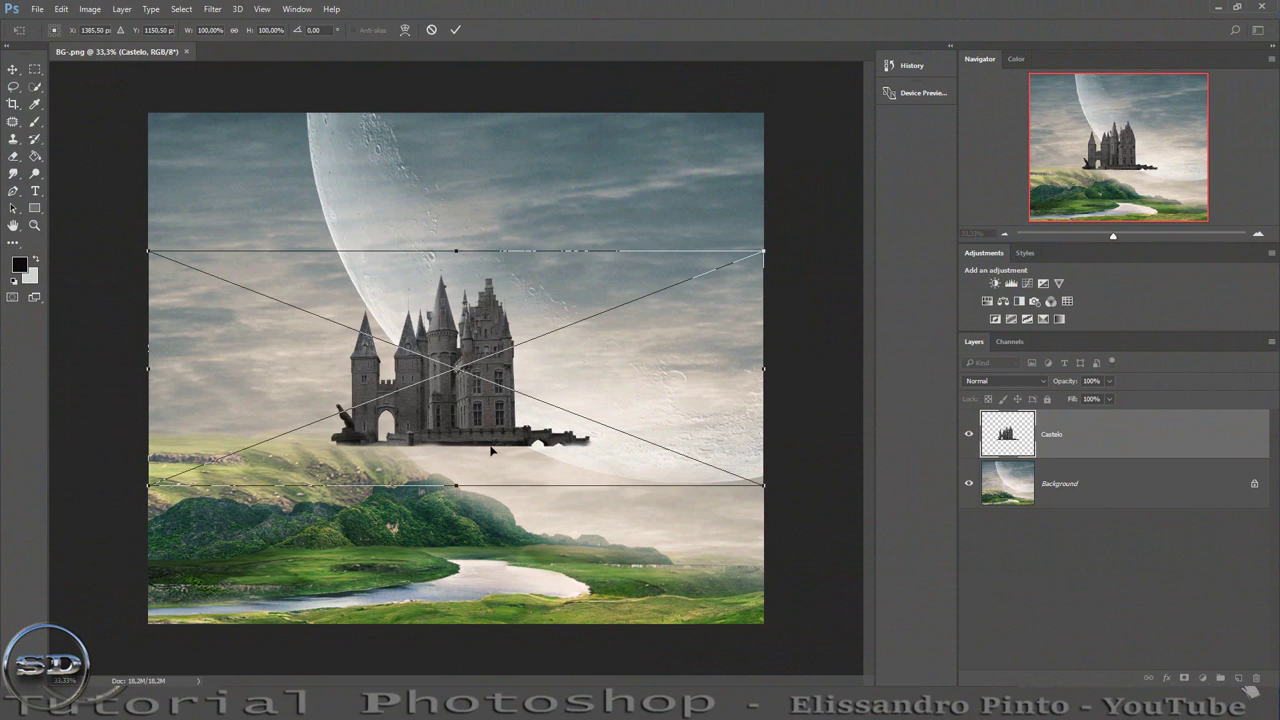
Drag the castle down onto the green valley floor by the river and commit its position.
{"action": "left_click_drag", "start_coordinate": [492, 446], "coordinate": [503, 562]}
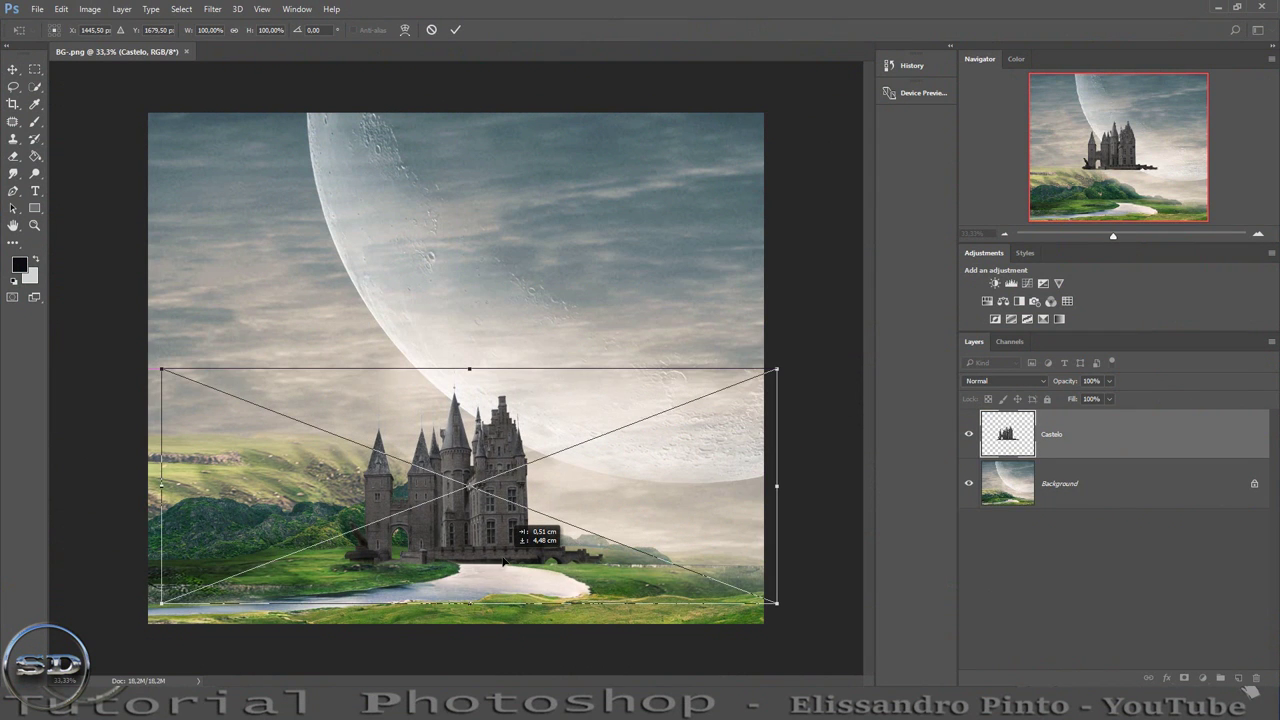
{"action": "left_click_drag", "start_coordinate": [504, 562], "coordinate": [510, 570]}
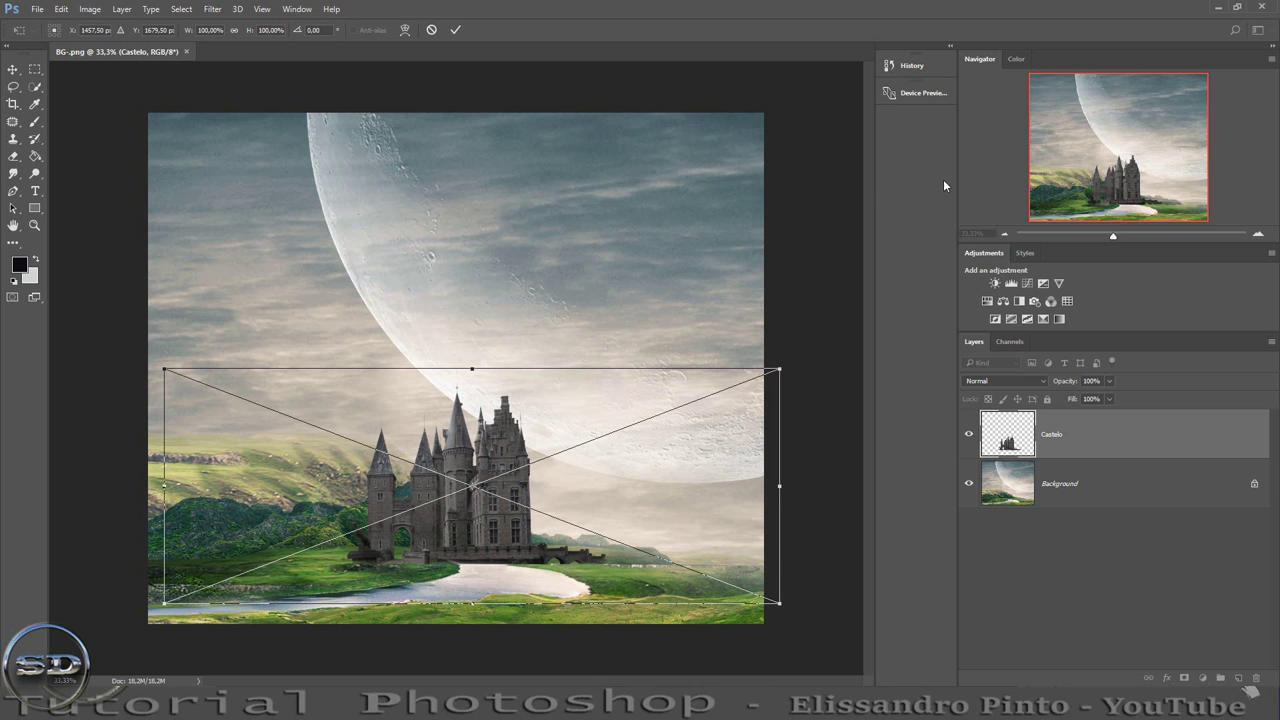
{"action": "left_click_drag", "start_coordinate": [1114, 237], "coordinate": [1133, 237]}
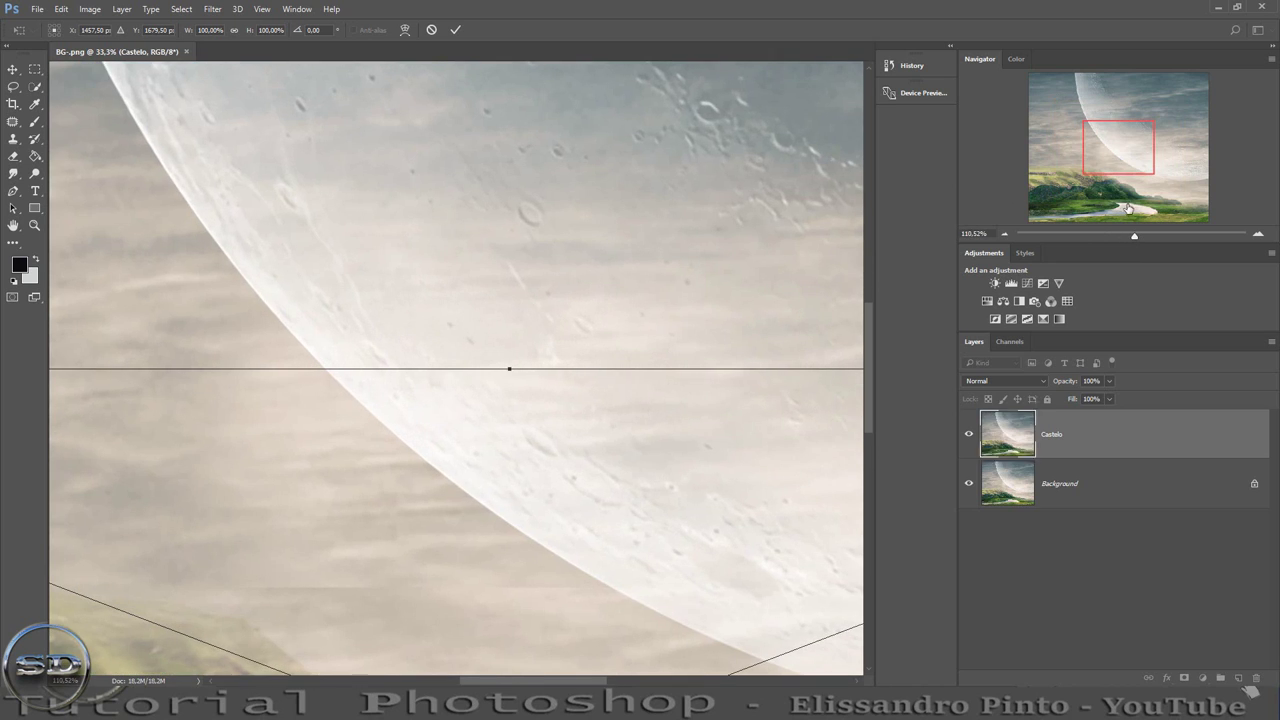
{"action": "left_click_drag", "start_coordinate": [1120, 145], "coordinate": [1092, 200]}
{"action": "left_click_drag", "start_coordinate": [558, 449], "coordinate": [559, 440]}
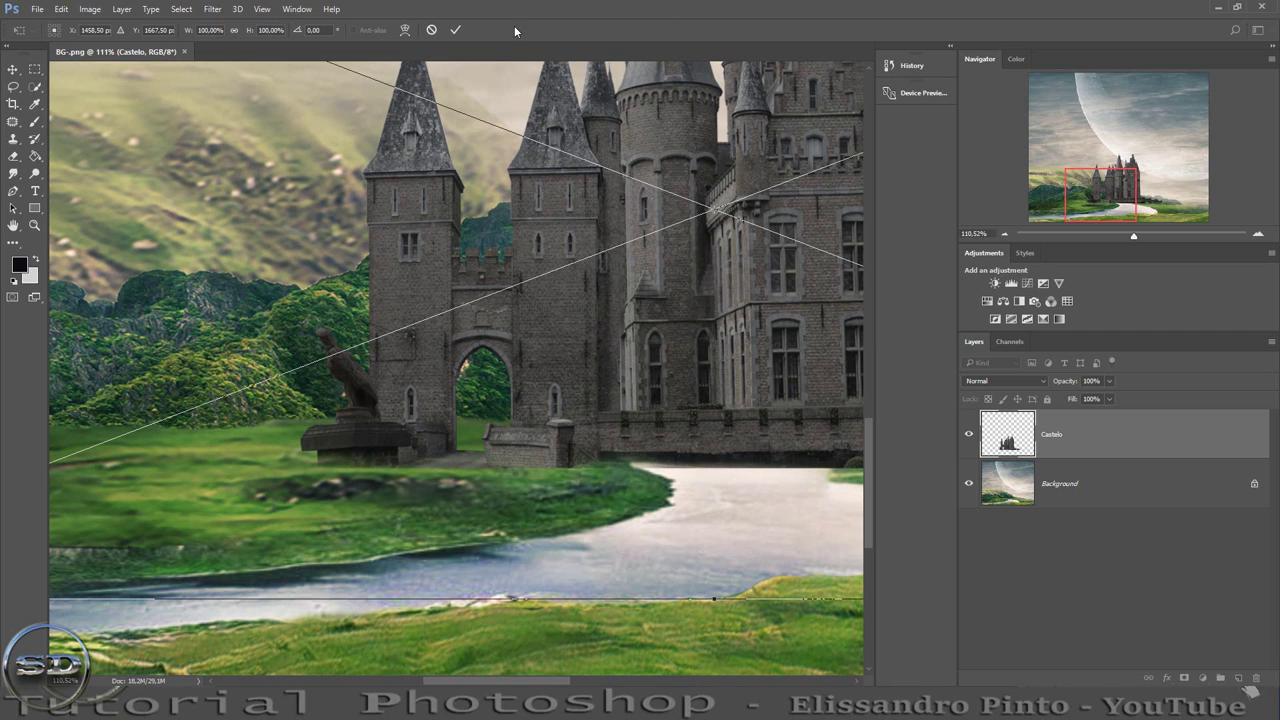
{"action": "left_click", "coordinate": [457, 30]}
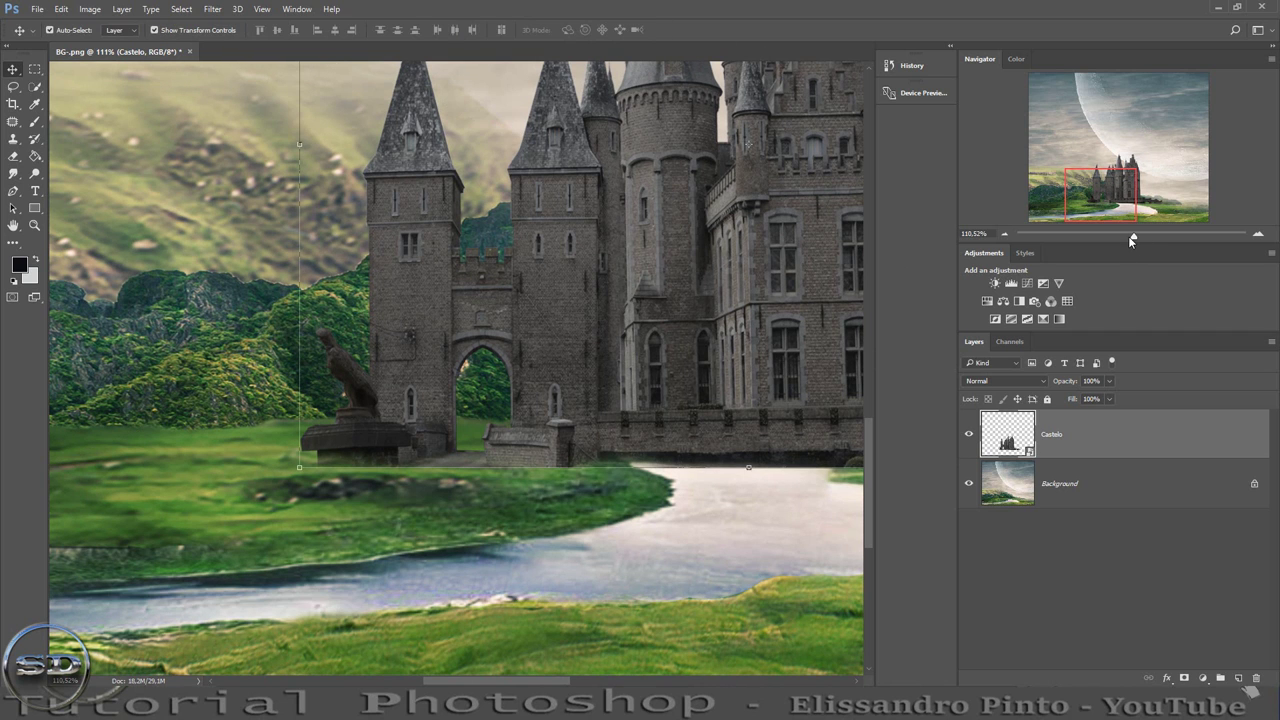
Rasterize the Castelo layer.
{"action": "left_click_drag", "start_coordinate": [1131, 240], "coordinate": [1118, 236]}
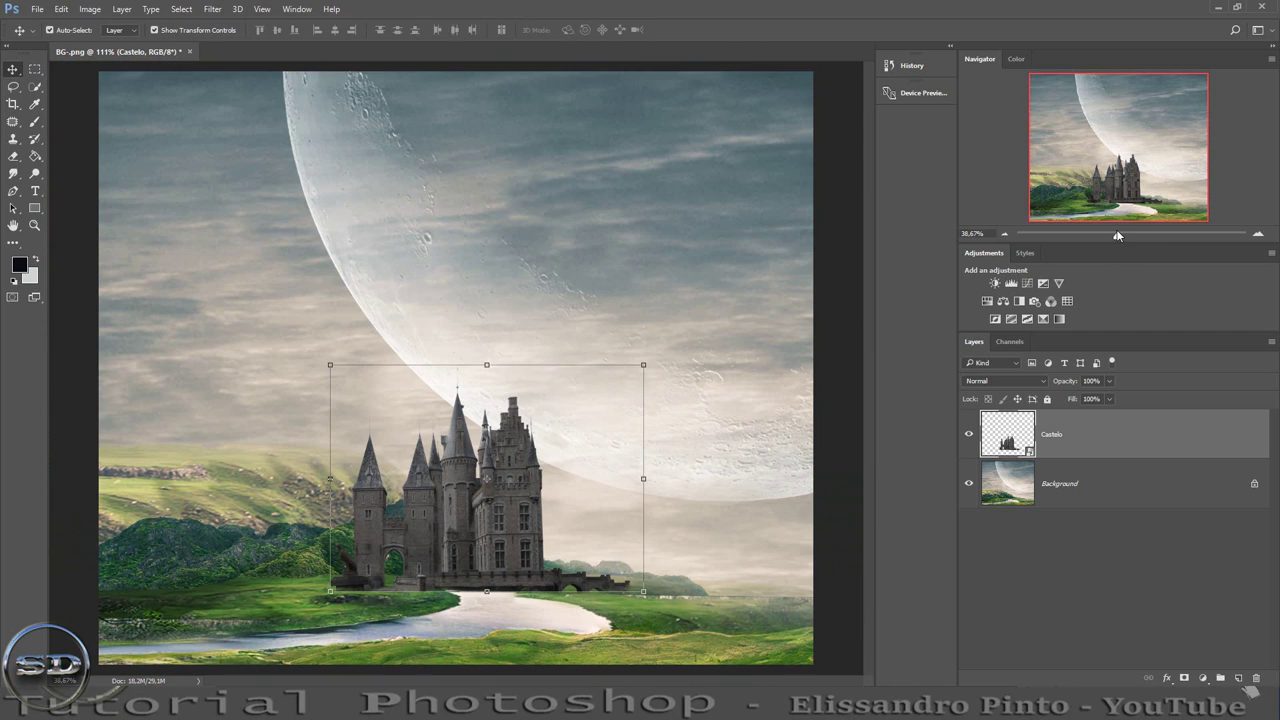
{"action": "right_click", "coordinate": [1072, 448]}
{"action": "left_click", "coordinate": [768, 376]}
Add a Color Balance layer clipped to Castelo, shifting midtones to −31 cyan and −38 yellow.
{"action": "left_click", "coordinate": [1003, 301]}
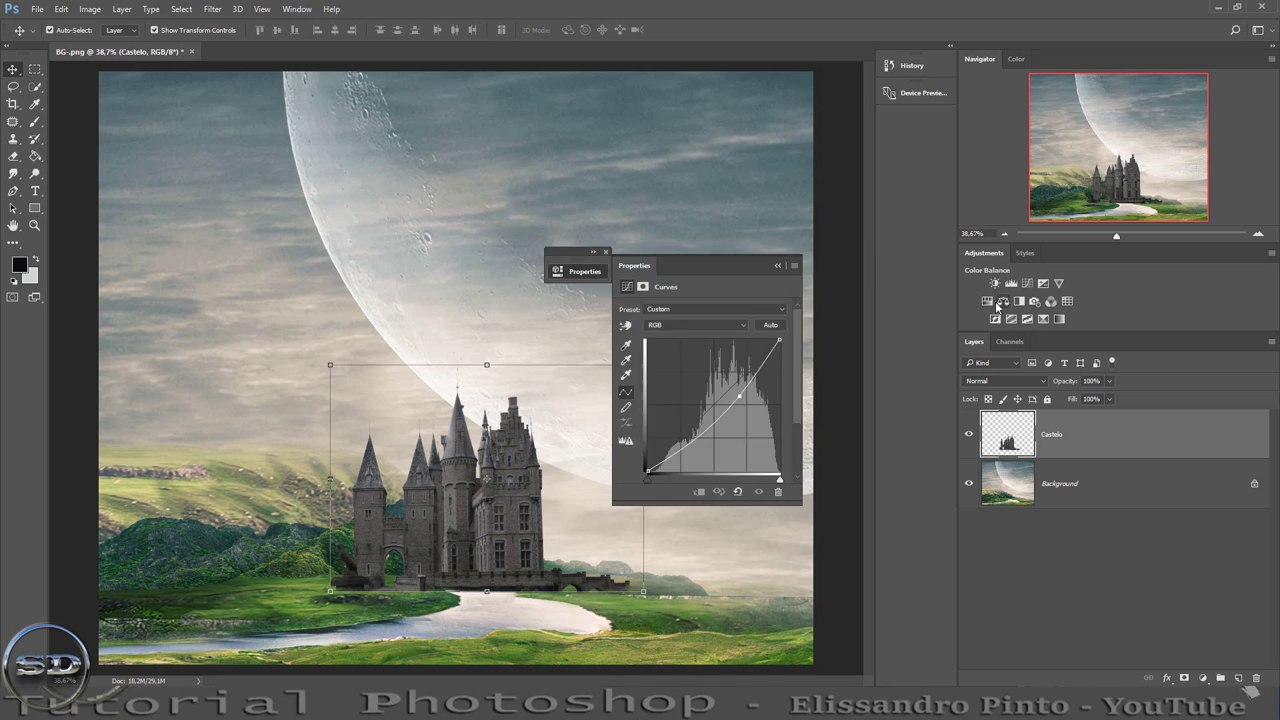
{"action": "left_click", "coordinate": [700, 492]}
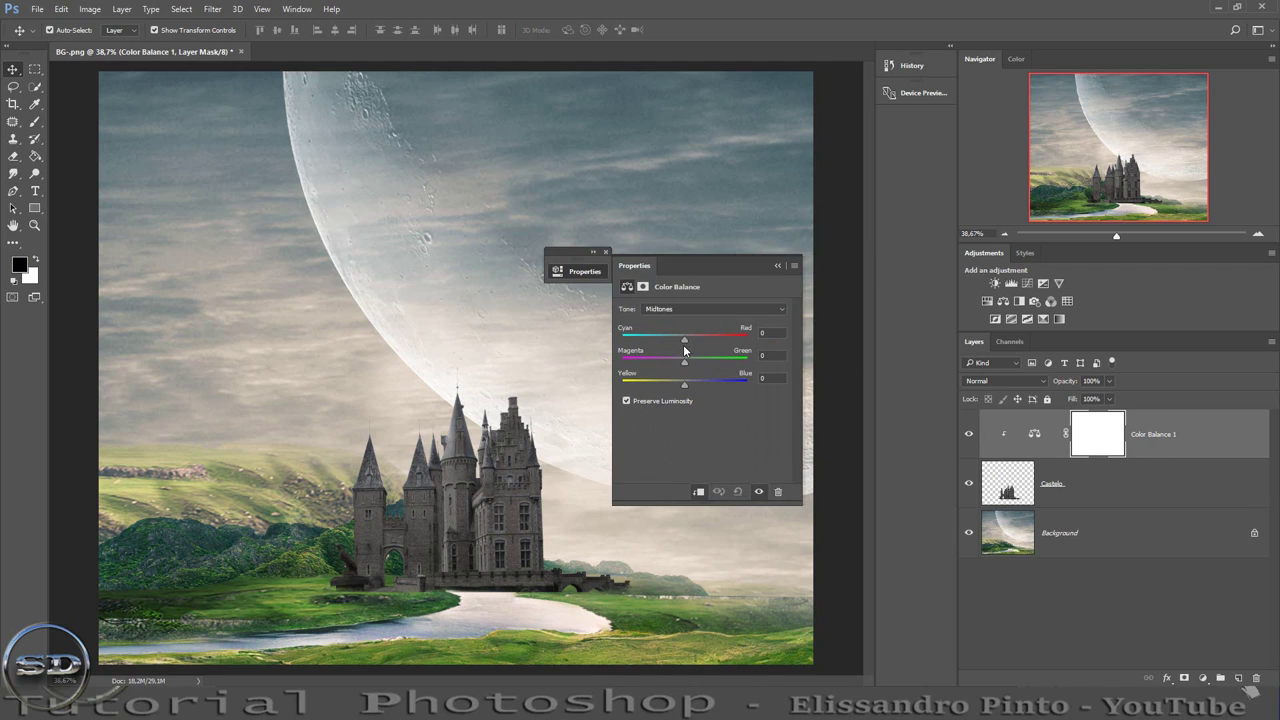
{"action": "mouse_move", "coordinate": [684, 342]}
{"action": "left_mouse_down"}
{"action": "mouse_move", "coordinate": [668, 343]}
{"action": "mouse_move", "coordinate": [681, 386]}
{"action": "left_mouse_up"}
{"action": "left_click", "coordinate": [781, 267]}
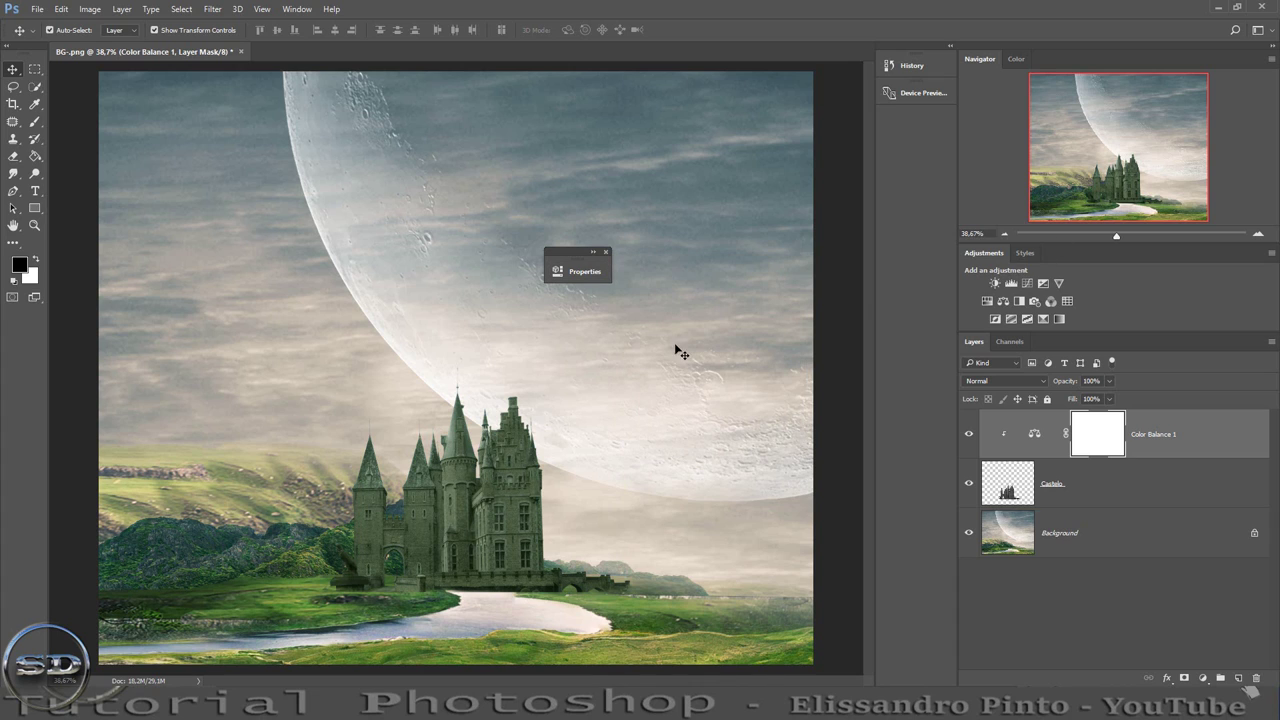
{"action": "left_click", "coordinate": [605, 252]}
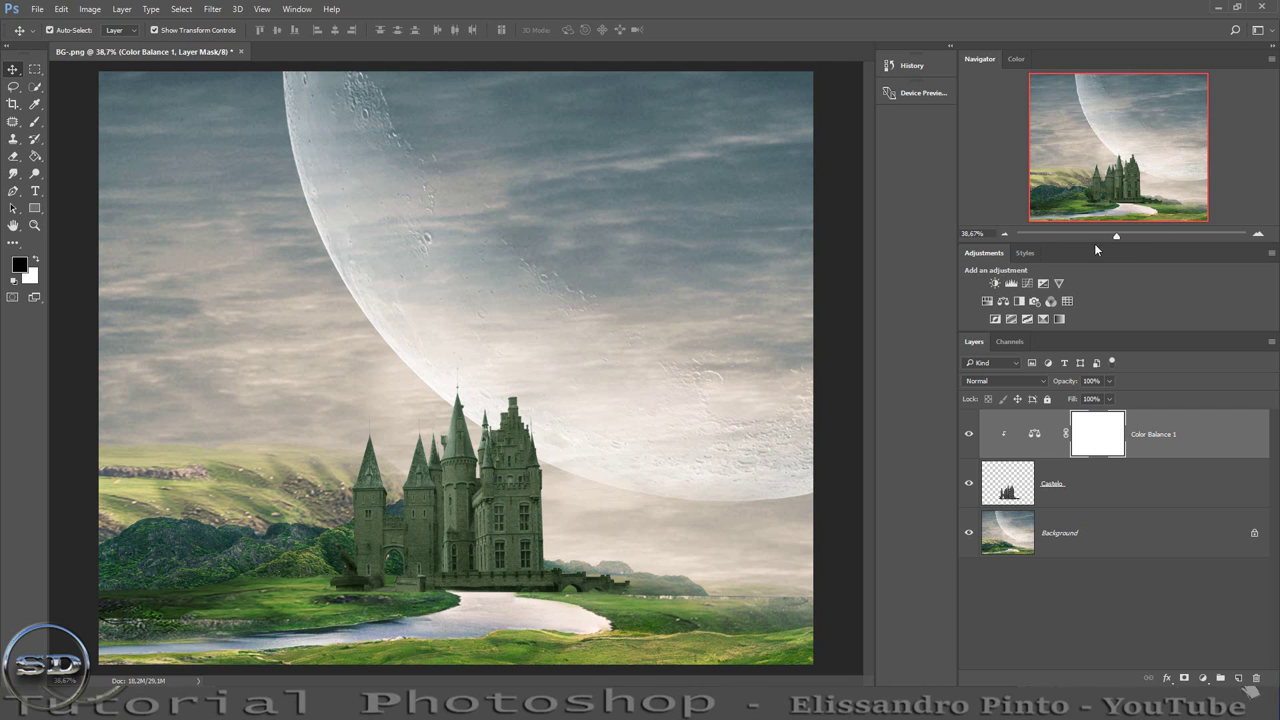
{"action": "left_click_drag", "start_coordinate": [1118, 238], "coordinate": [1134, 237]}
{"action": "left_click_drag", "start_coordinate": [1104, 157], "coordinate": [1101, 201]}
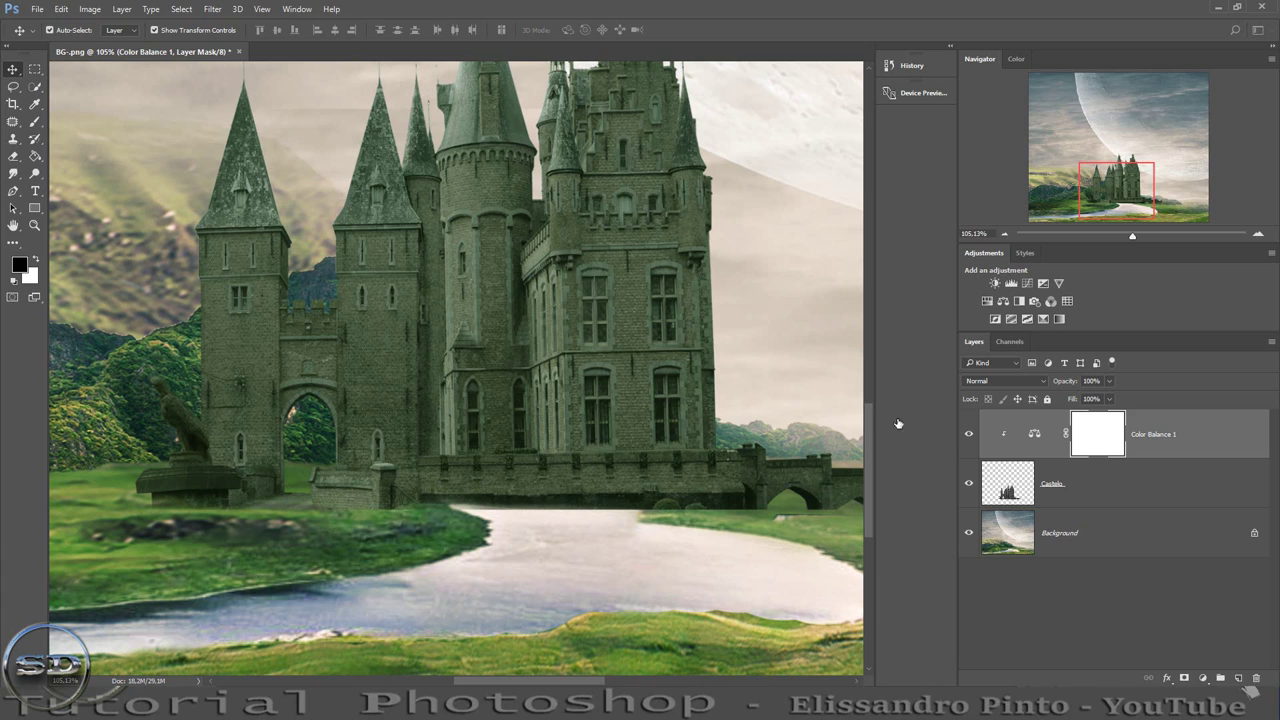
Fill the Color Balance 1 mask with black to hide the green tint.
{"action": "left_click", "coordinate": [37, 259]}
{"action": "left_click", "coordinate": [37, 259]}
{"action": "left_click", "coordinate": [35, 156]}
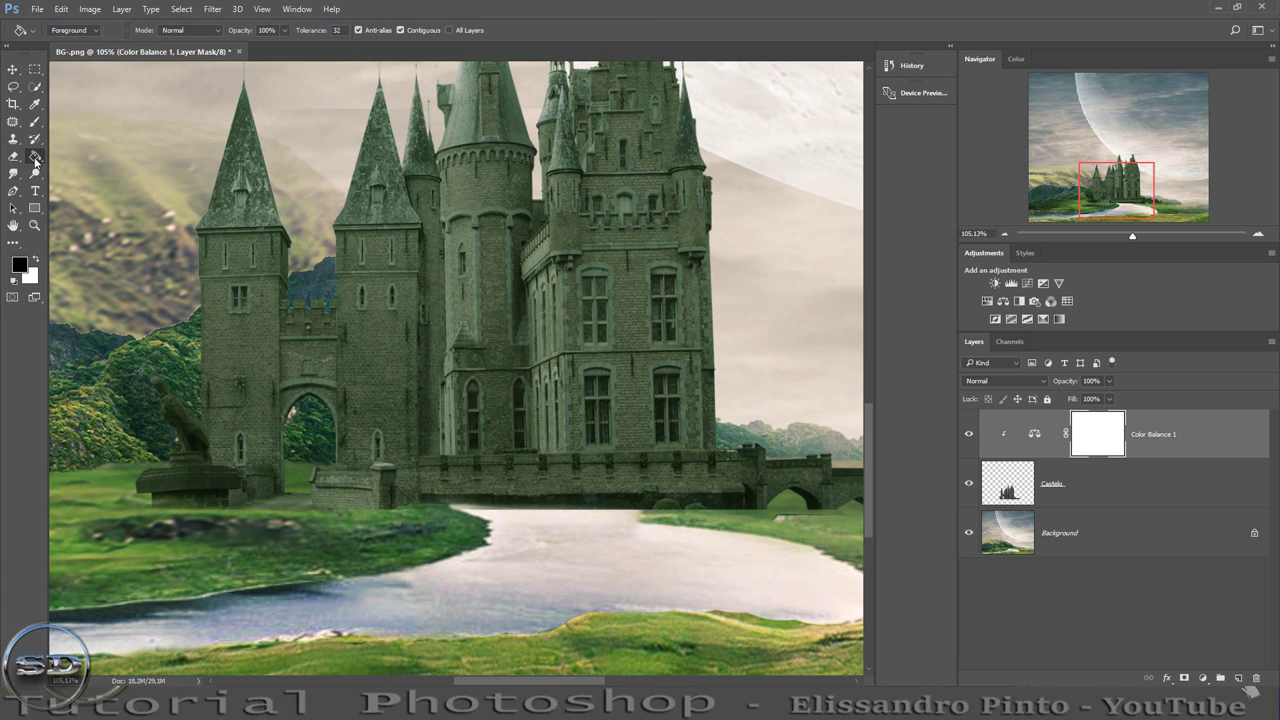
{"action": "left_click", "coordinate": [272, 388]}
Paint white with a small brush to restore the tint on the castle's lower wall.
{"action": "left_click", "coordinate": [35, 121]}
{"action": "left_click", "coordinate": [36, 260]}
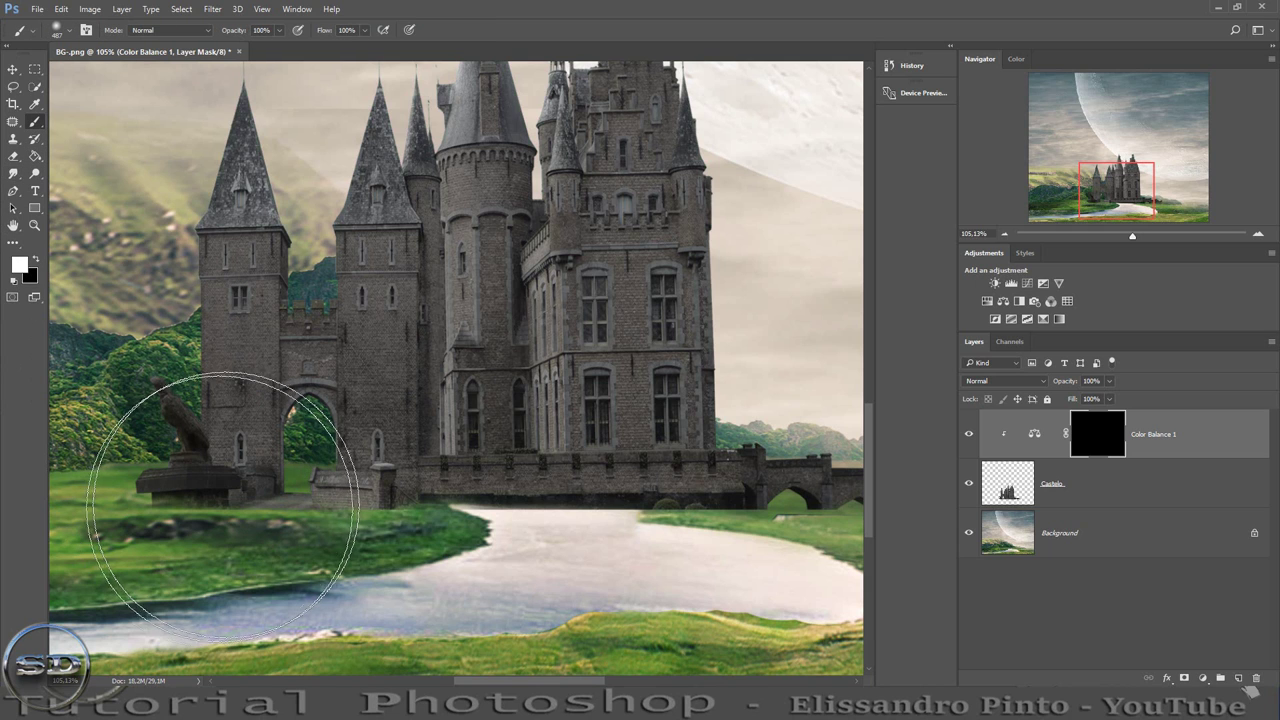
{"action": "left_click_drag", "start_coordinate": [165, 510], "coordinate": [155, 512]}
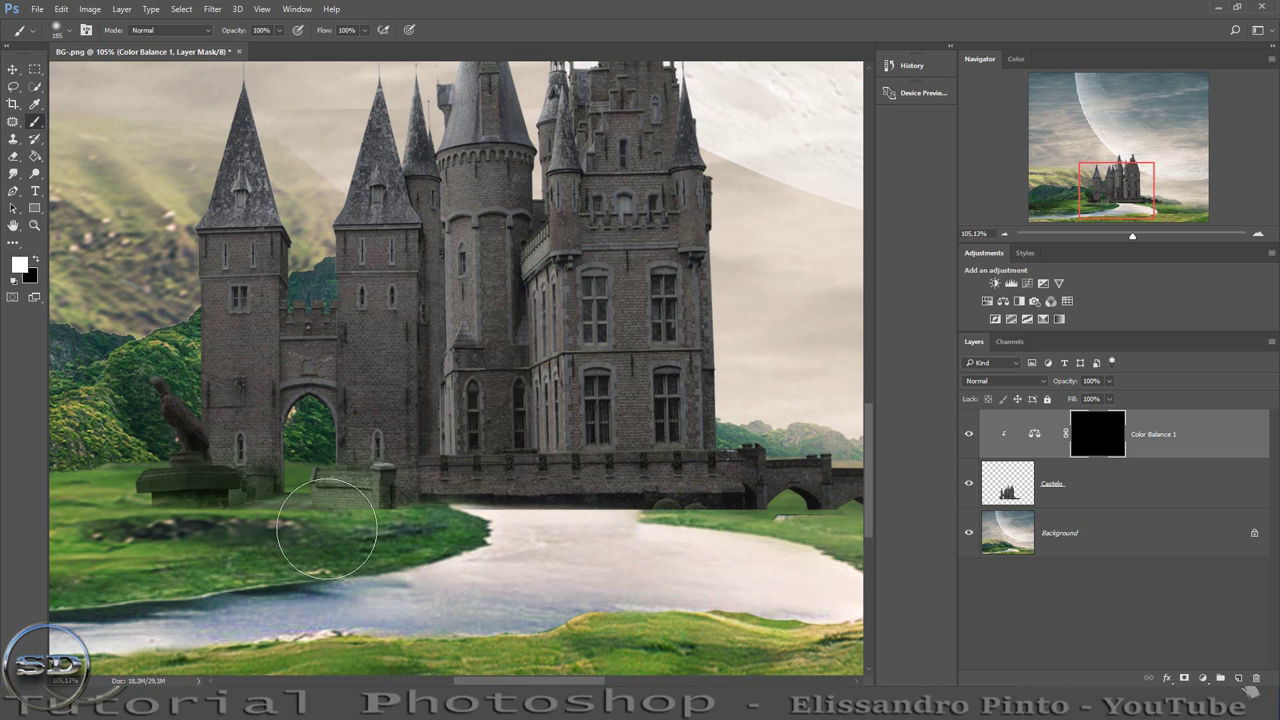
{"action": "left_click_drag", "start_coordinate": [540, 520], "coordinate": [894, 514]}
{"action": "scroll", "coordinate": [660, 600], "scroll_direction": "right", "scroll_amount": 5}
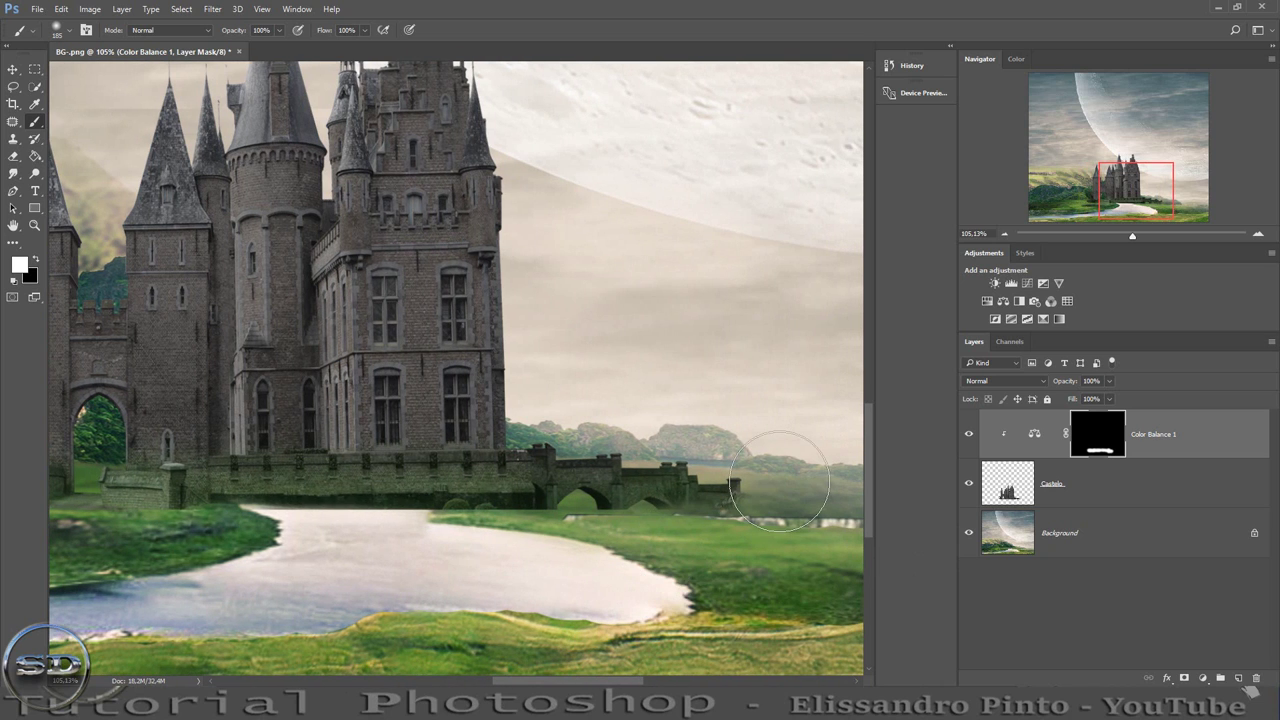
{"action": "left_click", "coordinate": [36, 260]}
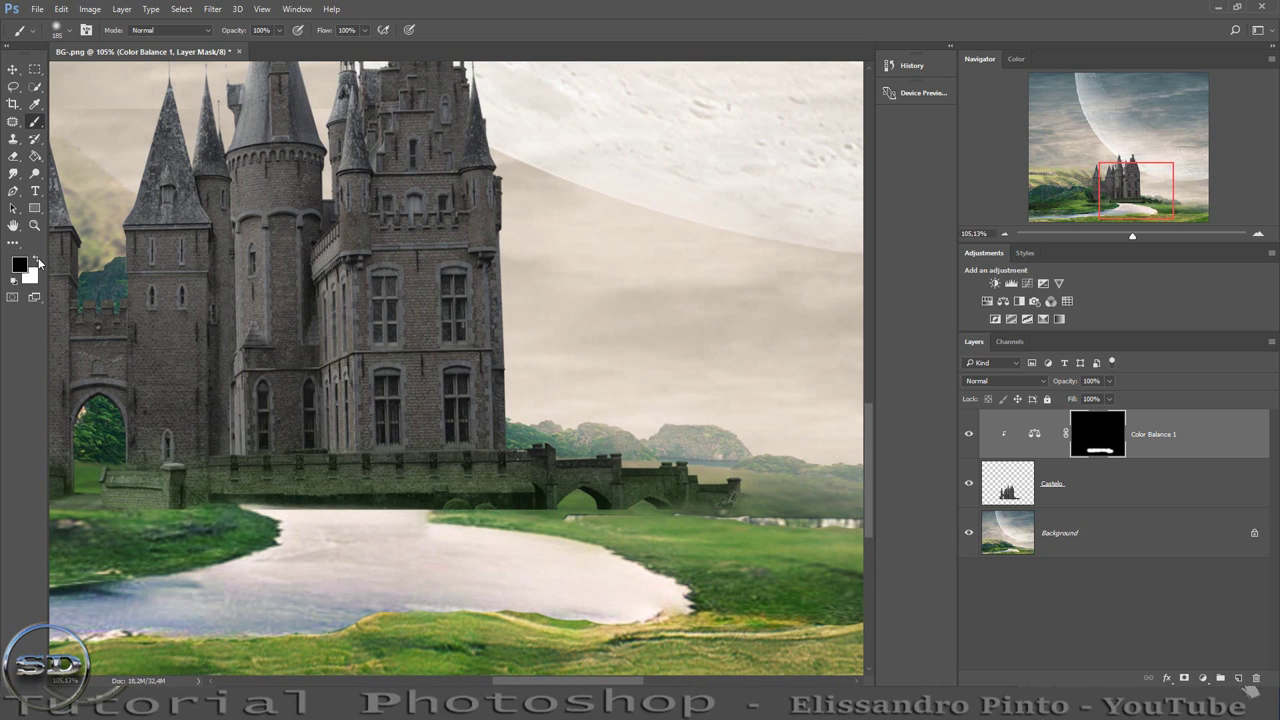
{"action": "left_click_drag", "start_coordinate": [608, 420], "coordinate": [590, 420]}
{"action": "left_click_drag", "start_coordinate": [1138, 192], "coordinate": [1103, 187]}
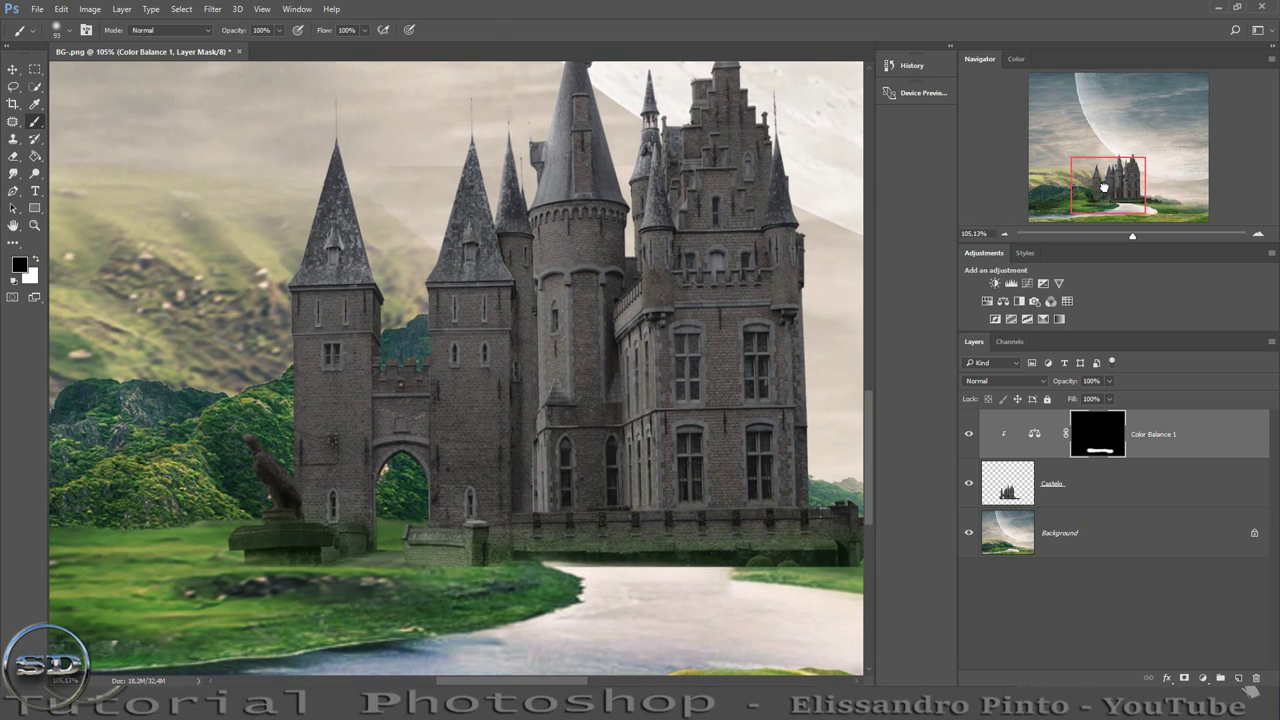
Add a clipped Color Balance 2 on Castelo with midtones Cyan–Red −59 and Yellow–Blue +6.
{"action": "left_click", "coordinate": [1027, 484]}
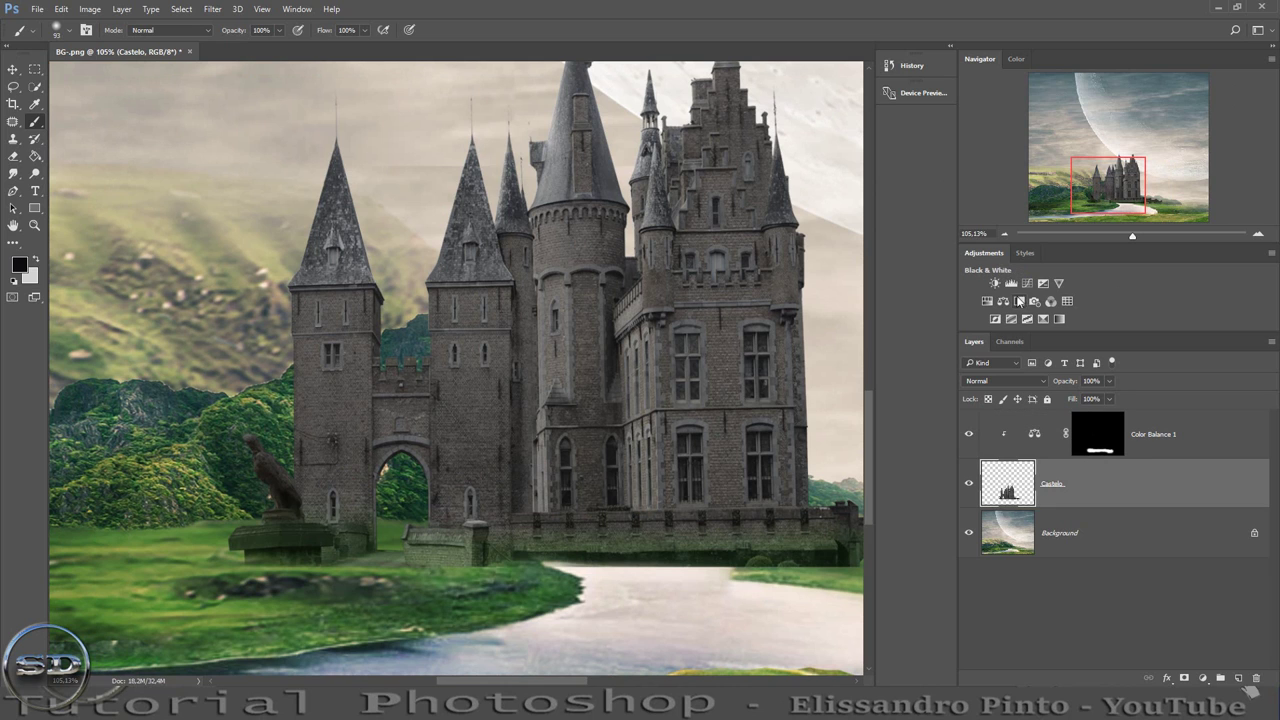
{"action": "left_click", "coordinate": [1003, 301]}
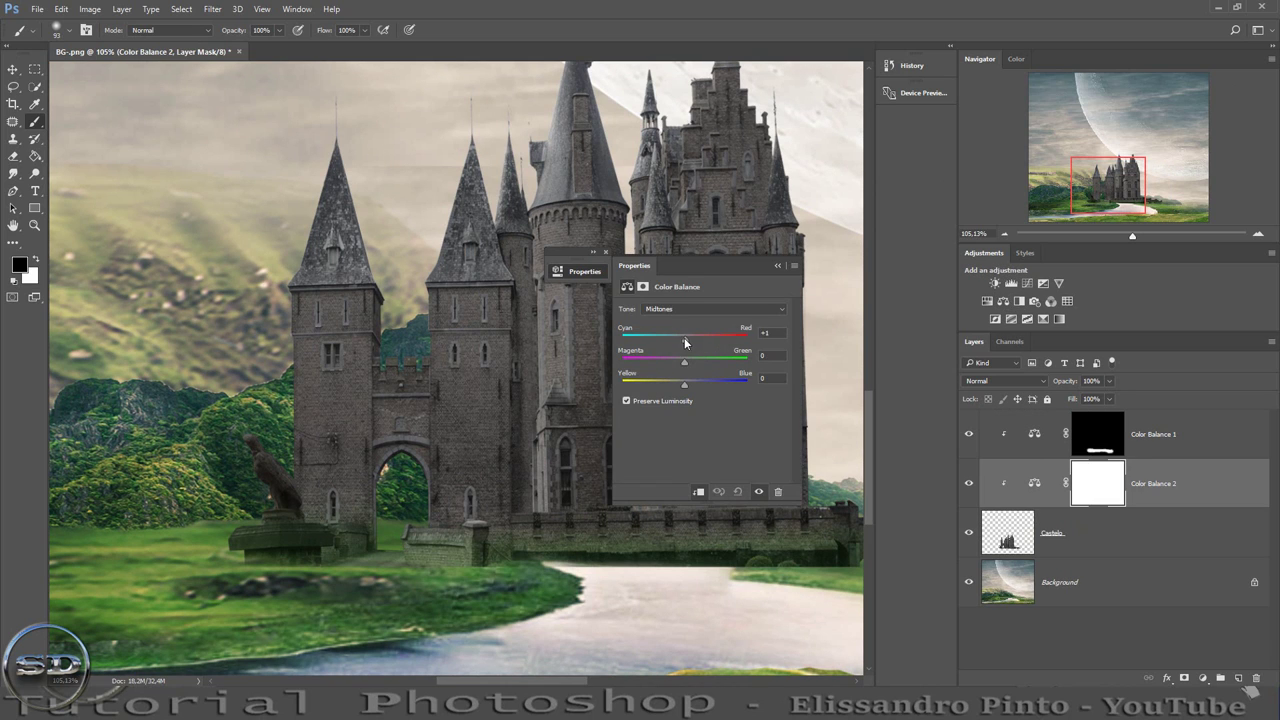
{"action": "left_click_drag", "start_coordinate": [684, 339], "coordinate": [656, 344]}
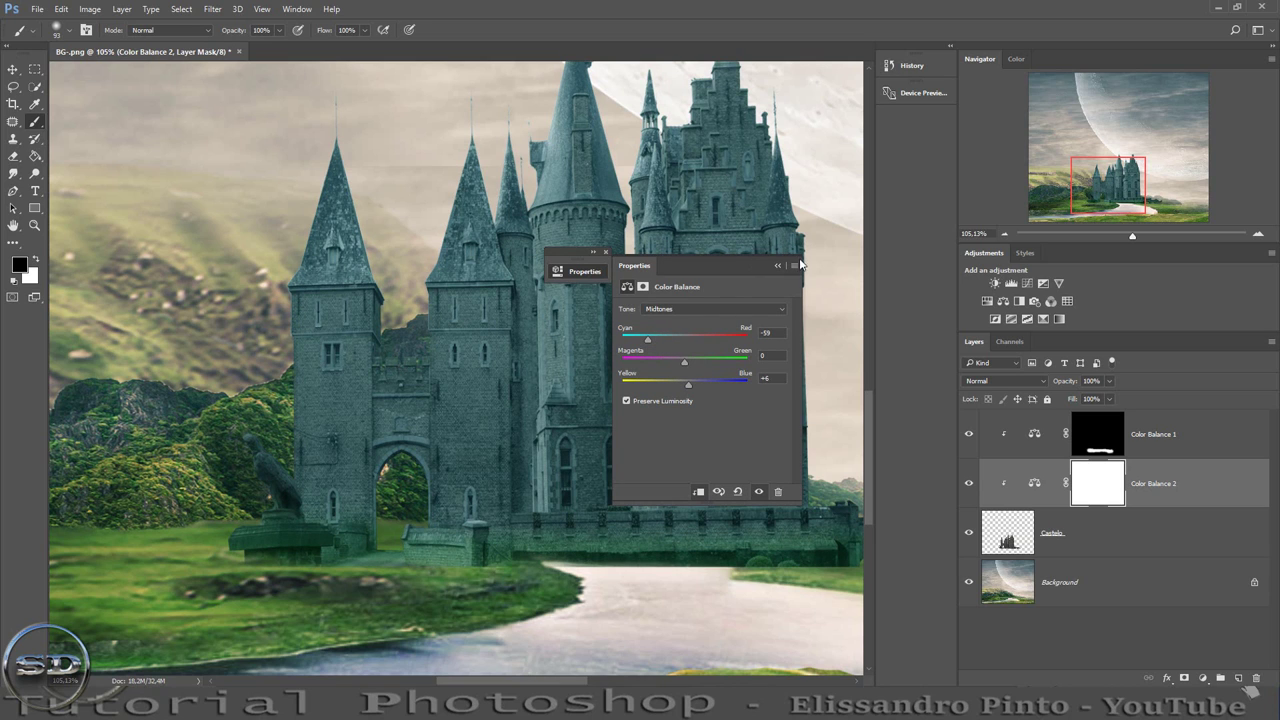
{"action": "left_click", "coordinate": [778, 266]}
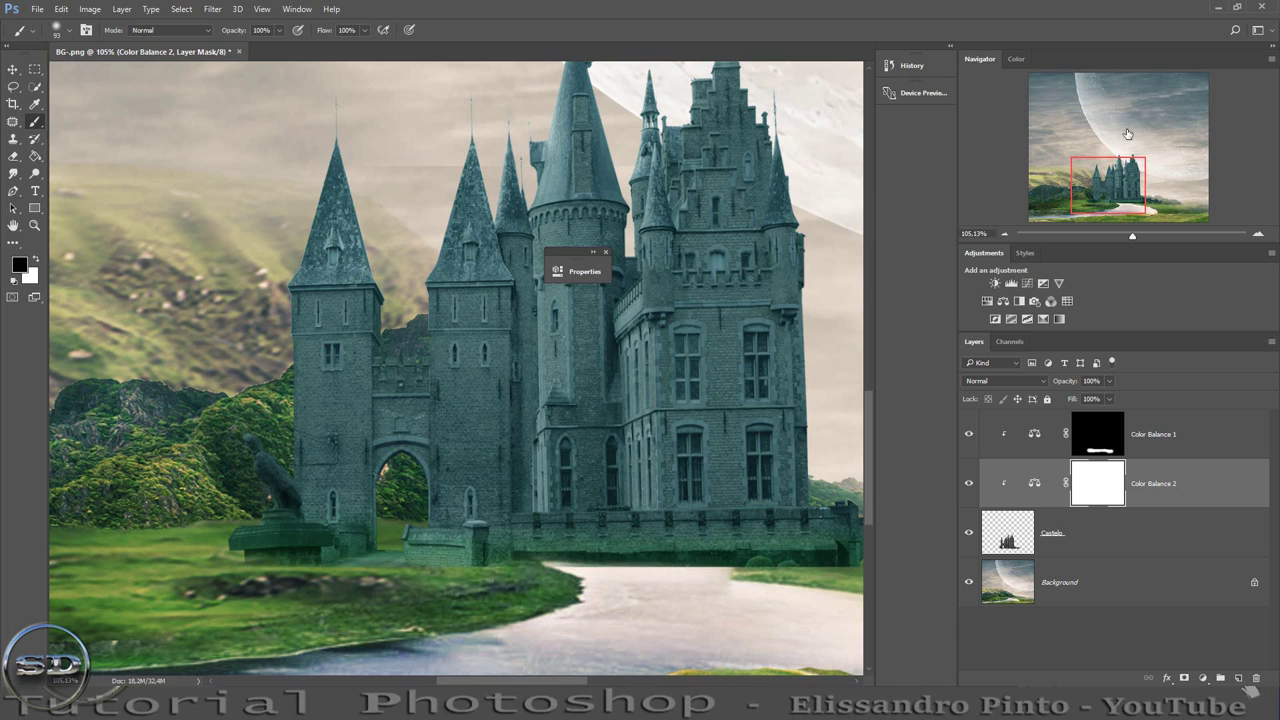
{"action": "left_click", "coordinate": [604, 252]}
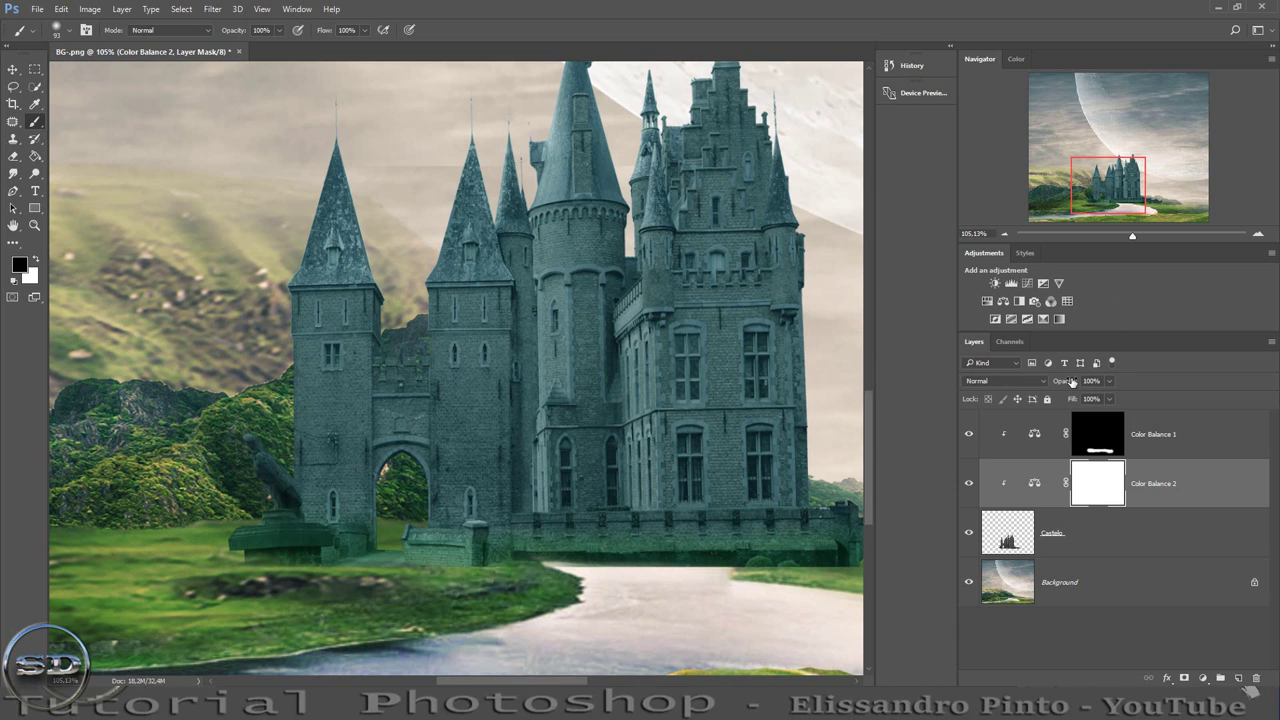
Lower Color Balance 2 opacity to 68% and zoom in on the castle.
{"action": "left_click_drag", "start_coordinate": [1070, 381], "coordinate": [1050, 382]}
{"action": "left_click_drag", "start_coordinate": [1135, 237], "coordinate": [1131, 236]}
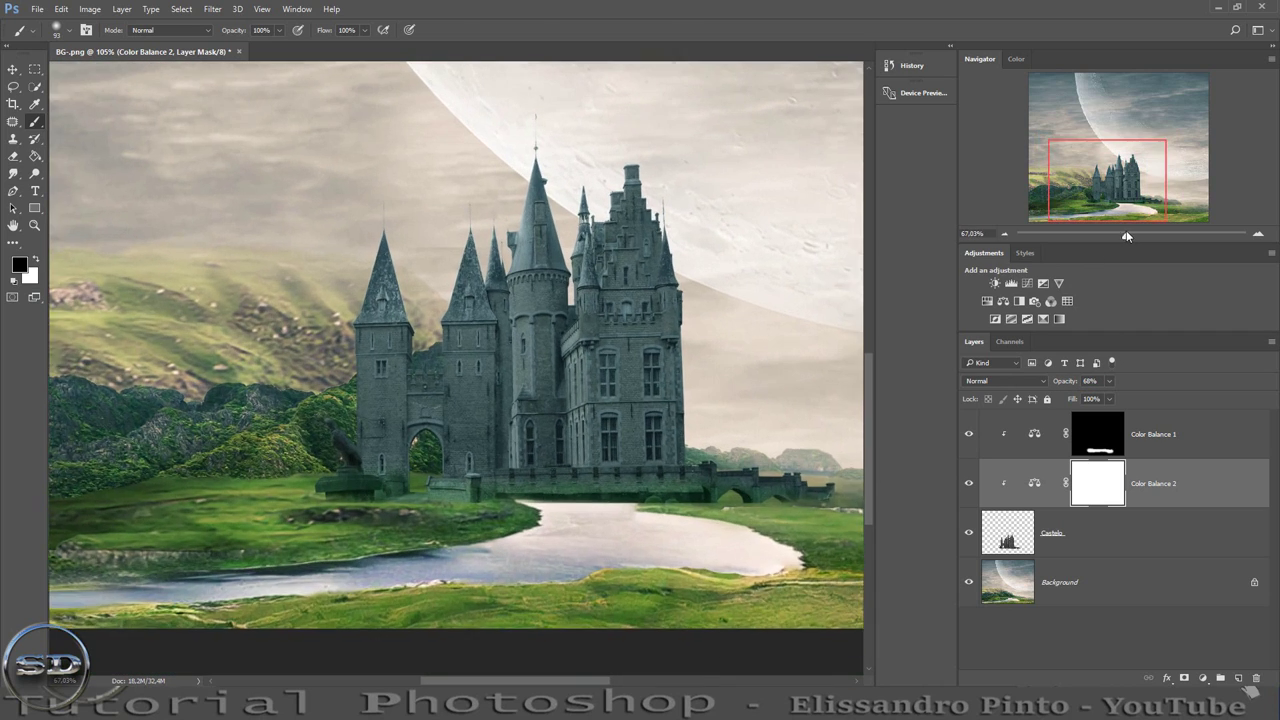
{"action": "left_click_drag", "start_coordinate": [1127, 183], "coordinate": [1140, 172]}
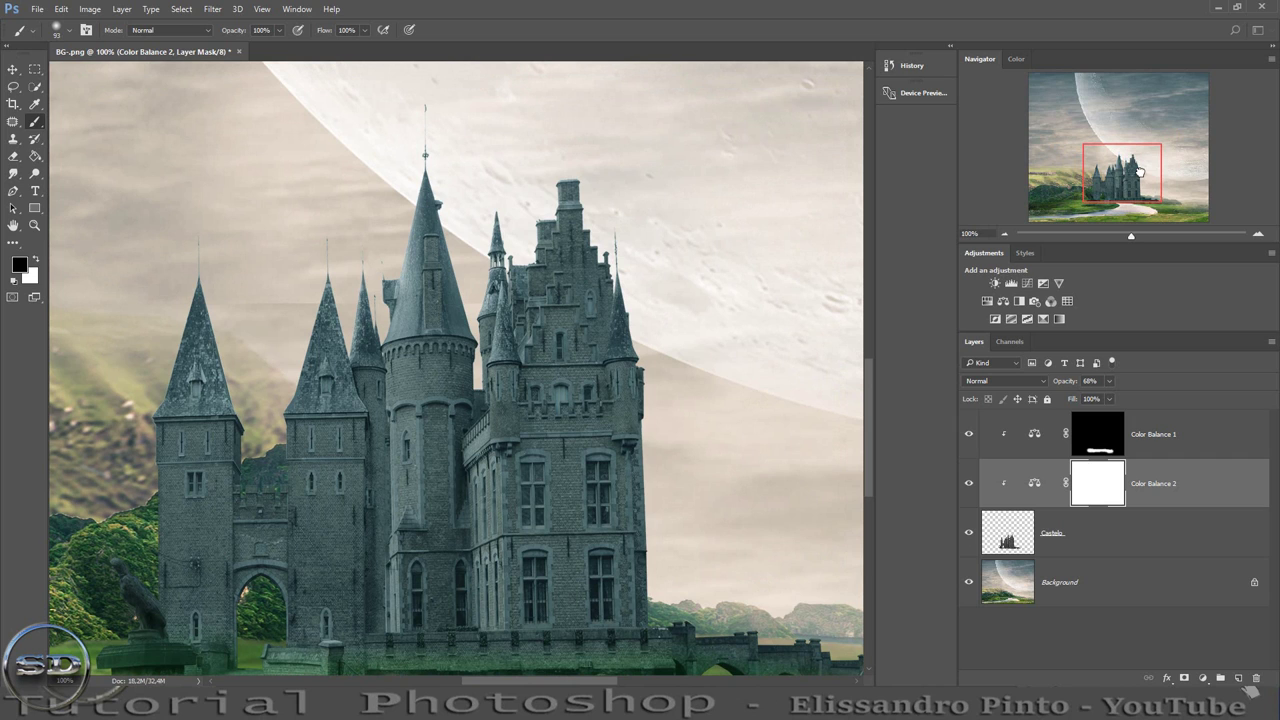
{"action": "double_click", "coordinate": [1057, 540]}
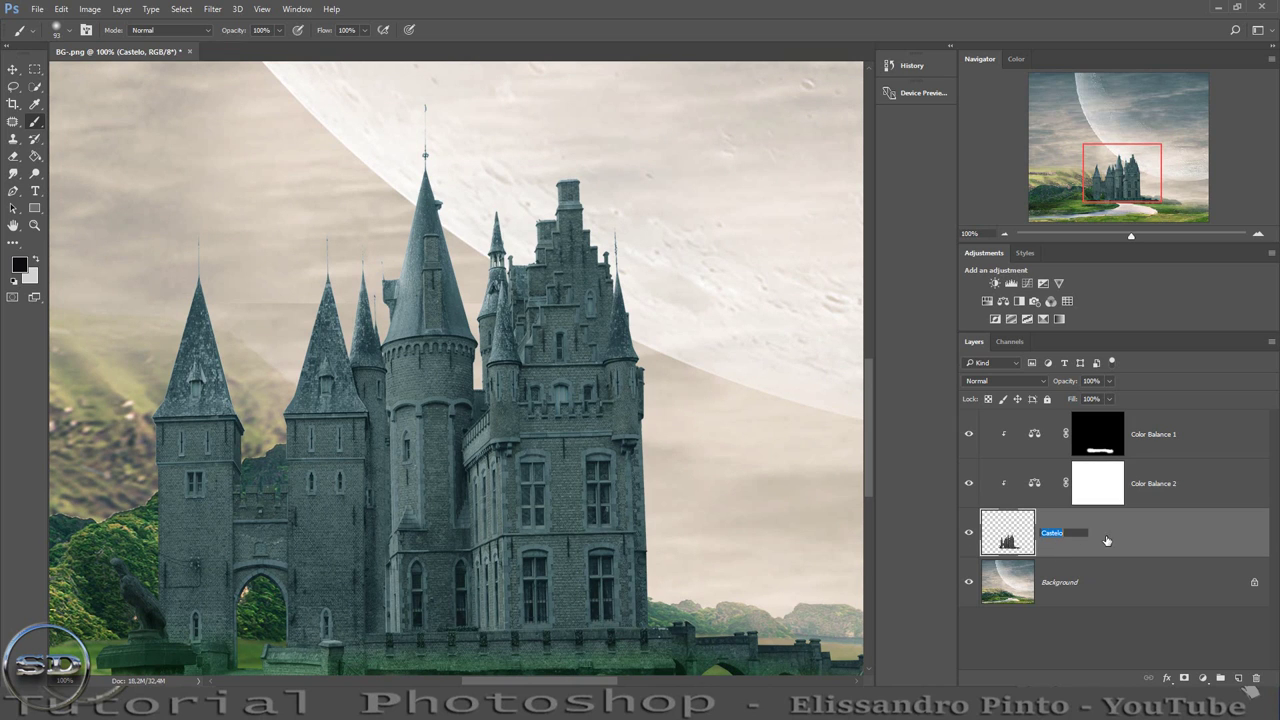
Enable an Inner Shadow on Castelo and set its colour to white.
{"action": "left_click", "coordinate": [1134, 540]}
{"action": "double_click", "coordinate": [1150, 539]}
{"action": "left_click_drag", "start_coordinate": [503, 228], "coordinate": [869, 280]}
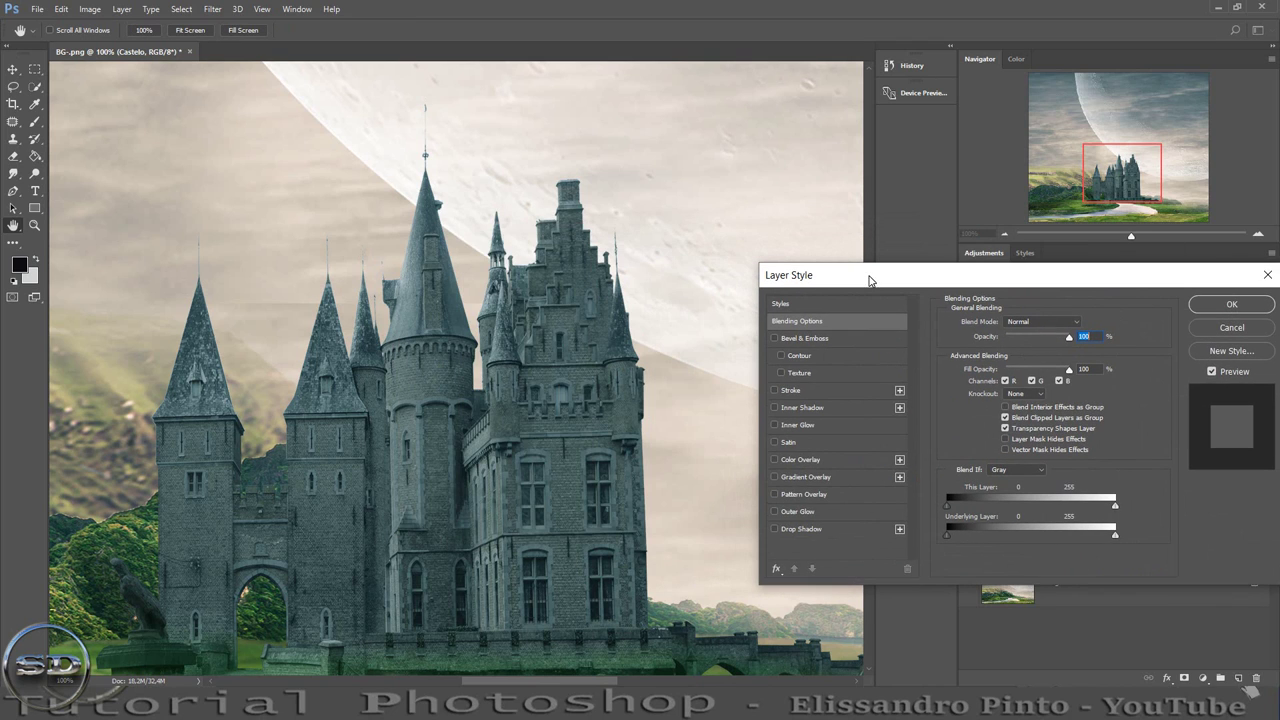
{"action": "left_click", "coordinate": [775, 409]}
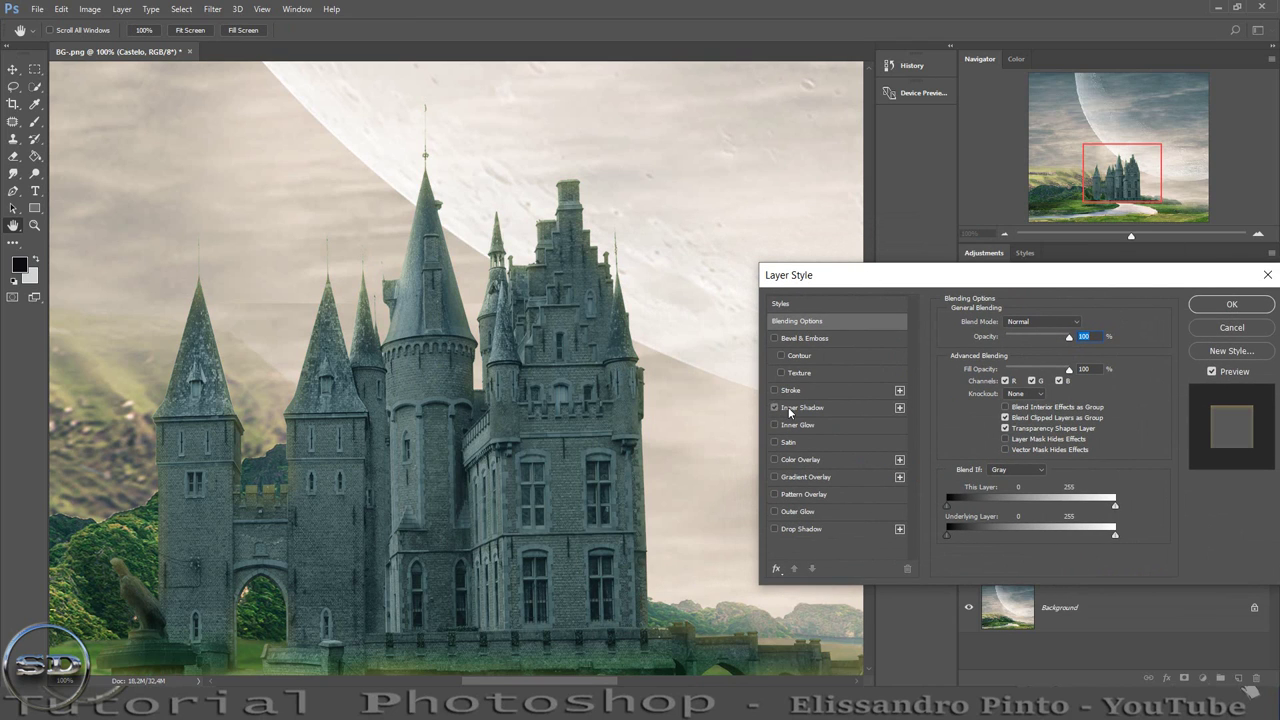
{"action": "left_click", "coordinate": [790, 409]}
{"action": "left_click", "coordinate": [1084, 326]}
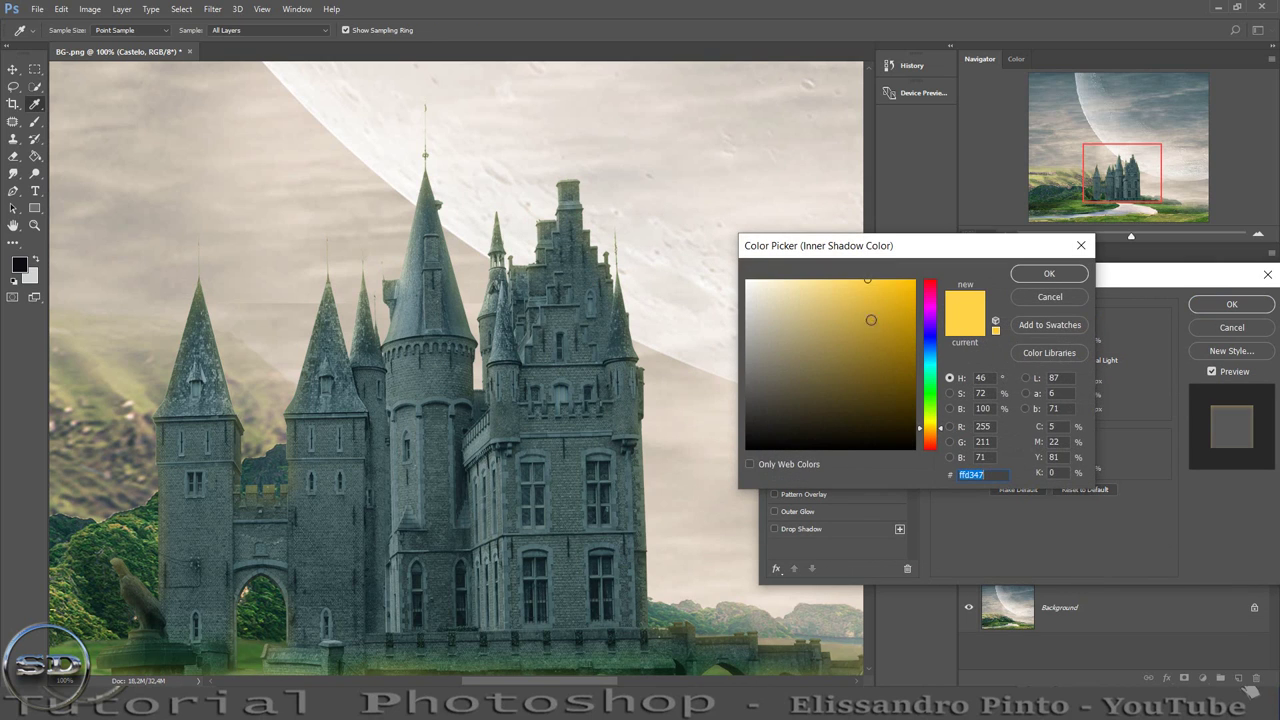
{"action": "left_click_drag", "start_coordinate": [776, 292], "coordinate": [711, 270]}
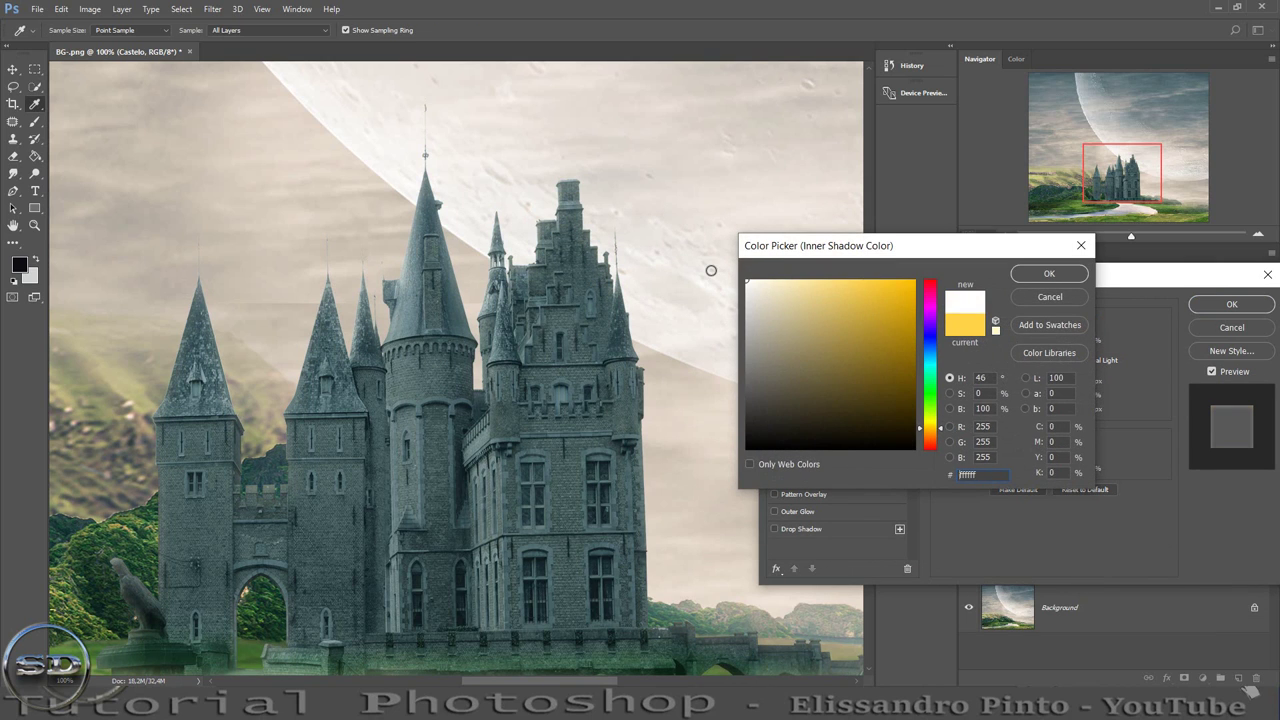
{"action": "left_click", "coordinate": [1022, 276]}
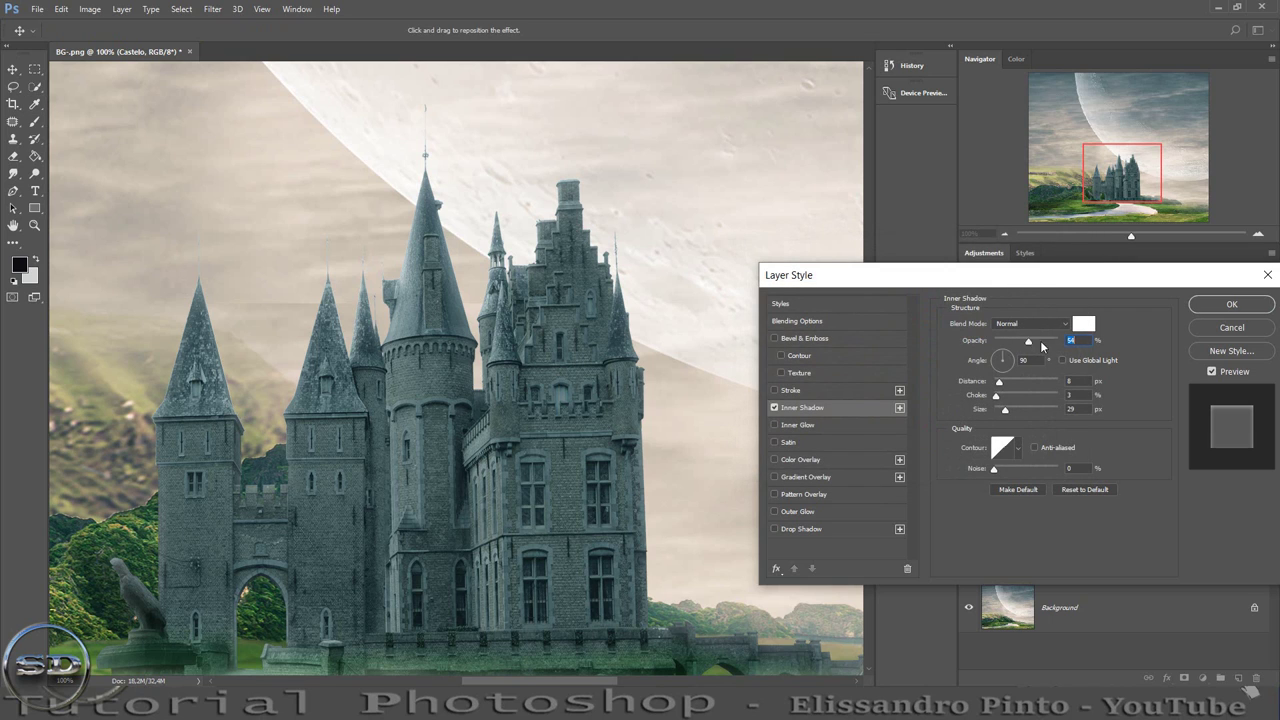
Set the inner shadow to 84% opacity, distance 8 px, choke 3%, size 29 px, and apply.
{"action": "mouse_move", "coordinate": [1013, 342]}
{"action": "left_mouse_down"}
{"action": "mouse_move", "coordinate": [1062, 345]}
{"action": "mouse_move", "coordinate": [1049, 342]}
{"action": "left_mouse_up"}
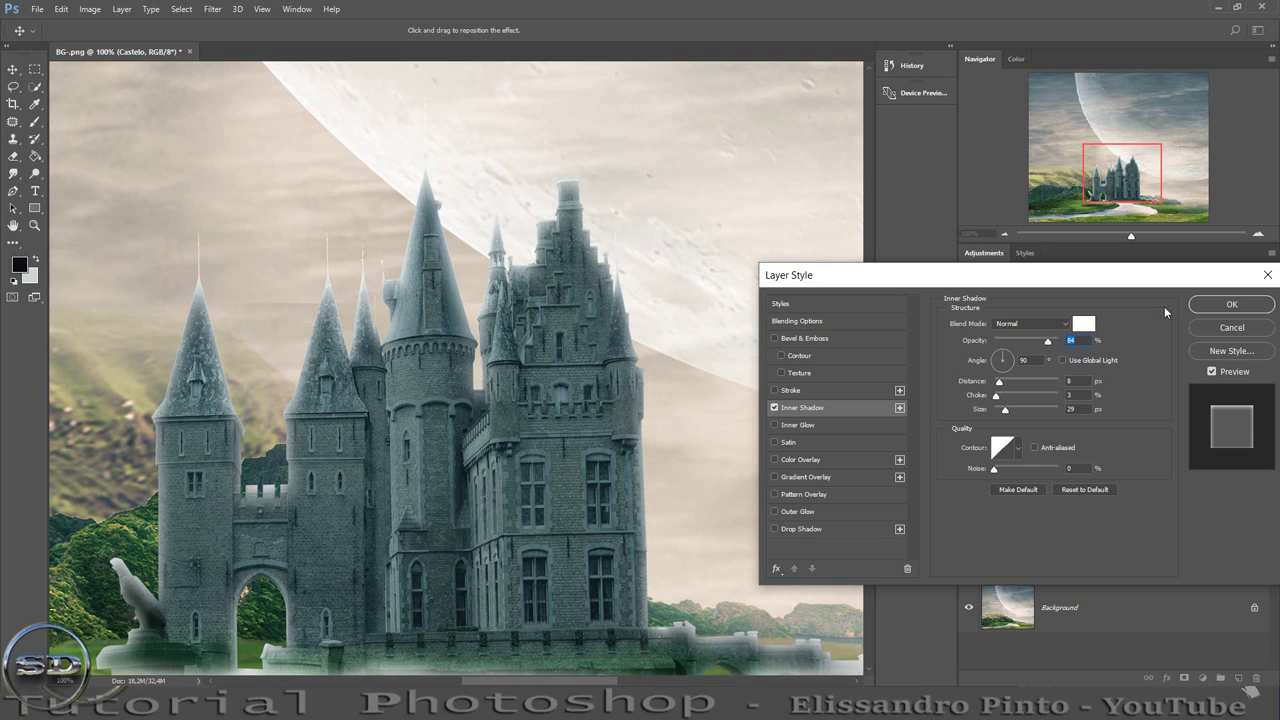
{"action": "left_click", "coordinate": [1231, 308]}
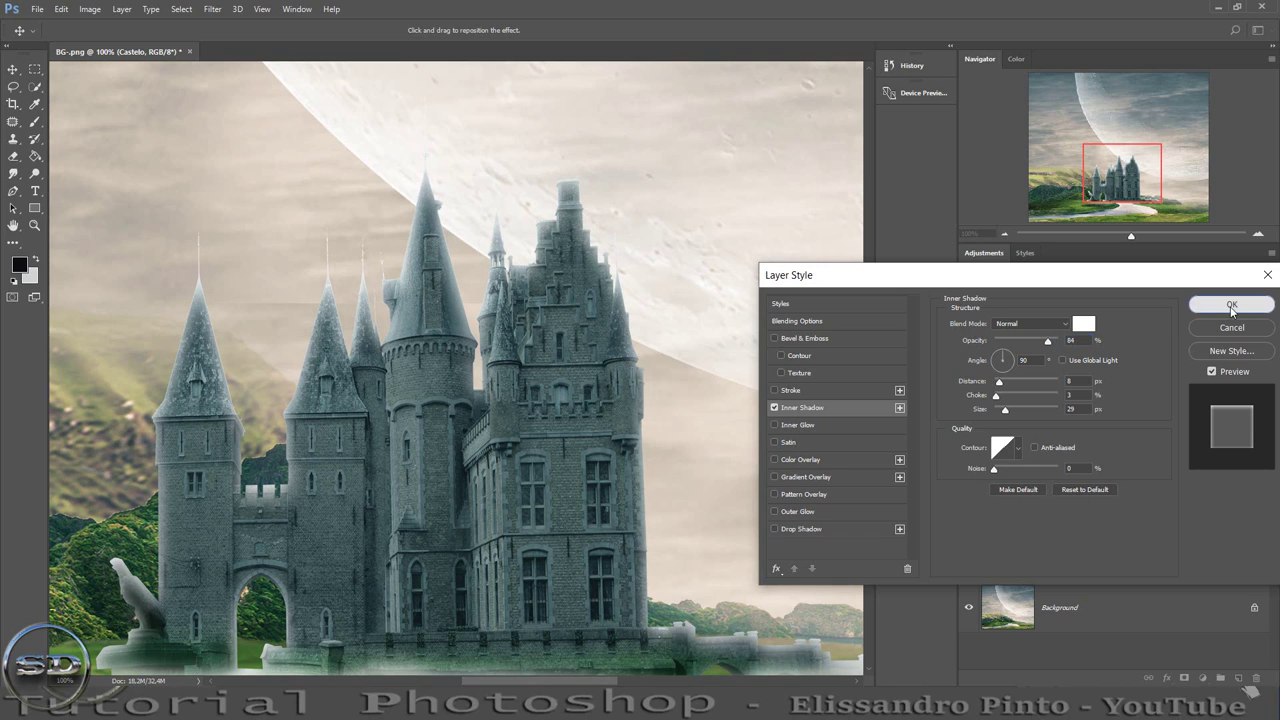
{"action": "left_click", "coordinate": [1059, 381]}
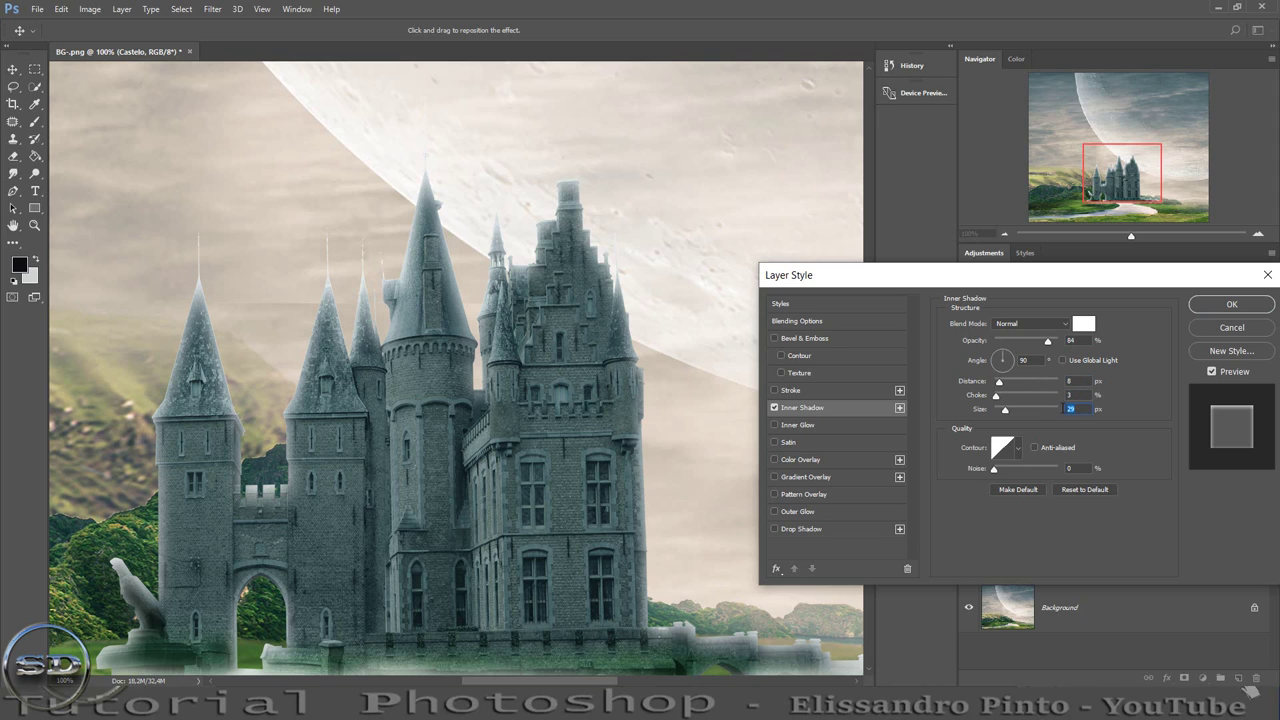
{"action": "left_click", "coordinate": [1018, 449]}
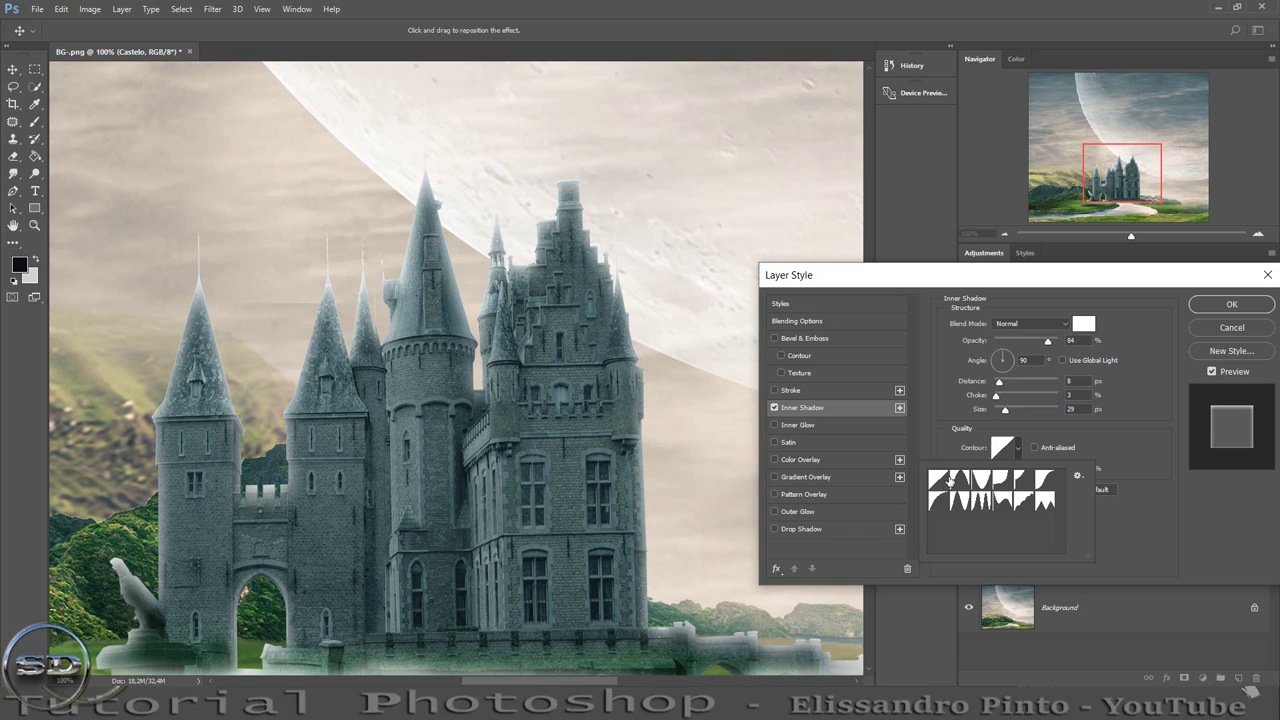
{"action": "left_click", "coordinate": [1204, 311]}
{"action": "key", "text": "b"}
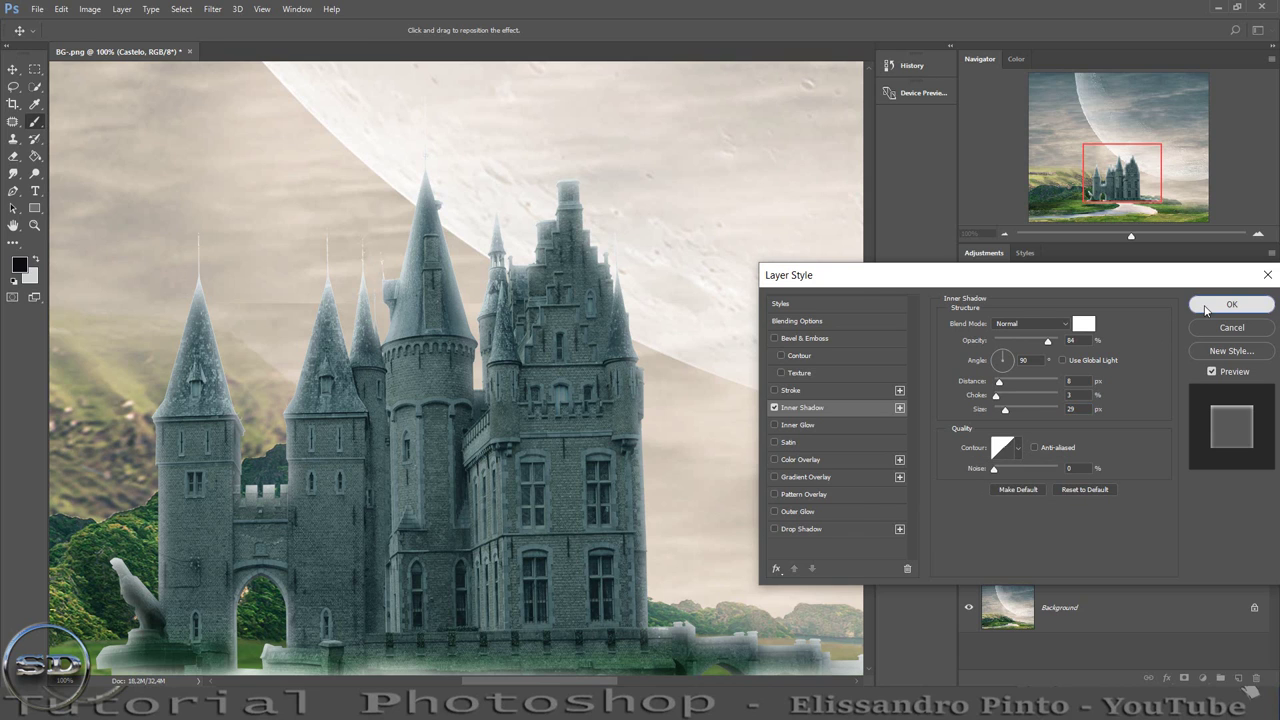
{"action": "left_click", "coordinate": [1220, 304]}
Convert Castelo's Inner Shadow effect into its own clipped layer.
{"action": "right_click", "coordinate": [1036, 580]}
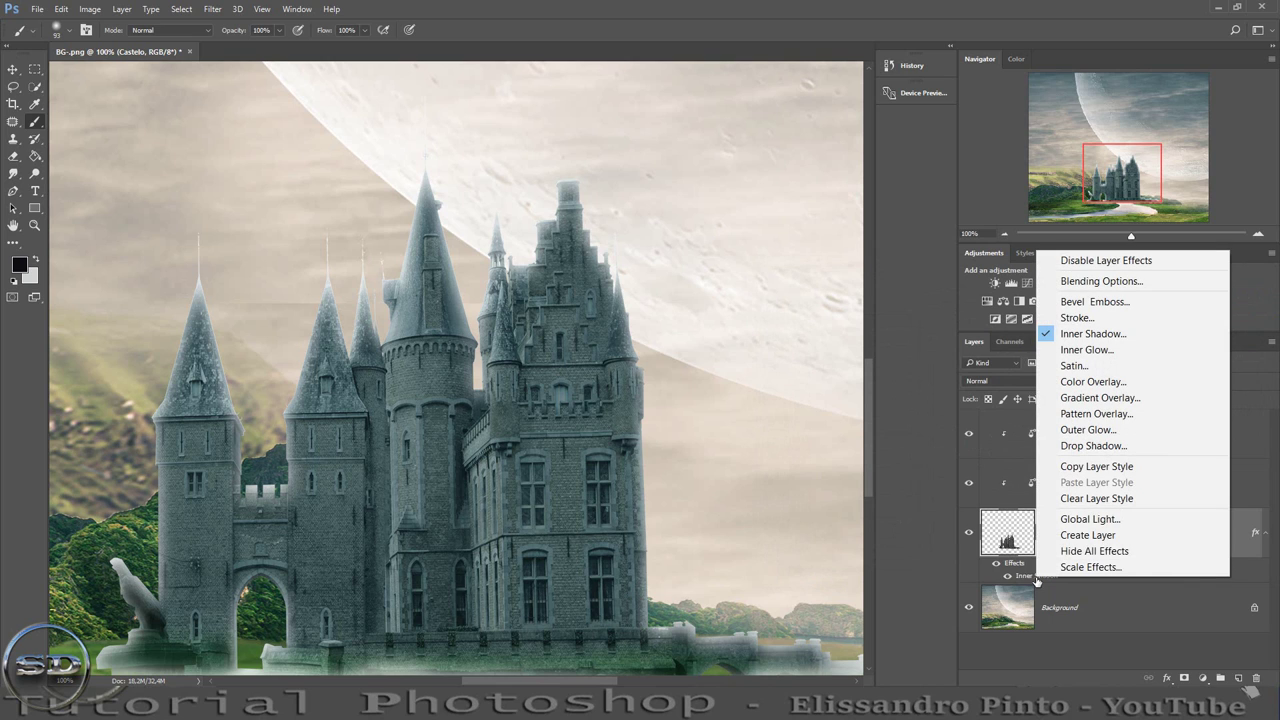
{"action": "left_click", "coordinate": [1079, 538]}
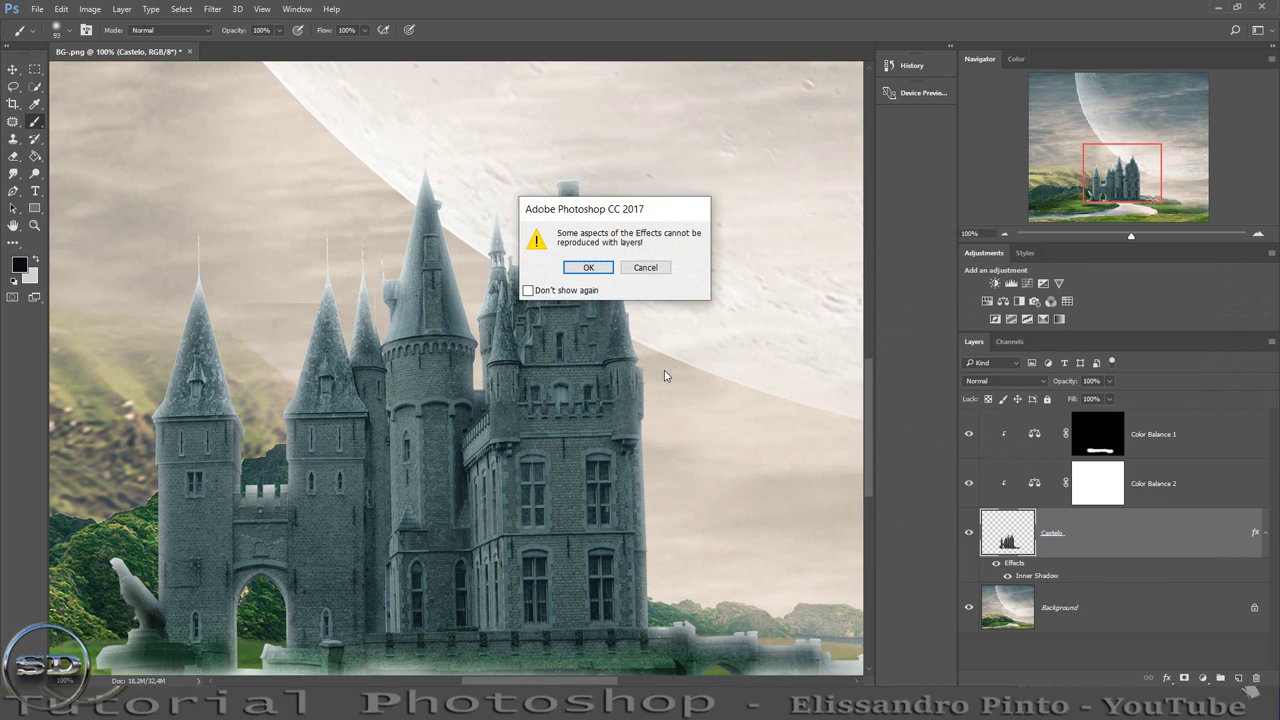
{"action": "left_click", "coordinate": [589, 268]}
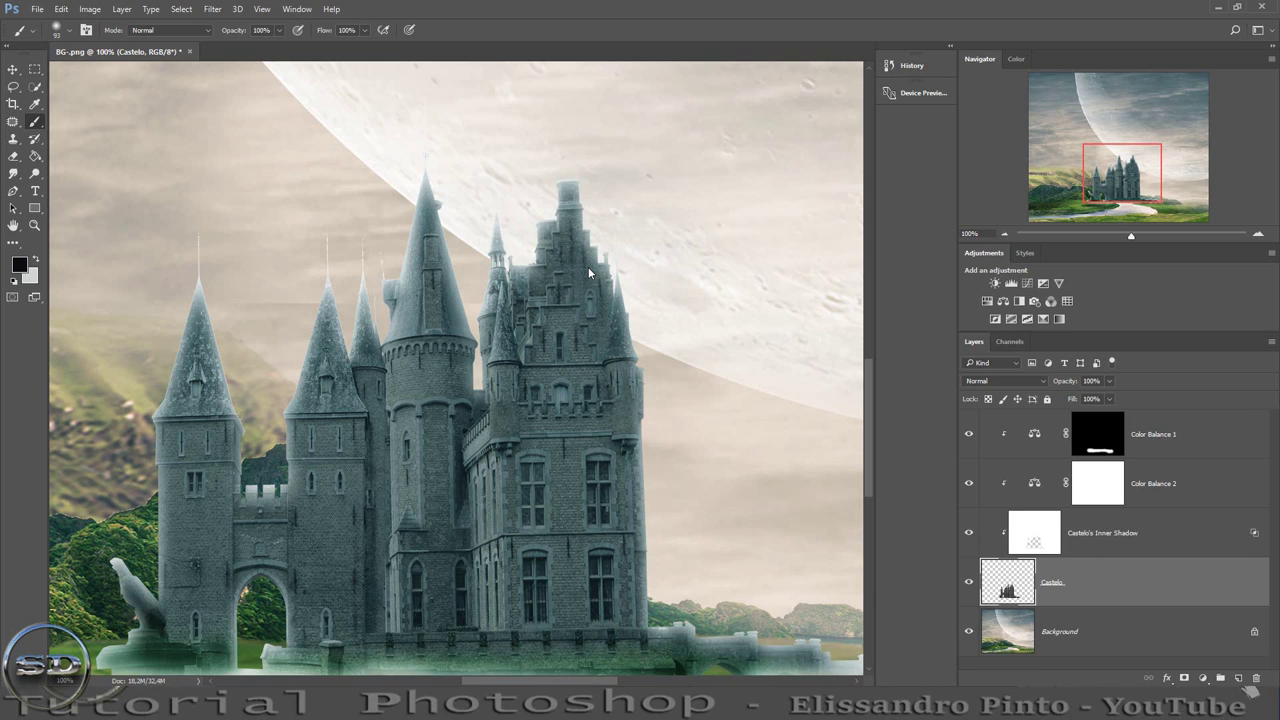
{"action": "left_click", "coordinate": [966, 536]}
{"action": "left_click", "coordinate": [966, 536]}
Add a layer mask to the Castelo's Inner Shadow layer.
{"action": "left_click_drag", "start_coordinate": [1094, 178], "coordinate": [1104, 191]}
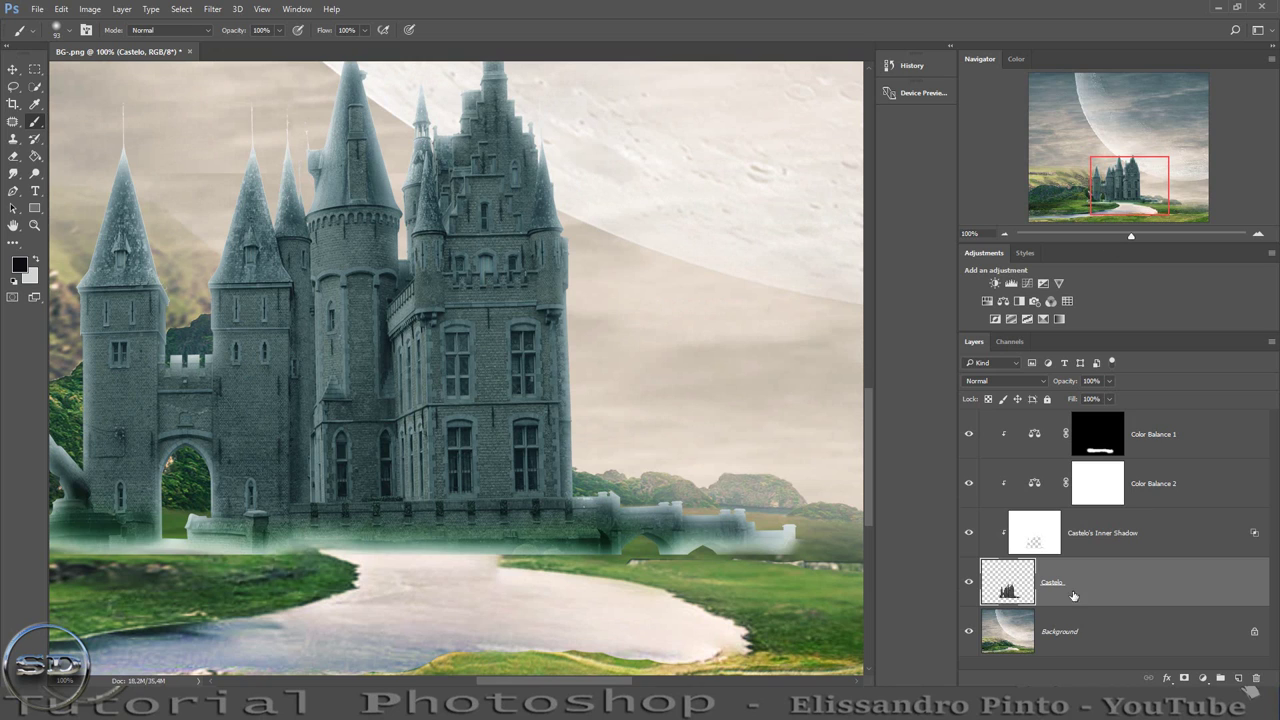
{"action": "left_click", "coordinate": [1040, 530]}
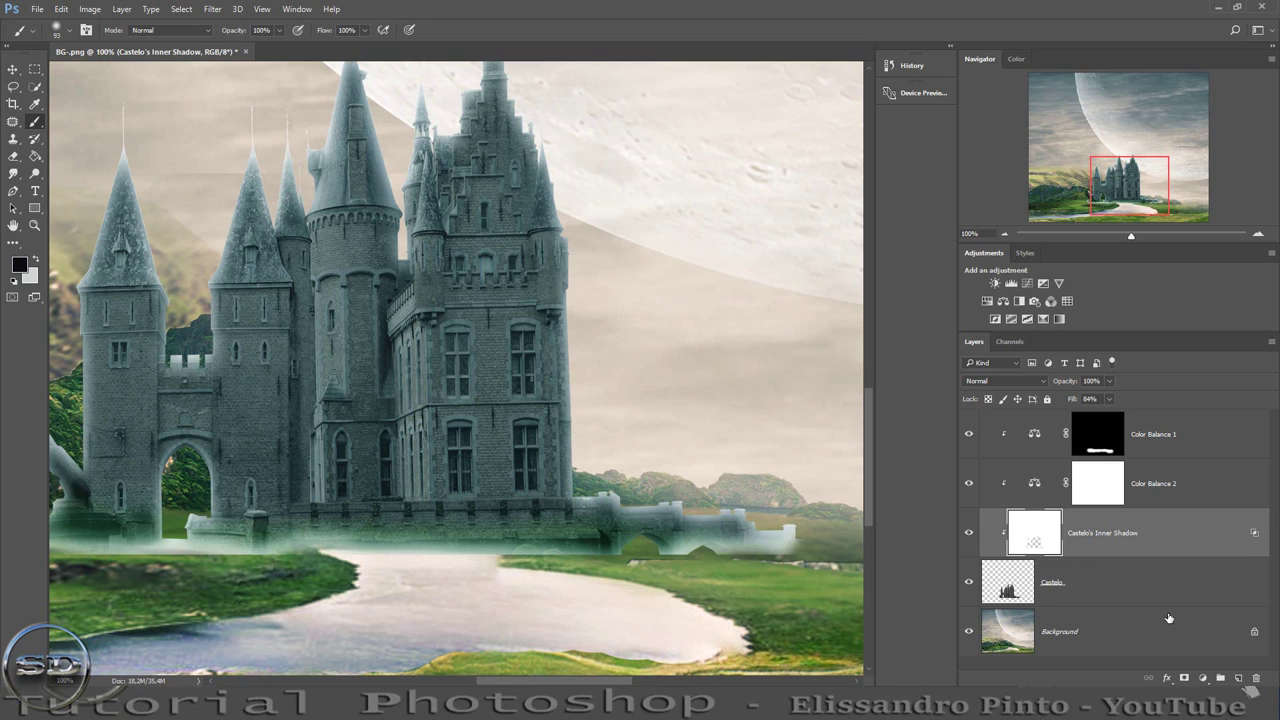
{"action": "left_click", "coordinate": [1185, 678]}
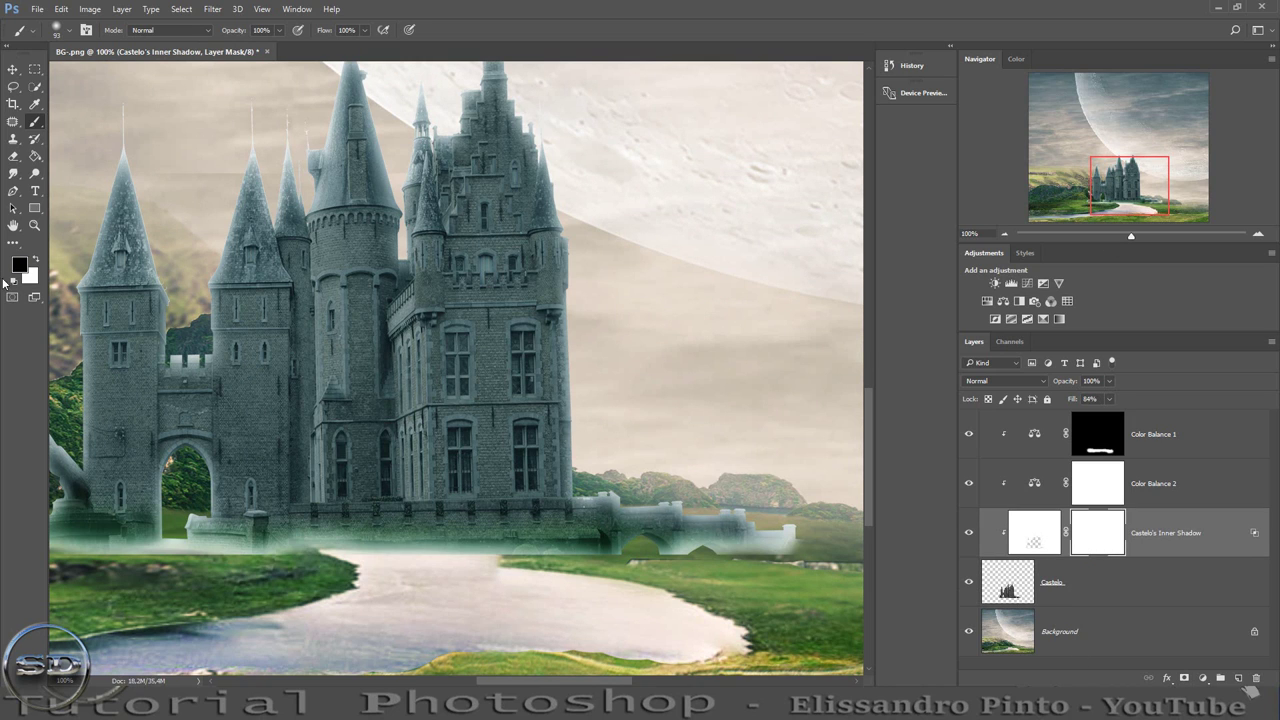
Fill the inner shadow mask black, then paint the glow back along the bridge and tower's right edge.
{"action": "left_click", "coordinate": [34, 156]}
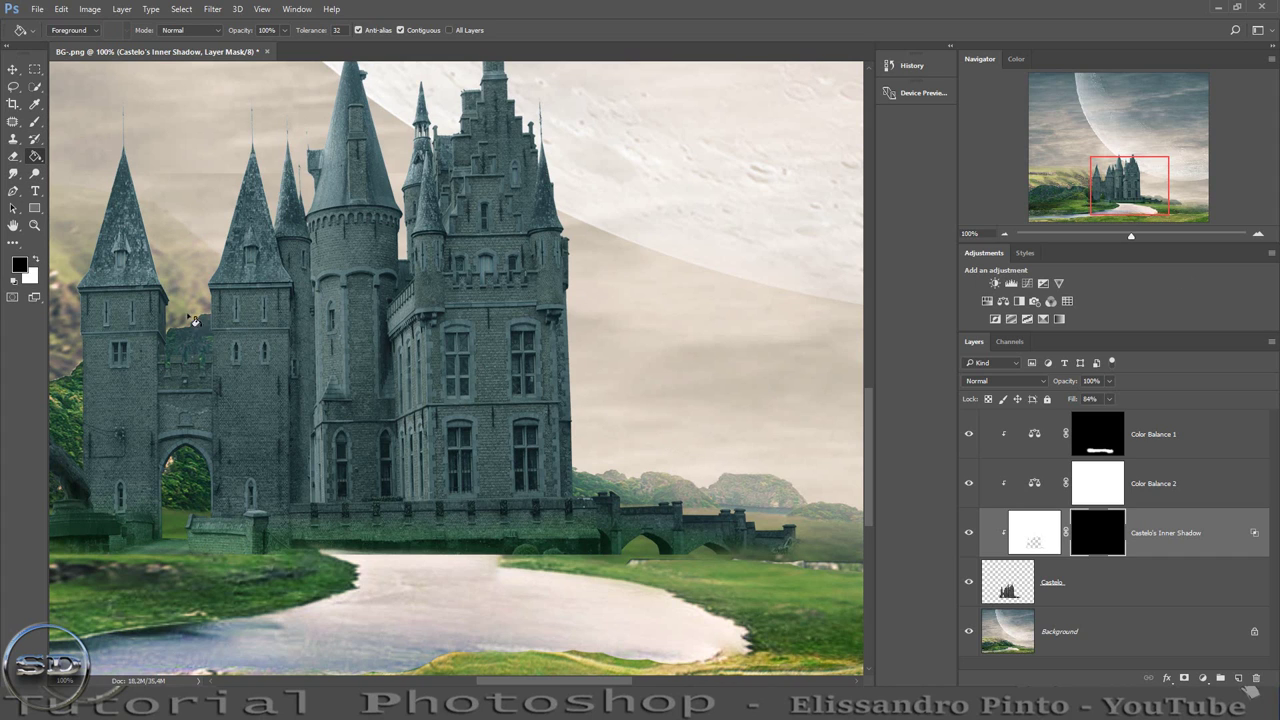
{"action": "left_click", "coordinate": [37, 123]}
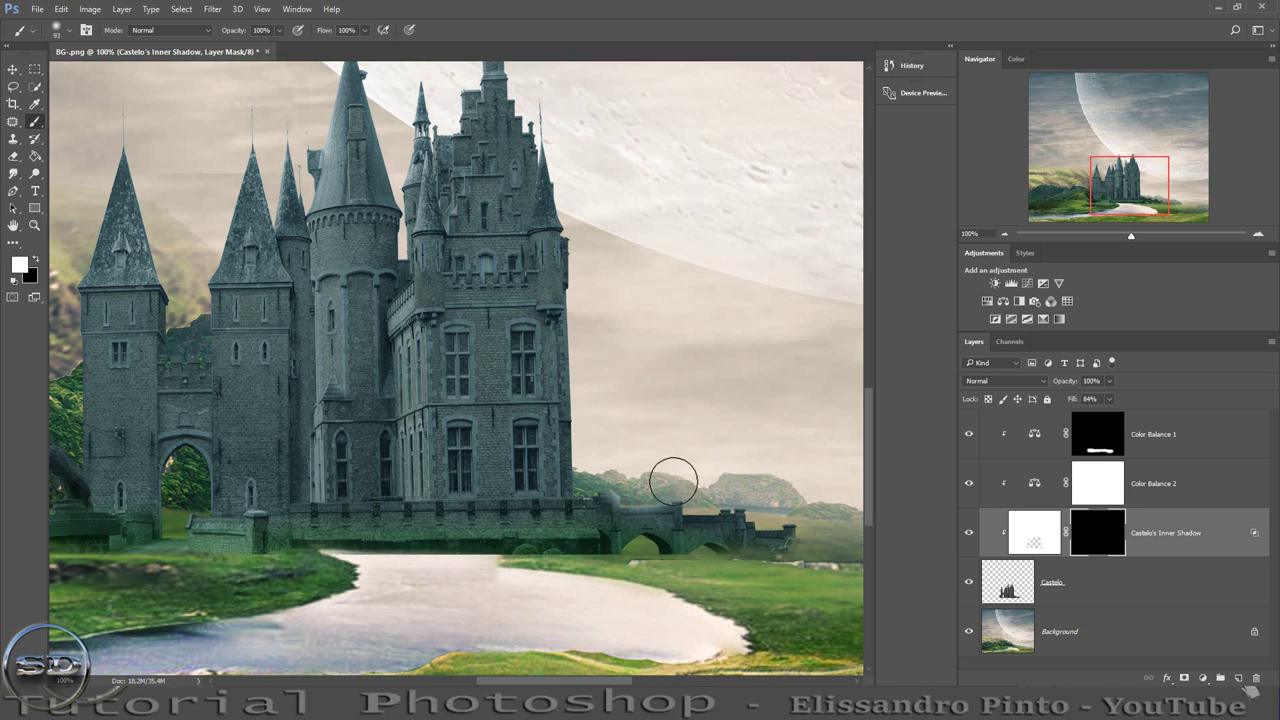
{"action": "mouse_move", "coordinate": [673, 482]}
{"action": "left_mouse_down"}
{"action": "mouse_move", "coordinate": [781, 505]}
{"action": "mouse_move", "coordinate": [810, 488]}
{"action": "left_mouse_up"}
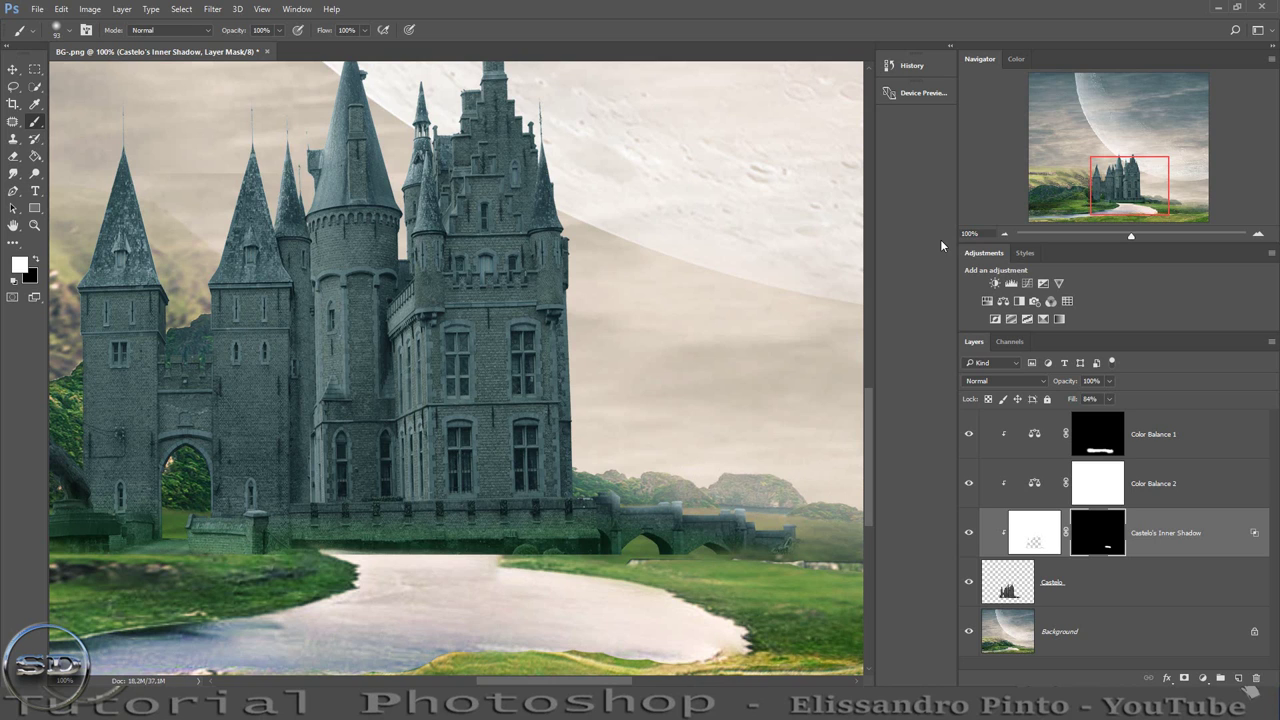
{"action": "left_click_drag", "start_coordinate": [590, 449], "coordinate": [566, 156]}
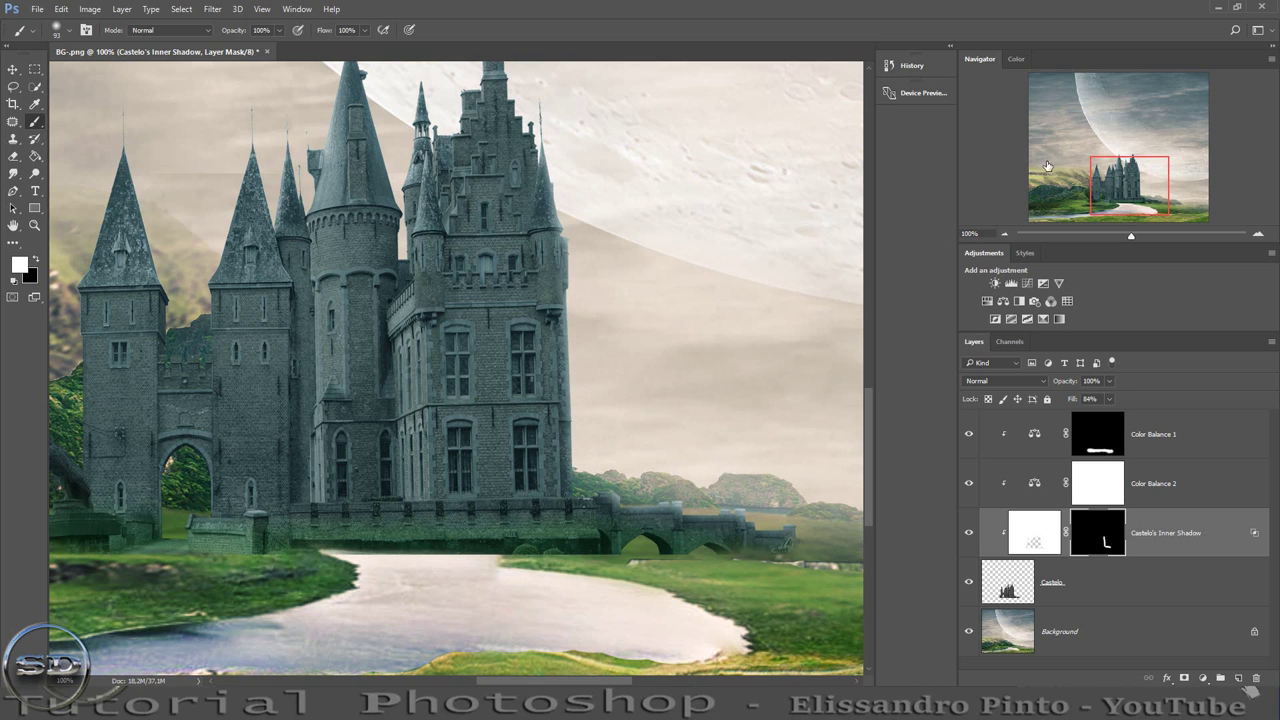
Paint the glow onto the upper and left tower edges with 35, 19 and 59 px brushes.
{"action": "left_click_drag", "start_coordinate": [1114, 187], "coordinate": [1104, 163]}
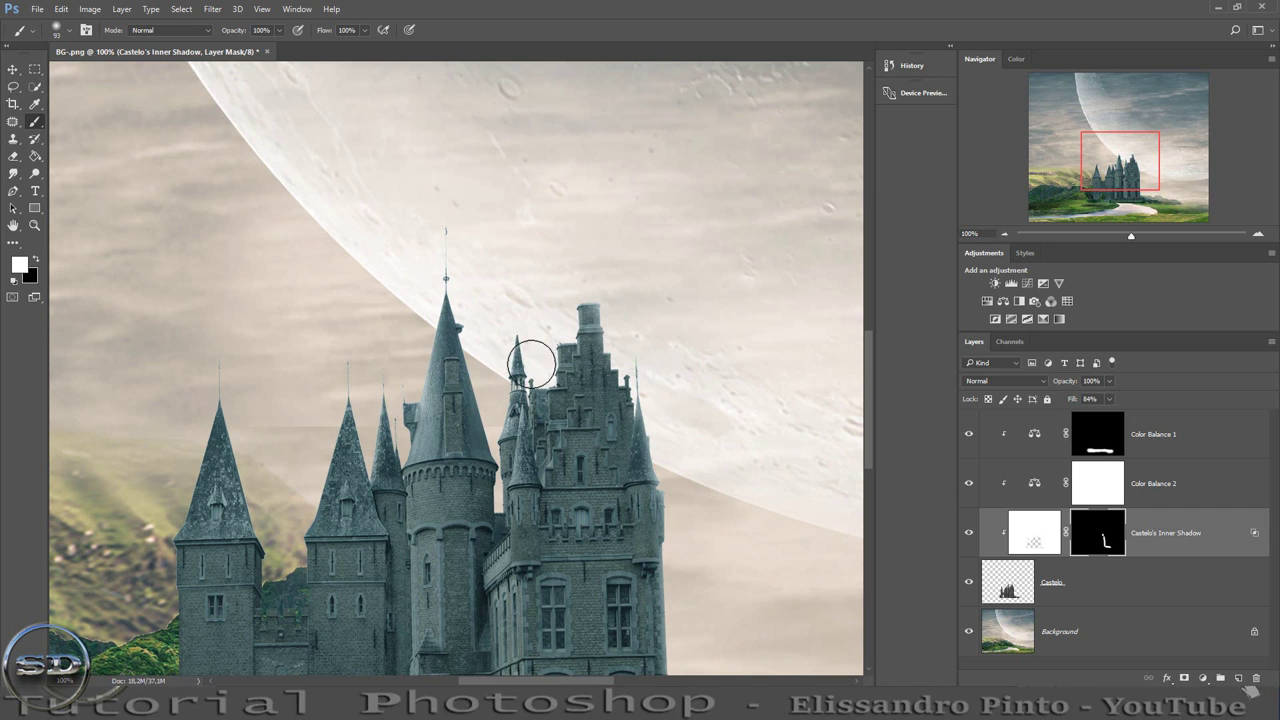
{"action": "left_click_drag", "start_coordinate": [531, 357], "coordinate": [525, 347]}
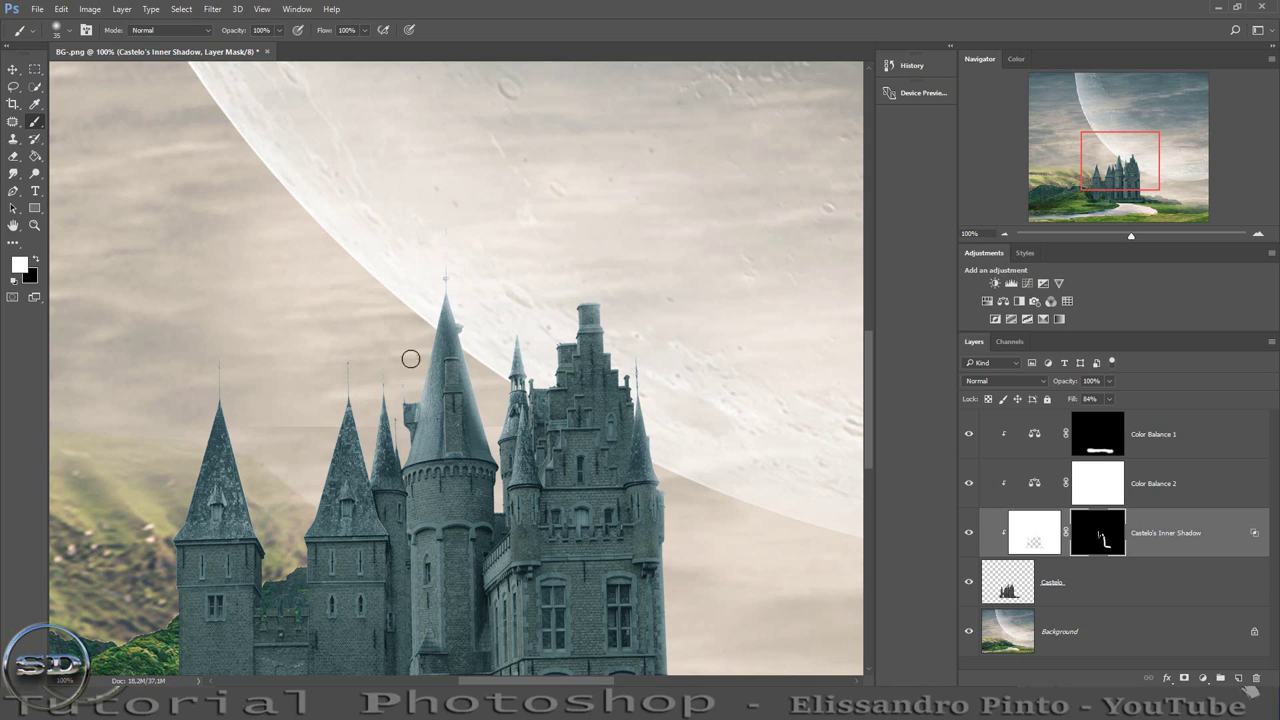
{"action": "left_click_drag", "start_coordinate": [402, 437], "coordinate": [398, 449]}
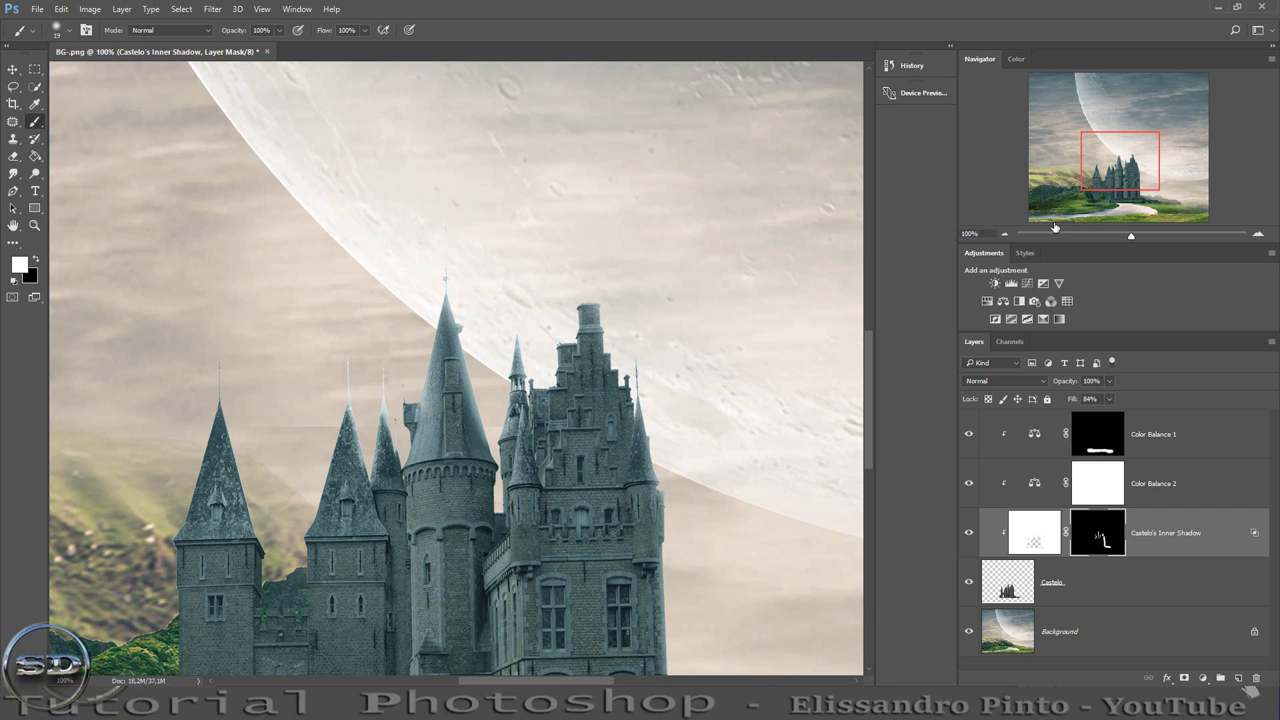
{"action": "left_click_drag", "start_coordinate": [1093, 158], "coordinate": [1067, 169]}
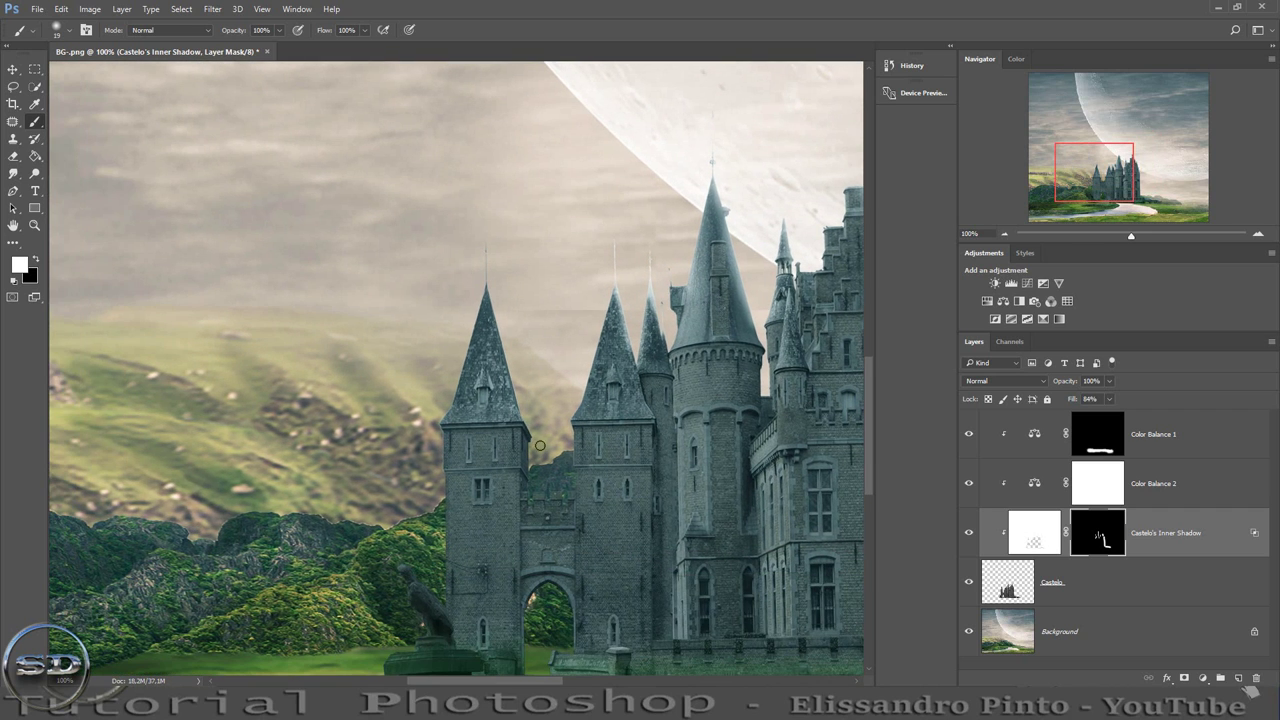
{"action": "left_click_drag", "start_coordinate": [539, 444], "coordinate": [514, 441]}
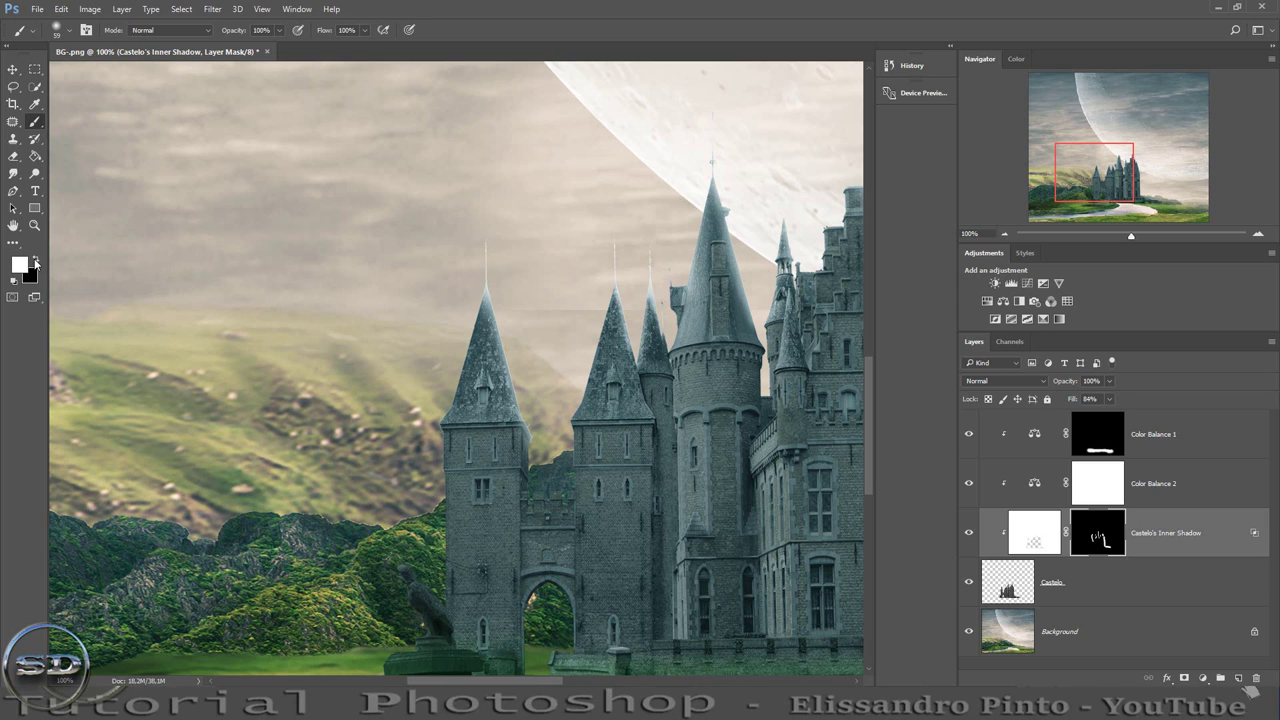
{"action": "left_click", "coordinate": [36, 261]}
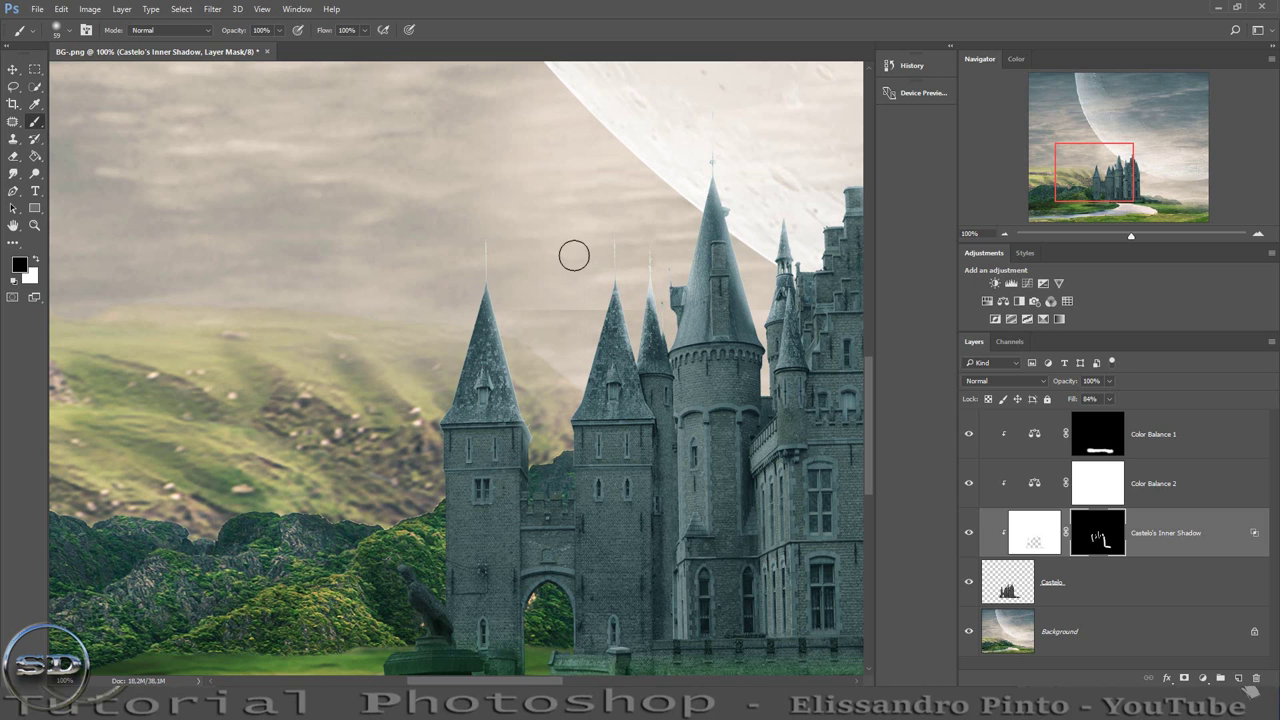
{"action": "left_click_drag", "start_coordinate": [1143, 177], "coordinate": [1148, 173]}
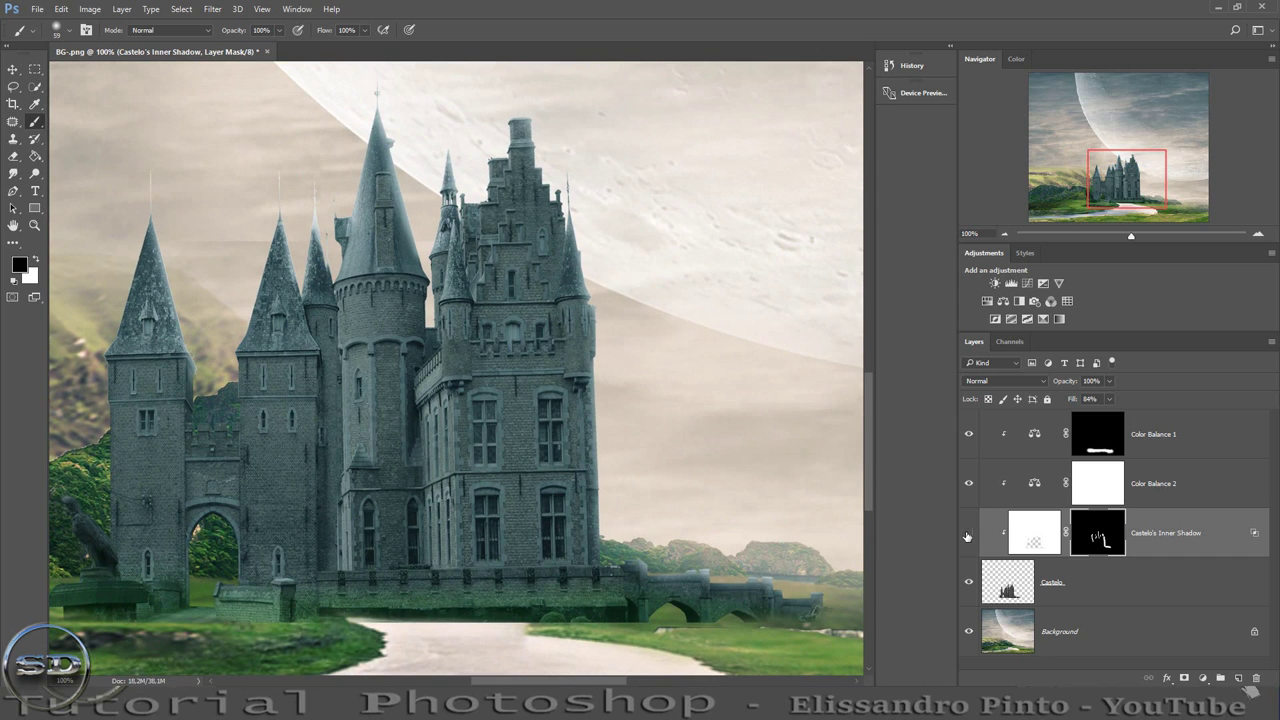
Set Castelo's Inner Shadow layer to Overlay, toggling it on and off to compare.
{"action": "left_click", "coordinate": [967, 535]}
{"action": "left_click", "coordinate": [967, 535]}
{"action": "left_click", "coordinate": [1019, 387]}
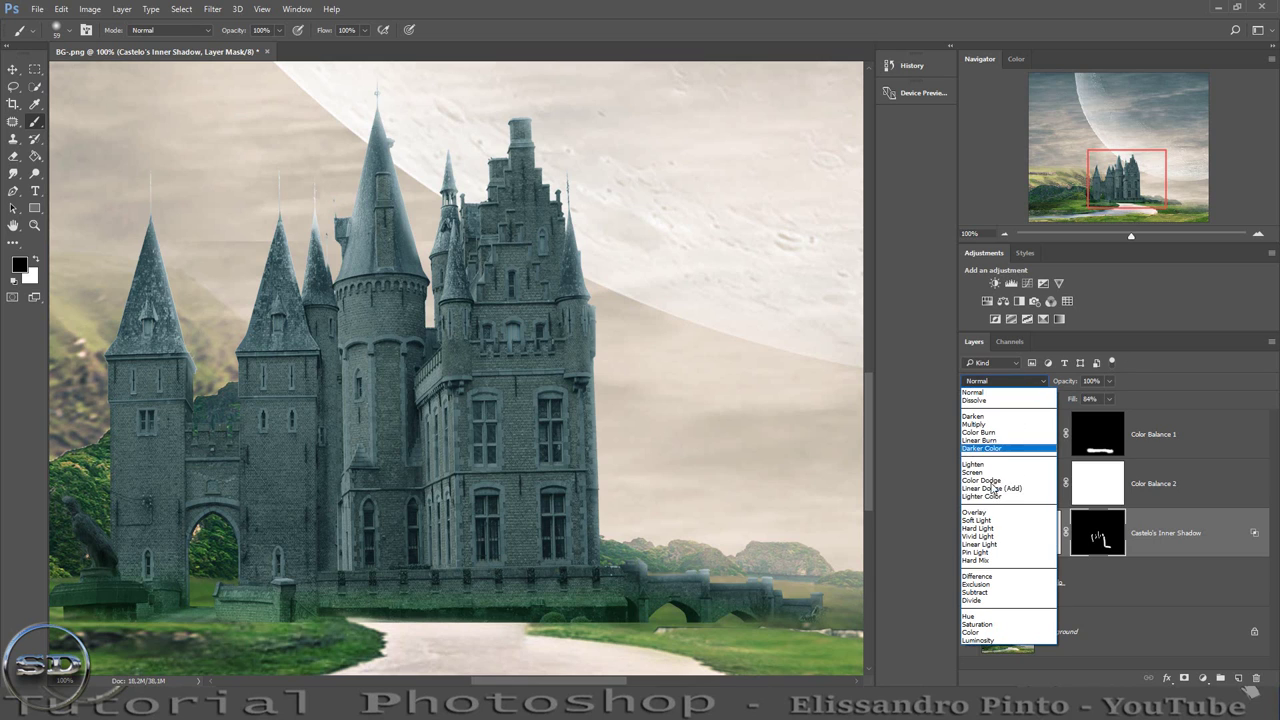
{"action": "left_click", "coordinate": [970, 517]}
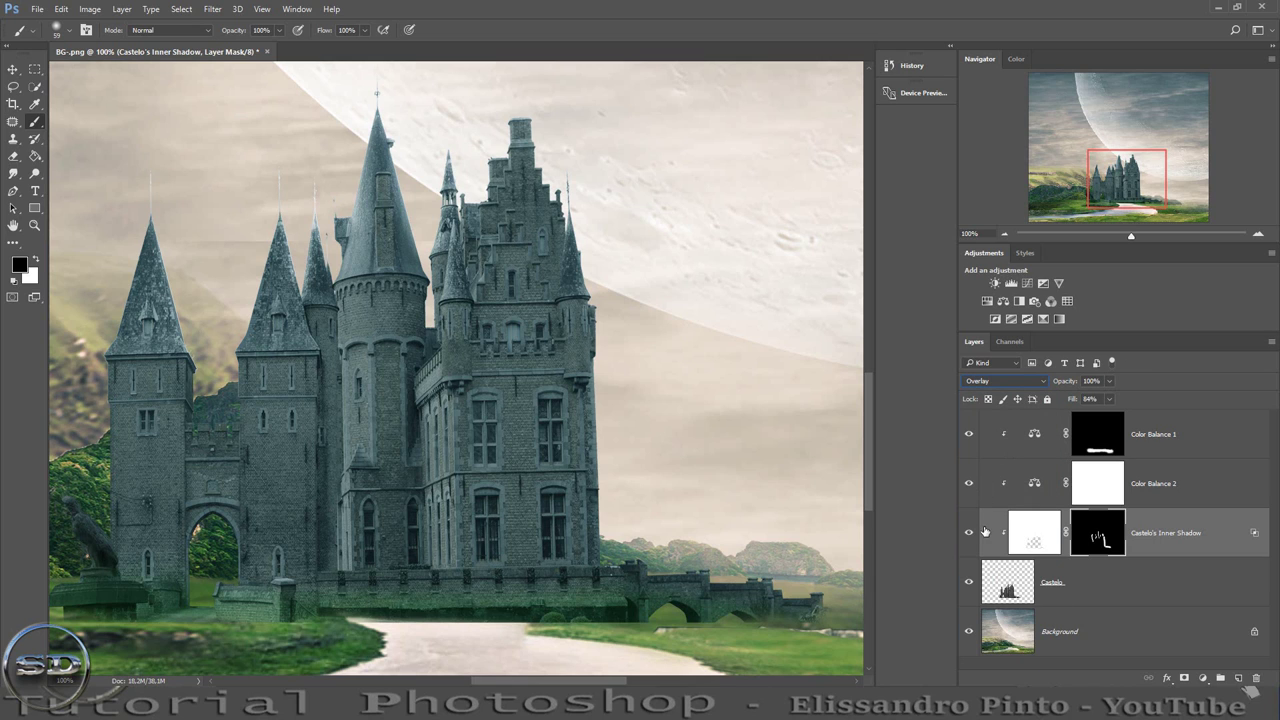
{"action": "left_click", "coordinate": [967, 535]}
{"action": "left_click", "coordinate": [967, 535]}
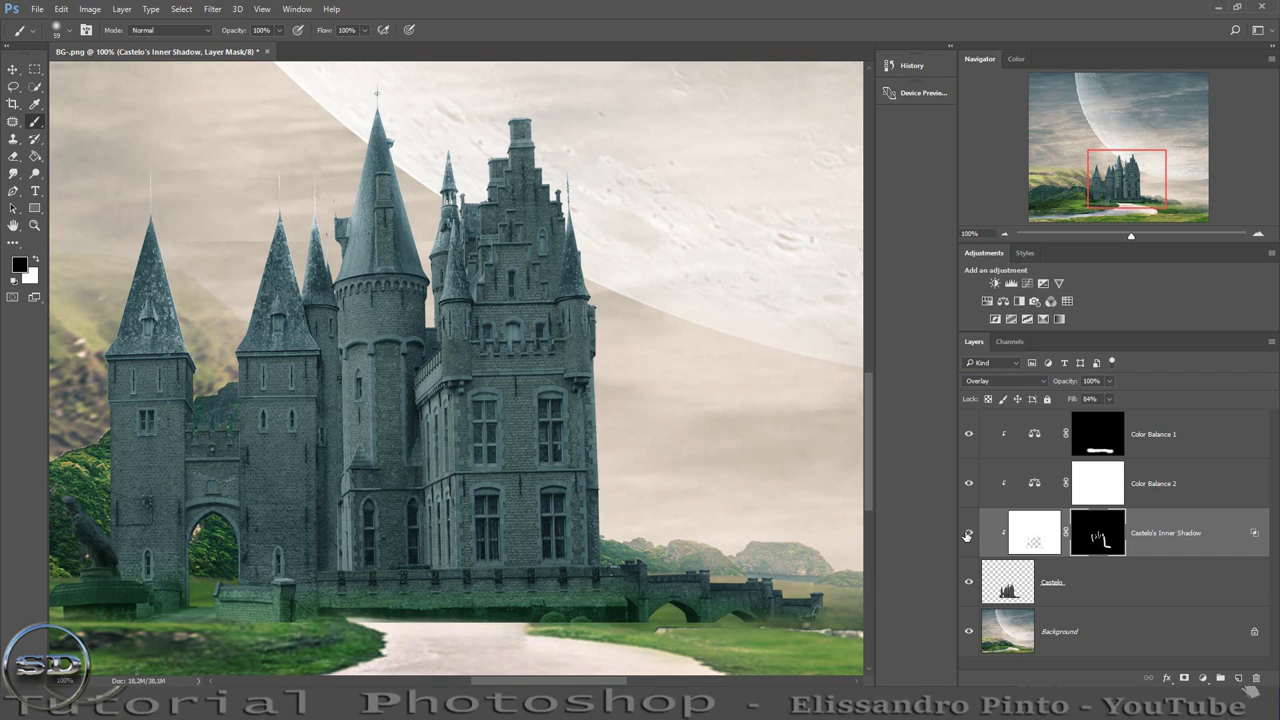
{"action": "left_click", "coordinate": [967, 535]}
{"action": "left_click", "coordinate": [967, 535]}
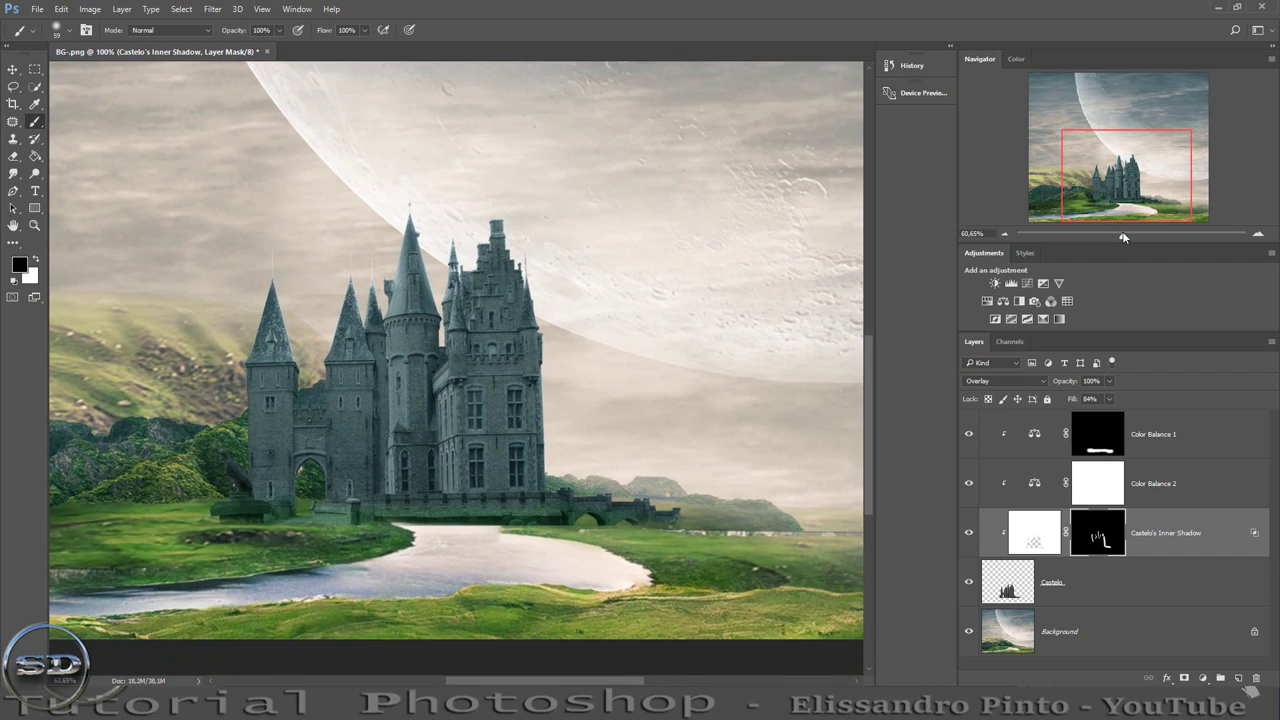
{"action": "left_click_drag", "start_coordinate": [1131, 237], "coordinate": [1113, 237]}
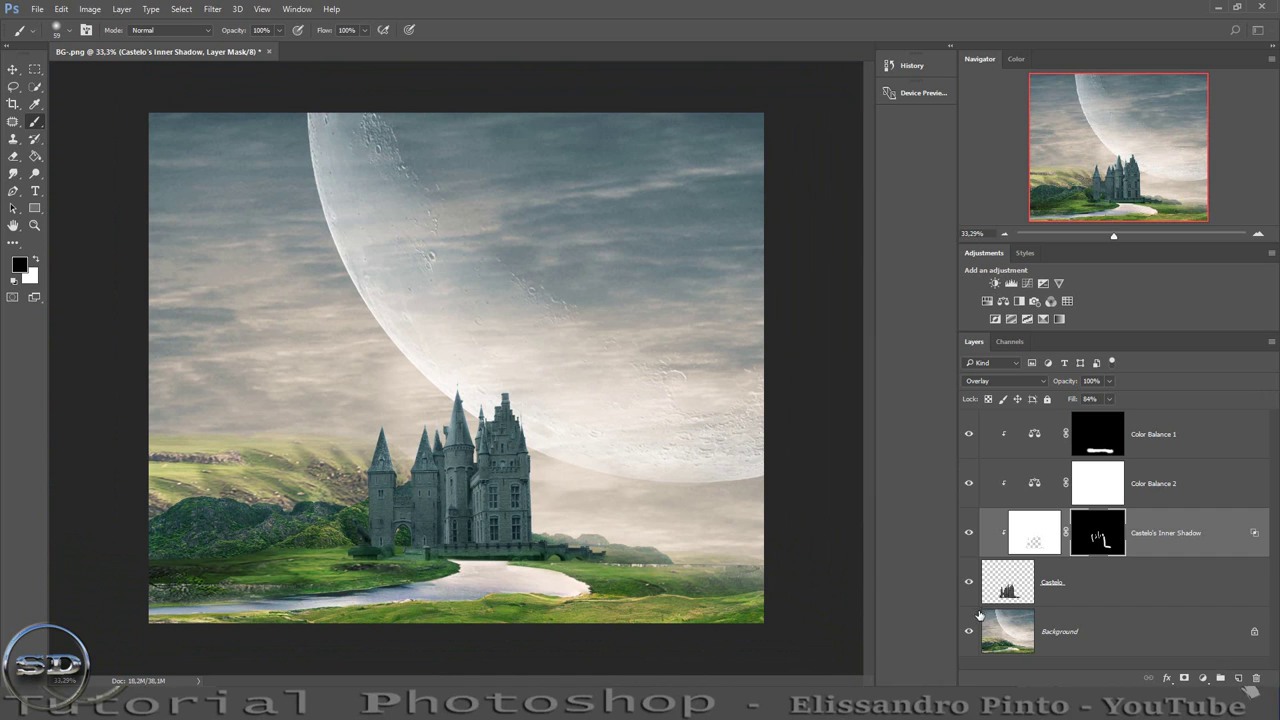
Duplicate the castle, flip the copy vertically and drag it below the original.
{"action": "left_click", "coordinate": [1007, 633]}
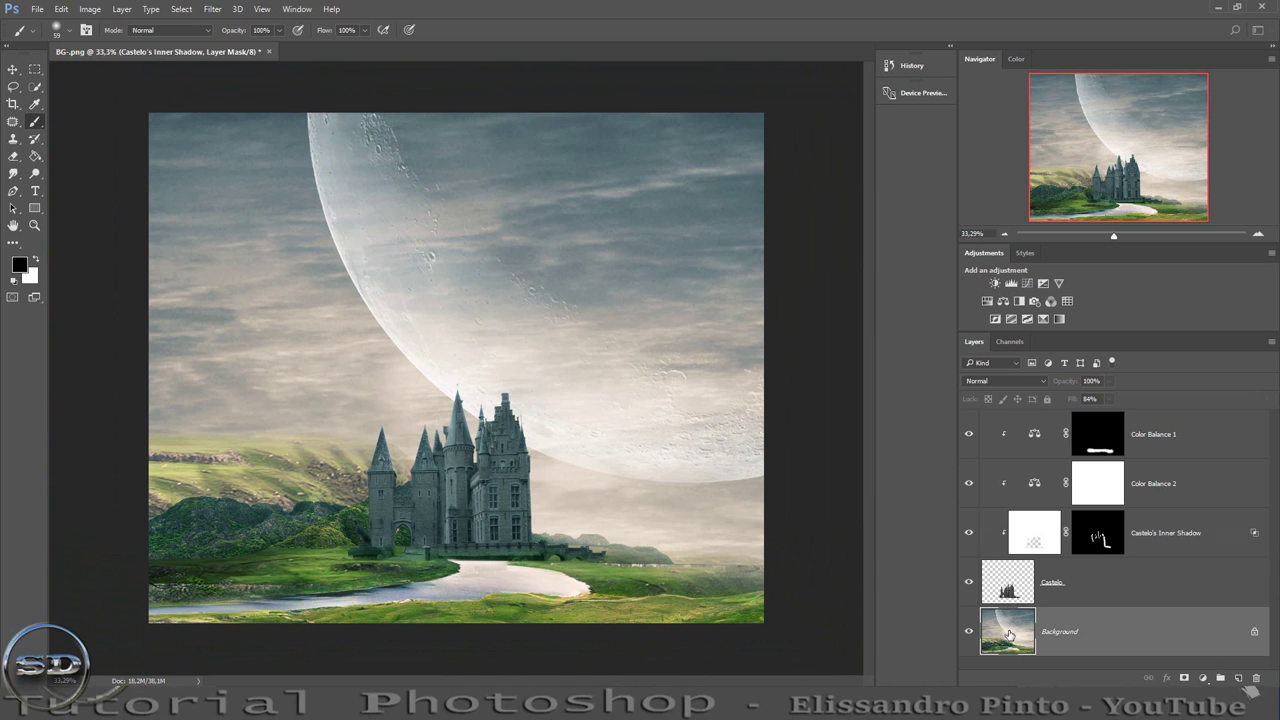
{"action": "mouse_move", "coordinate": [554, 420]}
{"action": "left_mouse_down"}
{"action": "mouse_move", "coordinate": [566, 537]}
{"action": "mouse_move", "coordinate": [554, 543]}
{"action": "left_mouse_up"}
{"action": "right_click", "coordinate": [527, 596]}
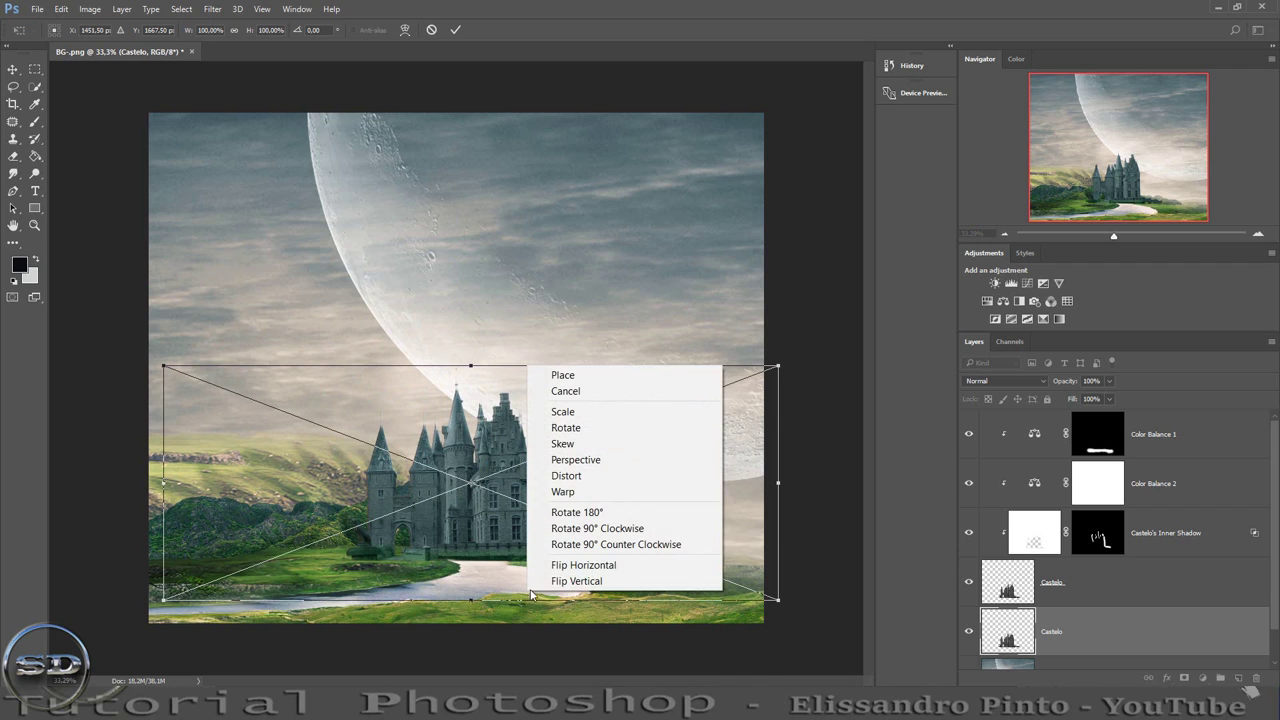
{"action": "left_click", "coordinate": [545, 588]}
{"action": "mouse_move", "coordinate": [572, 543]}
{"action": "left_mouse_down"}
{"action": "mouse_move", "coordinate": [603, 541]}
{"action": "mouse_move", "coordinate": [573, 563]}
{"action": "mouse_move", "coordinate": [579, 572]}
{"action": "left_mouse_up"}
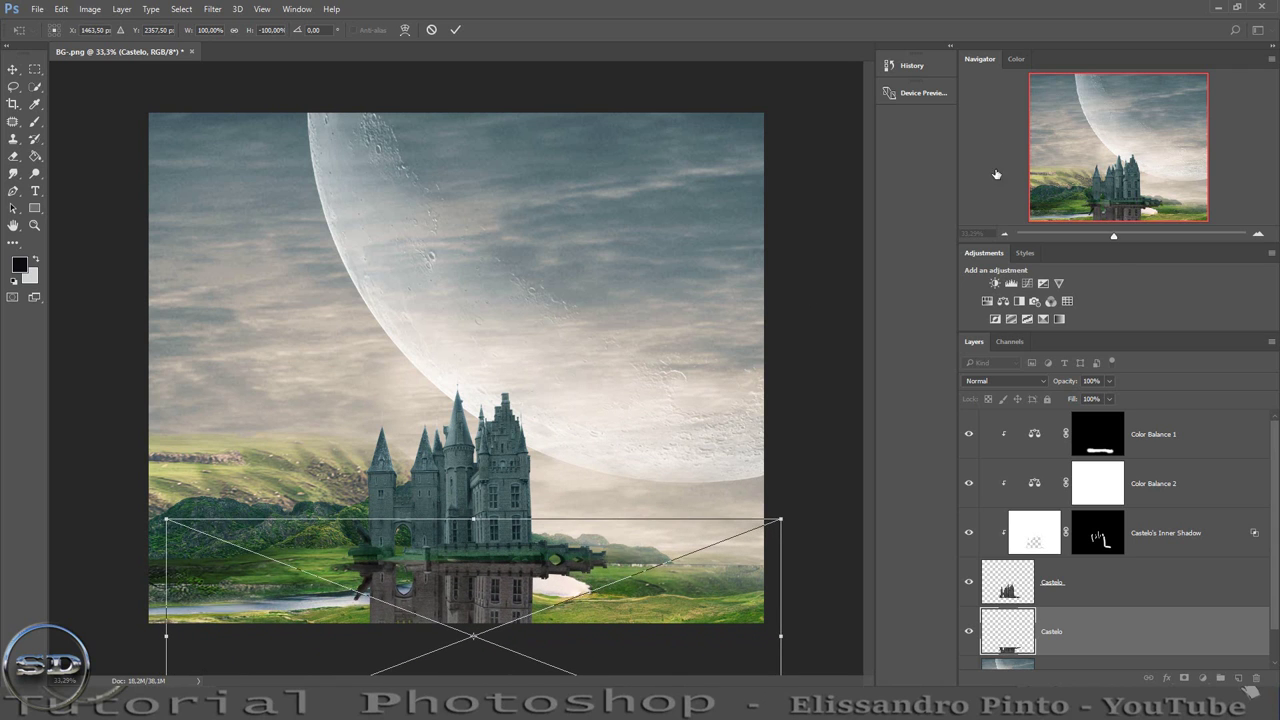
Fine-tune the flipped copy directly beneath the castle base and commit the transform.
{"action": "left_click_drag", "start_coordinate": [1116, 237], "coordinate": [1144, 236]}
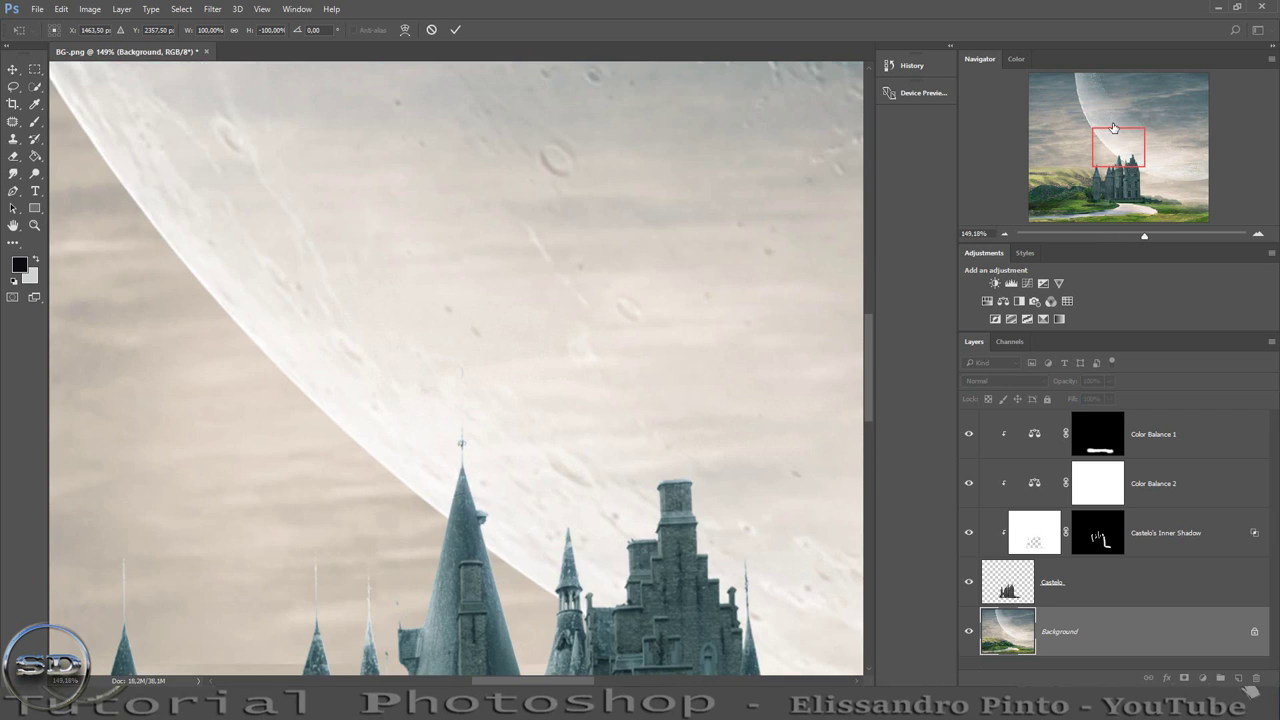
{"action": "left_click_drag", "start_coordinate": [1118, 165], "coordinate": [1119, 203]}
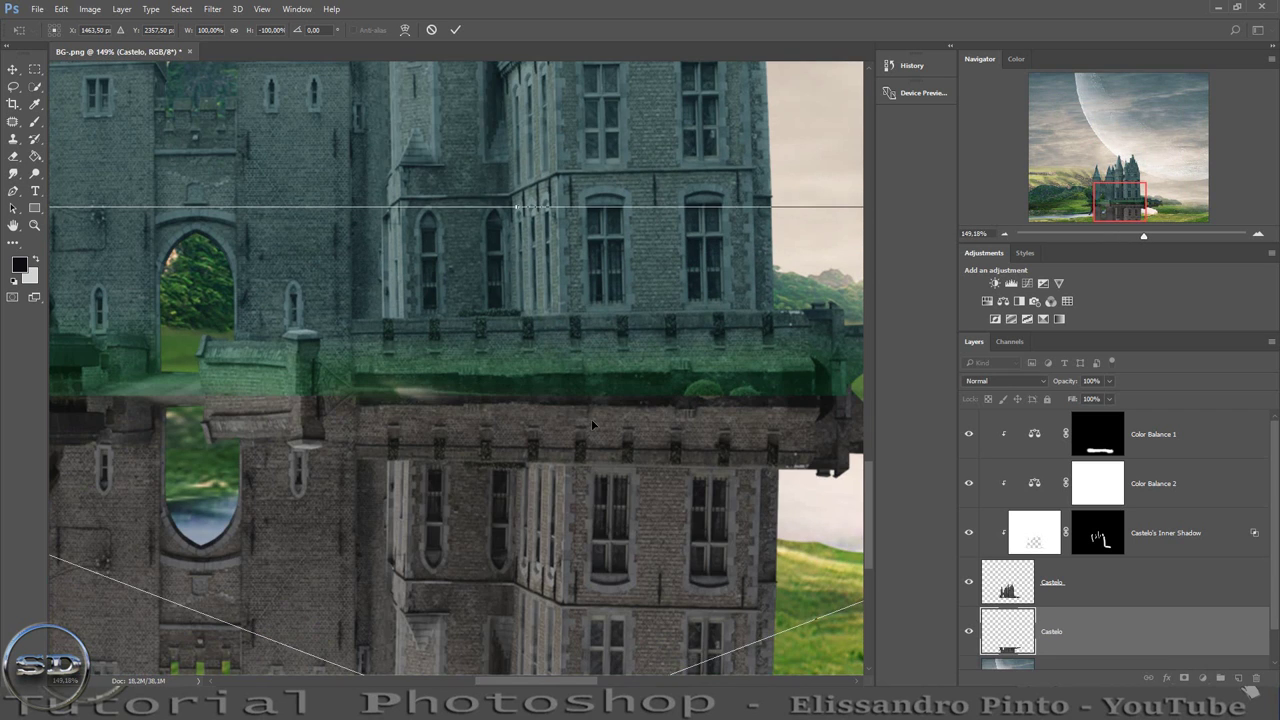
{"action": "left_click_drag", "start_coordinate": [591, 419], "coordinate": [582, 421]}
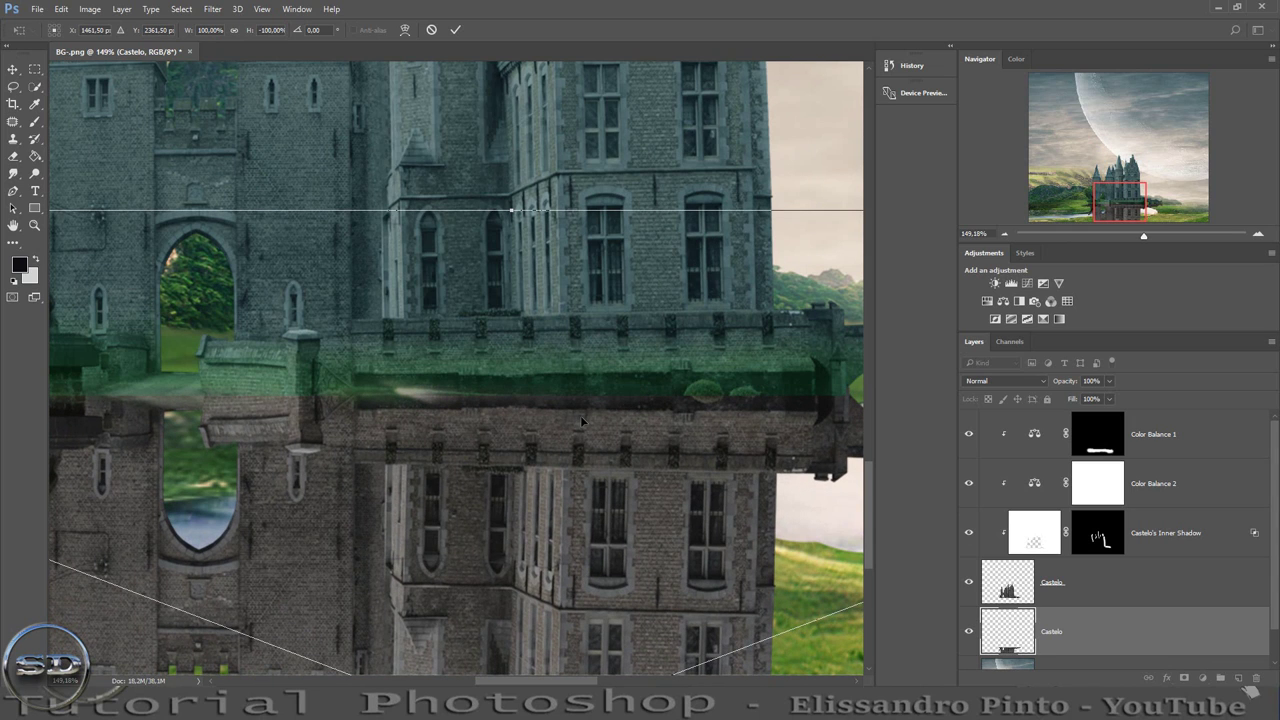
{"action": "key", "text": "Return"}
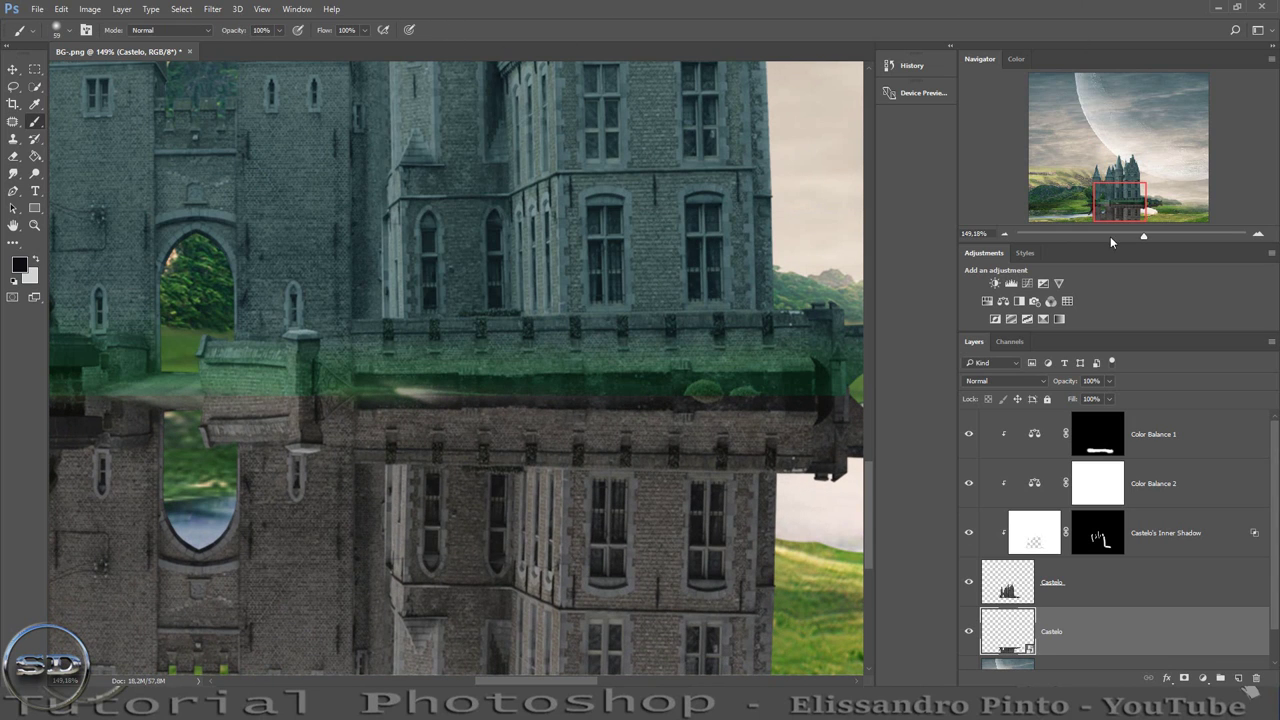
{"action": "left_click_drag", "start_coordinate": [1145, 236], "coordinate": [1123, 235]}
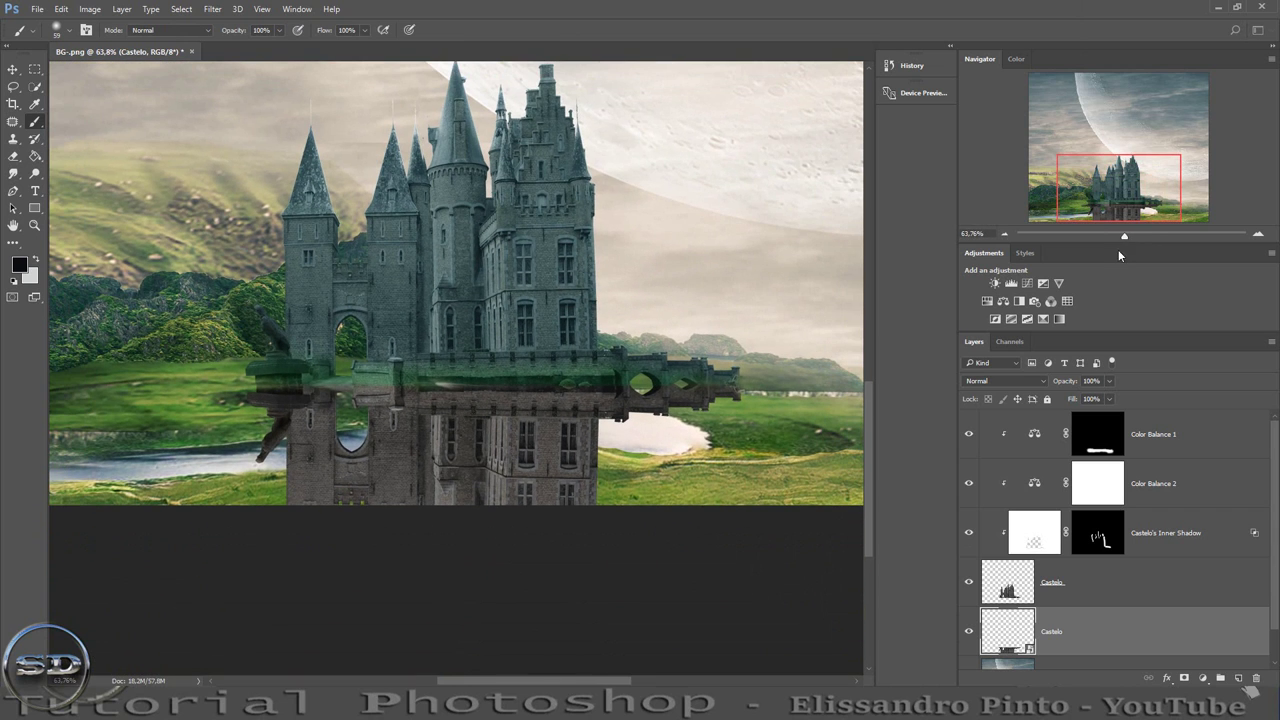
Give the reflection a black-filled layer mask and paint it back into the river by the wall.
{"action": "left_click", "coordinate": [1183, 678]}
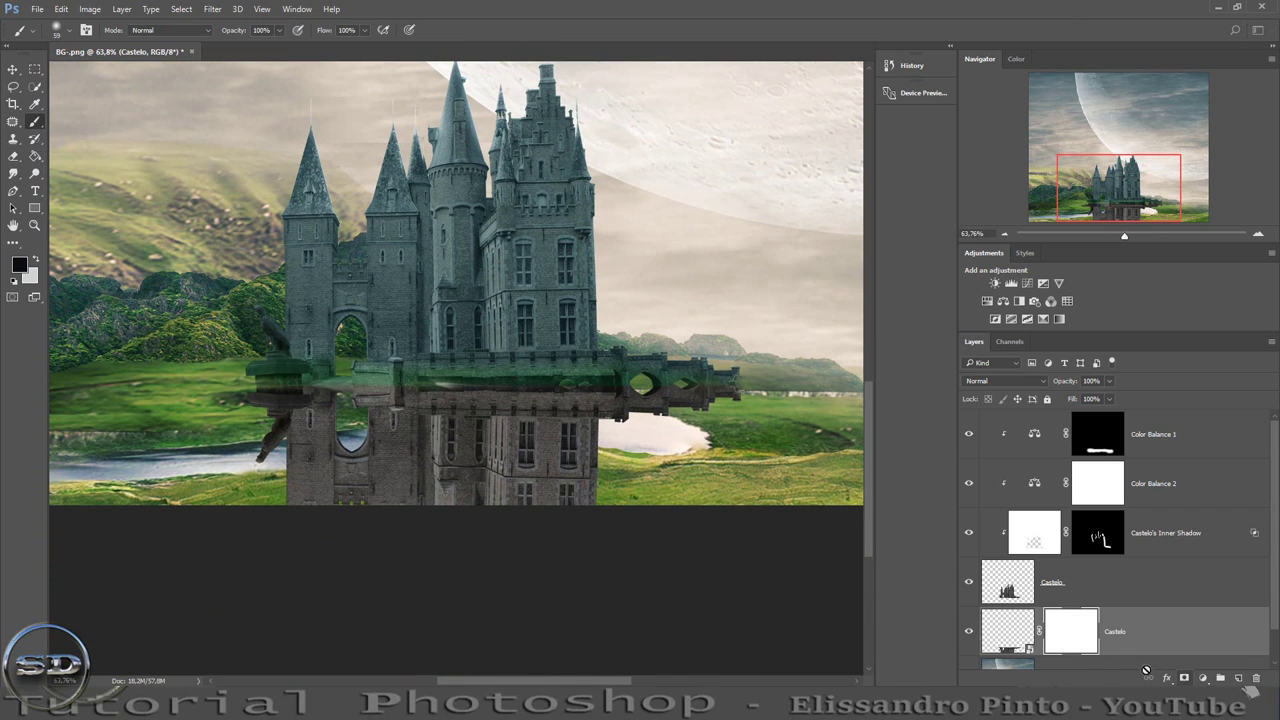
{"action": "left_click", "coordinate": [34, 156]}
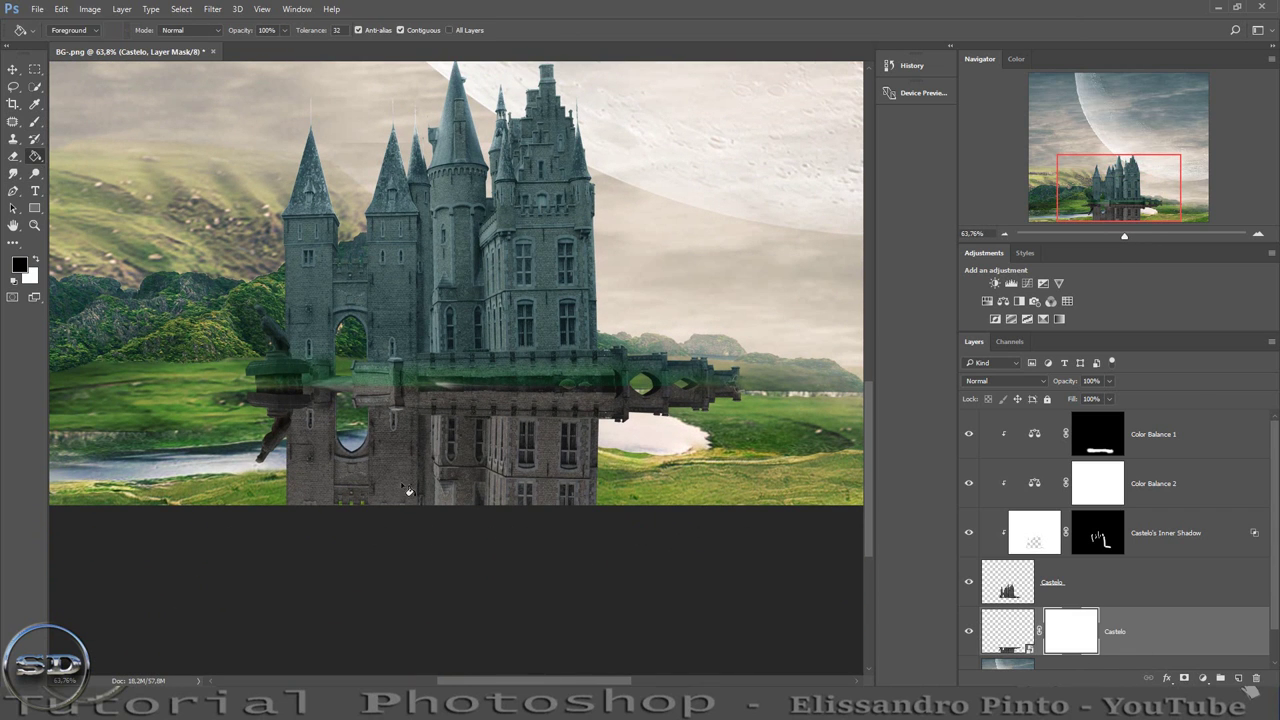
{"action": "left_click", "coordinate": [652, 340]}
{"action": "left_click_drag", "start_coordinate": [1127, 238], "coordinate": [1141, 236]}
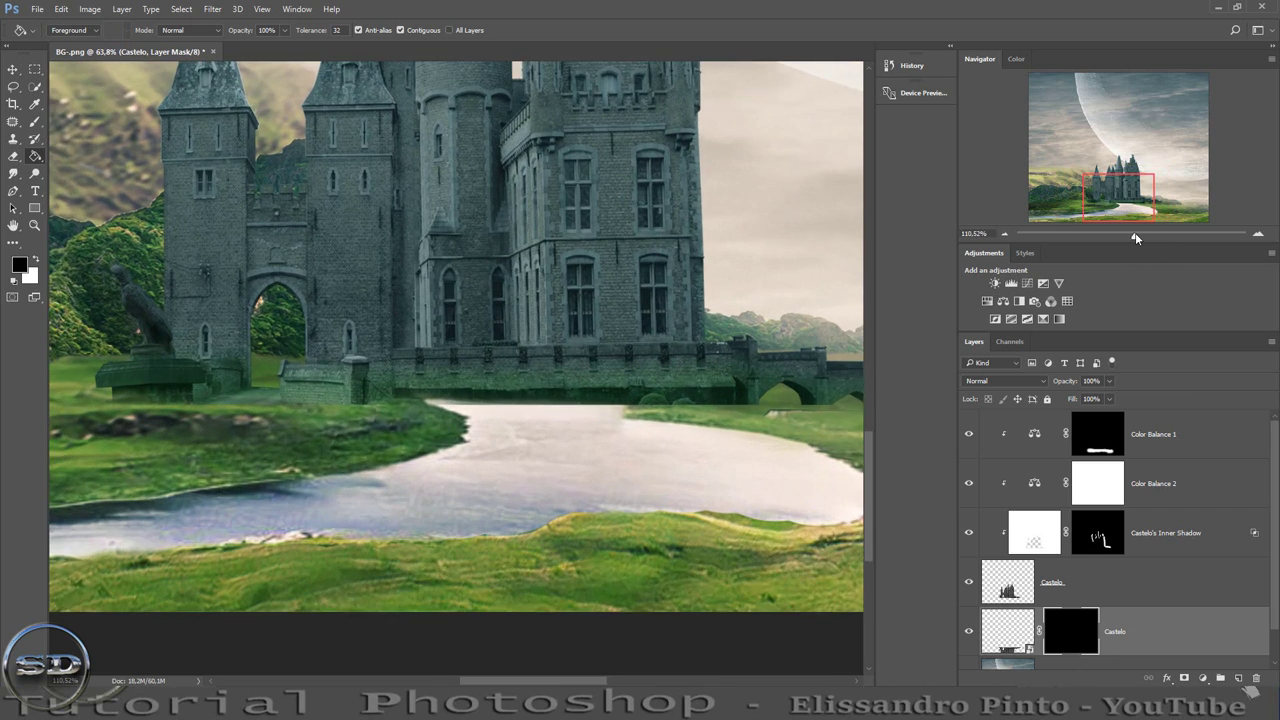
{"action": "left_click", "coordinate": [37, 122]}
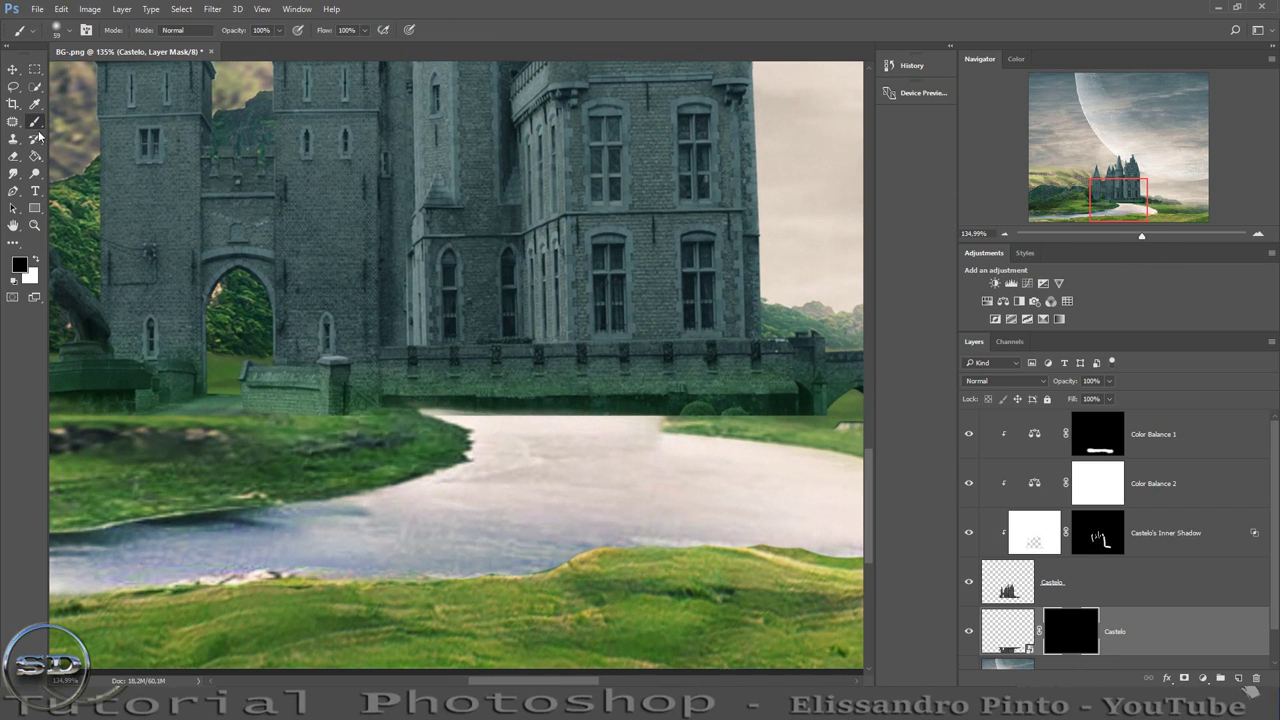
{"action": "mouse_move", "coordinate": [467, 432]}
{"action": "left_mouse_down"}
{"action": "mouse_move", "coordinate": [655, 430]}
{"action": "mouse_move", "coordinate": [452, 424]}
{"action": "mouse_move", "coordinate": [500, 463]}
{"action": "mouse_move", "coordinate": [486, 477]}
{"action": "mouse_move", "coordinate": [655, 491]}
{"action": "mouse_move", "coordinate": [495, 555]}
{"action": "mouse_move", "coordinate": [812, 514]}
{"action": "mouse_move", "coordinate": [625, 468]}
{"action": "mouse_move", "coordinate": [658, 457]}
{"action": "mouse_move", "coordinate": [858, 480]}
{"action": "mouse_move", "coordinate": [736, 469]}
{"action": "mouse_move", "coordinate": [790, 478]}
{"action": "left_mouse_up"}
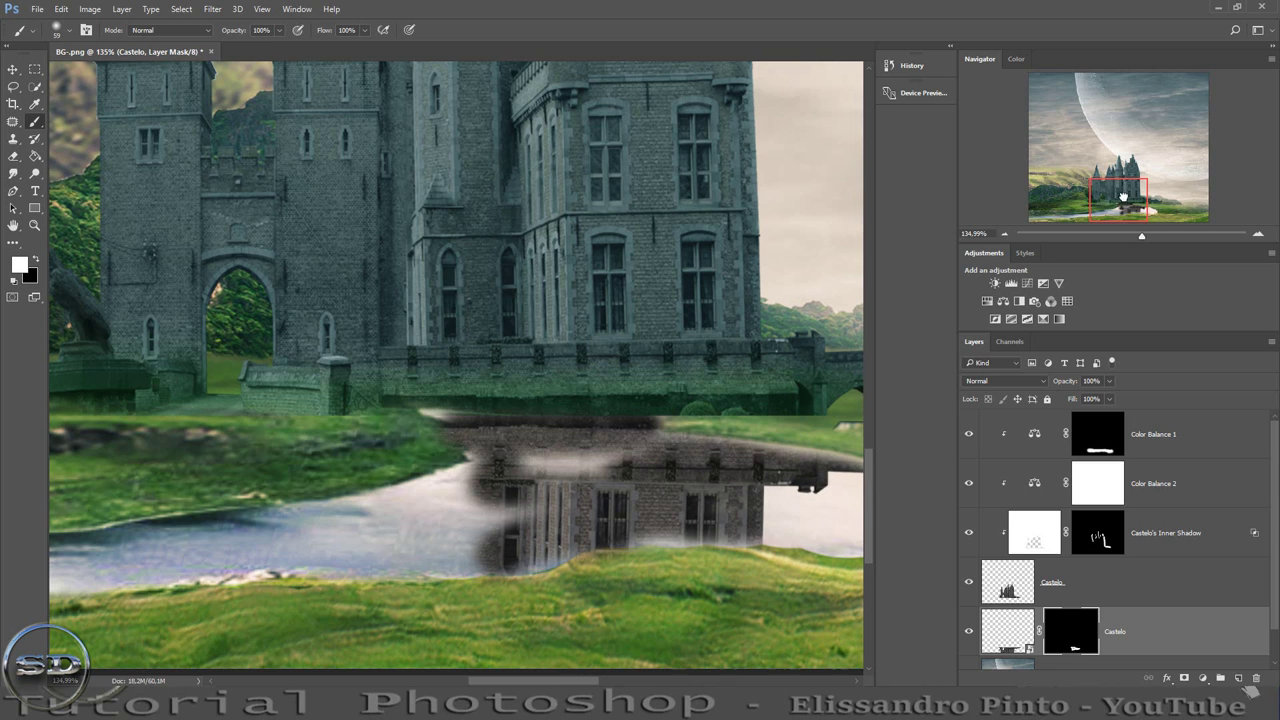
Reveal the reflection across the river's left side and gate arch, painting out the whitish band.
{"action": "left_click_drag", "start_coordinate": [1123, 197], "coordinate": [1144, 197]}
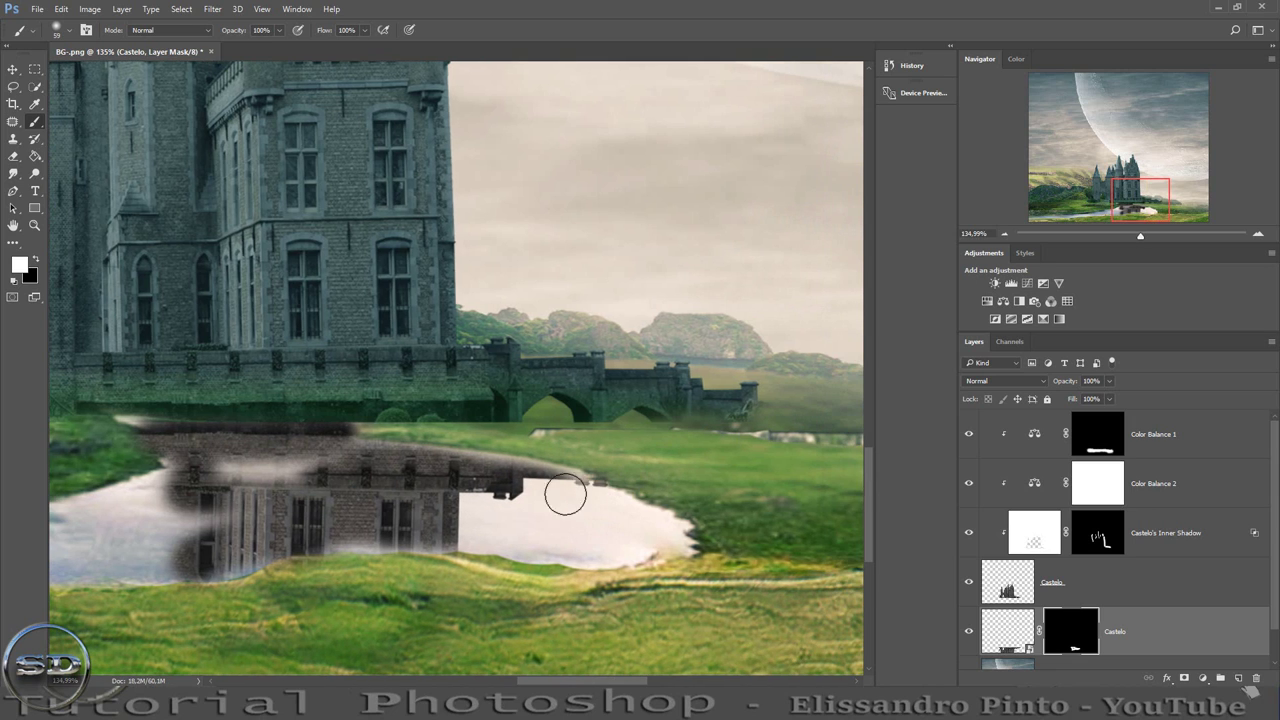
{"action": "mouse_move", "coordinate": [220, 505]}
{"action": "left_mouse_down"}
{"action": "mouse_move", "coordinate": [129, 520]}
{"action": "mouse_move", "coordinate": [150, 490]}
{"action": "mouse_move", "coordinate": [52, 530]}
{"action": "mouse_move", "coordinate": [140, 505]}
{"action": "left_mouse_up"}
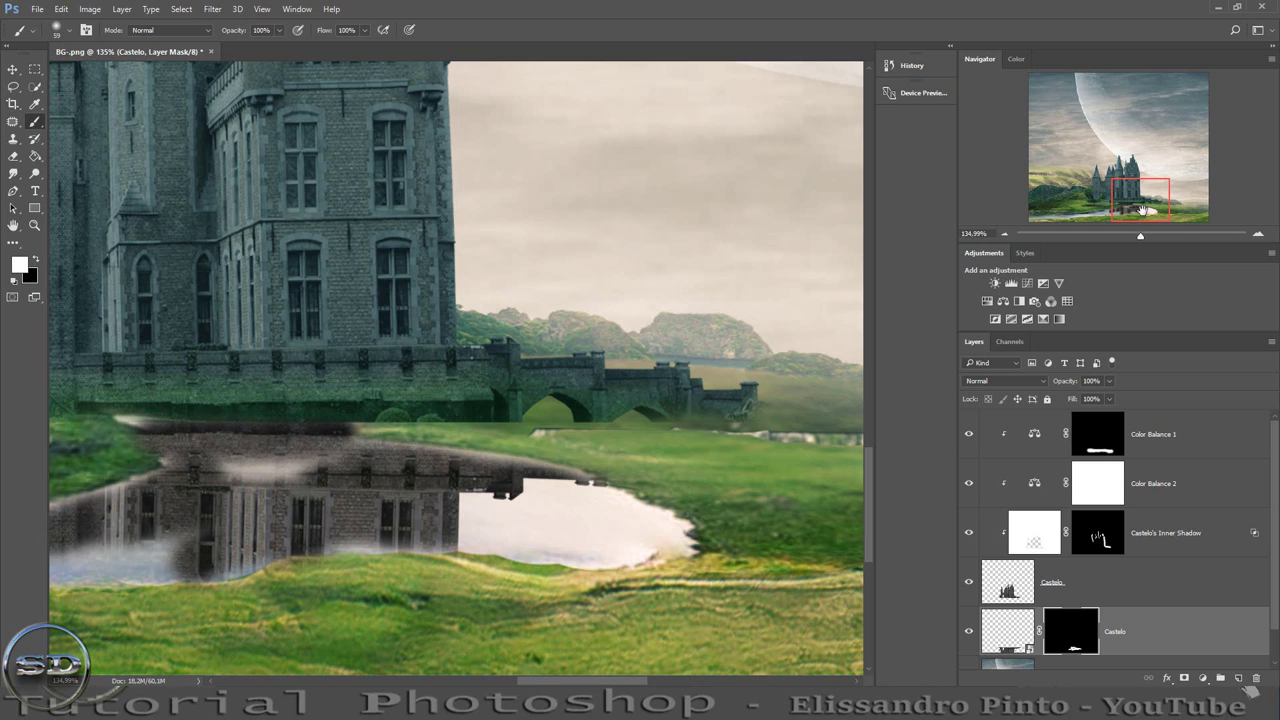
{"action": "left_click_drag", "start_coordinate": [1143, 208], "coordinate": [1099, 209]}
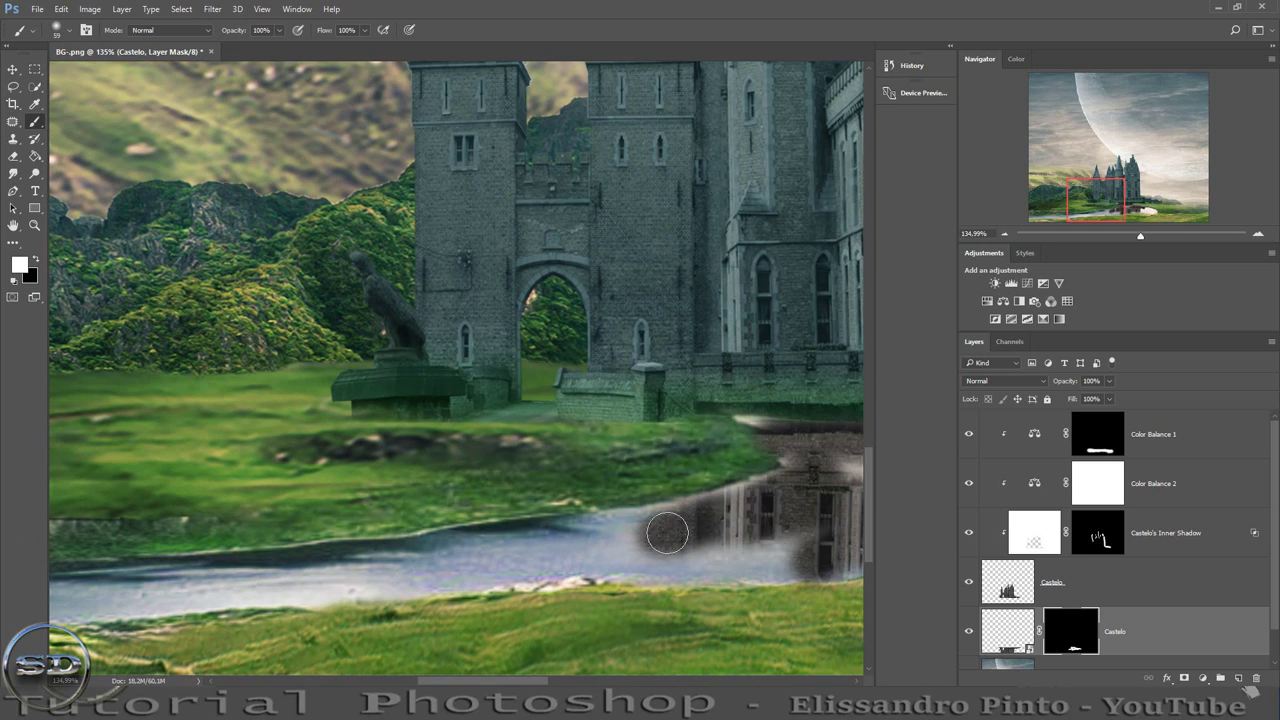
{"action": "mouse_move", "coordinate": [667, 532]}
{"action": "left_mouse_down"}
{"action": "mouse_move", "coordinate": [334, 576]}
{"action": "mouse_move", "coordinate": [563, 540]}
{"action": "mouse_move", "coordinate": [740, 540]}
{"action": "mouse_move", "coordinate": [654, 558]}
{"action": "mouse_move", "coordinate": [842, 548]}
{"action": "left_mouse_up"}
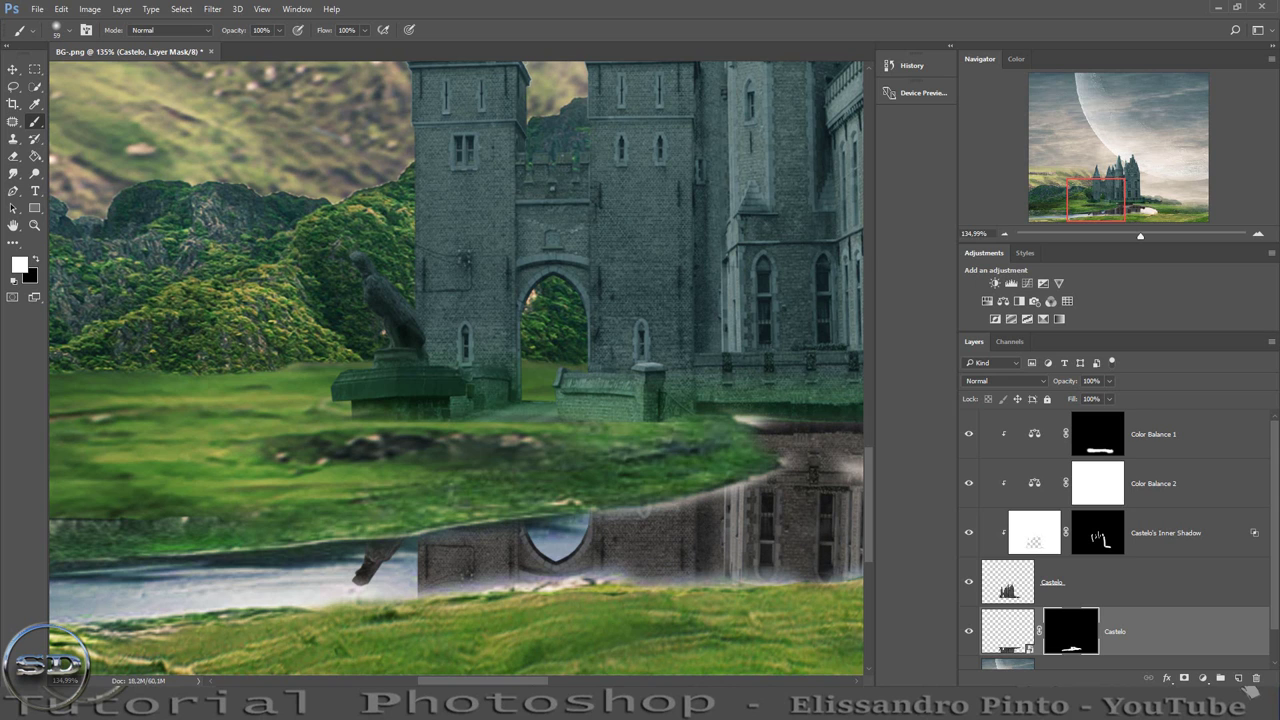
{"action": "left_click_drag", "start_coordinate": [491, 681], "coordinate": [557, 681]}
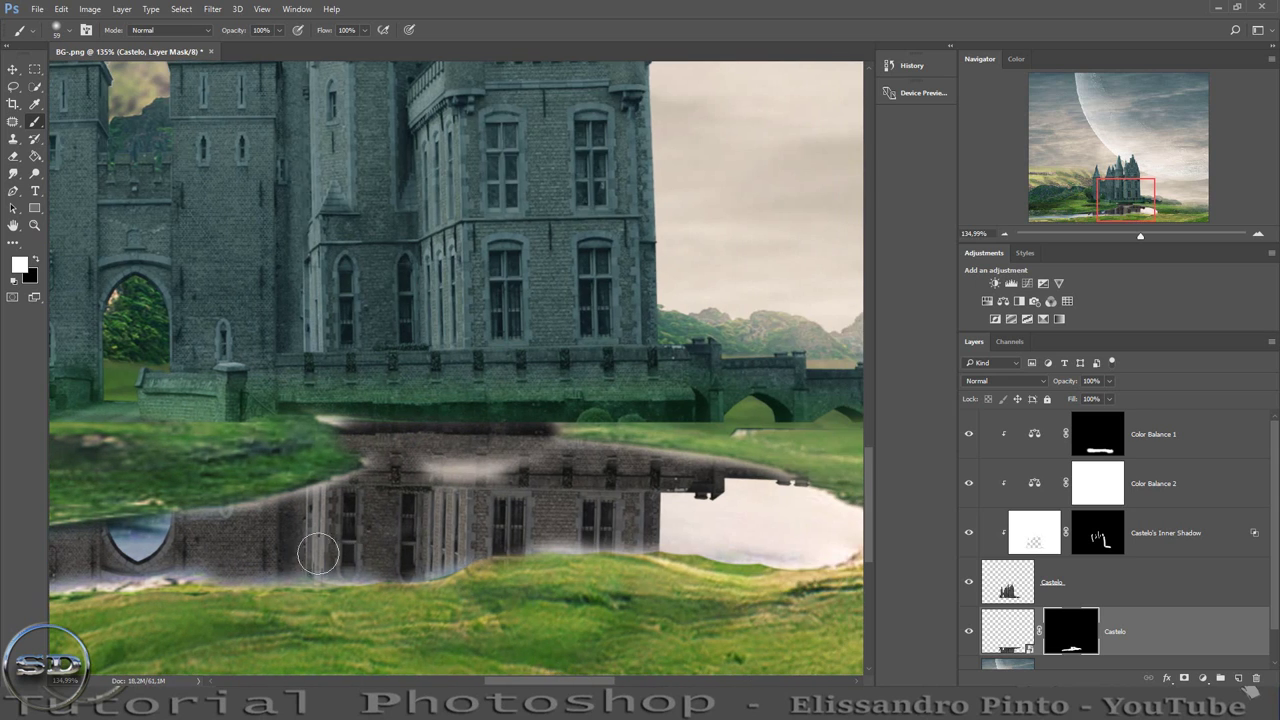
{"action": "mouse_move", "coordinate": [341, 563]}
{"action": "left_mouse_down"}
{"action": "mouse_move", "coordinate": [500, 523]}
{"action": "mouse_move", "coordinate": [644, 527]}
{"action": "left_mouse_up"}
{"action": "mouse_move", "coordinate": [483, 472]}
{"action": "left_mouse_down"}
{"action": "mouse_move", "coordinate": [524, 468]}
{"action": "mouse_move", "coordinate": [422, 472]}
{"action": "left_mouse_up"}
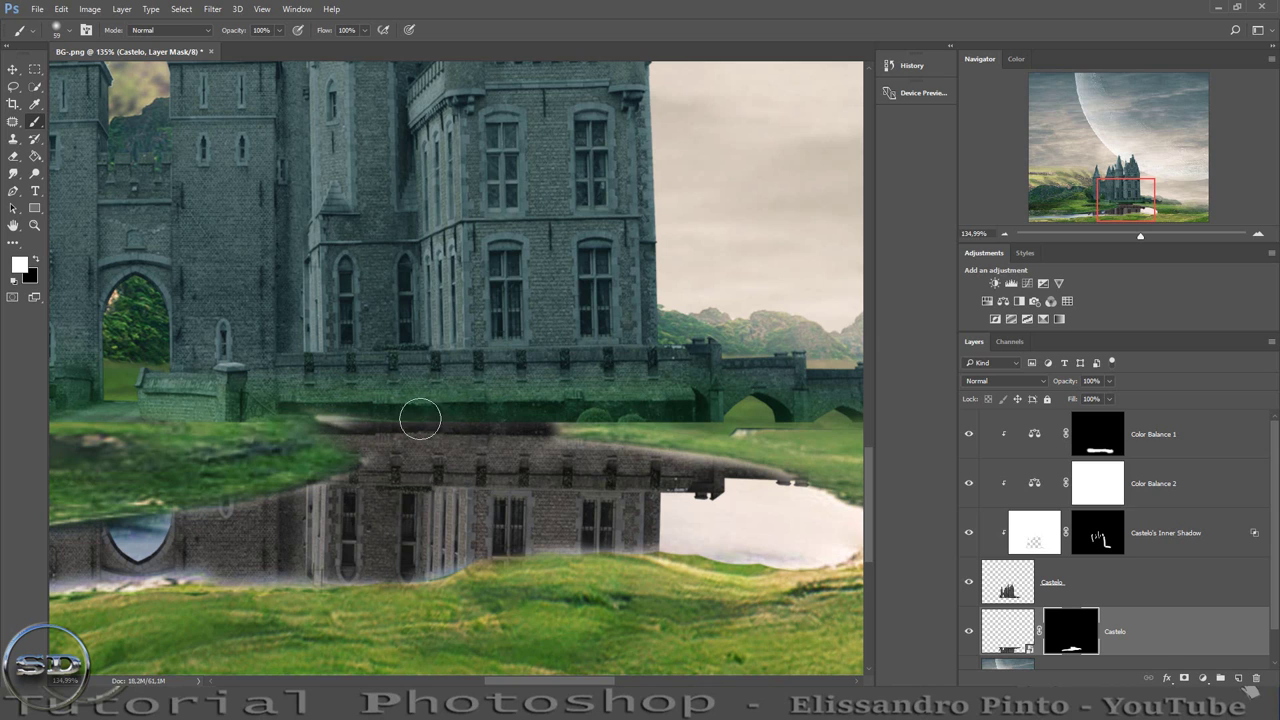
{"action": "left_click", "coordinate": [1012, 614]}
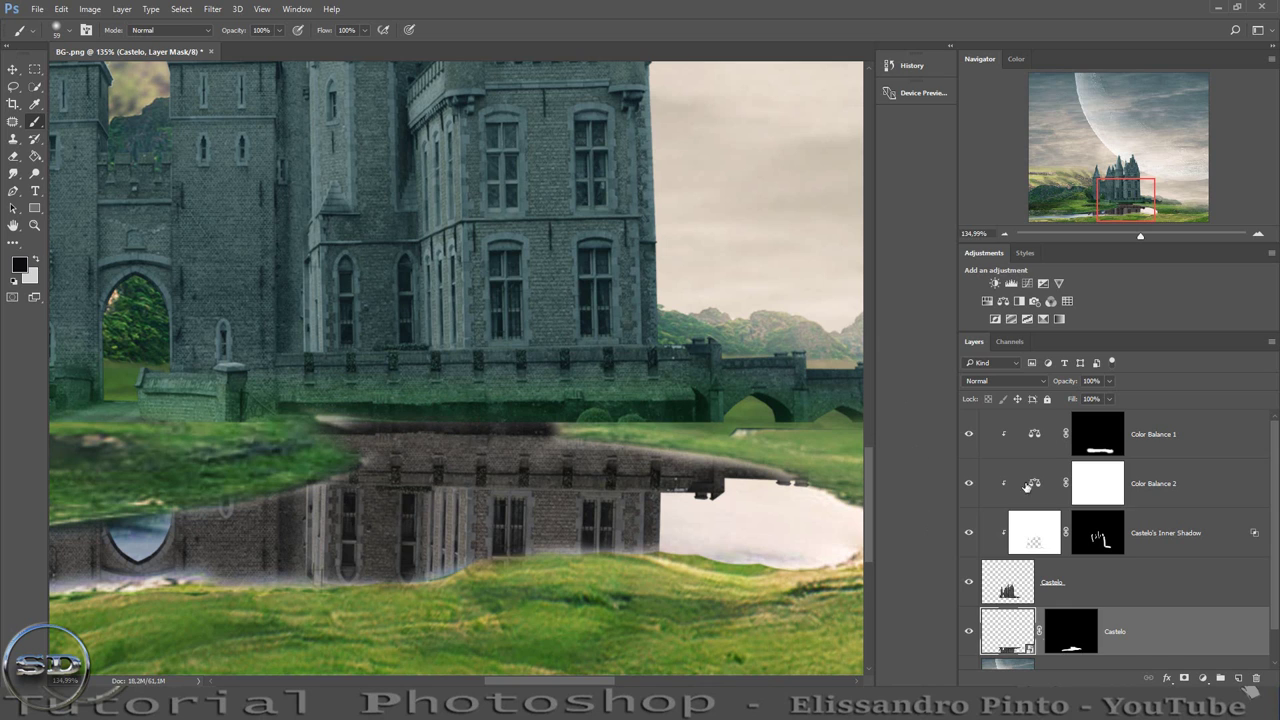
Lower the castle reflection's opacity and fill, and clip a Color Balance layer (Cyan-Red -100) to it.
{"action": "left_click_drag", "start_coordinate": [1046, 383], "coordinate": [1030, 384]}
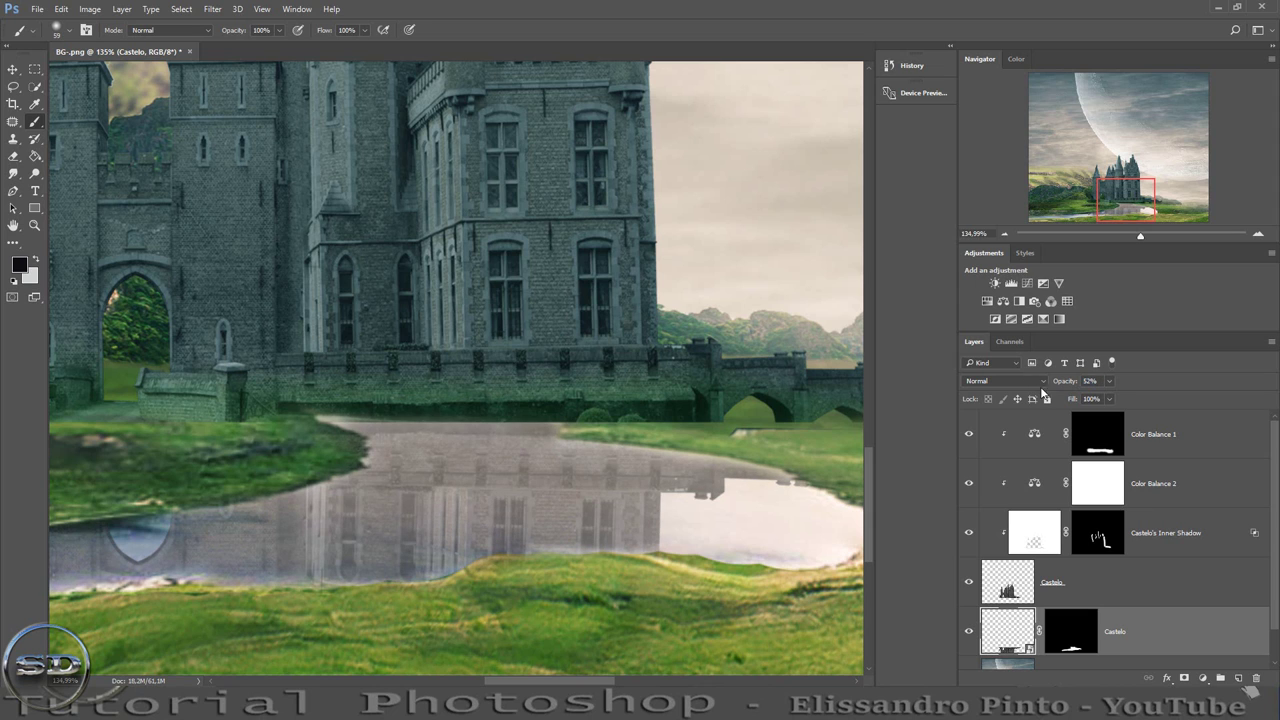
{"action": "left_click_drag", "start_coordinate": [1061, 402], "coordinate": [1059, 402]}
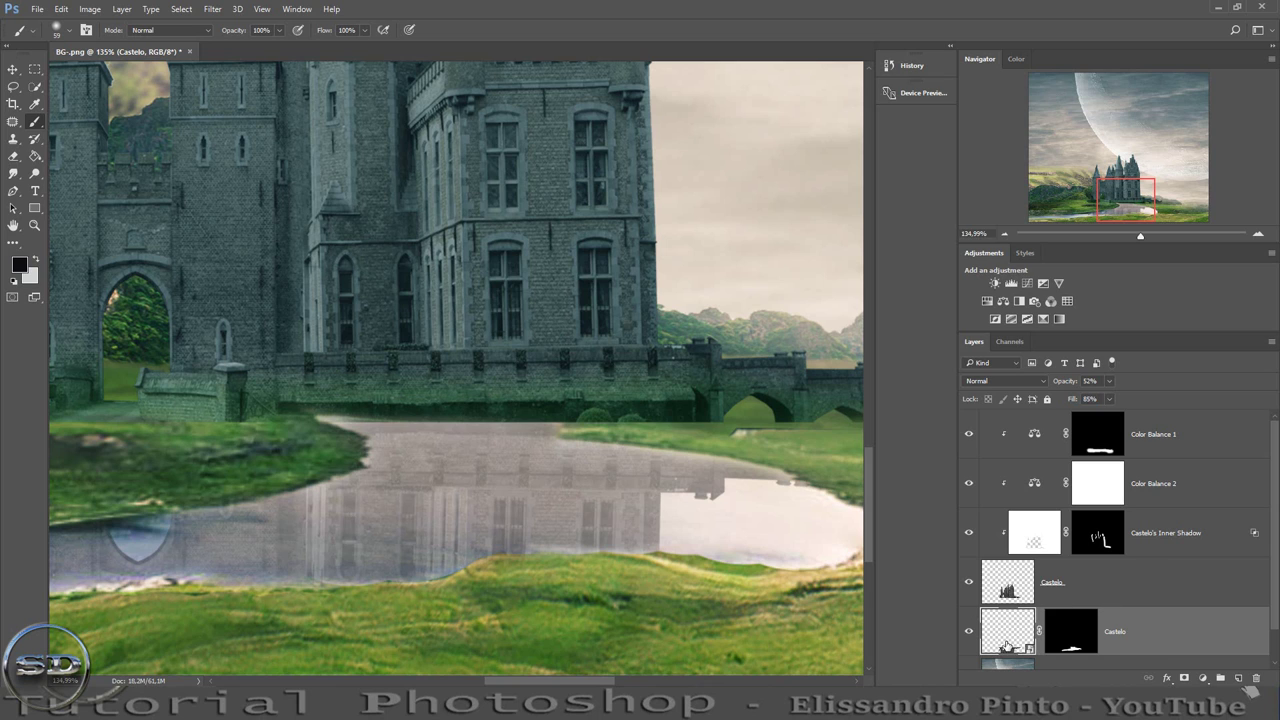
{"action": "left_click", "coordinate": [1019, 301]}
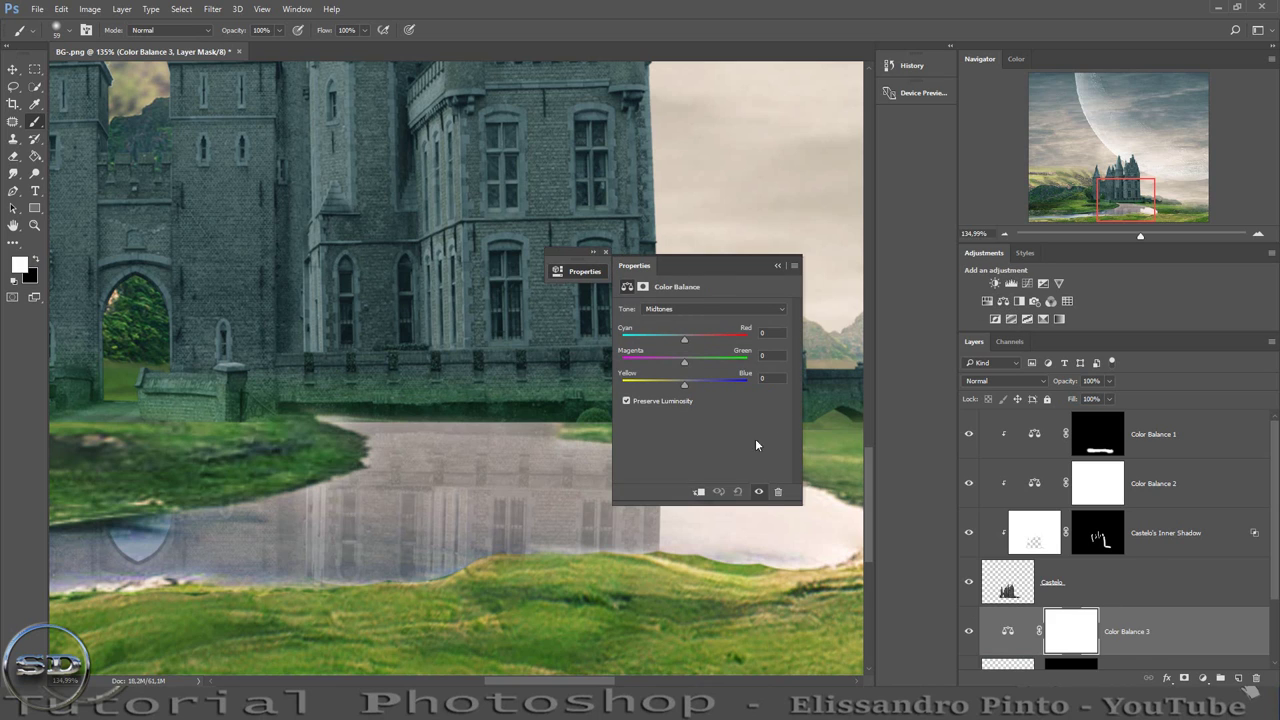
{"action": "left_click", "coordinate": [700, 491]}
{"action": "type", "text": "-100"}
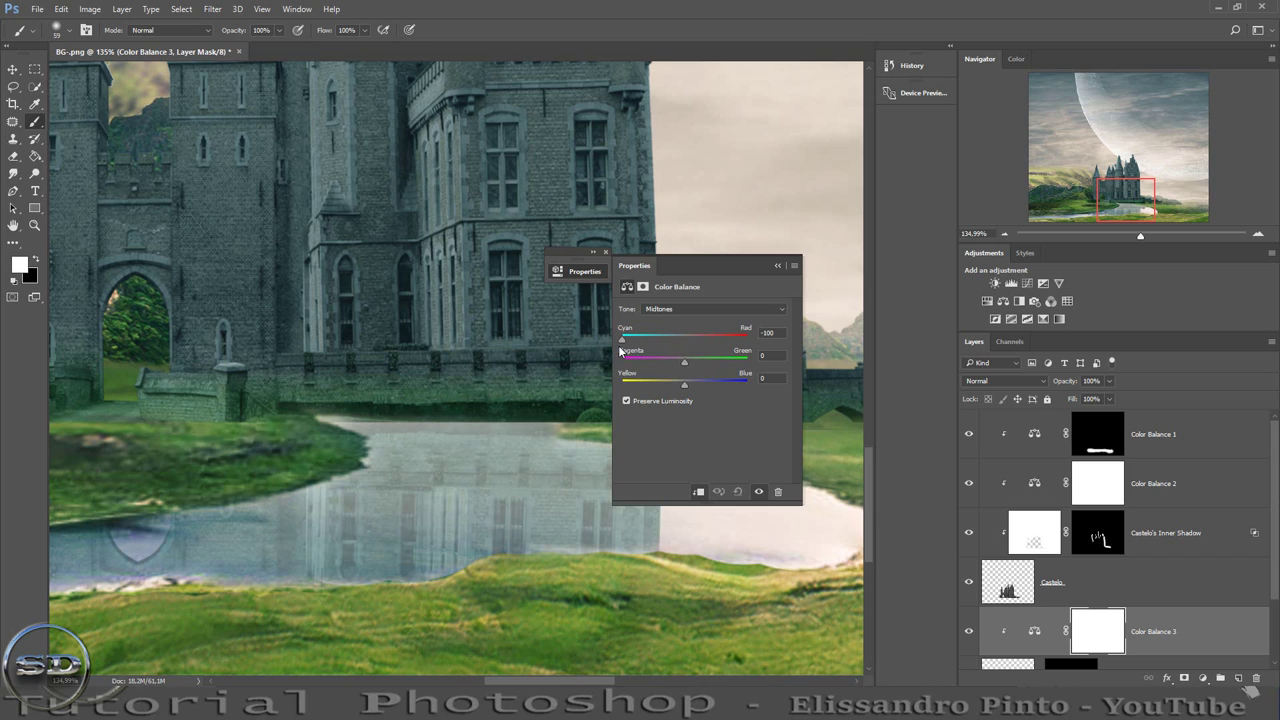
{"action": "left_click", "coordinate": [605, 253]}
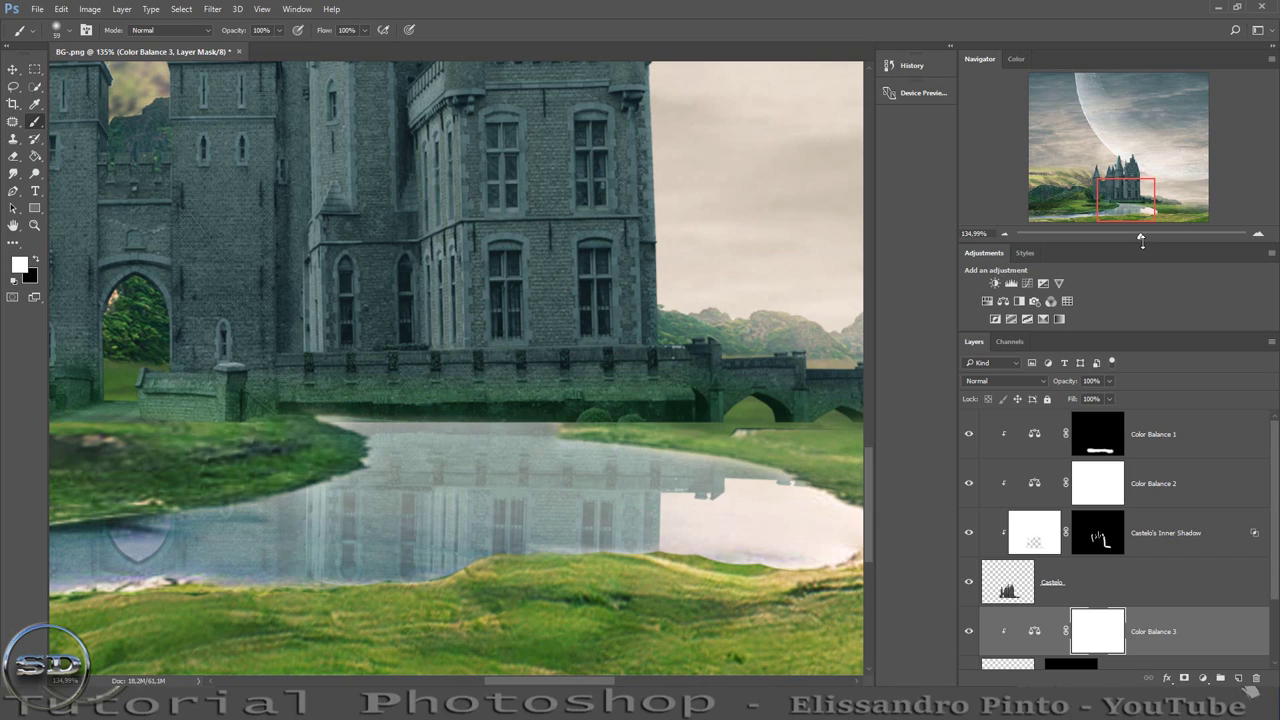
Zoom out to the whole image and select the Background layer.
{"action": "left_click_drag", "start_coordinate": [1130, 238], "coordinate": [1125, 237]}
{"action": "scroll", "coordinate": [1098, 643], "scroll_direction": "down", "scroll_amount": 2}
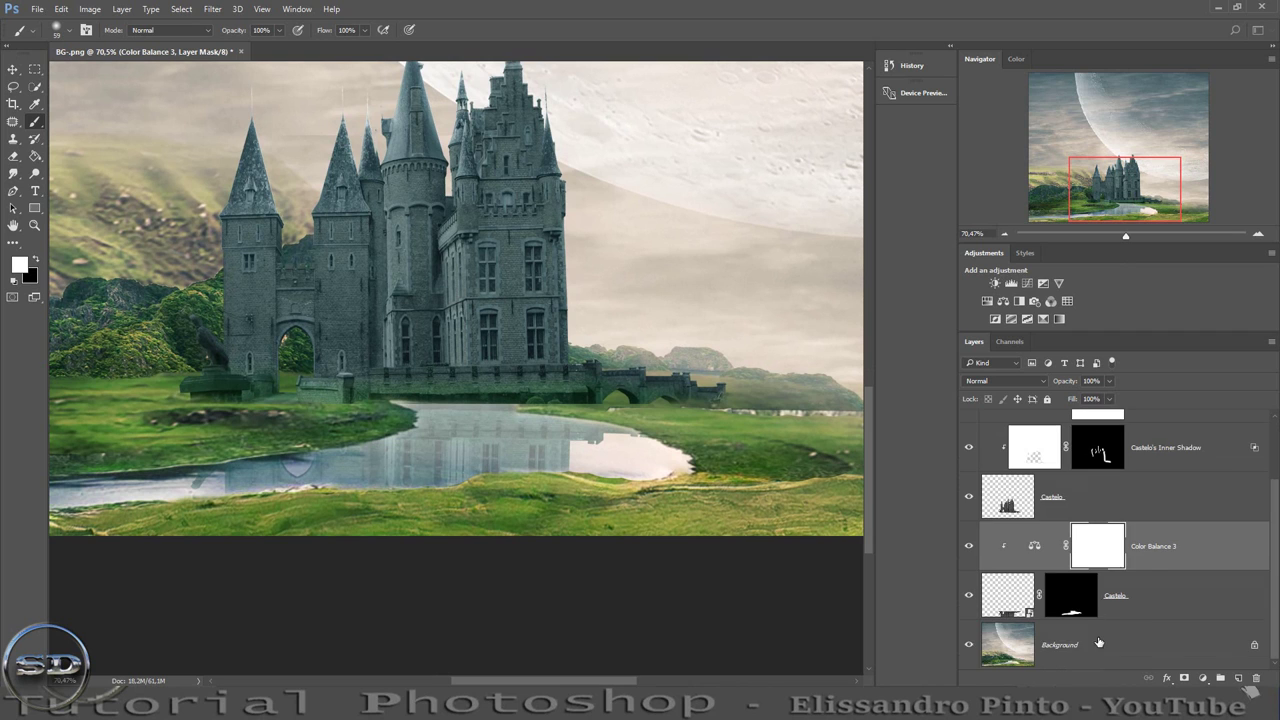
{"action": "left_click", "coordinate": [1020, 651]}
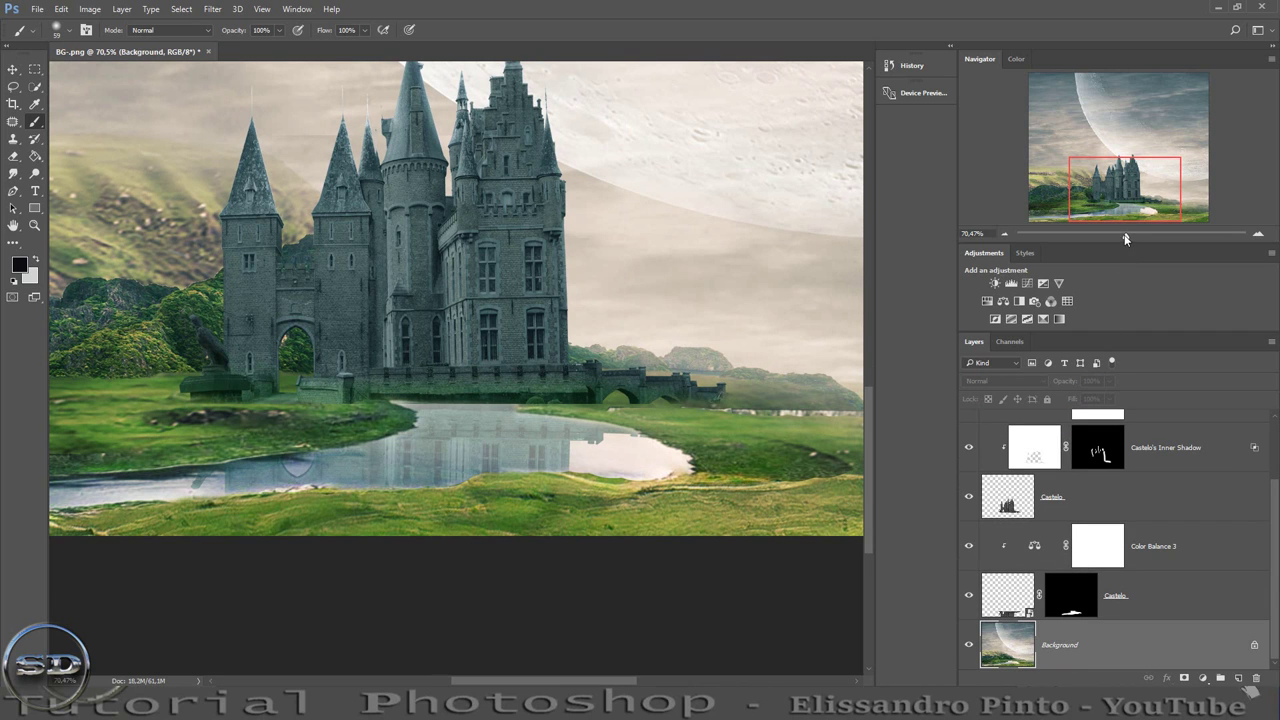
{"action": "left_click_drag", "start_coordinate": [1125, 237], "coordinate": [1118, 237]}
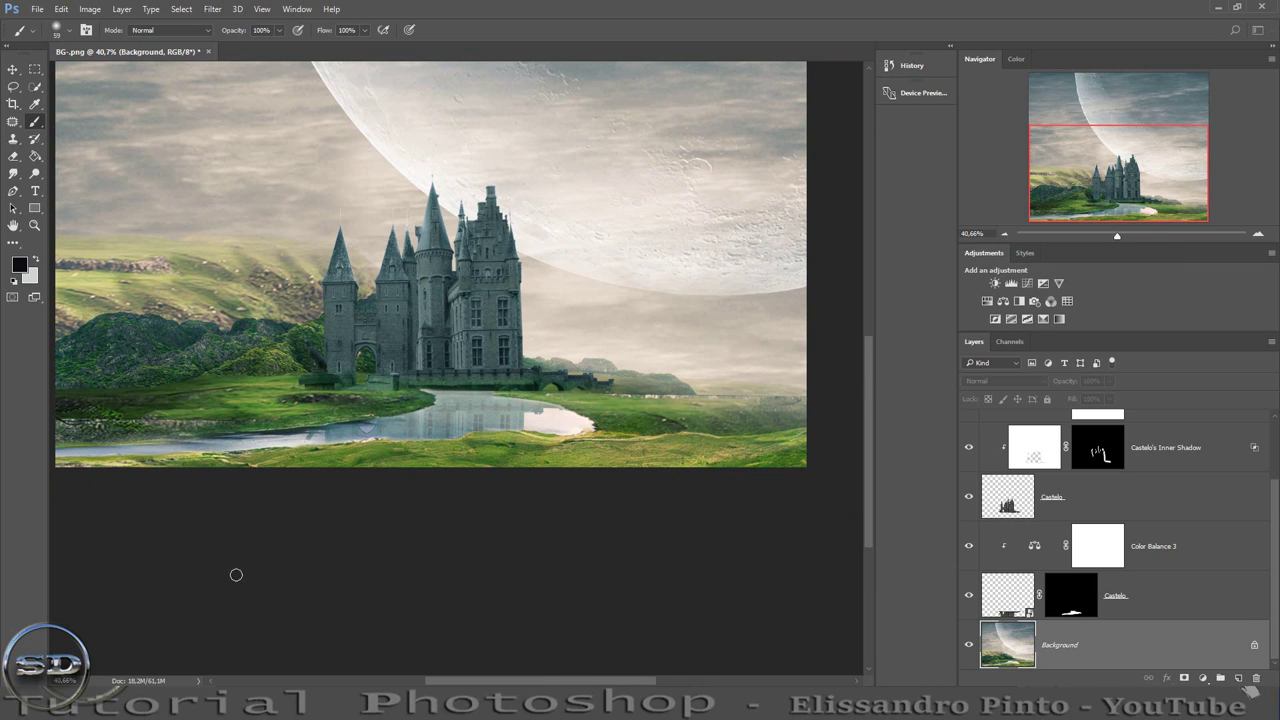
Flip the new Castelo copy vertically and move it below the castle.
{"action": "left_click_drag", "start_coordinate": [470, 462], "coordinate": [470, 462]}
{"action": "left_click_drag", "start_coordinate": [482, 384], "coordinate": [490, 406]}
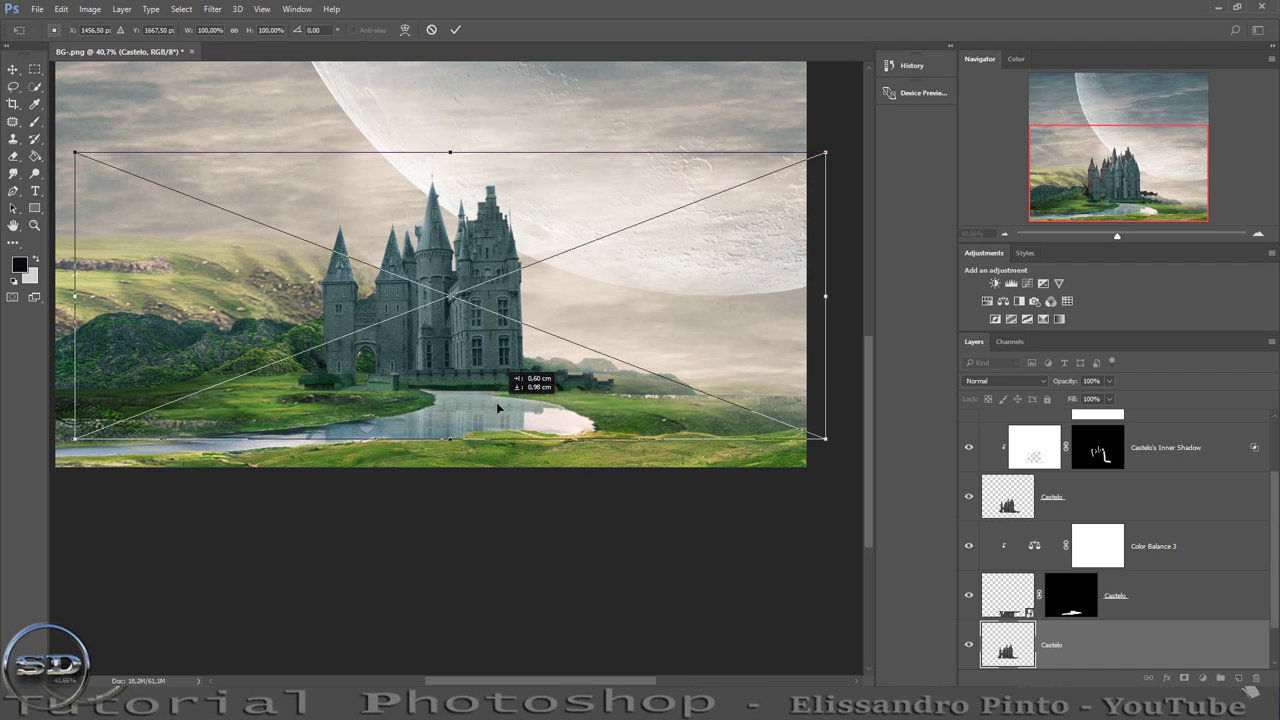
{"action": "right_click", "coordinate": [490, 402]}
{"action": "left_click", "coordinate": [539, 621]}
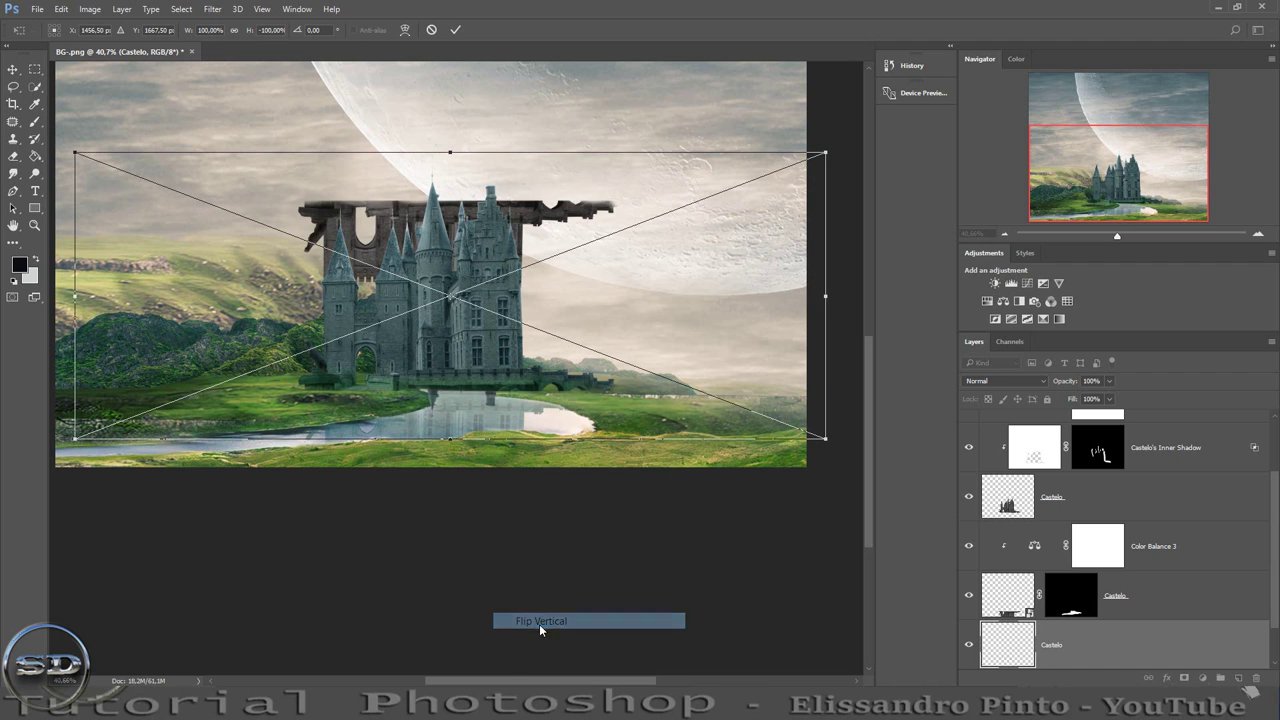
{"action": "mouse_move", "coordinate": [531, 368]}
{"action": "left_mouse_down"}
{"action": "mouse_move", "coordinate": [541, 444]}
{"action": "mouse_move", "coordinate": [529, 443]}
{"action": "left_mouse_up"}
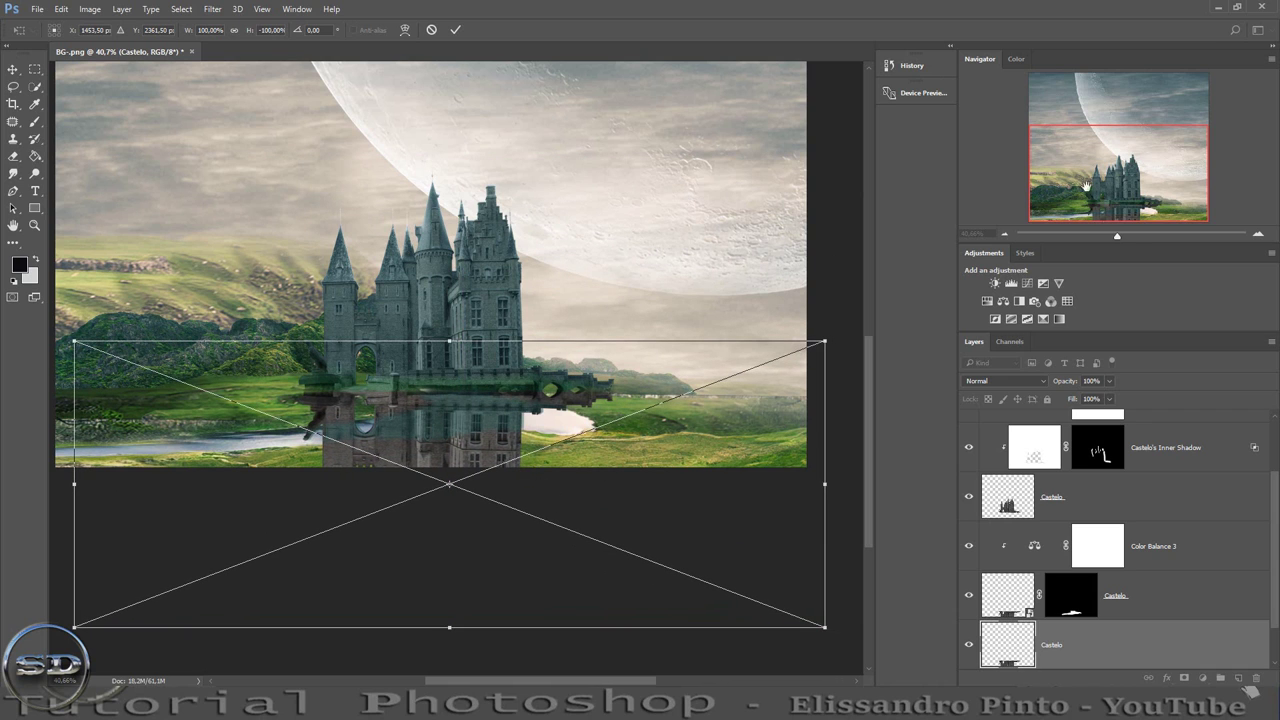
{"action": "left_click_drag", "start_coordinate": [1116, 241], "coordinate": [1105, 238]}
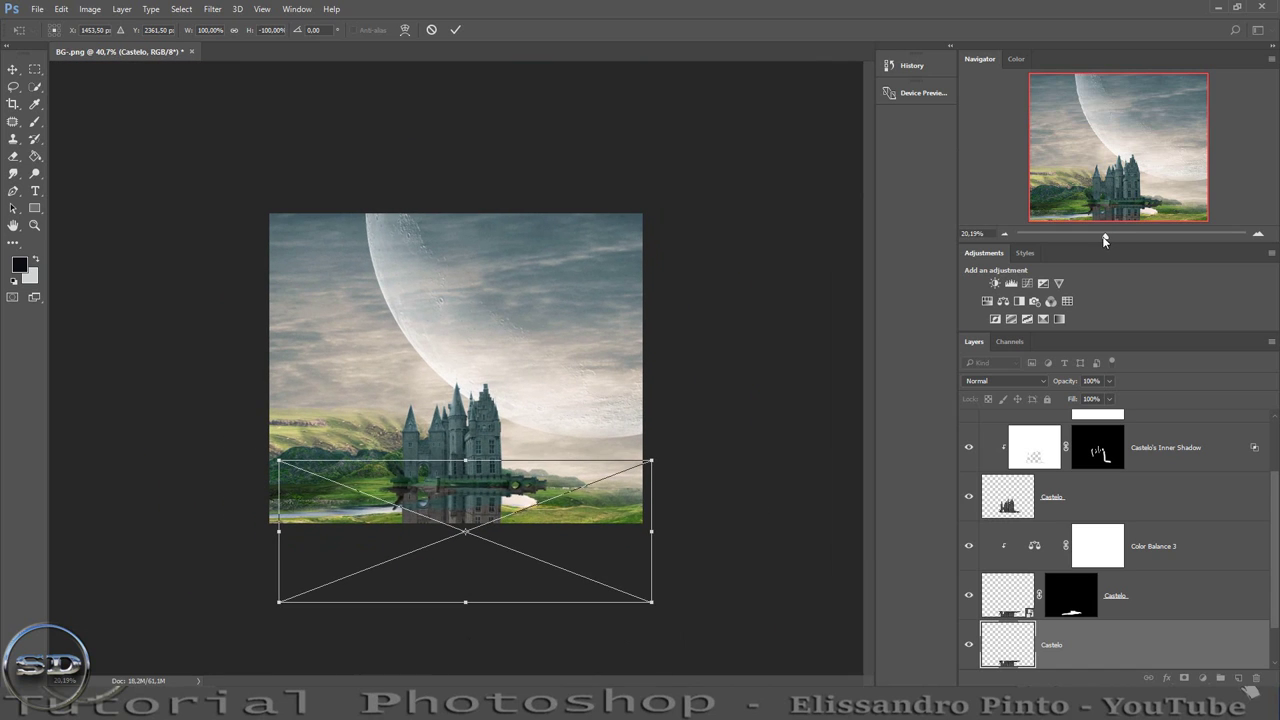
Perspective-distort the flipped copy by pulling its bottom corners outward, then commit.
{"action": "left_click", "coordinate": [59, 10]}
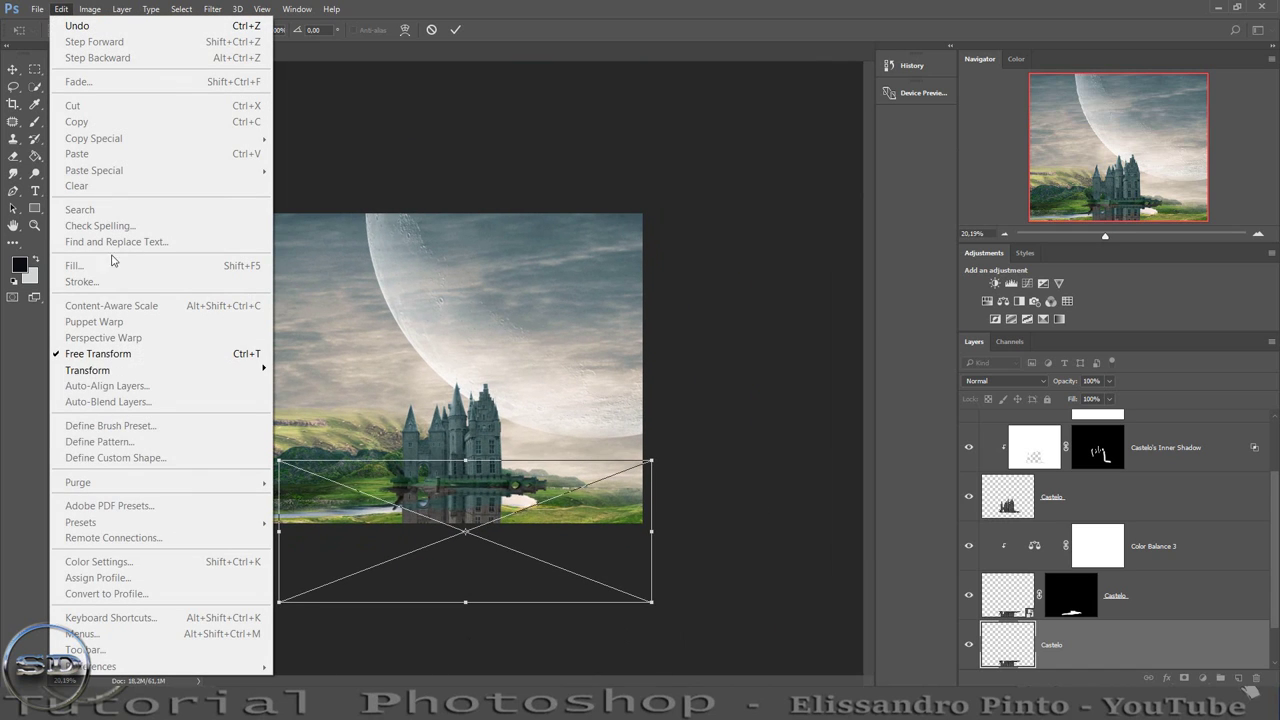
{"action": "mouse_move", "coordinate": [88, 370]}
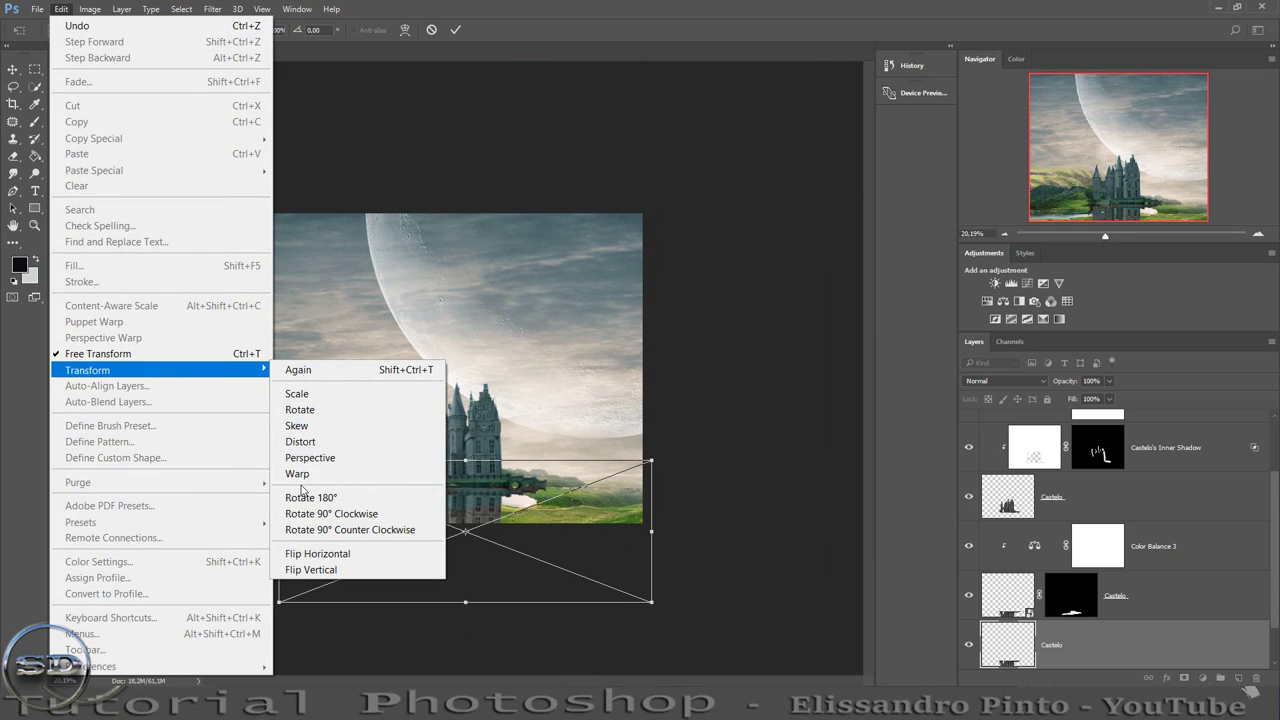
{"action": "left_click", "coordinate": [306, 457]}
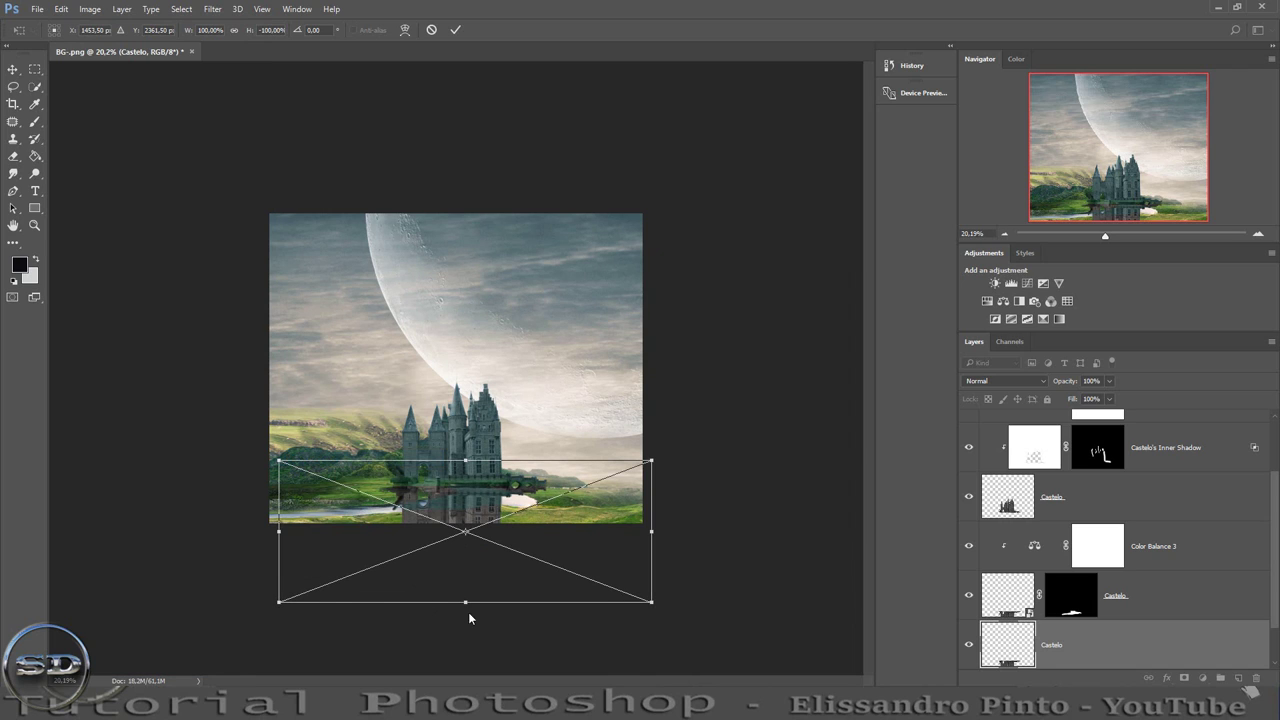
{"action": "left_click_drag", "start_coordinate": [466, 605], "coordinate": [436, 603]}
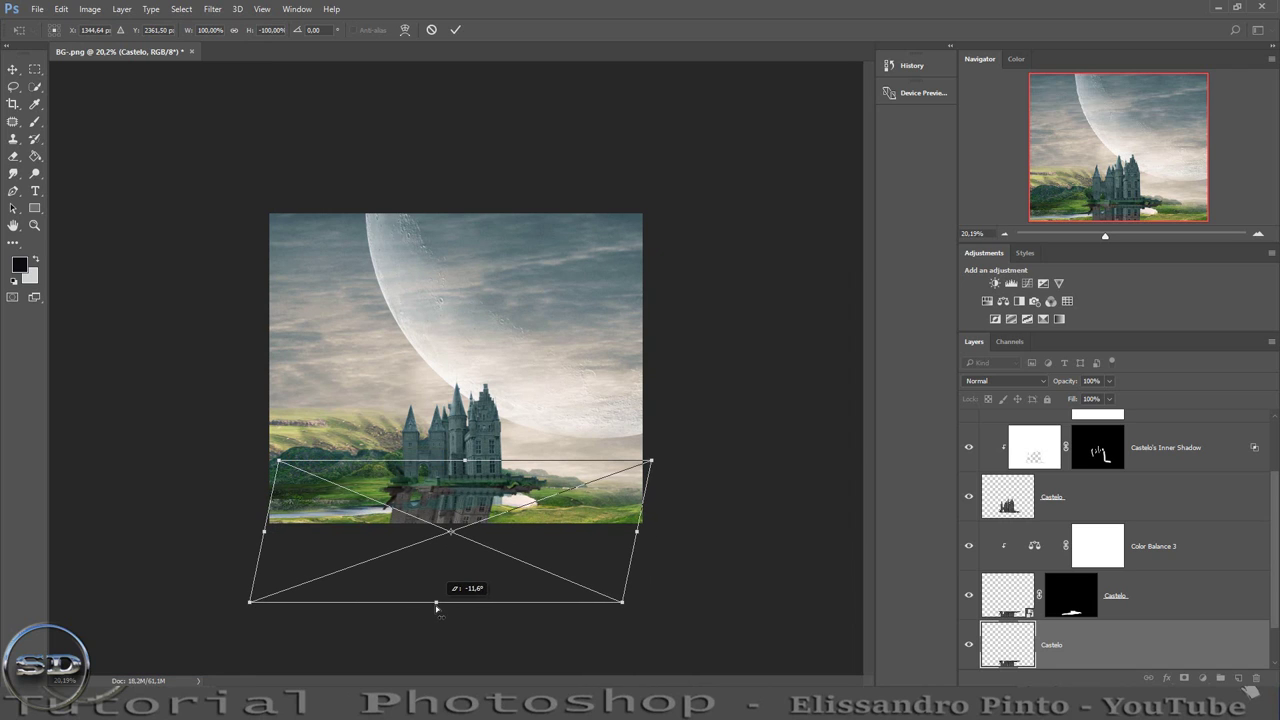
{"action": "left_click_drag", "start_coordinate": [1122, 237], "coordinate": [1151, 235]}
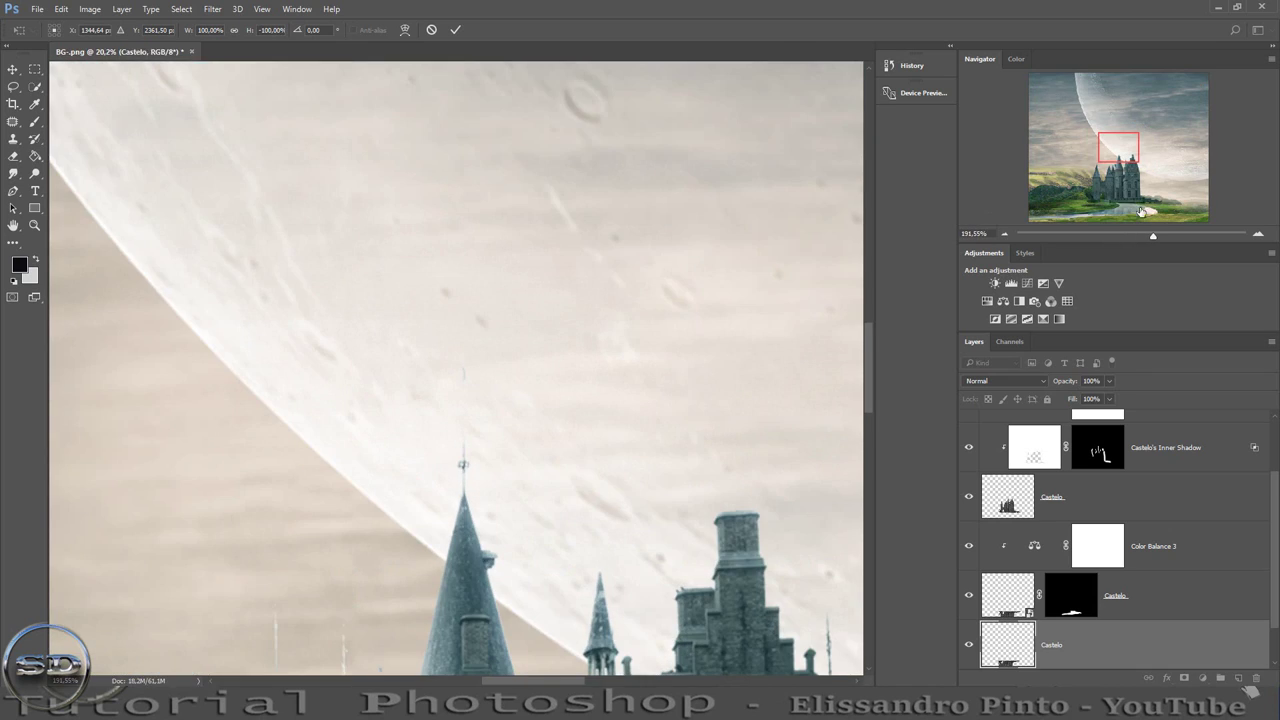
{"action": "mouse_move", "coordinate": [1110, 150]}
{"action": "left_mouse_down"}
{"action": "mouse_move", "coordinate": [1091, 194]}
{"action": "mouse_move", "coordinate": [1057, 195]}
{"action": "left_mouse_up"}
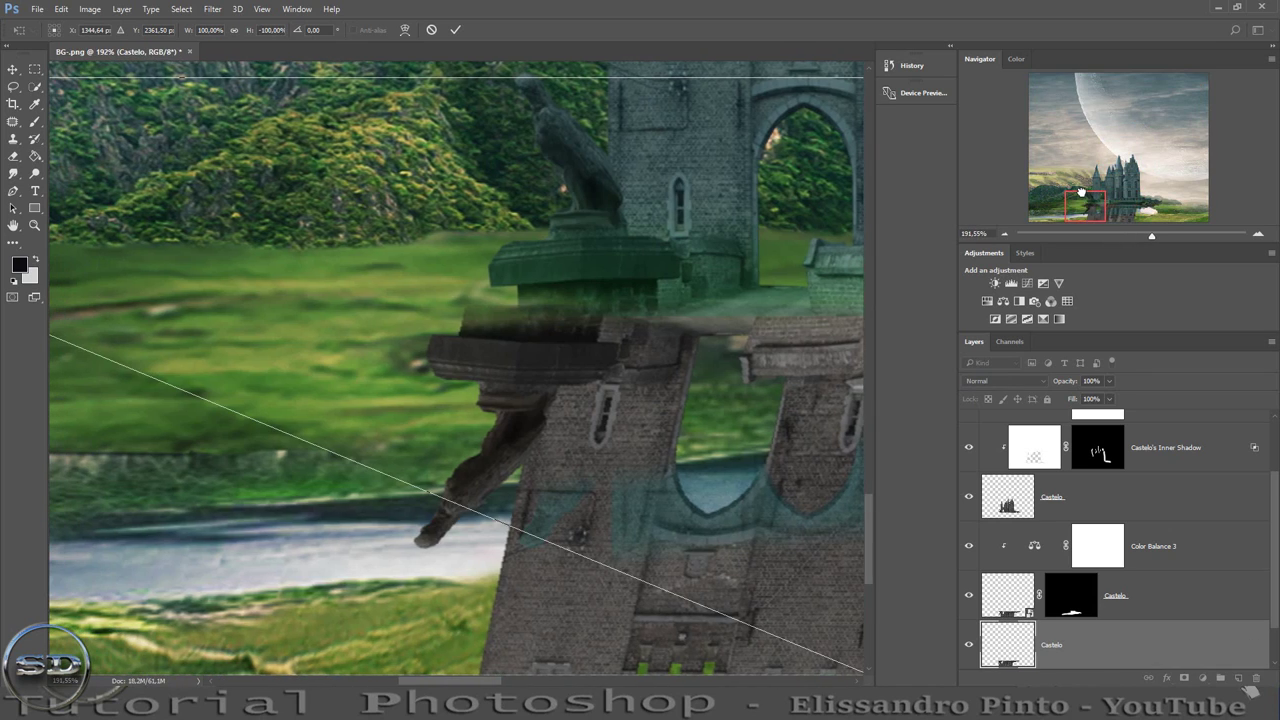
{"action": "left_click_drag", "start_coordinate": [755, 373], "coordinate": [776, 369]}
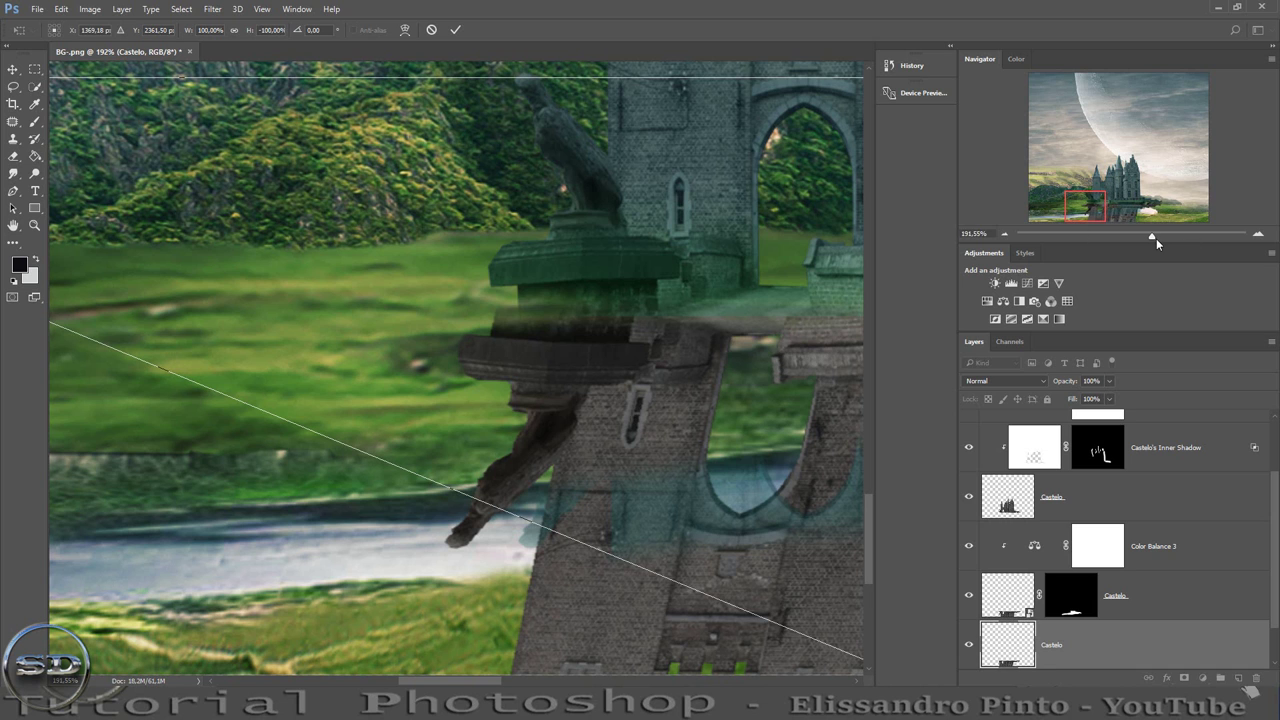
{"action": "left_click_drag", "start_coordinate": [1154, 237], "coordinate": [1121, 238]}
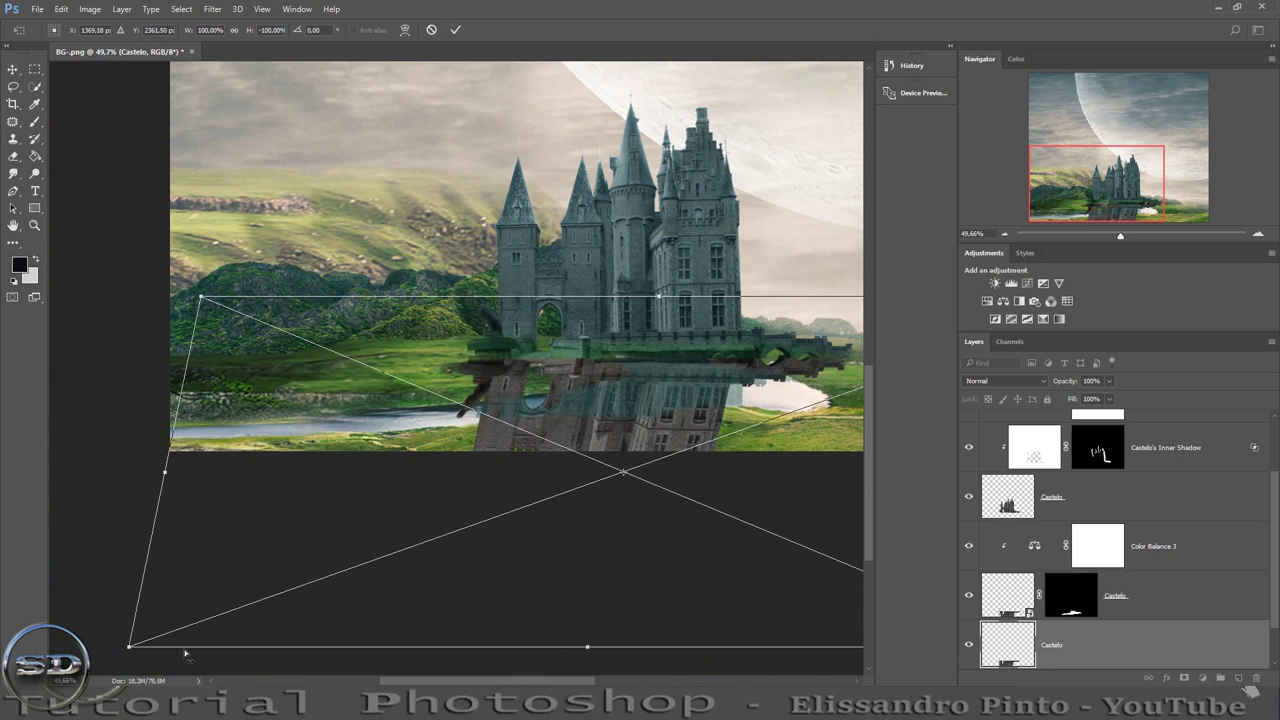
{"action": "left_click_drag", "start_coordinate": [130, 647], "coordinate": [58, 646]}
{"action": "left_click_drag", "start_coordinate": [278, 568], "coordinate": [281, 572]}
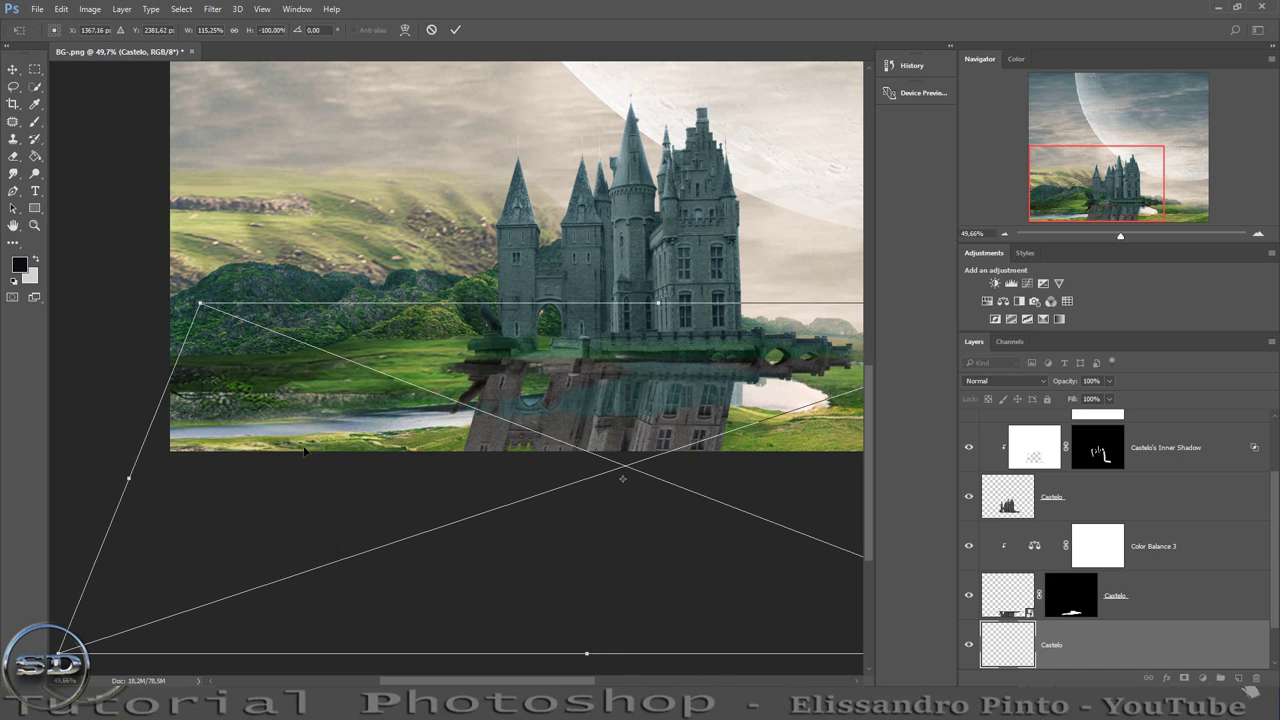
{"action": "left_click", "coordinate": [450, 34]}
{"action": "key", "text": "b"}
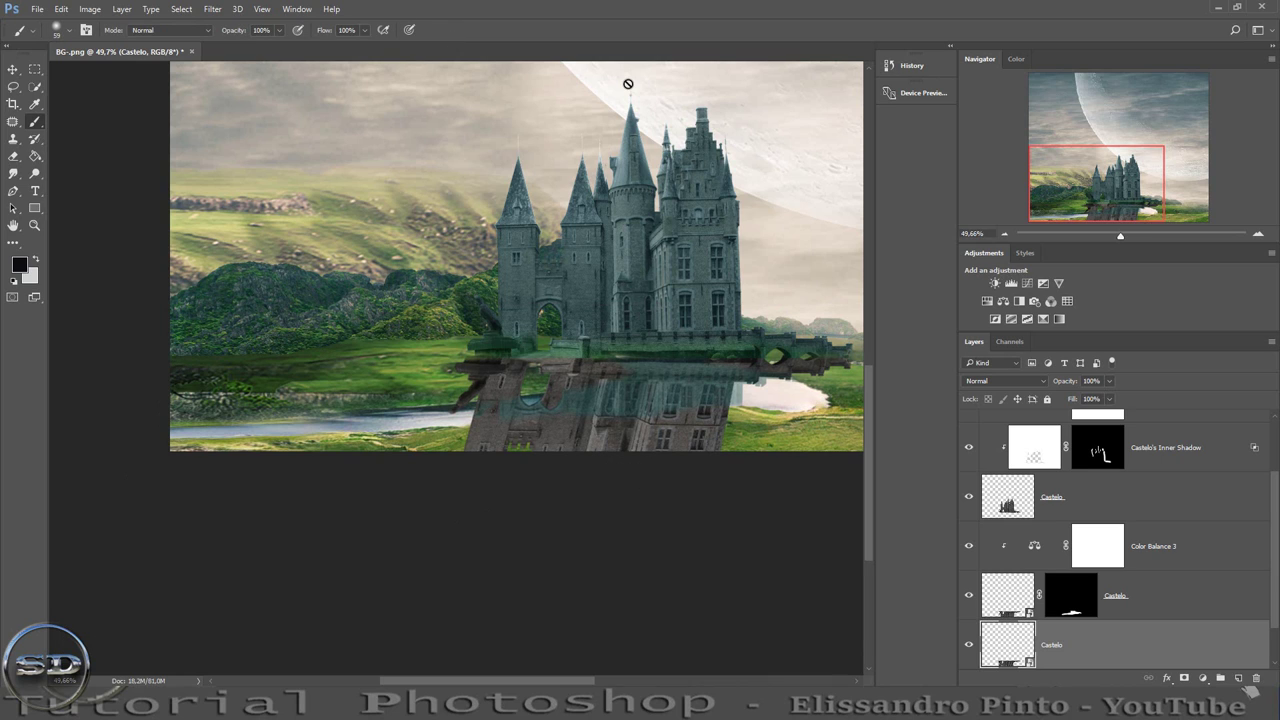
Turn the skewed castle copy solid black with Hue/Saturation Lightness -100.
{"action": "left_click", "coordinate": [99, 11]}
{"action": "mouse_move", "coordinate": [117, 50]}
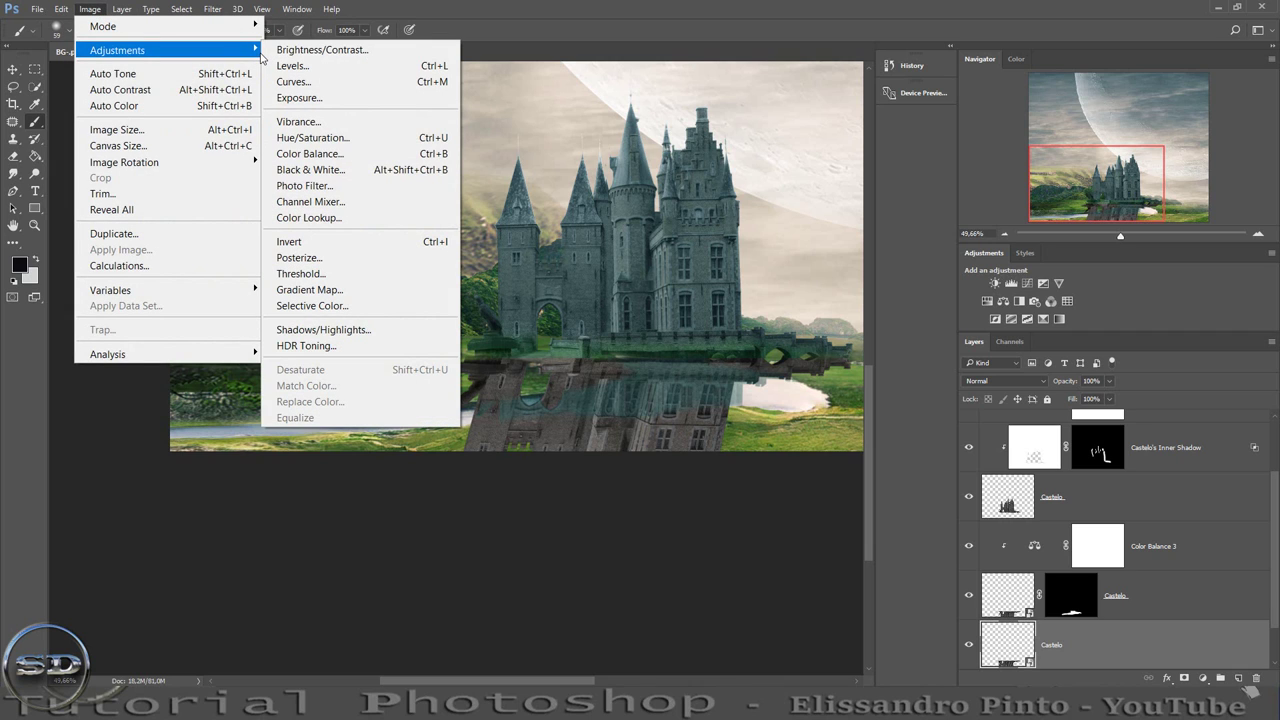
{"action": "left_click", "coordinate": [310, 137]}
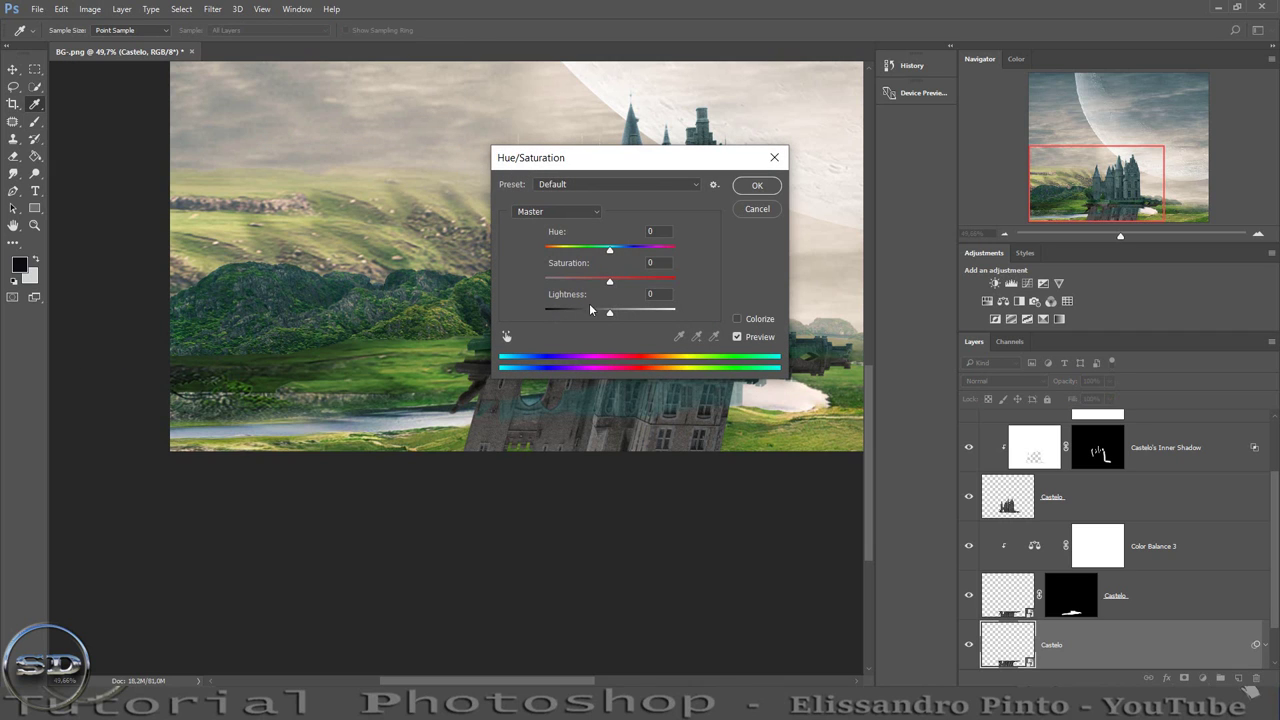
{"action": "left_click_drag", "start_coordinate": [610, 315], "coordinate": [409, 323]}
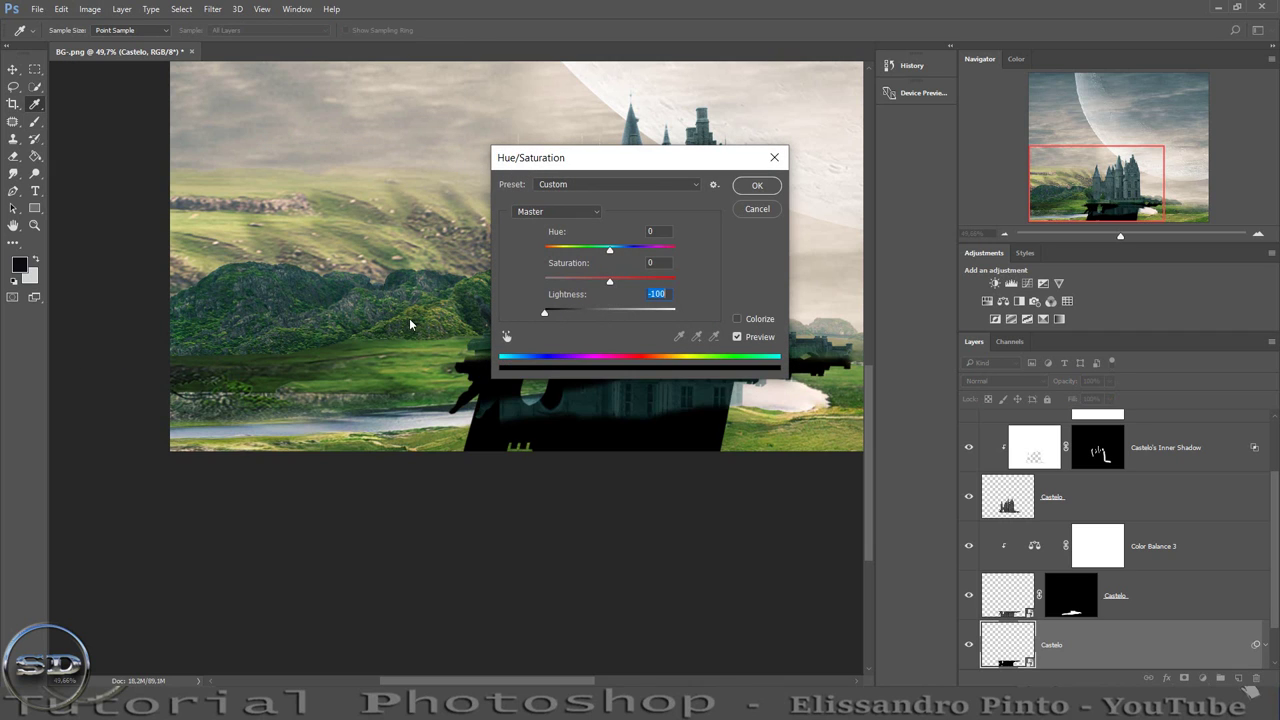
{"action": "left_click", "coordinate": [756, 186]}
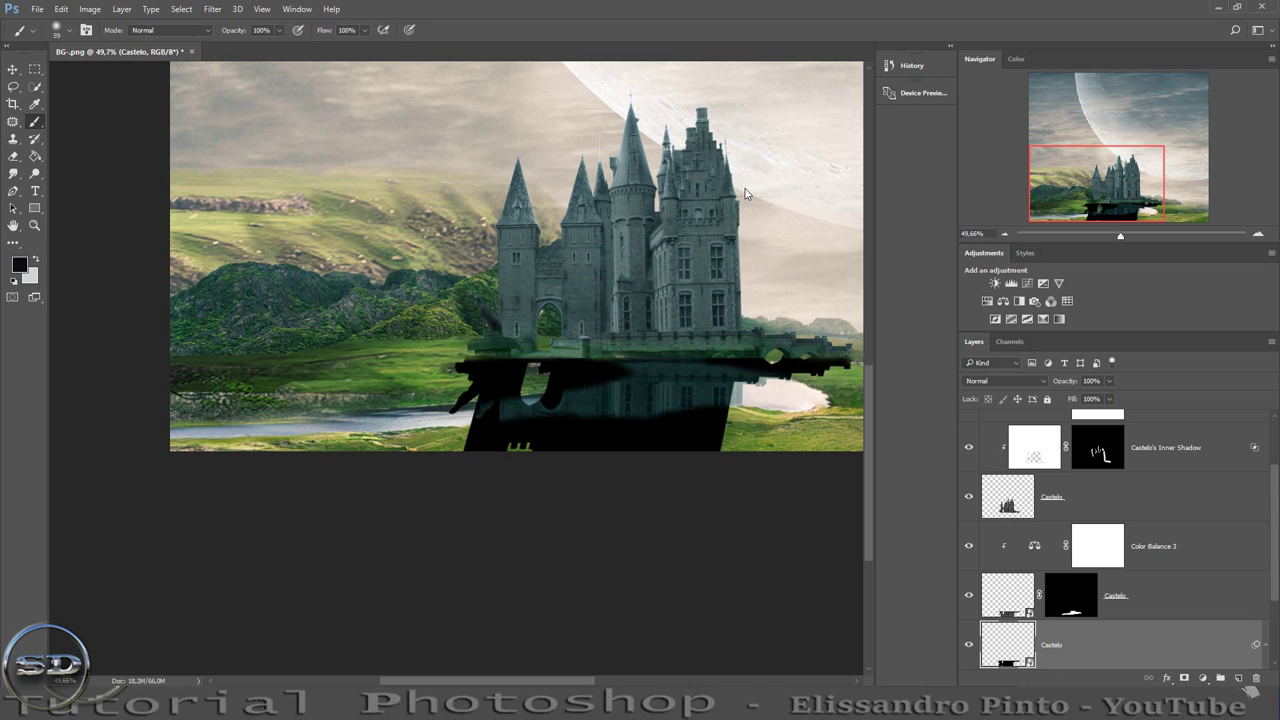
Soften the black shadow with a Gaussian Blur of about 8 px.
{"action": "left_click", "coordinate": [212, 9]}
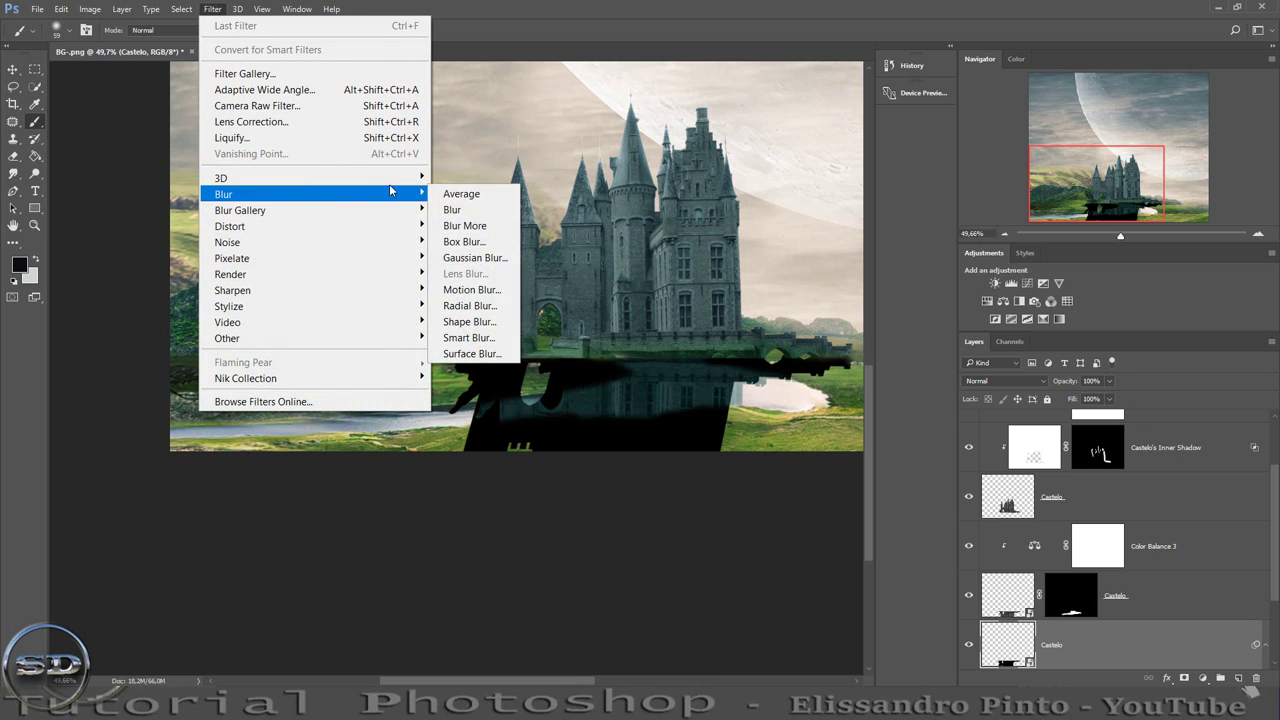
{"action": "mouse_move", "coordinate": [300, 194]}
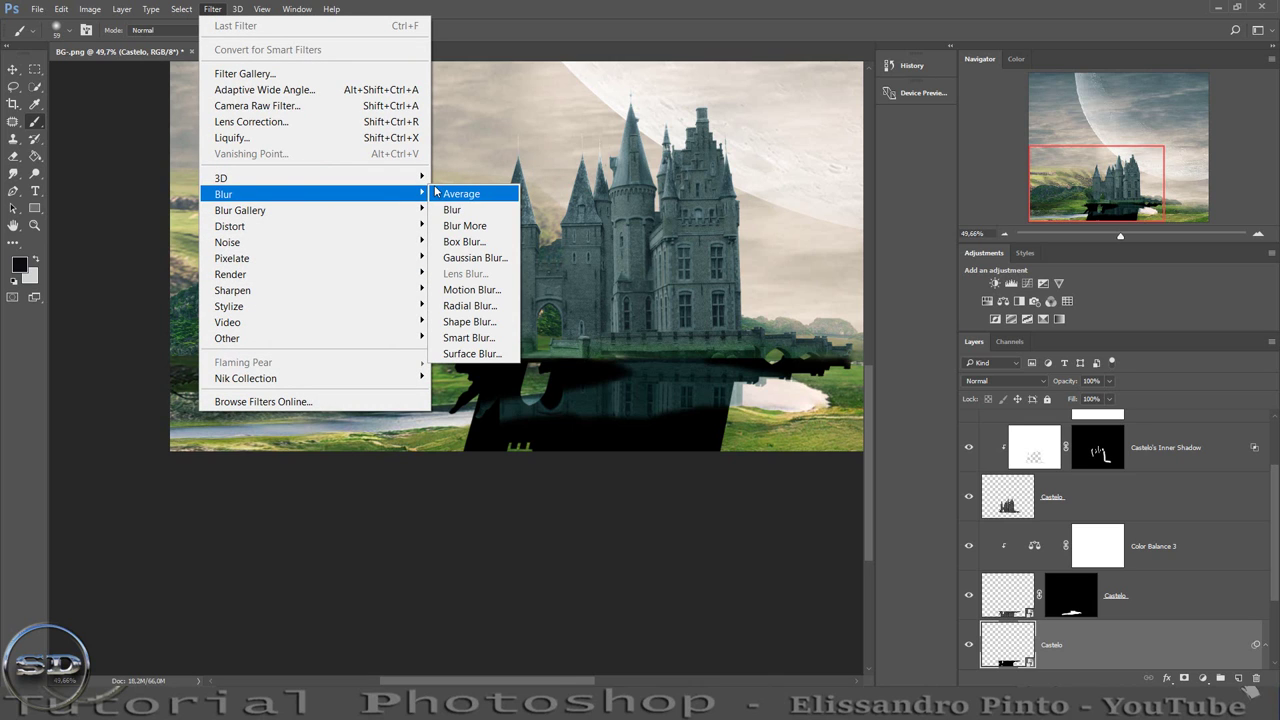
{"action": "left_click", "coordinate": [458, 258]}
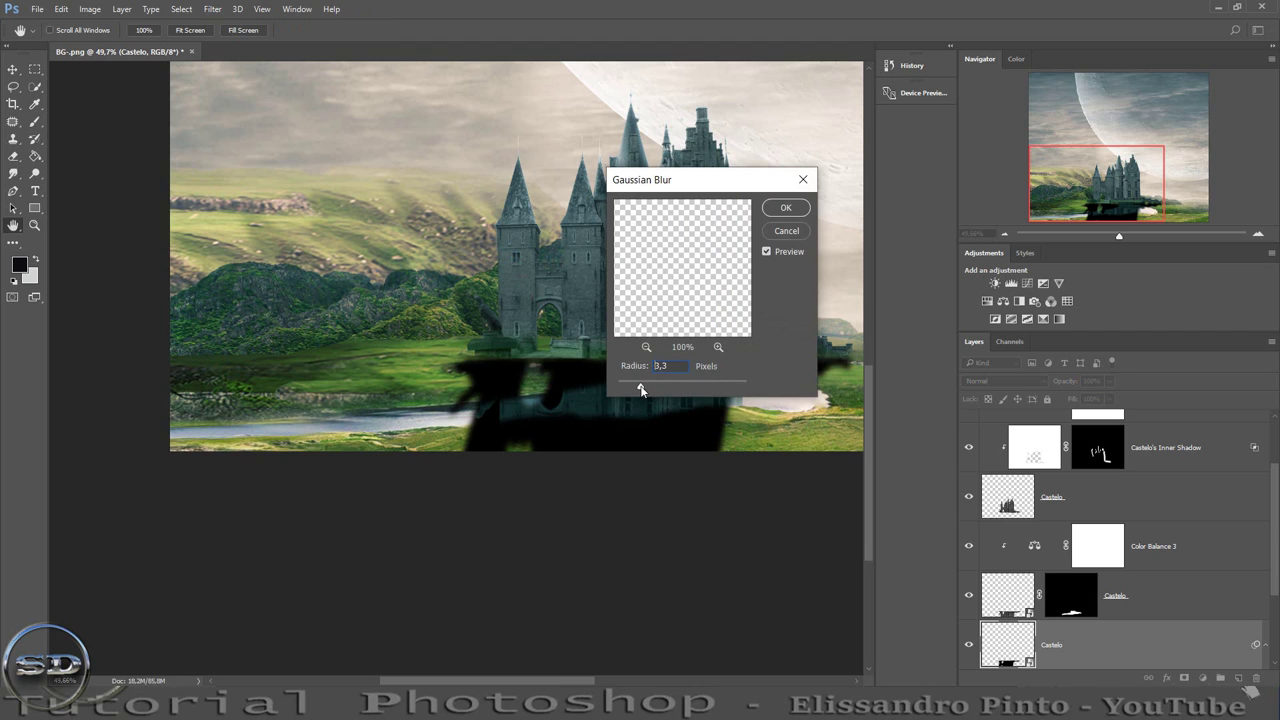
{"action": "left_click", "coordinate": [785, 207]}
{"action": "key", "text": "b"}
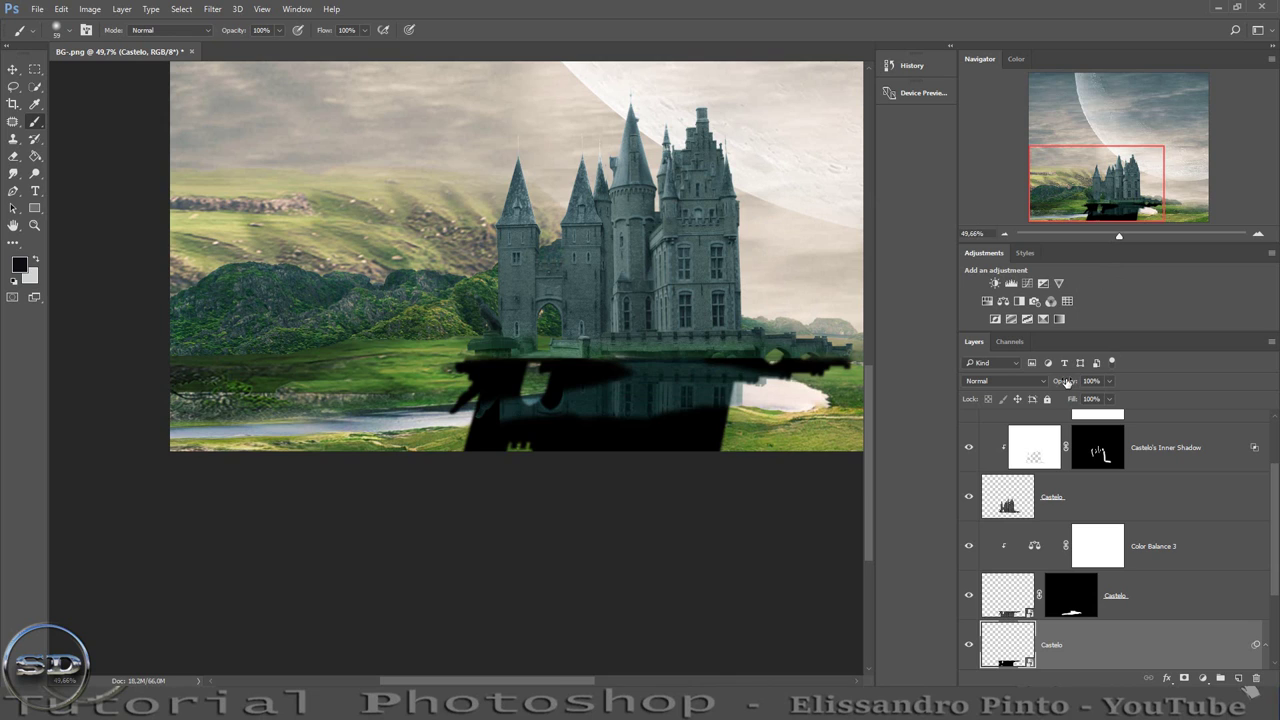
Fade the black shadow layer to about 24% opacity.
{"action": "left_click_drag", "start_coordinate": [1066, 383], "coordinate": [1028, 385]}
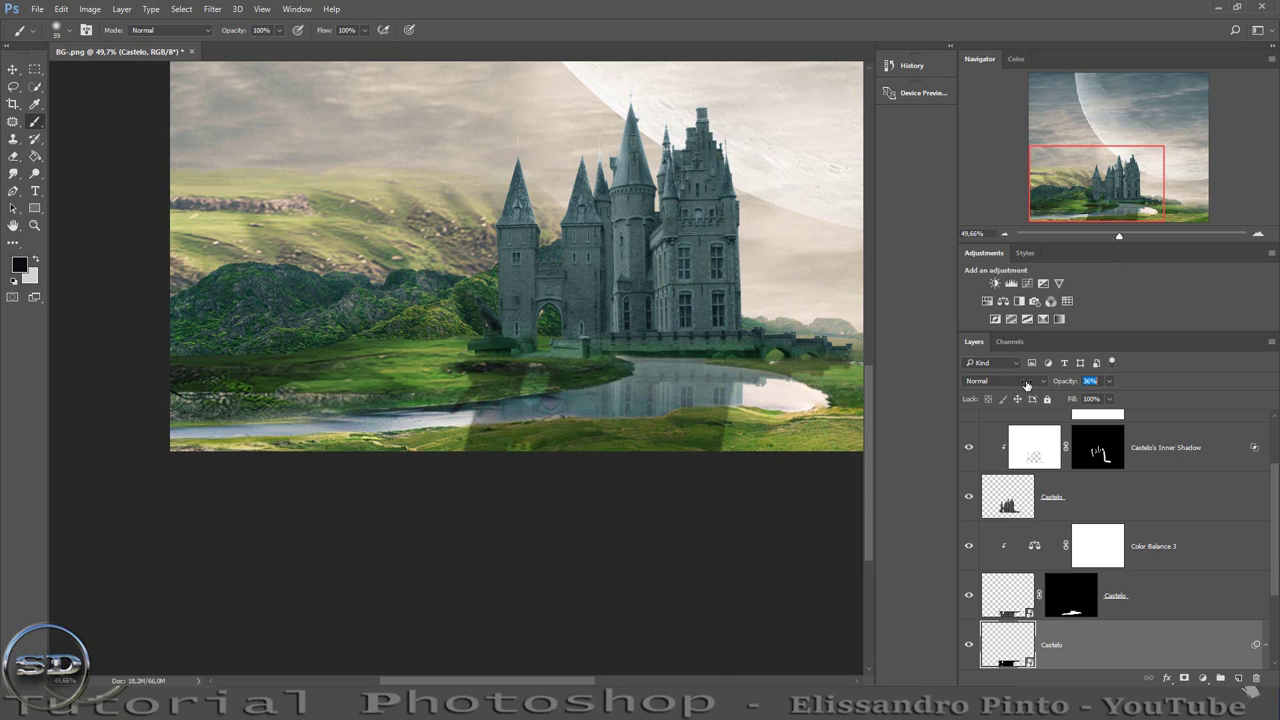
{"action": "left_click_drag", "start_coordinate": [1026, 385], "coordinate": [1016, 384]}
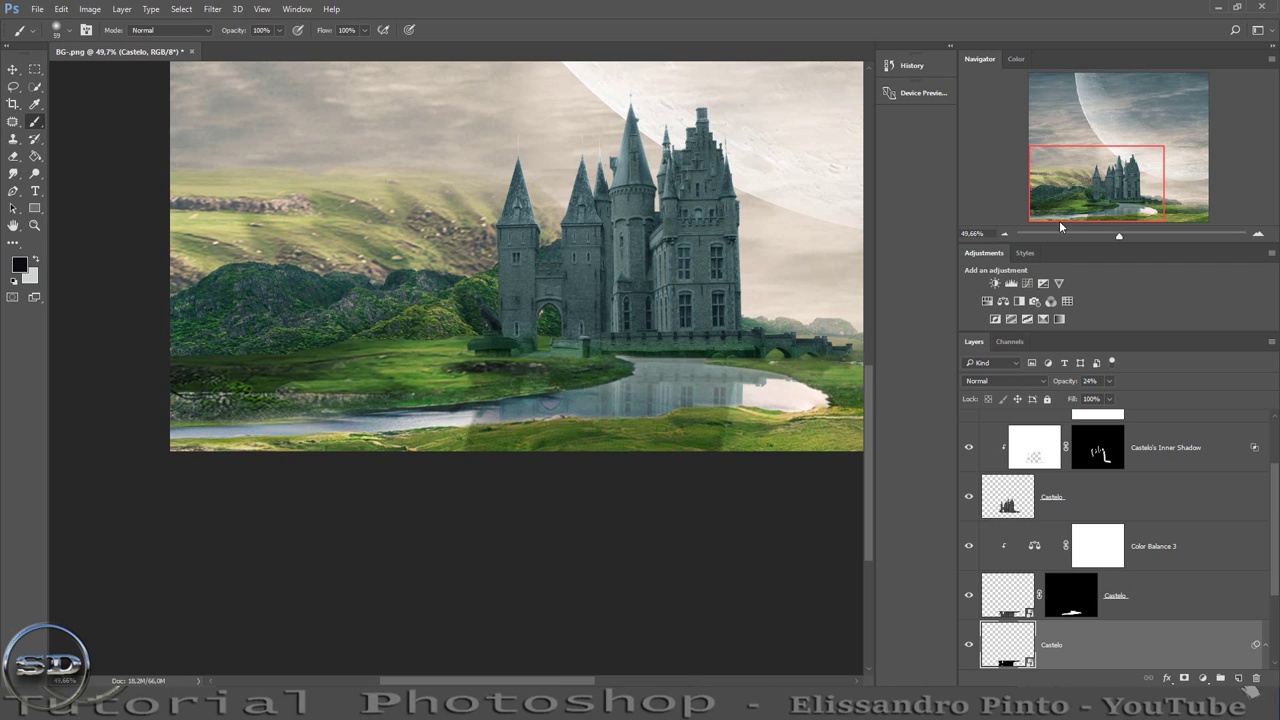
{"action": "left_click_drag", "start_coordinate": [1118, 237], "coordinate": [1145, 203]}
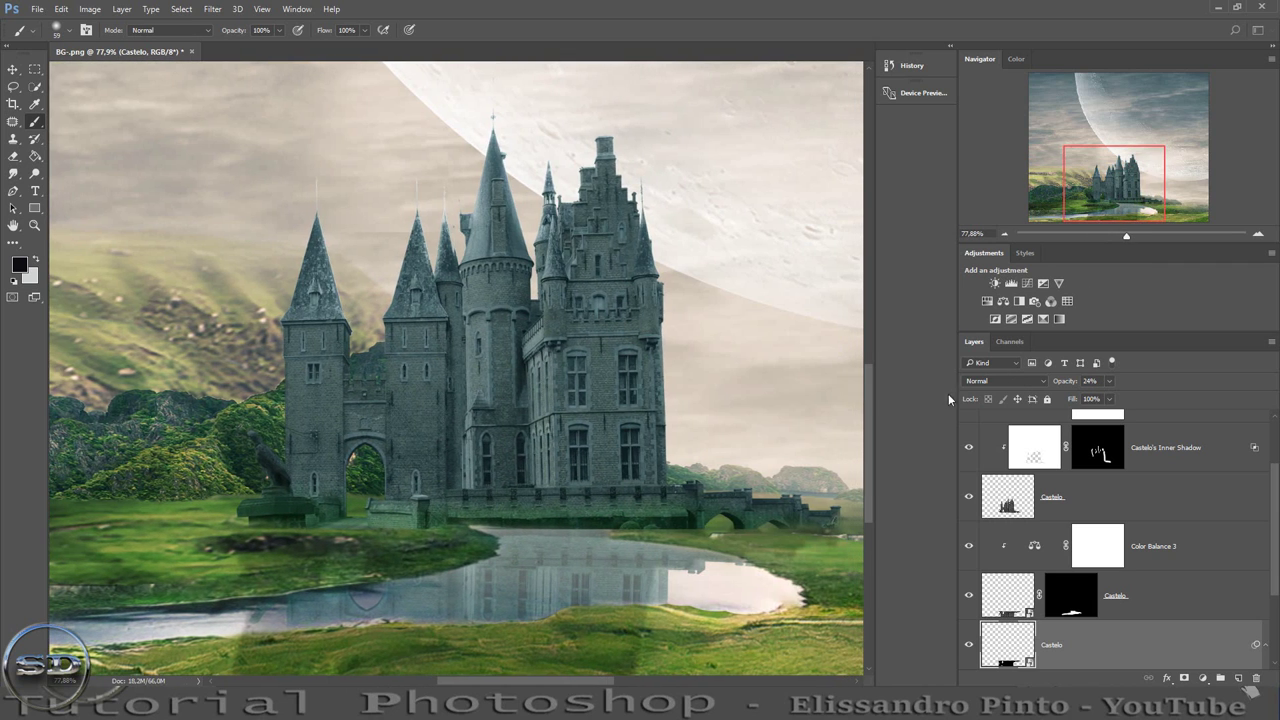
{"action": "left_click_drag", "start_coordinate": [868, 440], "coordinate": [867, 463]}
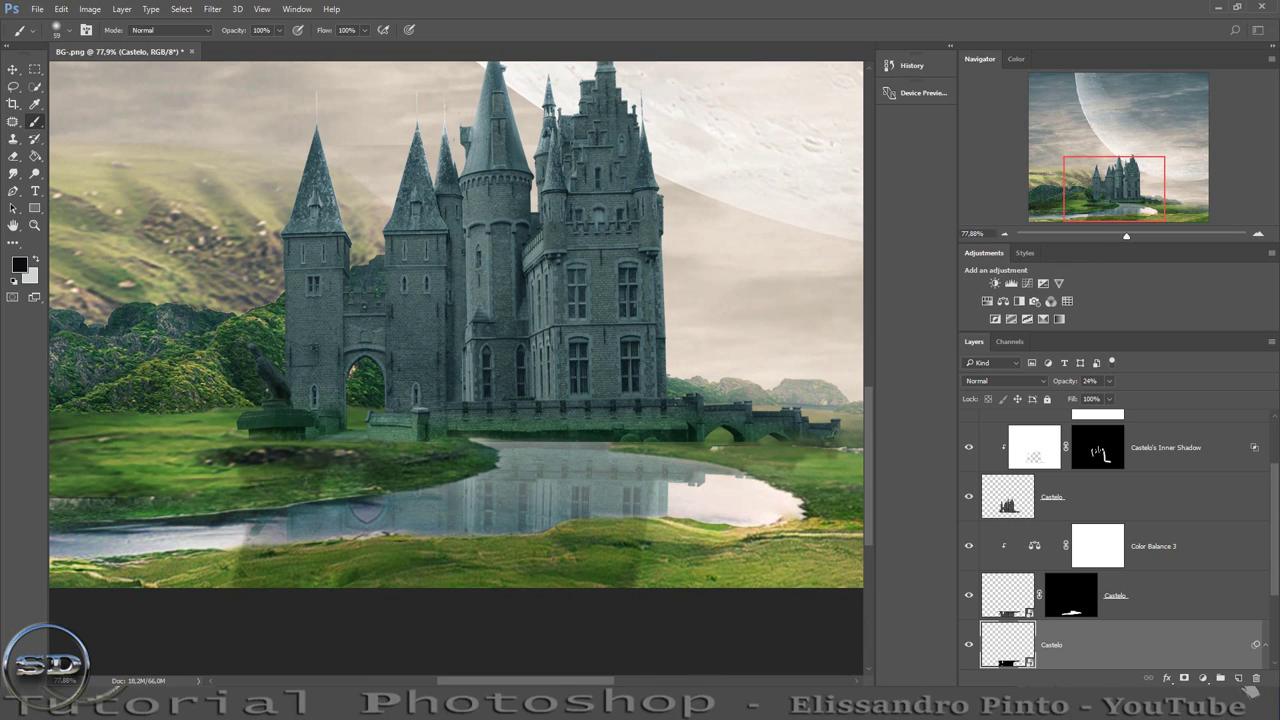
Add a layer mask and paint black with a 383 px soft brush over the lake banks.
{"action": "left_click", "coordinate": [1184, 678]}
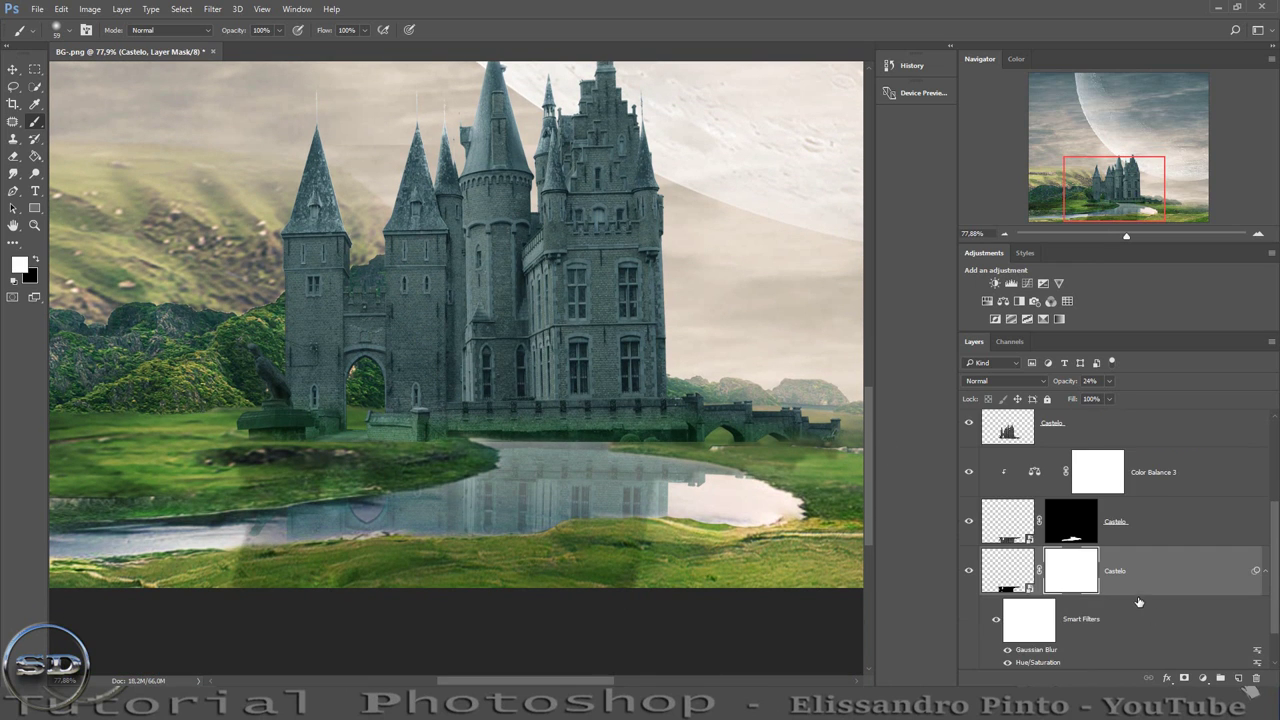
{"action": "left_click", "coordinate": [38, 259]}
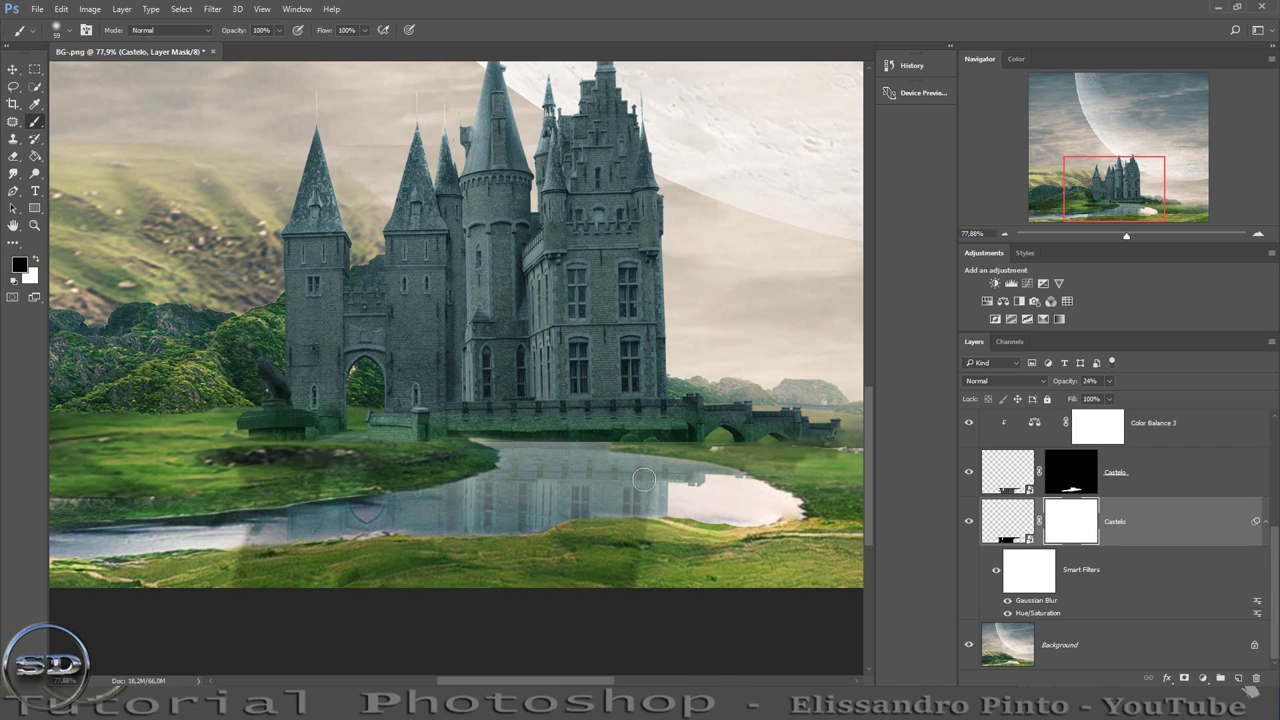
{"action": "left_click_drag", "start_coordinate": [643, 481], "coordinate": [770, 481]}
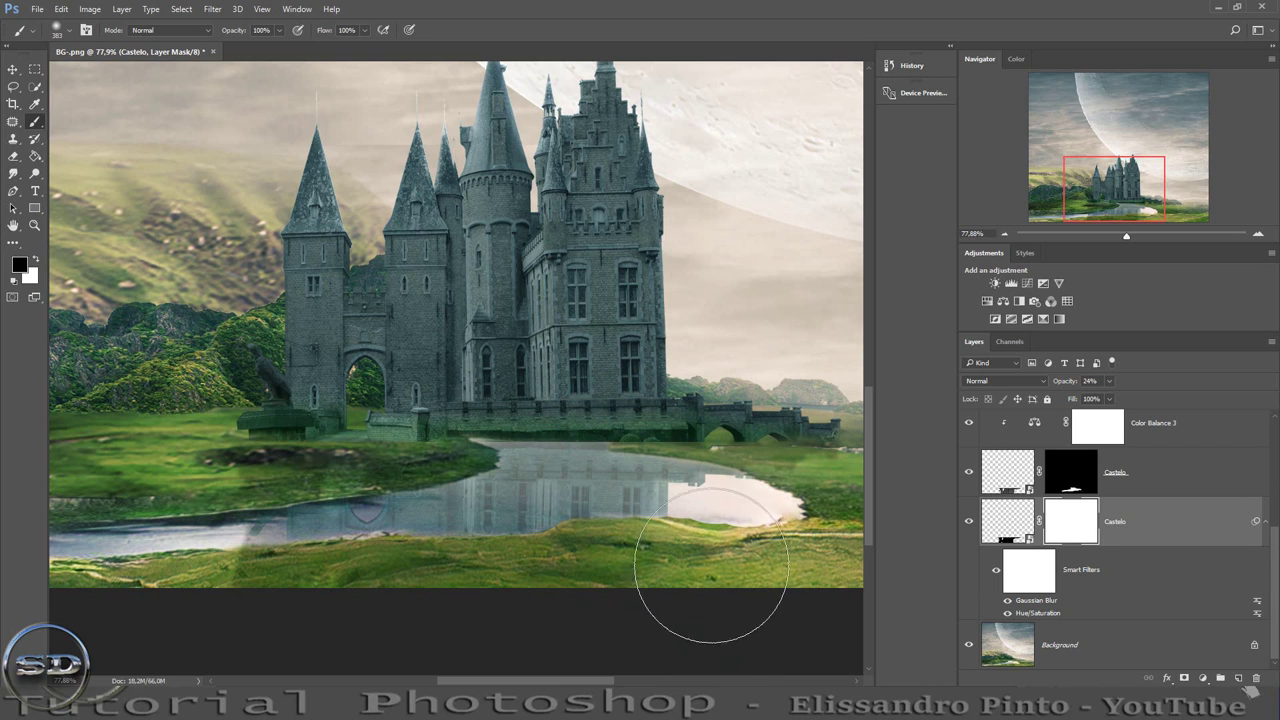
{"action": "mouse_move", "coordinate": [714, 543]}
{"action": "left_mouse_down"}
{"action": "mouse_move", "coordinate": [857, 514]}
{"action": "mouse_move", "coordinate": [832, 509]}
{"action": "left_mouse_up"}
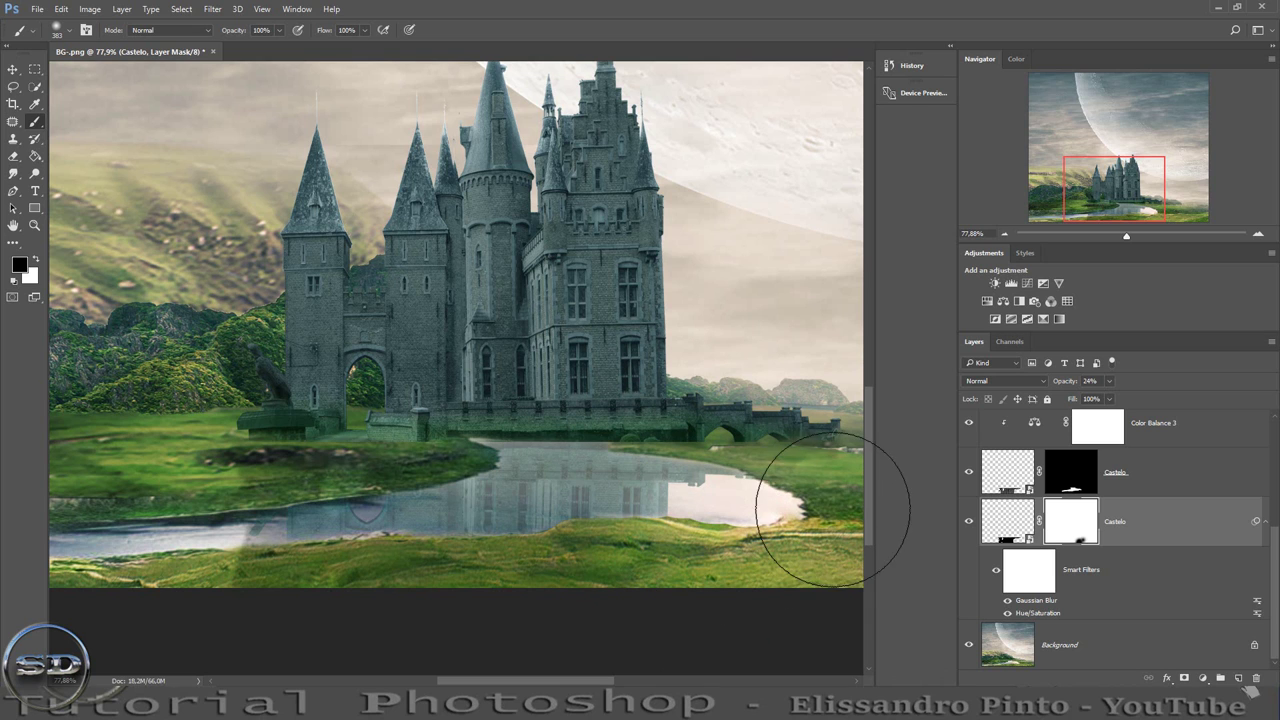
{"action": "mouse_move", "coordinate": [100, 557]}
{"action": "left_mouse_down"}
{"action": "mouse_move", "coordinate": [143, 528]}
{"action": "mouse_move", "coordinate": [124, 545]}
{"action": "left_mouse_up"}
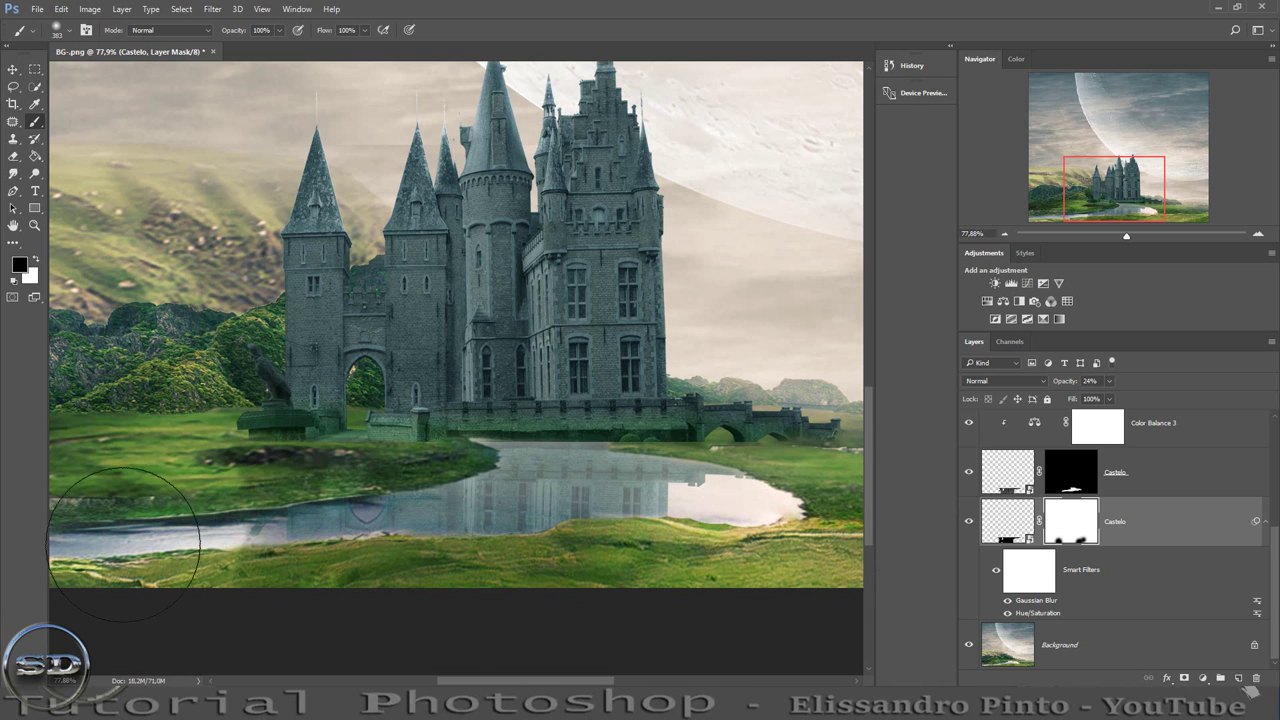
{"action": "left_click_drag", "start_coordinate": [352, 475], "coordinate": [250, 497]}
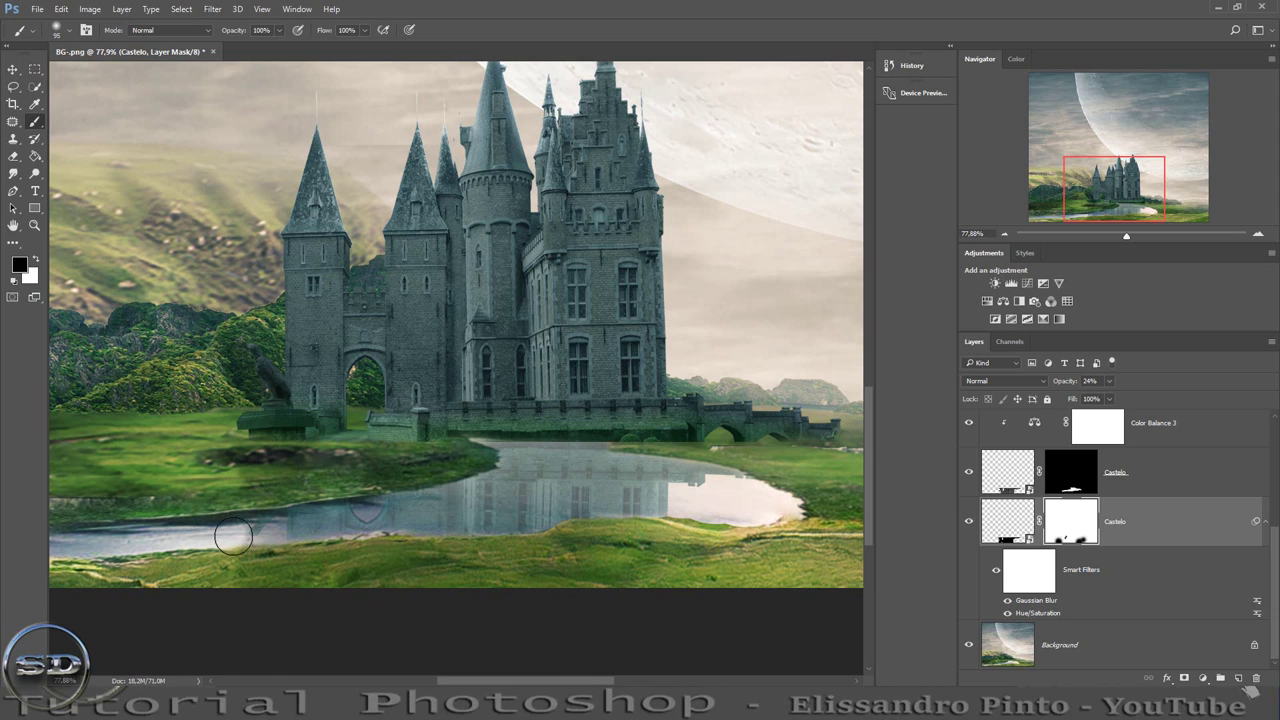
Raise the shadow layer to 58% opacity with 87% fill.
{"action": "left_click", "coordinate": [1005, 515]}
{"action": "mouse_move", "coordinate": [1066, 382]}
{"action": "left_mouse_down"}
{"action": "mouse_move", "coordinate": [1066, 400]}
{"action": "mouse_move", "coordinate": [1085, 381]}
{"action": "left_mouse_up"}
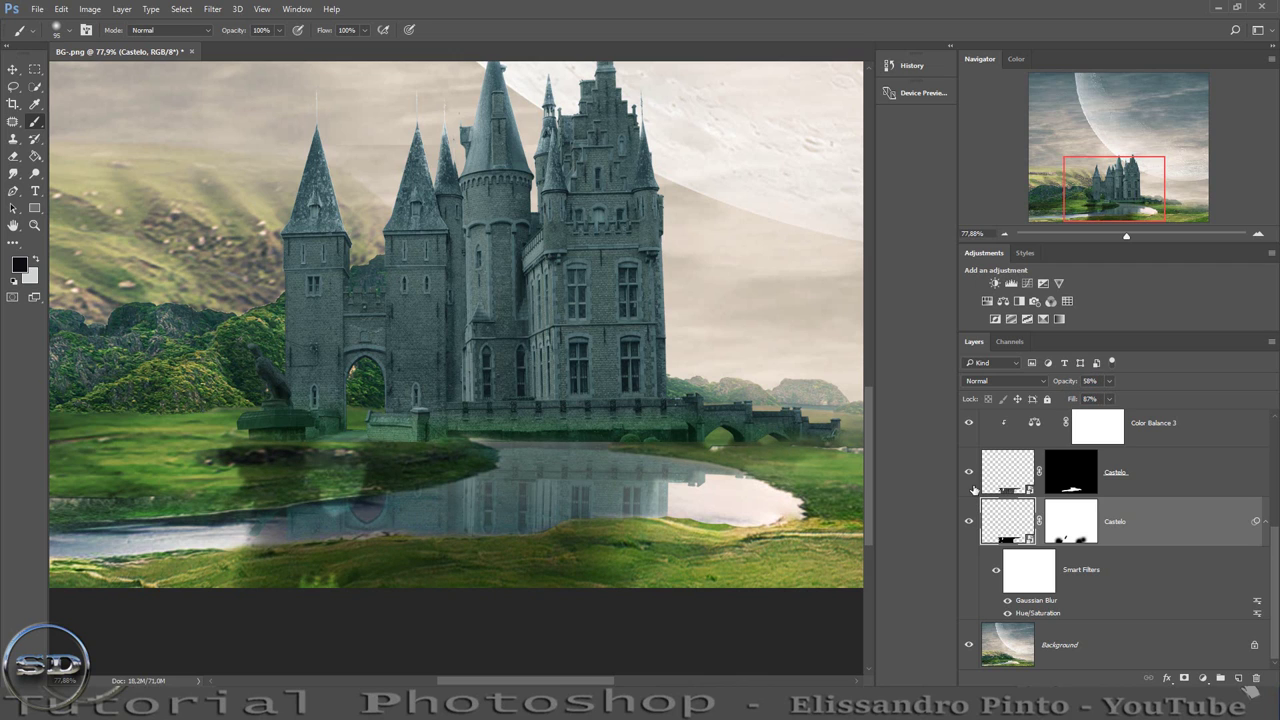
{"action": "left_click_drag", "start_coordinate": [1127, 236], "coordinate": [1113, 236]}
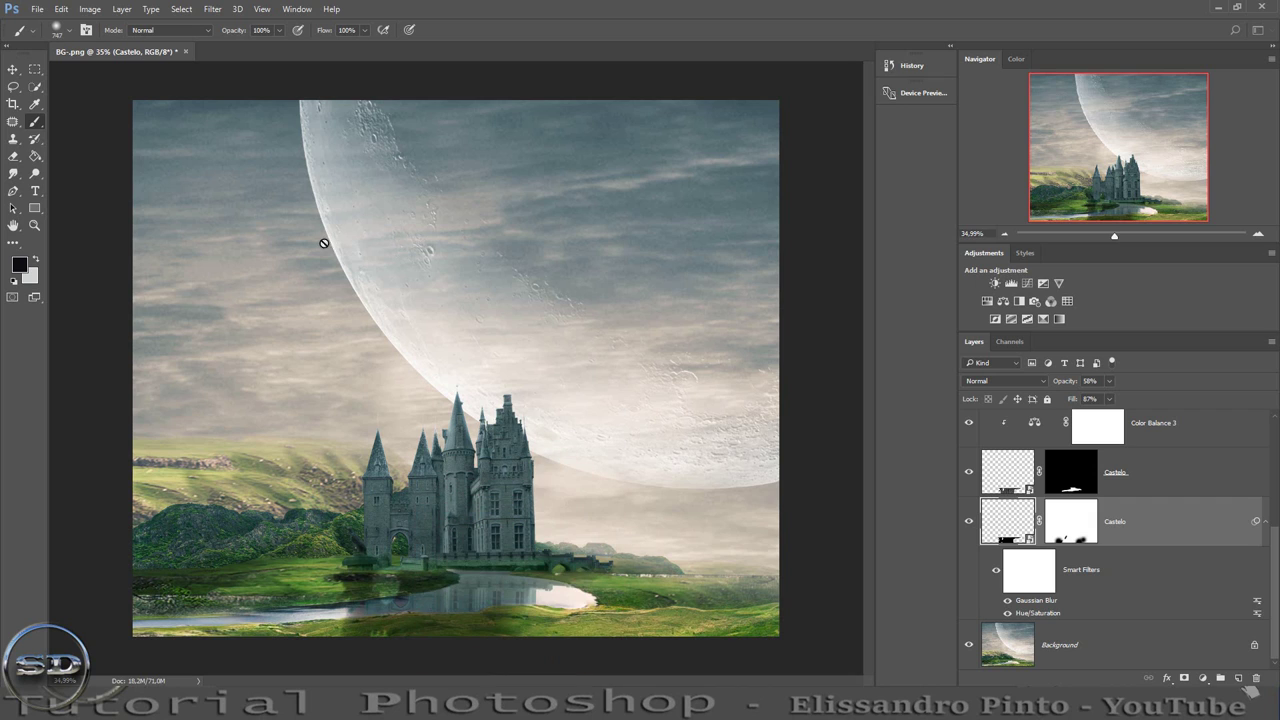
Set brush flow to 71% and enlarge the brush to 1623 on the shadow mask.
{"action": "left_click_drag", "start_coordinate": [316, 33], "coordinate": [203, 35]}
{"action": "left_click_drag", "start_coordinate": [1113, 232], "coordinate": [1104, 235]}
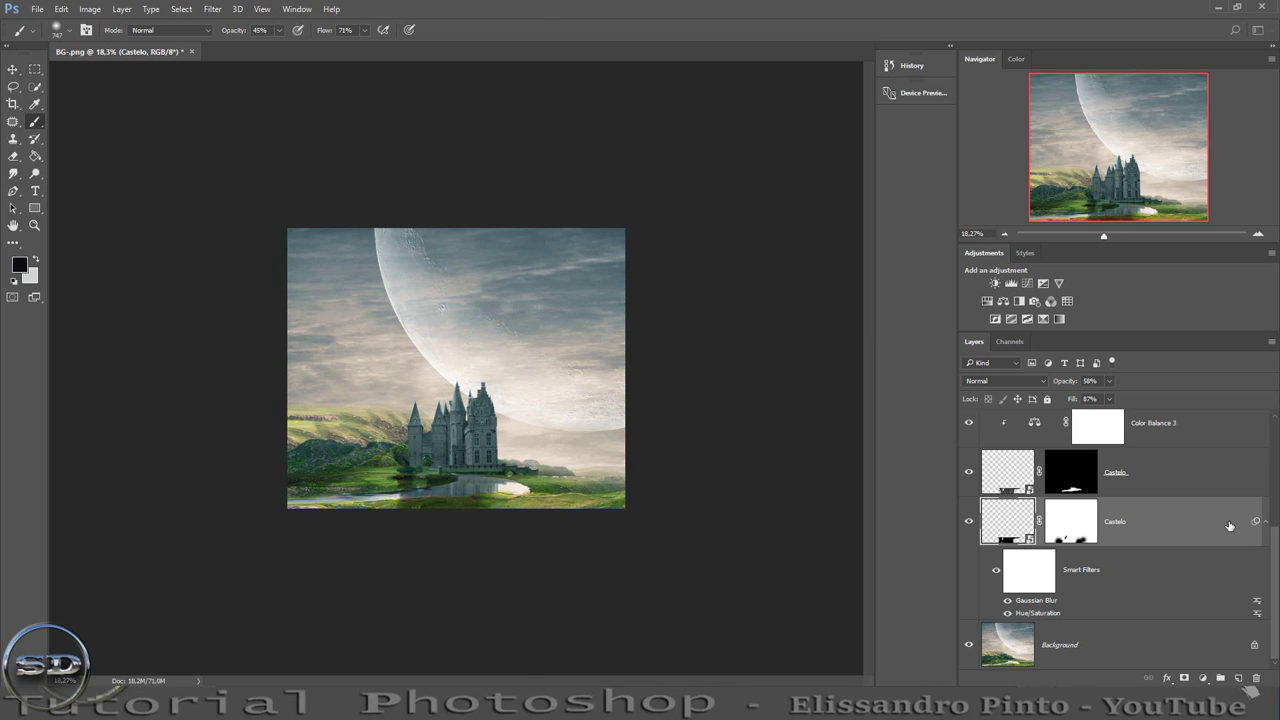
{"action": "left_click", "coordinate": [1072, 532]}
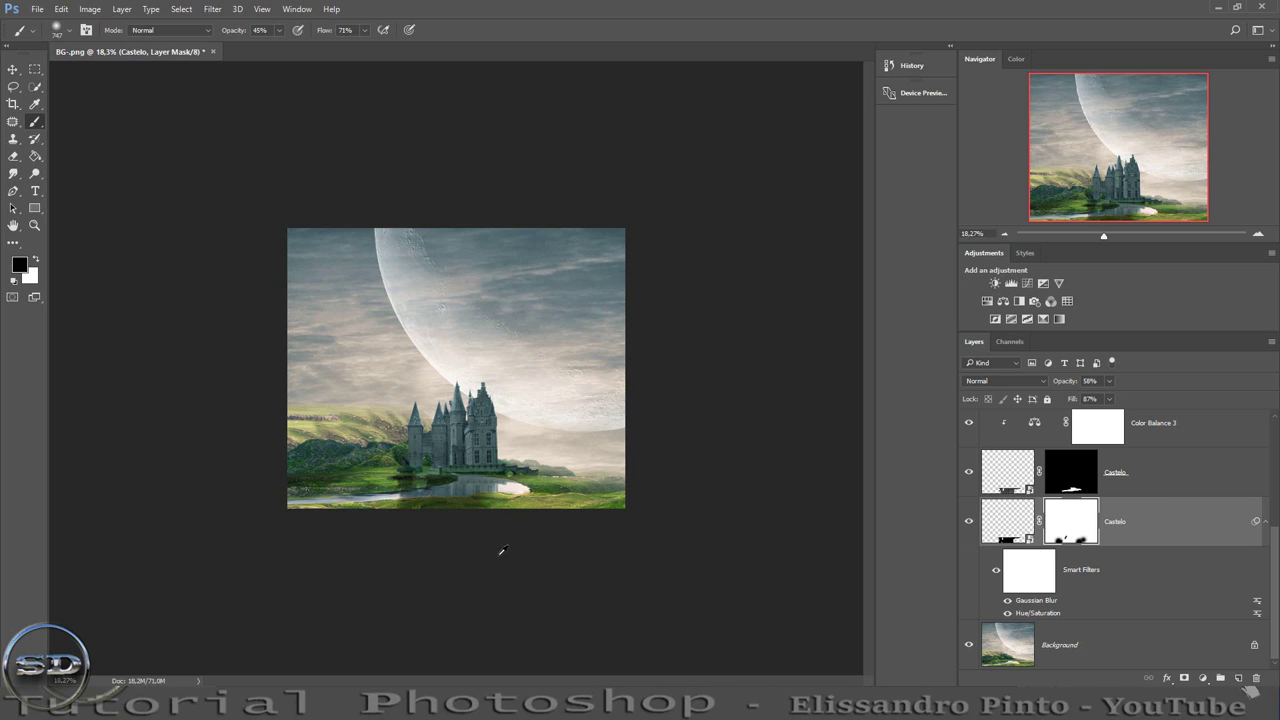
{"action": "left_click_drag", "start_coordinate": [528, 480], "coordinate": [690, 480]}
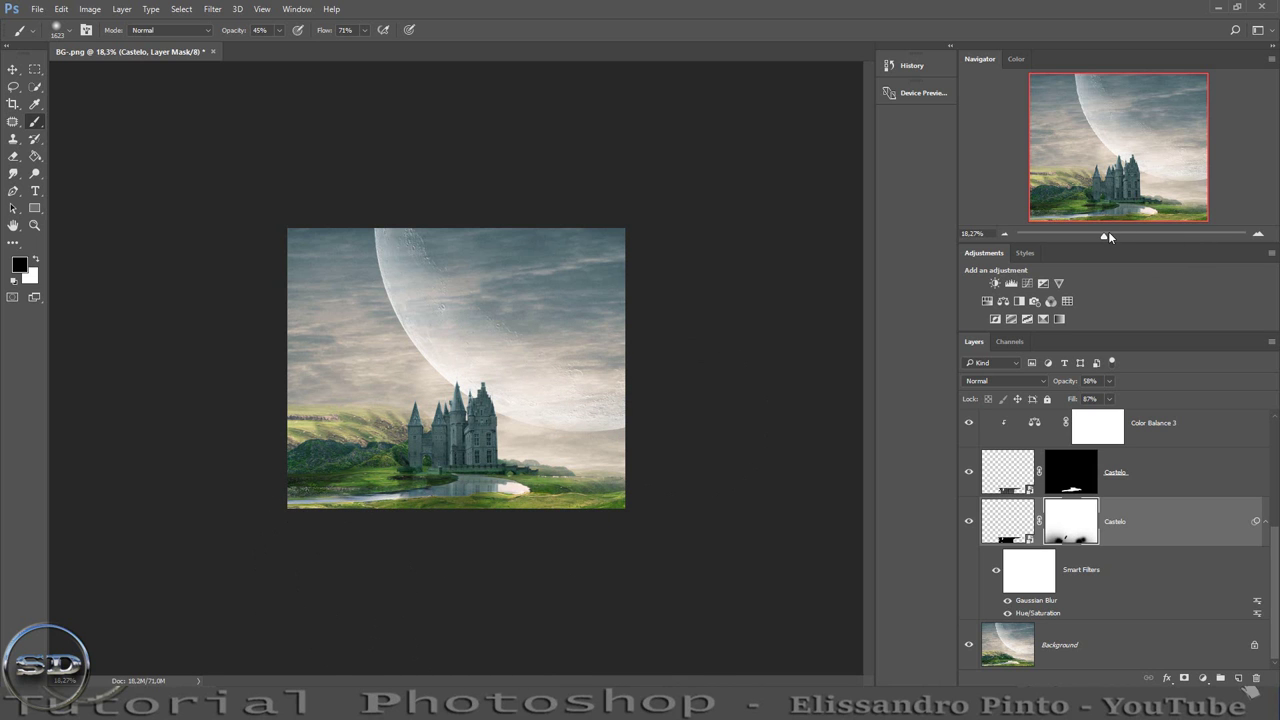
Zoom to 100% on the castle and toggle the Castelo layer to compare the reflection.
{"action": "left_click_drag", "start_coordinate": [1108, 236], "coordinate": [1131, 236]}
{"action": "left_click_drag", "start_coordinate": [1101, 184], "coordinate": [1120, 217]}
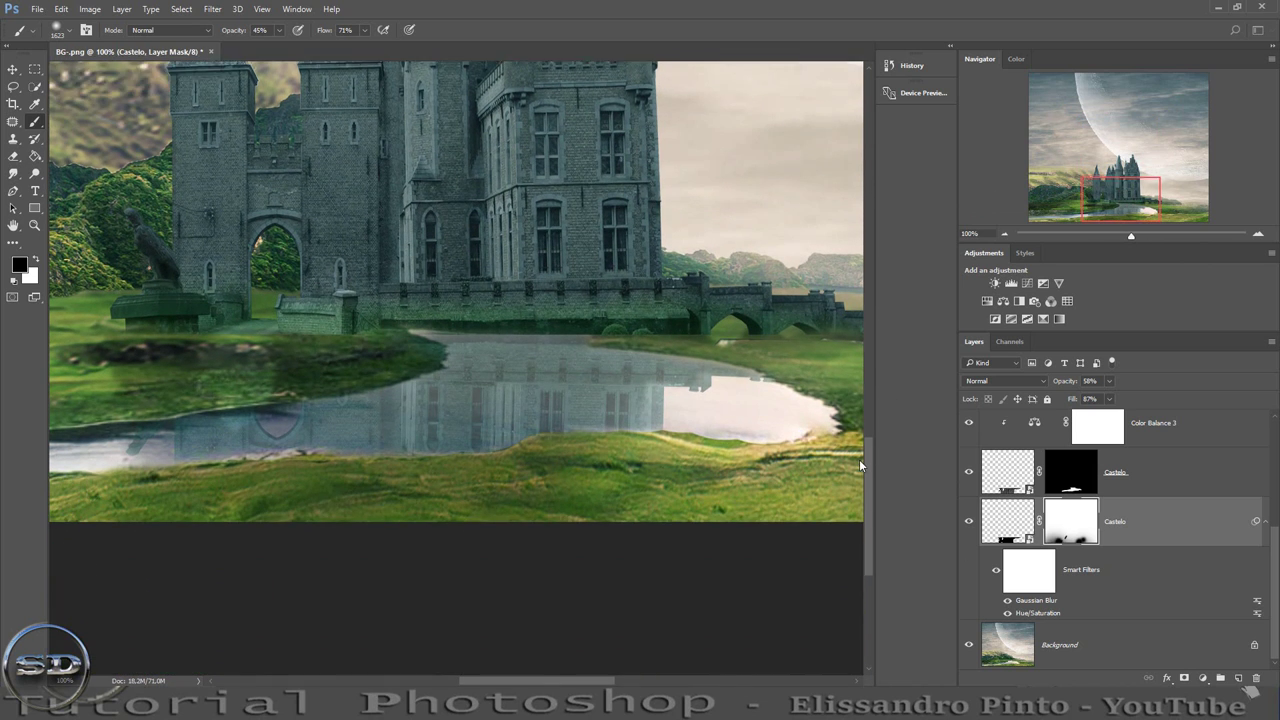
{"action": "left_click_drag", "start_coordinate": [868, 424], "coordinate": [857, 468]}
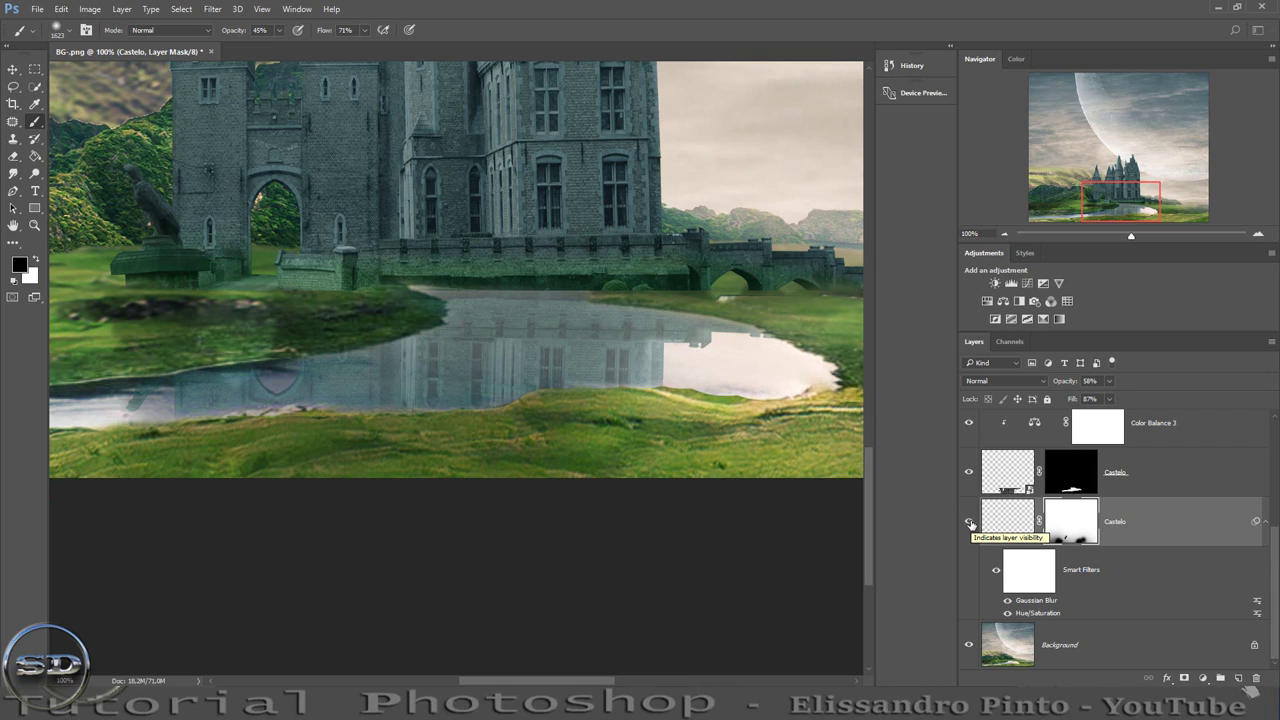
{"action": "left_click", "coordinate": [969, 522]}
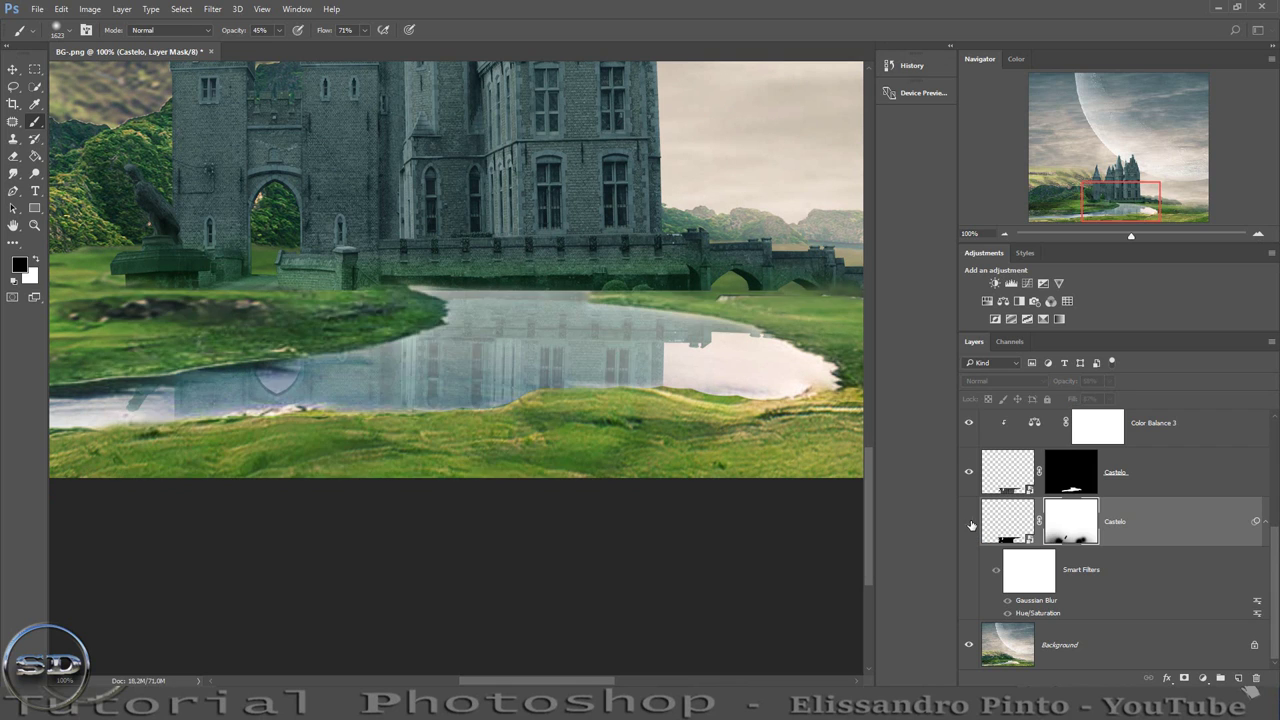
{"action": "left_click", "coordinate": [969, 523]}
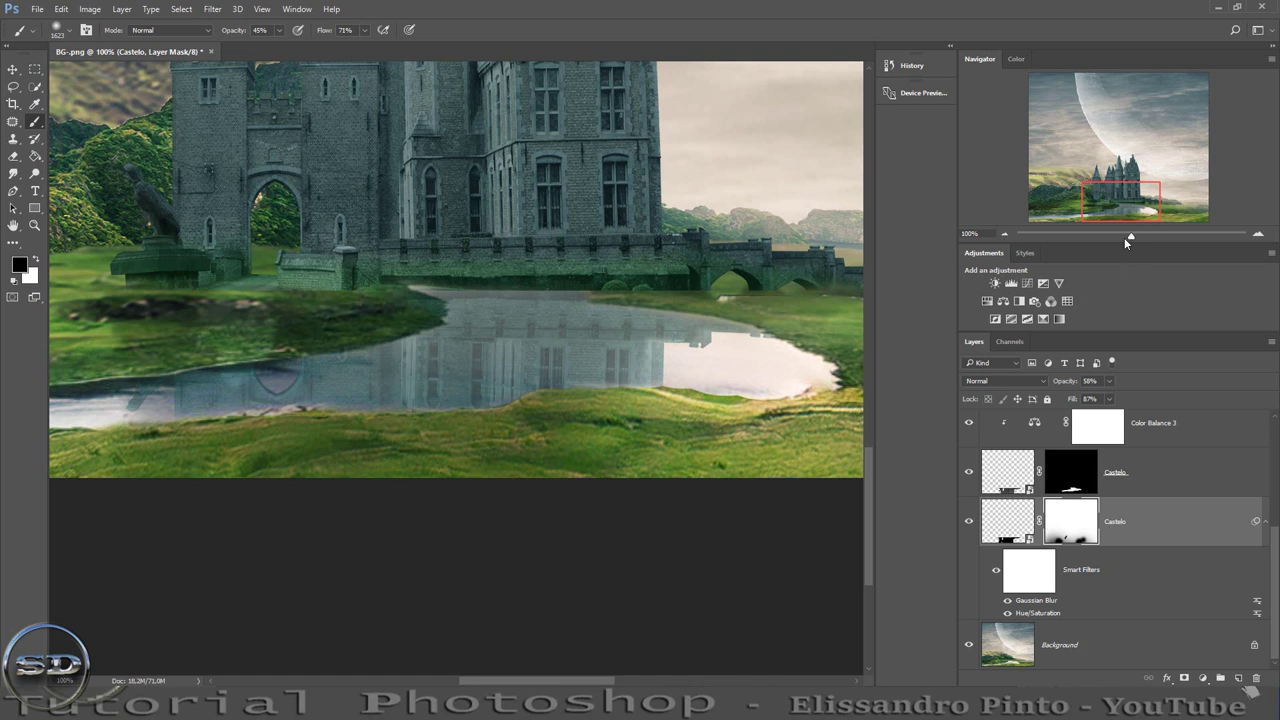
{"action": "left_click_drag", "start_coordinate": [1127, 238], "coordinate": [1111, 238]}
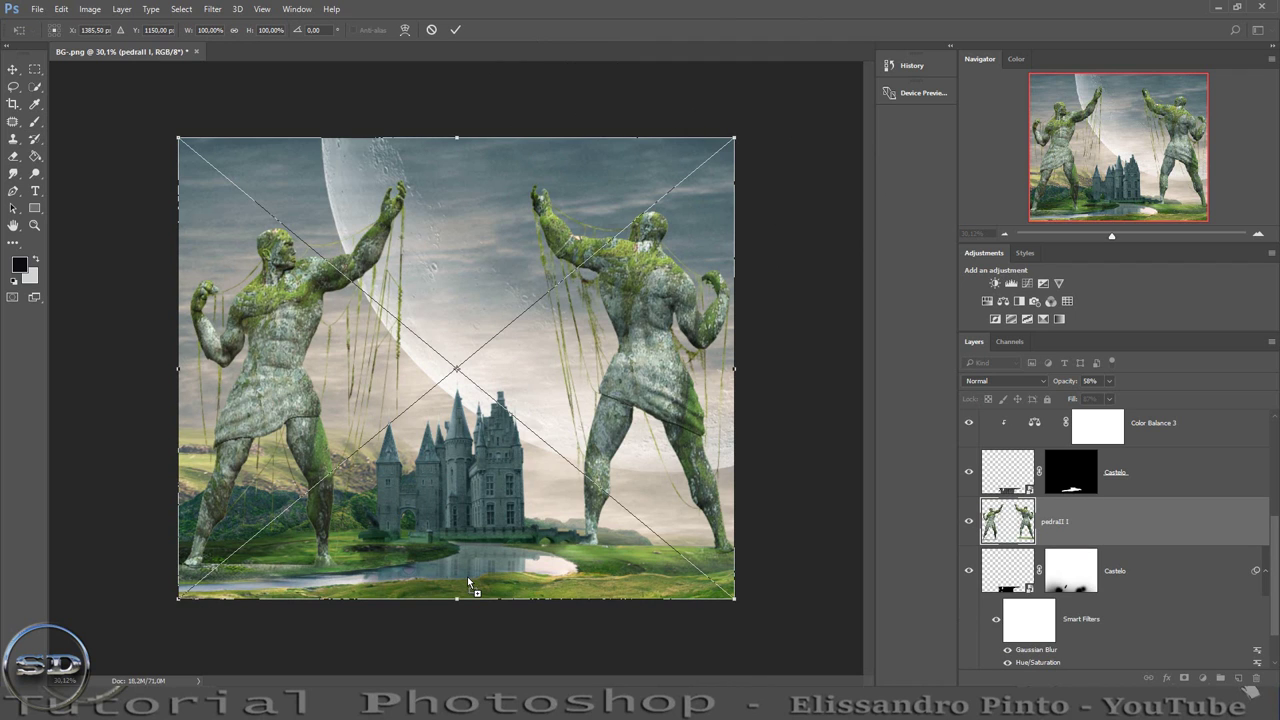
Commit the pedrall 1 statues' placement, check their legs and the castle, and select Castelo.
{"action": "left_click", "coordinate": [462, 26]}
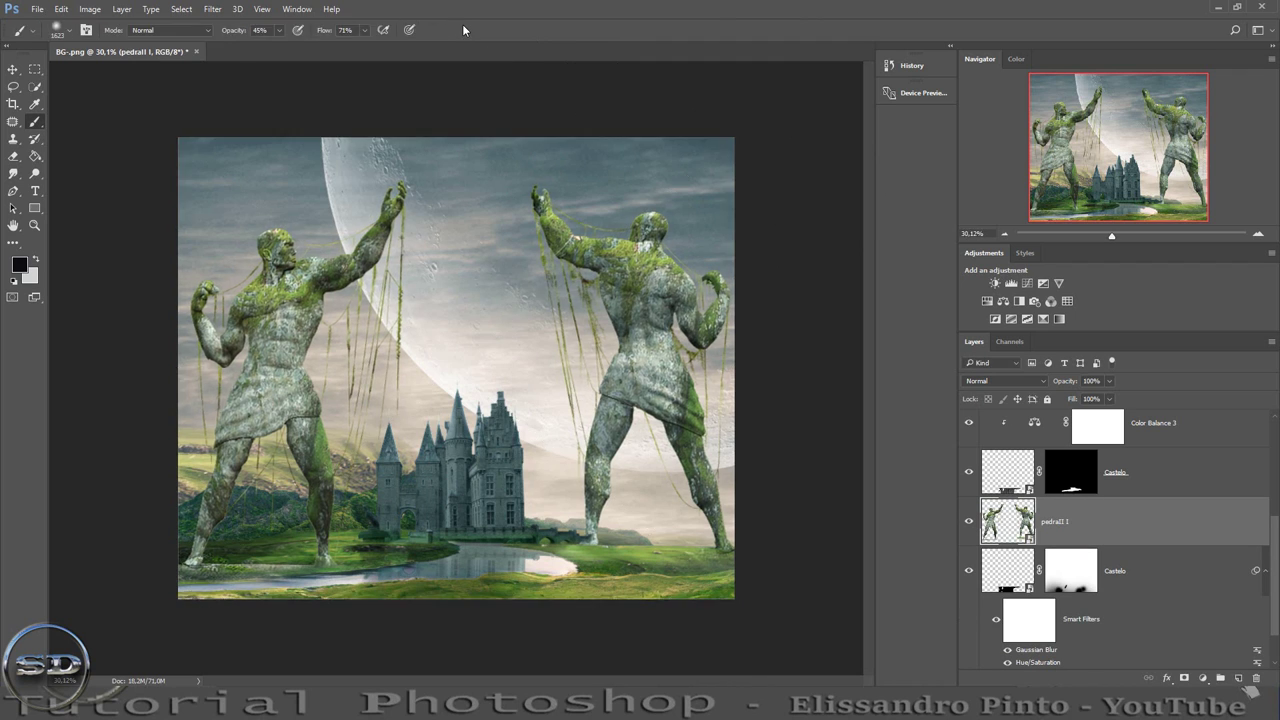
{"action": "left_click_drag", "start_coordinate": [1114, 238], "coordinate": [1126, 235]}
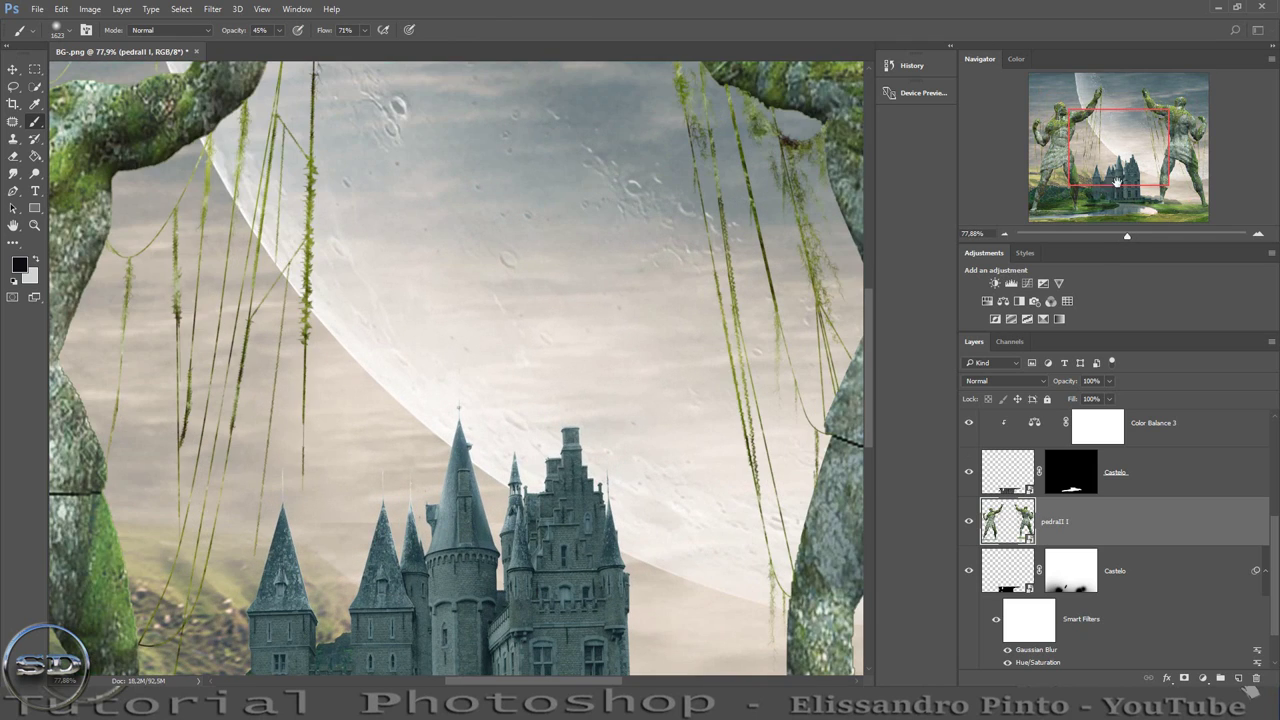
{"action": "mouse_move", "coordinate": [1120, 152]}
{"action": "left_mouse_down"}
{"action": "mouse_move", "coordinate": [1150, 212]}
{"action": "mouse_move", "coordinate": [1171, 210]}
{"action": "mouse_move", "coordinate": [1115, 238]}
{"action": "left_mouse_up"}
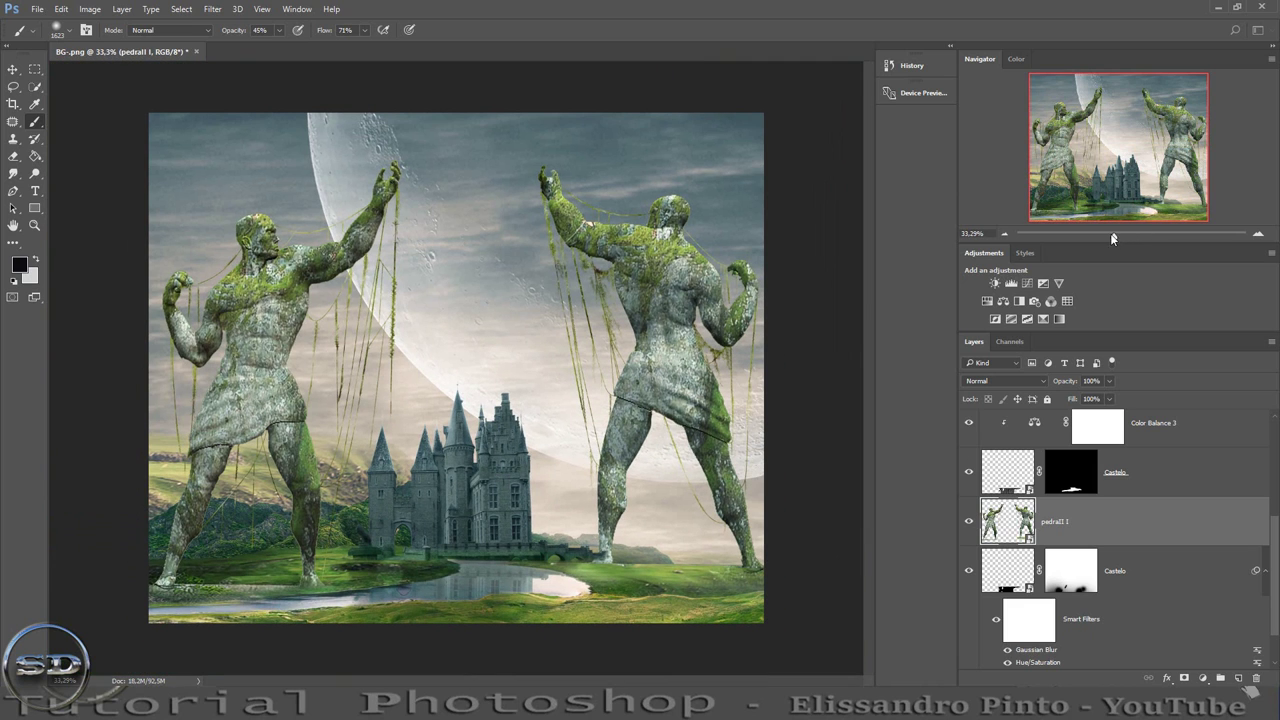
{"action": "left_click", "coordinate": [1025, 567]}
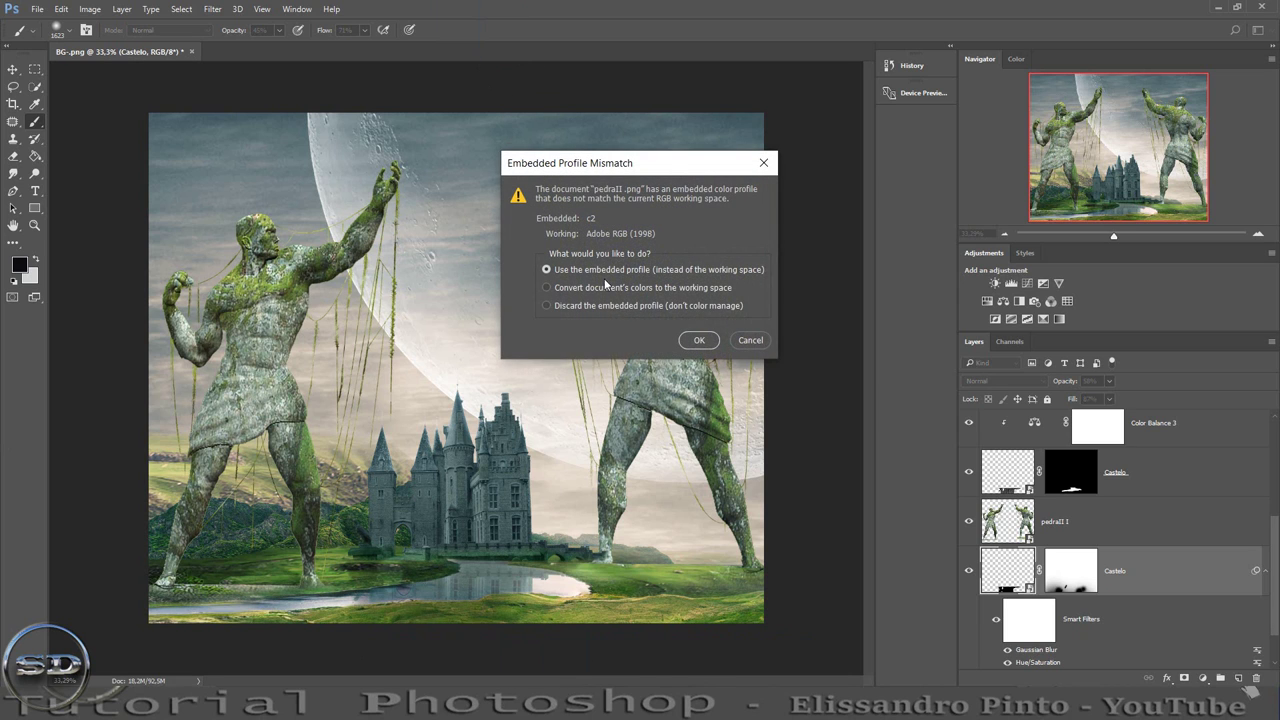
Open pedrall.png, marquee-select the right statue and drag it into the castle composition.
{"action": "left_click", "coordinate": [697, 341]}
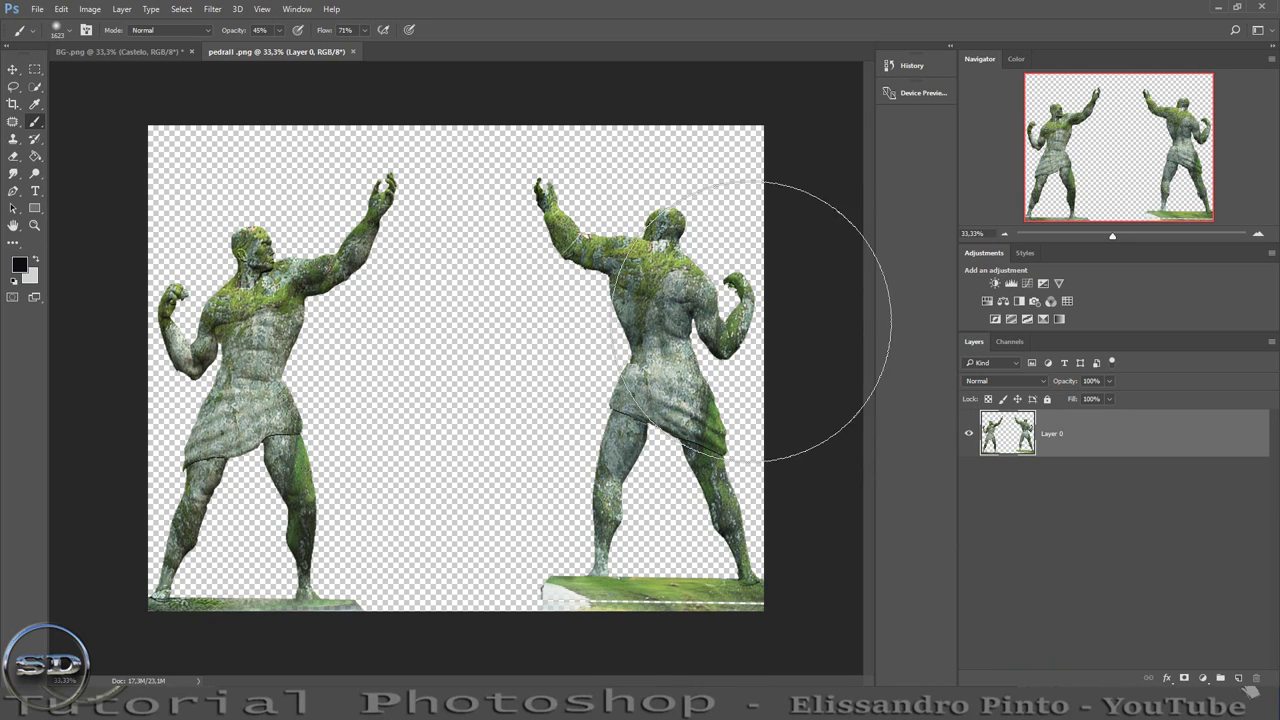
{"action": "left_click", "coordinate": [35, 69]}
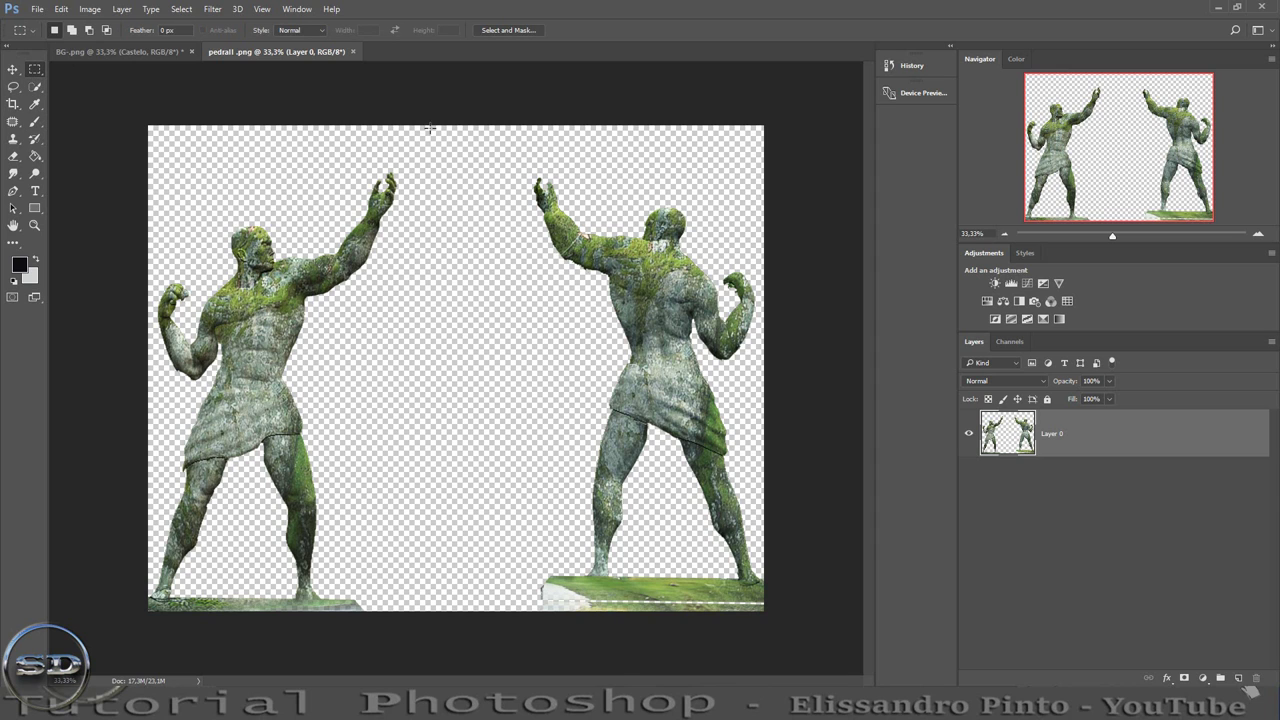
{"action": "left_click_drag", "start_coordinate": [429, 128], "coordinate": [807, 587]}
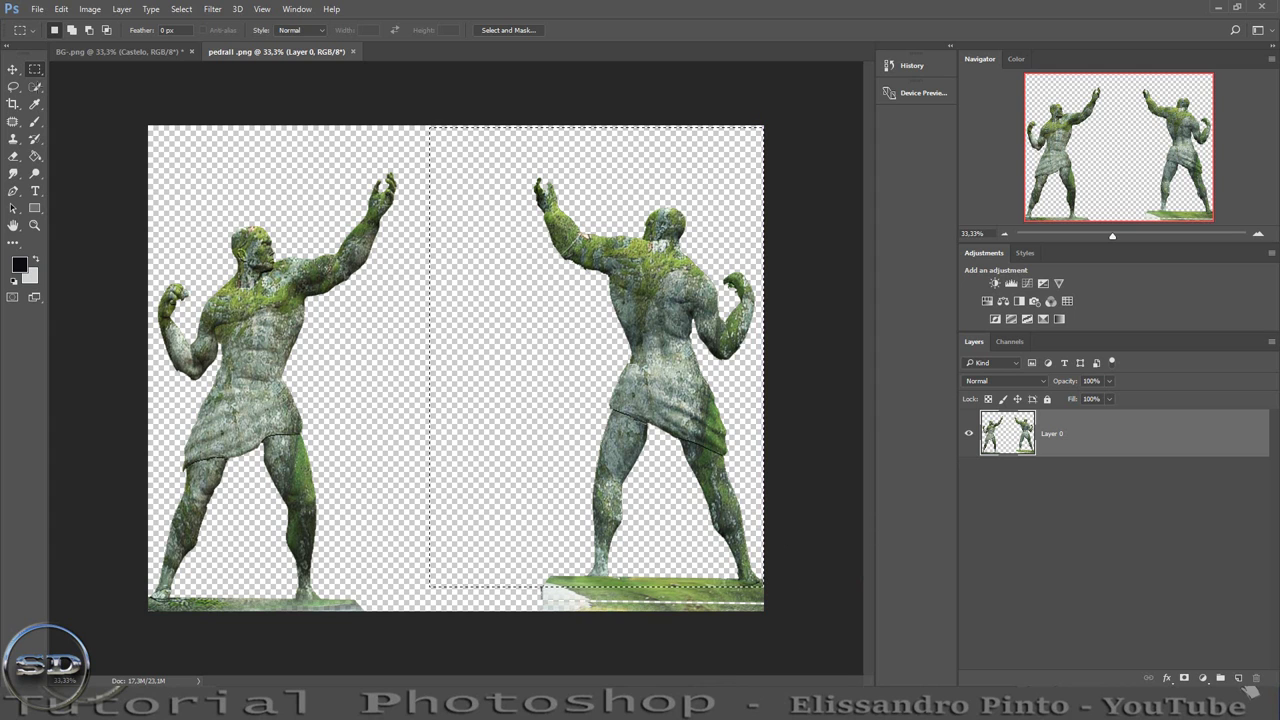
{"action": "key", "text": "v"}
{"action": "mouse_move", "coordinate": [517, 238]}
{"action": "left_mouse_down"}
{"action": "mouse_move", "coordinate": [137, 148]}
{"action": "mouse_move", "coordinate": [578, 482]}
{"action": "left_mouse_up"}
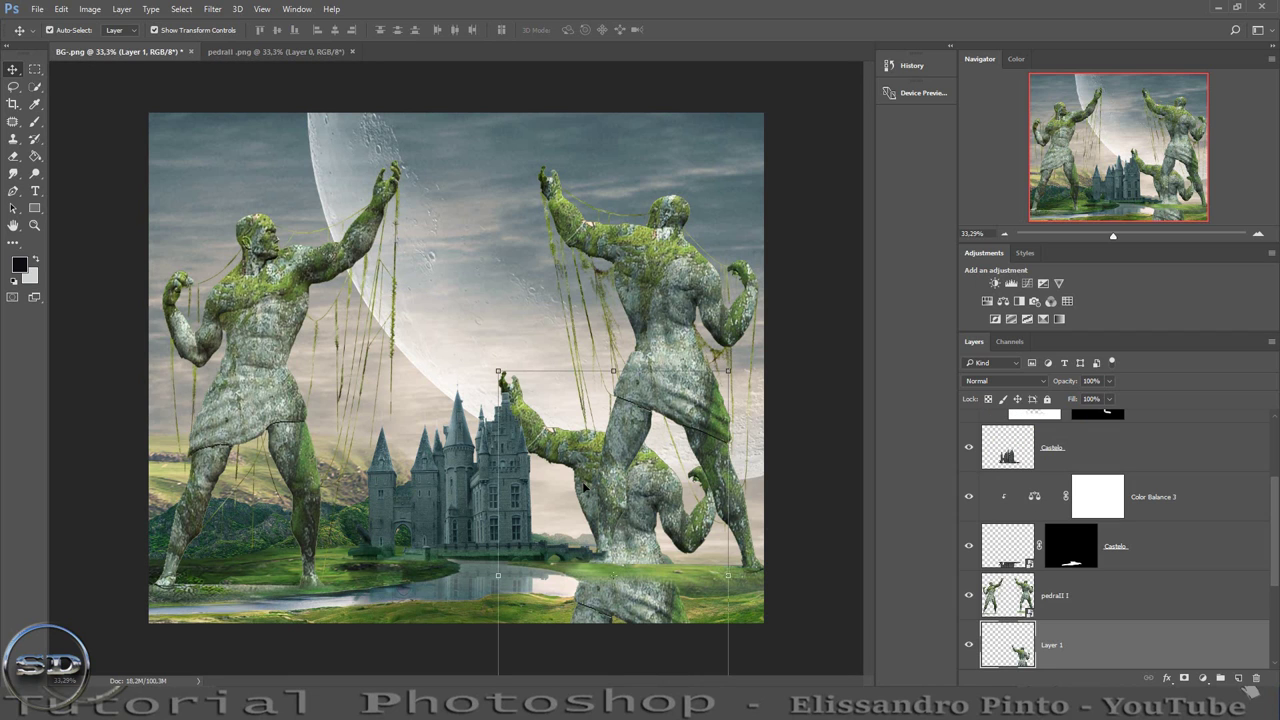
Flip the statue copy vertically and place it beneath the right statue's feet.
{"action": "key", "text": "ctrl"}
{"action": "key", "text": "ctrl+t"}
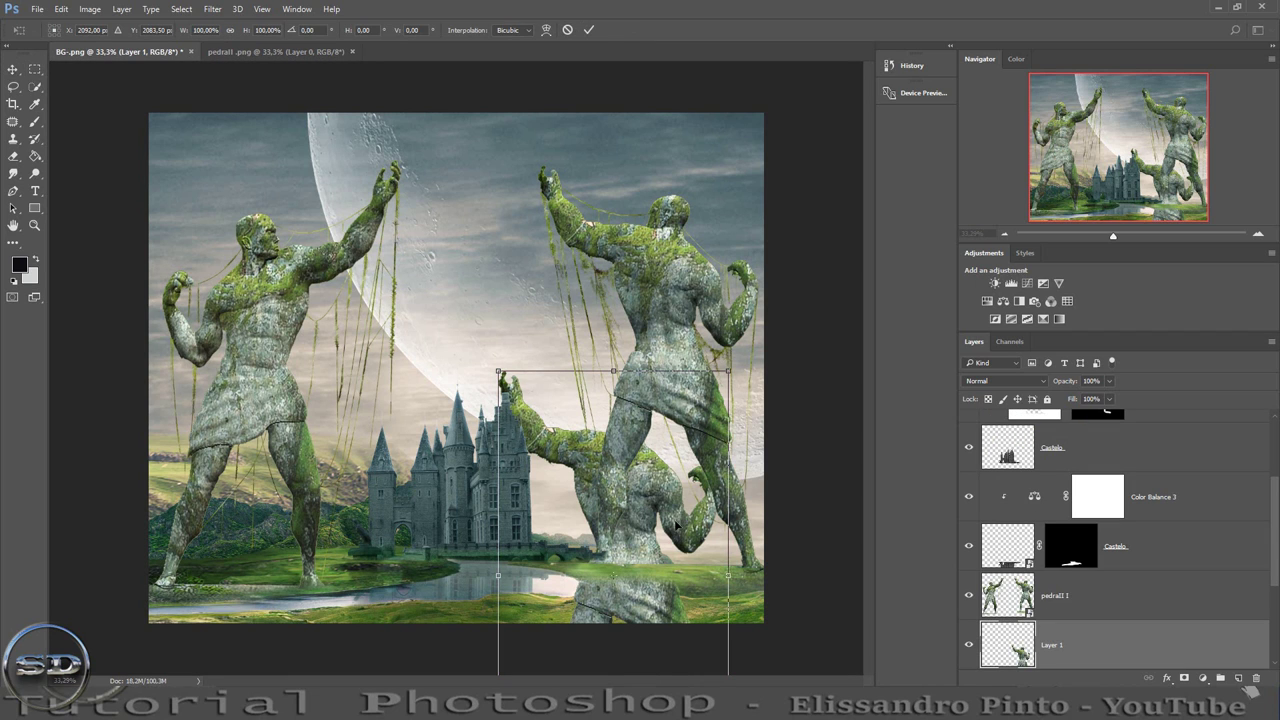
{"action": "right_click", "coordinate": [678, 525]}
{"action": "left_click", "coordinate": [681, 514]}
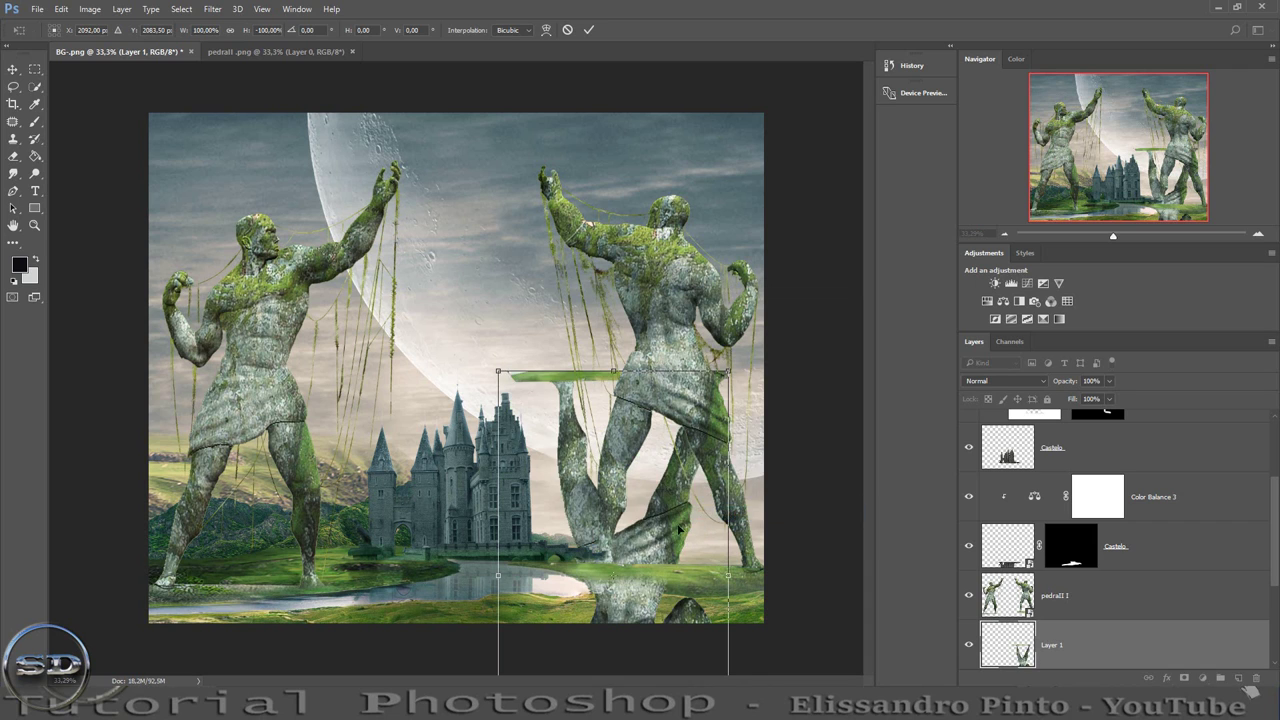
{"action": "left_click_drag", "start_coordinate": [652, 434], "coordinate": [698, 625]}
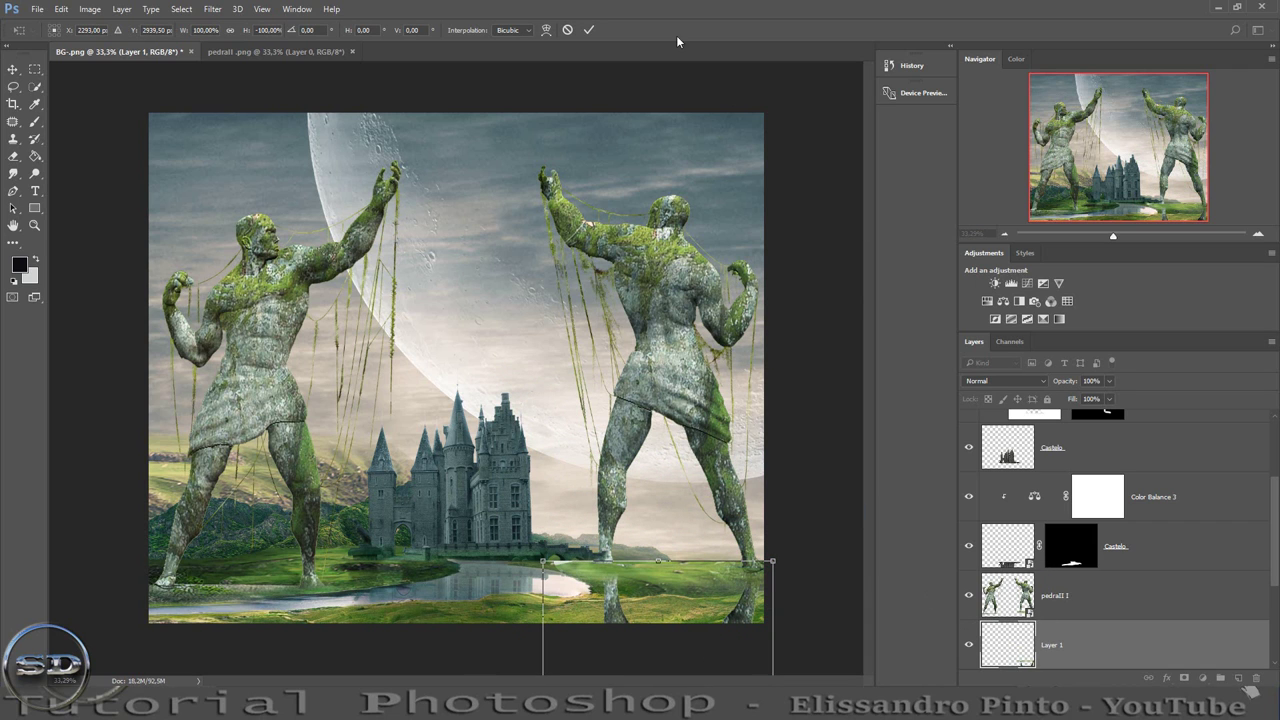
{"action": "left_click", "coordinate": [588, 30]}
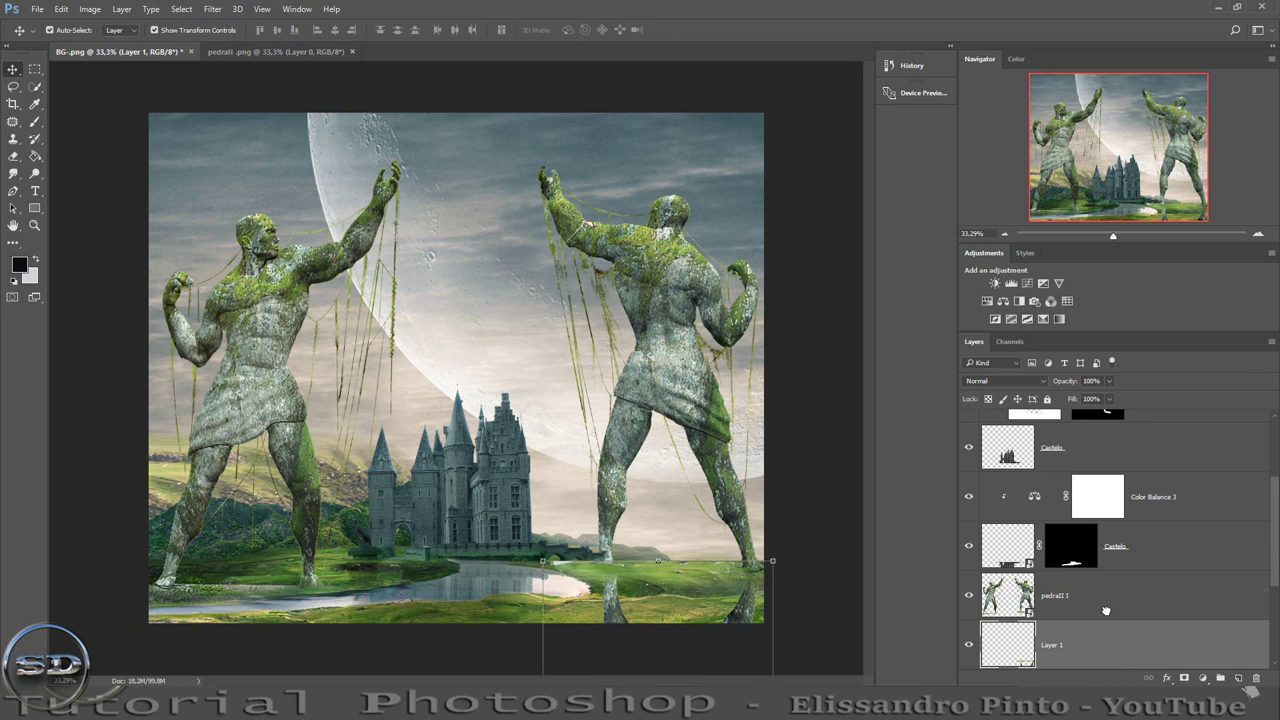
Stack Layer 1 above pedrall 1 and align the reflection with the feet.
{"action": "left_click_drag", "start_coordinate": [1106, 610], "coordinate": [1102, 570]}
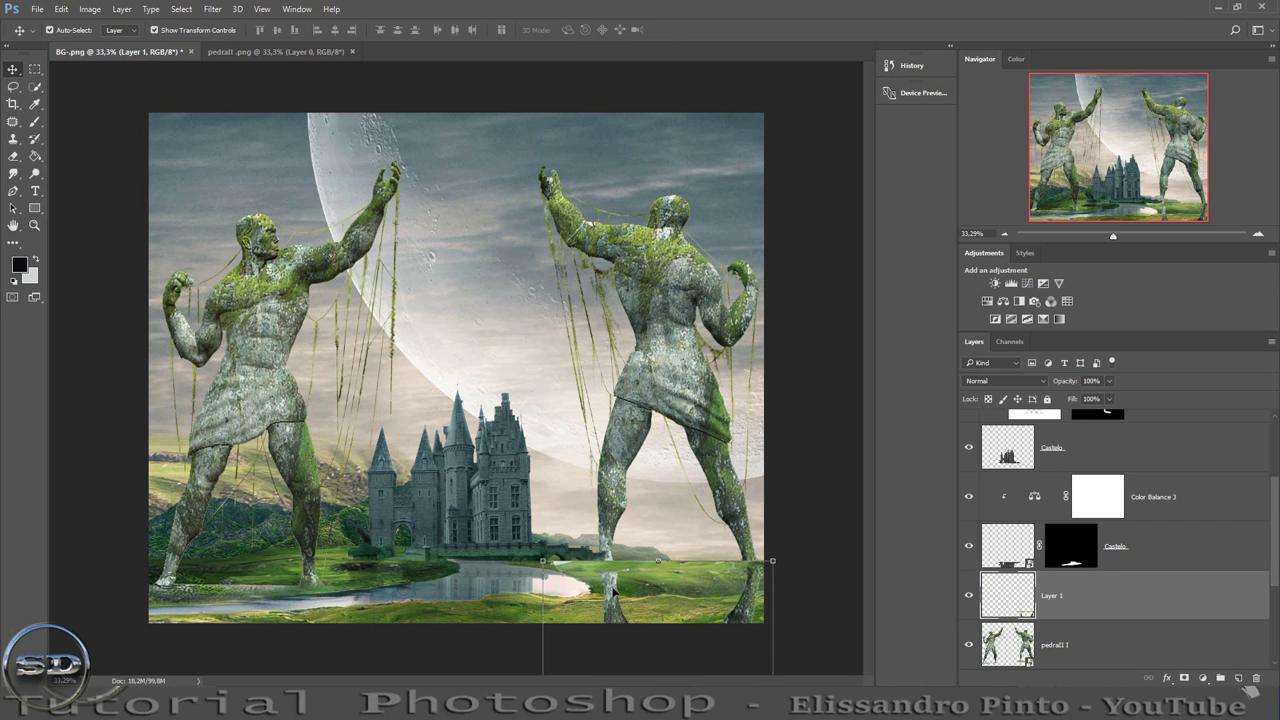
{"action": "left_click_drag", "start_coordinate": [612, 586], "coordinate": [606, 588]}
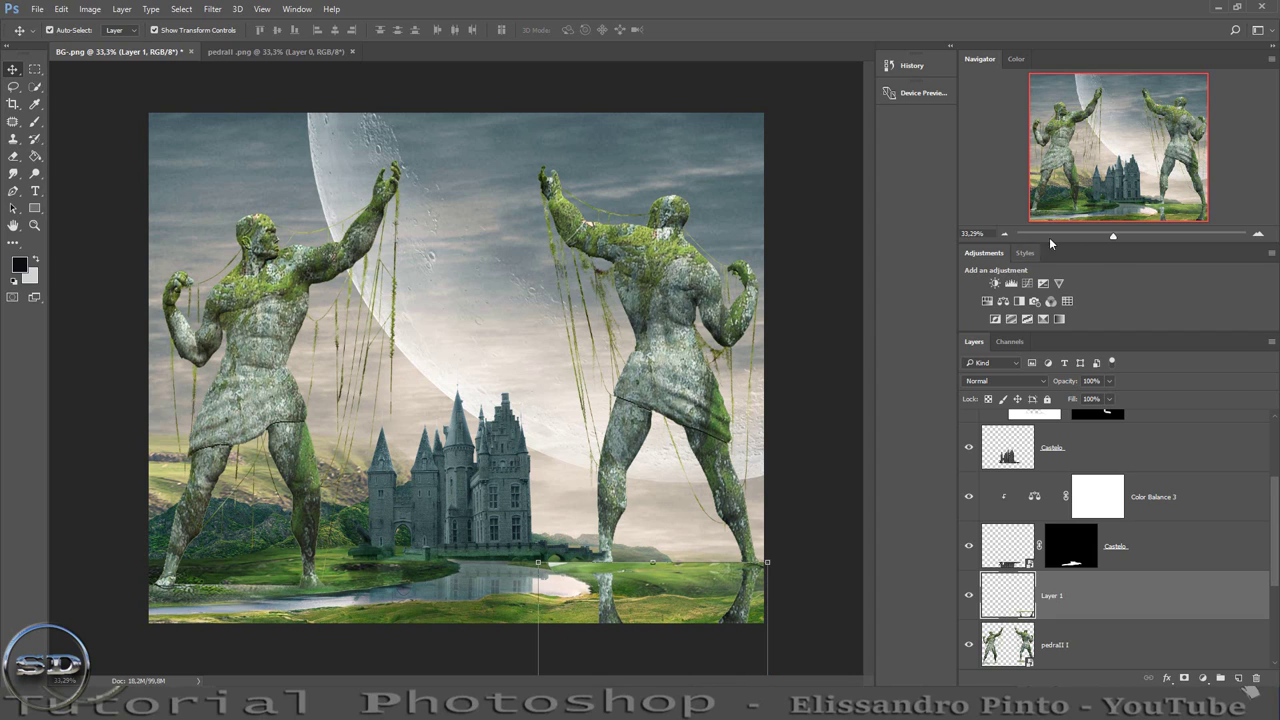
{"action": "left_click_drag", "start_coordinate": [1116, 240], "coordinate": [1097, 237]}
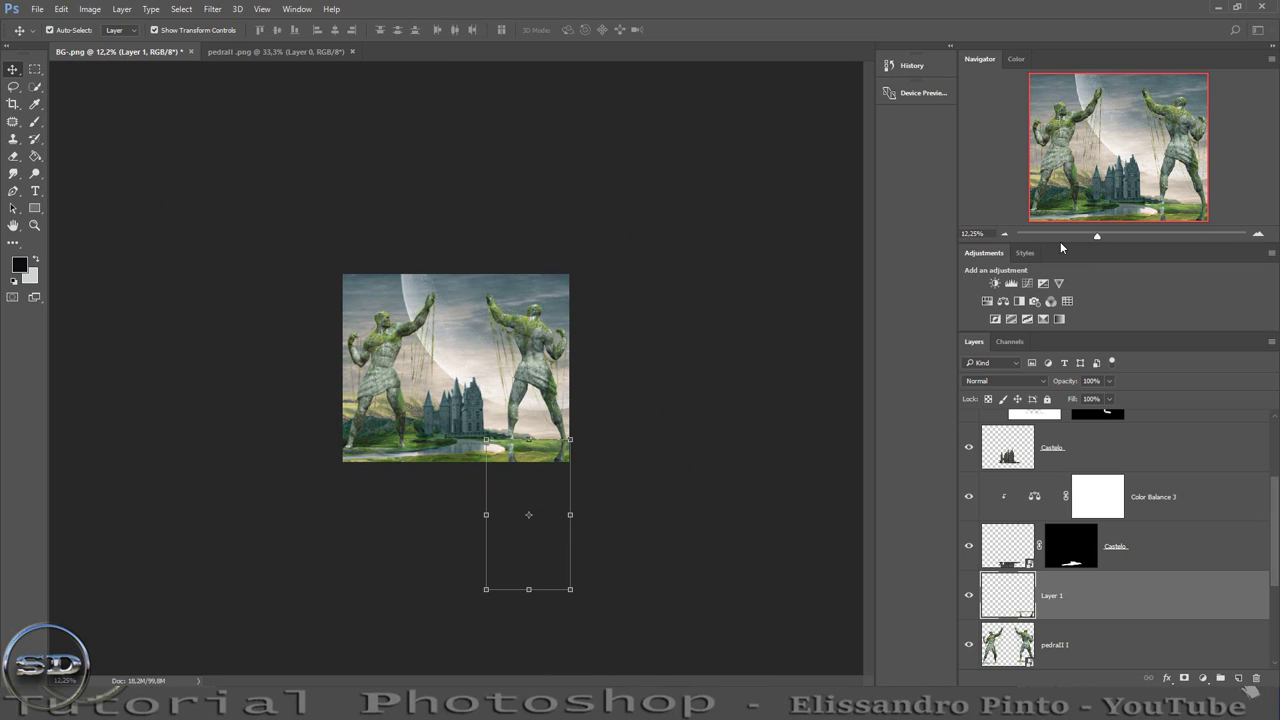
Add a layer mask to Layer 1 and mask out the reflected leg above the horizon.
{"action": "left_click", "coordinate": [34, 121]}
{"action": "left_click_drag", "start_coordinate": [1104, 235], "coordinate": [1132, 235]}
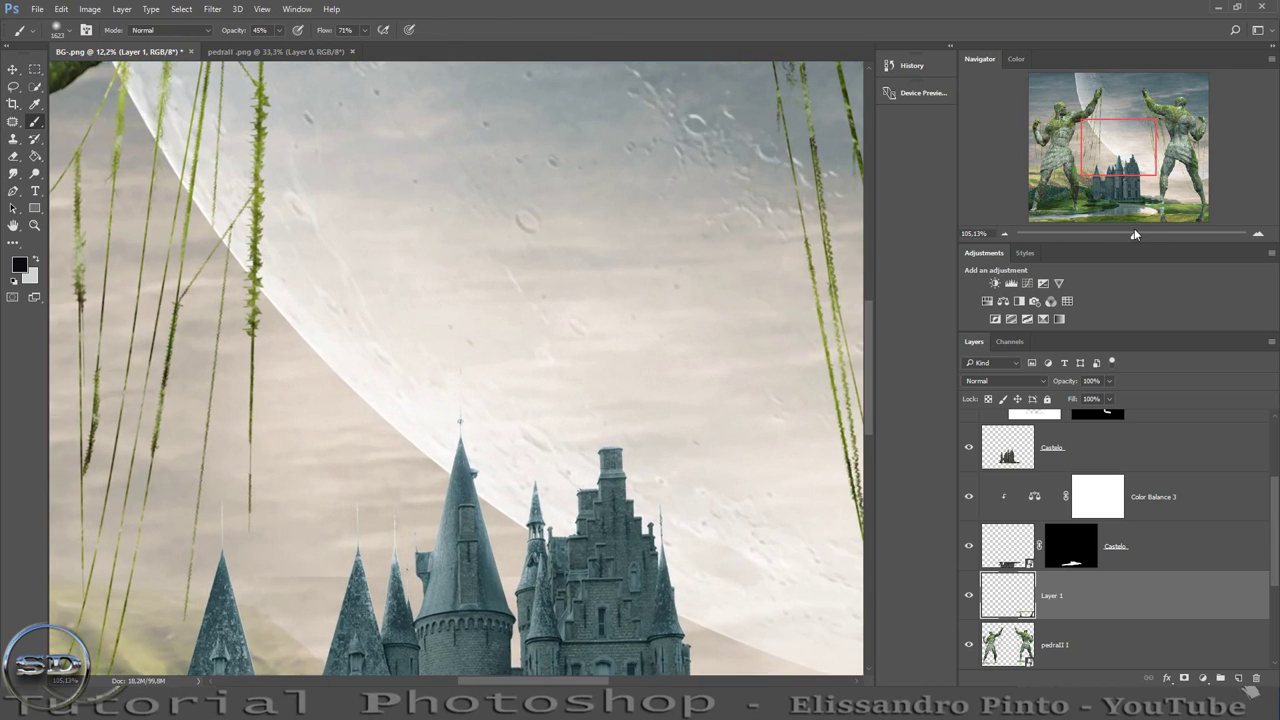
{"action": "left_click_drag", "start_coordinate": [1113, 158], "coordinate": [1155, 217]}
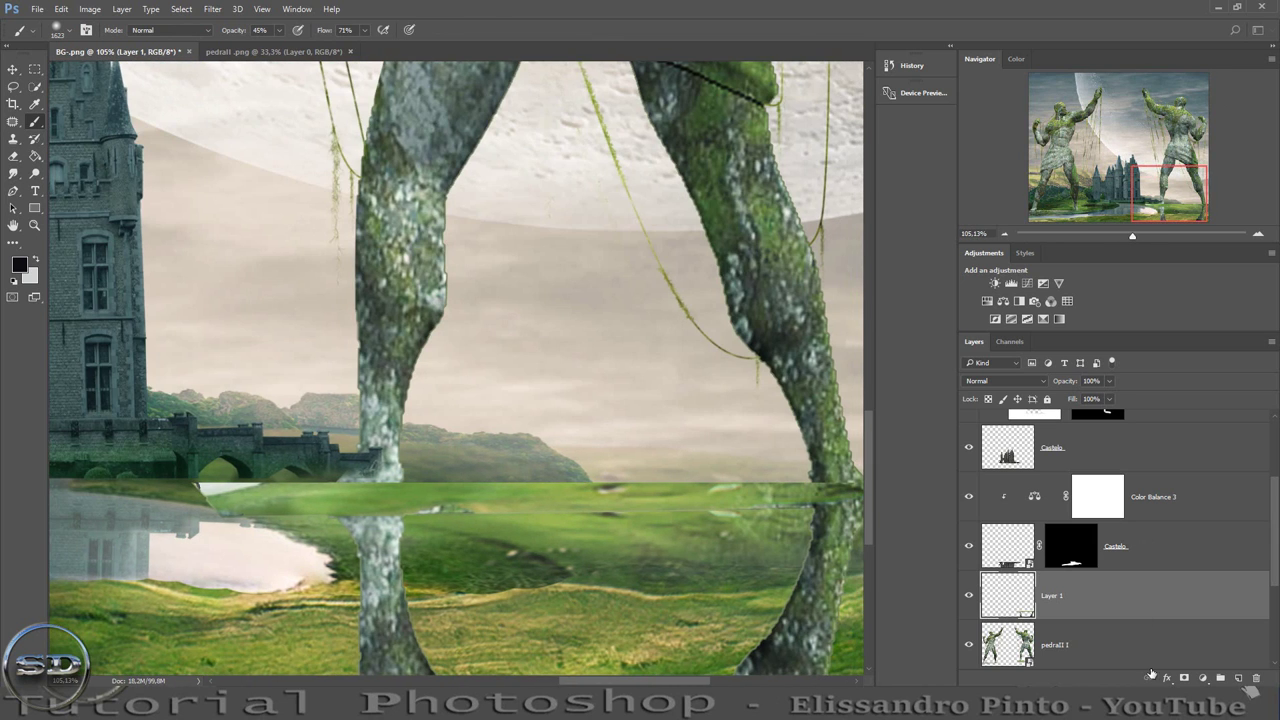
{"action": "left_click", "coordinate": [1185, 678]}
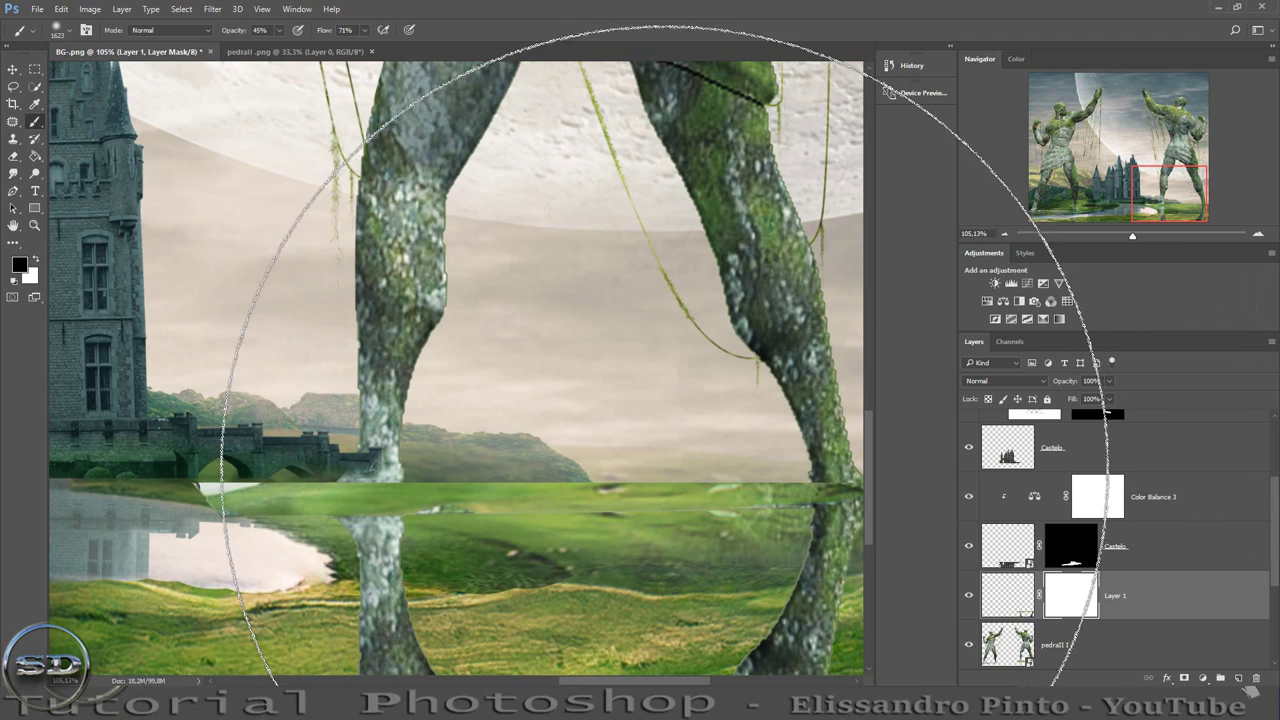
{"action": "left_click_drag", "start_coordinate": [660, 465], "coordinate": [619, 465]}
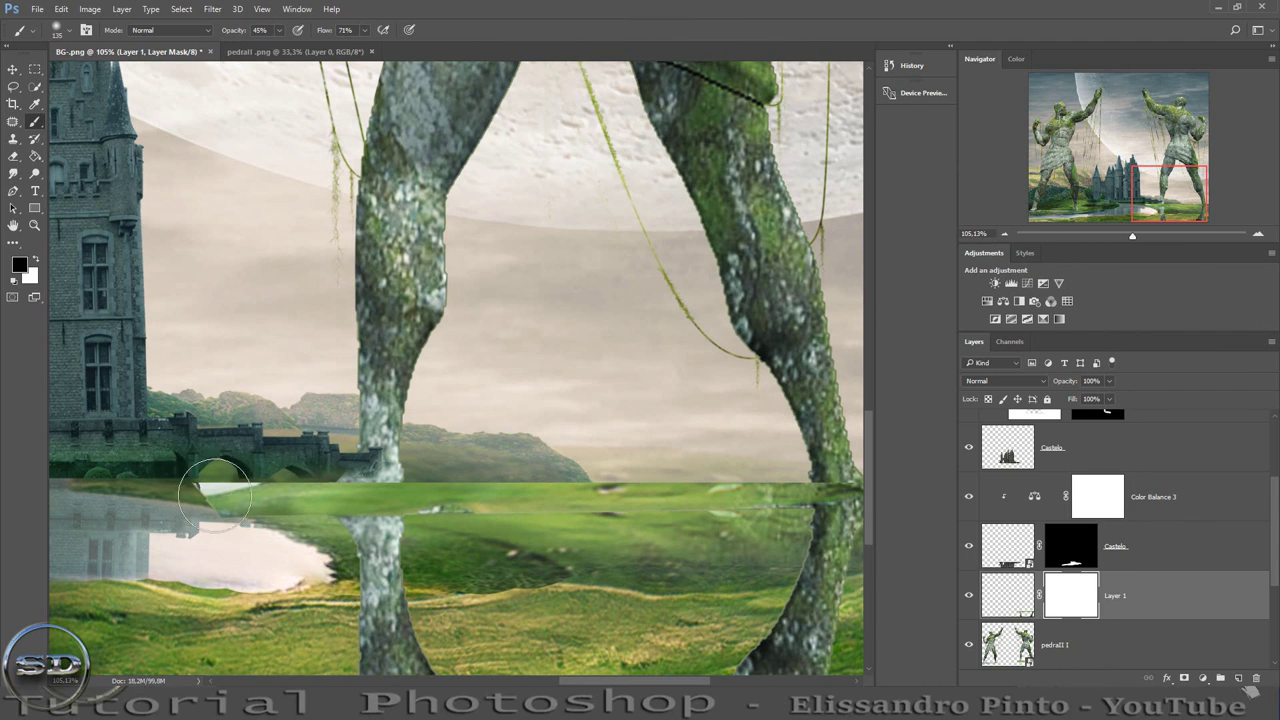
{"action": "left_click_drag", "start_coordinate": [388, 487], "coordinate": [330, 490]}
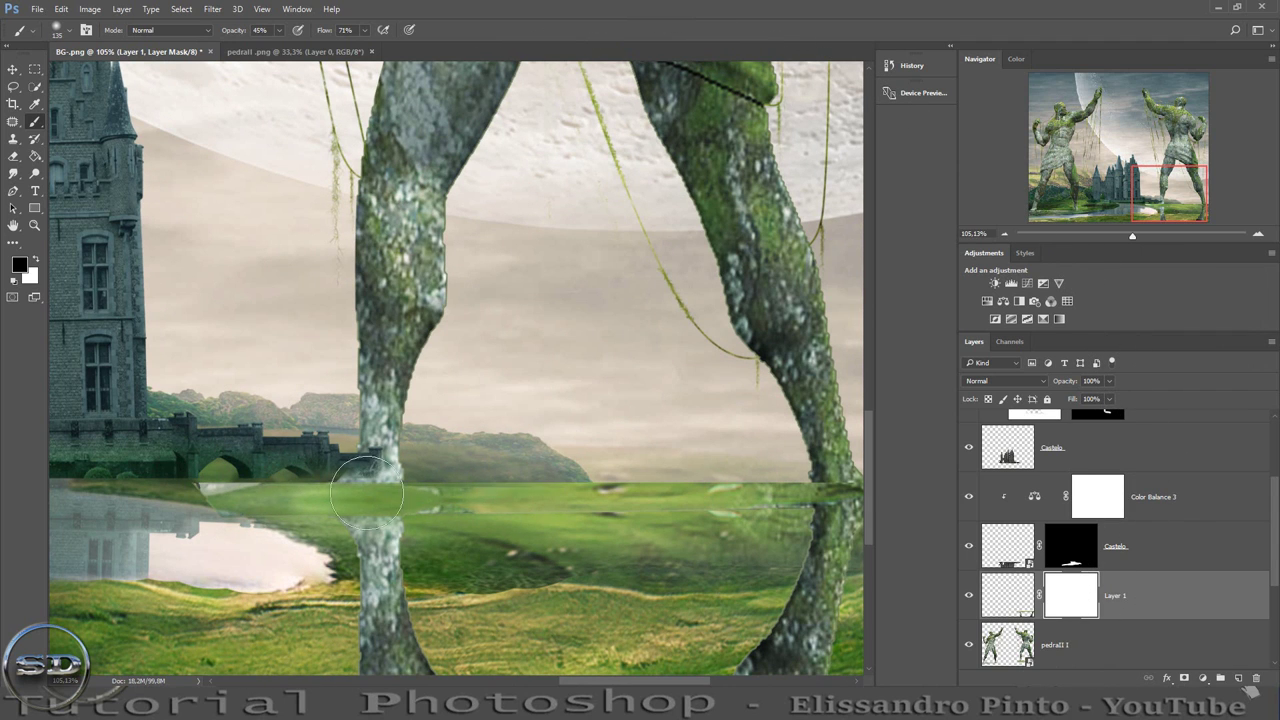
Paint along the horizon at 100% flow to soften the reflection's top edge.
{"action": "left_click", "coordinate": [967, 596]}
{"action": "left_click", "coordinate": [967, 596]}
{"action": "type", "text": "100"}
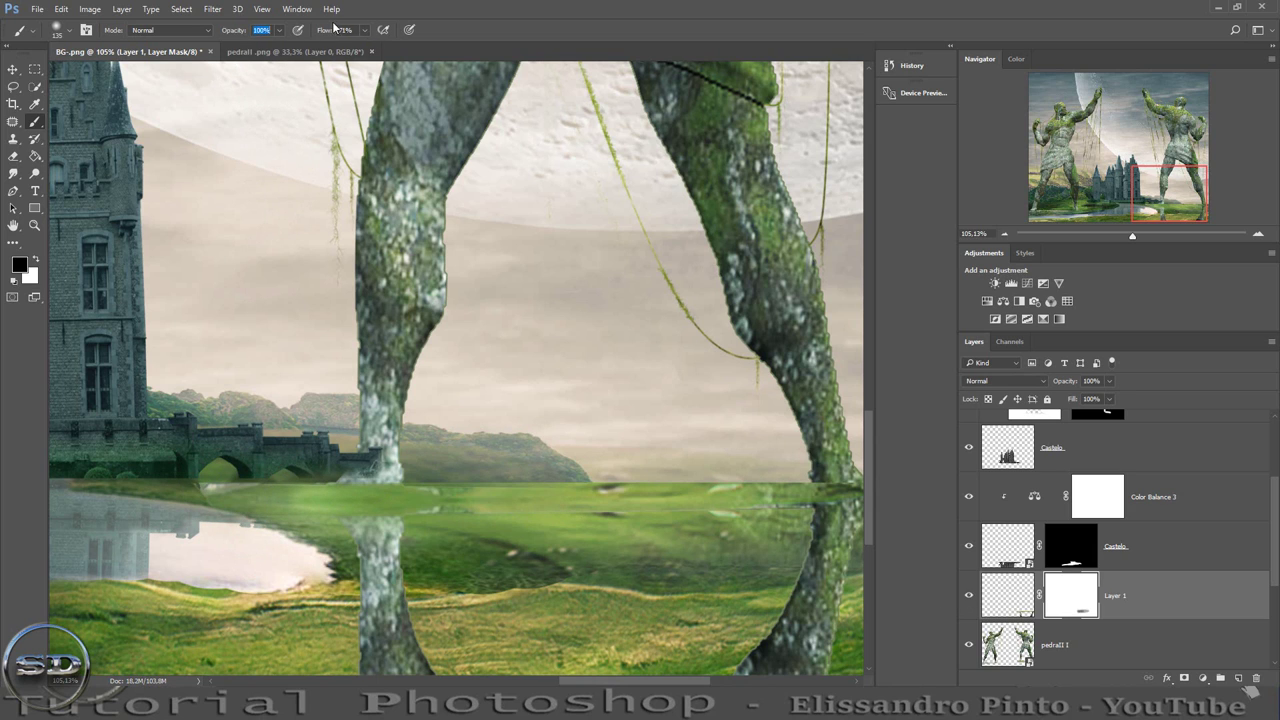
{"action": "left_click_drag", "start_coordinate": [329, 33], "coordinate": [358, 33]}
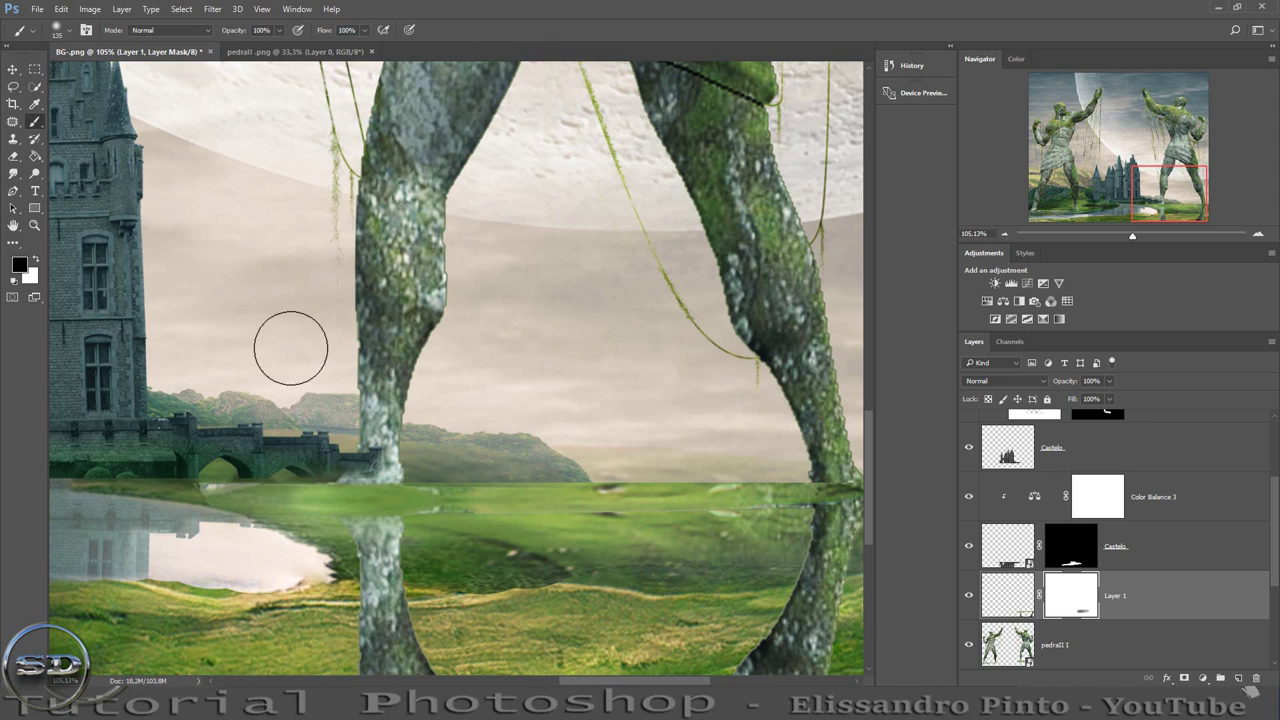
{"action": "left_click_drag", "start_coordinate": [174, 498], "coordinate": [162, 477]}
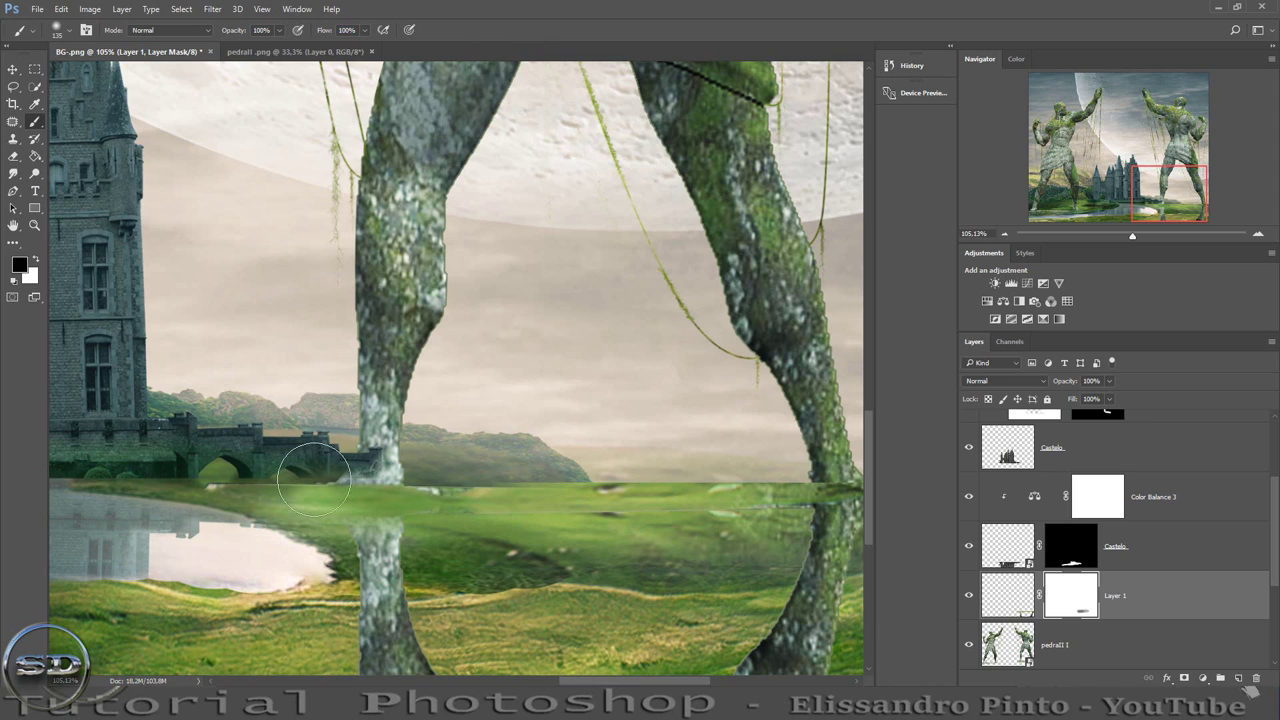
{"action": "mouse_move", "coordinate": [560, 455]}
{"action": "left_mouse_down"}
{"action": "mouse_move", "coordinate": [805, 470]}
{"action": "mouse_move", "coordinate": [835, 497]}
{"action": "left_mouse_up"}
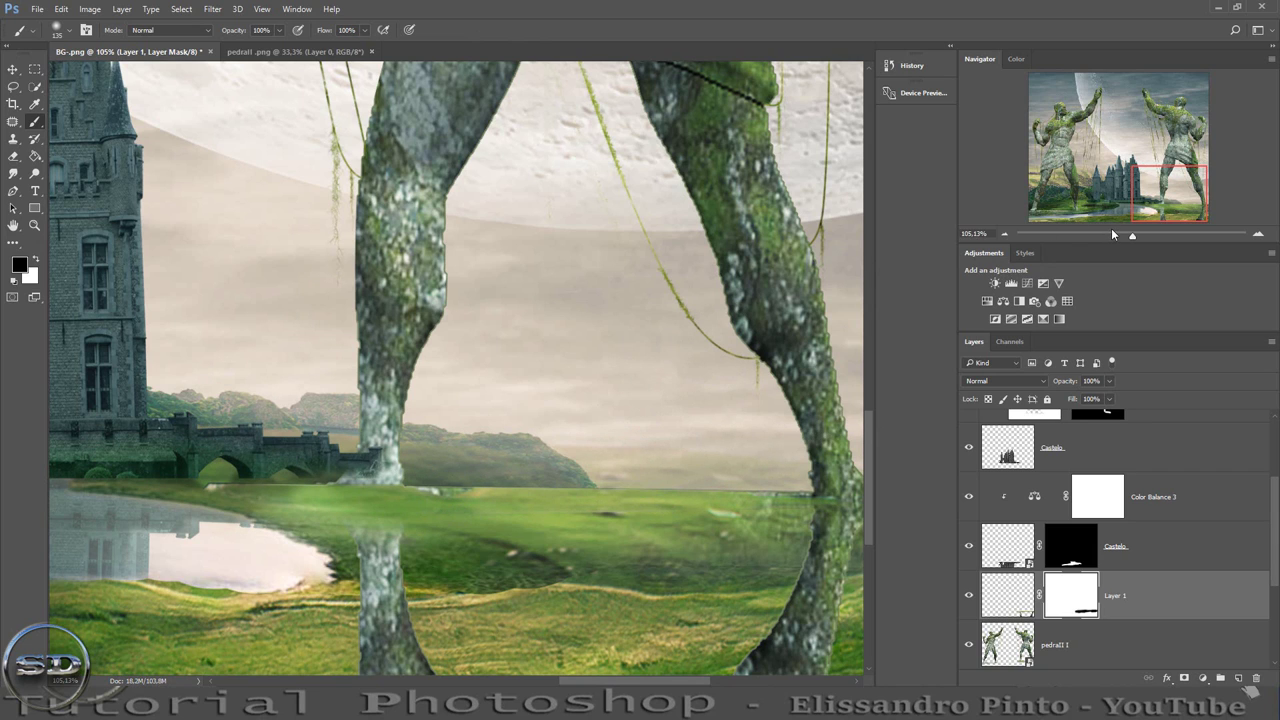
Toggle the reflection and pedrall 1 layers to compare, then move pedrall 1 up the stack.
{"action": "scroll", "coordinate": [1035, 583], "scroll_direction": "down", "scroll_amount": 2}
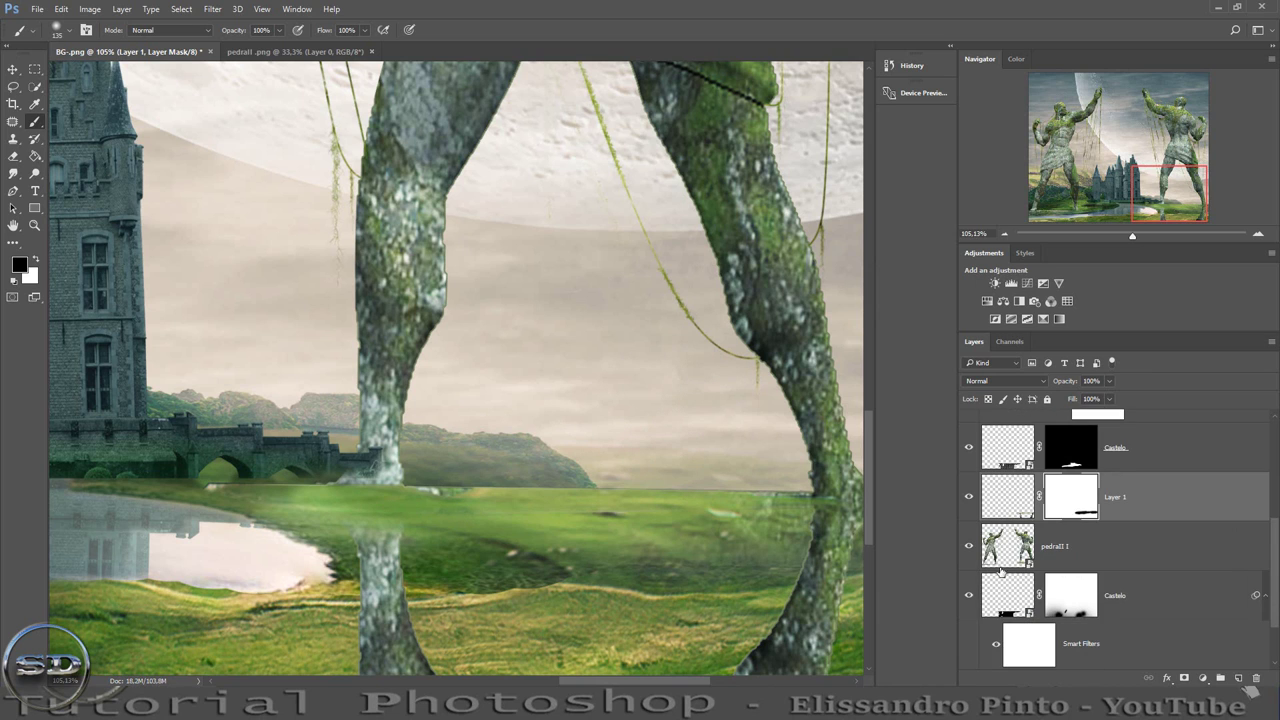
{"action": "left_click", "coordinate": [968, 497]}
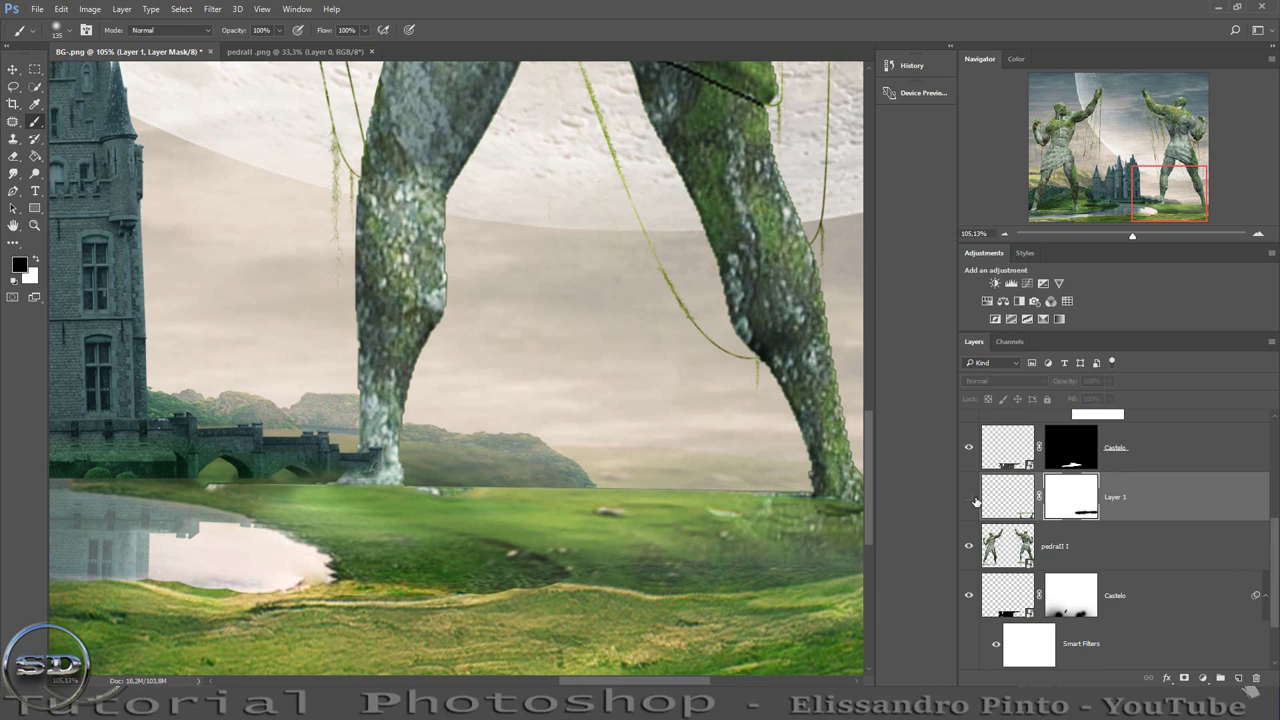
{"action": "left_click", "coordinate": [968, 548]}
{"action": "left_click", "coordinate": [968, 548]}
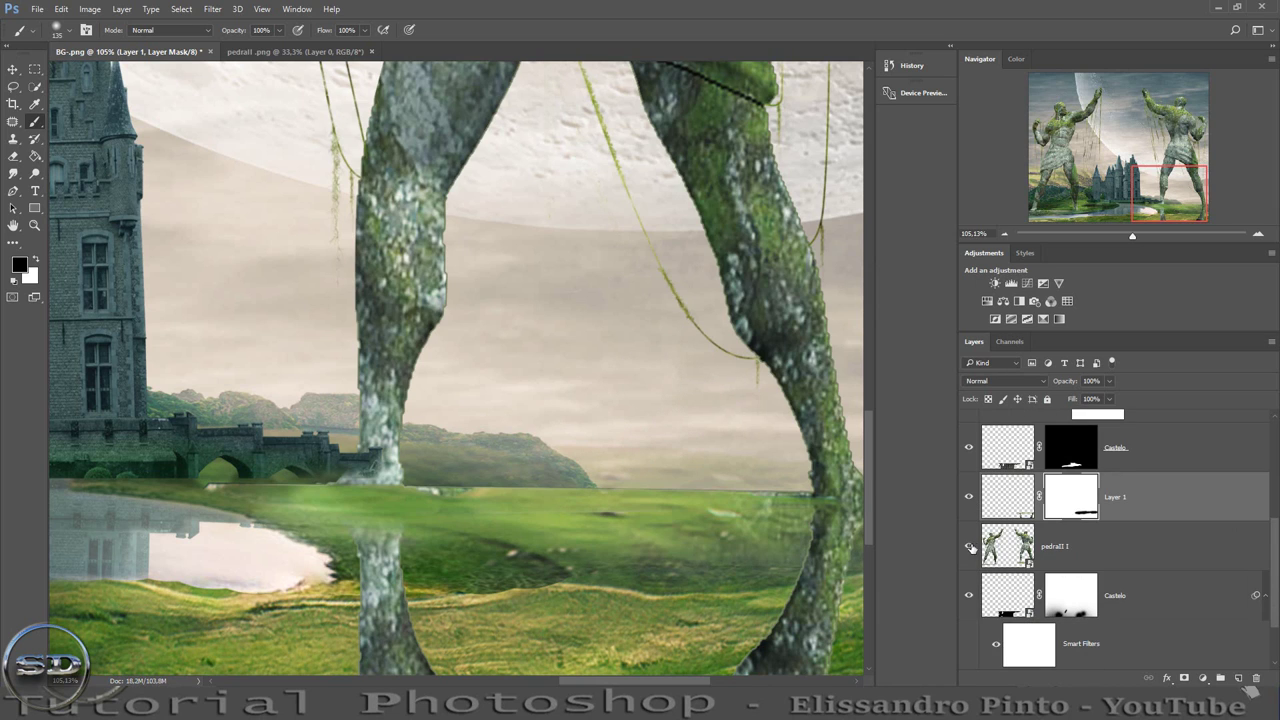
{"action": "left_click", "coordinate": [984, 548]}
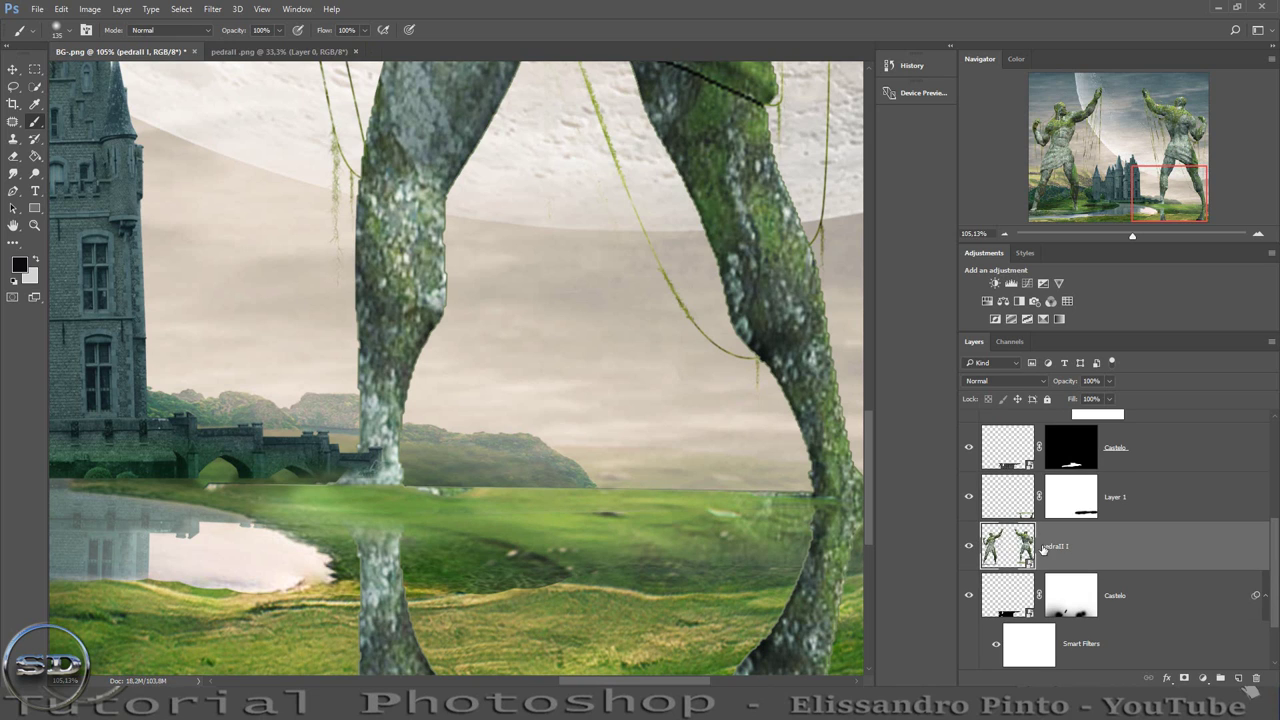
{"action": "left_click_drag", "start_coordinate": [1046, 549], "coordinate": [1050, 421]}
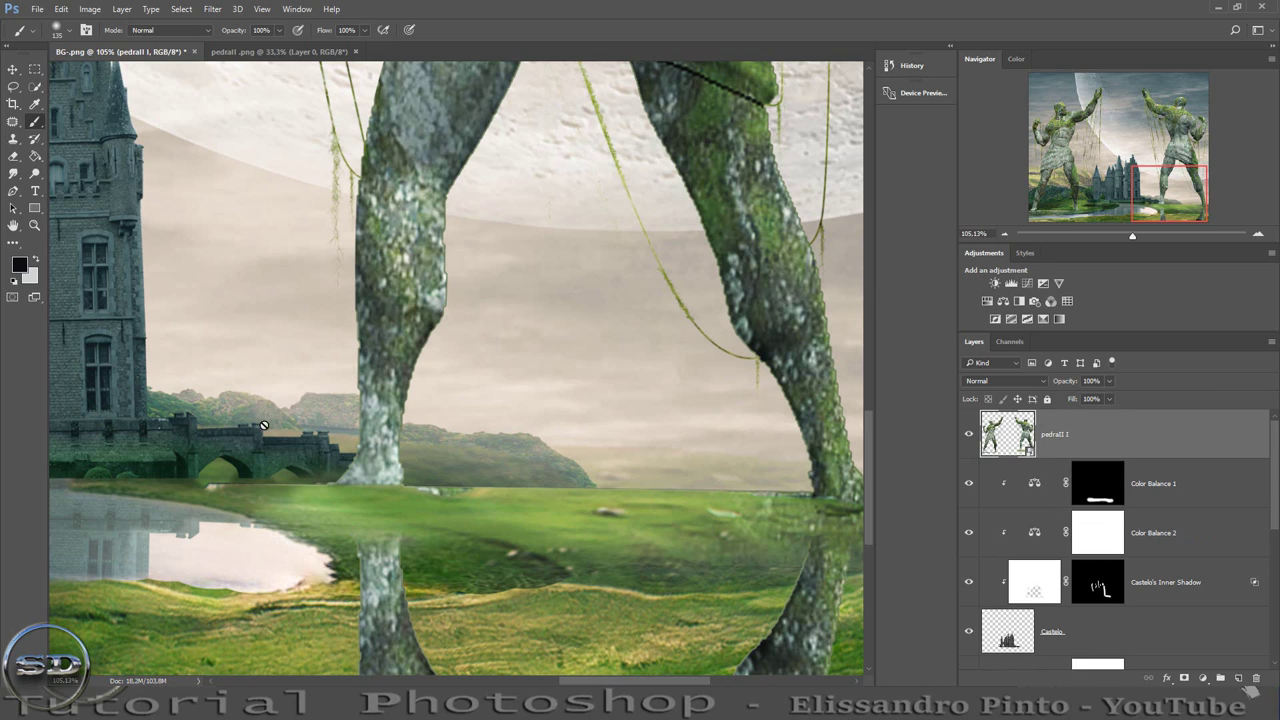
Drag Layer 1 to the top of the stack, above pedrall 1.
{"action": "left_click_drag", "start_coordinate": [1131, 238], "coordinate": [1113, 237]}
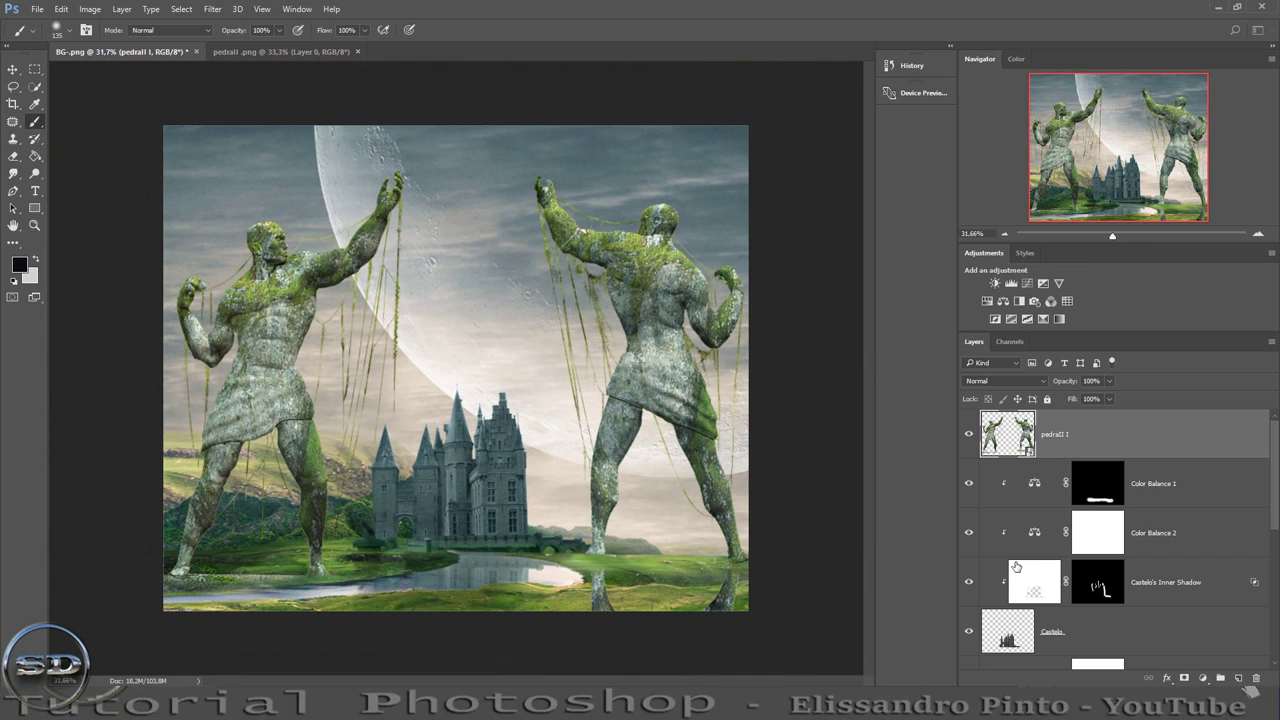
{"action": "scroll", "coordinate": [1018, 562], "scroll_direction": "down", "scroll_amount": 2}
{"action": "scroll", "coordinate": [1018, 562], "scroll_direction": "down", "scroll_amount": 1}
{"action": "scroll", "coordinate": [1018, 562], "scroll_direction": "down", "scroll_amount": 1}
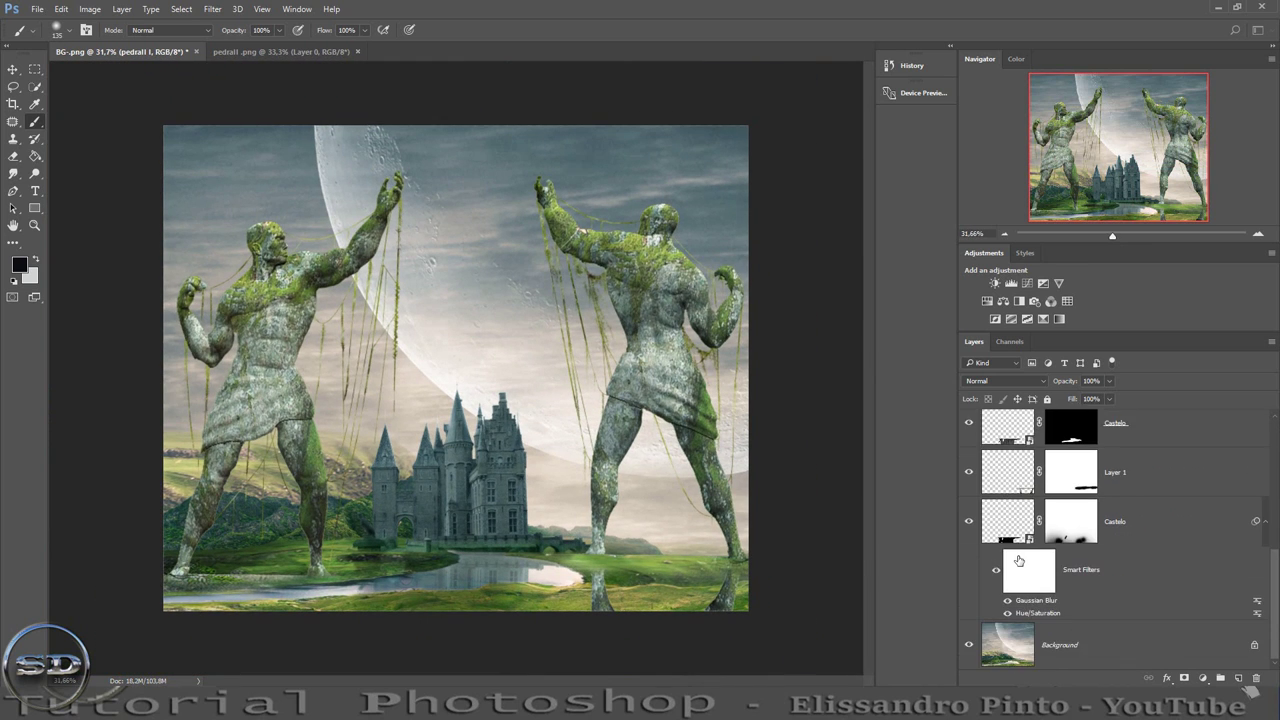
{"action": "scroll", "coordinate": [1018, 562], "scroll_direction": "down", "scroll_amount": 1}
{"action": "scroll", "coordinate": [1018, 562], "scroll_direction": "up", "scroll_amount": 1}
{"action": "left_click", "coordinate": [1094, 562]}
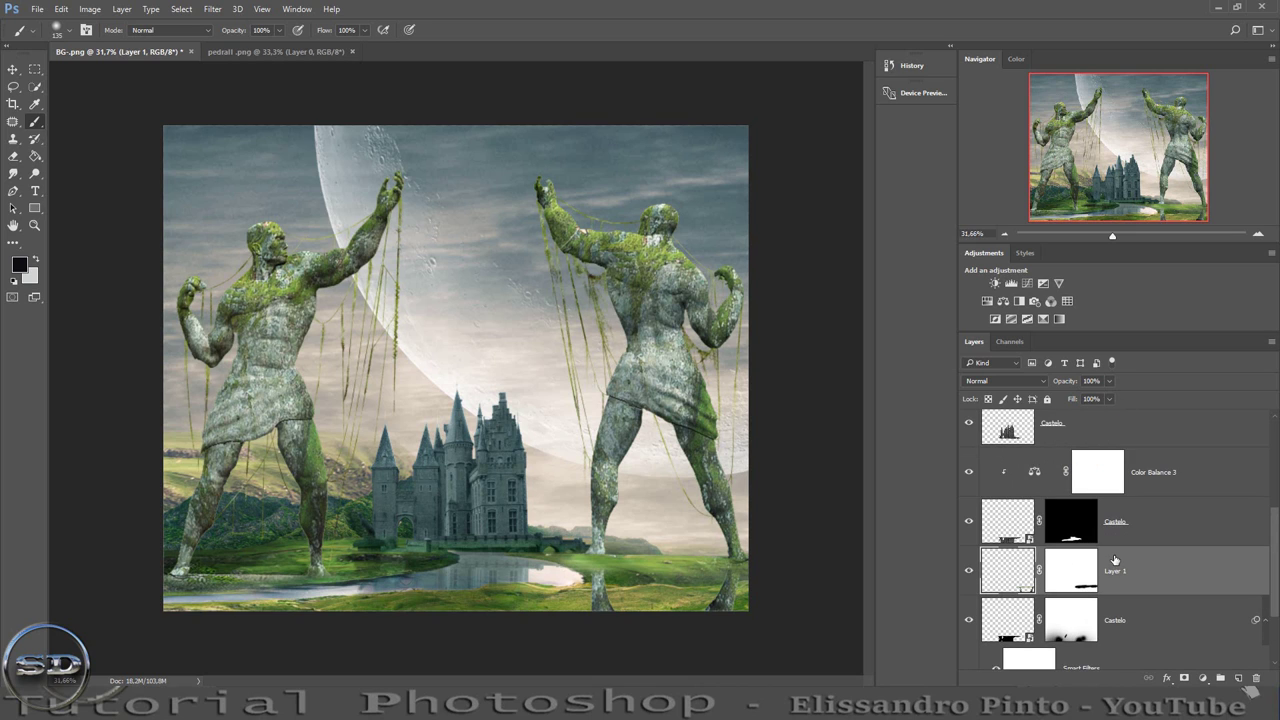
{"action": "mouse_move", "coordinate": [1115, 562]}
{"action": "left_mouse_down"}
{"action": "mouse_move", "coordinate": [1081, 400]}
{"action": "mouse_move", "coordinate": [1077, 410]}
{"action": "left_mouse_up"}
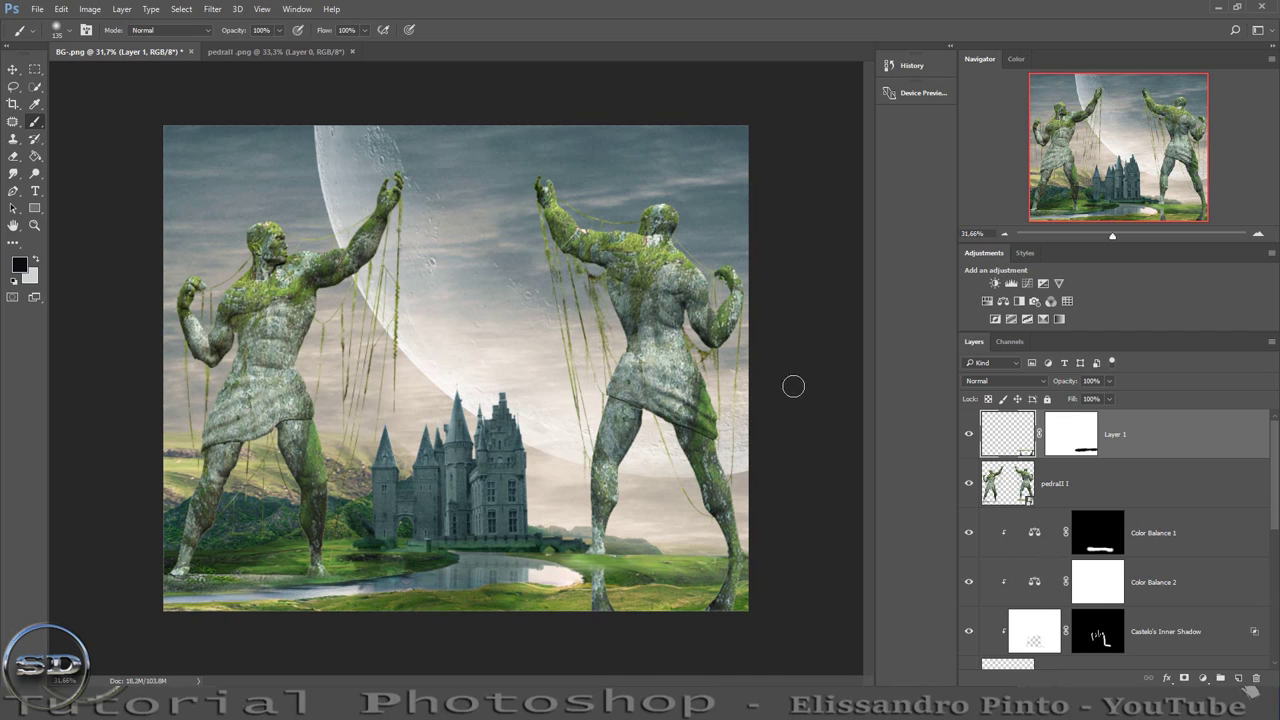
Nudge Layer 1 up about 17 px, then start a Distort transform on it.
{"action": "left_click", "coordinate": [13, 69]}
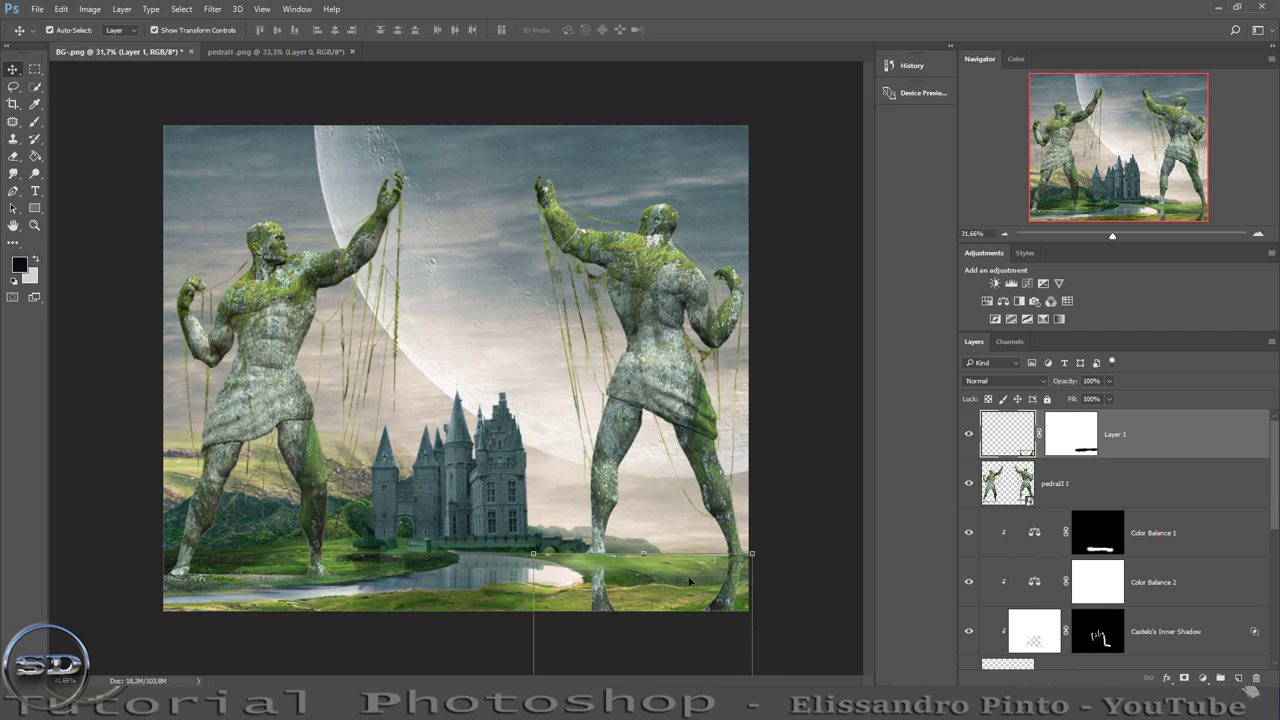
{"action": "left_click_drag", "start_coordinate": [689, 580], "coordinate": [687, 565]}
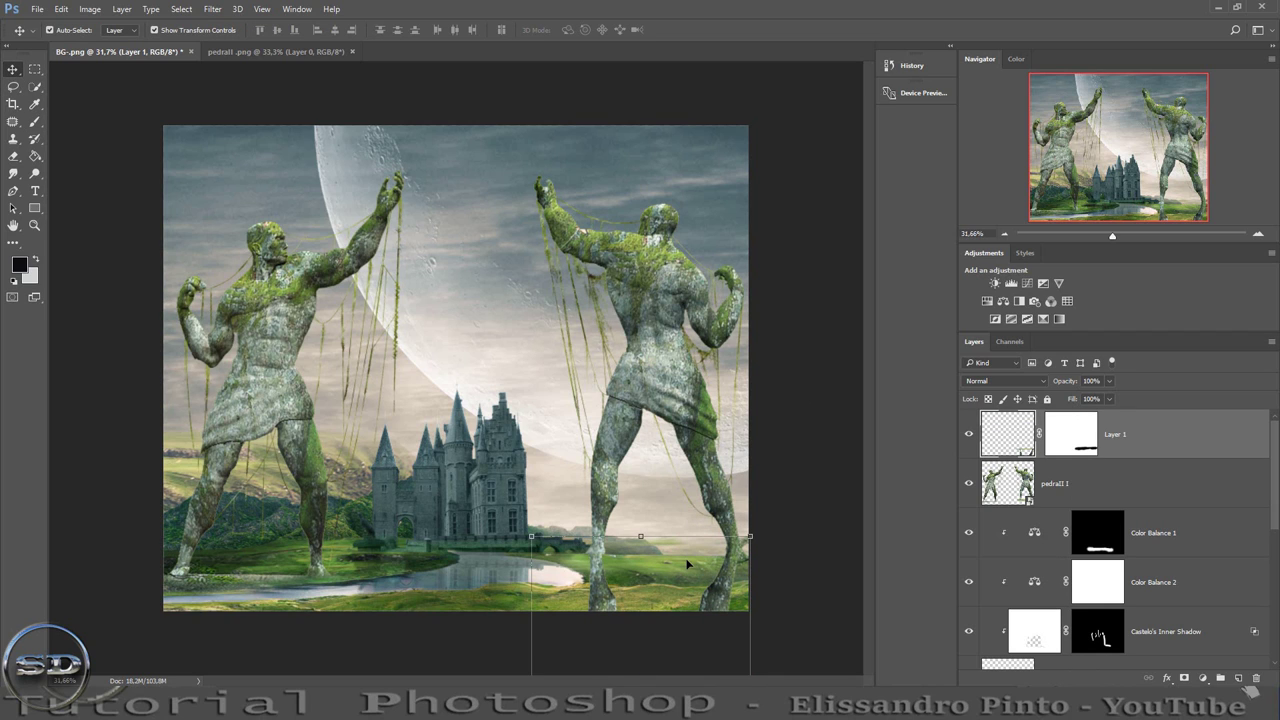
{"action": "left_click", "coordinate": [61, 9]}
{"action": "mouse_move", "coordinate": [88, 370]}
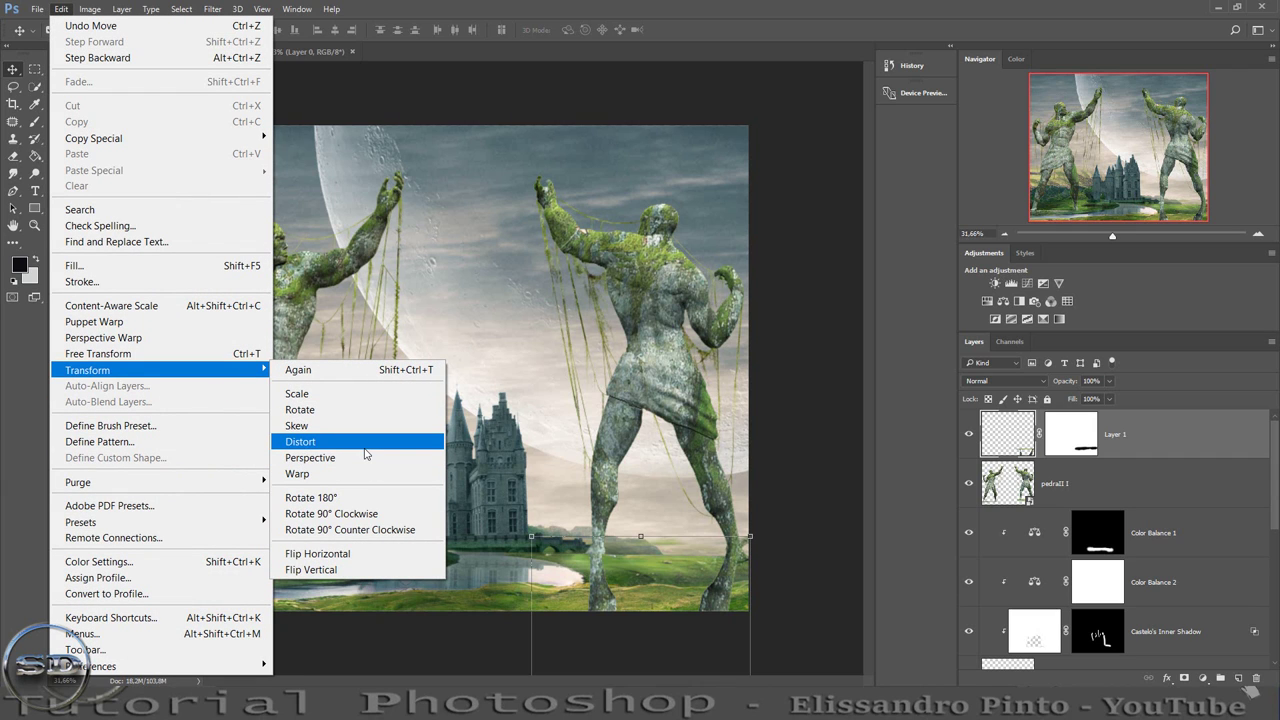
{"action": "left_click", "coordinate": [365, 448]}
Try pulling Layer 1's distort corners near the statues' feet, then cancel the distortion.
{"action": "left_click_drag", "start_coordinate": [1122, 237], "coordinate": [1140, 237]}
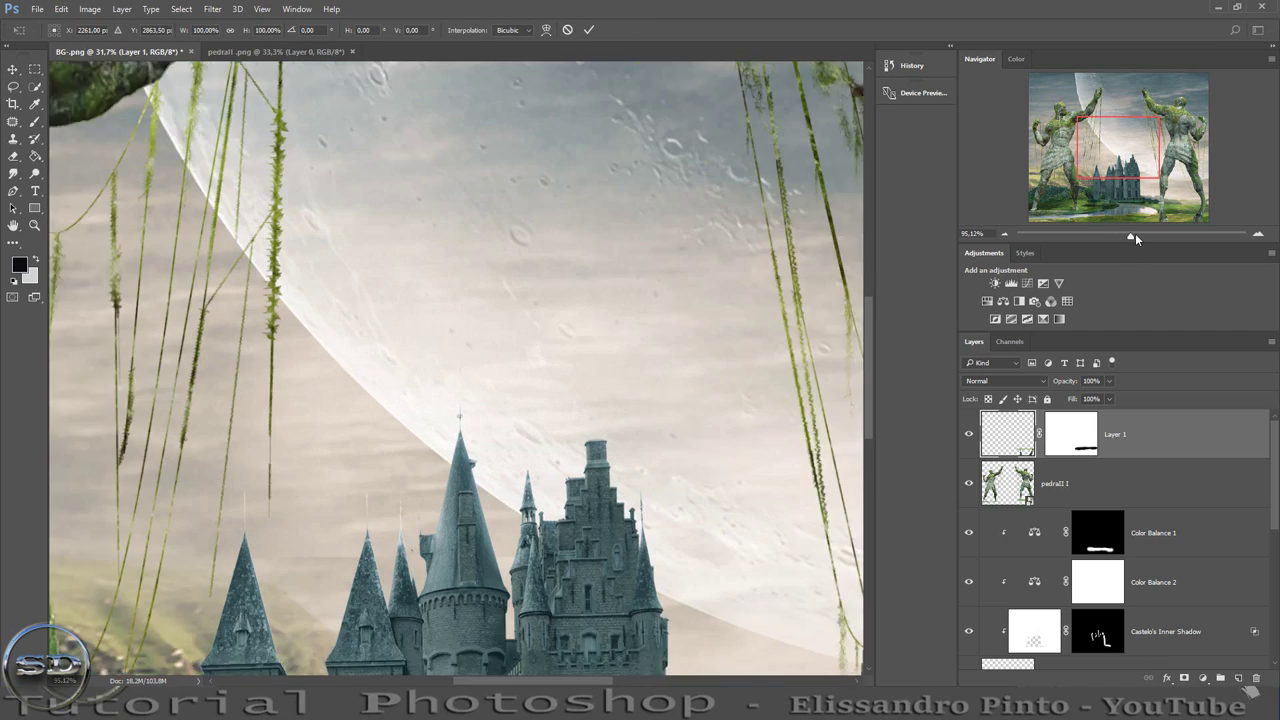
{"action": "left_click_drag", "start_coordinate": [1126, 158], "coordinate": [1192, 207]}
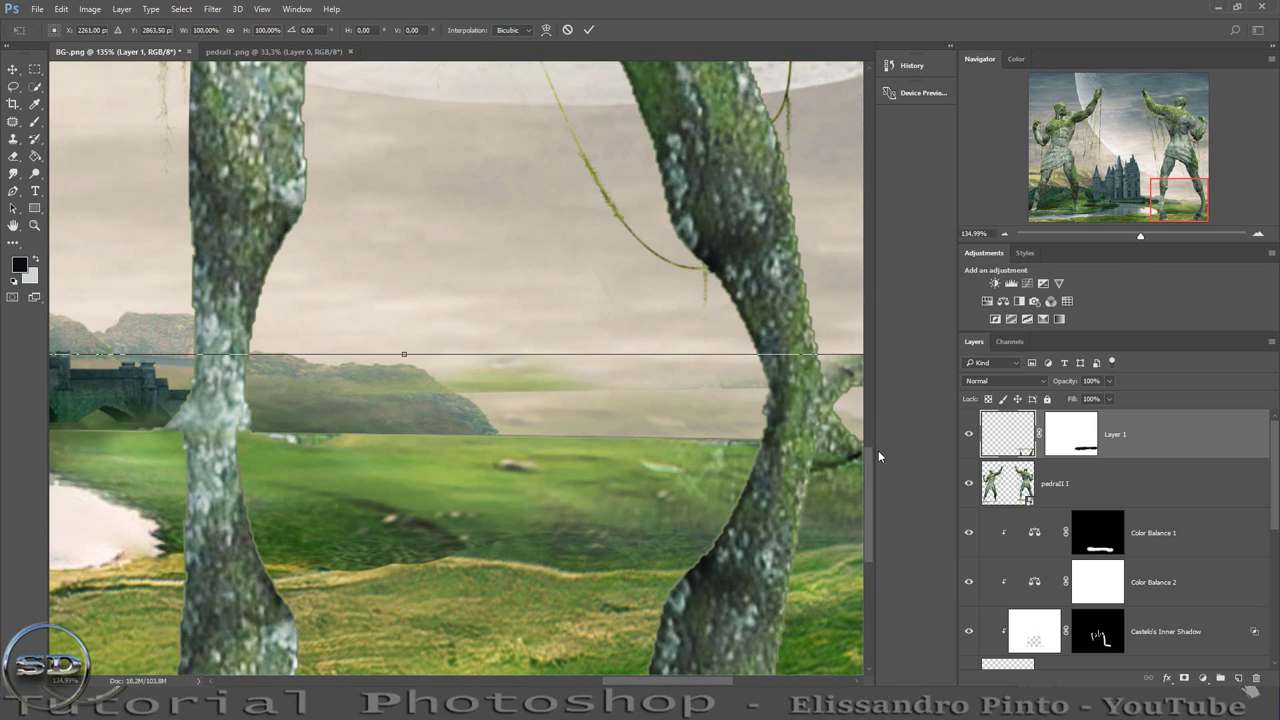
{"action": "left_click_drag", "start_coordinate": [668, 682], "coordinate": [700, 682]}
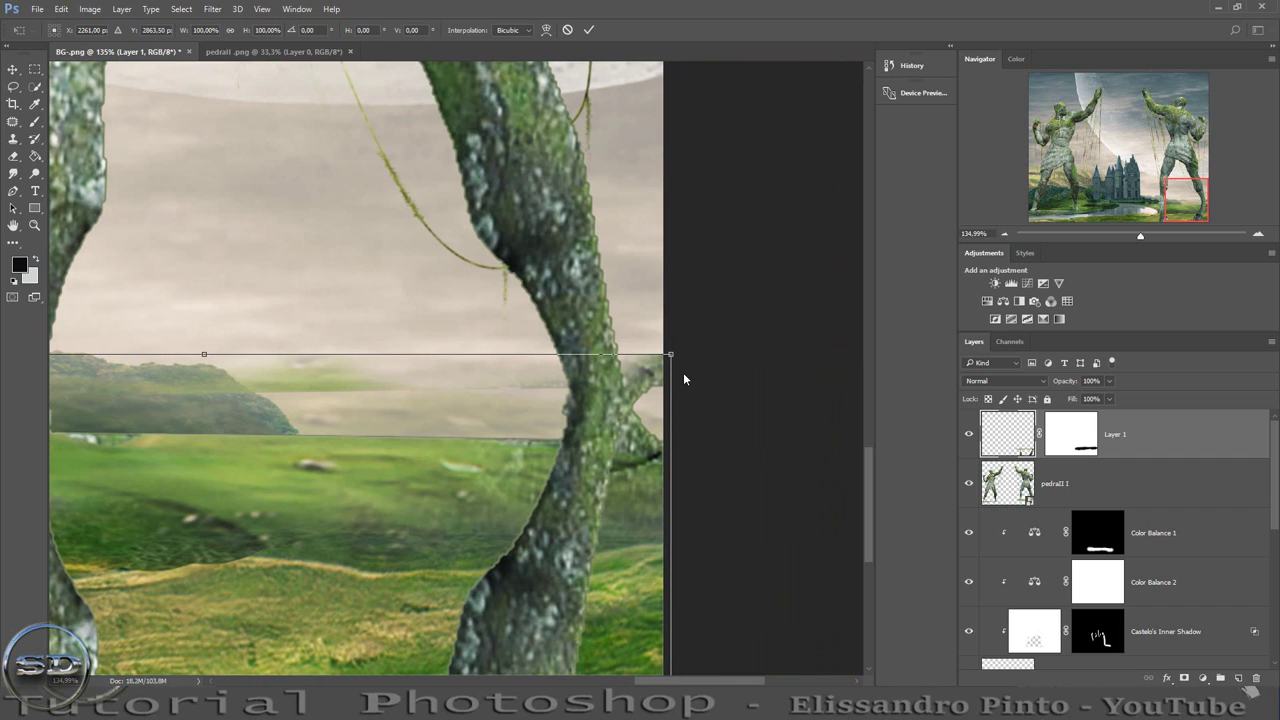
{"action": "left_click_drag", "start_coordinate": [670, 356], "coordinate": [674, 434]}
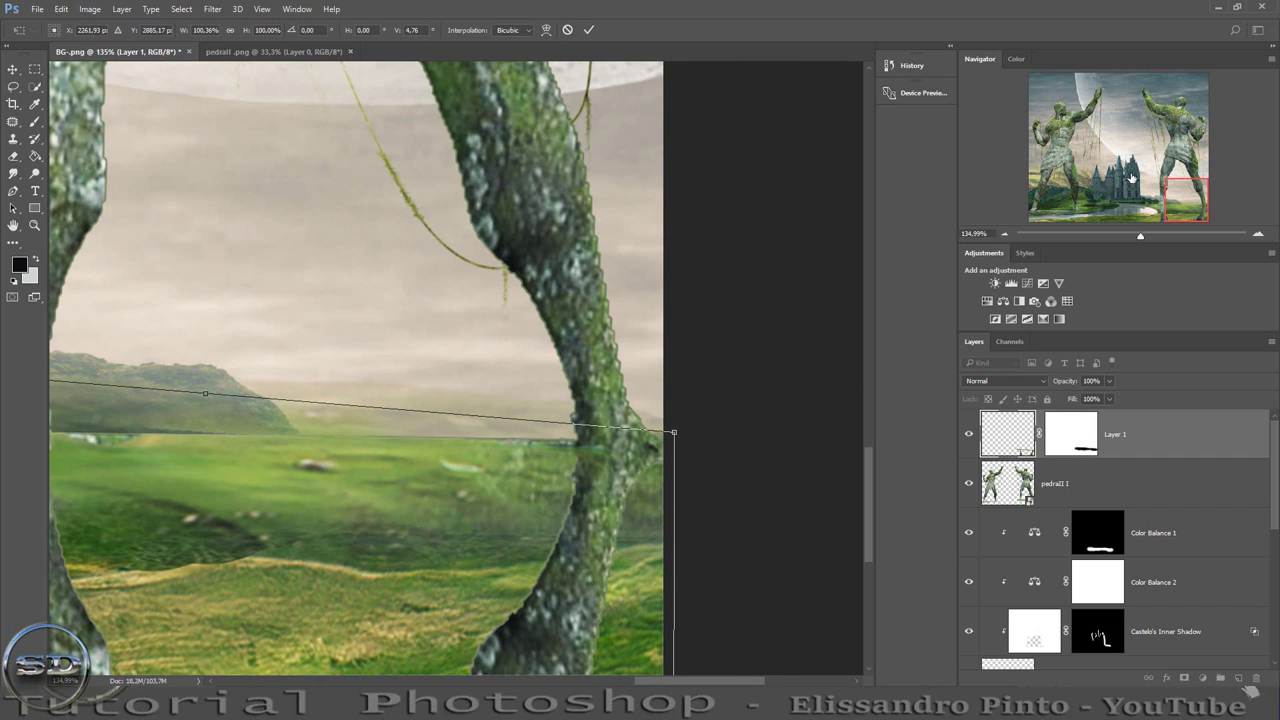
{"action": "left_click_drag", "start_coordinate": [1170, 183], "coordinate": [1158, 187]}
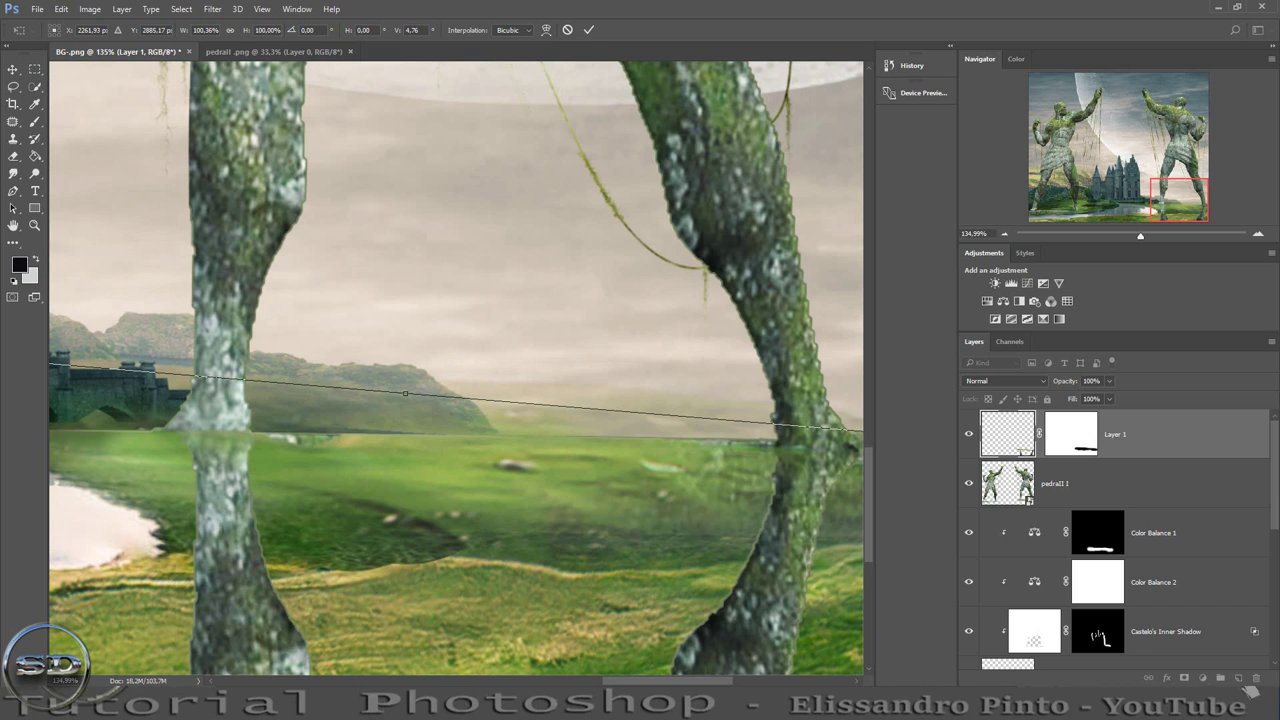
{"action": "left_click_drag", "start_coordinate": [612, 682], "coordinate": [480, 682]}
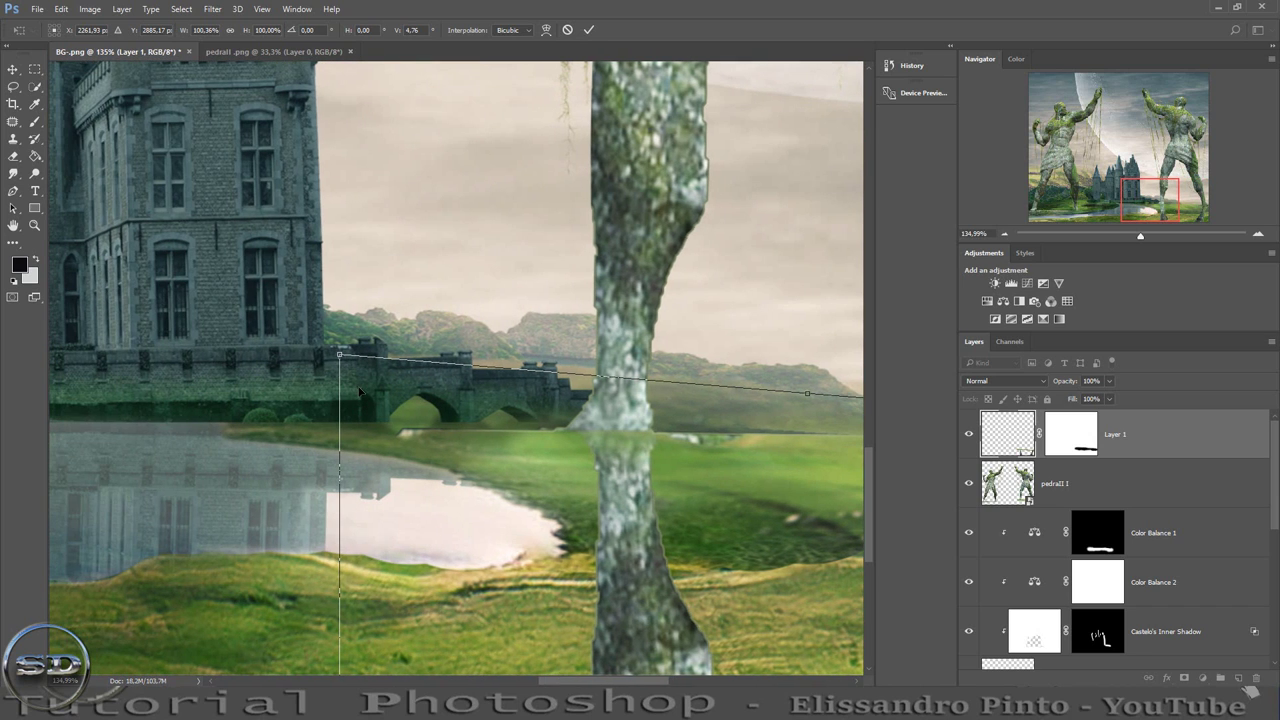
{"action": "left_click_drag", "start_coordinate": [340, 355], "coordinate": [320, 358]}
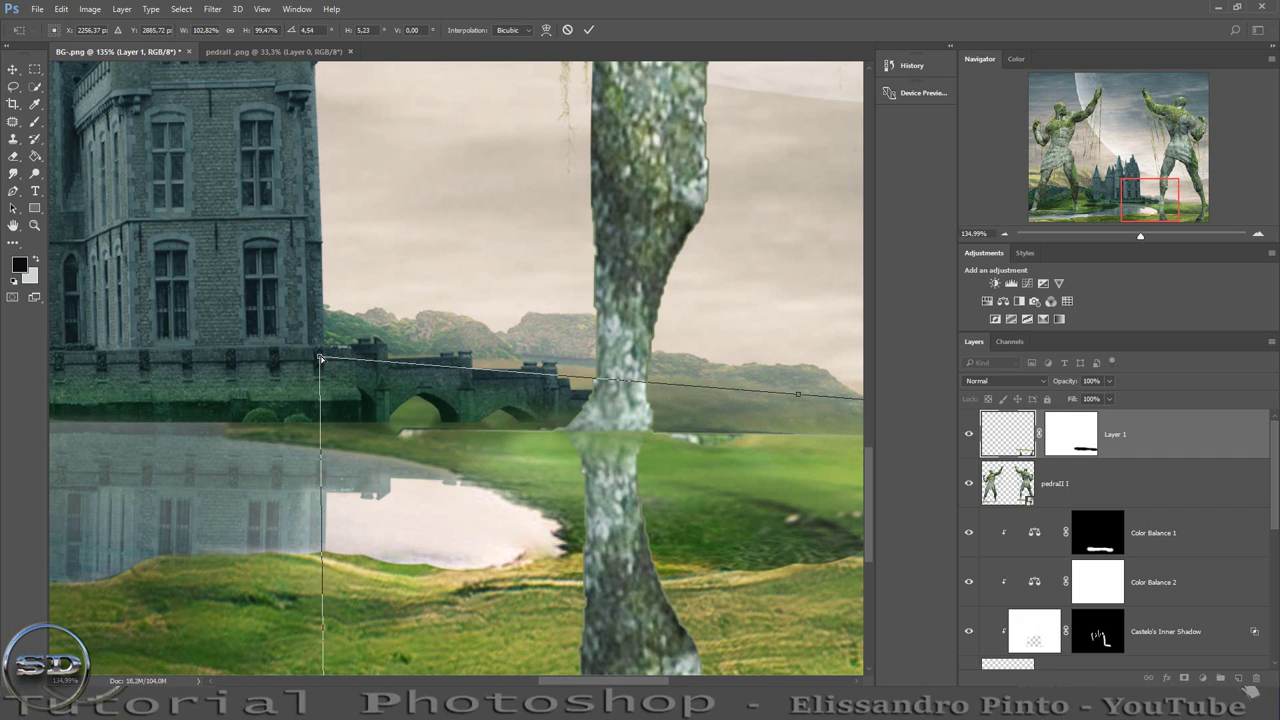
{"action": "left_click", "coordinate": [567, 30]}
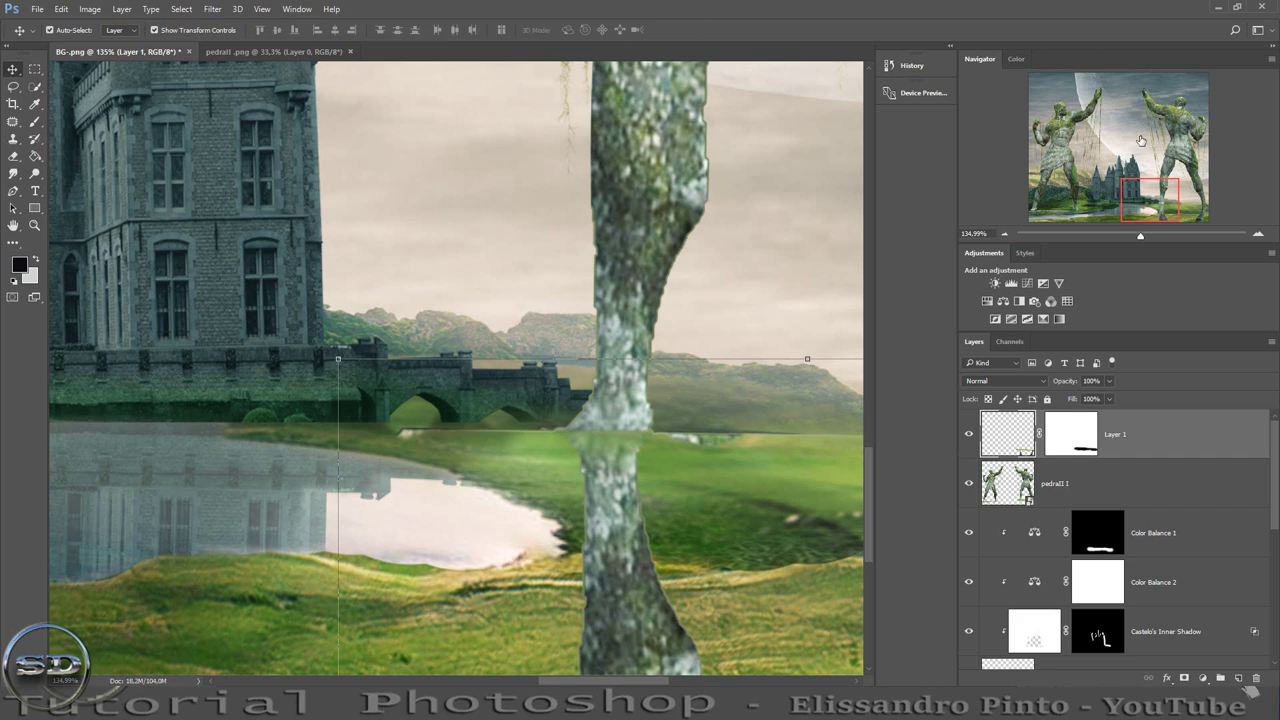
Toggle Layer 1 to compare, switch between its mask and pixels, and zoom out to the full image.
{"action": "left_click_drag", "start_coordinate": [1135, 190], "coordinate": [1175, 190]}
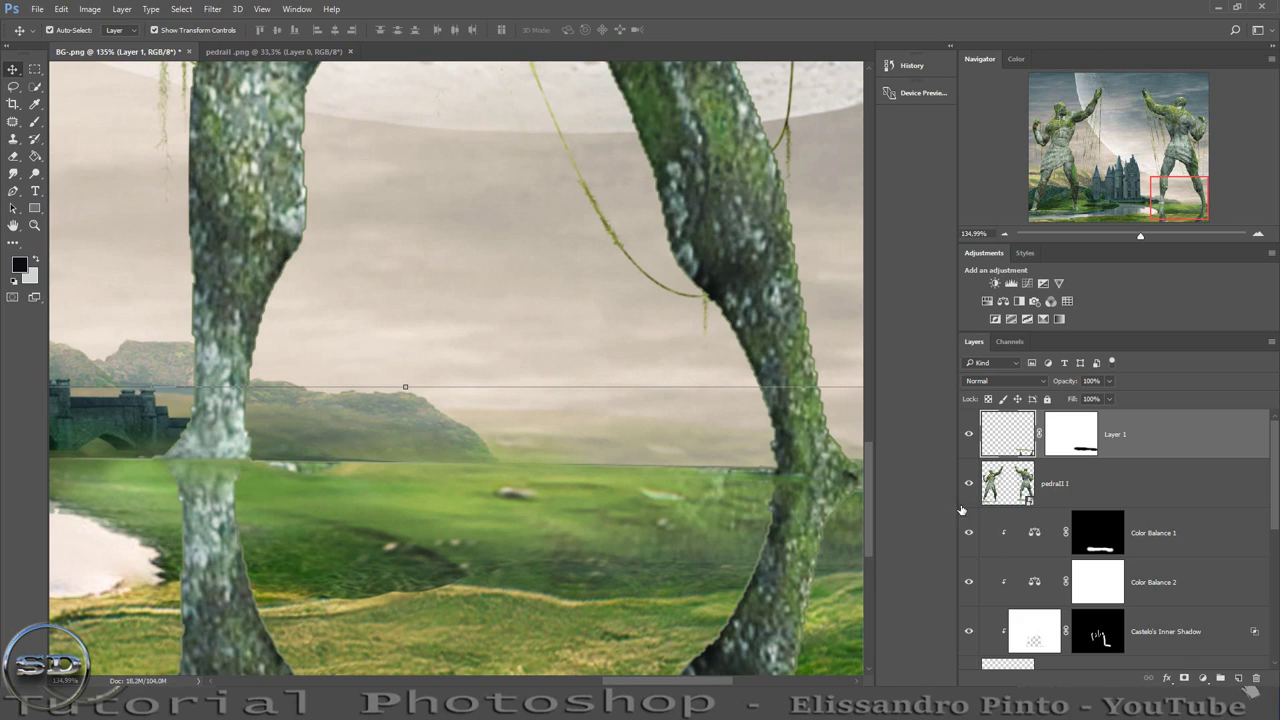
{"action": "left_click", "coordinate": [968, 435]}
{"action": "left_click", "coordinate": [968, 436]}
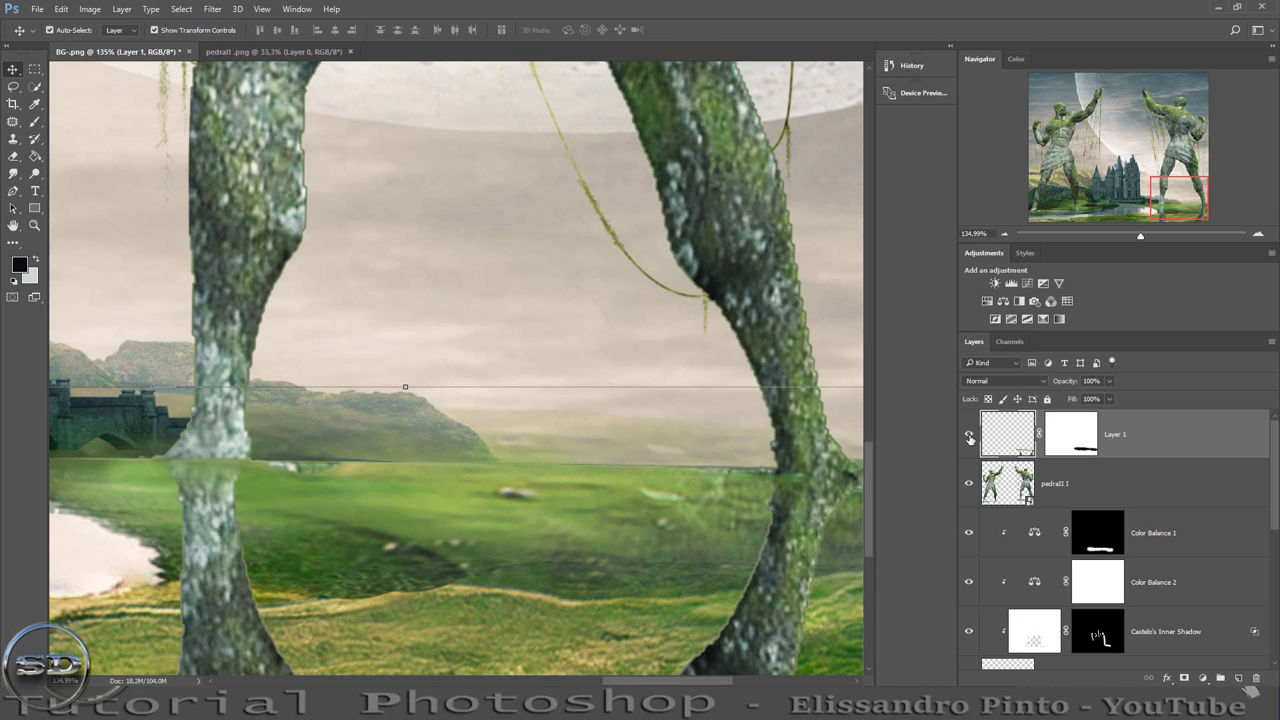
{"action": "left_click", "coordinate": [1070, 434]}
{"action": "left_click", "coordinate": [34, 121]}
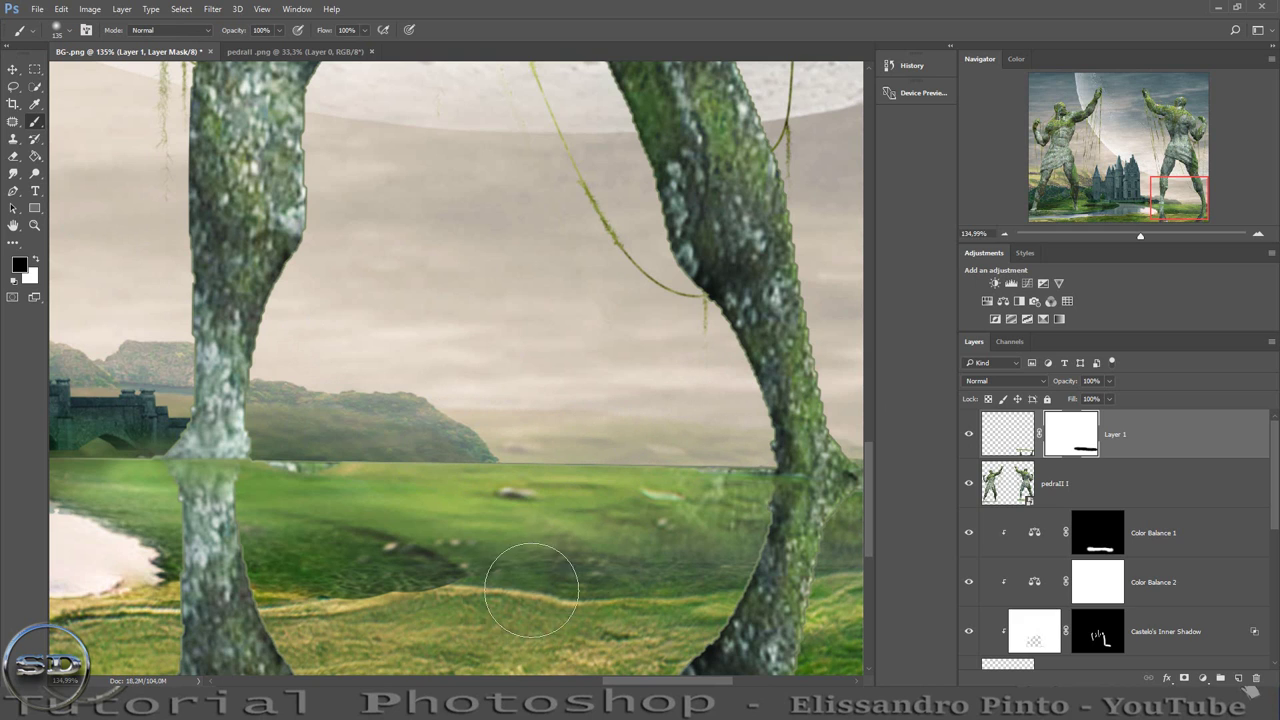
{"action": "scroll", "coordinate": [531, 590], "scroll_direction": "right", "scroll_amount": 5}
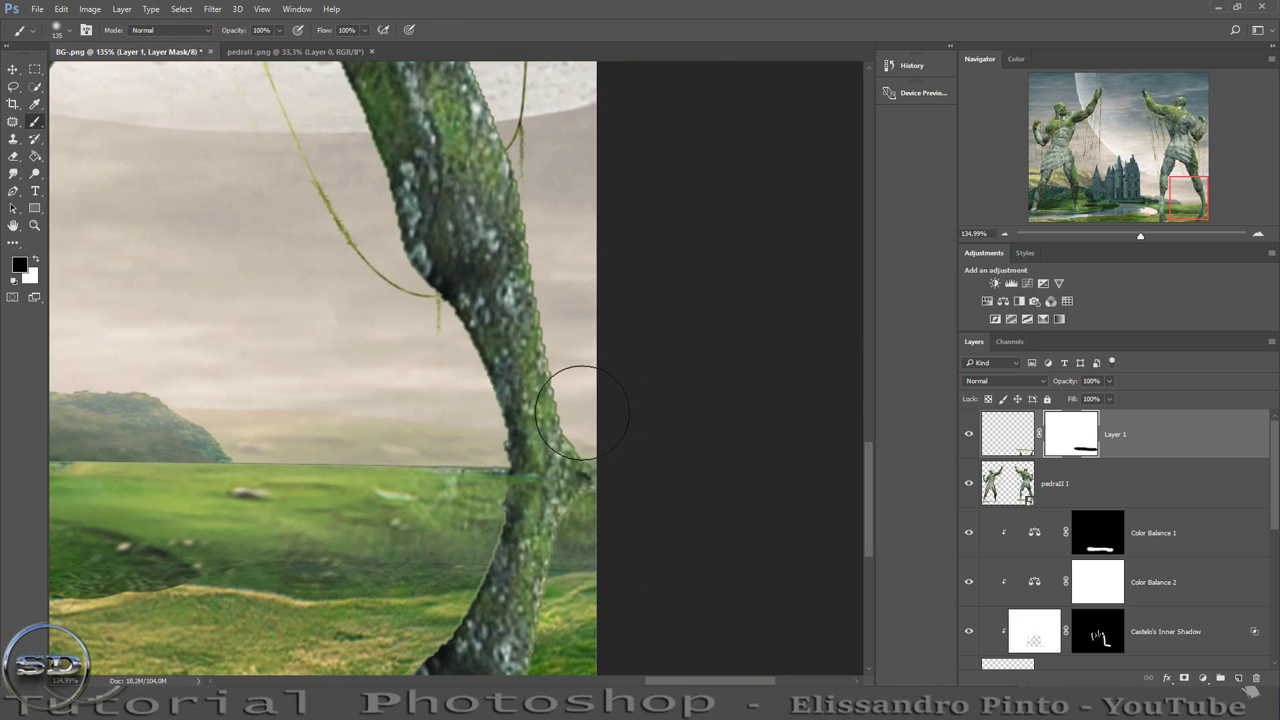
{"action": "left_click", "coordinate": [1019, 454]}
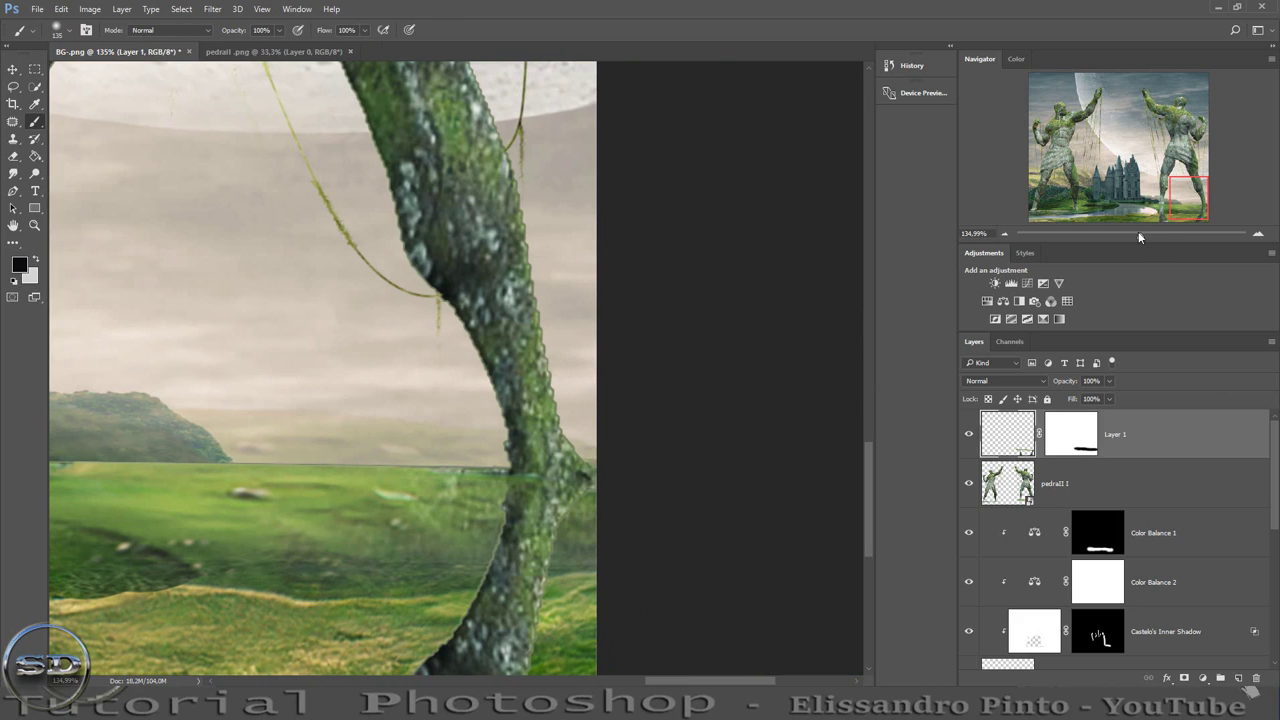
{"action": "left_click_drag", "start_coordinate": [1139, 236], "coordinate": [1111, 236]}
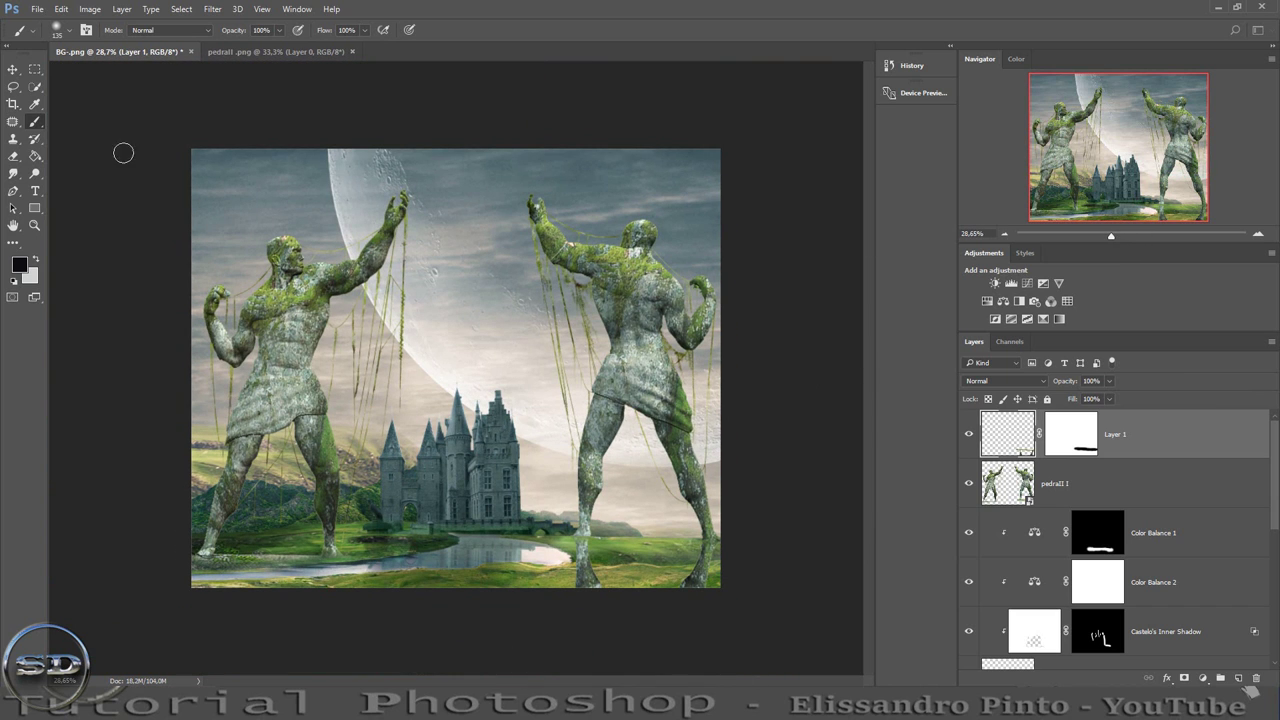
Turn Layer 1 black with Hue/Saturation Lightness -100.
{"action": "left_click", "coordinate": [90, 9]}
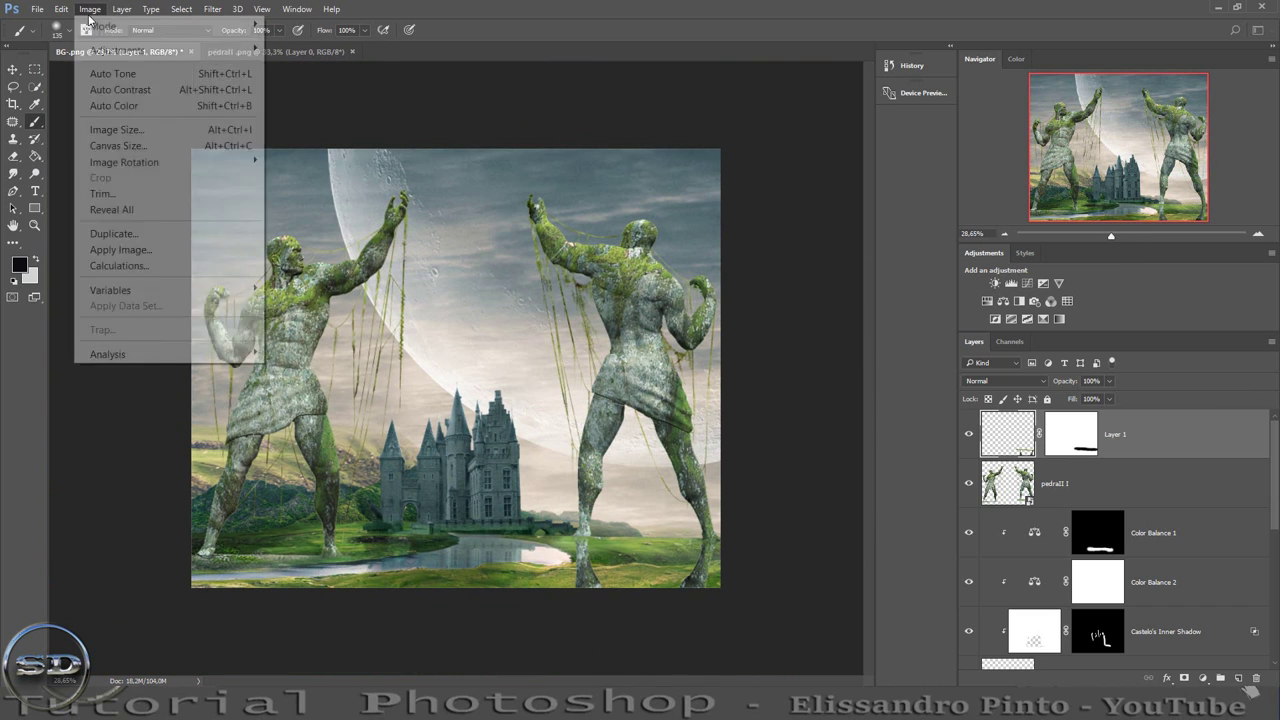
{"action": "mouse_move", "coordinate": [117, 50]}
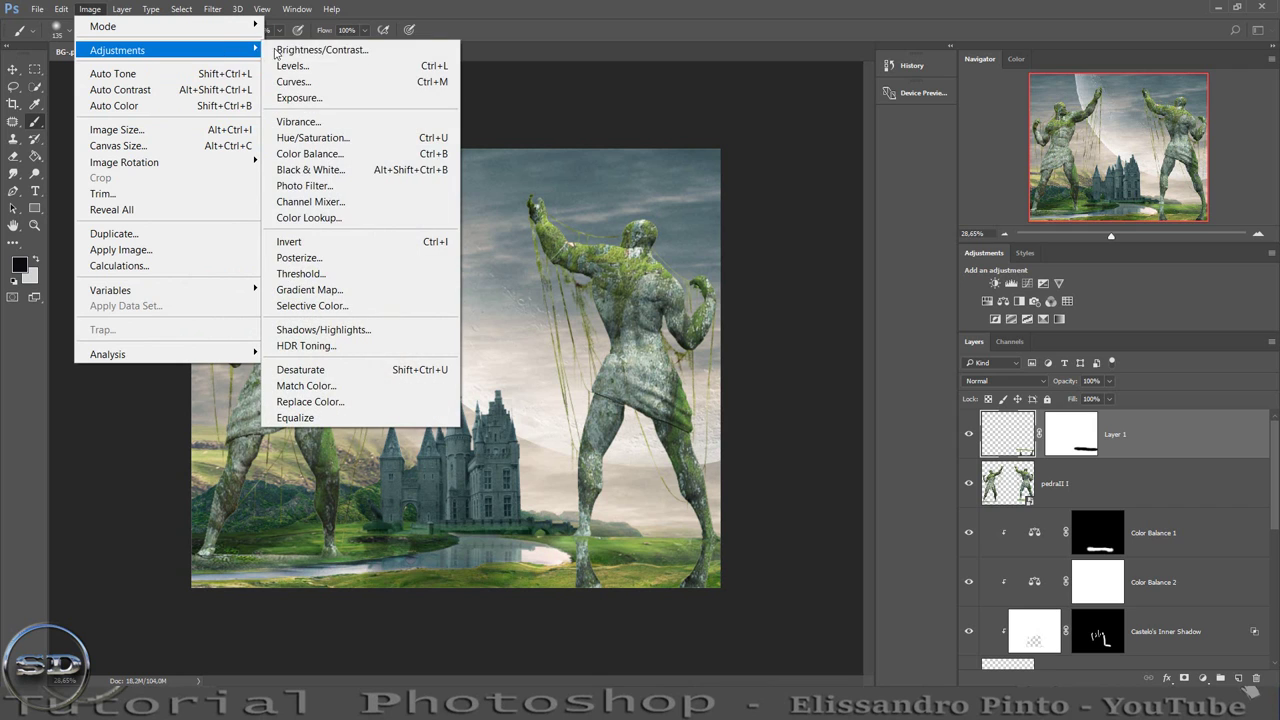
{"action": "left_click", "coordinate": [312, 137]}
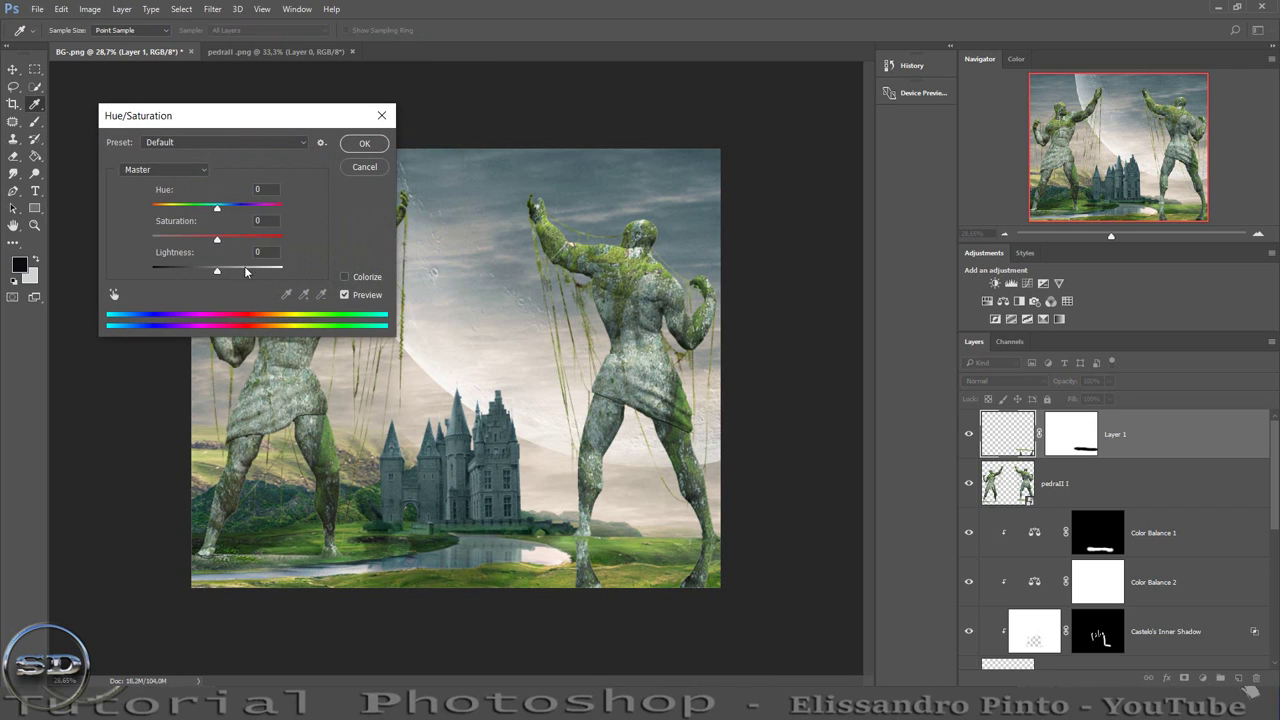
{"action": "left_click_drag", "start_coordinate": [217, 272], "coordinate": [111, 276]}
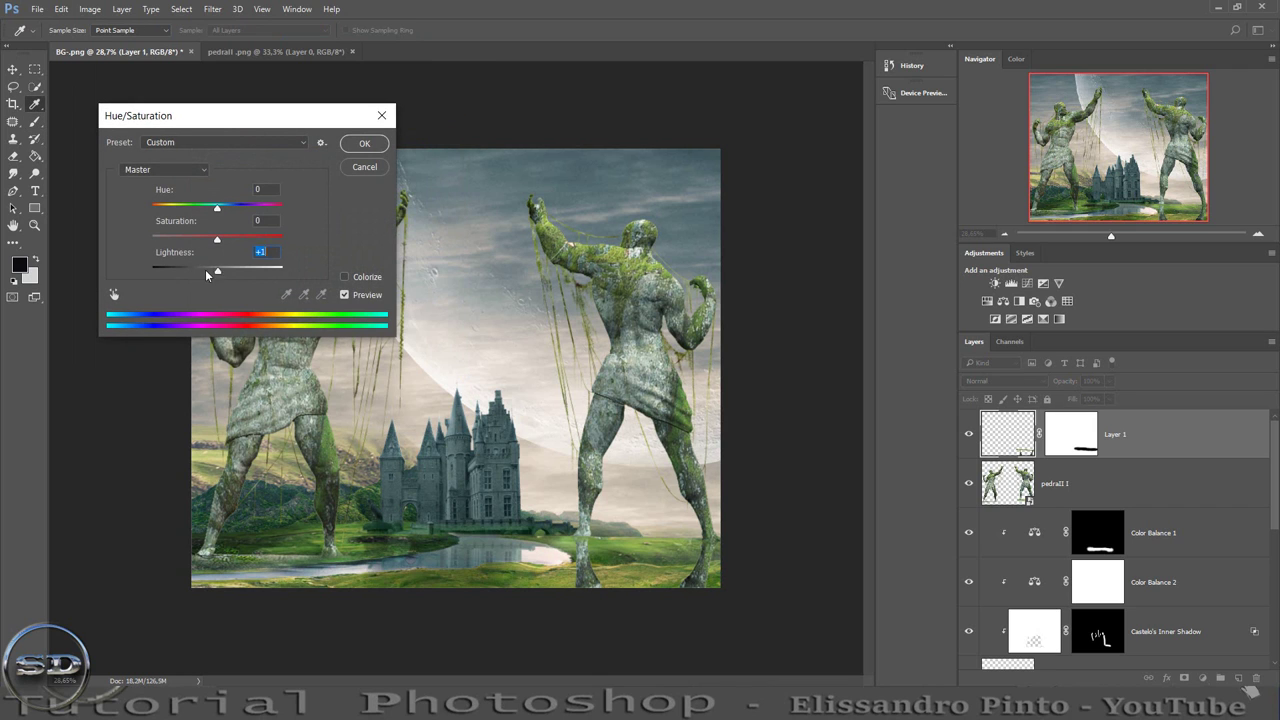
{"action": "left_click", "coordinate": [364, 144]}
Soften Layer 1 with Gaussian Blur and lower its opacity to 23%.
{"action": "left_click", "coordinate": [212, 9]}
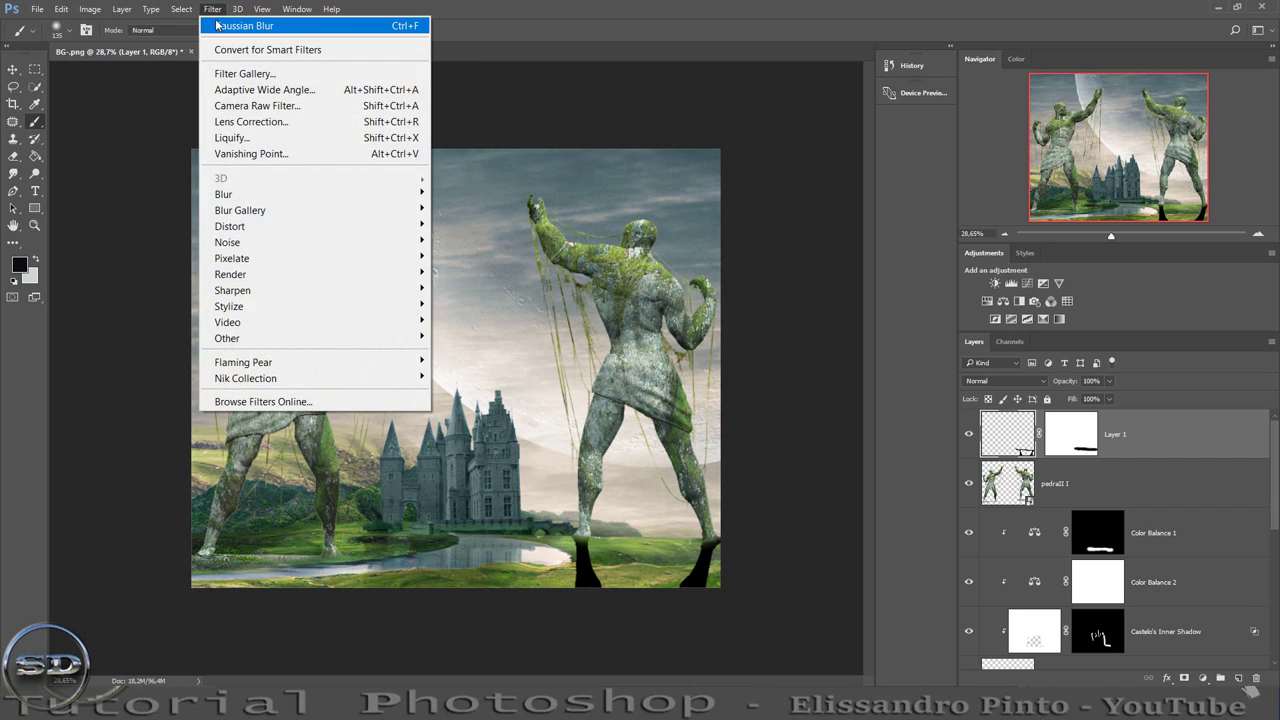
{"action": "left_click", "coordinate": [216, 25]}
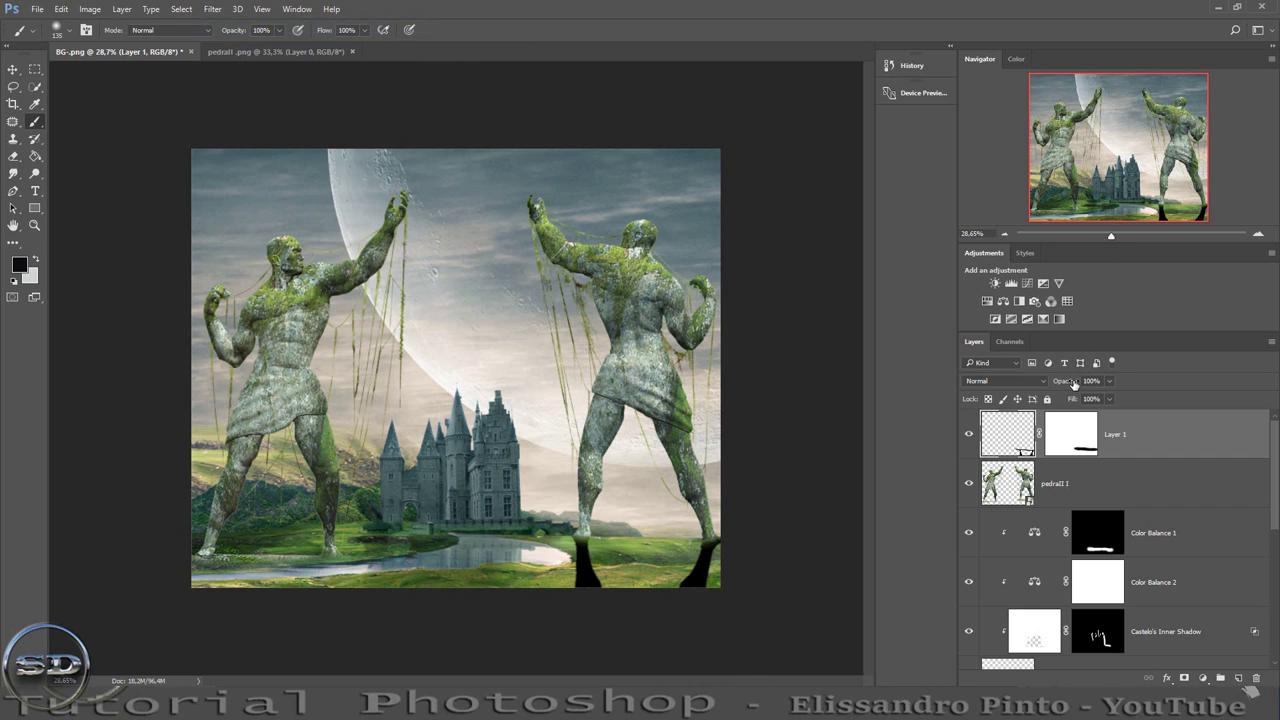
{"action": "left_click_drag", "start_coordinate": [1072, 383], "coordinate": [1021, 387]}
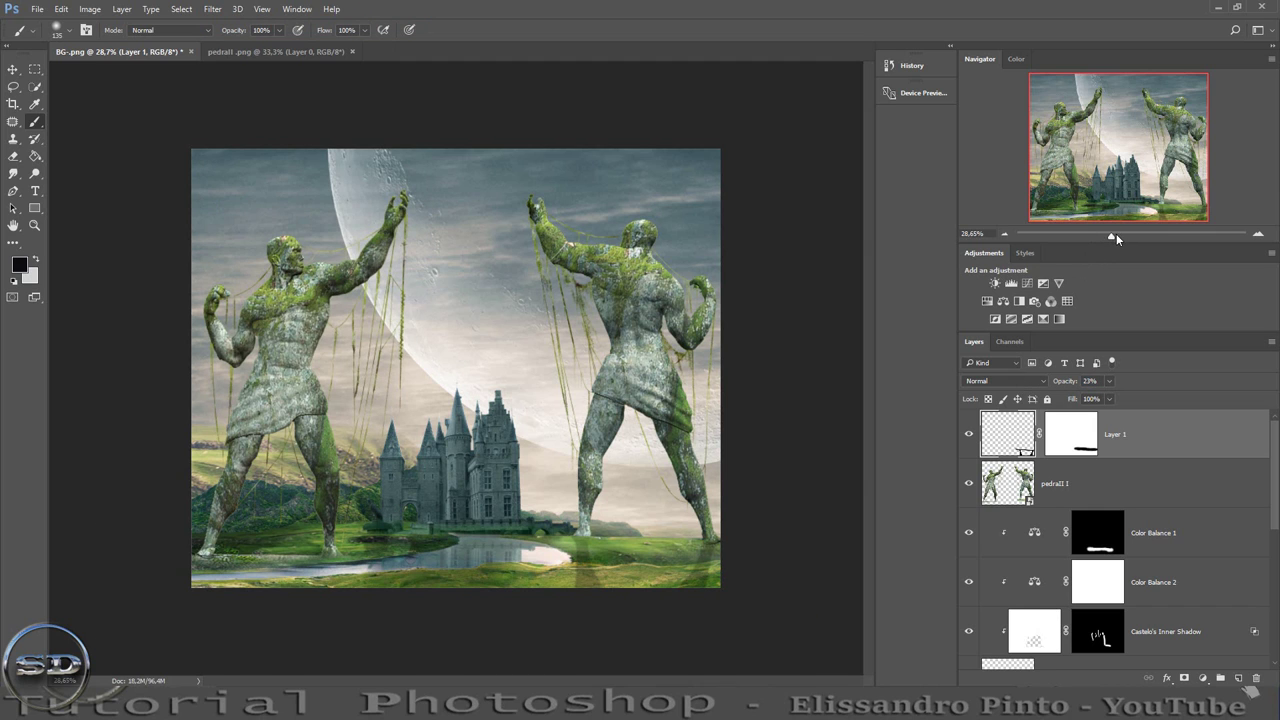
{"action": "left_click_drag", "start_coordinate": [1116, 238], "coordinate": [1124, 236]}
{"action": "left_click_drag", "start_coordinate": [1122, 189], "coordinate": [1153, 218]}
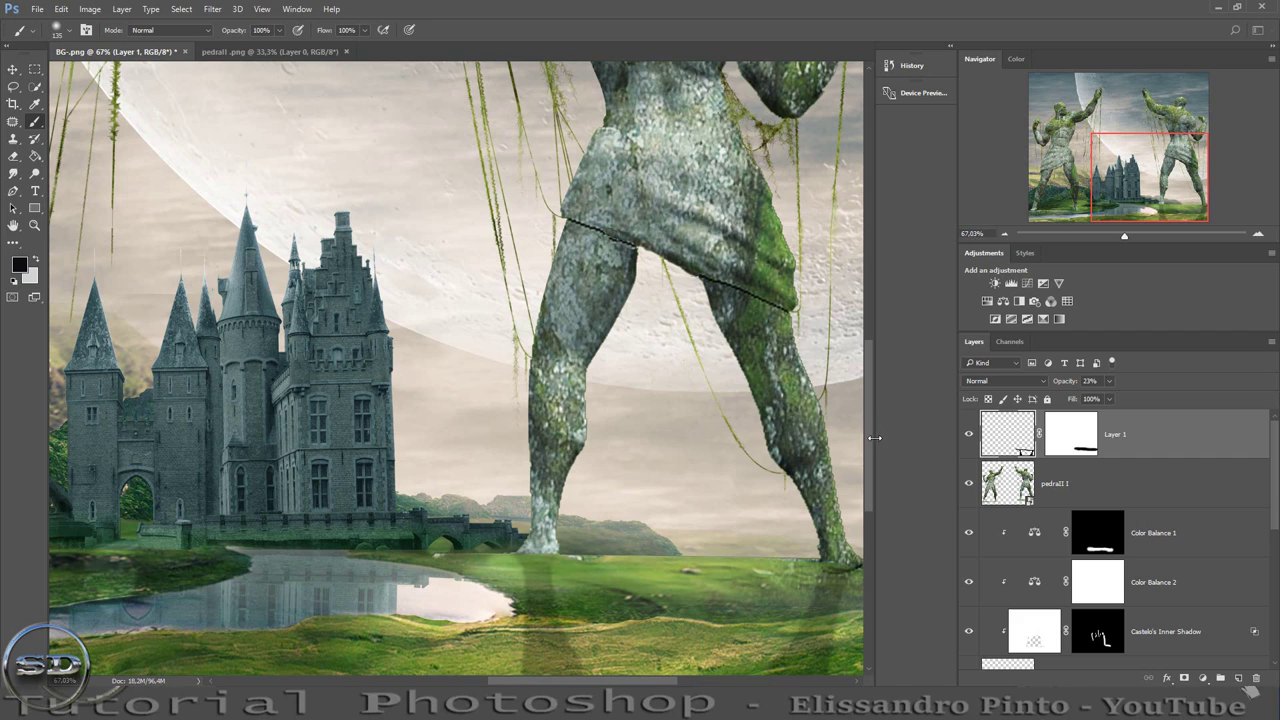
Paint Layer 1's mask with a smaller 70%-flow brush, check the shadow, and zoom out to the whole composite.
{"action": "left_click", "coordinate": [1068, 434]}
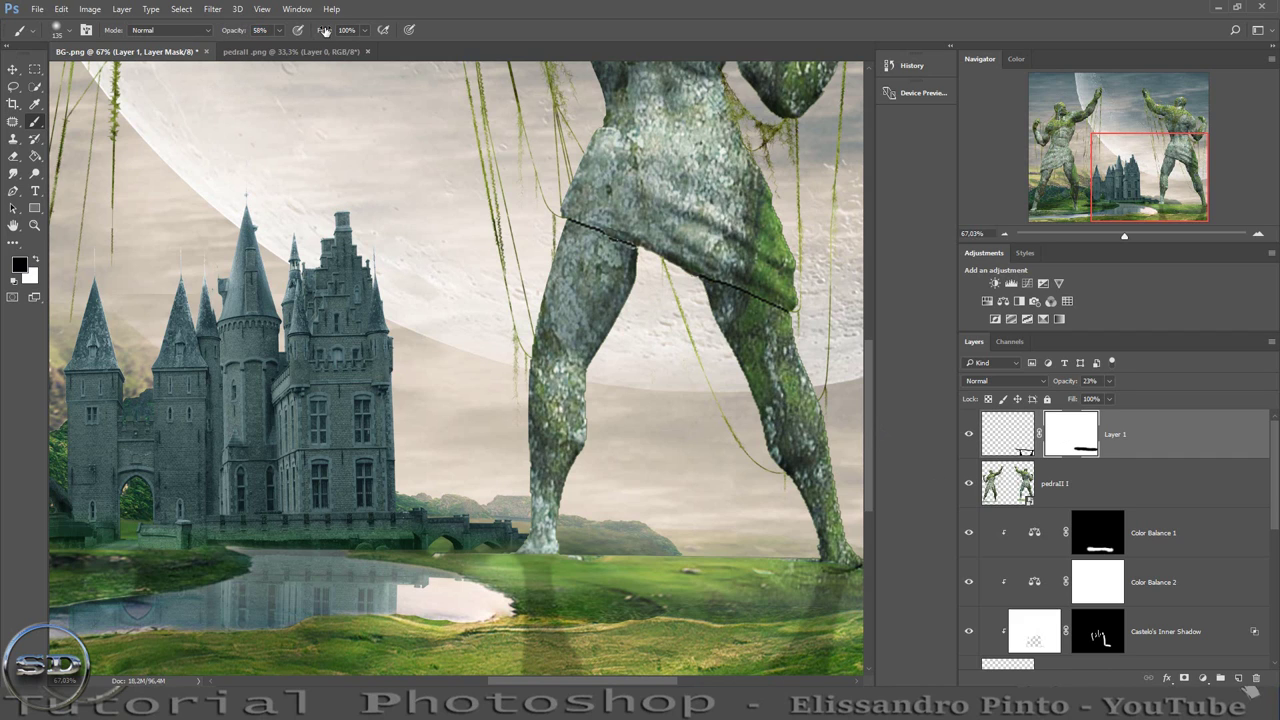
{"action": "type", "text": "70"}
{"action": "key", "text": "Return"}
{"action": "left_click_drag", "start_coordinate": [867, 391], "coordinate": [870, 445]}
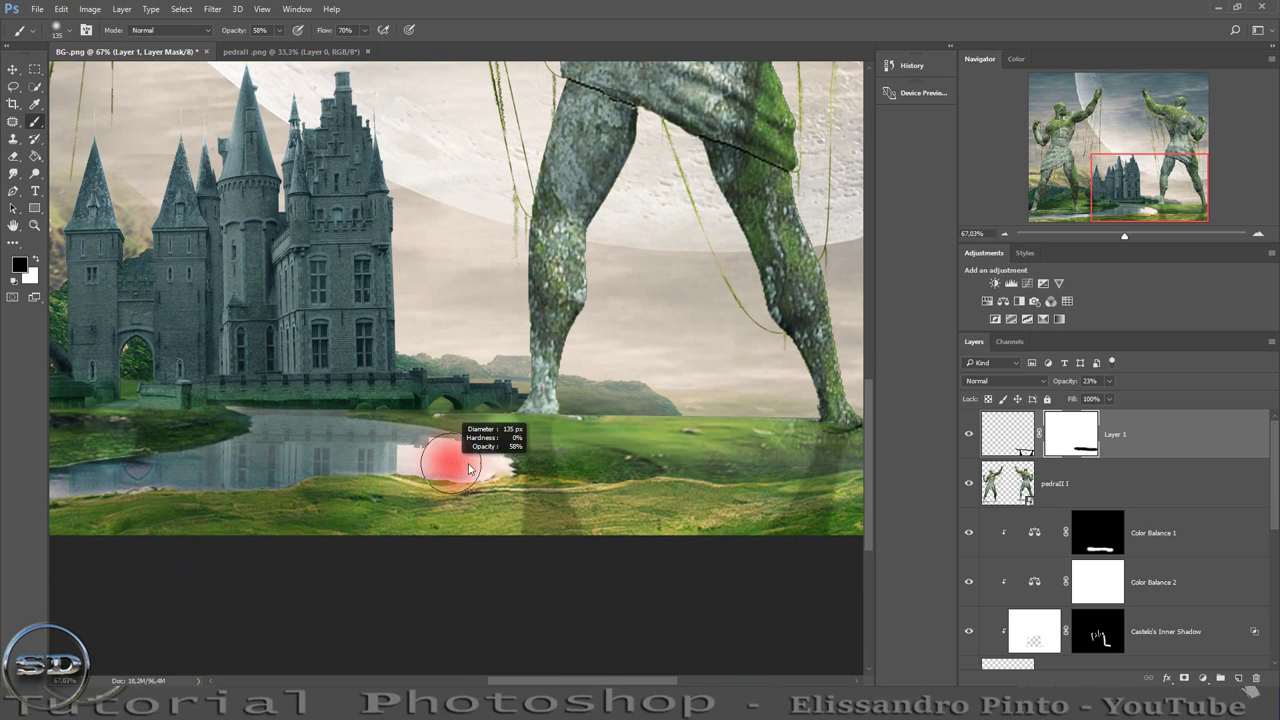
{"action": "left_click_drag", "start_coordinate": [451, 463], "coordinate": [557, 580]}
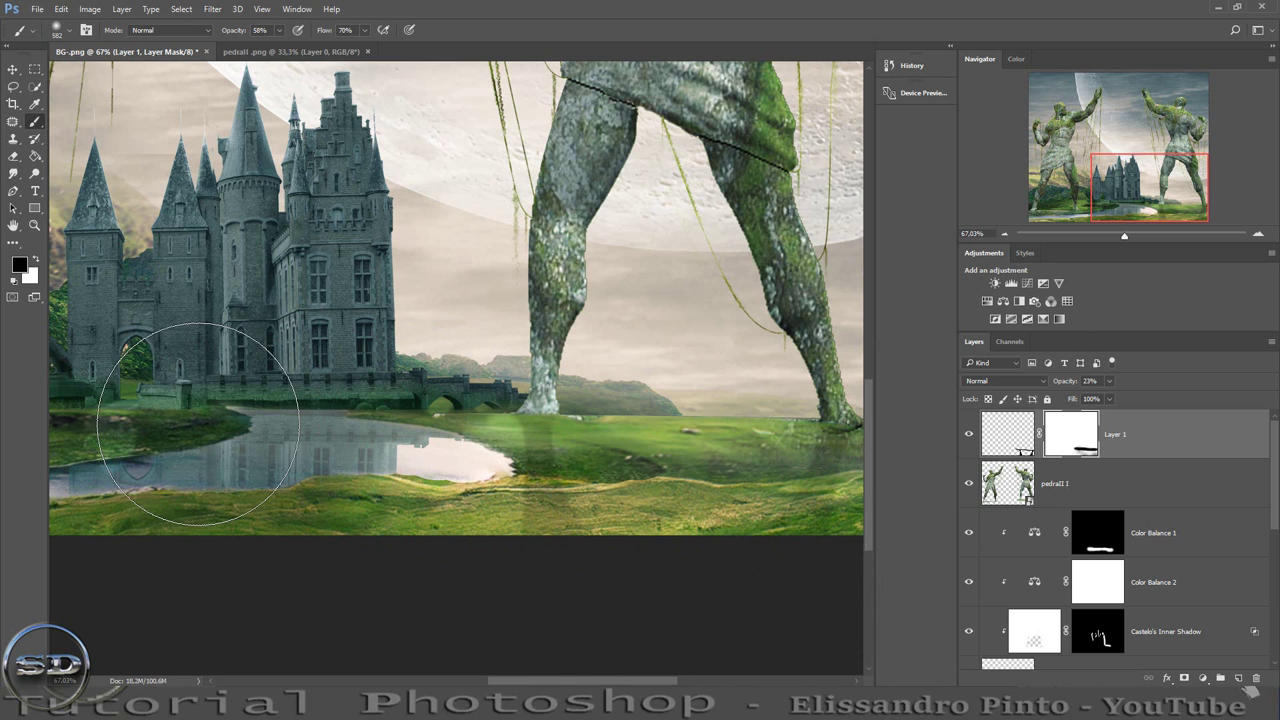
{"action": "left_click", "coordinate": [968, 434]}
{"action": "left_click", "coordinate": [968, 434]}
{"action": "left_click_drag", "start_coordinate": [1105, 192], "coordinate": [1040, 188]}
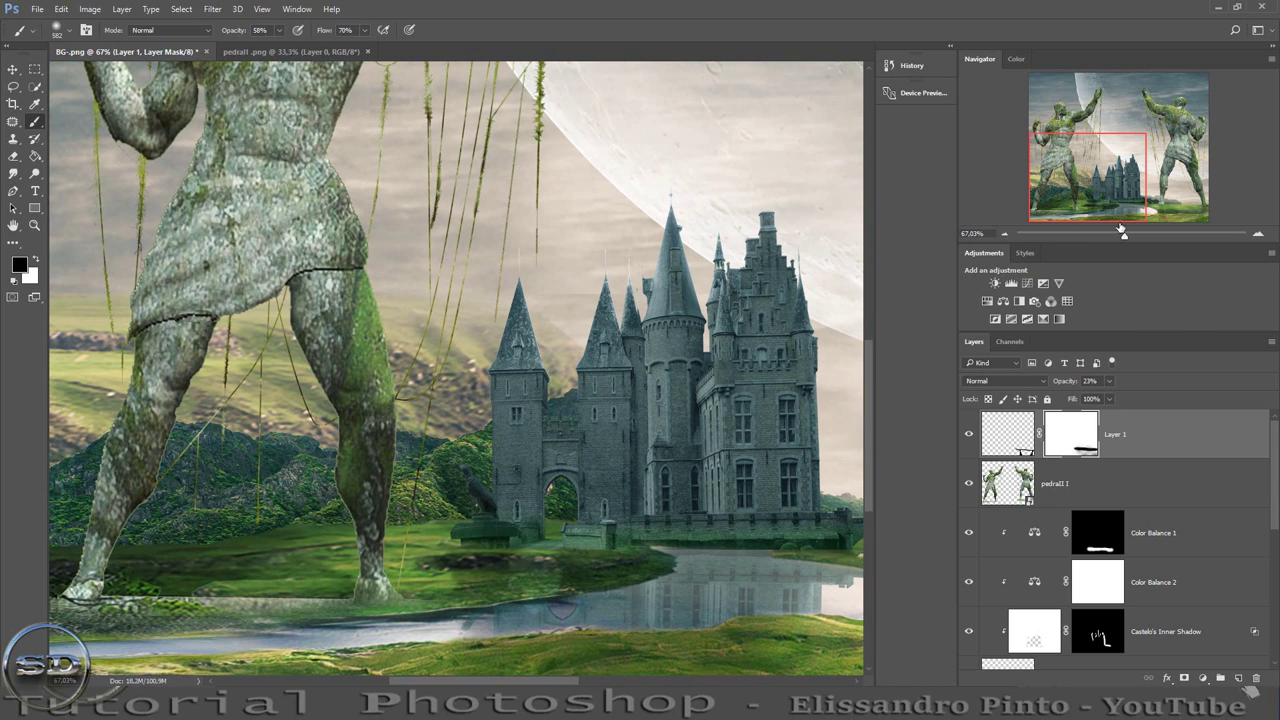
{"action": "left_click_drag", "start_coordinate": [1124, 241], "coordinate": [1113, 240]}
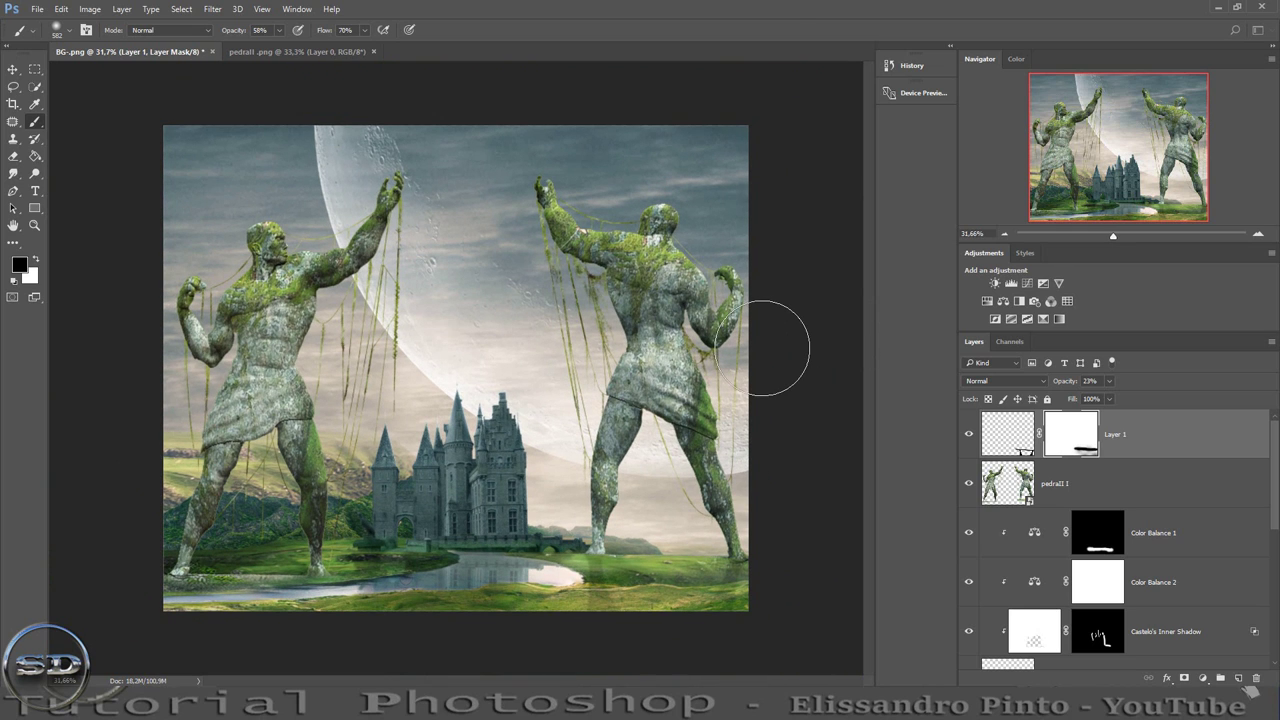
Select the left statue in pedrall.png and drag it into the BG.png composite.
{"action": "left_click", "coordinate": [289, 52]}
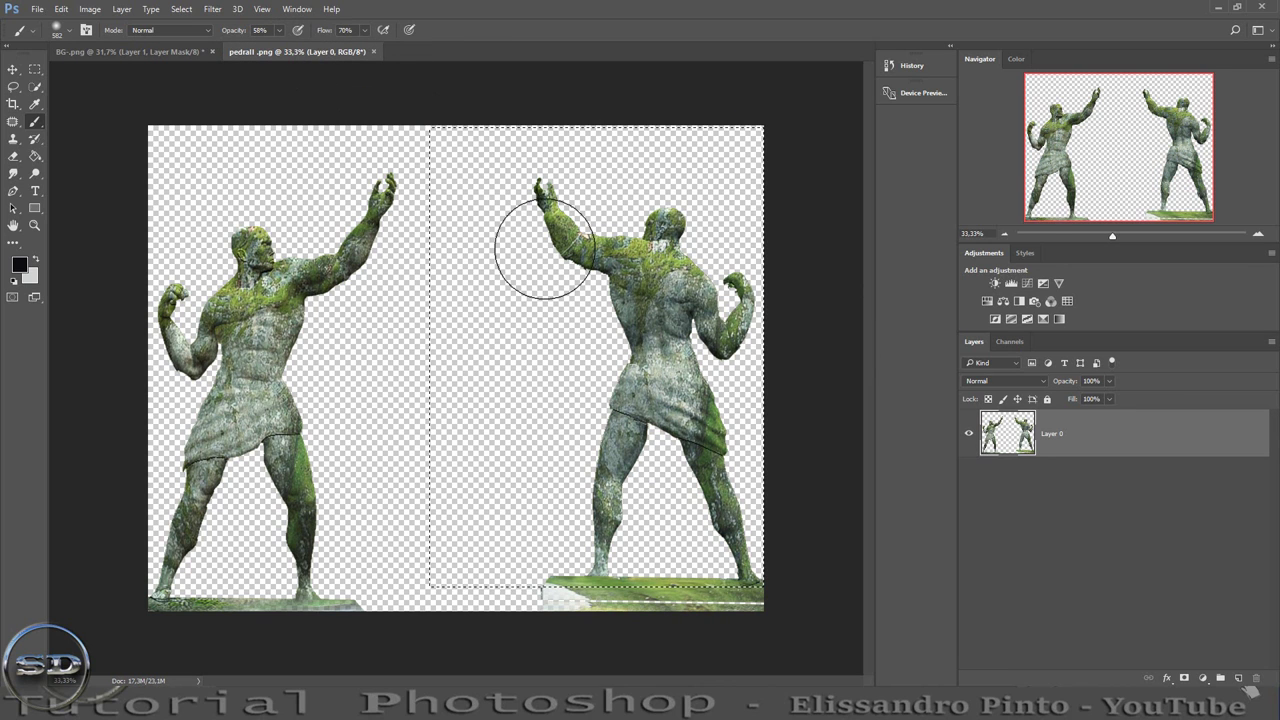
{"action": "key", "text": "ctrl+d"}
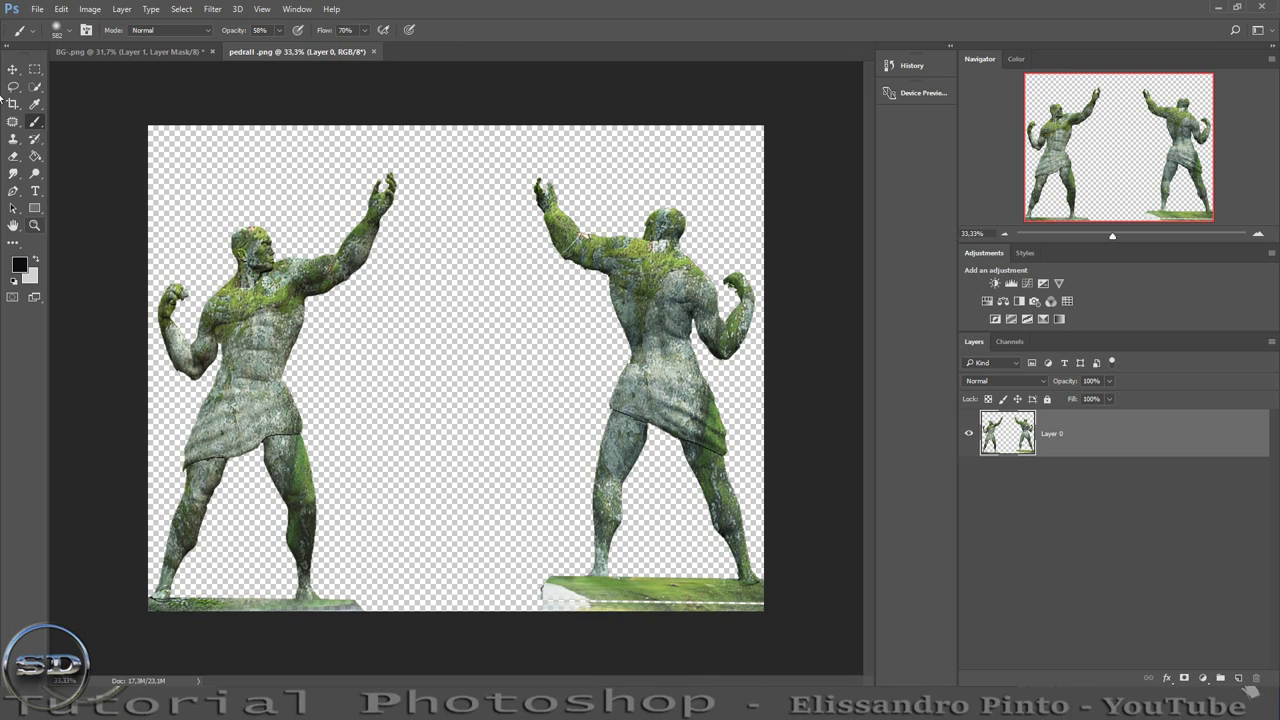
{"action": "left_click", "coordinate": [34, 70]}
{"action": "left_click_drag", "start_coordinate": [110, 97], "coordinate": [426, 598]}
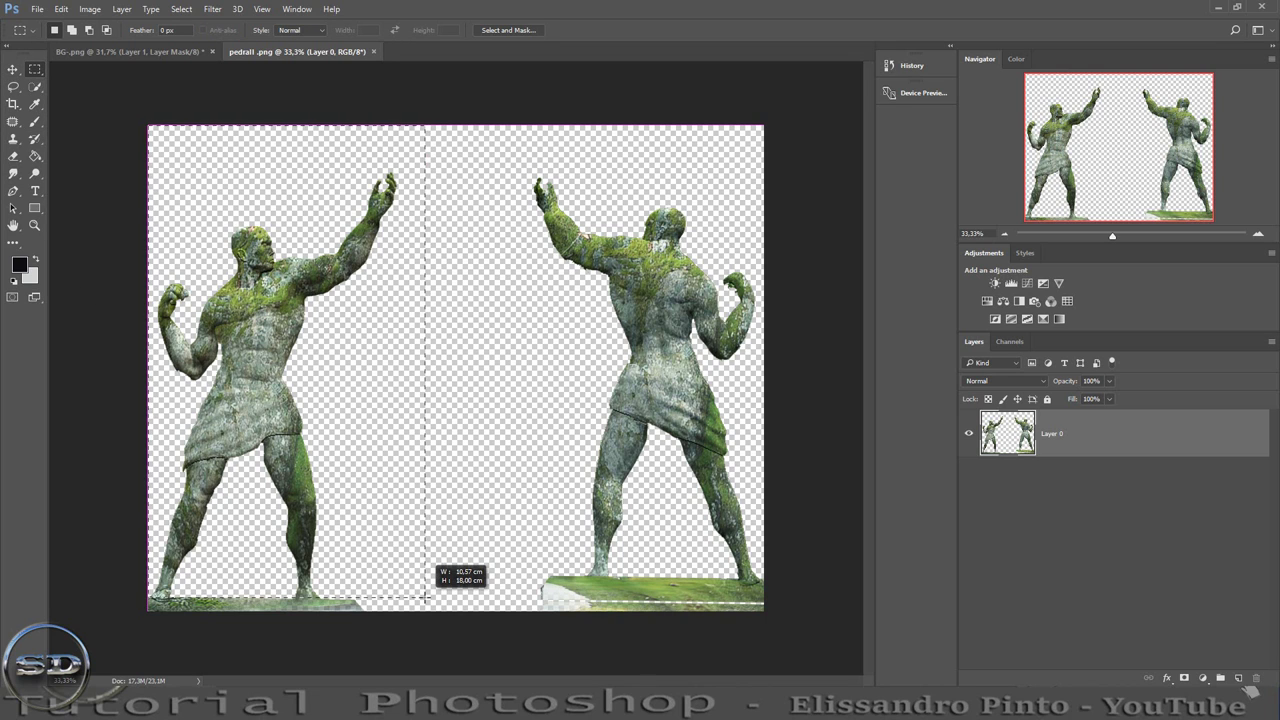
{"action": "left_click_drag", "start_coordinate": [426, 598], "coordinate": [427, 602]}
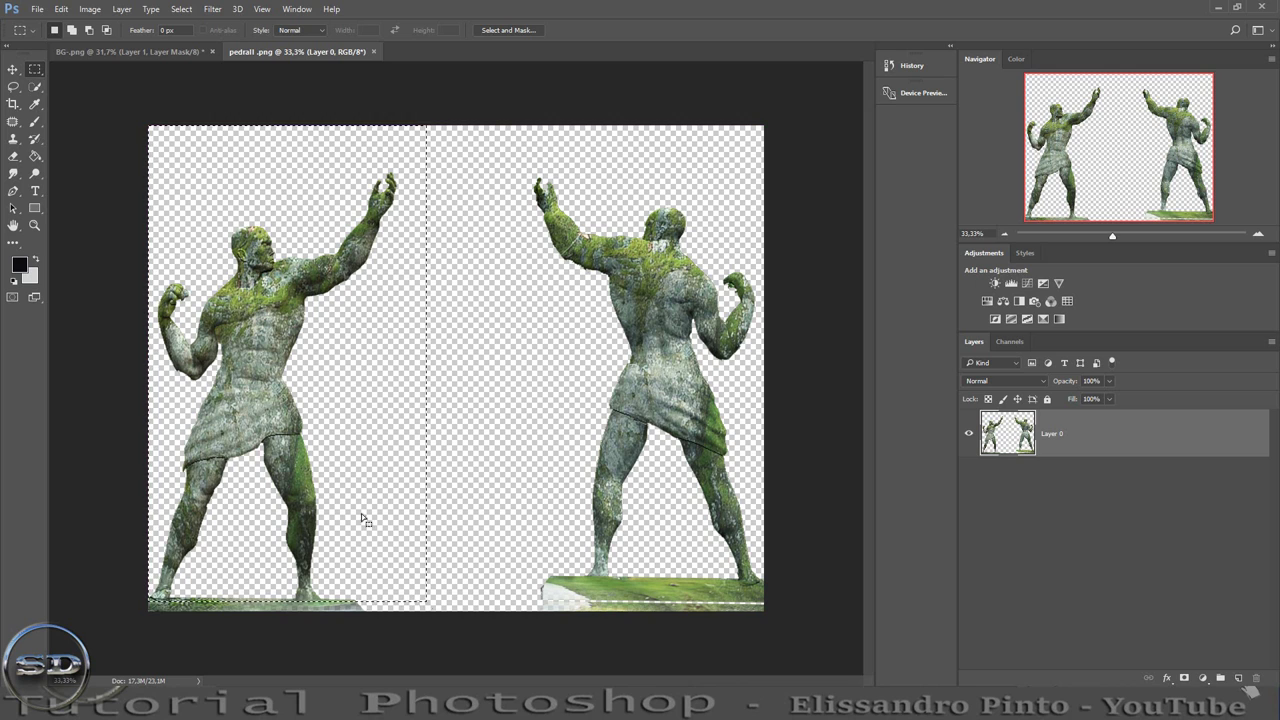
{"action": "left_click", "coordinate": [13, 69]}
{"action": "mouse_move", "coordinate": [272, 320]}
{"action": "left_mouse_down"}
{"action": "mouse_move", "coordinate": [75, 79]}
{"action": "mouse_move", "coordinate": [240, 581]}
{"action": "mouse_move", "coordinate": [366, 312]}
{"action": "left_mouse_up"}
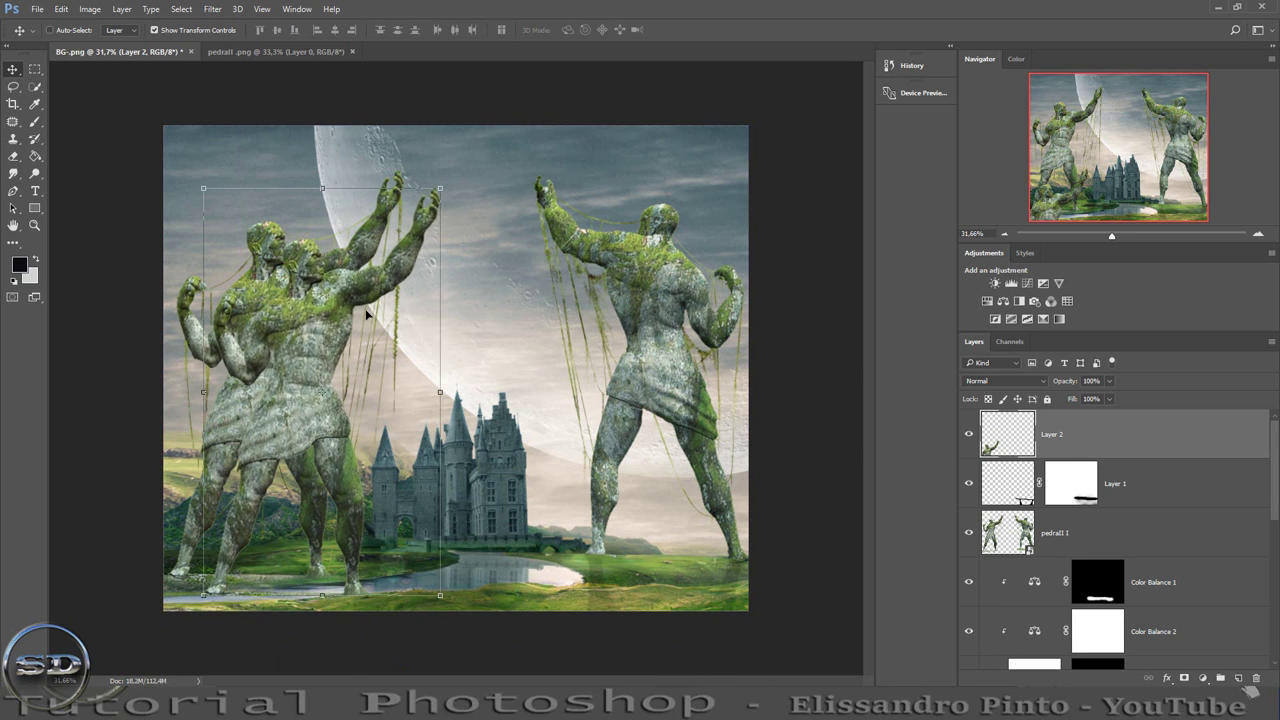
Flip the copied statue vertically and move it down to meet the statue's feet.
{"action": "key", "text": "ctrl"}
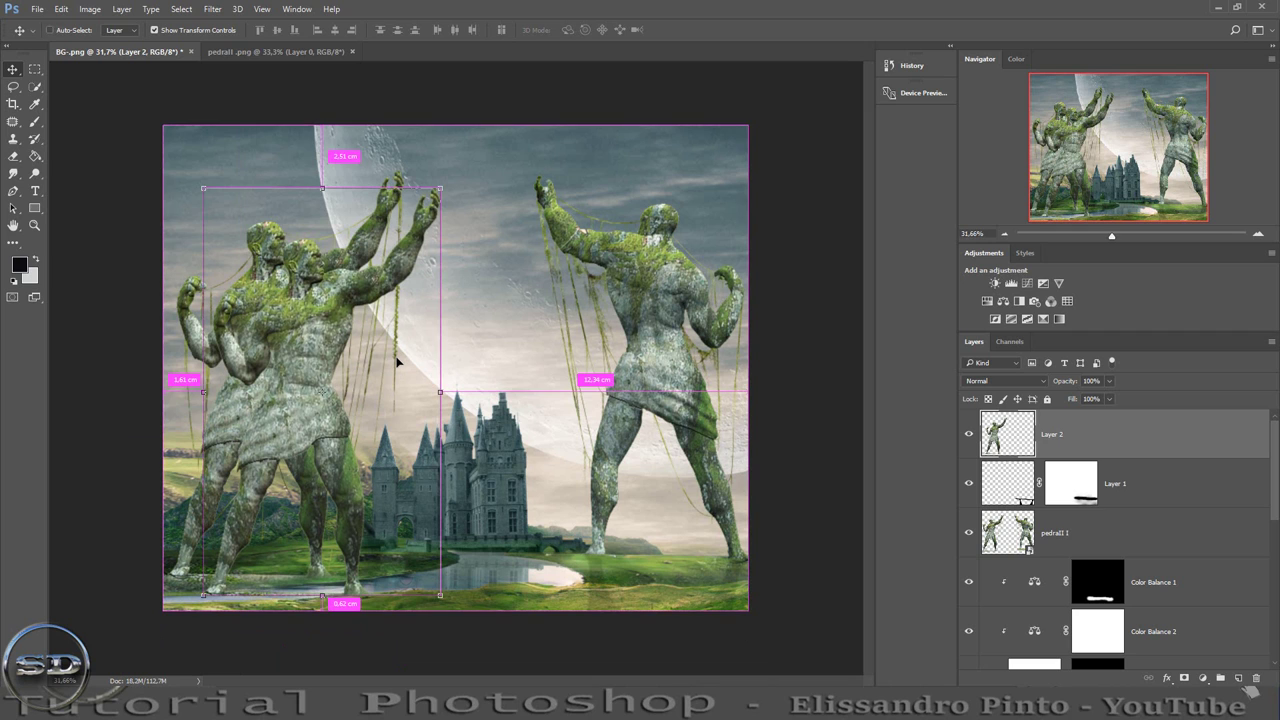
{"action": "key", "text": "ctrl+t"}
{"action": "right_click", "coordinate": [324, 549]}
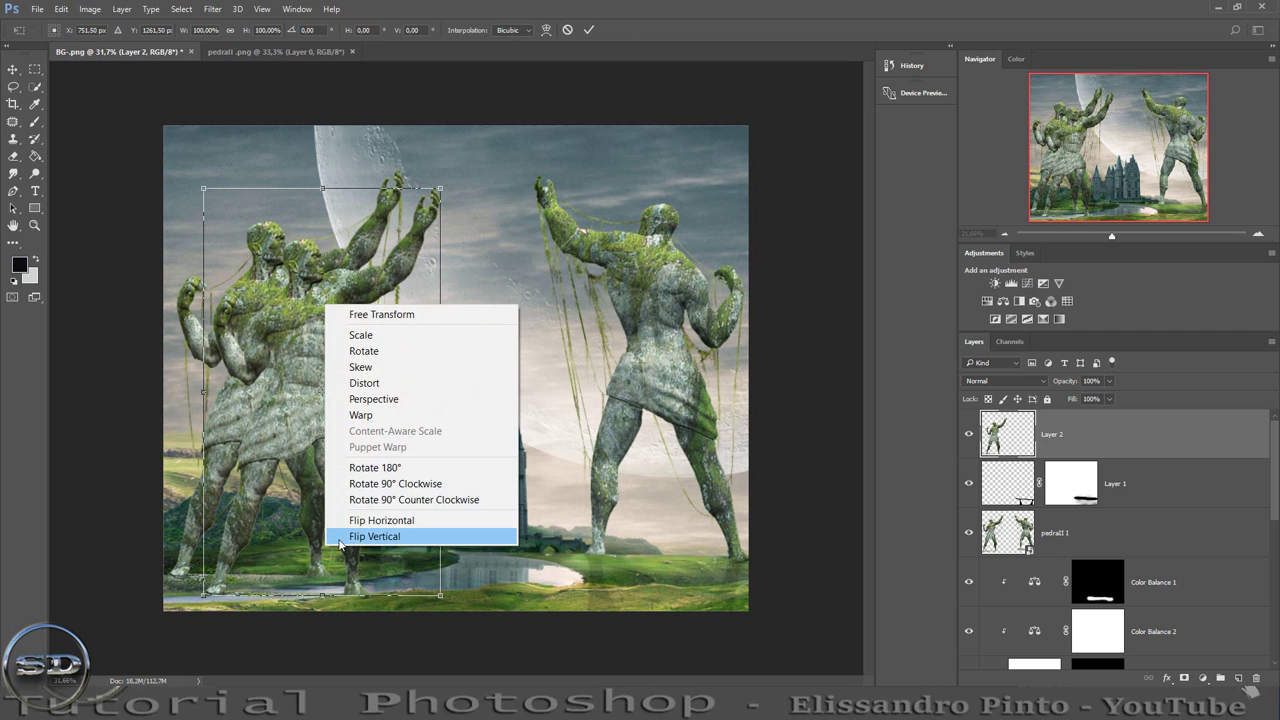
{"action": "left_click", "coordinate": [345, 540]}
{"action": "mouse_move", "coordinate": [345, 464]}
{"action": "left_mouse_down"}
{"action": "mouse_move", "coordinate": [286, 642]}
{"action": "mouse_move", "coordinate": [305, 660]}
{"action": "left_mouse_up"}
{"action": "left_click_drag", "start_coordinate": [1115, 240], "coordinate": [1130, 236]}
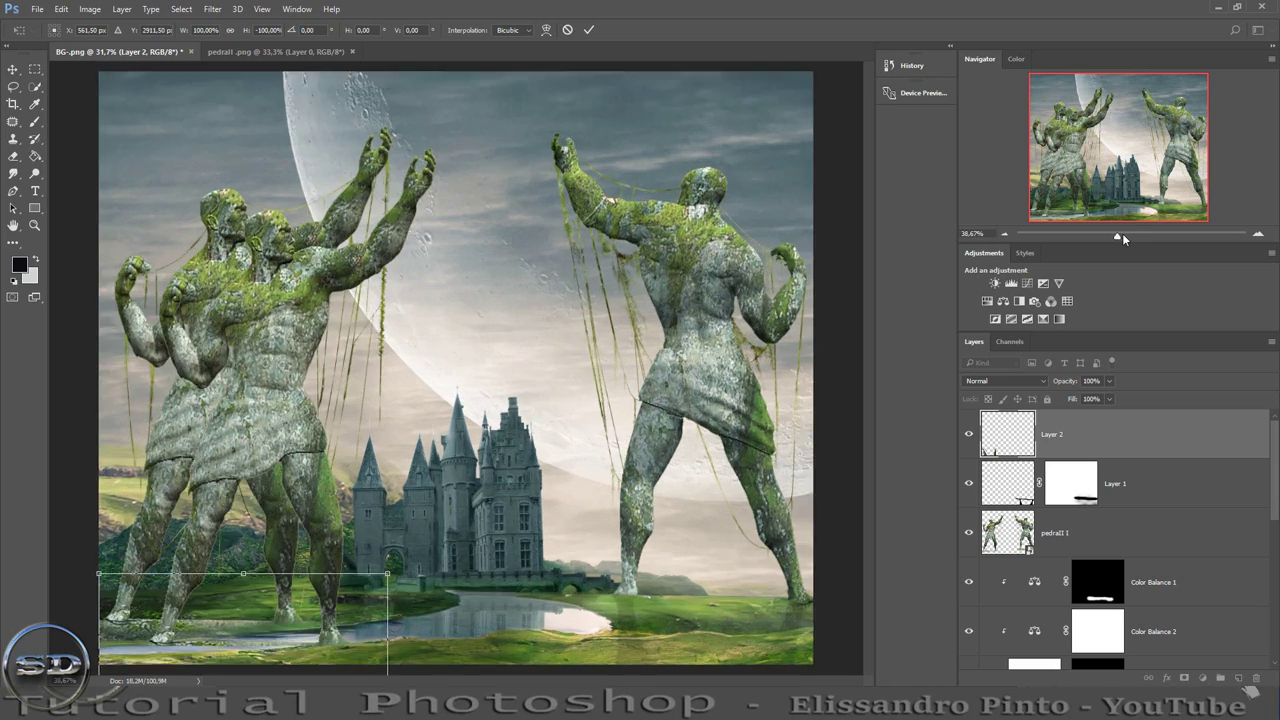
{"action": "left_click_drag", "start_coordinate": [1115, 168], "coordinate": [1085, 210]}
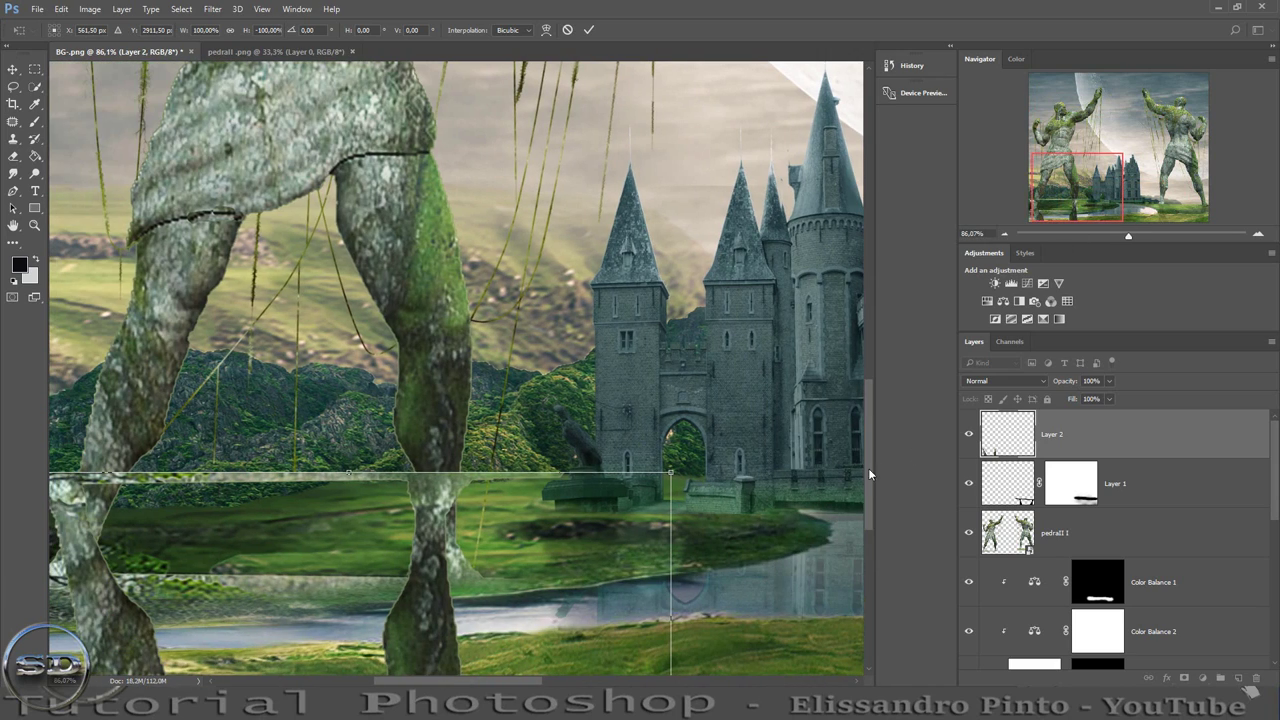
{"action": "left_click_drag", "start_coordinate": [874, 468], "coordinate": [851, 470]}
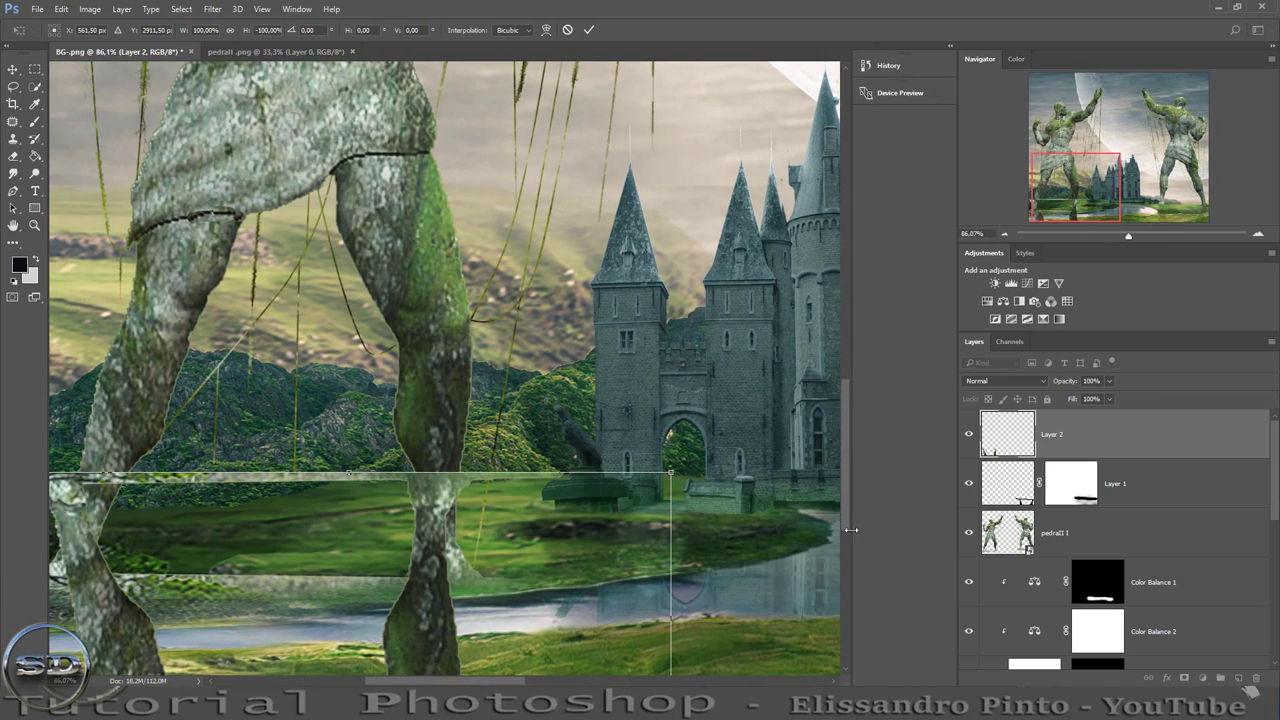
{"action": "left_click_drag", "start_coordinate": [850, 530], "coordinate": [961, 517]}
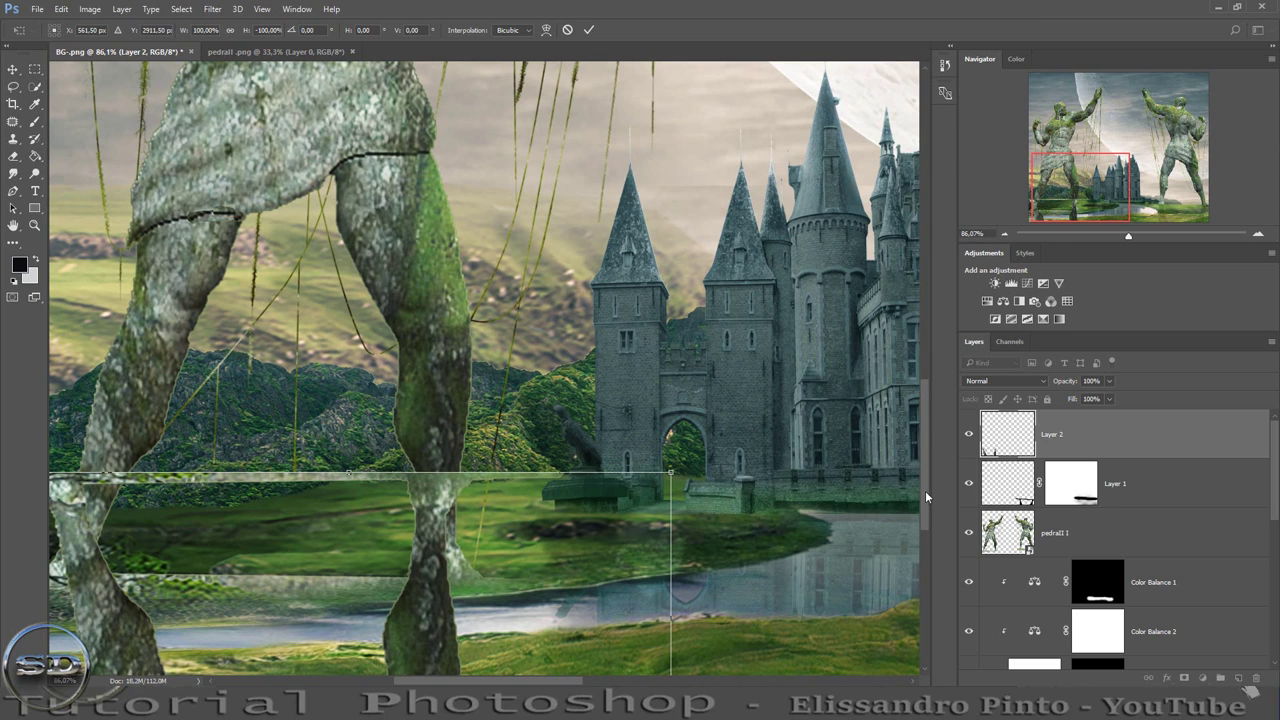
{"action": "scroll", "coordinate": [698, 468], "scroll_direction": "down", "scroll_amount": 5}
{"action": "left_click_drag", "start_coordinate": [512, 392], "coordinate": [527, 484]}
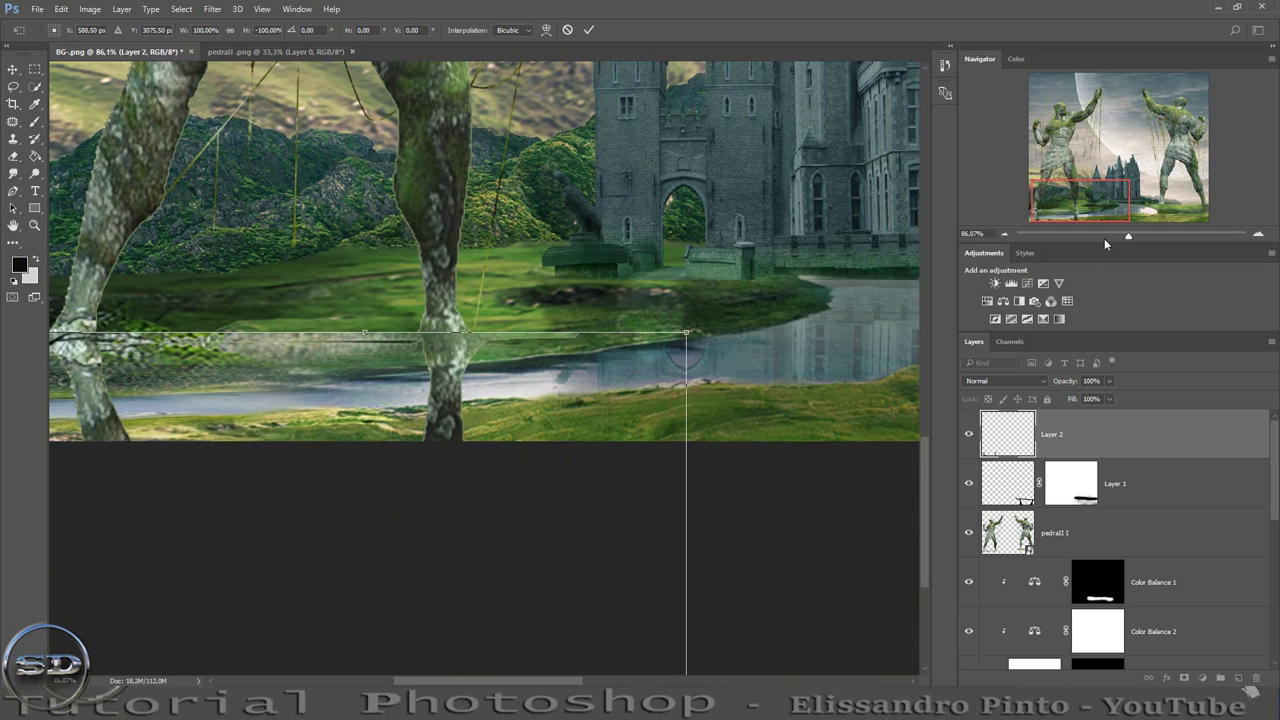
{"action": "left_click_drag", "start_coordinate": [1127, 239], "coordinate": [1097, 236]}
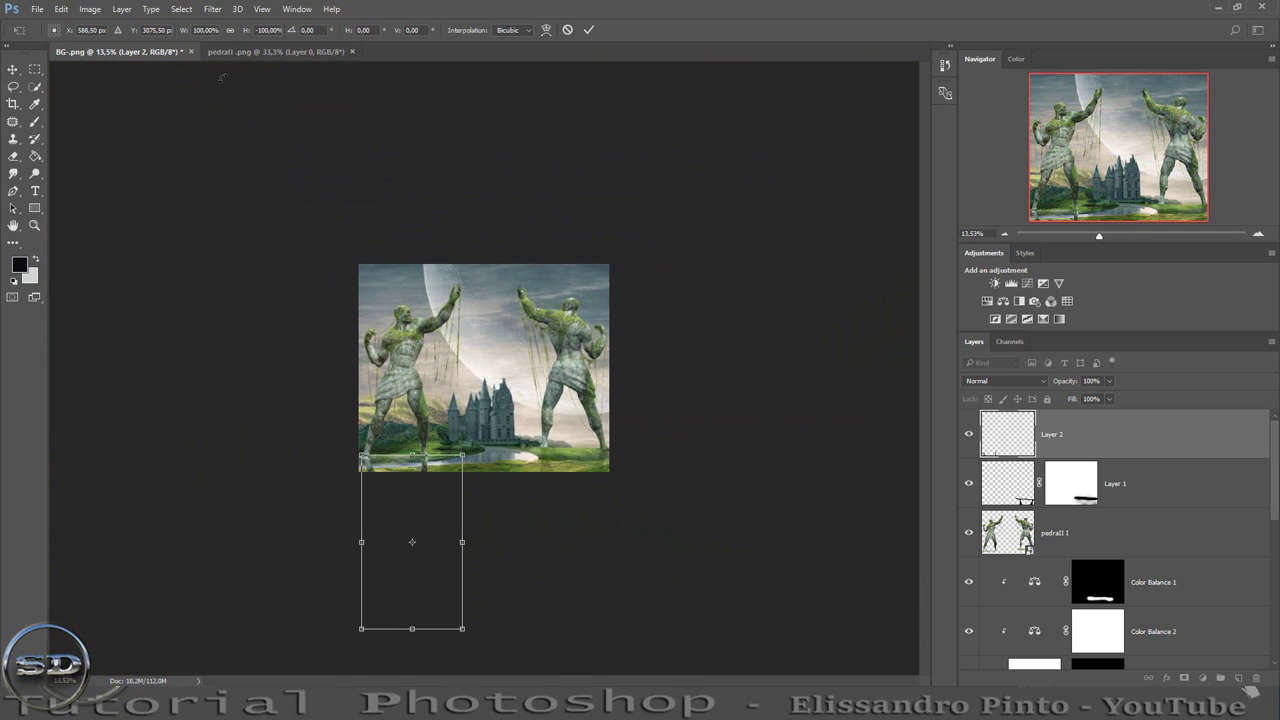
Skew the reflection with a Perspective transform to line up with the leg and waterline, then commit.
{"action": "left_click", "coordinate": [90, 9]}
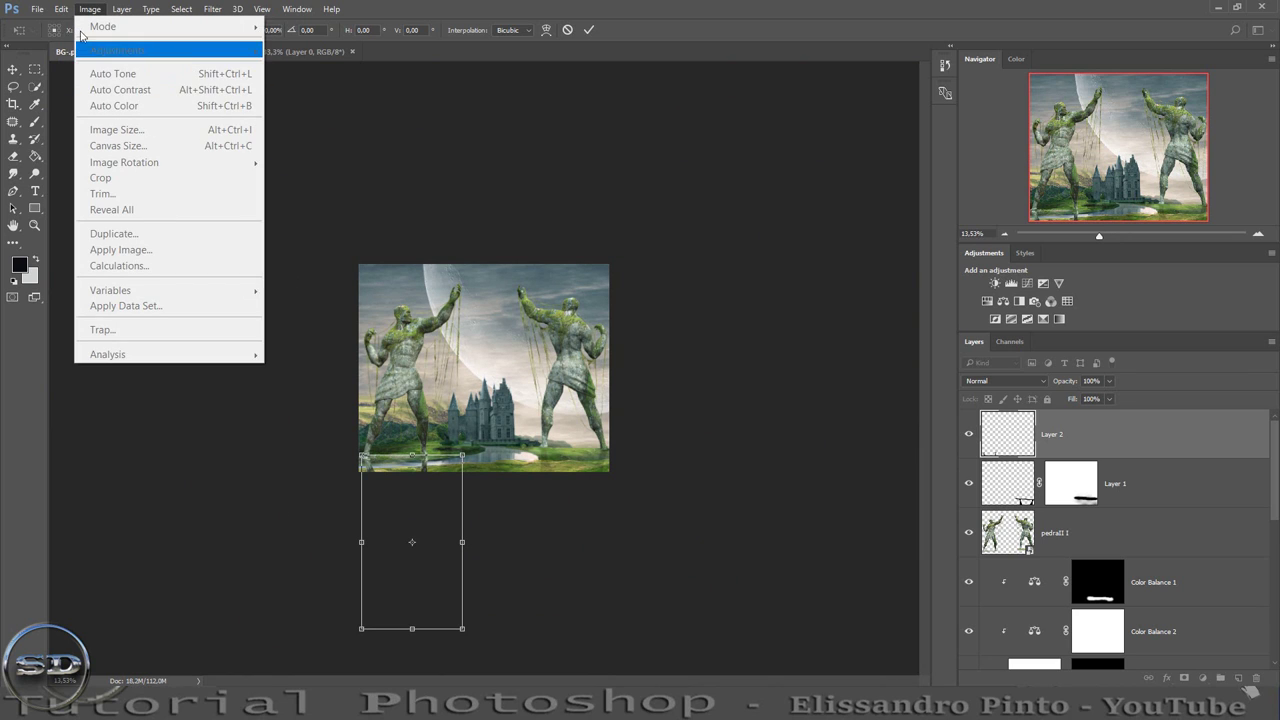
{"action": "mouse_move", "coordinate": [88, 370]}
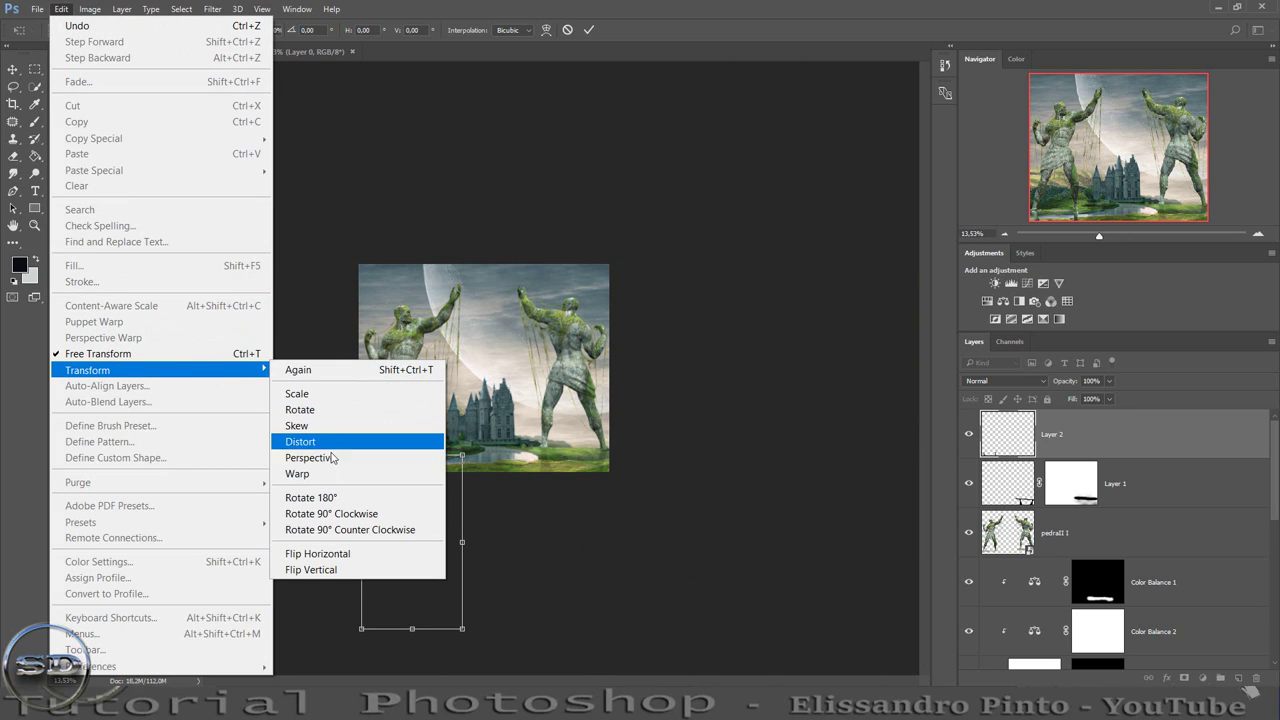
{"action": "left_click", "coordinate": [320, 457]}
{"action": "left_click_drag", "start_coordinate": [412, 632], "coordinate": [343, 629]}
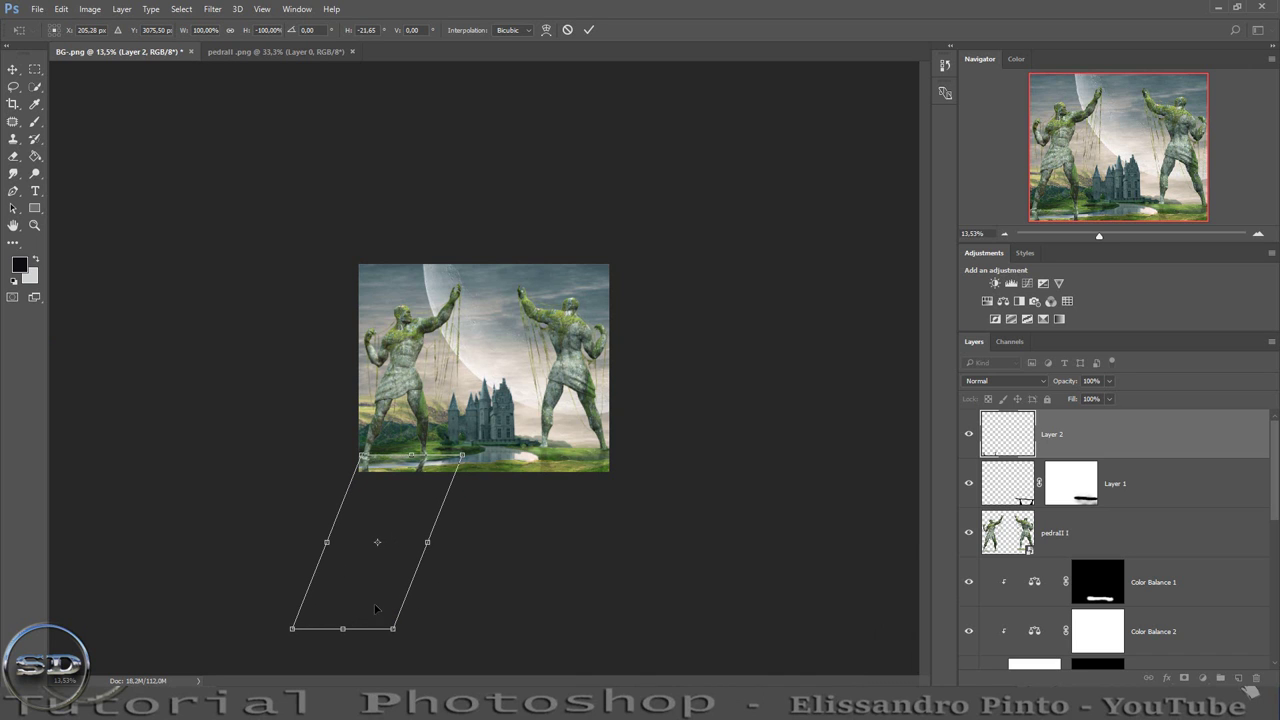
{"action": "left_click_drag", "start_coordinate": [1101, 236], "coordinate": [1144, 236]}
{"action": "left_click_drag", "start_coordinate": [1119, 147], "coordinate": [1057, 226]}
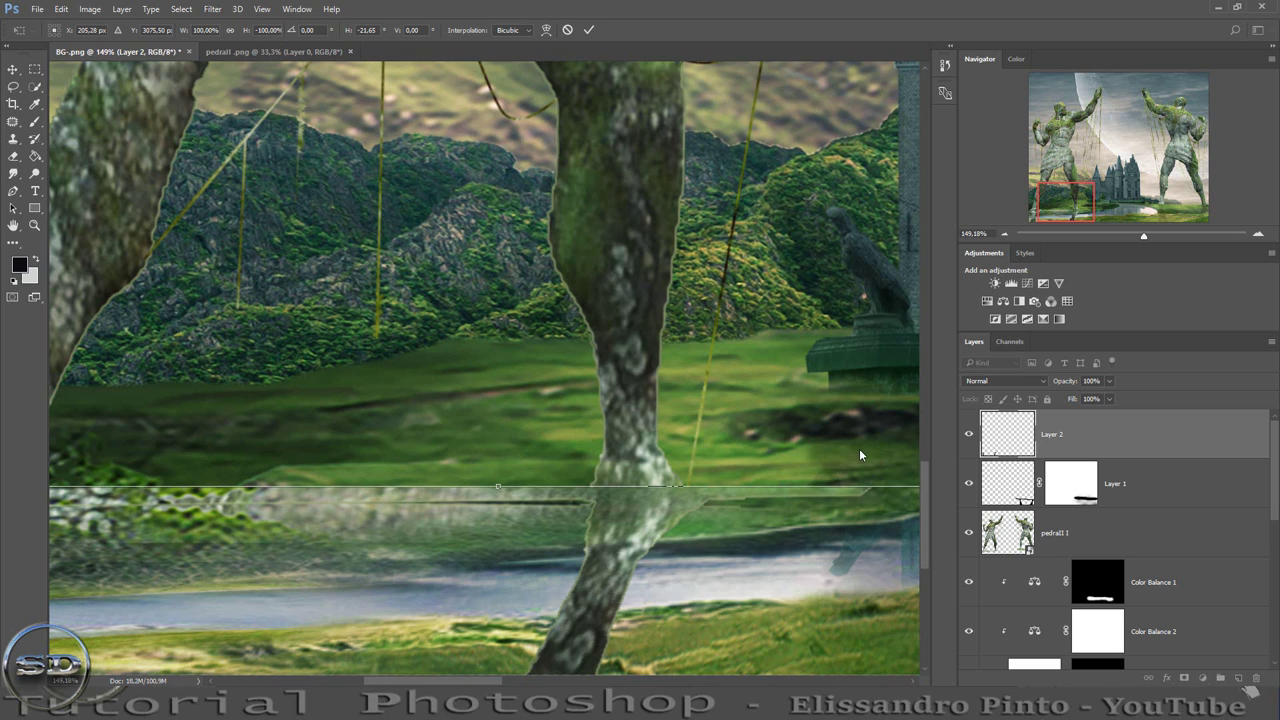
{"action": "scroll", "coordinate": [780, 530], "scroll_direction": "down", "scroll_amount": 2}
{"action": "left_click_drag", "start_coordinate": [483, 683], "coordinate": [538, 683]}
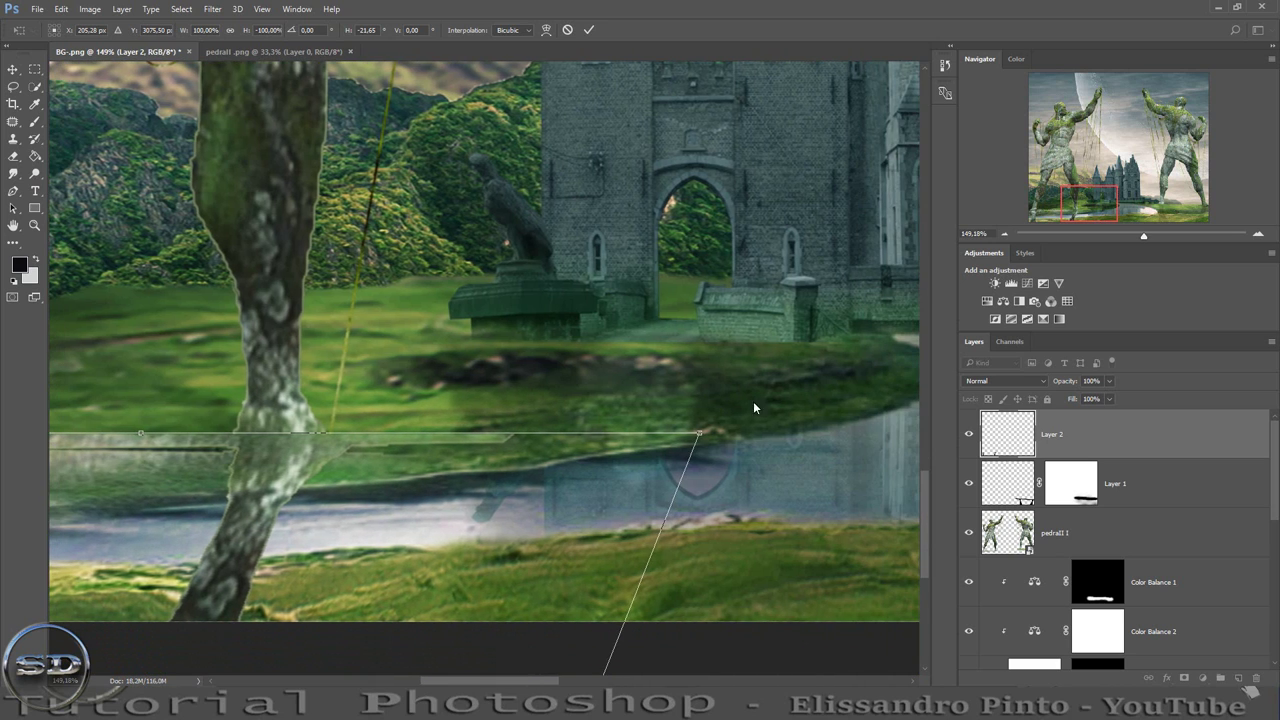
{"action": "mouse_move", "coordinate": [708, 438]}
{"action": "left_mouse_down"}
{"action": "mouse_move", "coordinate": [646, 460]}
{"action": "mouse_move", "coordinate": [676, 468]}
{"action": "left_mouse_up"}
{"action": "left_click_drag", "start_coordinate": [594, 491], "coordinate": [487, 511]}
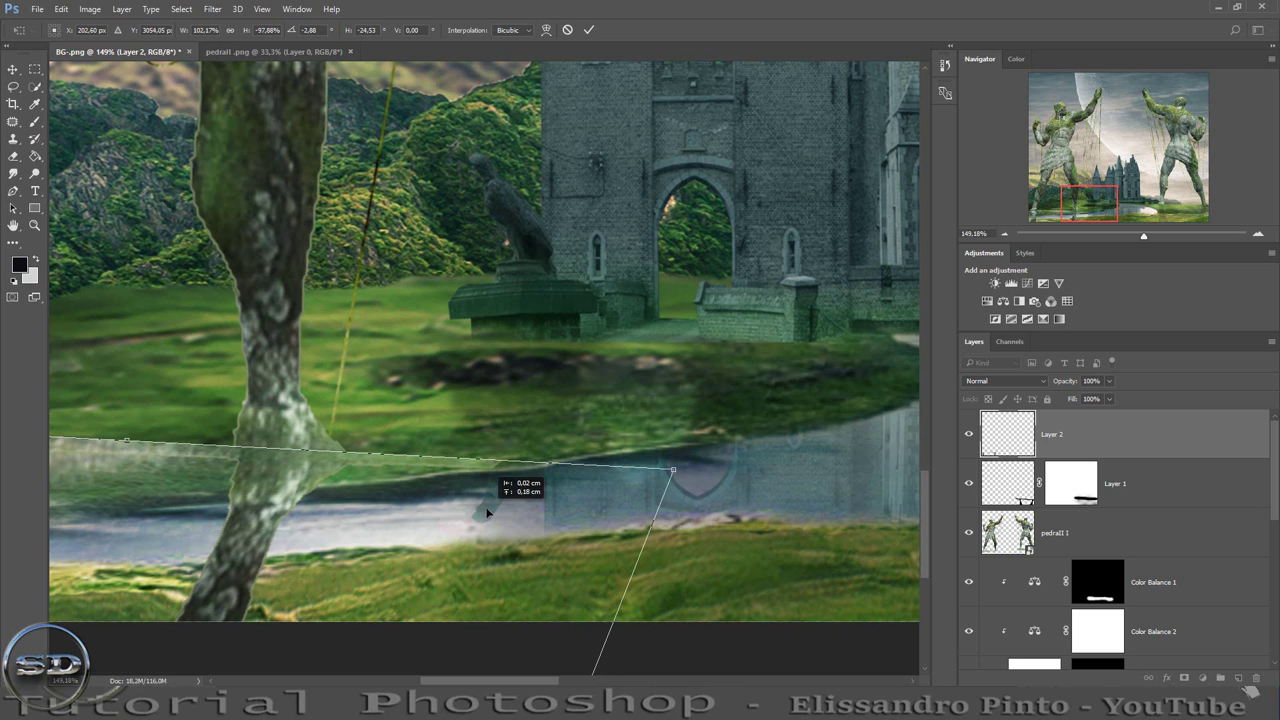
{"action": "left_click", "coordinate": [588, 30]}
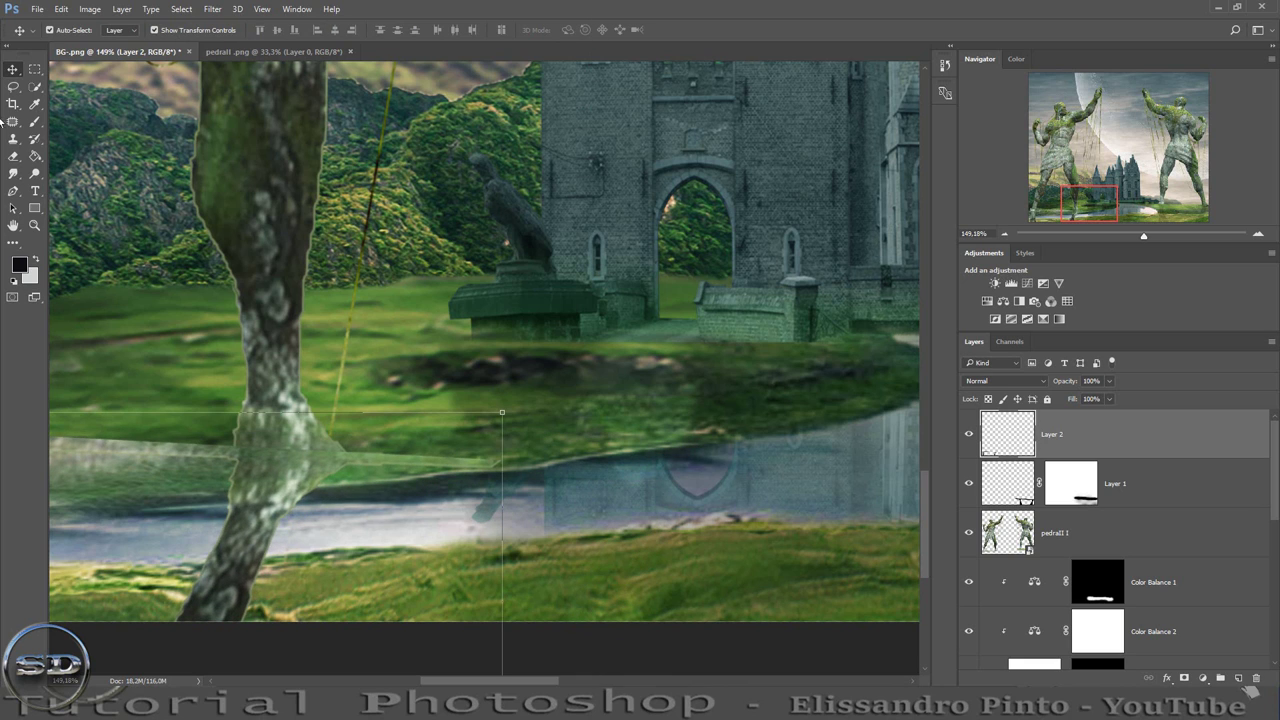
Add a mask to Layer 2 and paint black along the waterline with a small full-opacity brush.
{"action": "left_click", "coordinate": [35, 121]}
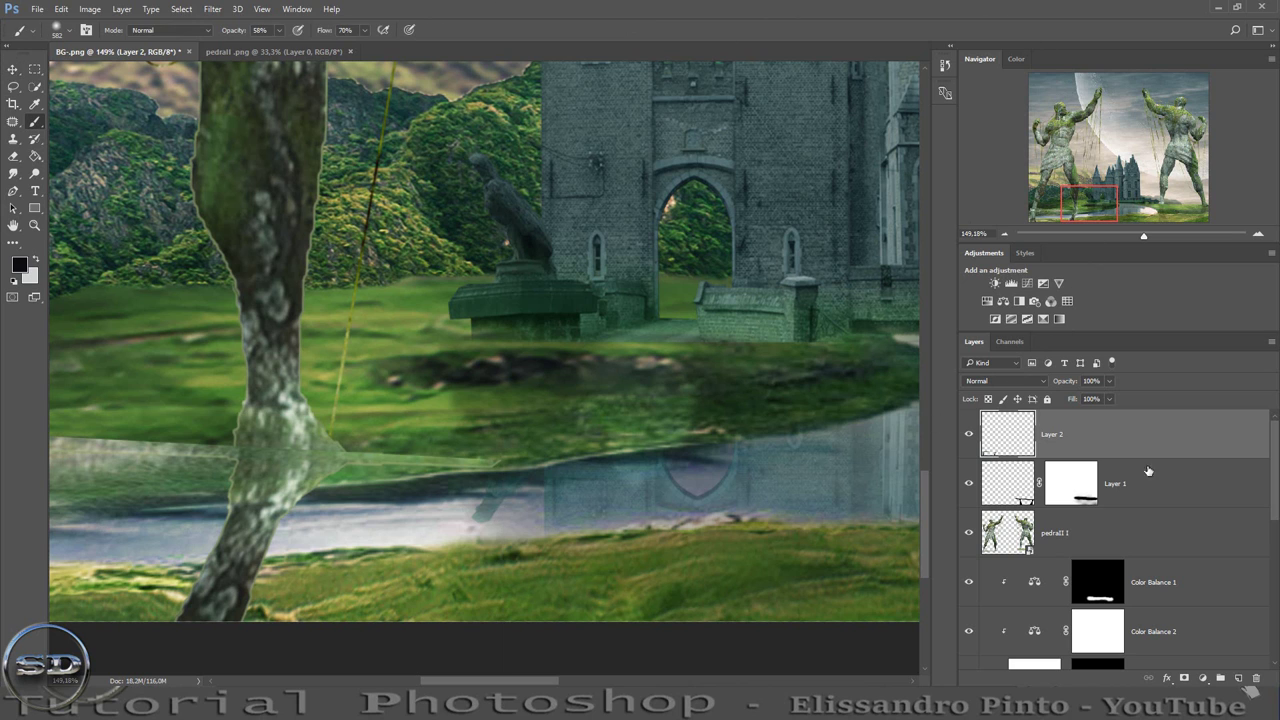
{"action": "left_click", "coordinate": [1184, 678]}
{"action": "left_click_drag", "start_coordinate": [495, 412], "coordinate": [460, 412]}
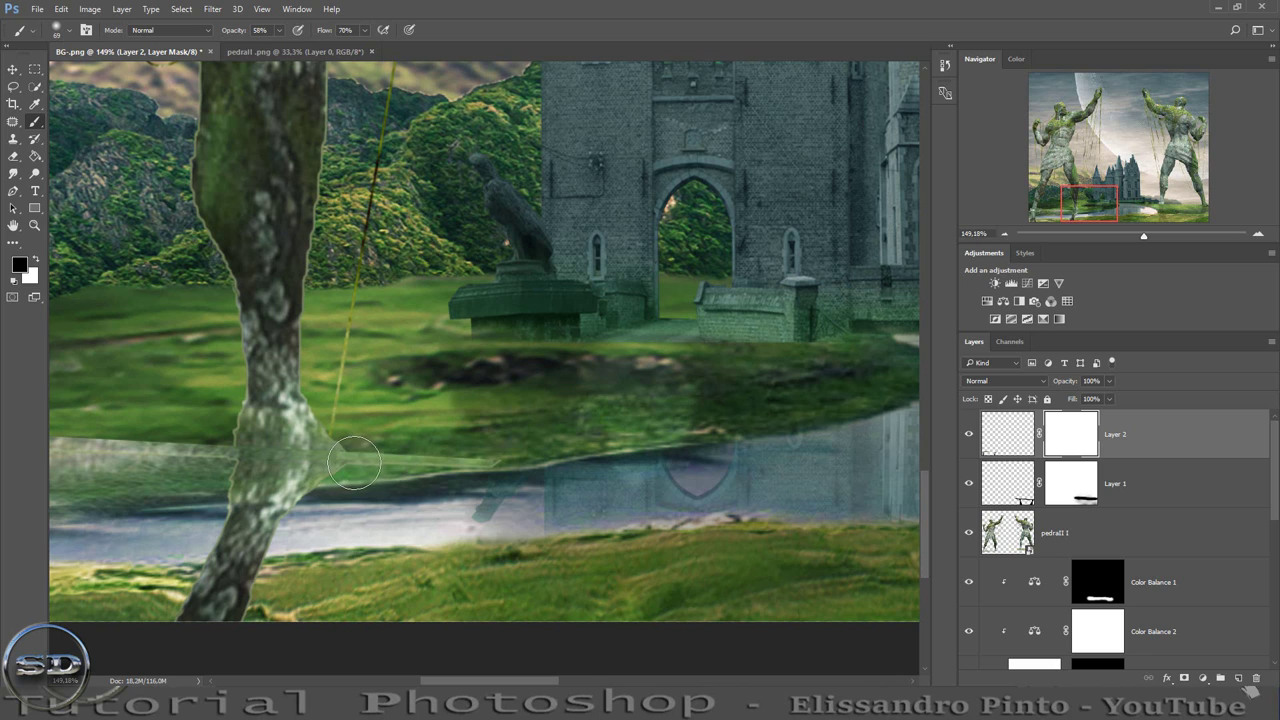
{"action": "left_click_drag", "start_coordinate": [517, 464], "coordinate": [400, 462]}
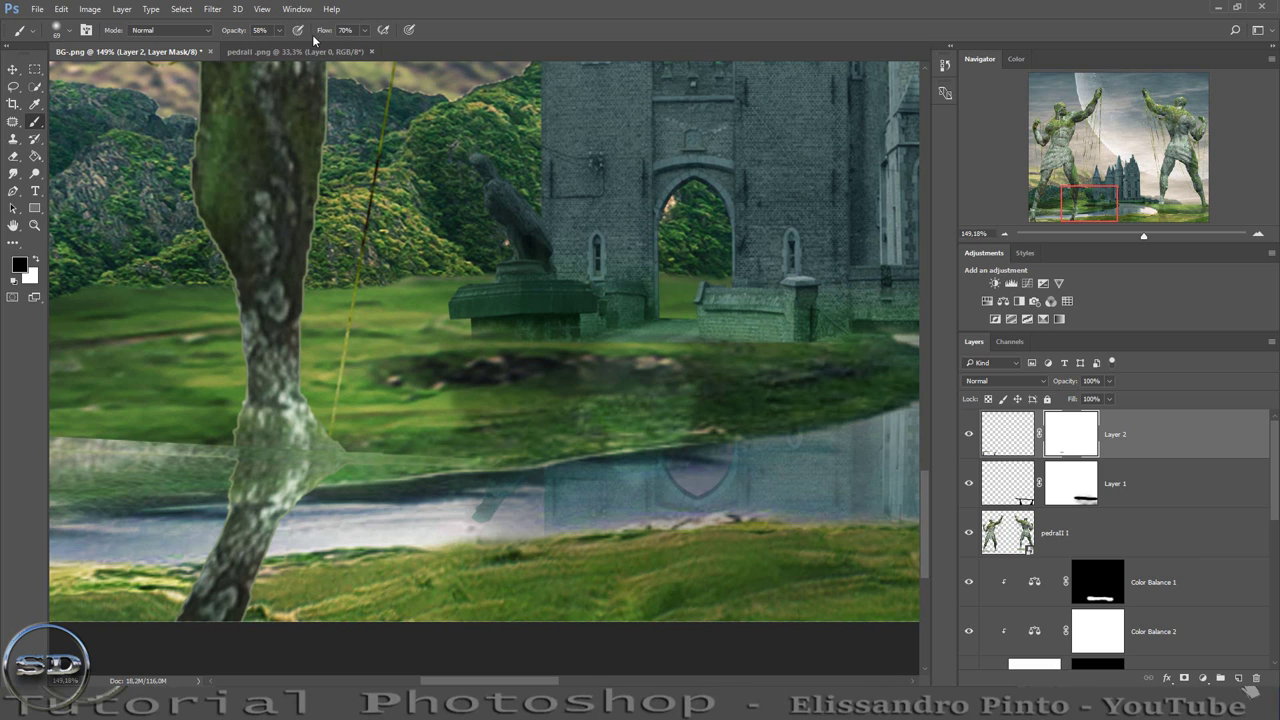
{"action": "left_click_drag", "start_coordinate": [318, 30], "coordinate": [466, 30]}
{"action": "left_click_drag", "start_coordinate": [226, 37], "coordinate": [383, 30]}
{"action": "left_click_drag", "start_coordinate": [360, 450], "coordinate": [490, 456]}
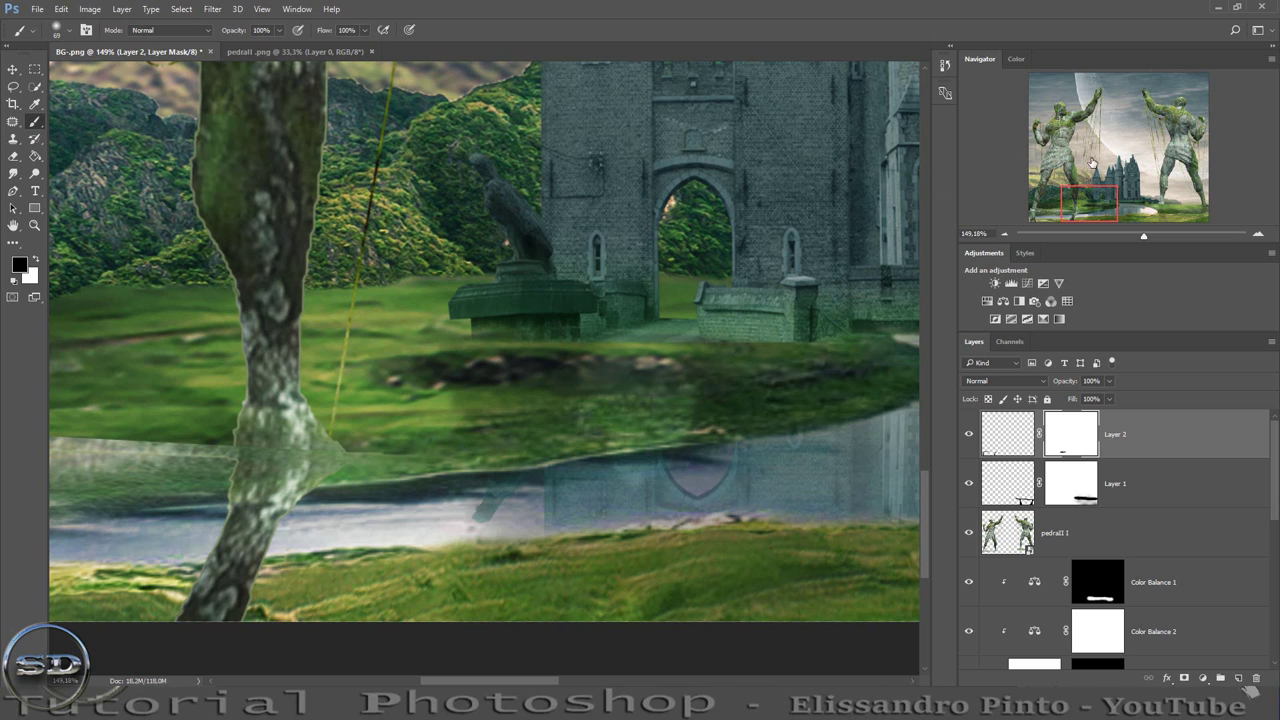
{"action": "left_click_drag", "start_coordinate": [1079, 196], "coordinate": [1047, 197]}
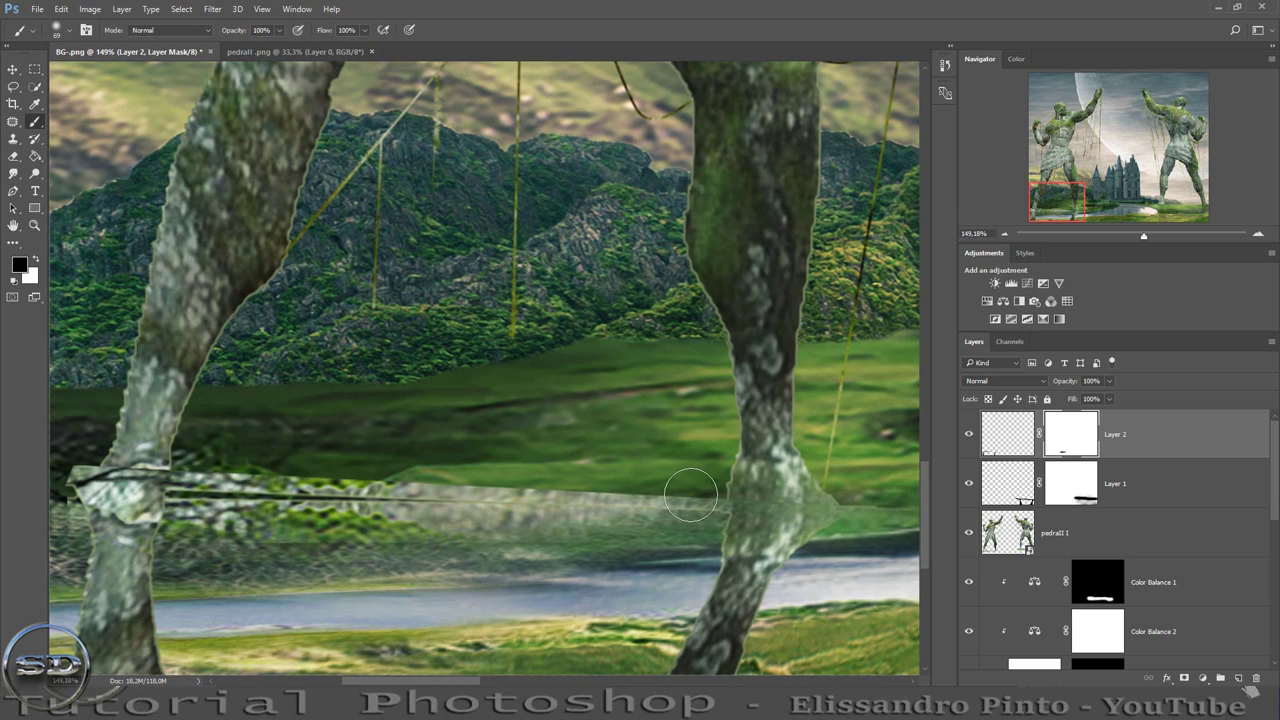
{"action": "left_click_drag", "start_coordinate": [525, 497], "coordinate": [55, 462]}
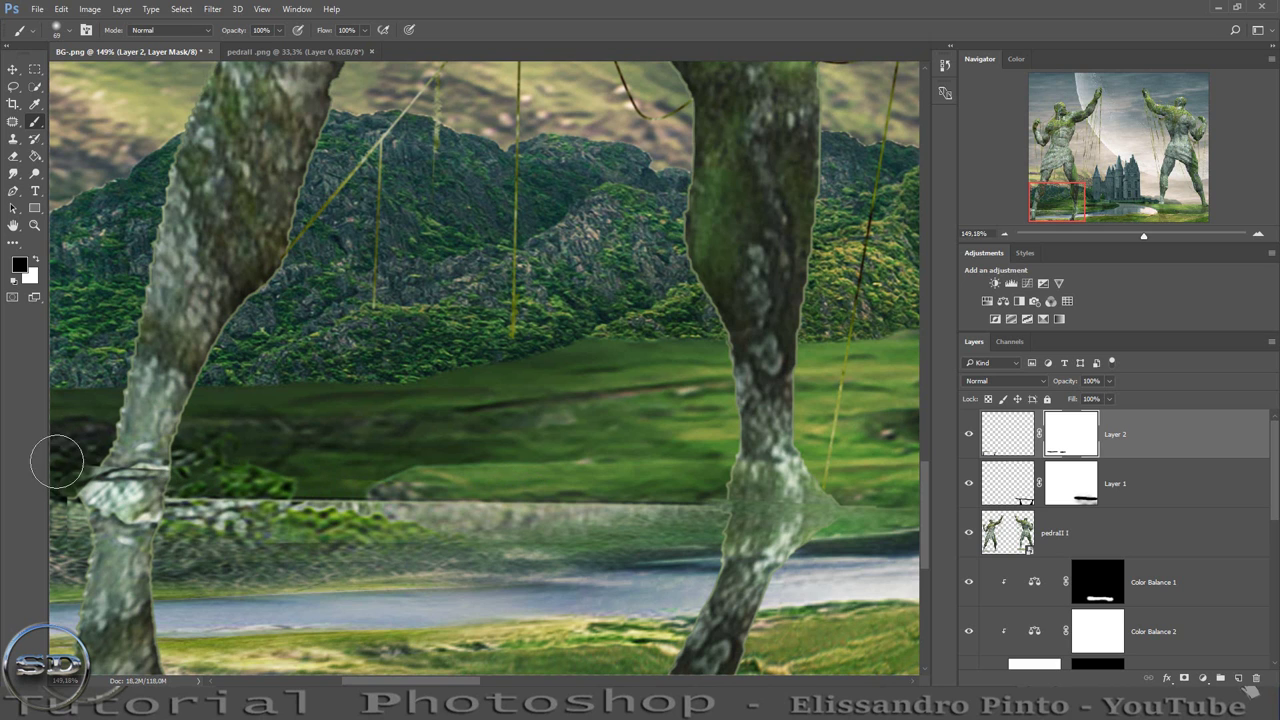
{"action": "left_click_drag", "start_coordinate": [1139, 233], "coordinate": [1133, 233]}
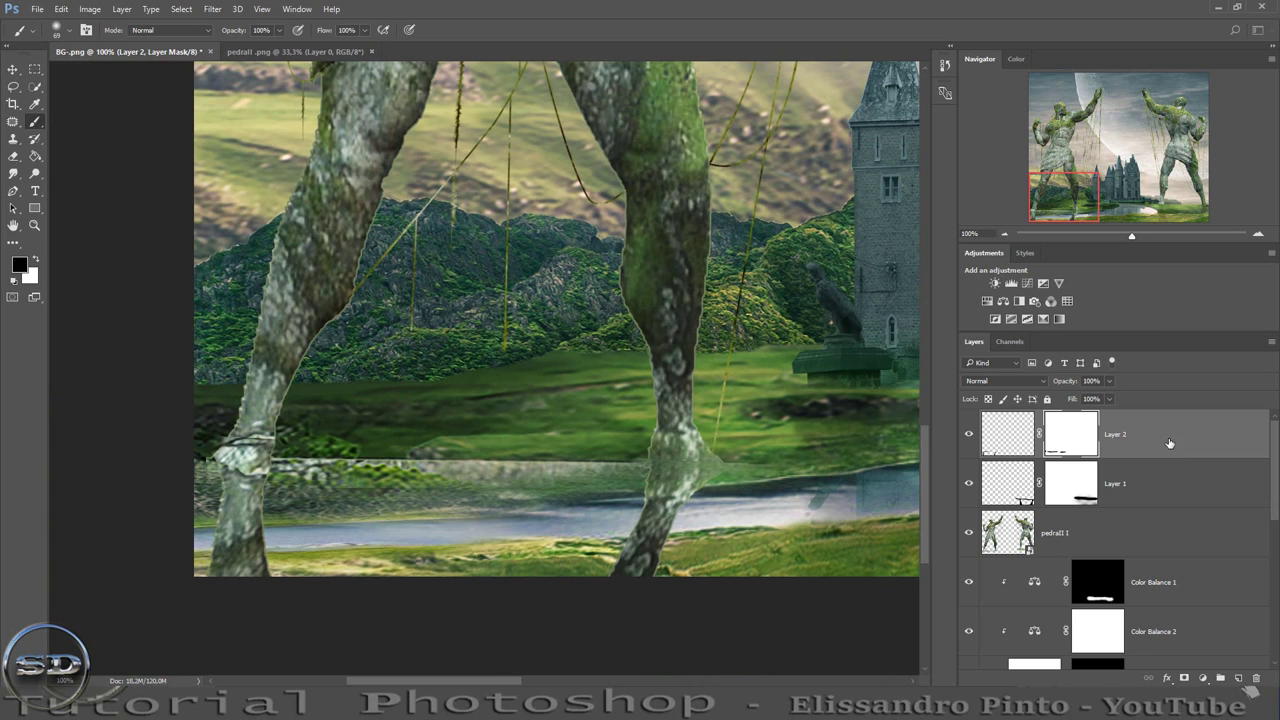
Duplicate Layer 2, hide the original, and mask out the copy's lower legs near the water.
{"action": "left_click_drag", "start_coordinate": [1174, 436], "coordinate": [1238, 678]}
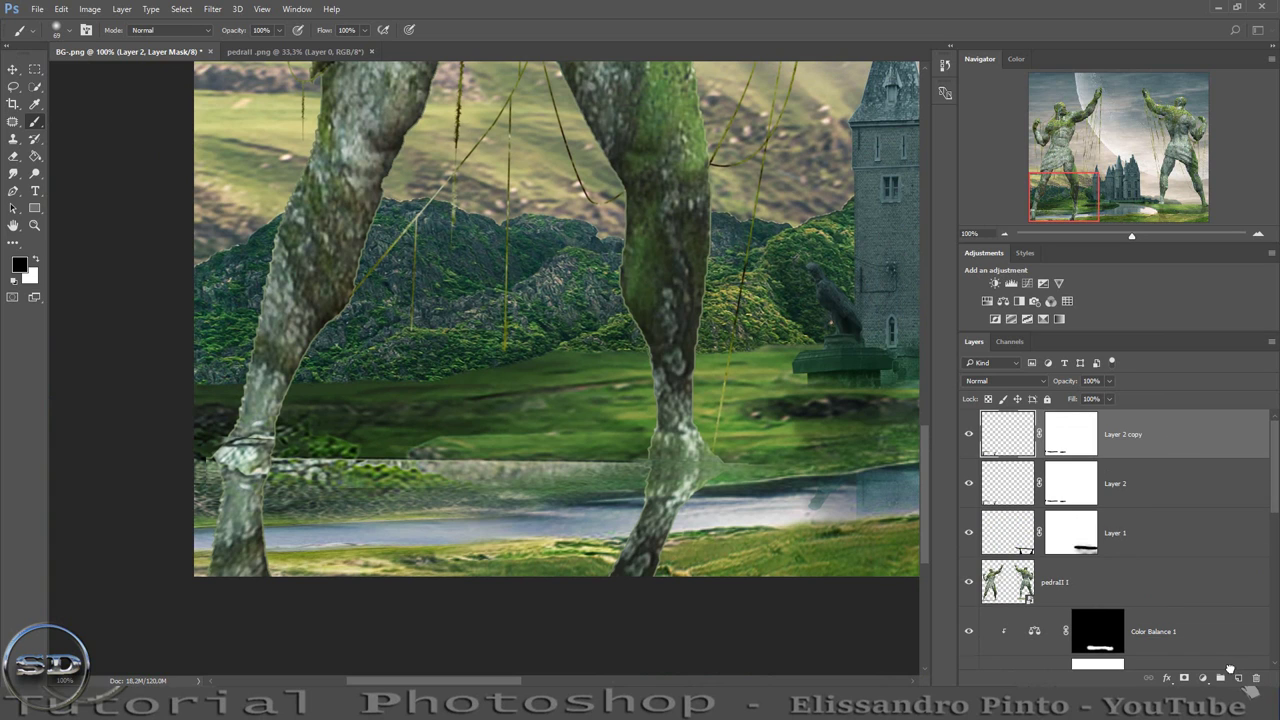
{"action": "left_click", "coordinate": [967, 485]}
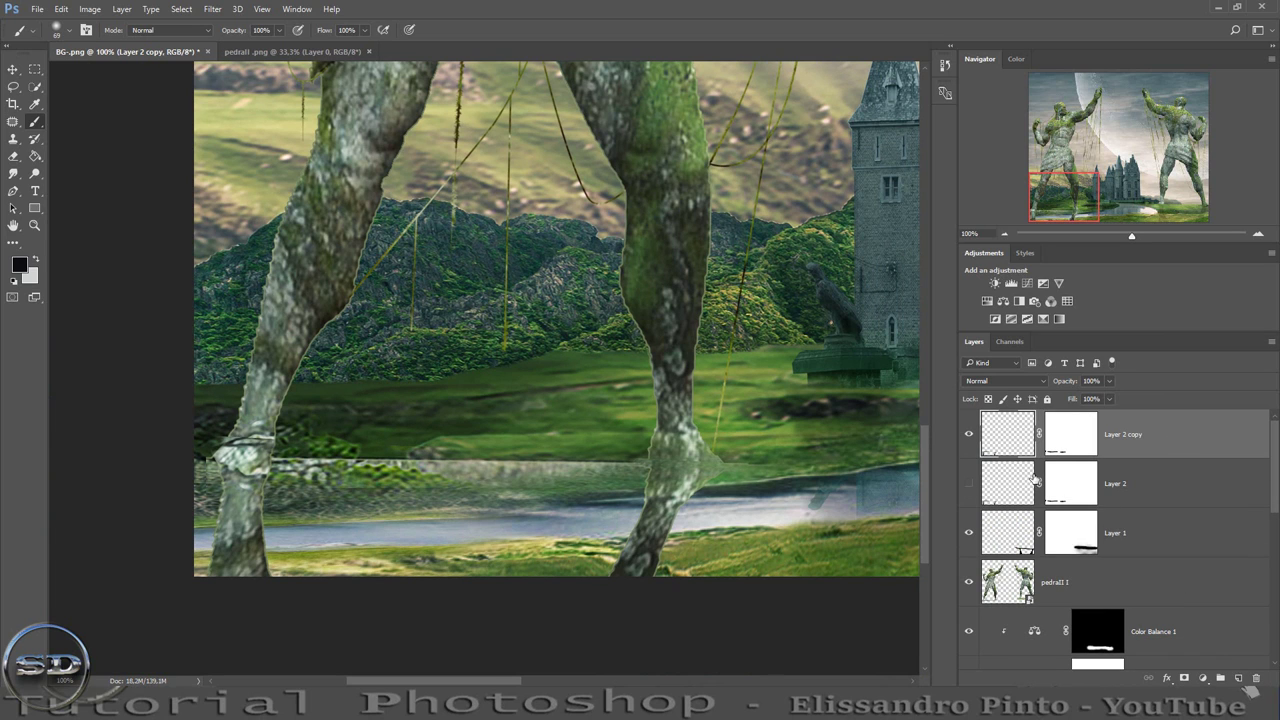
{"action": "left_click", "coordinate": [1070, 452]}
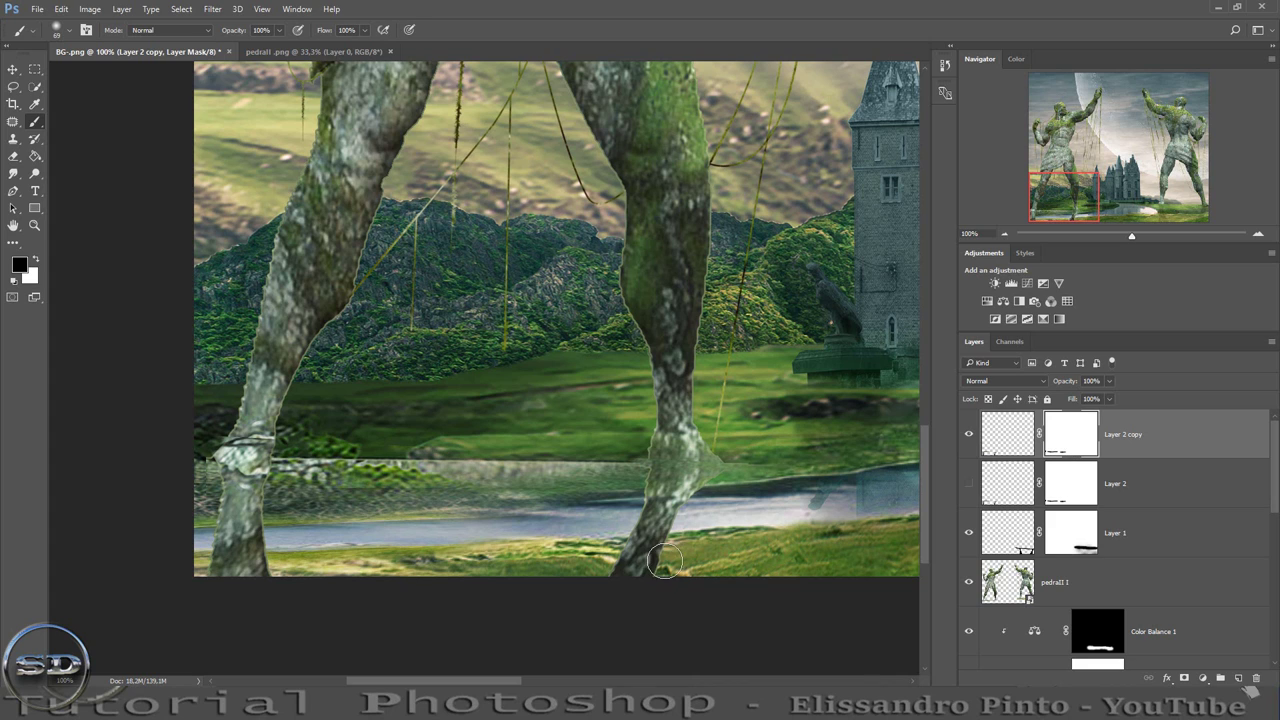
{"action": "left_click_drag", "start_coordinate": [664, 562], "coordinate": [635, 545]}
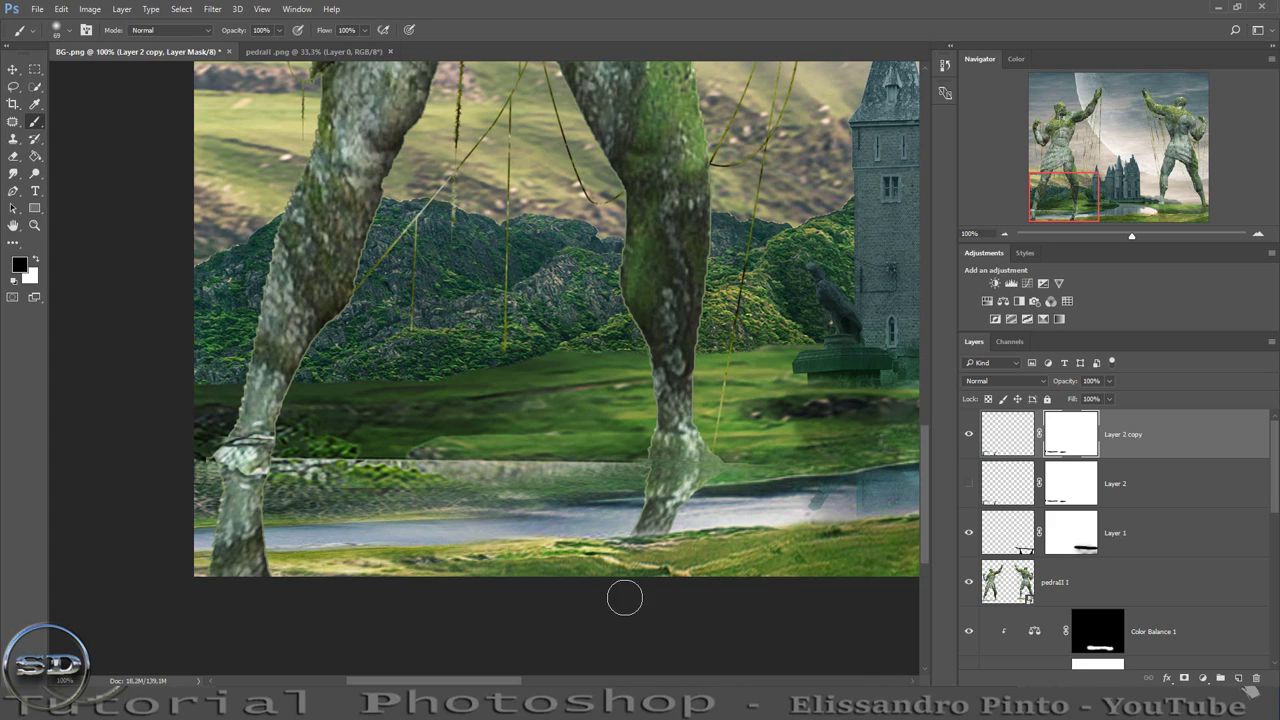
{"action": "left_click_drag", "start_coordinate": [326, 591], "coordinate": [237, 577]}
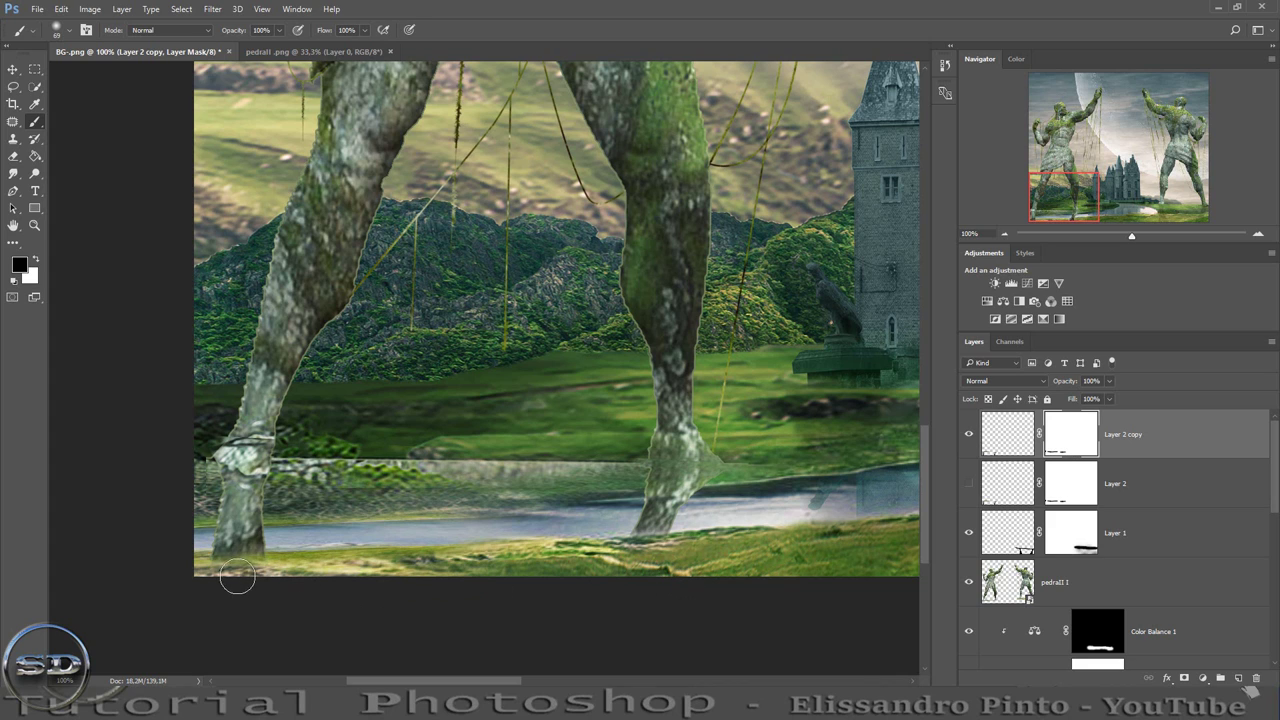
{"action": "mouse_move", "coordinate": [255, 470]}
{"action": "left_mouse_down"}
{"action": "mouse_move", "coordinate": [299, 494]}
{"action": "mouse_move", "coordinate": [265, 502]}
{"action": "left_mouse_up"}
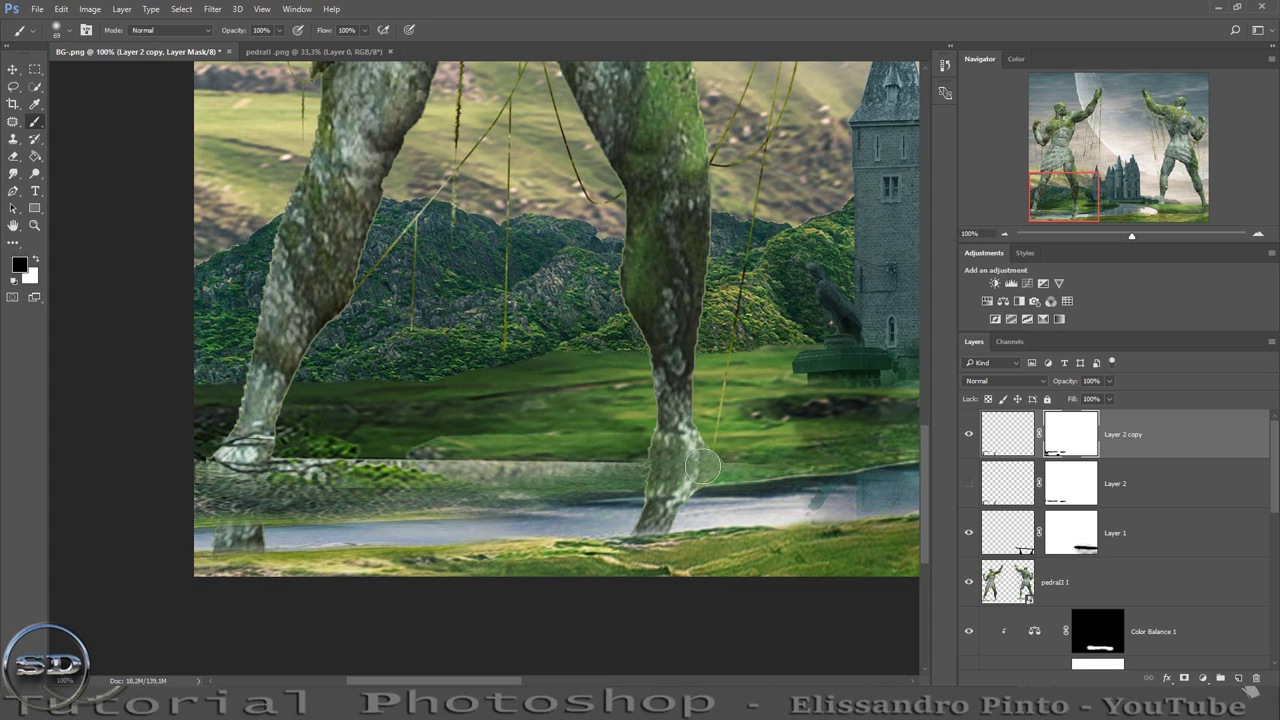
{"action": "left_click_drag", "start_coordinate": [702, 466], "coordinate": [650, 478]}
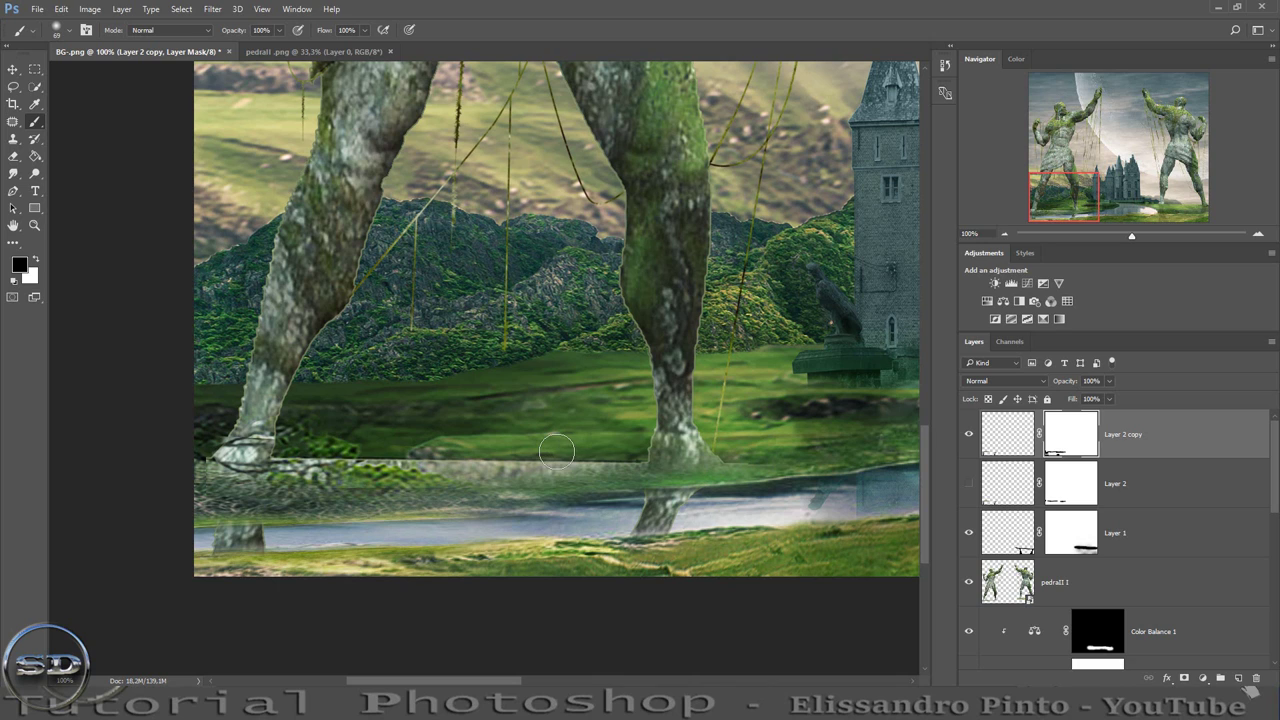
Lower Layer 2 copy's opacity to 49%, then show and select Layer 2.
{"action": "left_click", "coordinate": [1012, 440]}
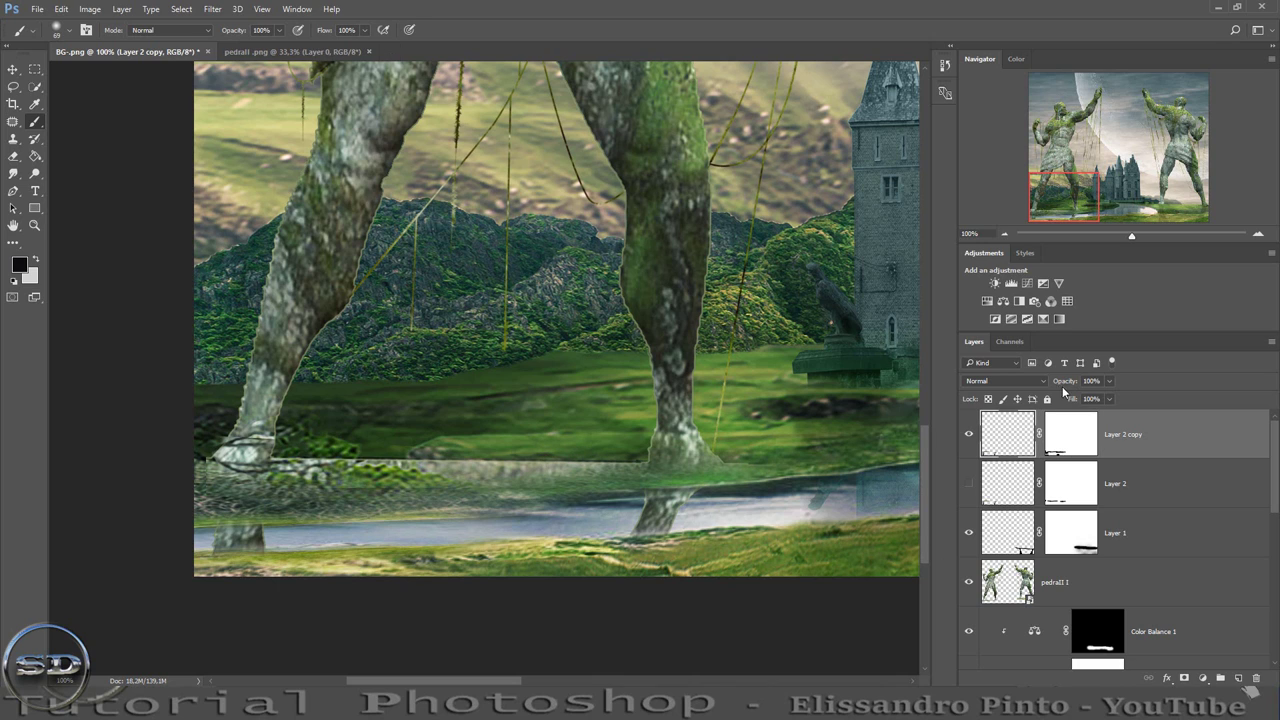
{"action": "left_click_drag", "start_coordinate": [1069, 384], "coordinate": [1036, 384]}
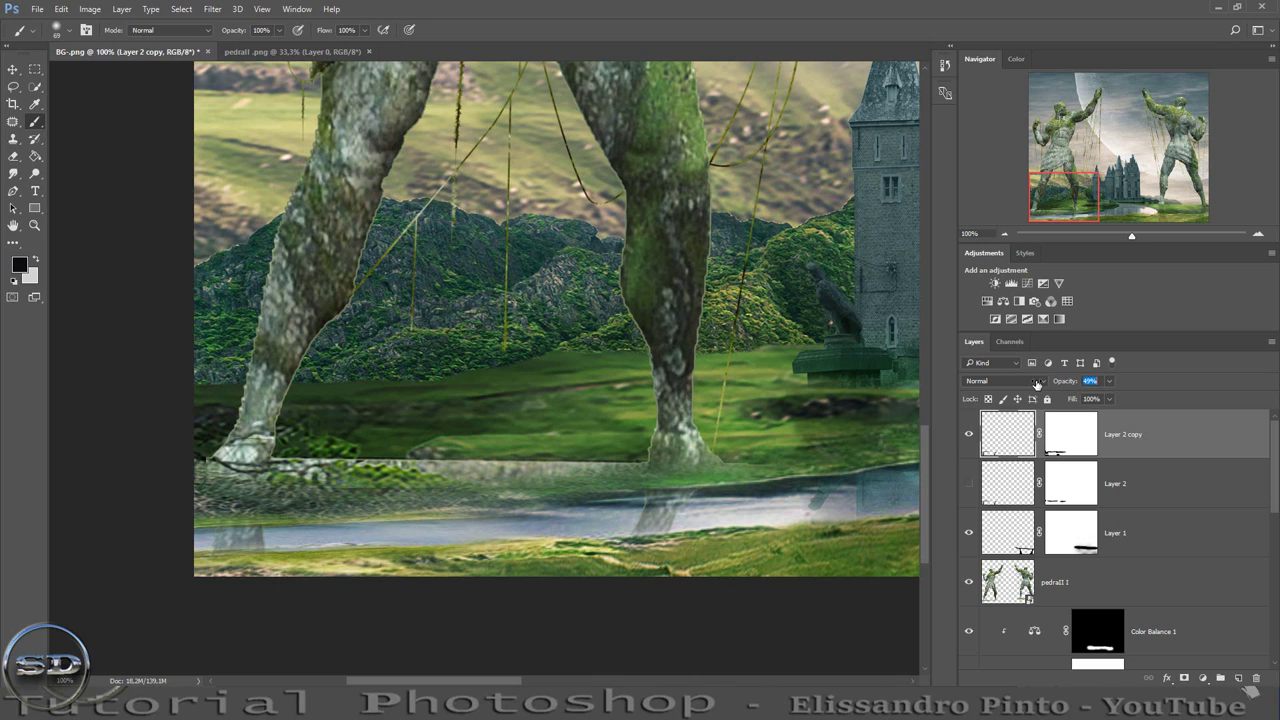
{"action": "left_click", "coordinate": [966, 482]}
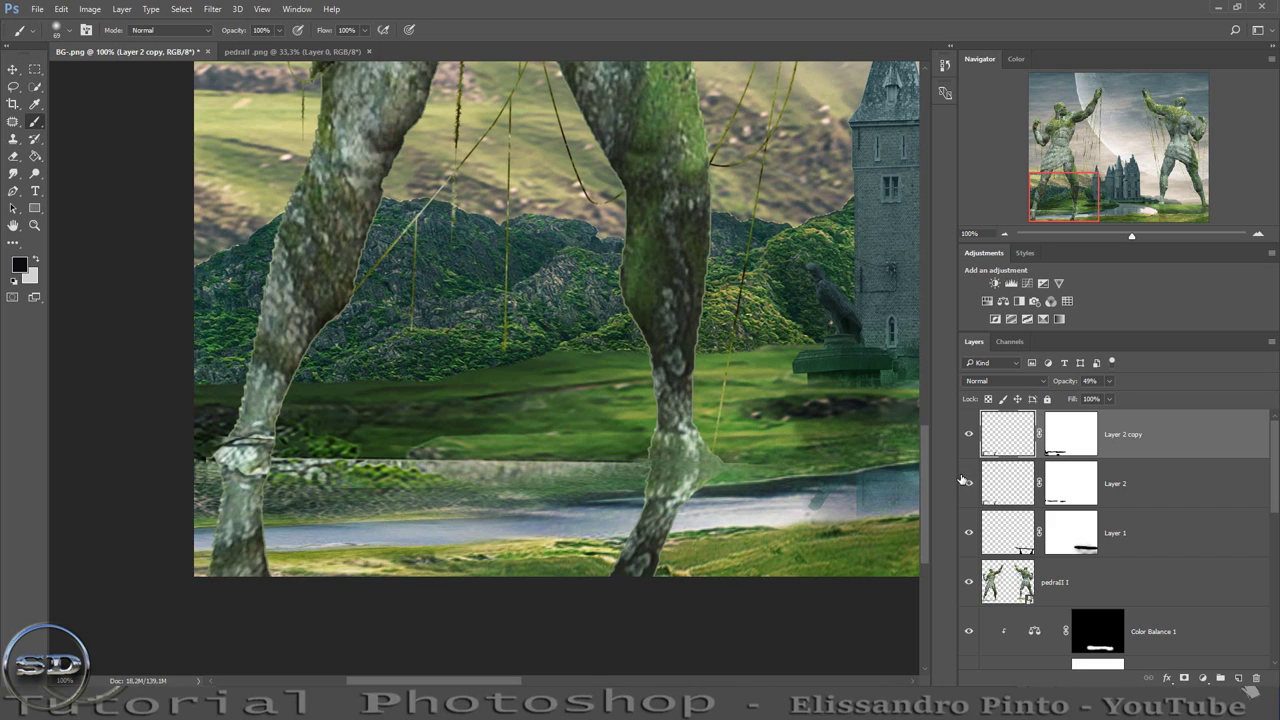
{"action": "left_click", "coordinate": [1069, 488]}
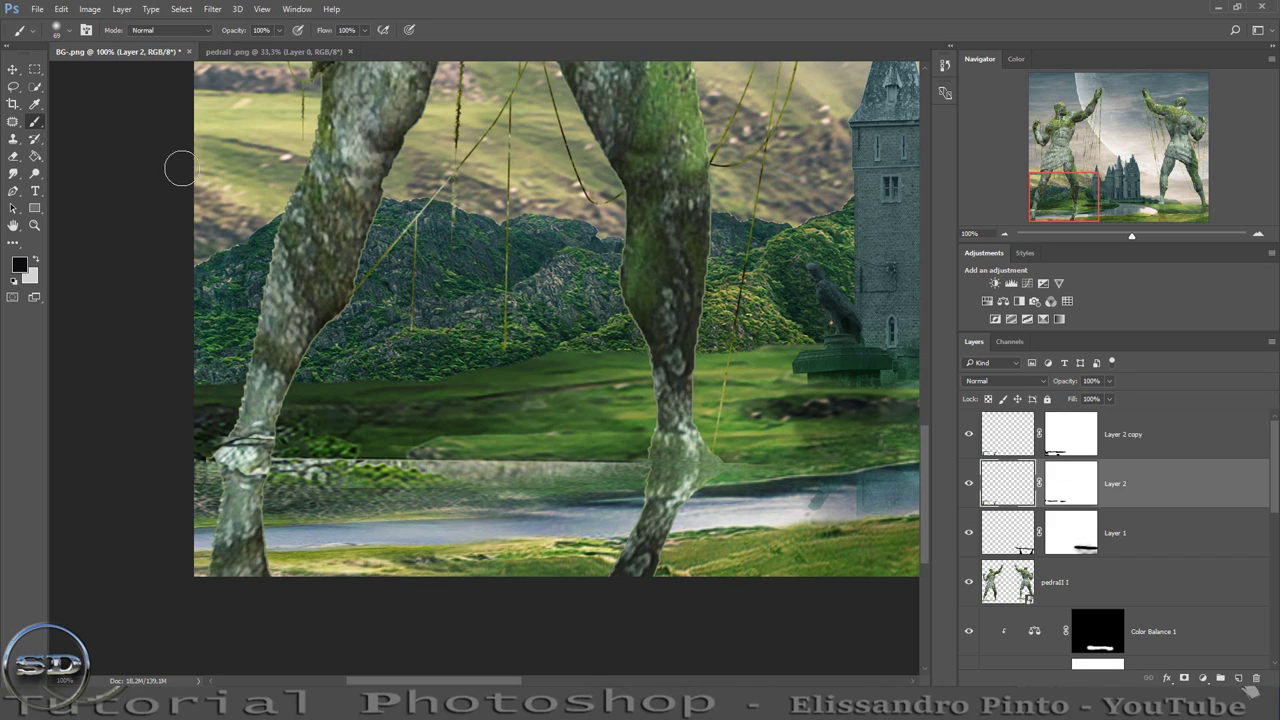
Blacken Layer 2 with Lightness -100, apply Gaussian Blur, and set its opacity to 26%.
{"action": "left_click", "coordinate": [209, 9]}
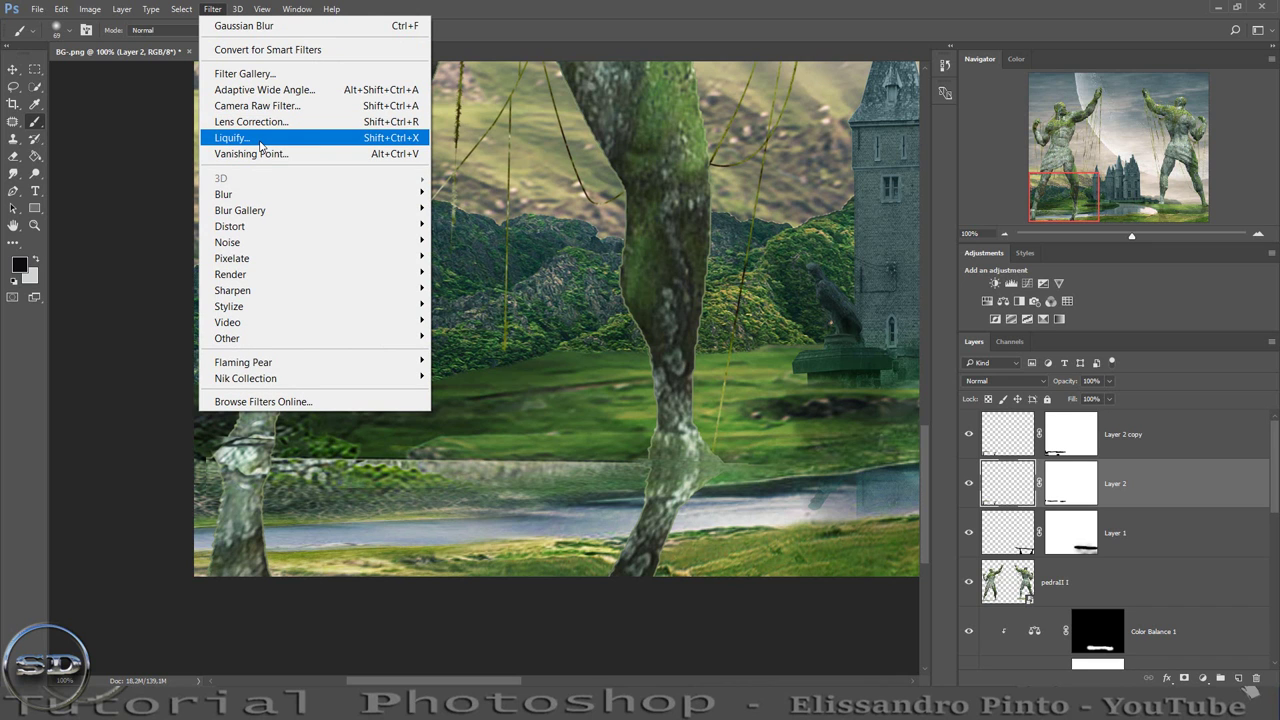
{"action": "mouse_move", "coordinate": [89, 9]}
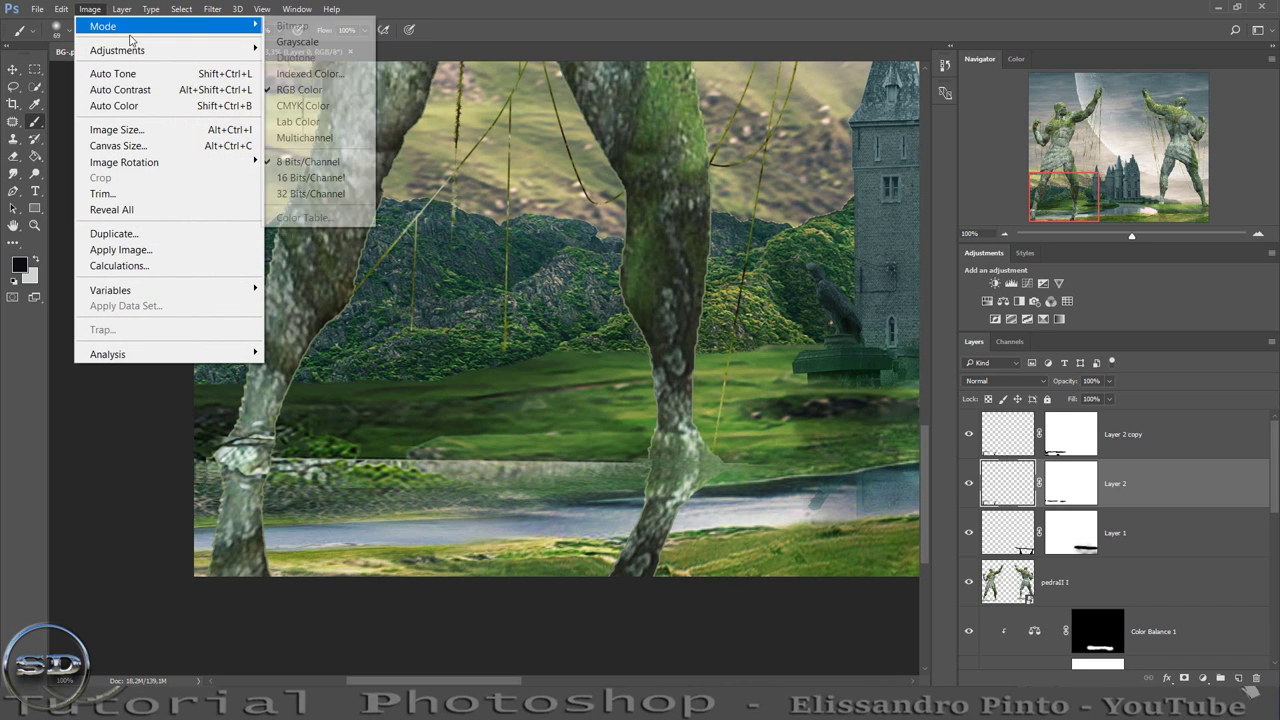
{"action": "mouse_move", "coordinate": [117, 50]}
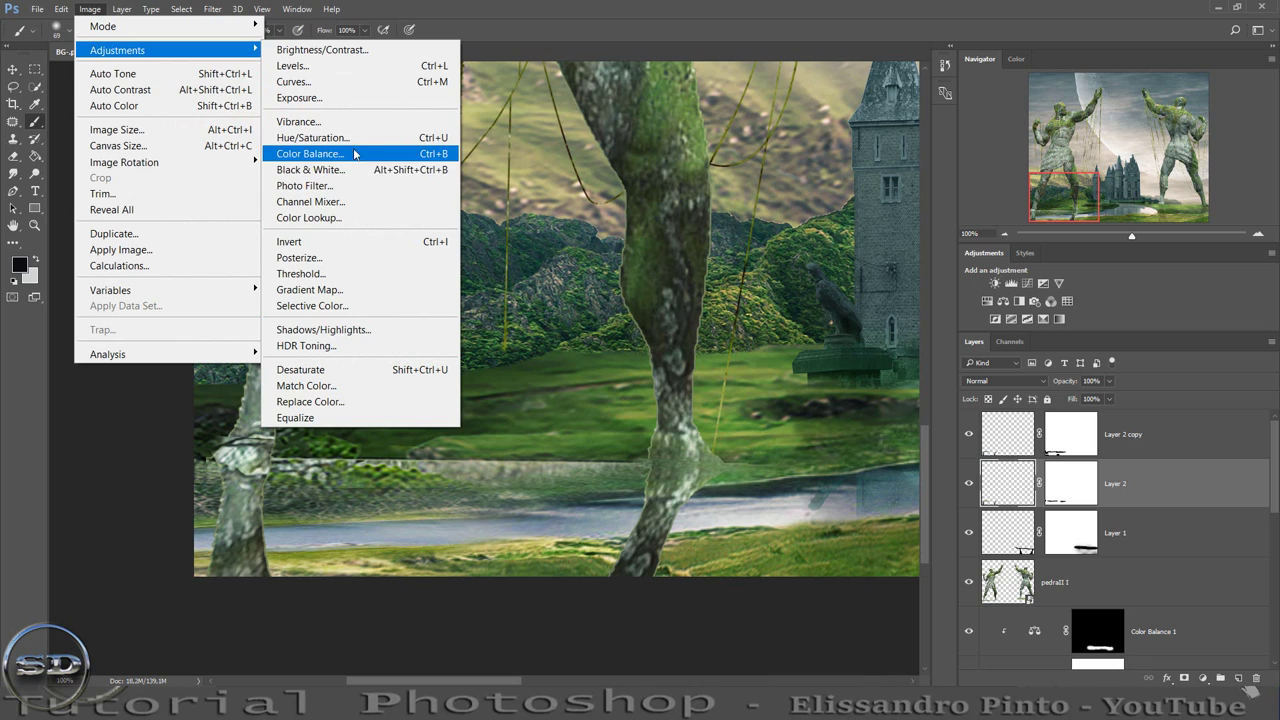
{"action": "left_click", "coordinate": [312, 137]}
{"action": "left_click_drag", "start_coordinate": [217, 270], "coordinate": [113, 273]}
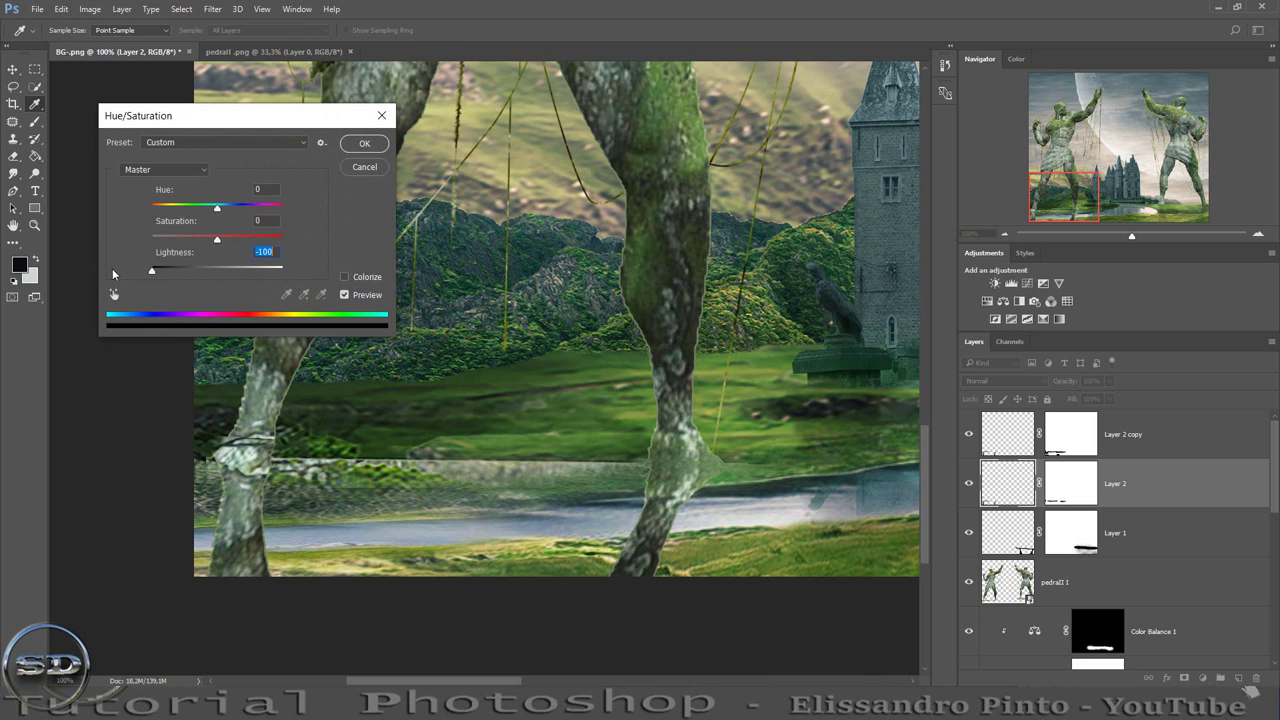
{"action": "left_click", "coordinate": [364, 143]}
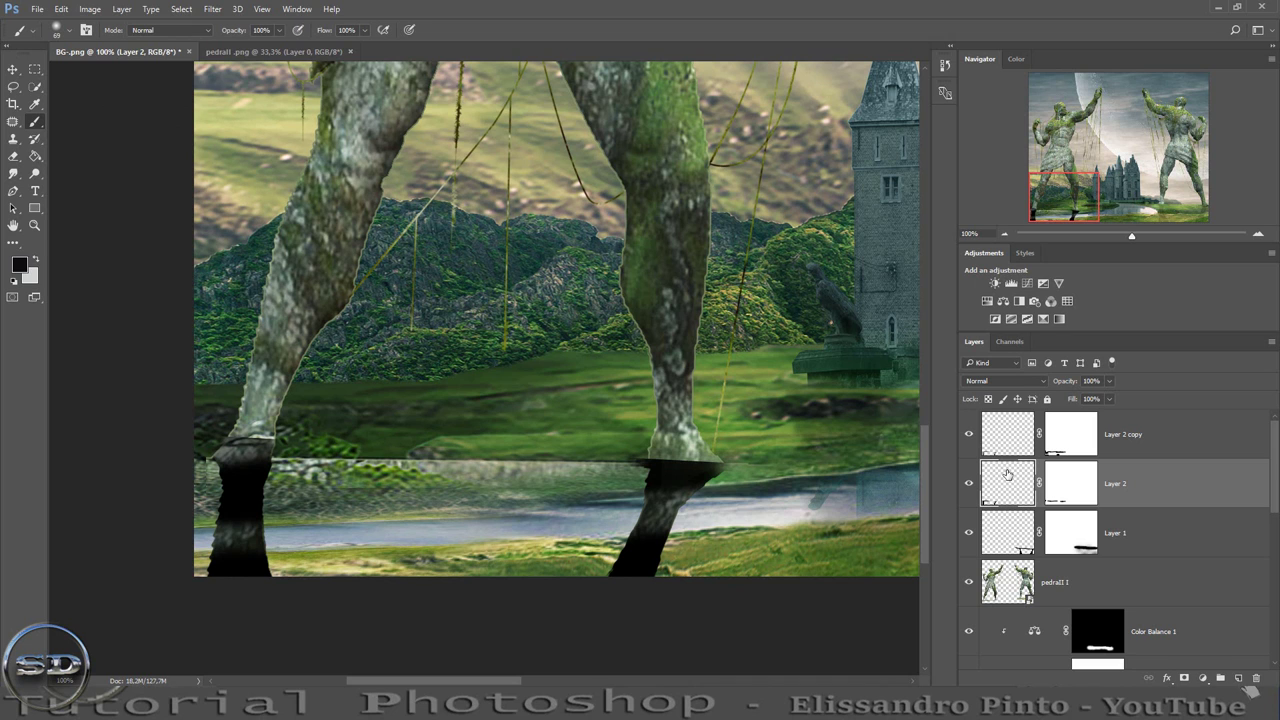
{"action": "left_click", "coordinate": [210, 10]}
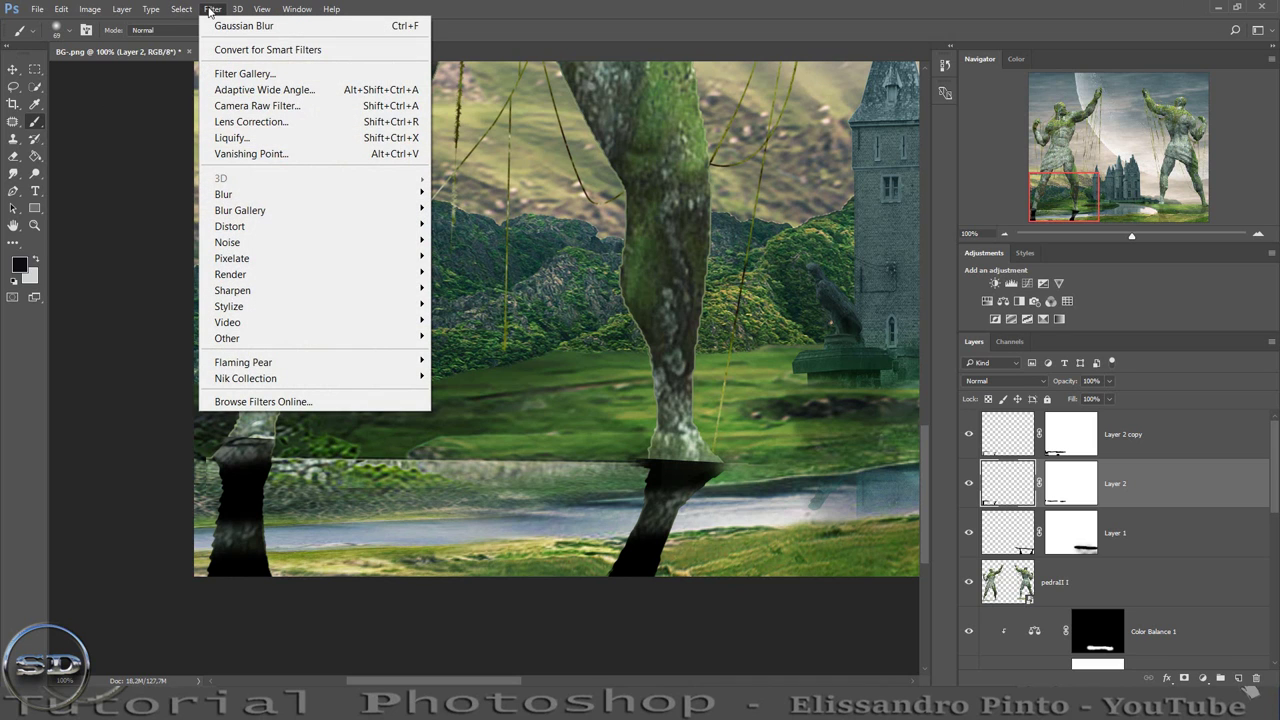
{"action": "left_click", "coordinate": [240, 25]}
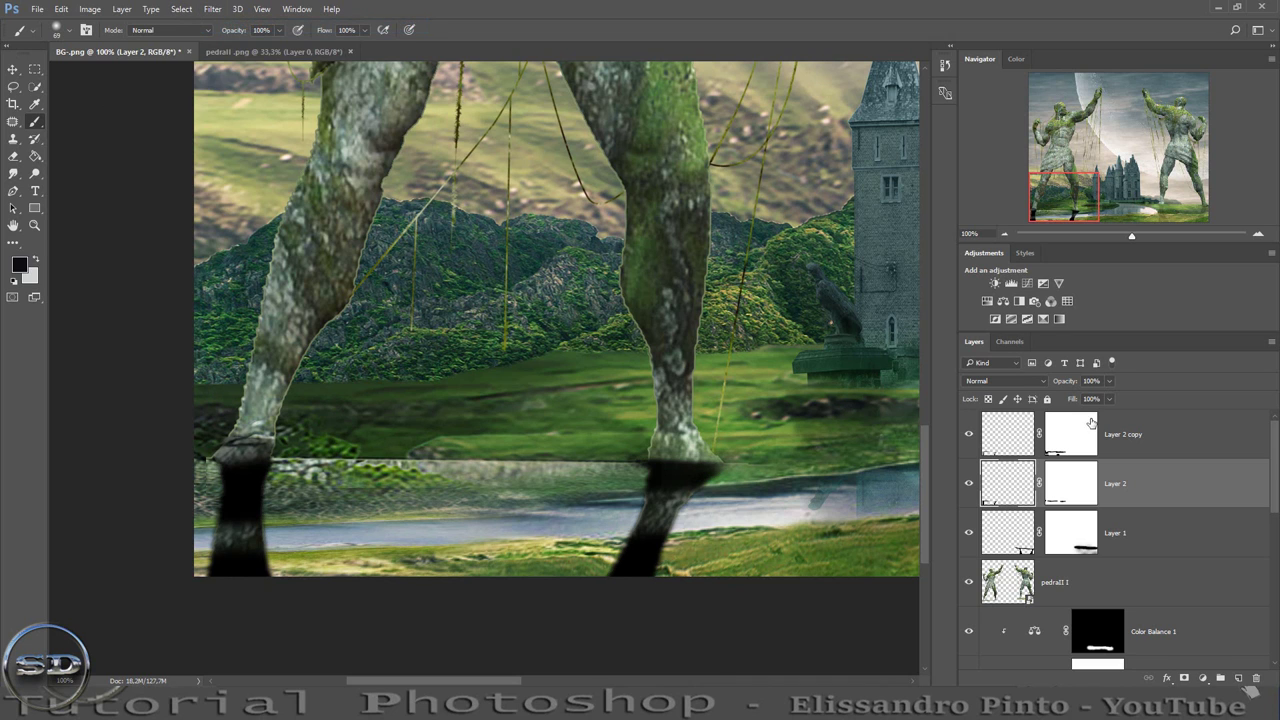
{"action": "left_click_drag", "start_coordinate": [1072, 384], "coordinate": [1021, 386]}
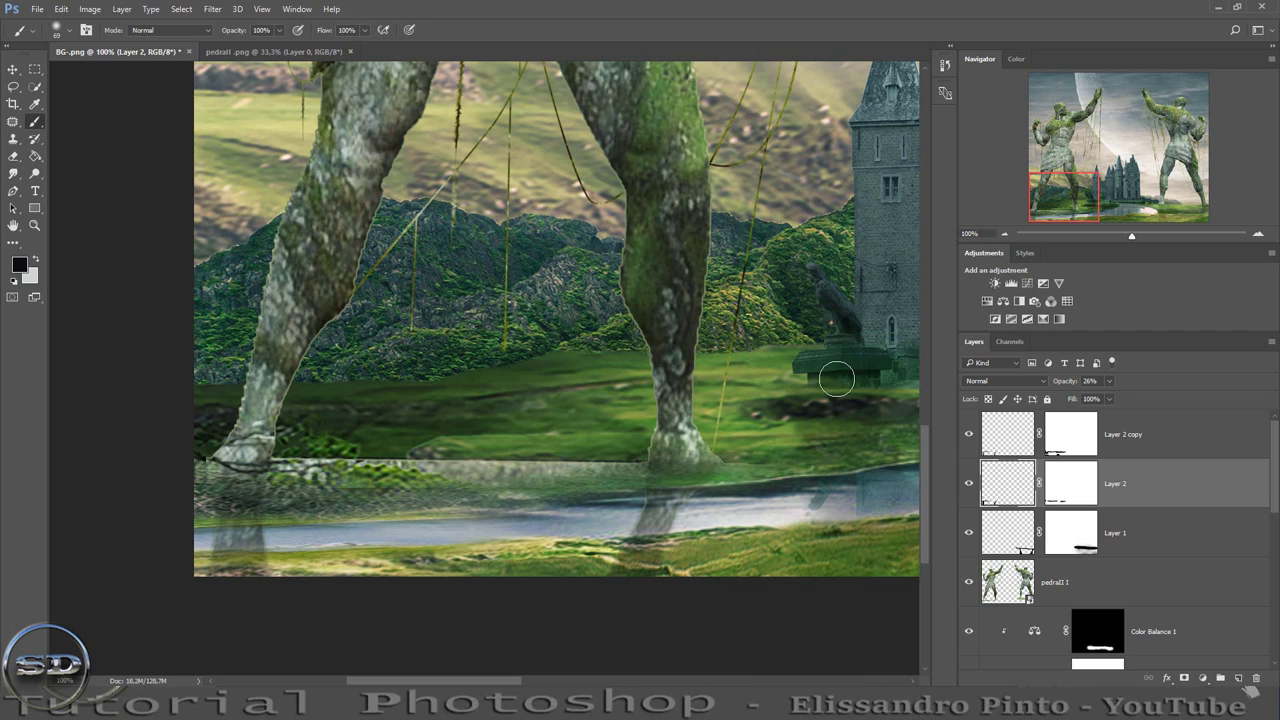
Create Layer 3 and paint black shadow at the left leg's base.
{"action": "left_click", "coordinate": [967, 484]}
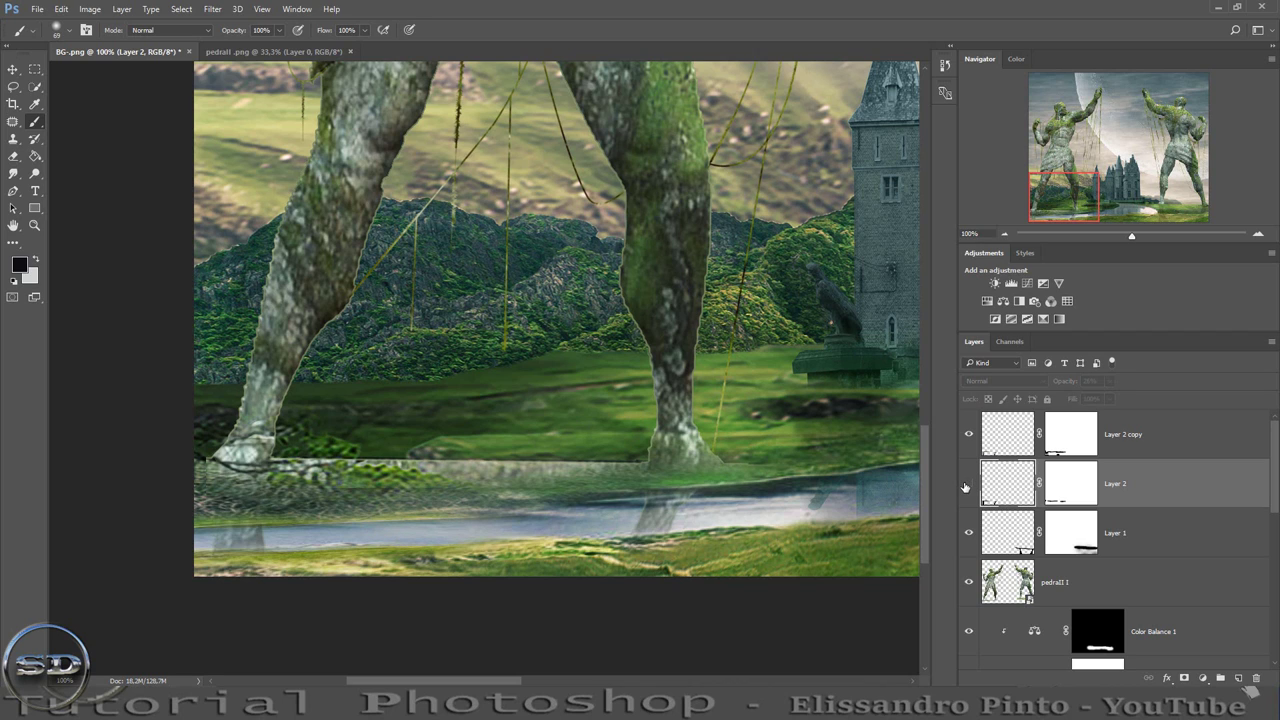
{"action": "left_click", "coordinate": [967, 484]}
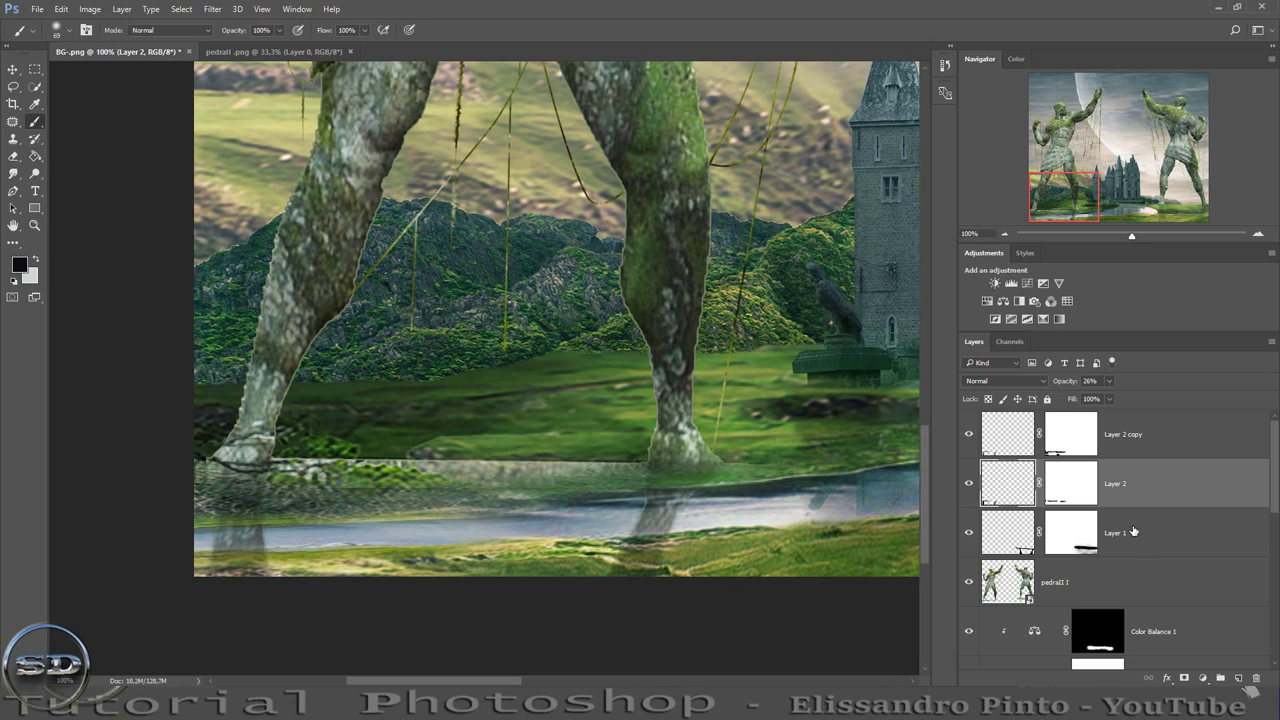
{"action": "left_click", "coordinate": [1238, 678]}
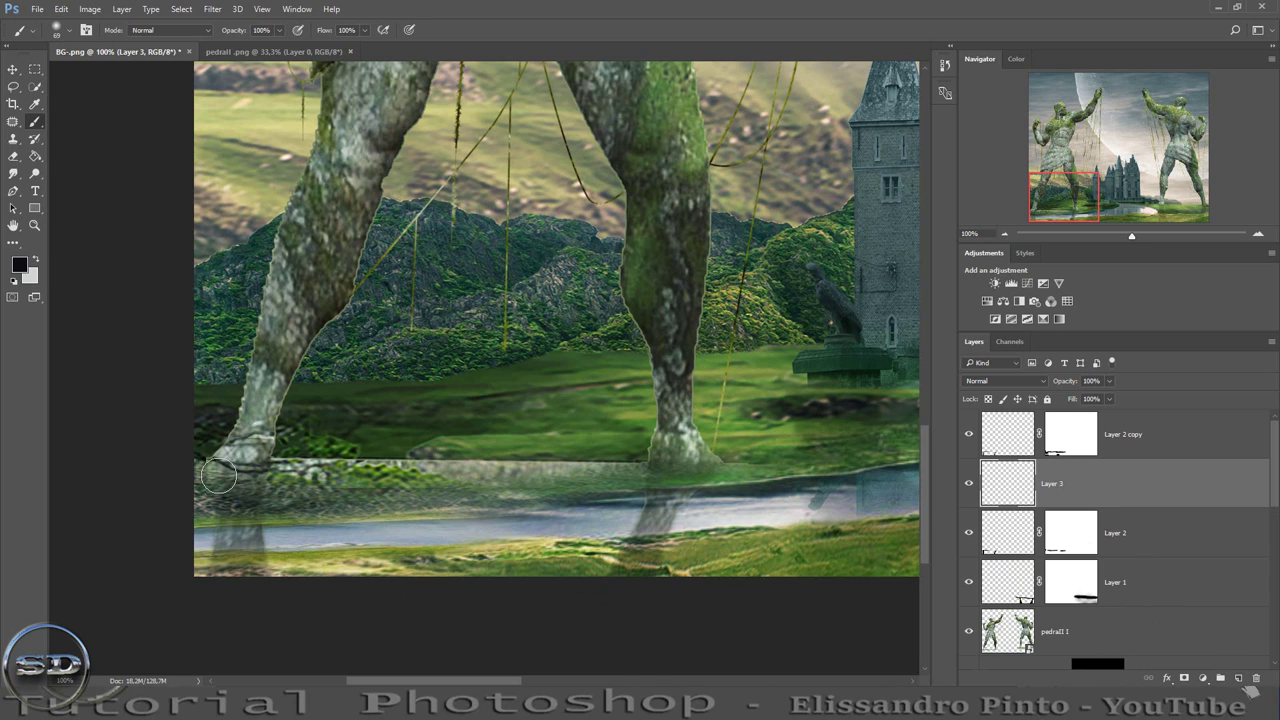
{"action": "mouse_move", "coordinate": [217, 477]}
{"action": "left_mouse_down"}
{"action": "mouse_move", "coordinate": [157, 560]}
{"action": "mouse_move", "coordinate": [214, 503]}
{"action": "mouse_move", "coordinate": [220, 463]}
{"action": "mouse_move", "coordinate": [163, 604]}
{"action": "left_mouse_up"}
{"action": "left_click_drag", "start_coordinate": [203, 540], "coordinate": [152, 612]}
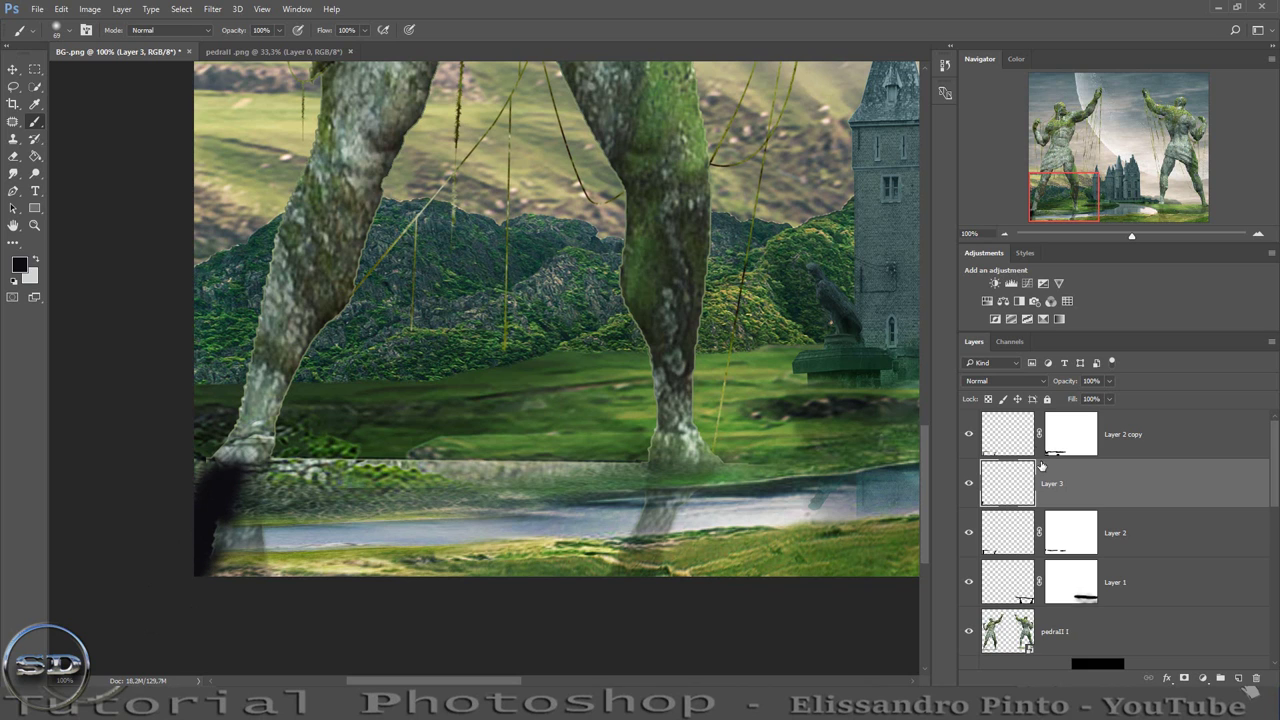
Gaussian Blur Layer 3, fade it to 60%, and shade the right leg's base.
{"action": "left_click", "coordinate": [212, 9]}
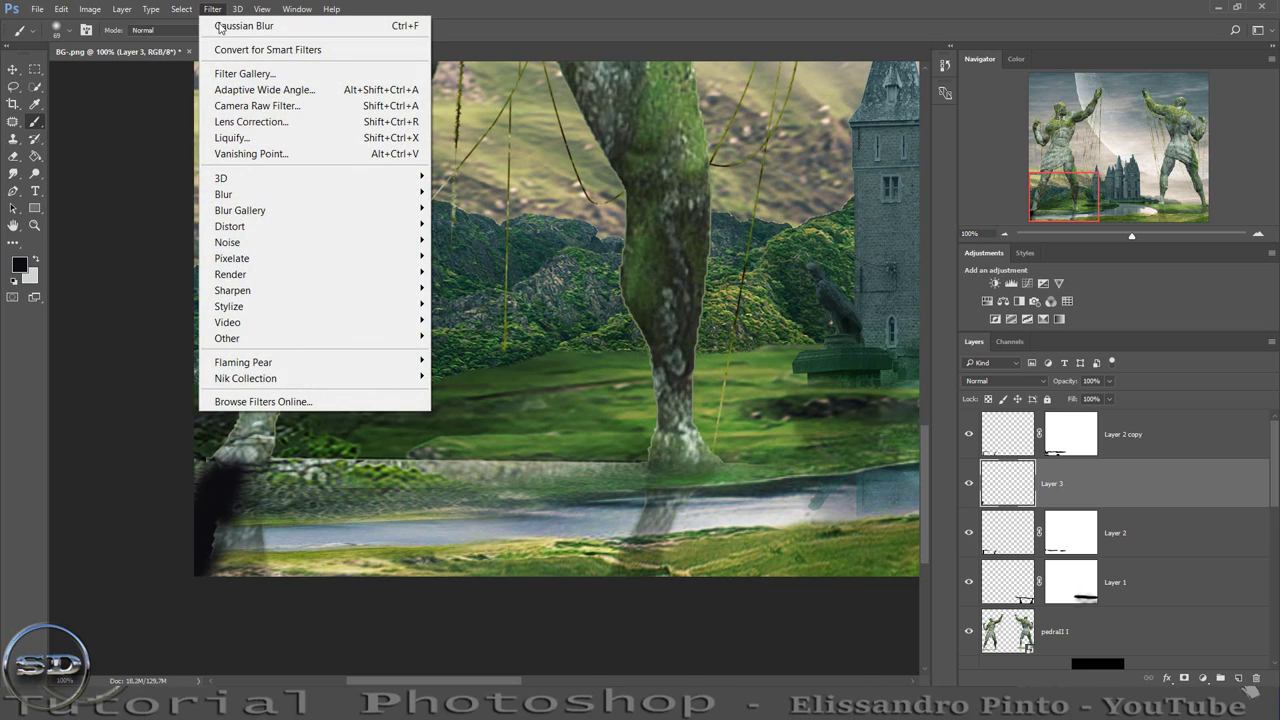
{"action": "left_click", "coordinate": [223, 26]}
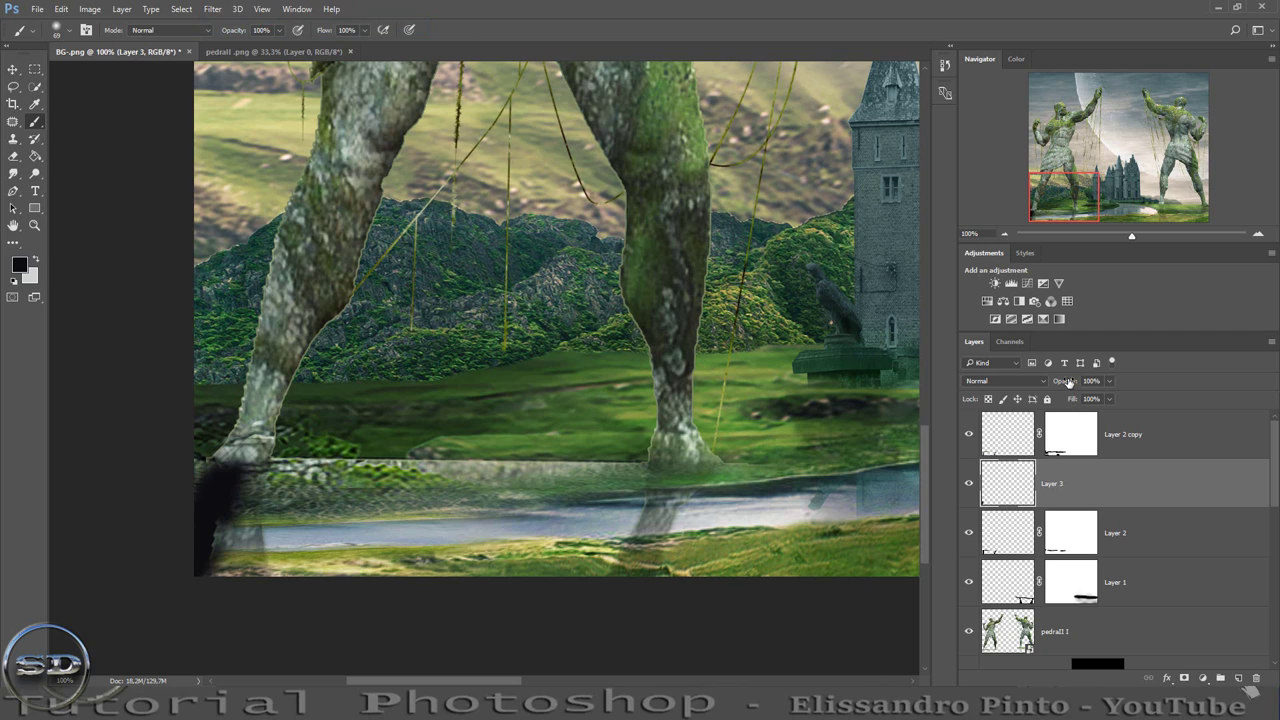
{"action": "left_click_drag", "start_coordinate": [1062, 381], "coordinate": [1042, 382]}
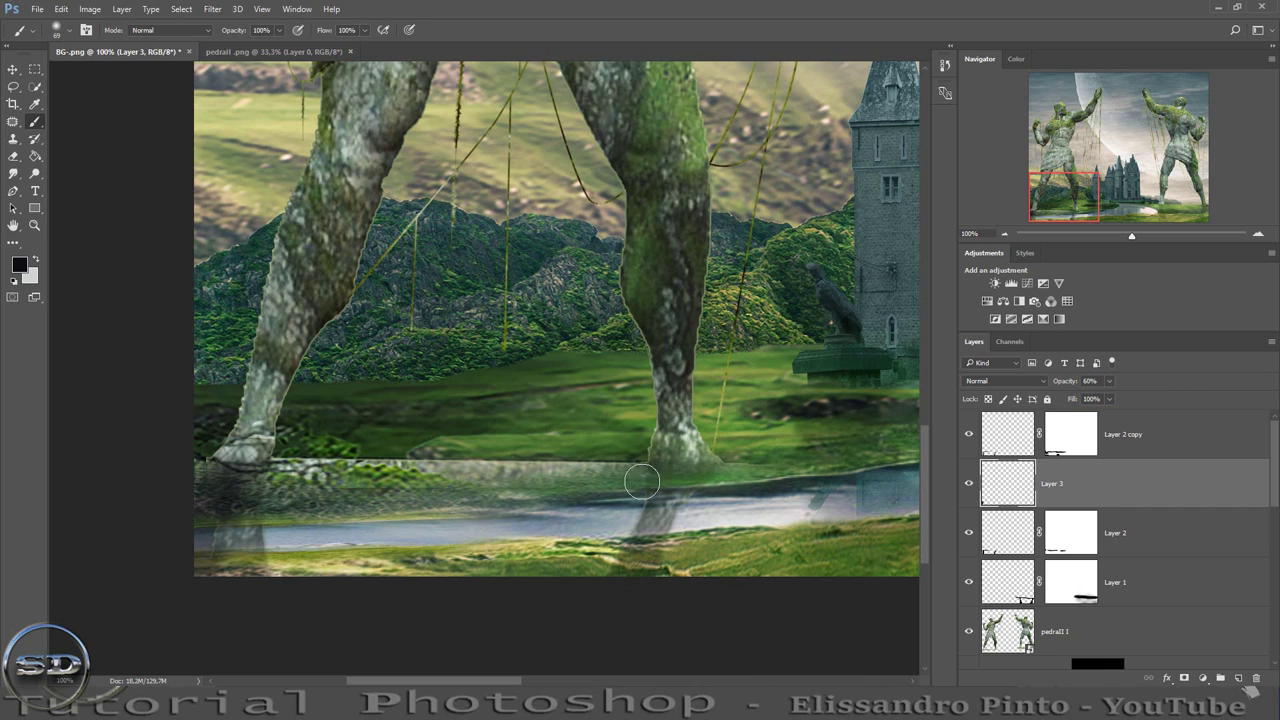
{"action": "mouse_move", "coordinate": [651, 457]}
{"action": "left_mouse_down"}
{"action": "mouse_move", "coordinate": [640, 515]}
{"action": "mouse_move", "coordinate": [643, 491]}
{"action": "mouse_move", "coordinate": [549, 594]}
{"action": "left_mouse_up"}
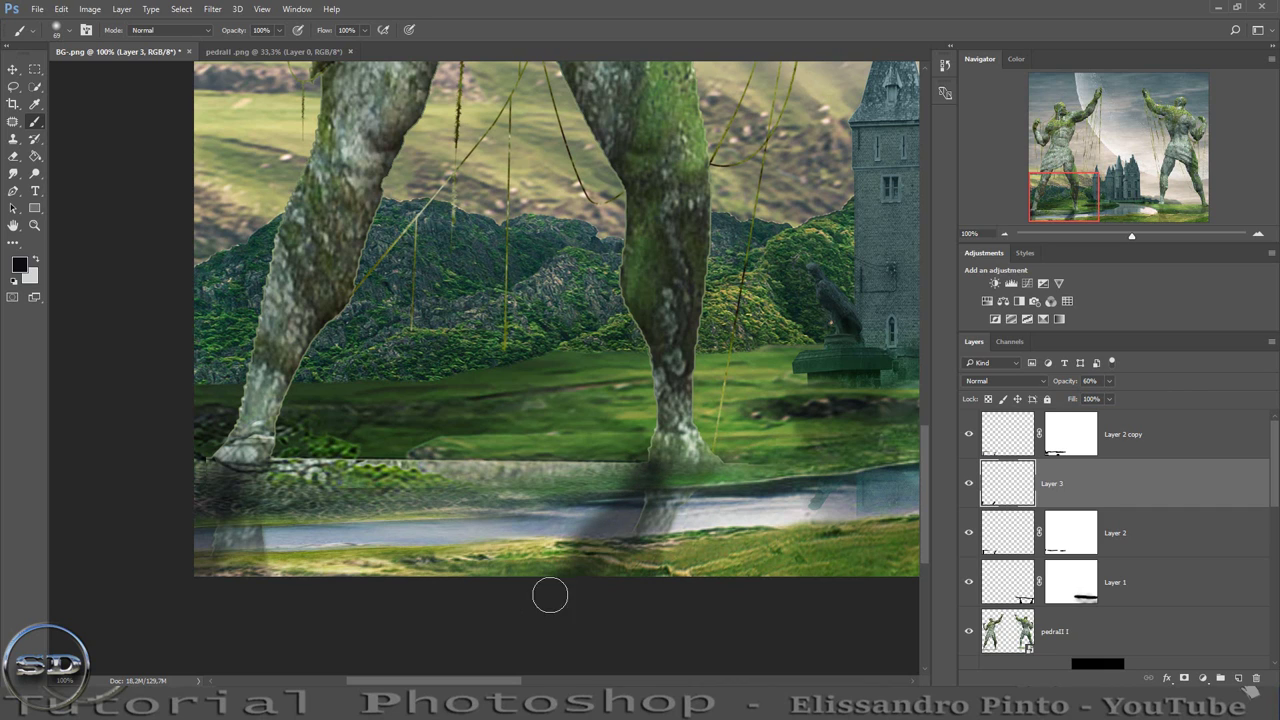
{"action": "left_click_drag", "start_coordinate": [712, 467], "coordinate": [630, 542]}
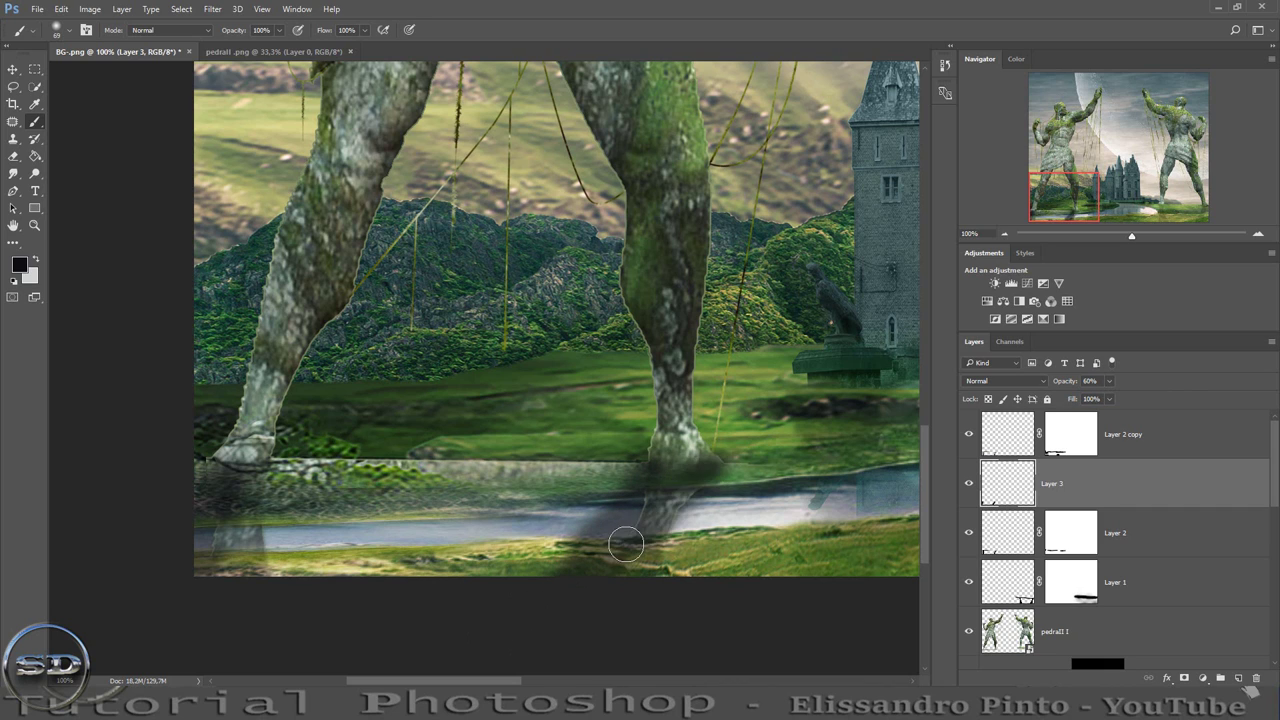
Add a mask to Layer 3, trim shadow near the right leg, and compare the shadow layers.
{"action": "left_click", "coordinate": [1184, 678]}
{"action": "left_click_drag", "start_coordinate": [718, 447], "coordinate": [740, 455]}
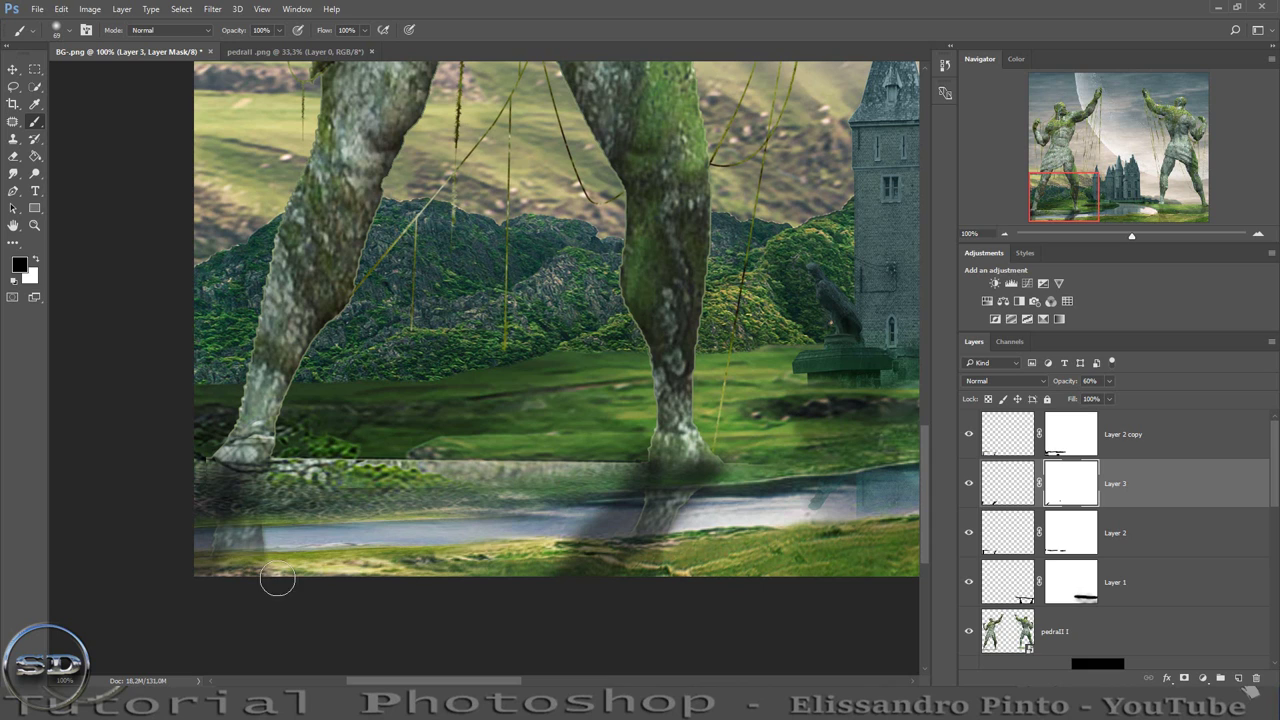
{"action": "left_click", "coordinate": [968, 484]}
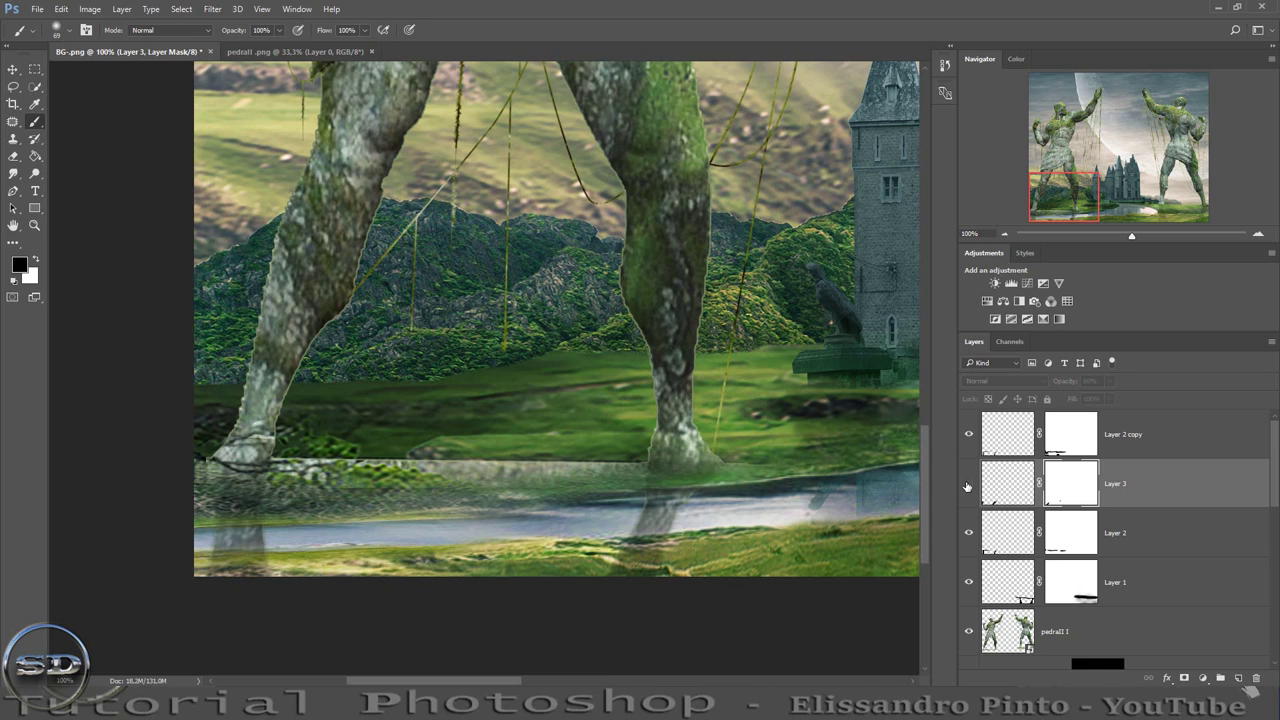
{"action": "left_click", "coordinate": [968, 484]}
{"action": "left_click", "coordinate": [969, 534]}
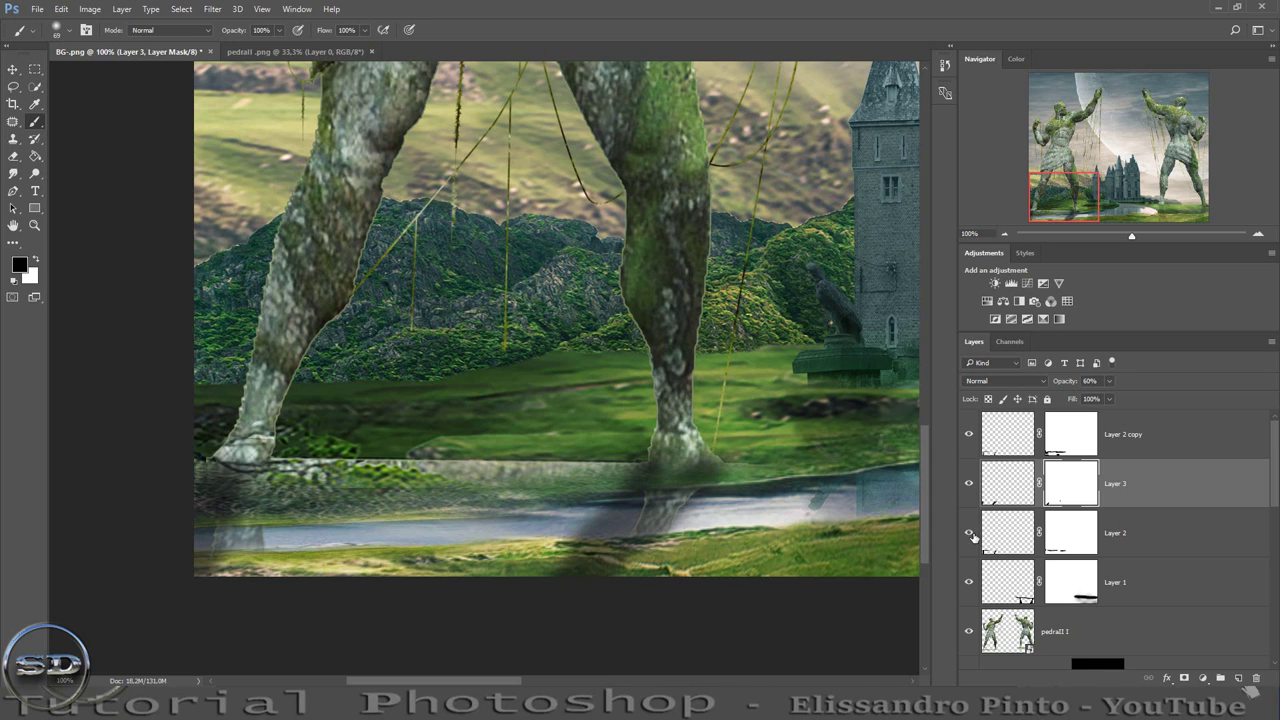
{"action": "left_click", "coordinate": [968, 434]}
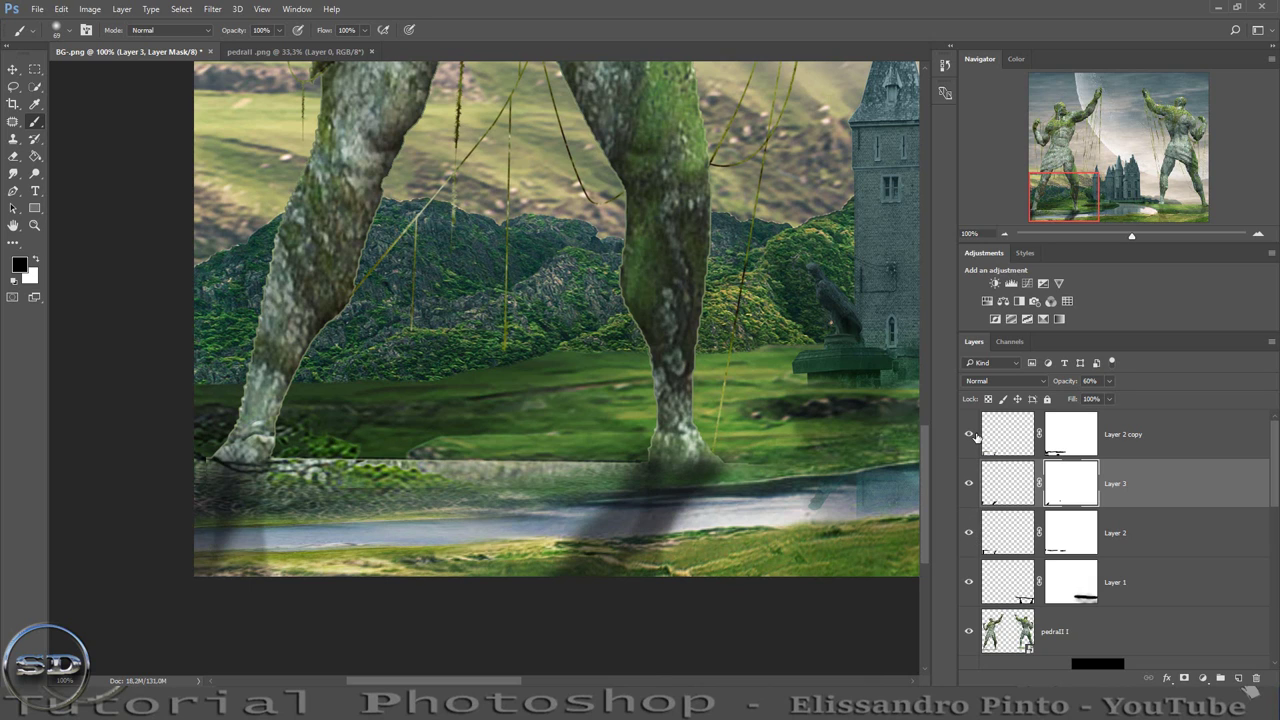
{"action": "left_click", "coordinate": [1071, 448]}
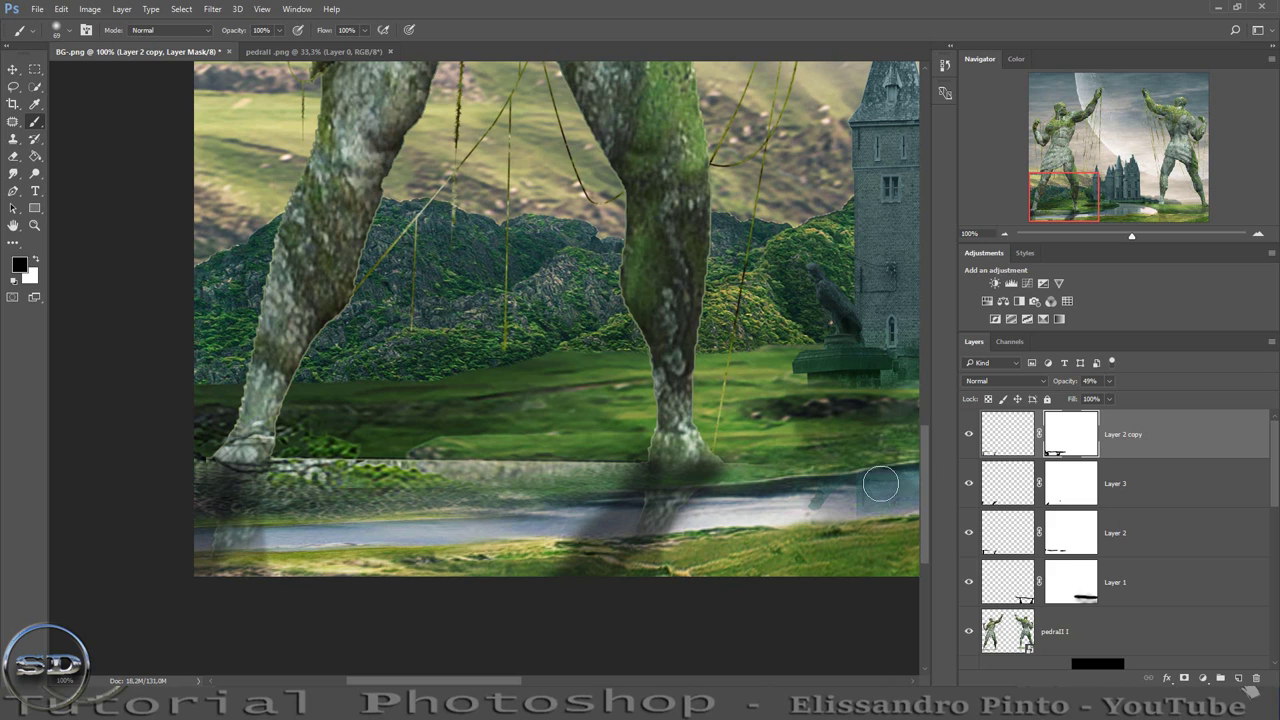
Lower Layer 2 copy's fill to fade its dark patch near the statues.
{"action": "left_click", "coordinate": [995, 436]}
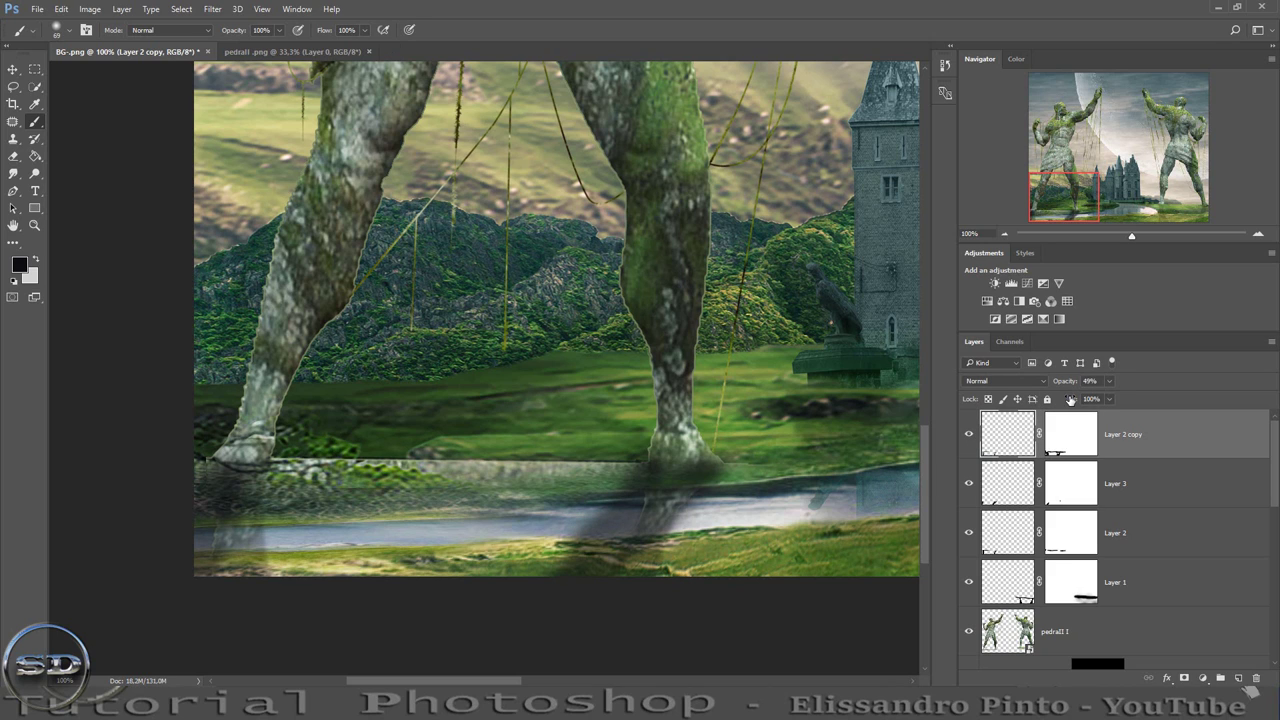
{"action": "left_click_drag", "start_coordinate": [1070, 399], "coordinate": [1038, 404]}
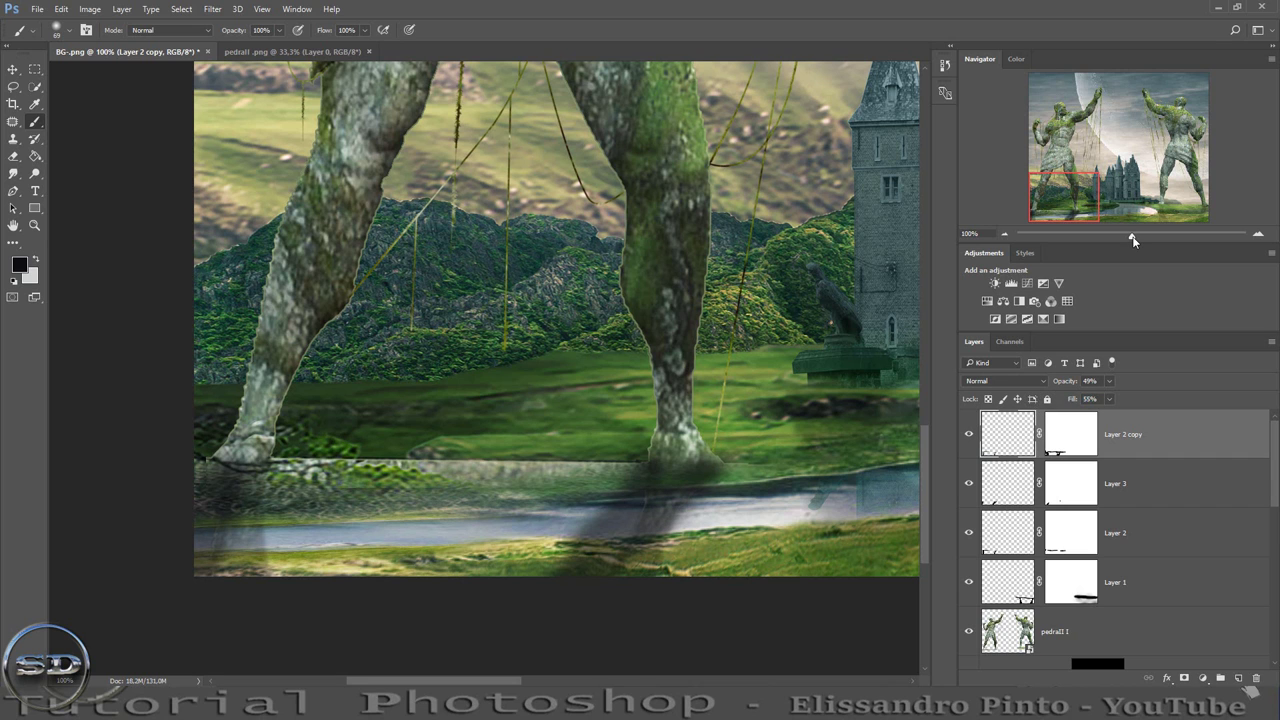
{"action": "left_click_drag", "start_coordinate": [1133, 240], "coordinate": [1119, 238]}
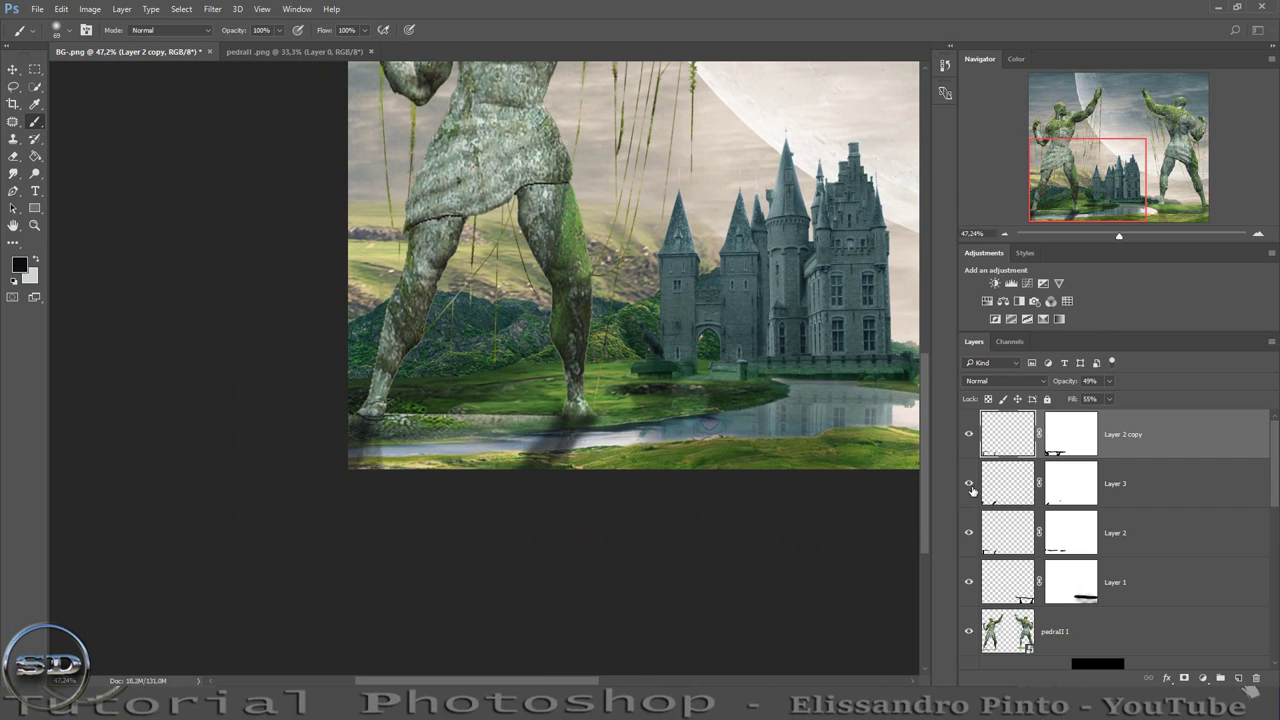
Reduce Layer 3's fill to about 64%, comparing the image with it hidden and shown.
{"action": "left_click", "coordinate": [970, 486]}
{"action": "left_click", "coordinate": [970, 486]}
{"action": "left_click", "coordinate": [1005, 490]}
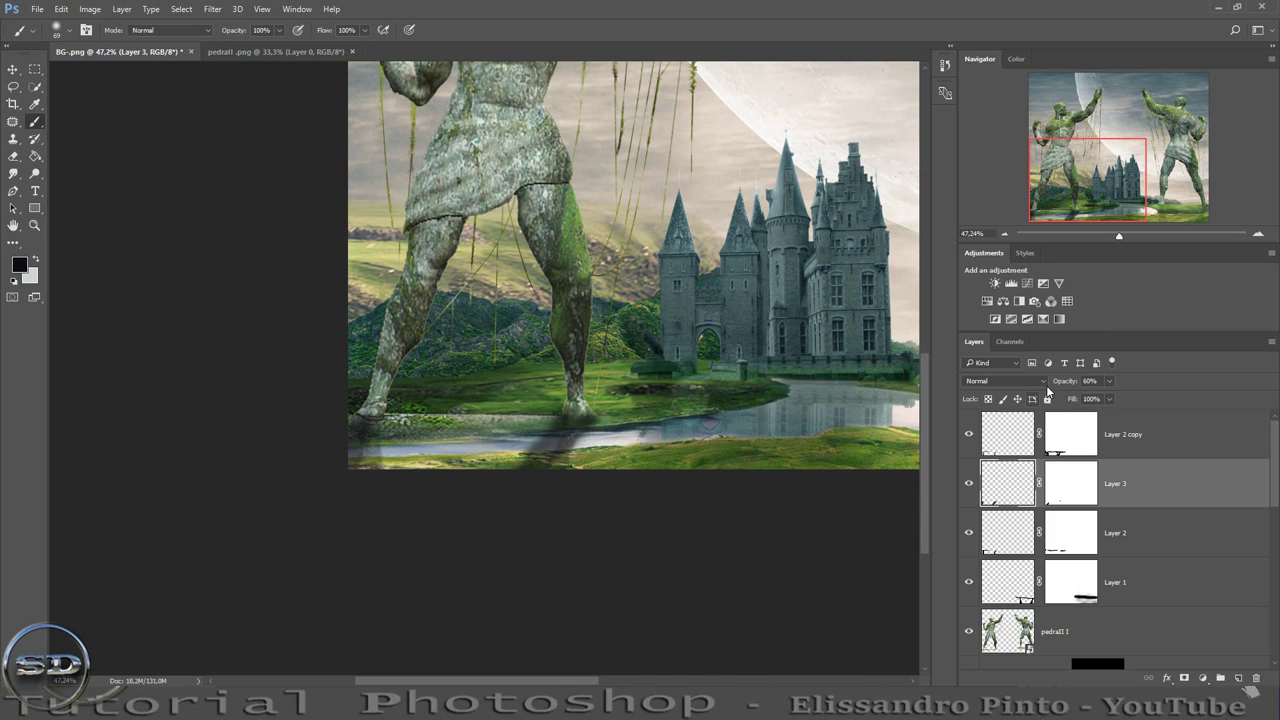
{"action": "mouse_move", "coordinate": [1077, 403]}
{"action": "left_mouse_down"}
{"action": "mouse_move", "coordinate": [1047, 402]}
{"action": "mouse_move", "coordinate": [1058, 400]}
{"action": "left_mouse_up"}
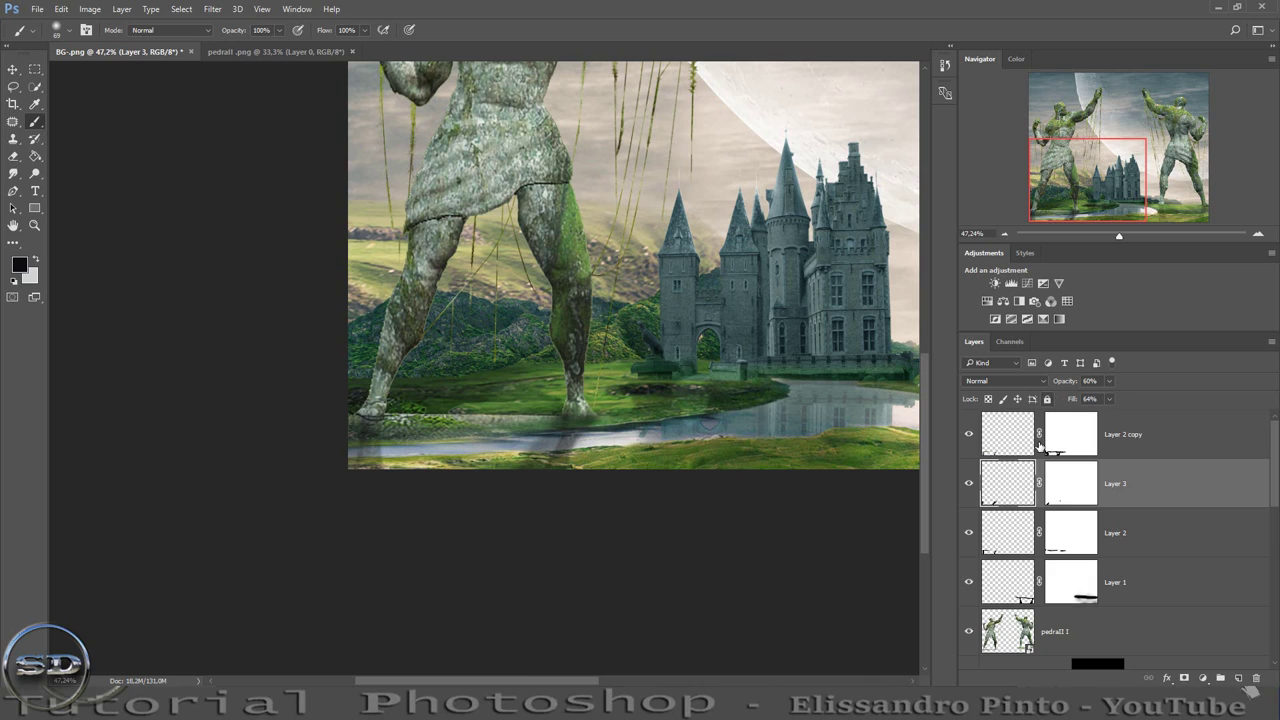
{"action": "left_click", "coordinate": [968, 485]}
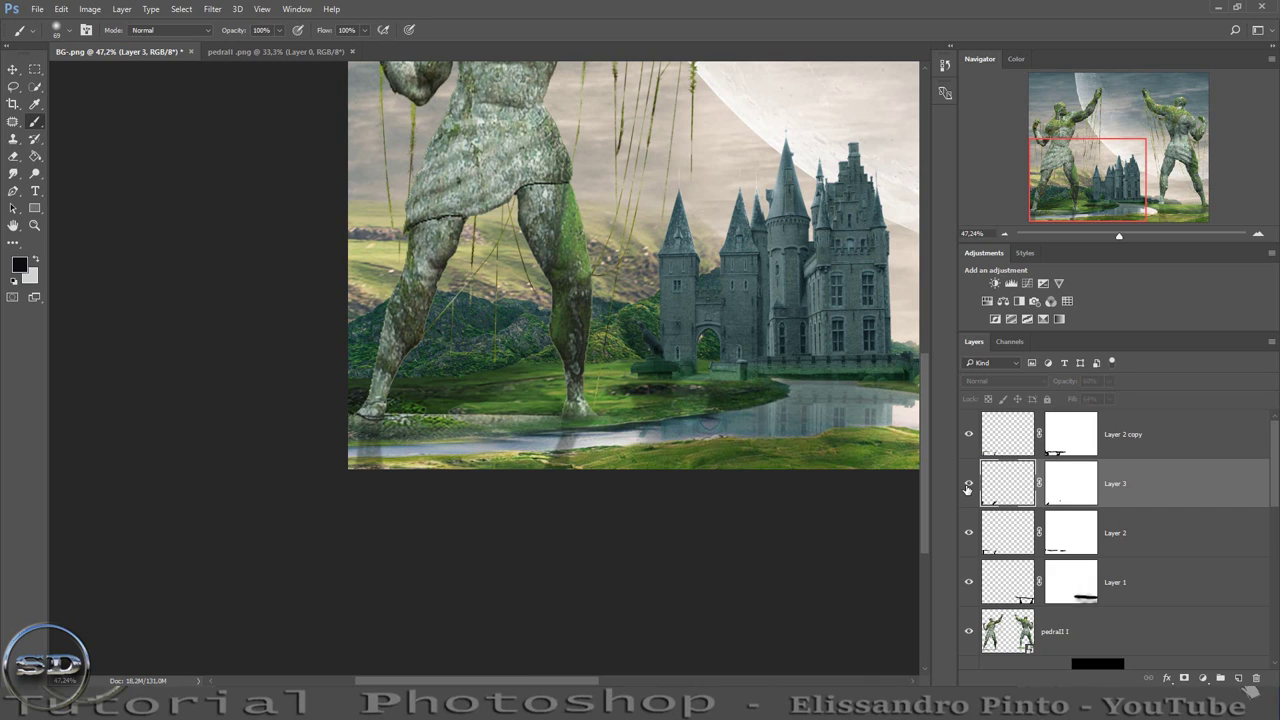
{"action": "left_click", "coordinate": [968, 486]}
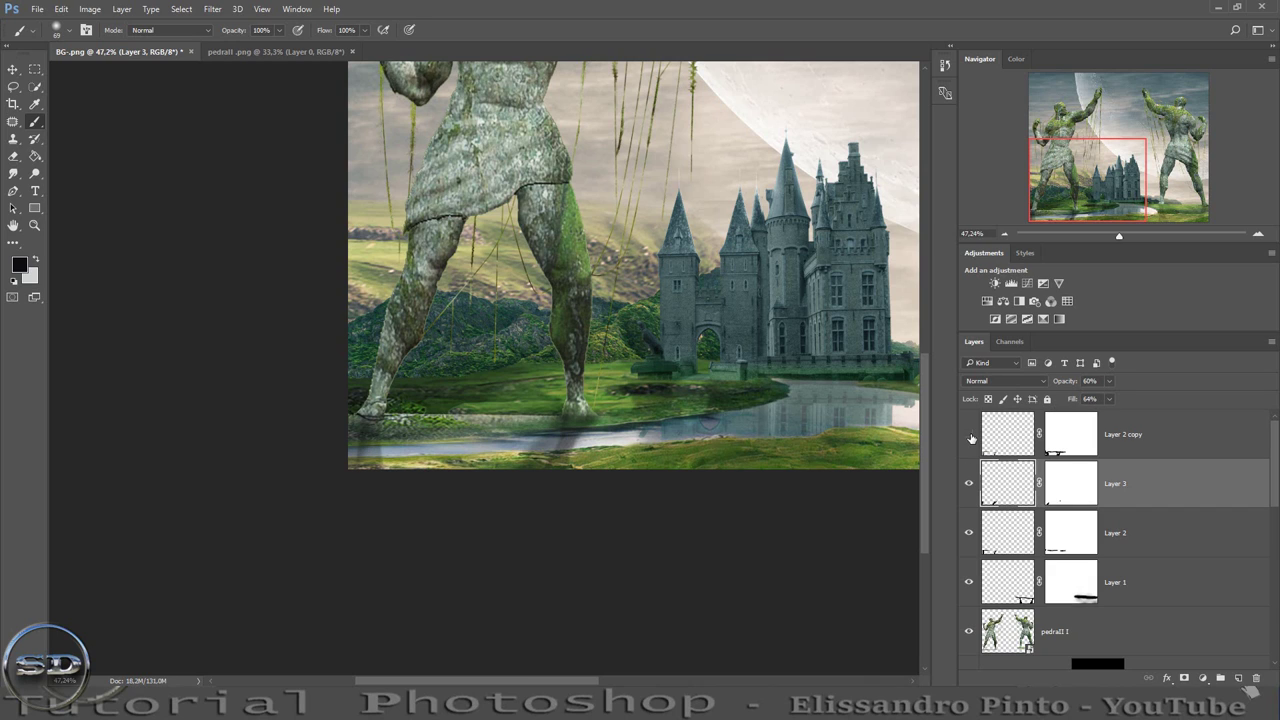
Lower Layer 2's fill to about 56%, checking its effect, then zoom out to fit the image.
{"action": "left_click", "coordinate": [968, 540]}
{"action": "left_click", "coordinate": [968, 540]}
{"action": "left_click", "coordinate": [1005, 536]}
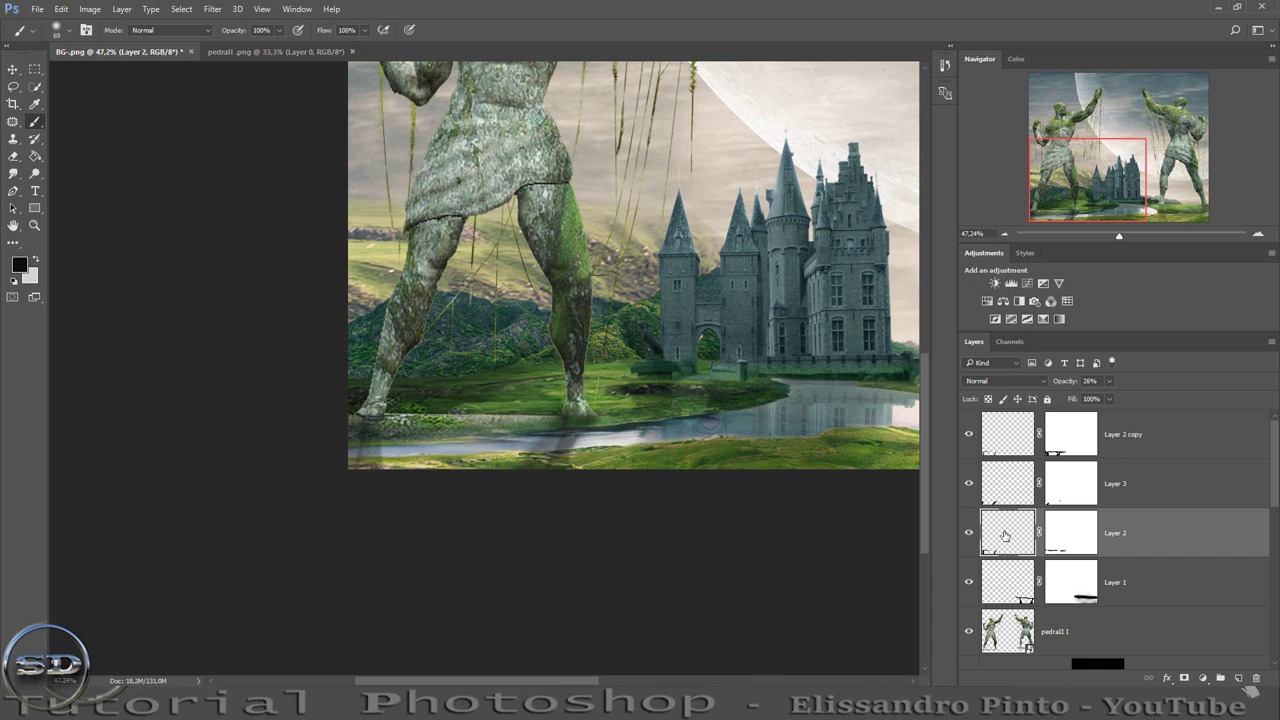
{"action": "left_click", "coordinate": [212, 9]}
{"action": "left_click", "coordinate": [212, 9]}
{"action": "left_click", "coordinate": [1090, 399]}
{"action": "type", "text": "43"}
{"action": "key", "text": "Return"}
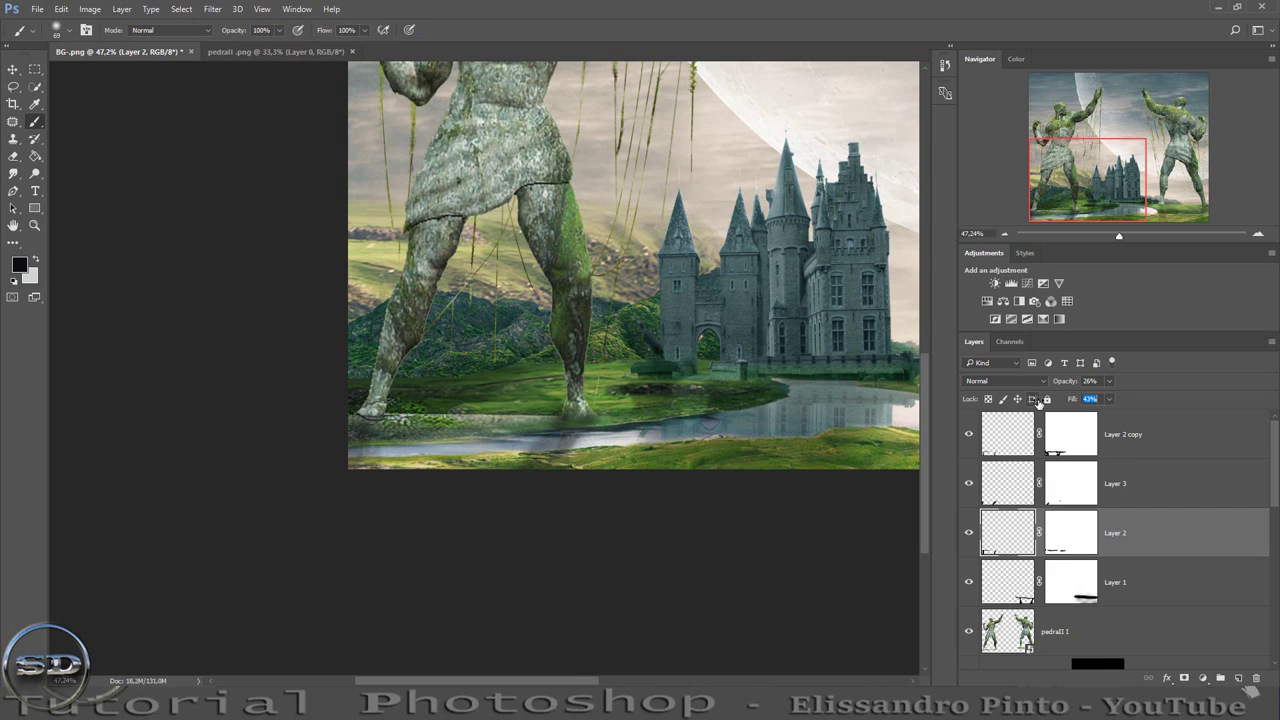
{"action": "type", "text": "76"}
{"action": "key", "text": "Return"}
{"action": "left_click", "coordinate": [967, 532]}
{"action": "left_click", "coordinate": [968, 535]}
{"action": "left_click_drag", "start_coordinate": [1123, 236], "coordinate": [1113, 235]}
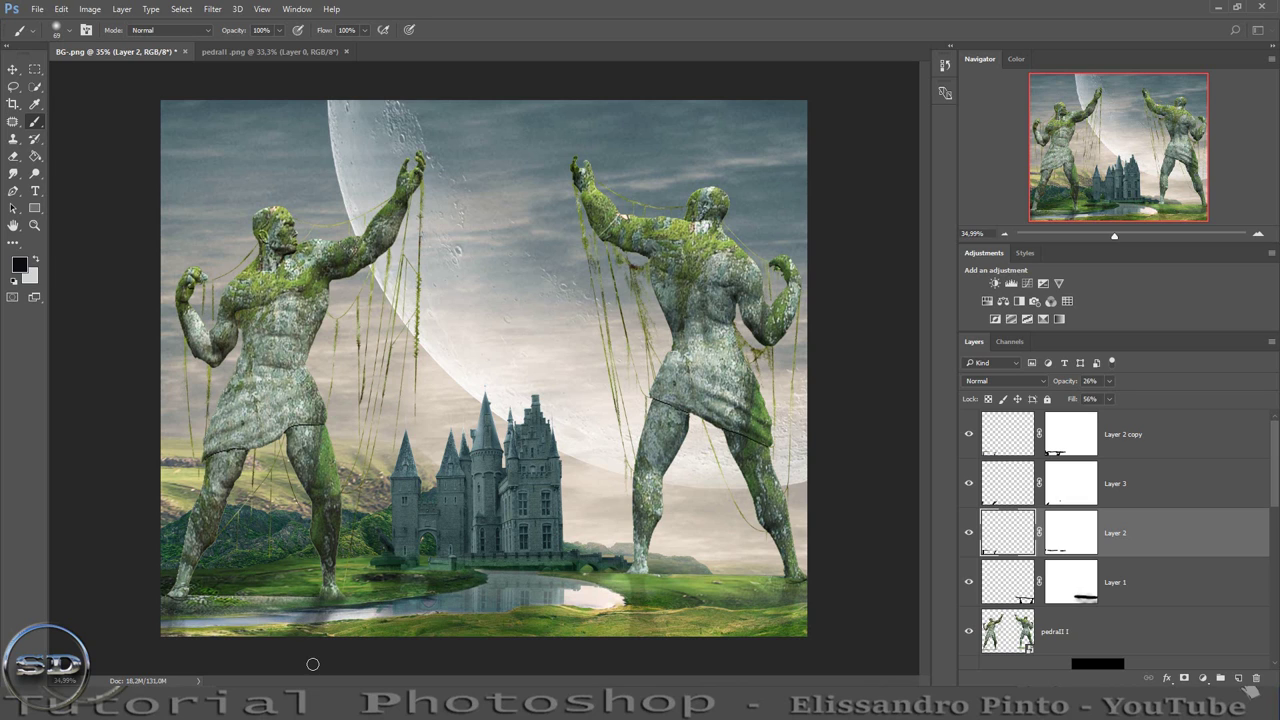
Make Layer 1 visible again and select it.
{"action": "scroll", "coordinate": [1072, 594], "scroll_direction": "down", "scroll_amount": 1}
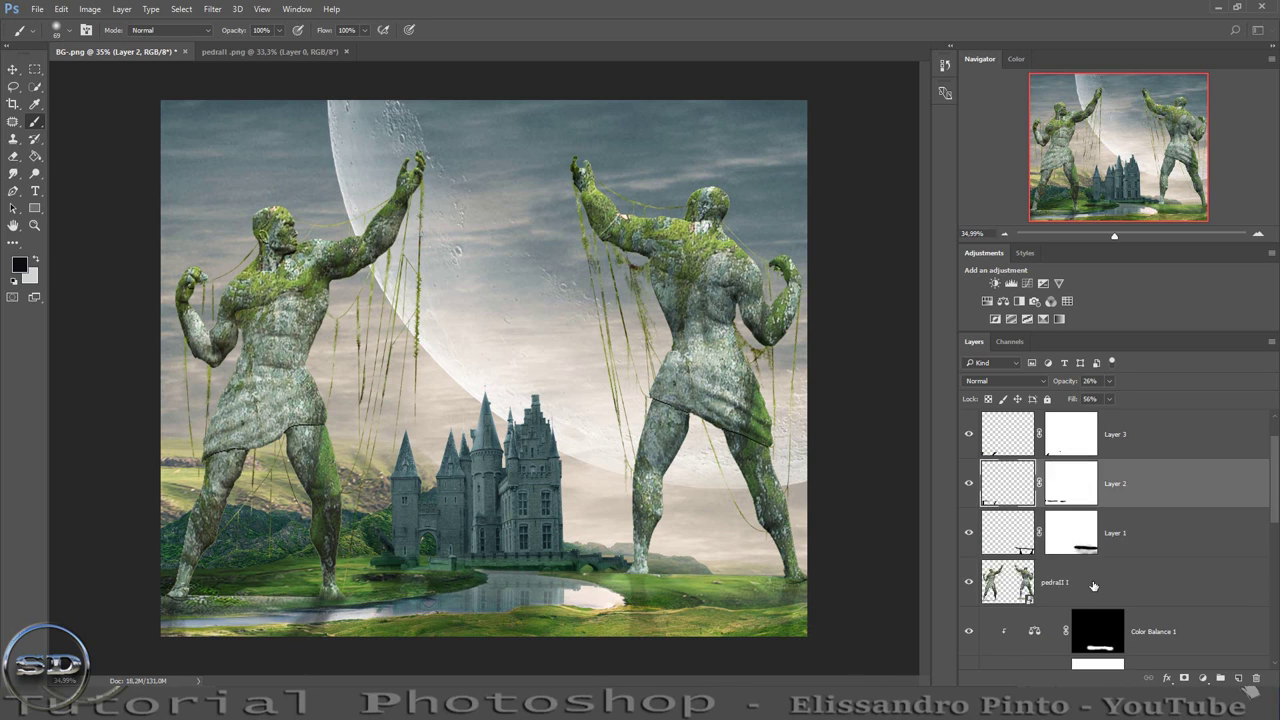
{"action": "scroll", "coordinate": [1080, 590], "scroll_direction": "down", "scroll_amount": 2}
{"action": "scroll", "coordinate": [1090, 588], "scroll_direction": "down", "scroll_amount": 1}
{"action": "scroll", "coordinate": [1093, 585], "scroll_direction": "down", "scroll_amount": 1}
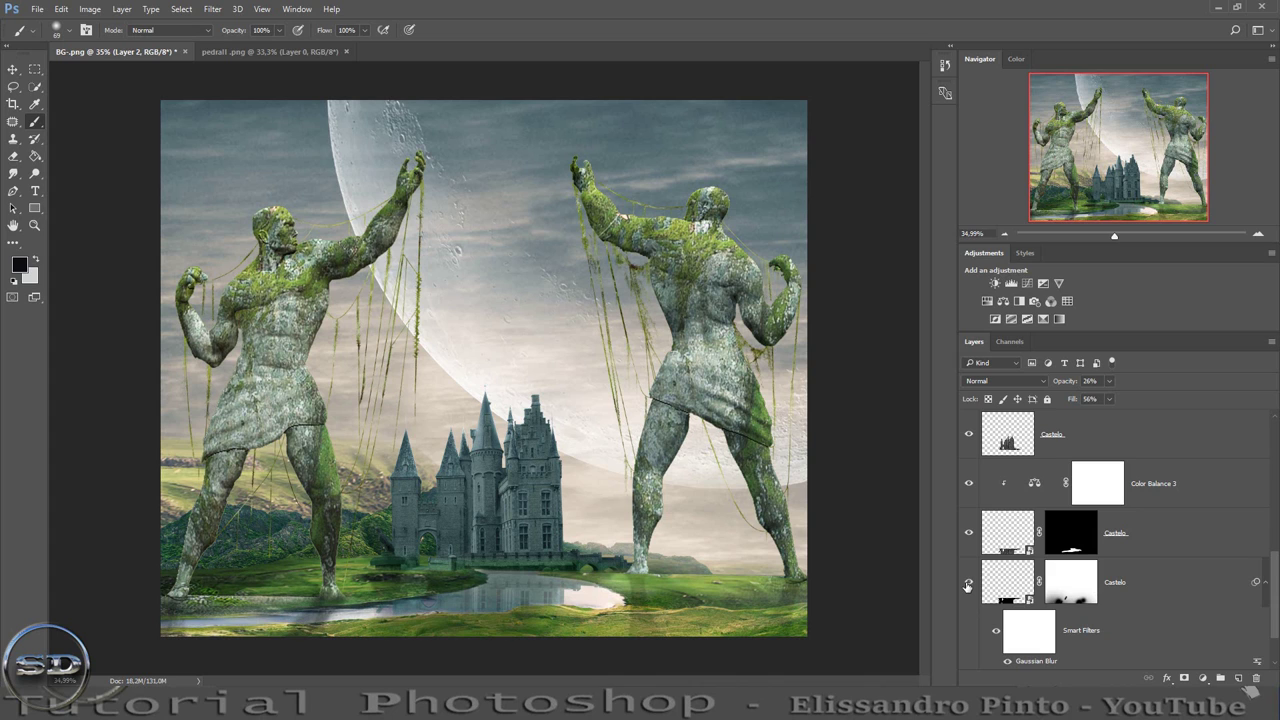
{"action": "scroll", "coordinate": [968, 587], "scroll_direction": "down", "scroll_amount": 1}
{"action": "scroll", "coordinate": [969, 587], "scroll_direction": "up", "scroll_amount": 2}
{"action": "scroll", "coordinate": [969, 587], "scroll_direction": "up", "scroll_amount": 1}
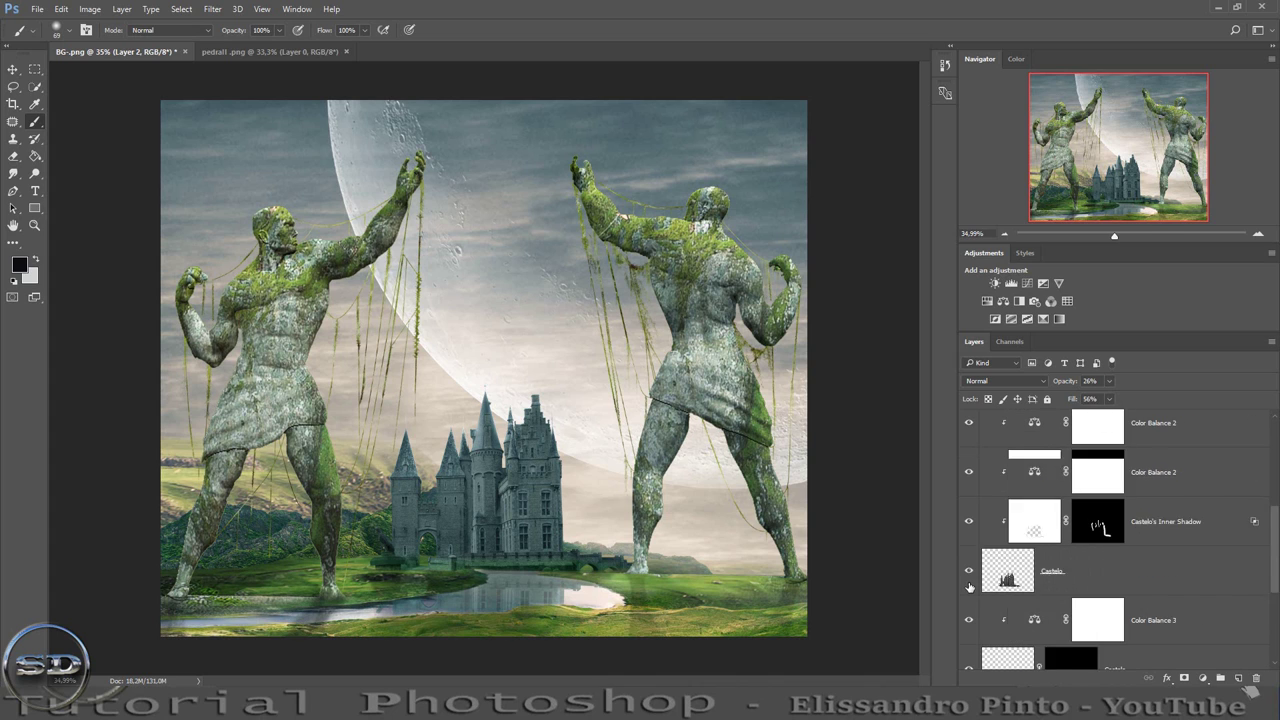
{"action": "scroll", "coordinate": [969, 587], "scroll_direction": "up", "scroll_amount": 1}
{"action": "scroll", "coordinate": [969, 587], "scroll_direction": "up", "scroll_amount": 1}
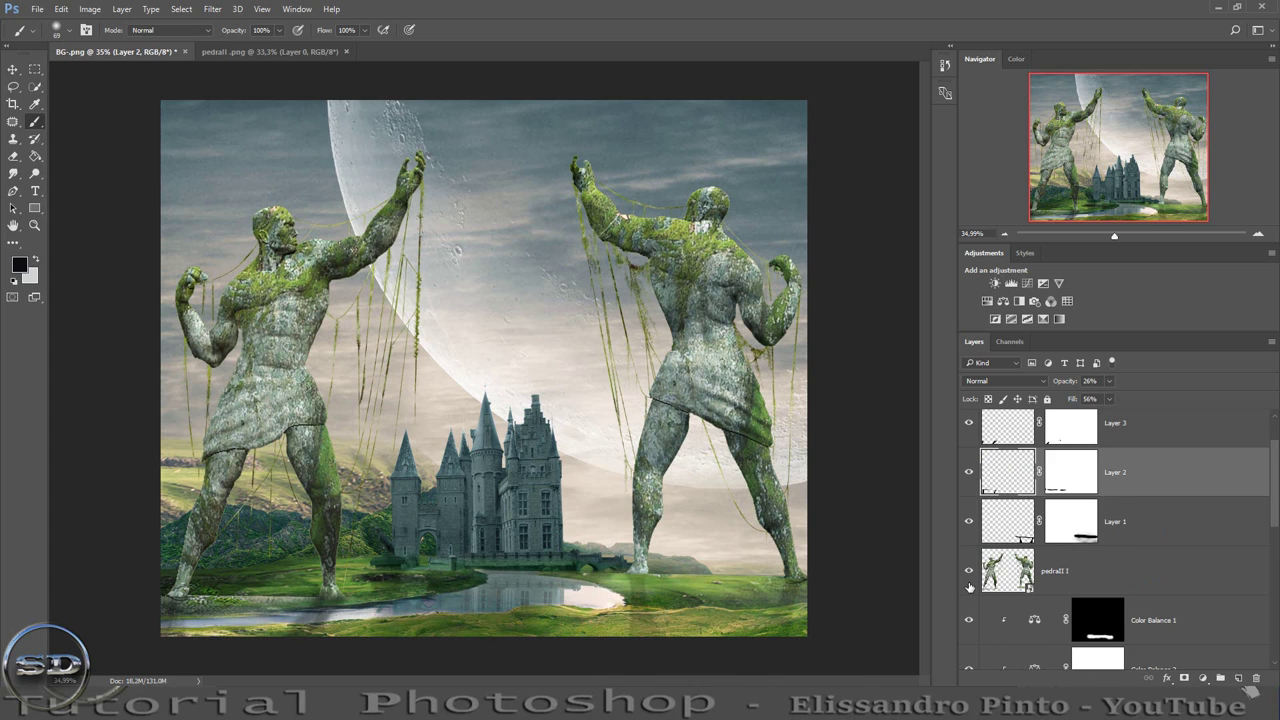
{"action": "left_click", "coordinate": [968, 521]}
{"action": "left_click", "coordinate": [995, 528]}
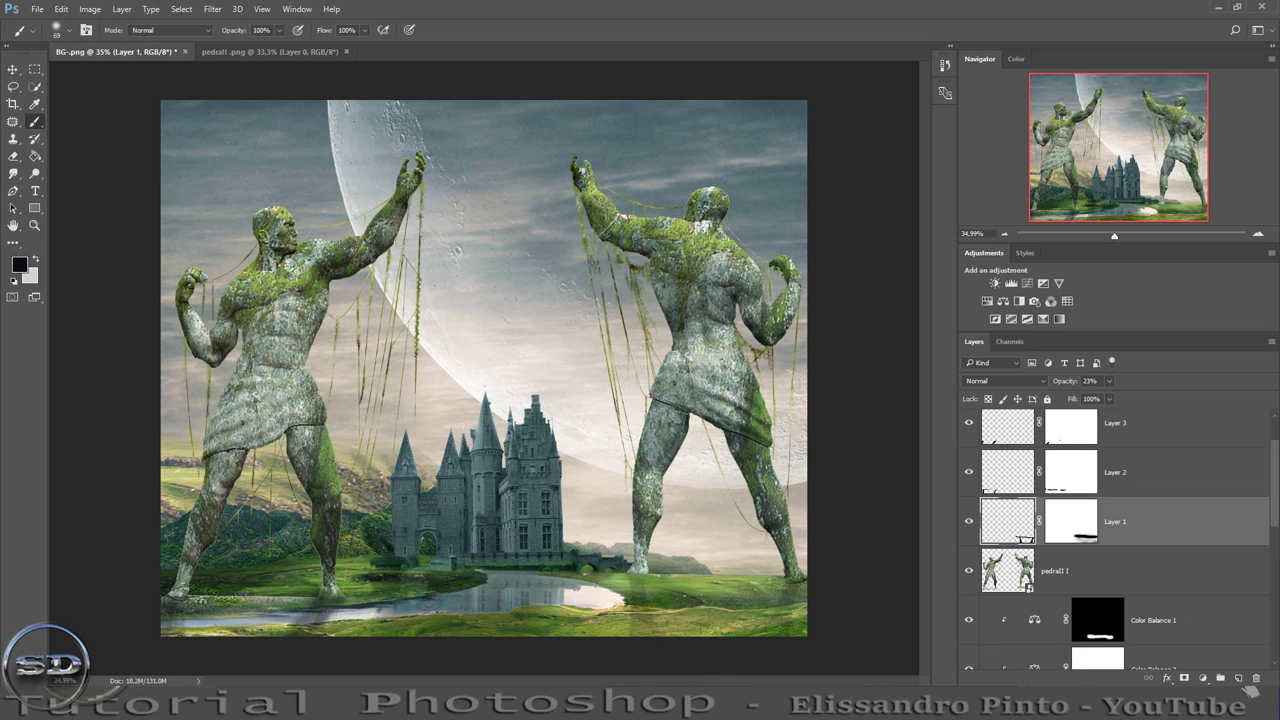
Lower Layer 1's fill slightly to 87%, then select Layer 2 copy.
{"action": "left_click", "coordinate": [212, 9]}
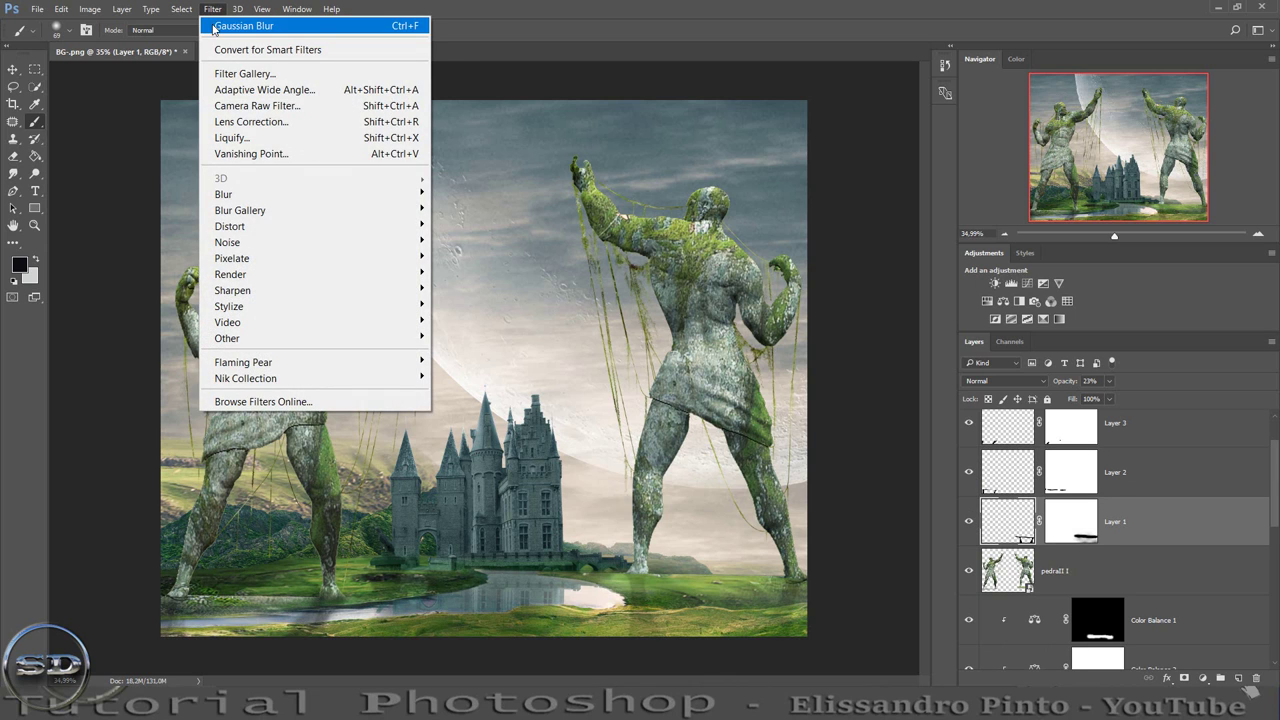
{"action": "left_click", "coordinate": [243, 25]}
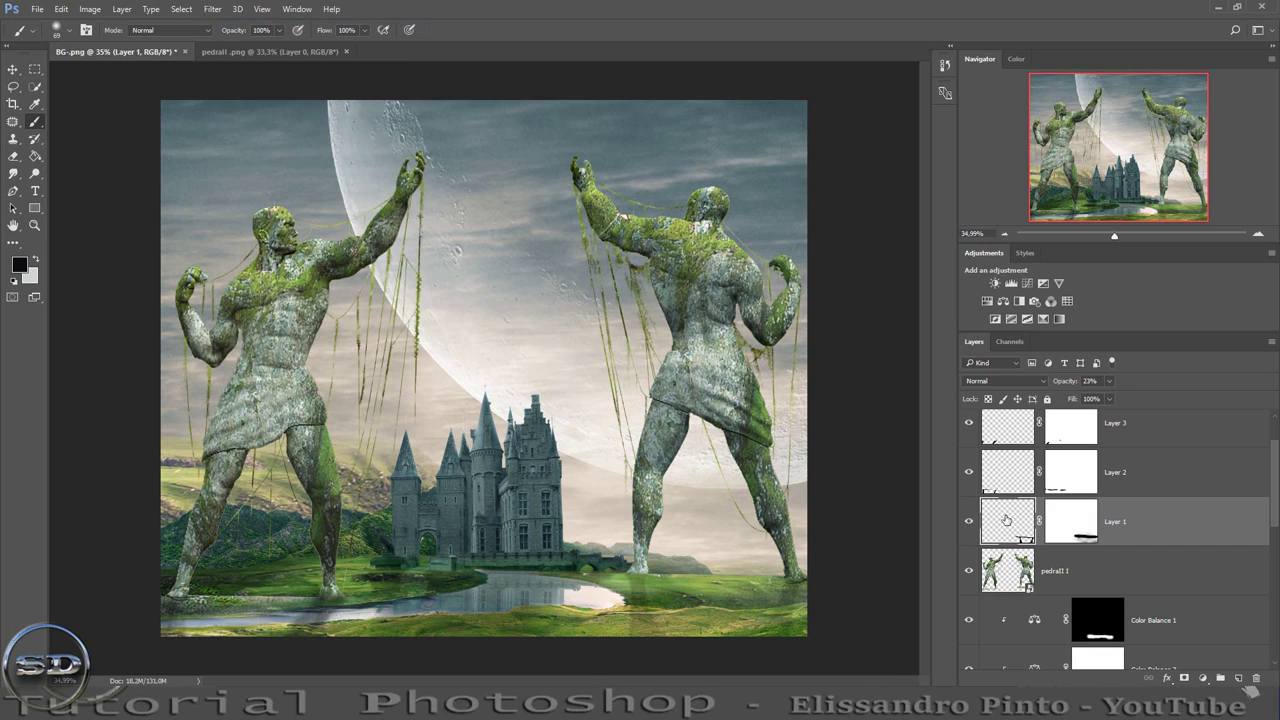
{"action": "left_click_drag", "start_coordinate": [1071, 400], "coordinate": [1062, 401]}
{"action": "scroll", "coordinate": [1074, 462], "scroll_direction": "up", "scroll_amount": 1}
{"action": "left_click", "coordinate": [1126, 420]}
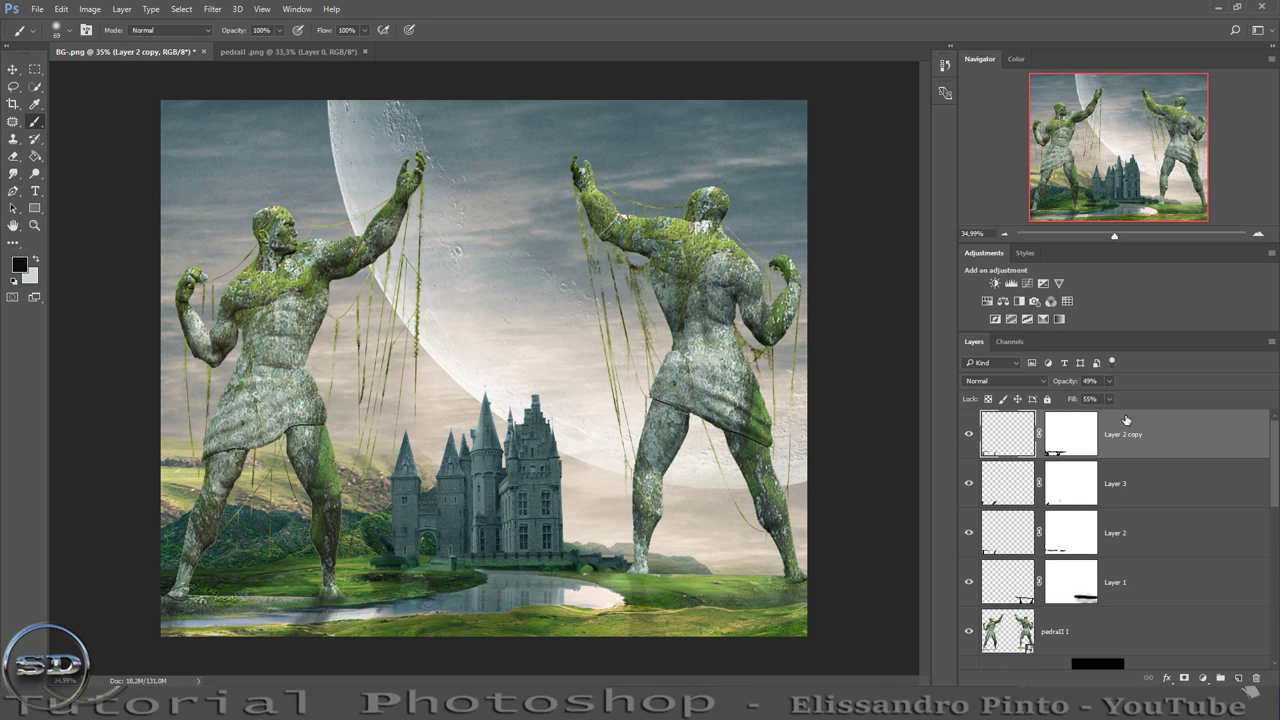
Place the two-ship image, scaled proportionally to 33.46%, on the canal before the castle.
{"action": "left_click_drag", "start_coordinate": [556, 625], "coordinate": [556, 625]}
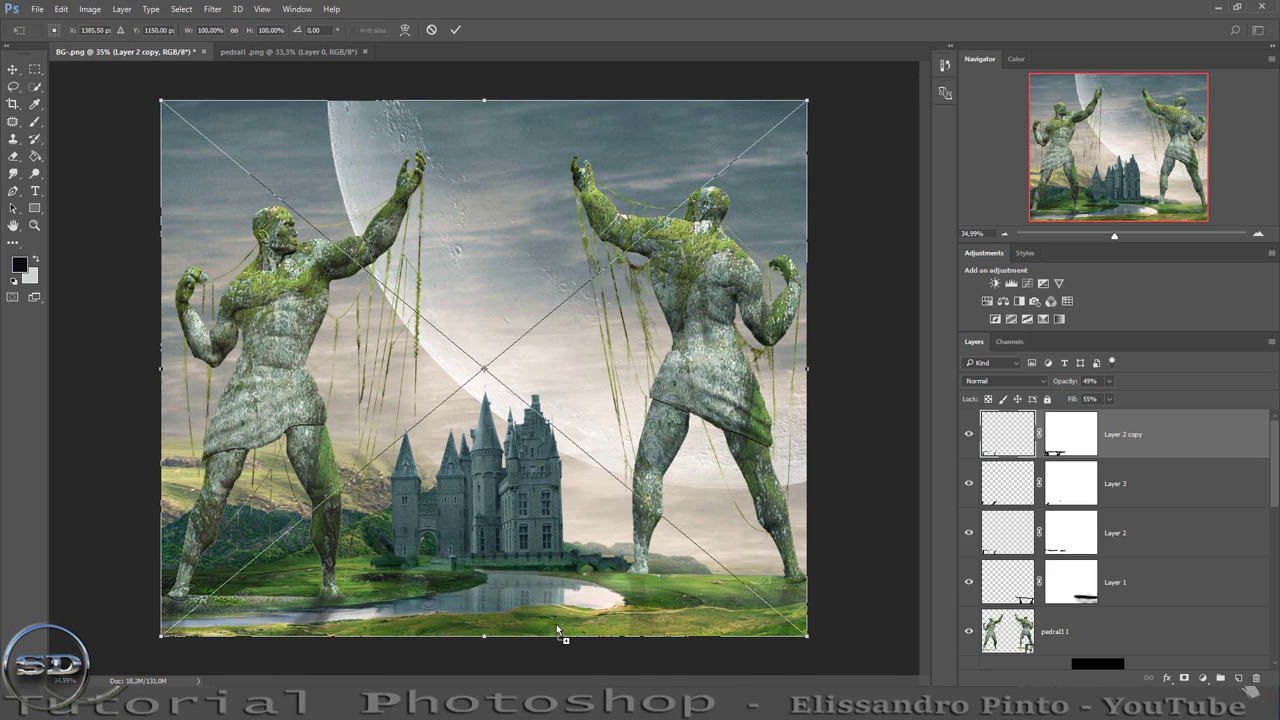
{"action": "left_click_drag", "start_coordinate": [159, 99], "coordinate": [496, 341]}
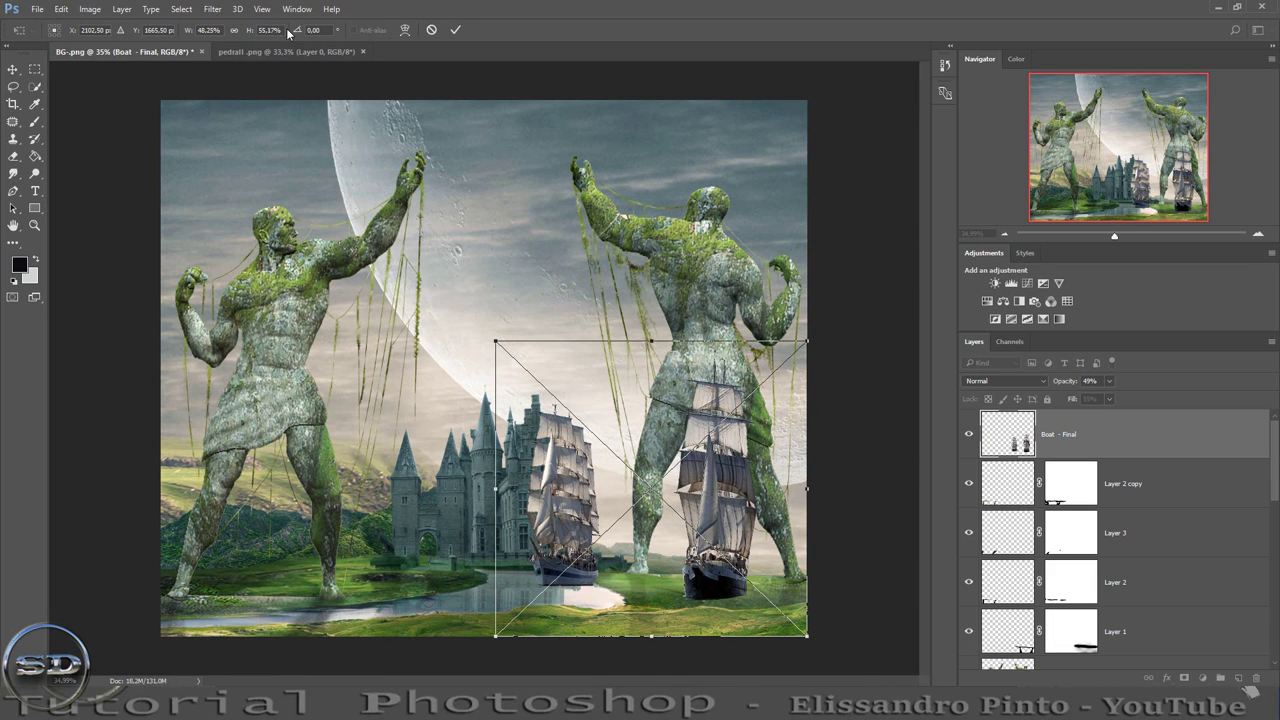
{"action": "left_click", "coordinate": [235, 31]}
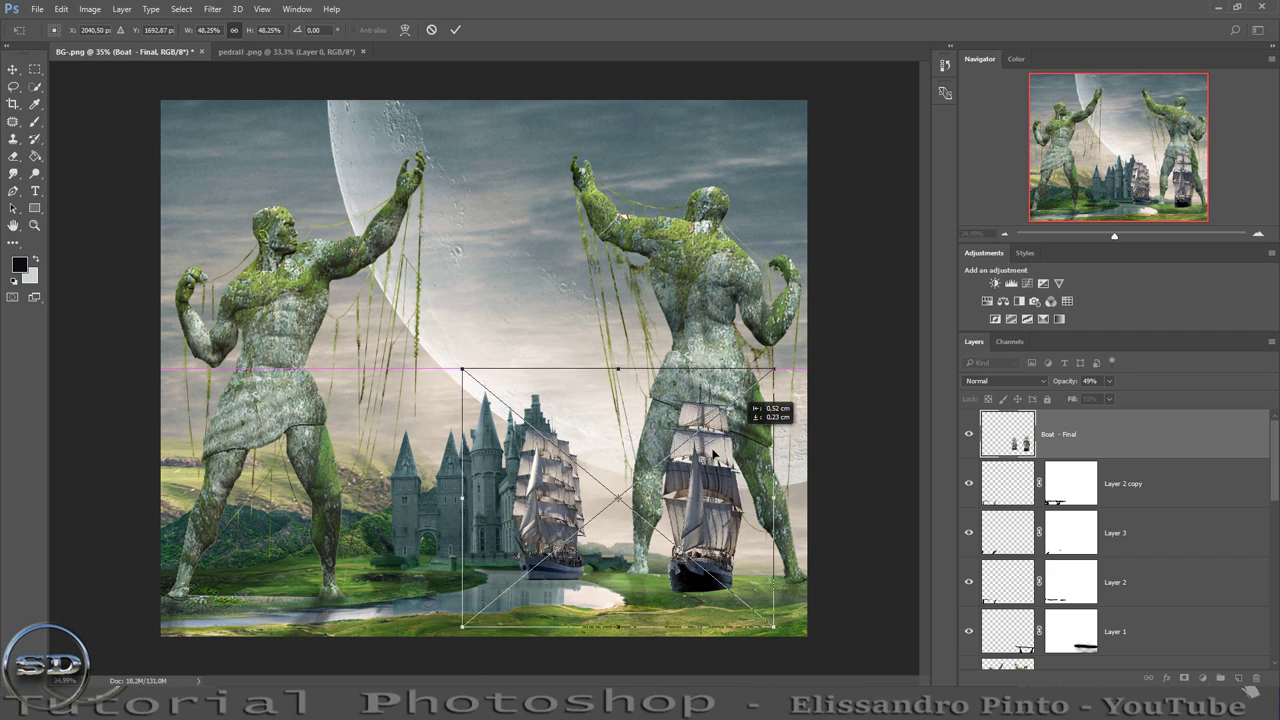
{"action": "left_click_drag", "start_coordinate": [786, 424], "coordinate": [699, 455]}
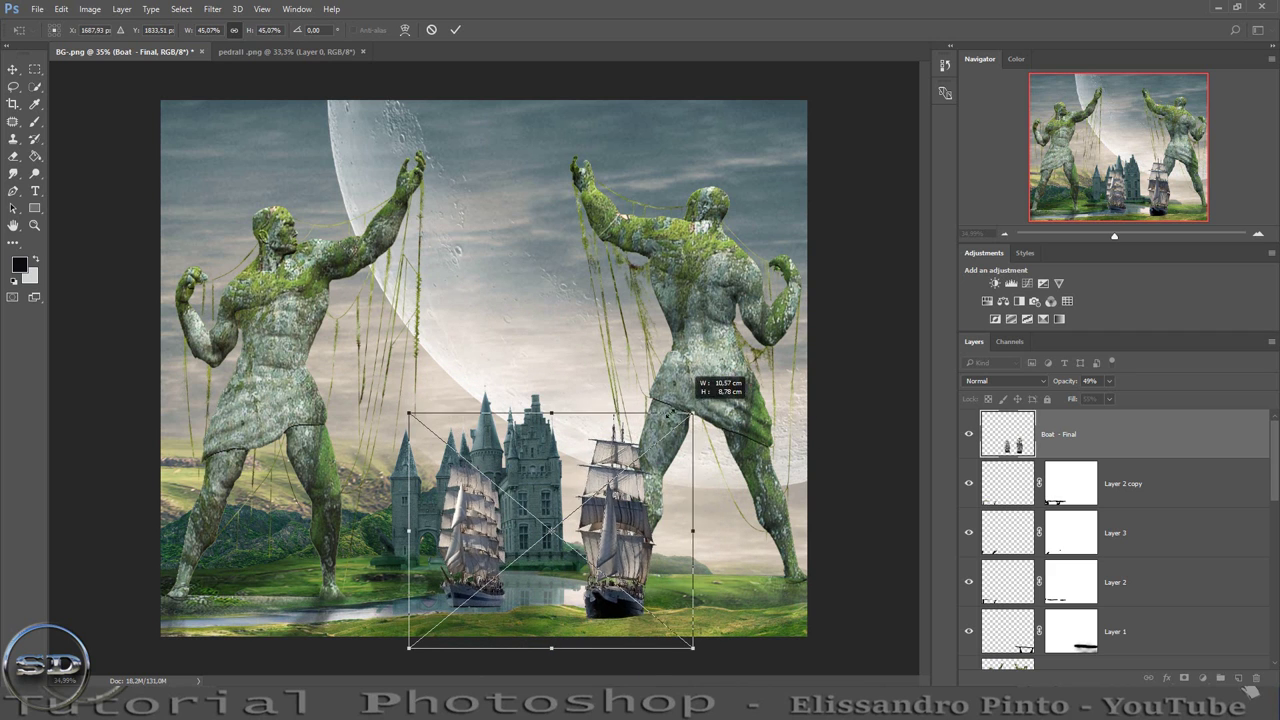
{"action": "left_click_drag", "start_coordinate": [720, 392], "coordinate": [648, 410]}
{"action": "left_click_drag", "start_coordinate": [590, 468], "coordinate": [573, 515]}
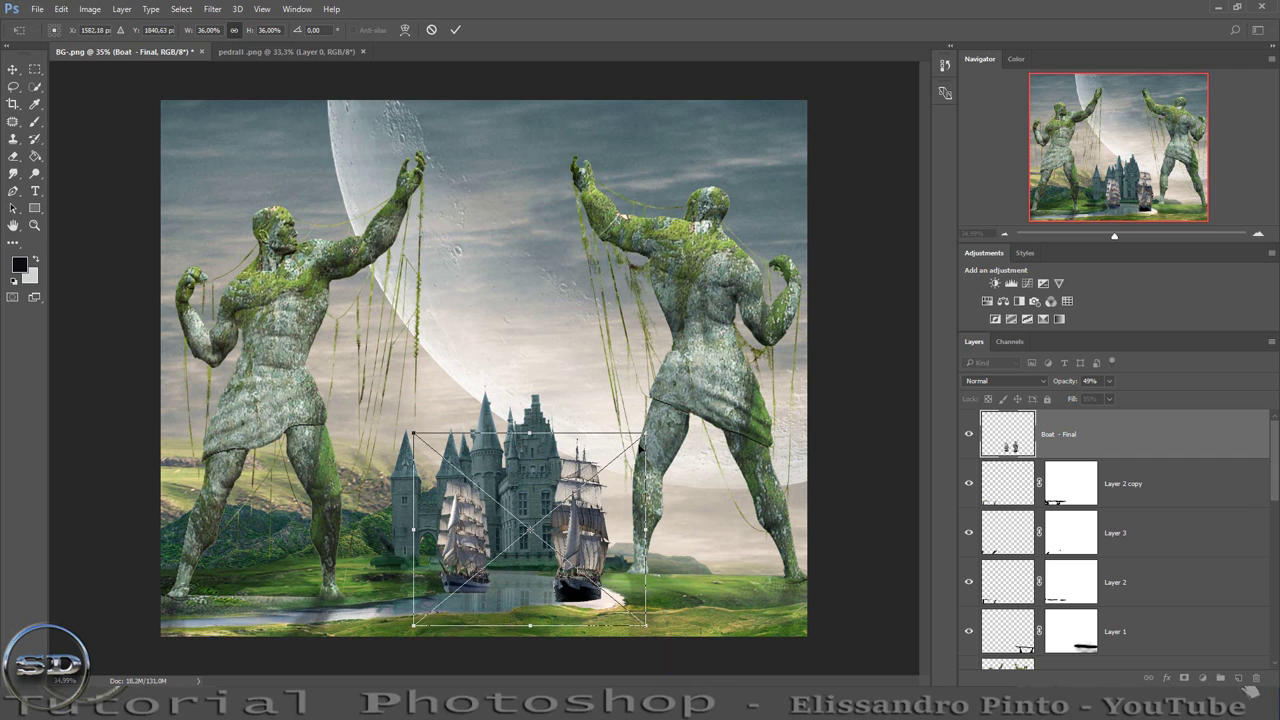
{"action": "left_click_drag", "start_coordinate": [648, 433], "coordinate": [629, 447]}
{"action": "left_click_drag", "start_coordinate": [582, 518], "coordinate": [598, 514]}
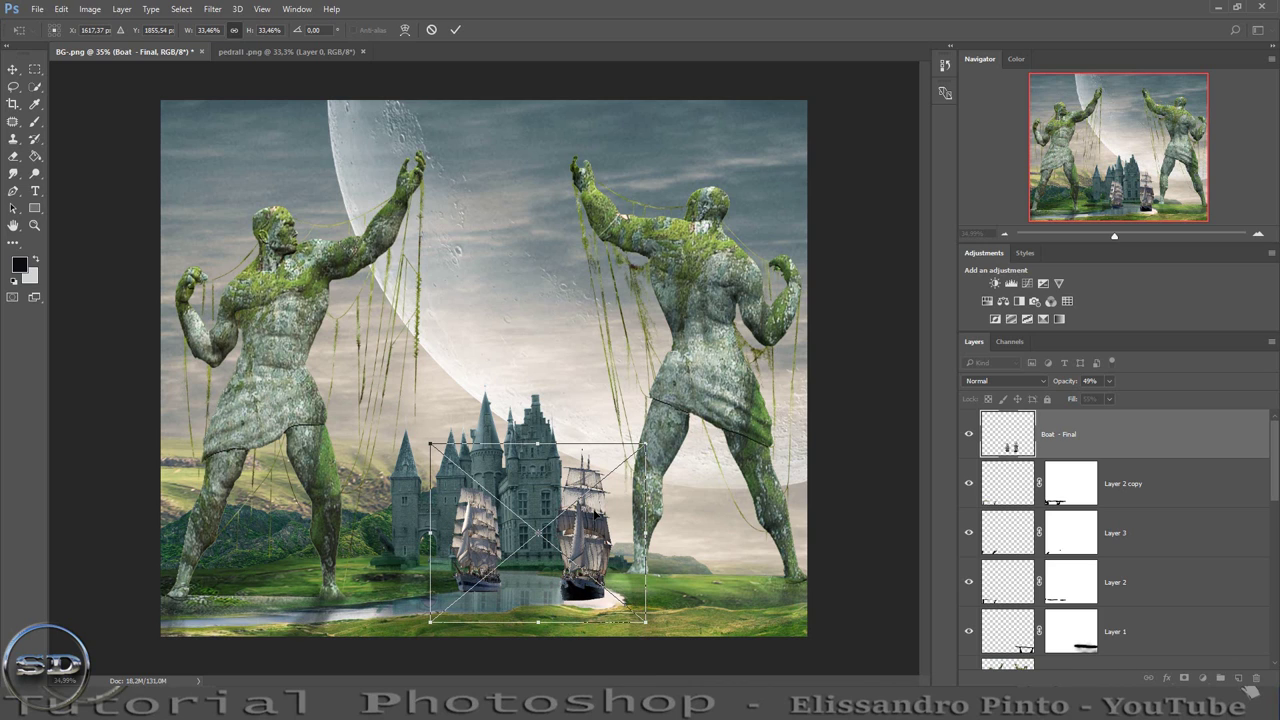
{"action": "key", "text": "b"}
{"action": "left_click", "coordinate": [455, 29]}
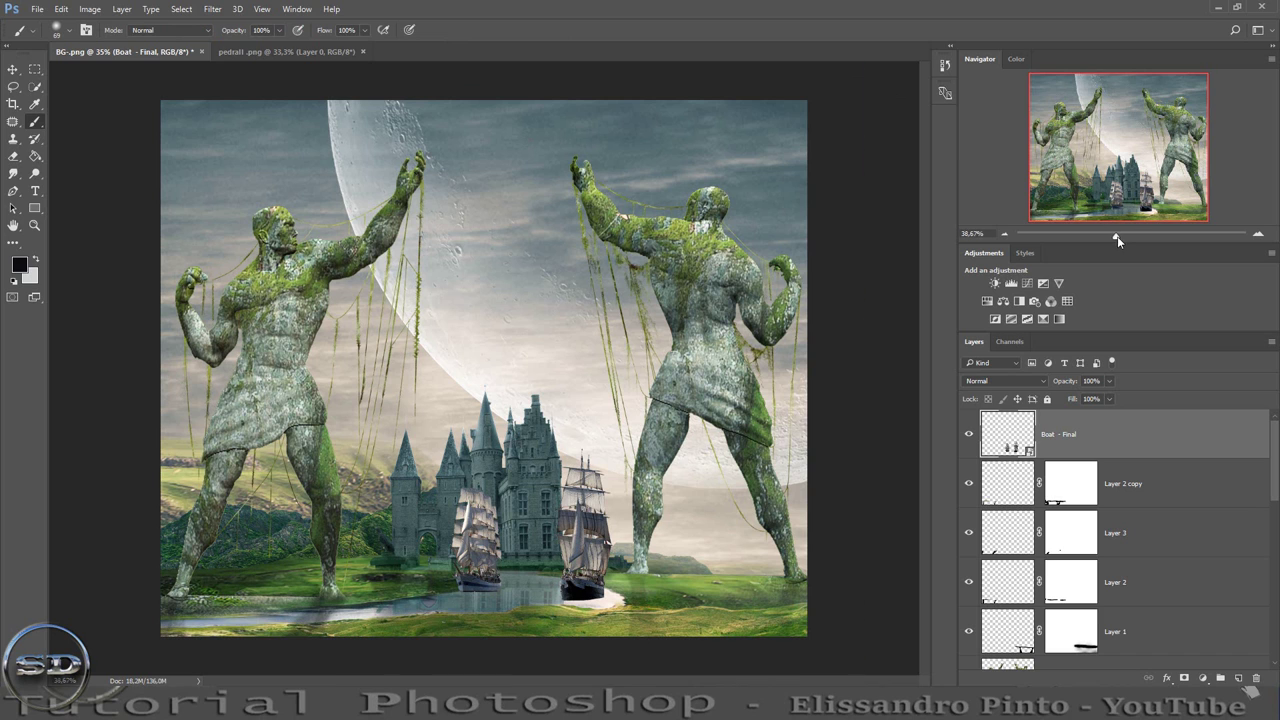
{"action": "left_click_drag", "start_coordinate": [1117, 236], "coordinate": [1133, 236]}
Rasterize the Boat - Final layer and duplicate it.
{"action": "left_click", "coordinate": [1128, 212]}
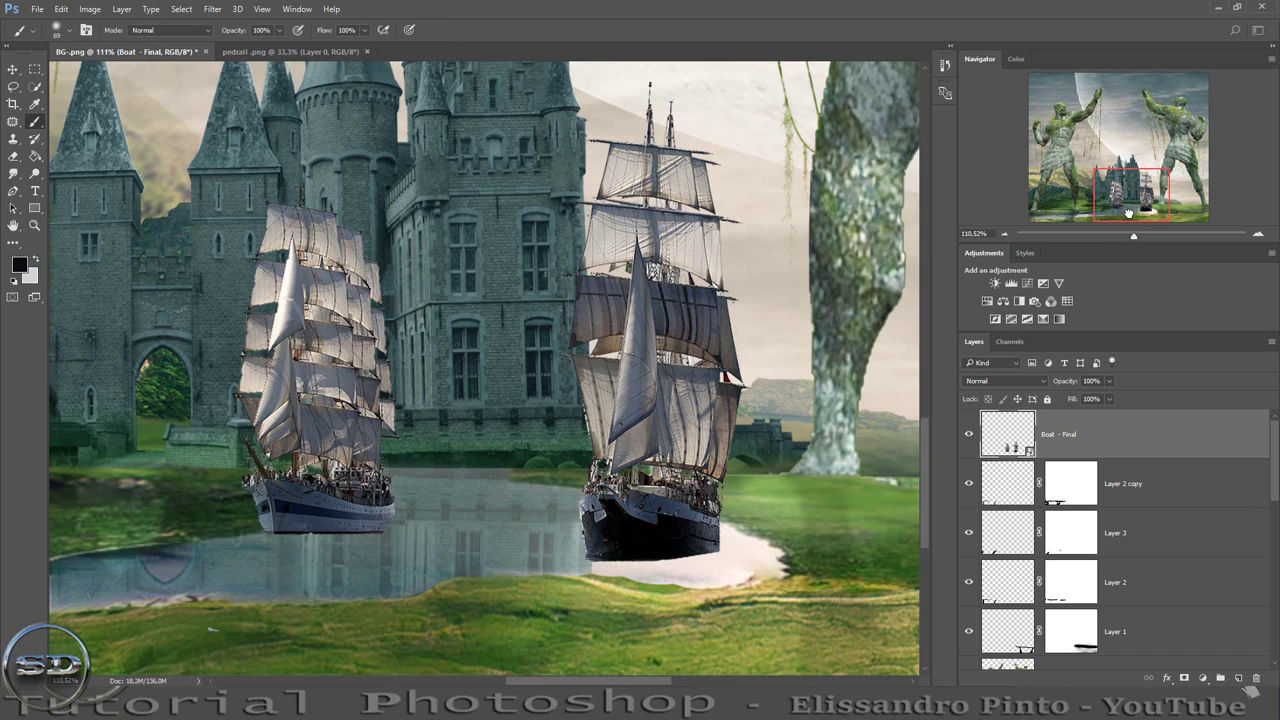
{"action": "right_click", "coordinate": [1106, 441]}
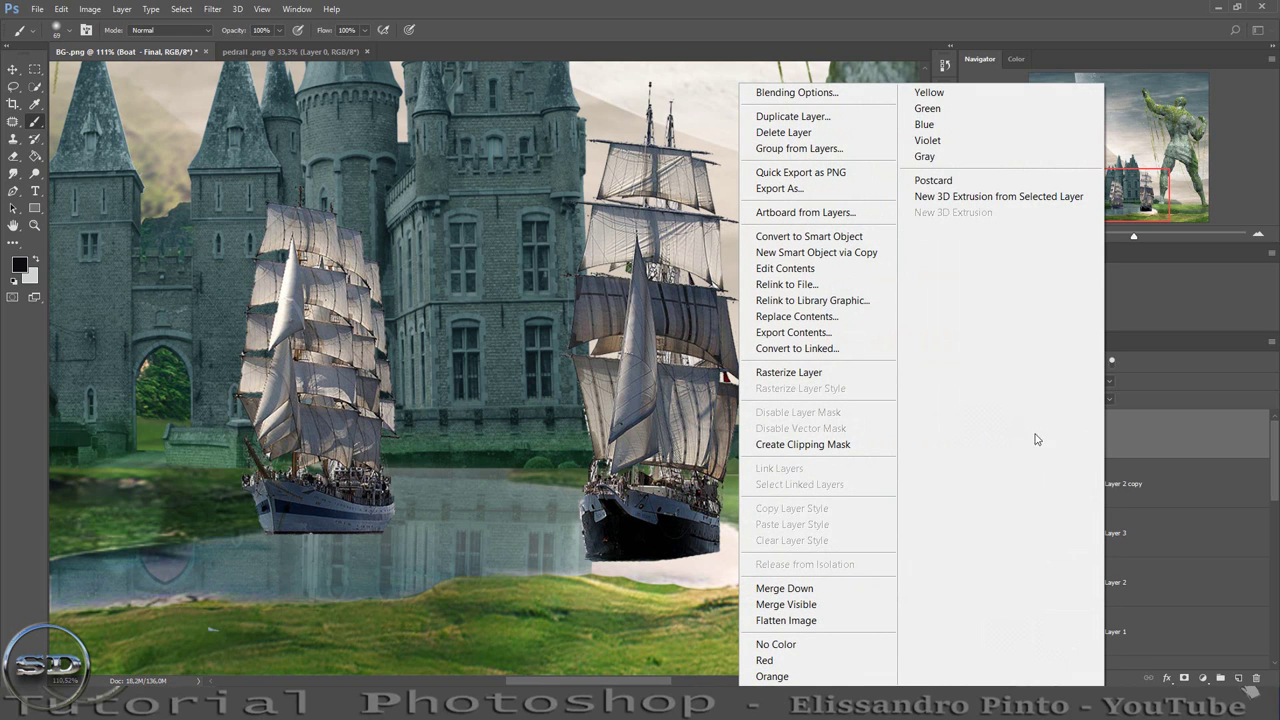
{"action": "left_click", "coordinate": [813, 377]}
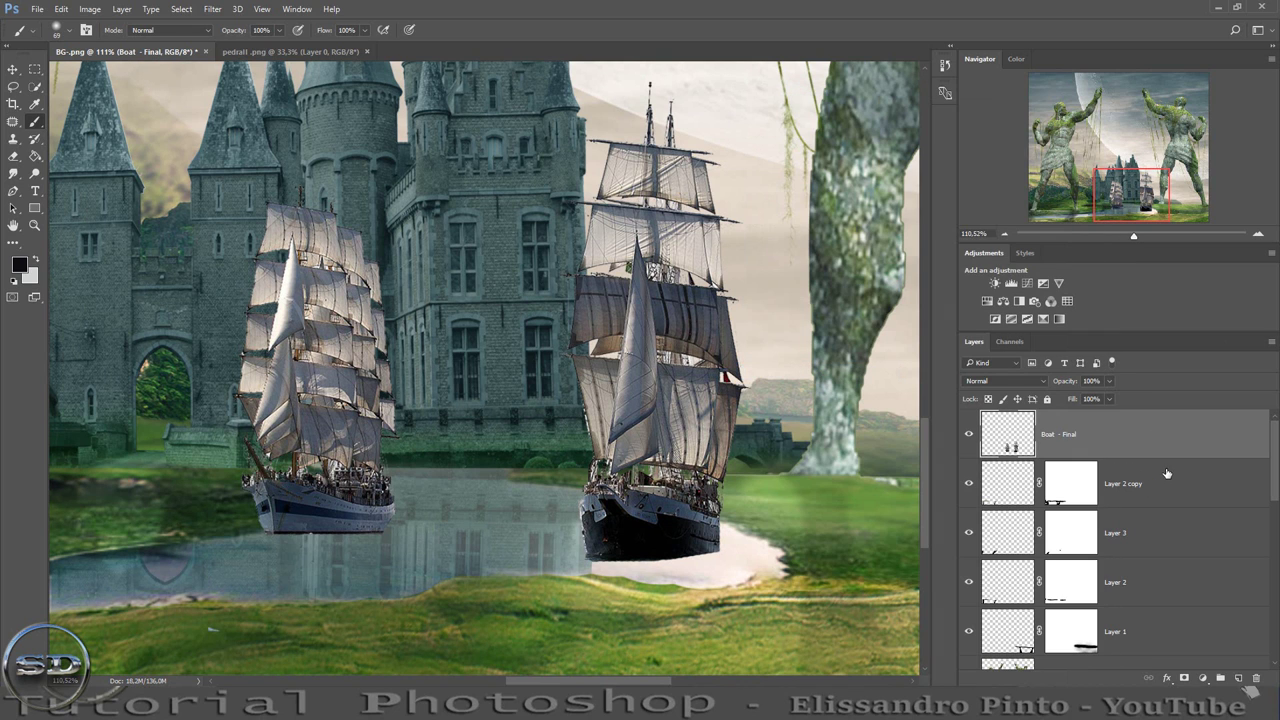
{"action": "key", "text": "ctrl+j"}
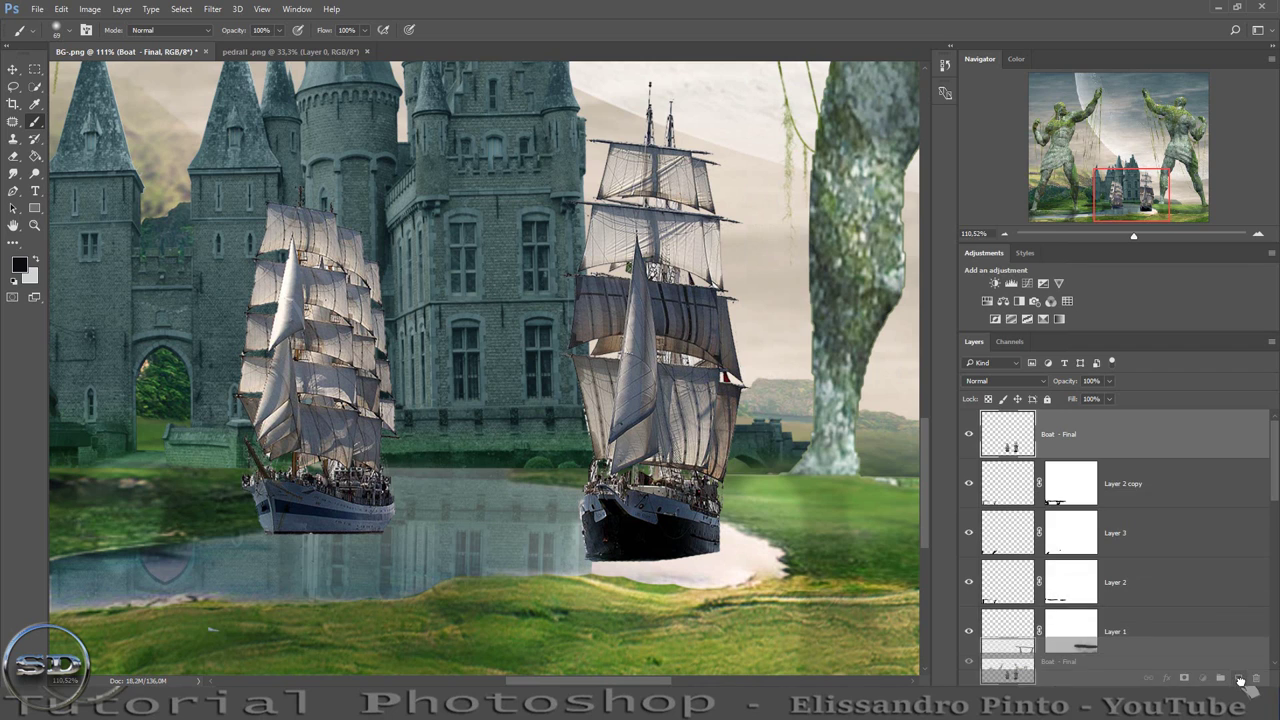
Flip Boat - Final vertically and move it below the ships as their reflection.
{"action": "left_click", "coordinate": [1025, 497]}
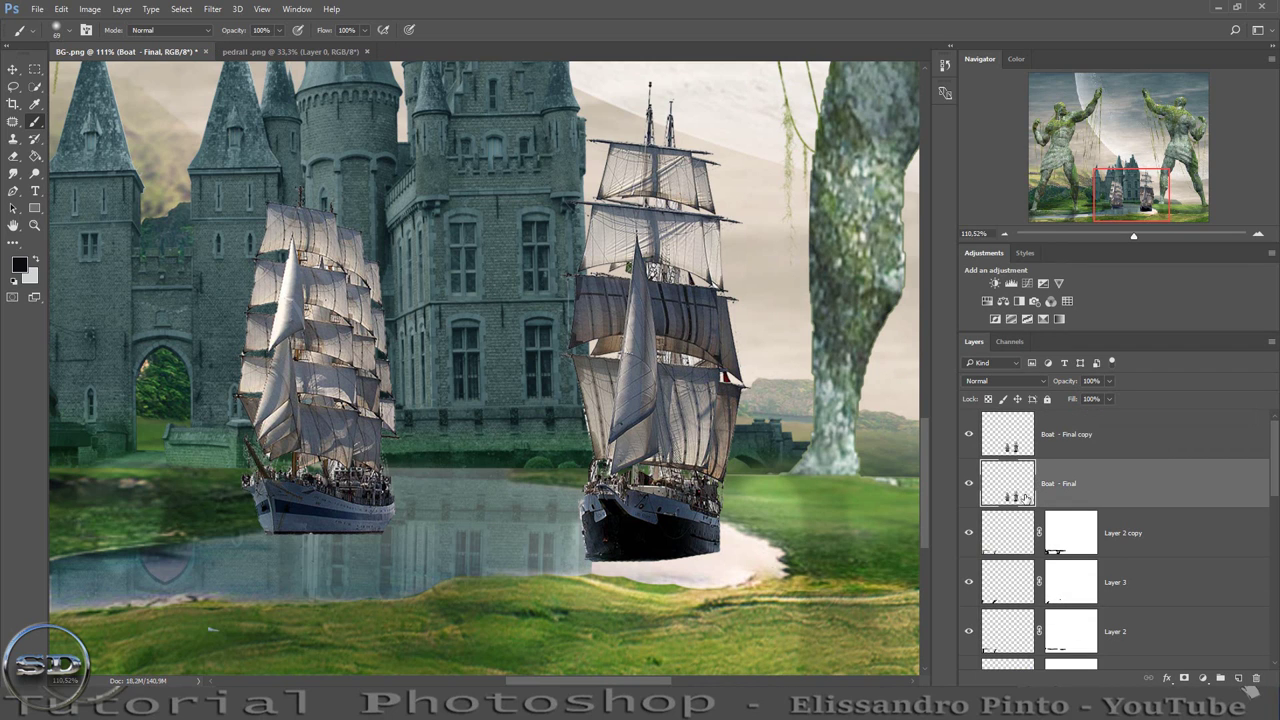
{"action": "key", "text": "ctrl+t"}
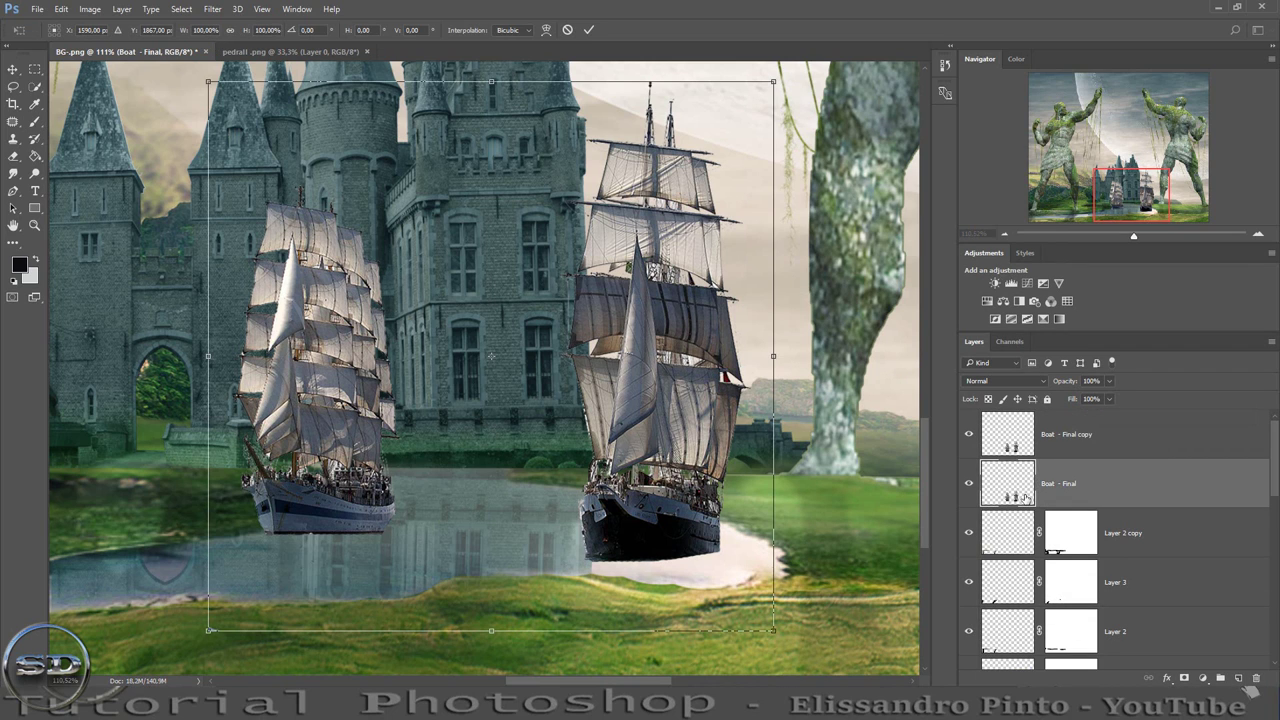
{"action": "right_click", "coordinate": [648, 582]}
{"action": "left_click", "coordinate": [663, 567]}
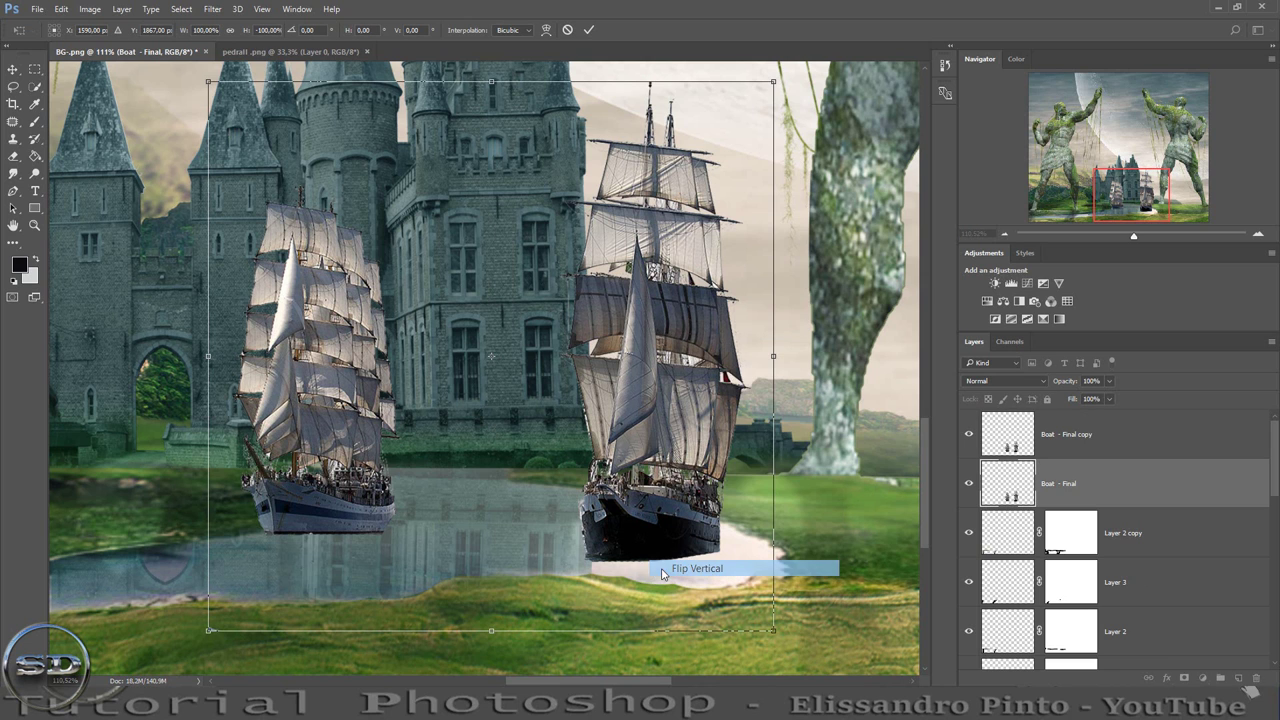
{"action": "mouse_move", "coordinate": [640, 379]}
{"action": "left_mouse_down"}
{"action": "mouse_move", "coordinate": [652, 598]}
{"action": "mouse_move", "coordinate": [652, 562]}
{"action": "left_mouse_up"}
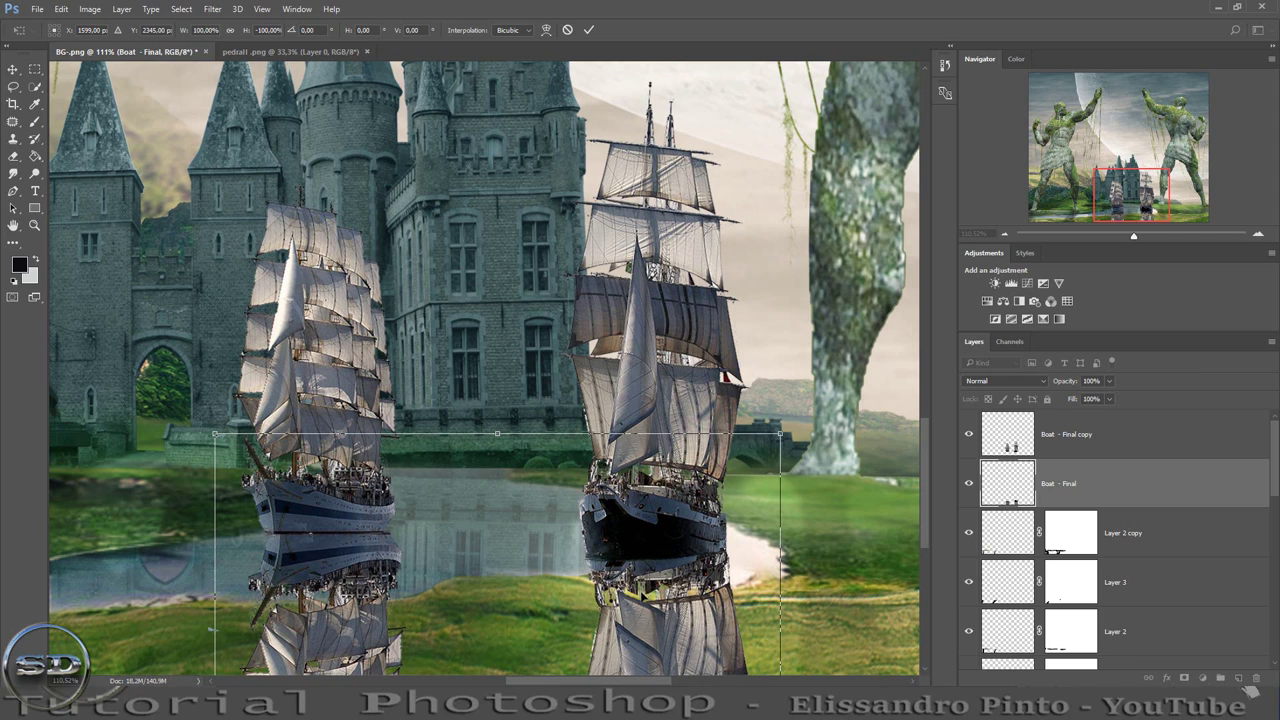
{"action": "left_click", "coordinate": [589, 30]}
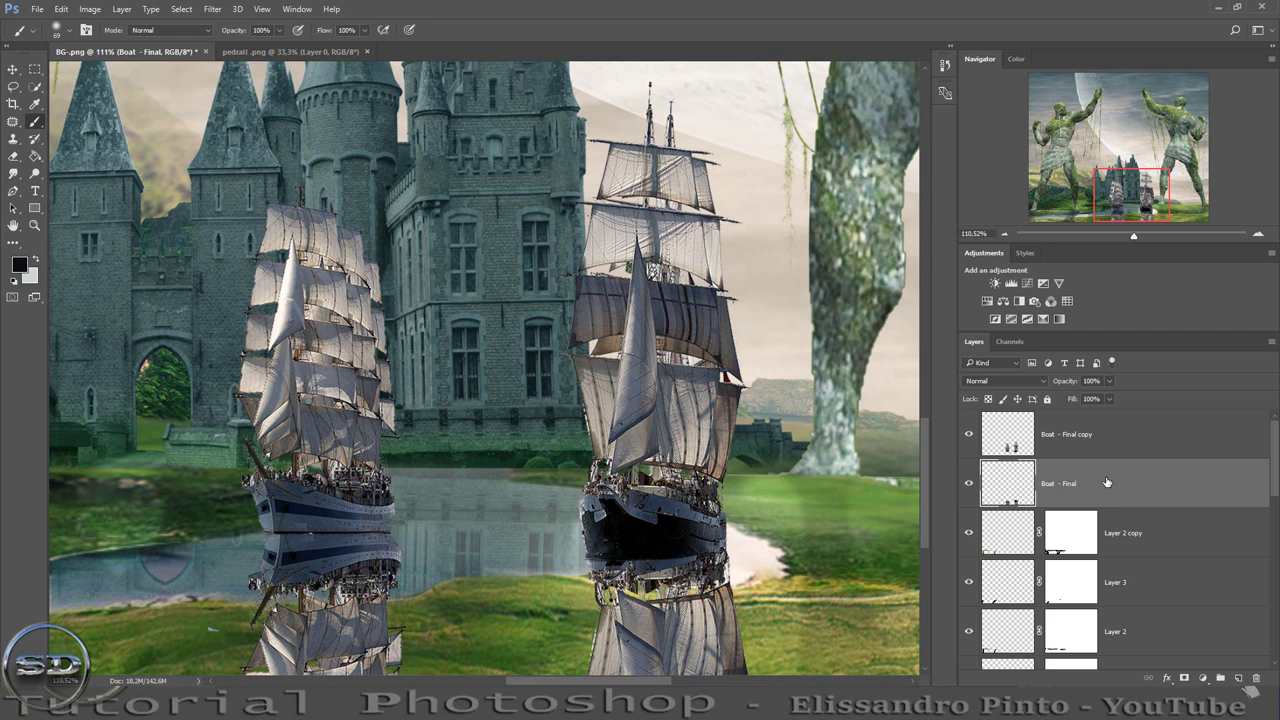
Duplicate the flipped ships at 48% opacity and give the copy a layer mask.
{"action": "key", "text": "ctrl+j"}
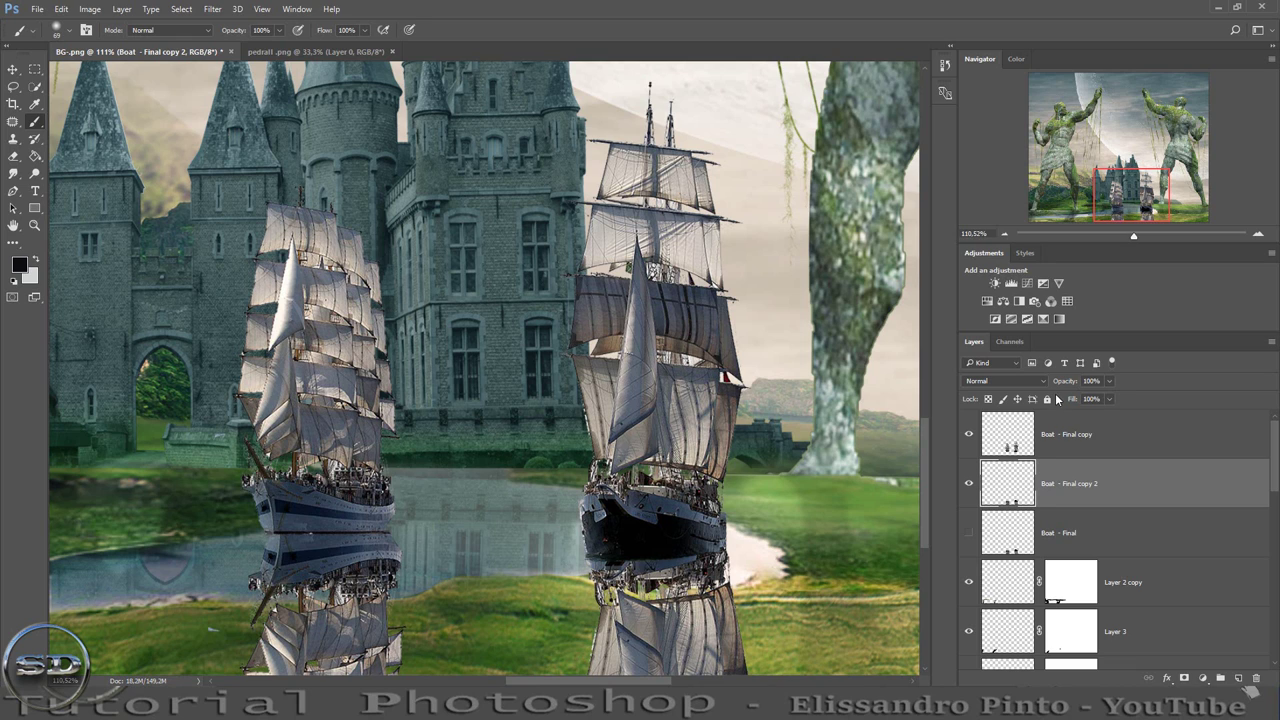
{"action": "left_click_drag", "start_coordinate": [1062, 383], "coordinate": [1031, 384]}
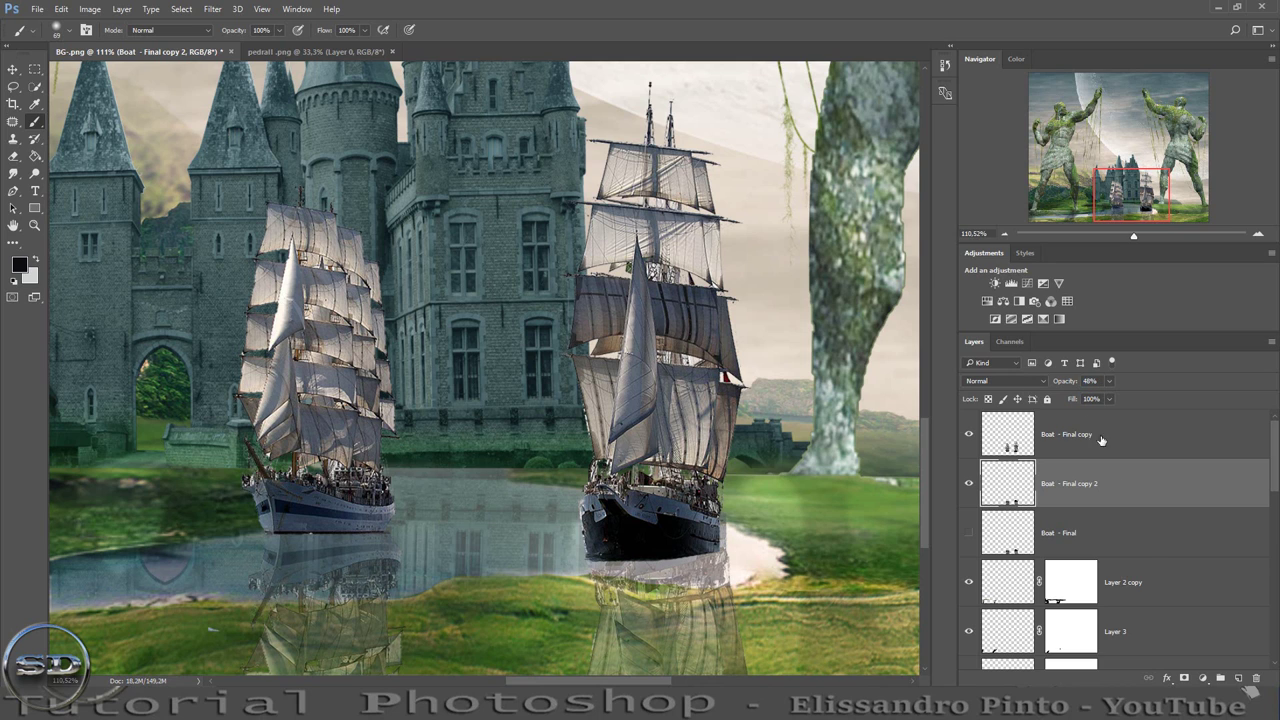
{"action": "left_click", "coordinate": [1182, 679]}
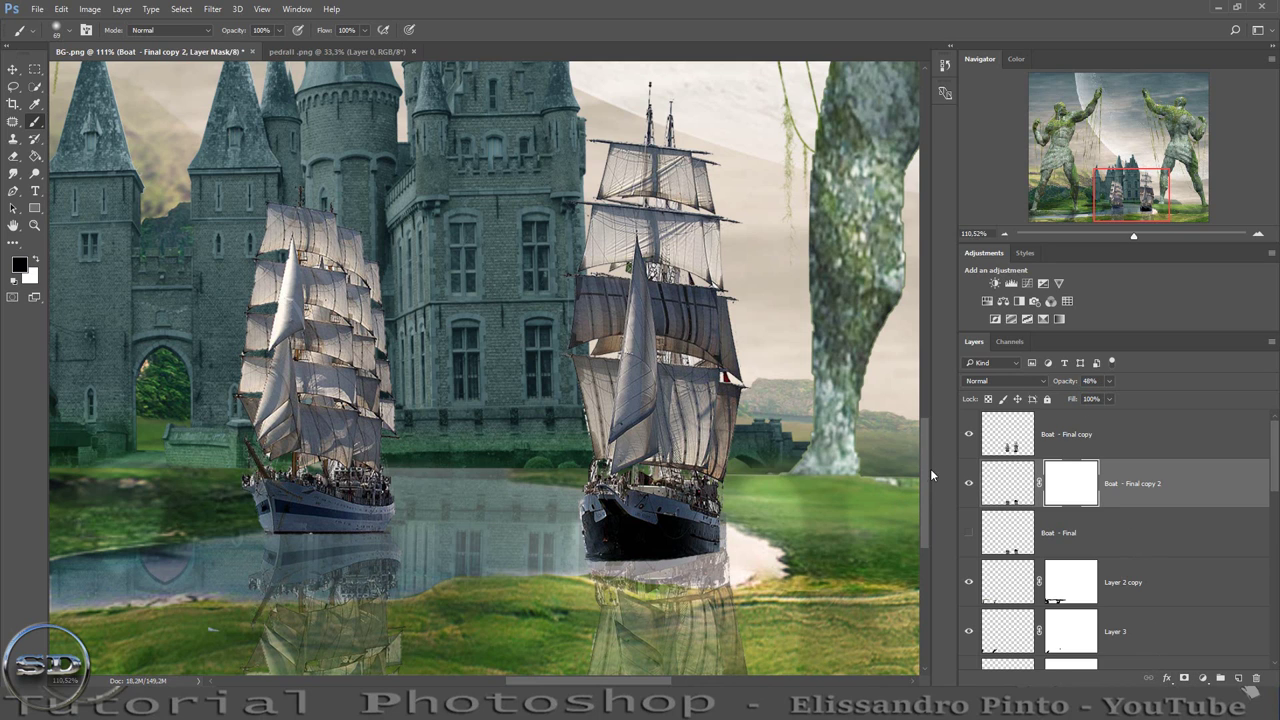
{"action": "left_click_drag", "start_coordinate": [926, 472], "coordinate": [921, 515]}
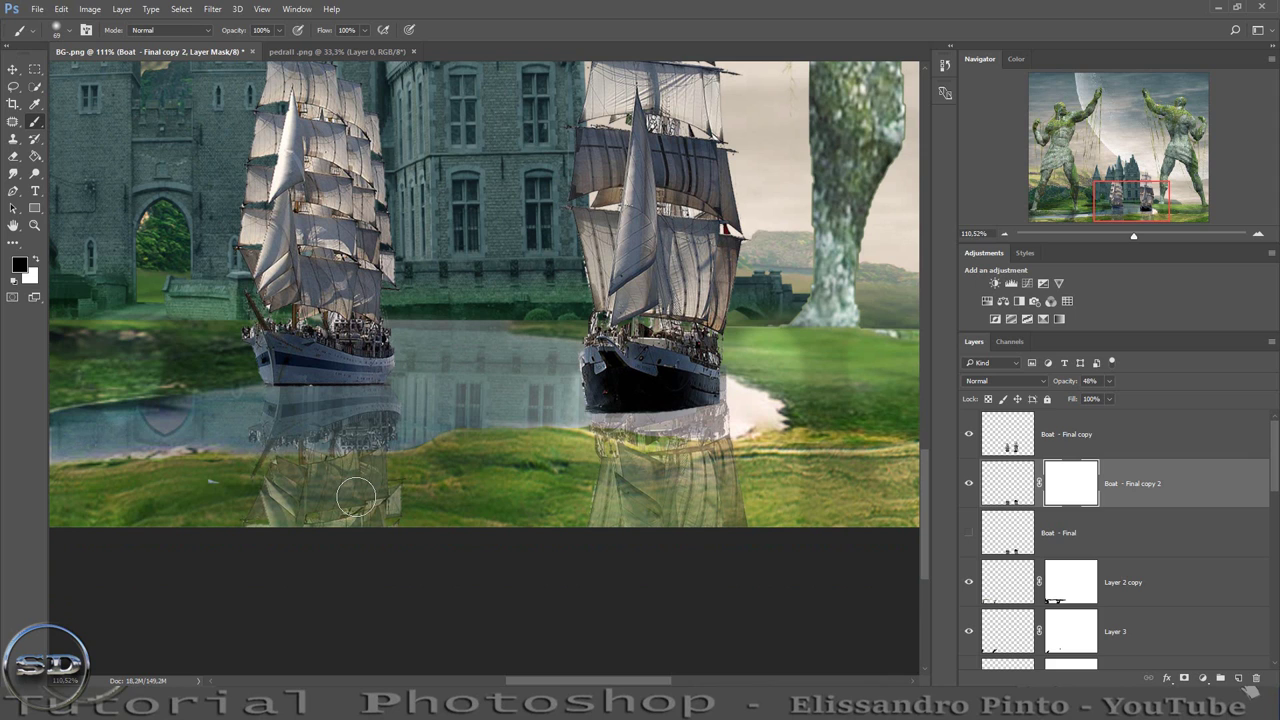
Mask out the lower parts of both reflections, then show and select Boat - Final.
{"action": "mouse_move", "coordinate": [360, 490]}
{"action": "left_mouse_down"}
{"action": "mouse_move", "coordinate": [335, 490]}
{"action": "mouse_move", "coordinate": [598, 474]}
{"action": "mouse_move", "coordinate": [755, 505]}
{"action": "left_mouse_up"}
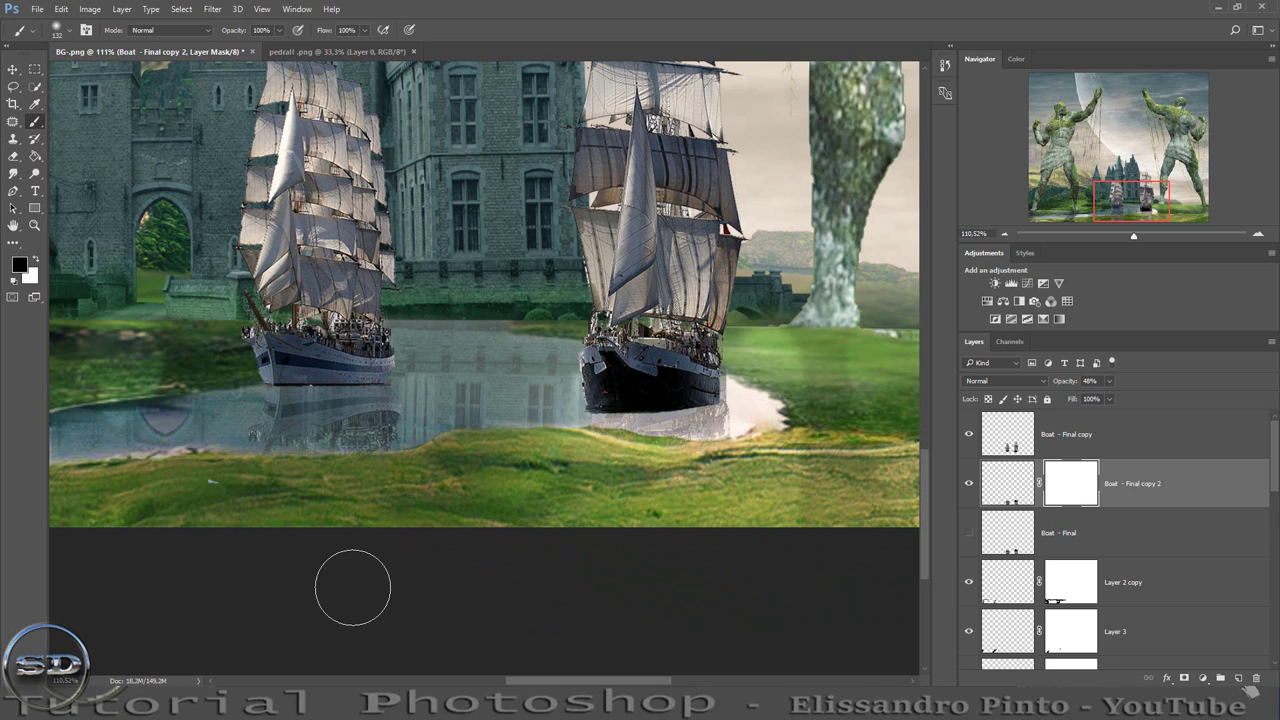
{"action": "left_click_drag", "start_coordinate": [880, 514], "coordinate": [866, 497]}
{"action": "left_click", "coordinate": [969, 533]}
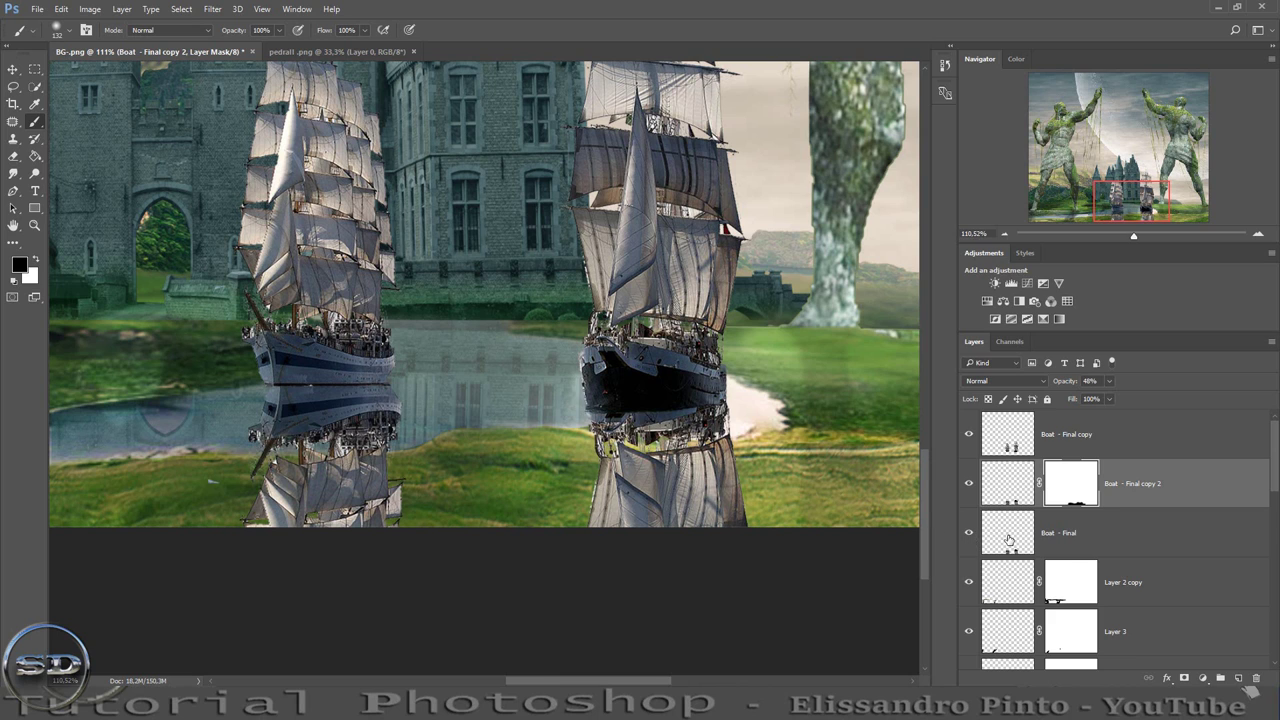
{"action": "left_click", "coordinate": [1010, 540]}
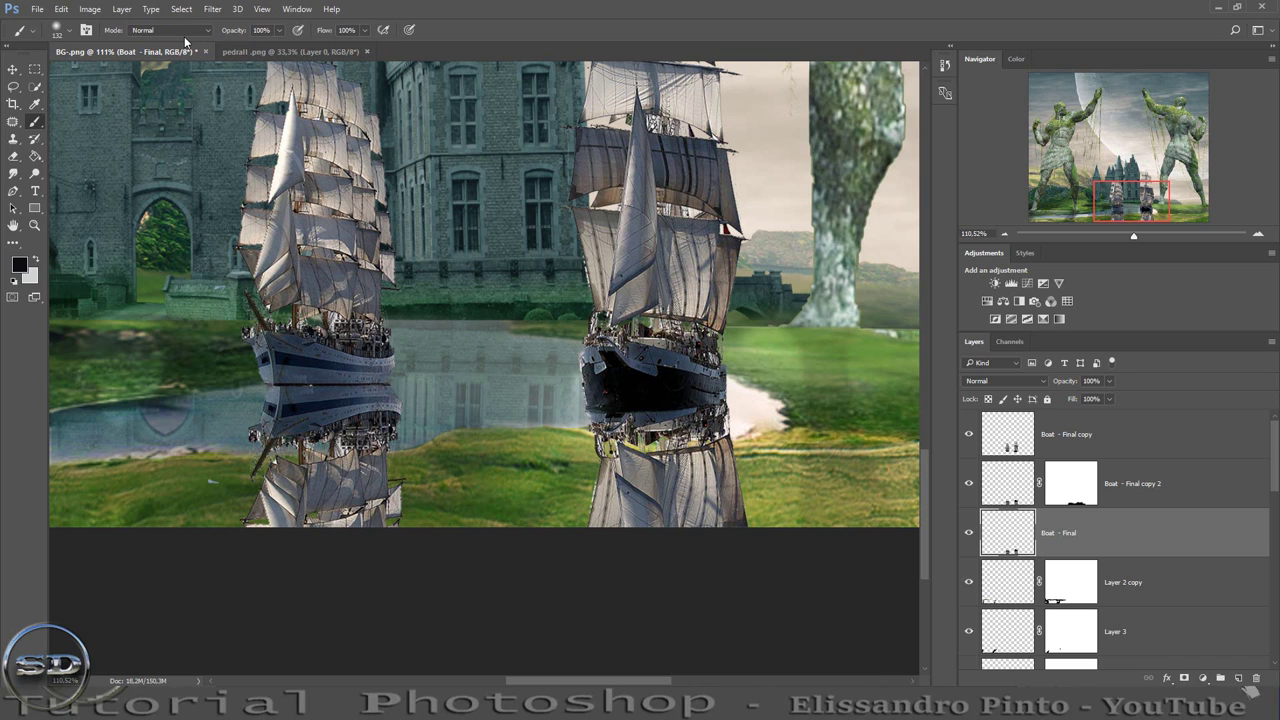
Turn Boat - Final black with Hue/Saturation Lightness -100 and reapply Gaussian Blur.
{"action": "left_click", "coordinate": [89, 9]}
{"action": "mouse_move", "coordinate": [117, 50]}
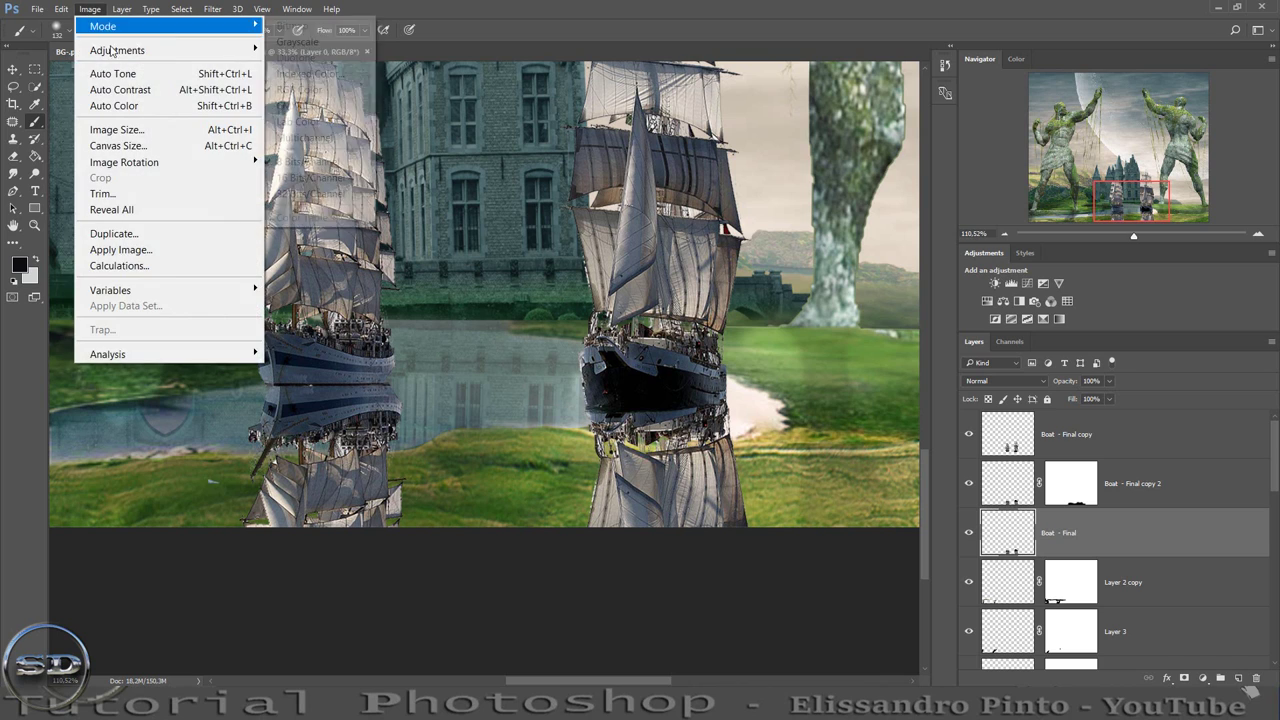
{"action": "left_click", "coordinate": [288, 140]}
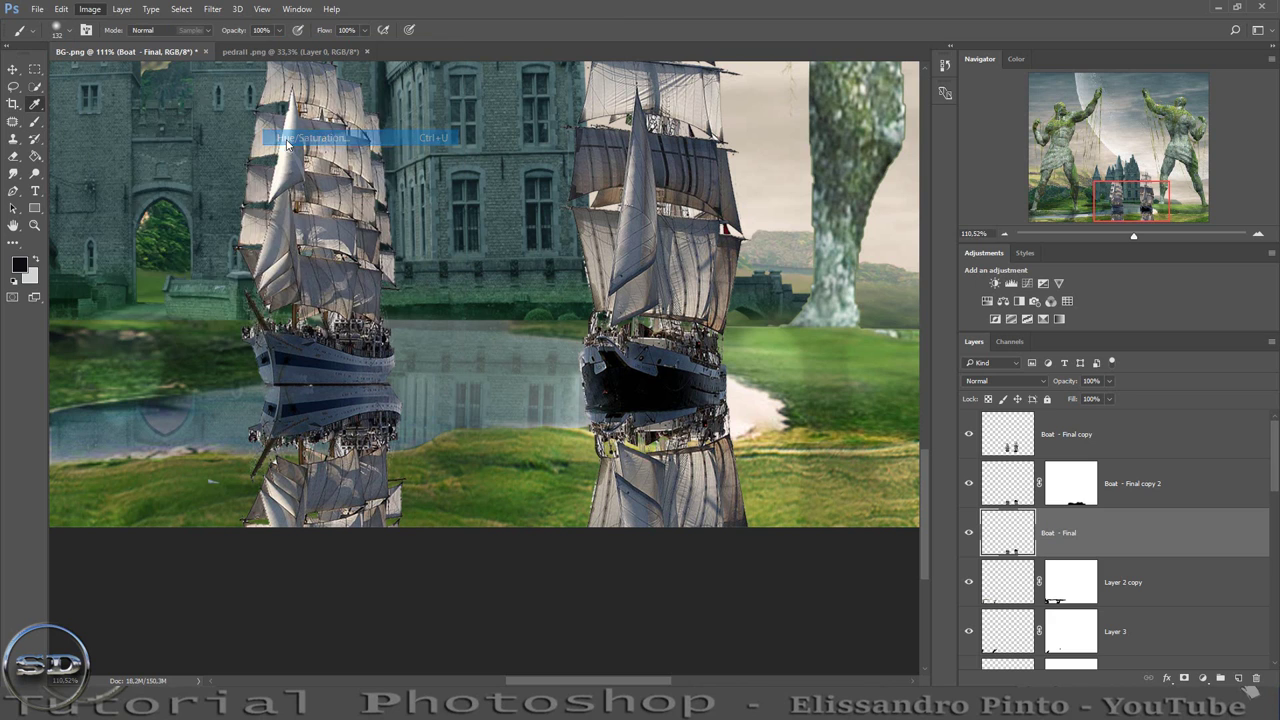
{"action": "left_click_drag", "start_coordinate": [219, 267], "coordinate": [100, 268]}
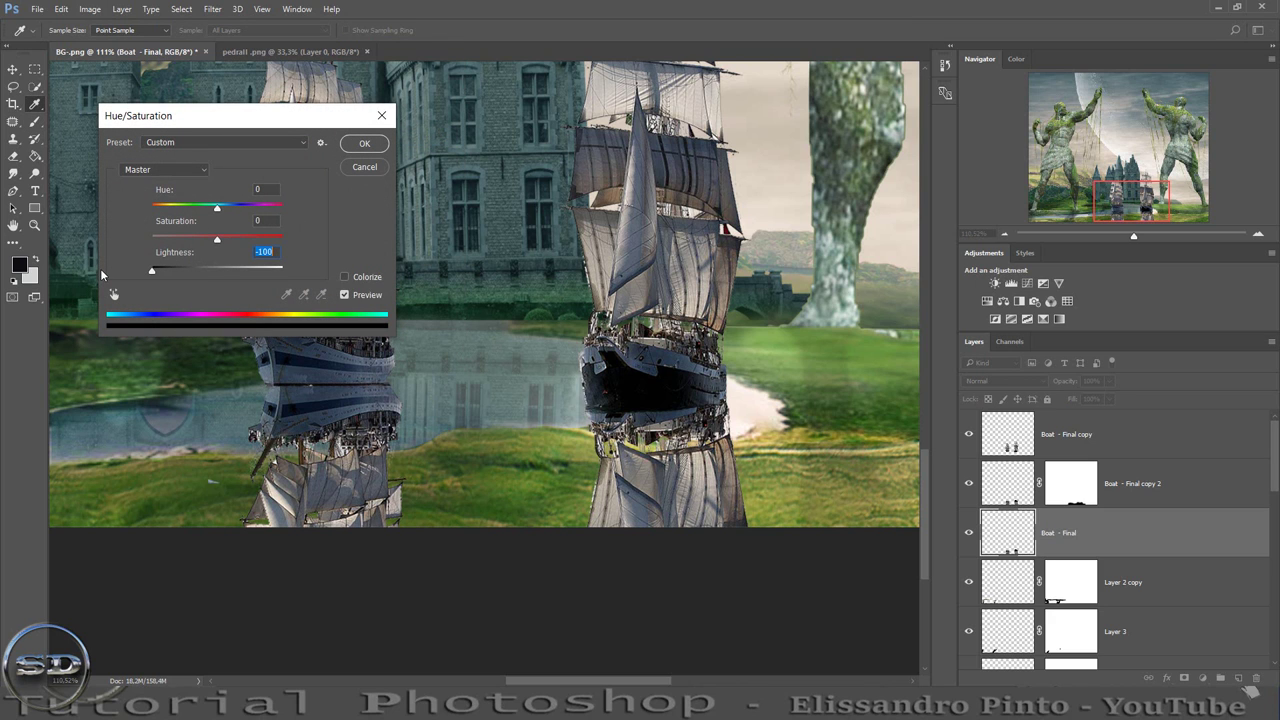
{"action": "left_click", "coordinate": [363, 145]}
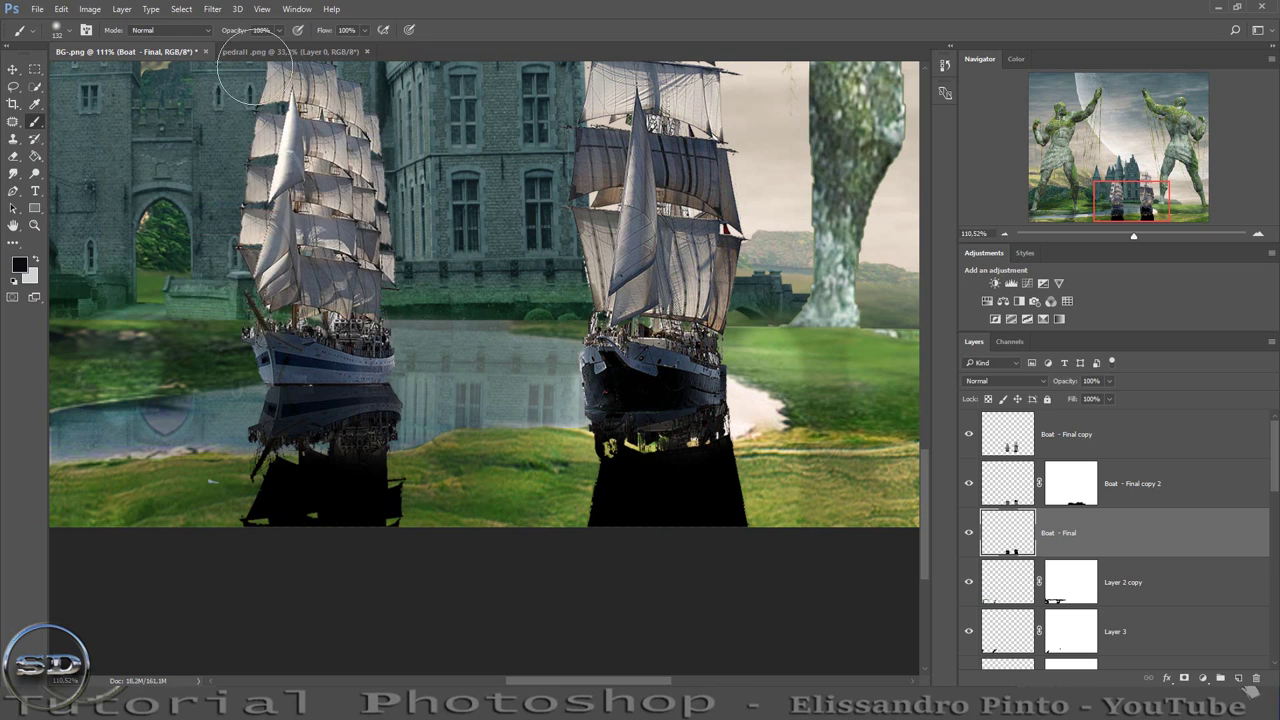
{"action": "left_click", "coordinate": [212, 9]}
{"action": "left_click", "coordinate": [216, 27]}
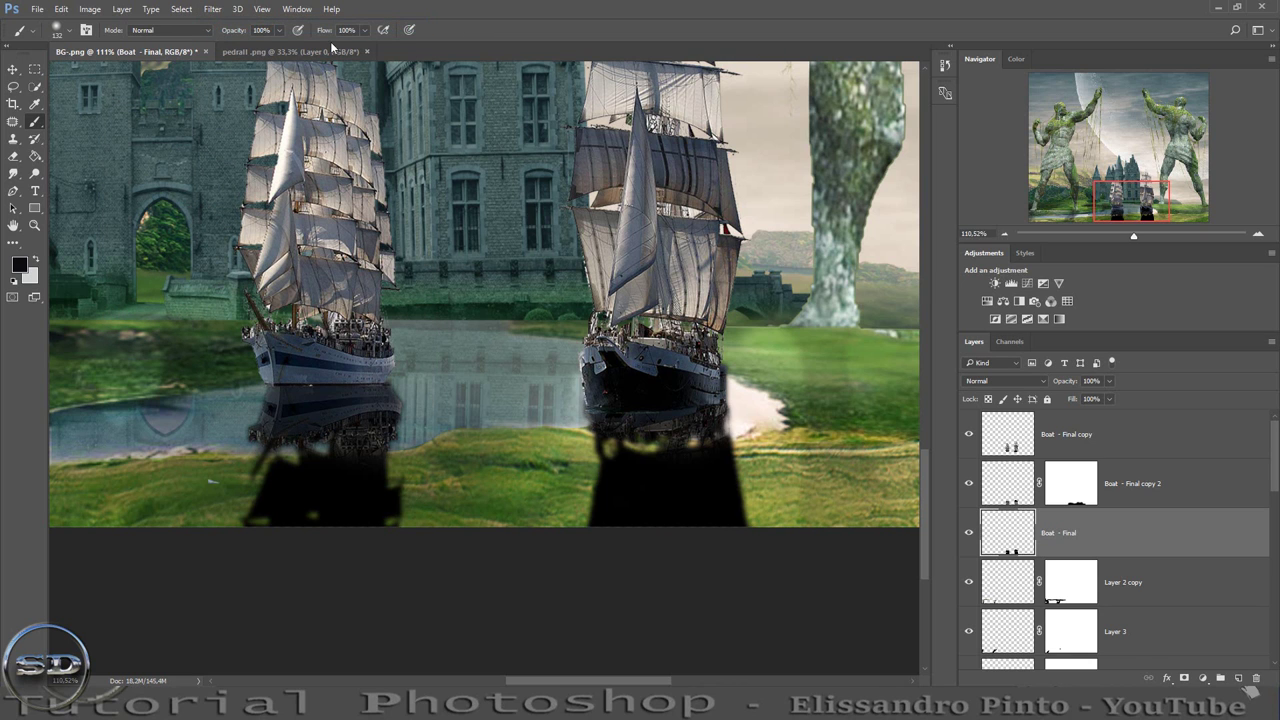
Fade the shadows to 24% opacity and mask out unwanted parts near the hulls.
{"action": "left_click_drag", "start_coordinate": [1066, 384], "coordinate": [1036, 383]}
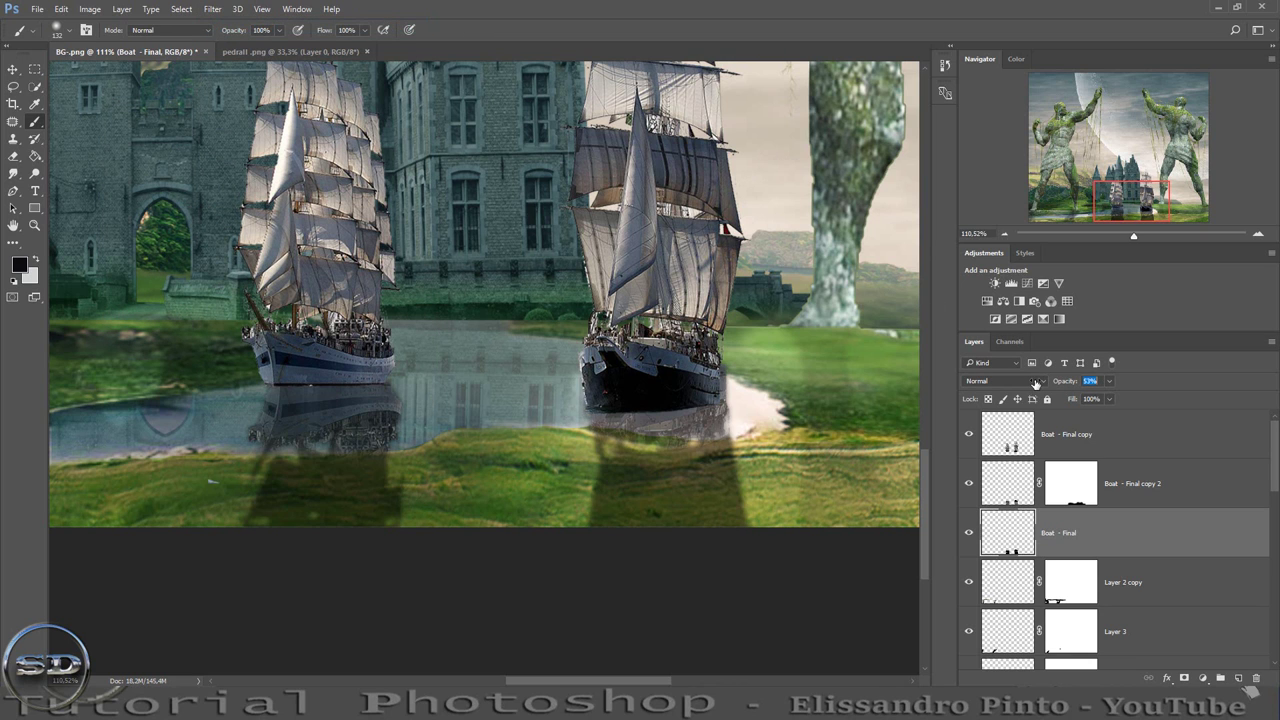
{"action": "type", "text": "24"}
{"action": "key", "text": "Return"}
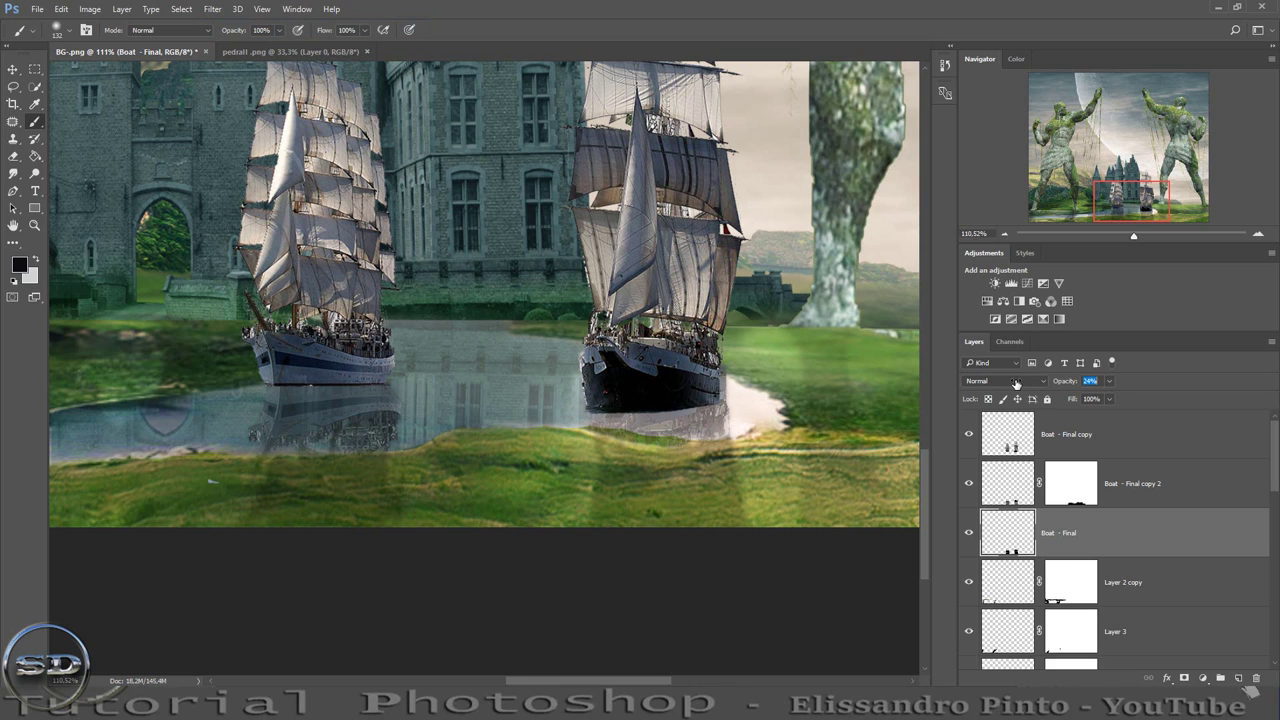
{"action": "left_click", "coordinate": [1184, 678]}
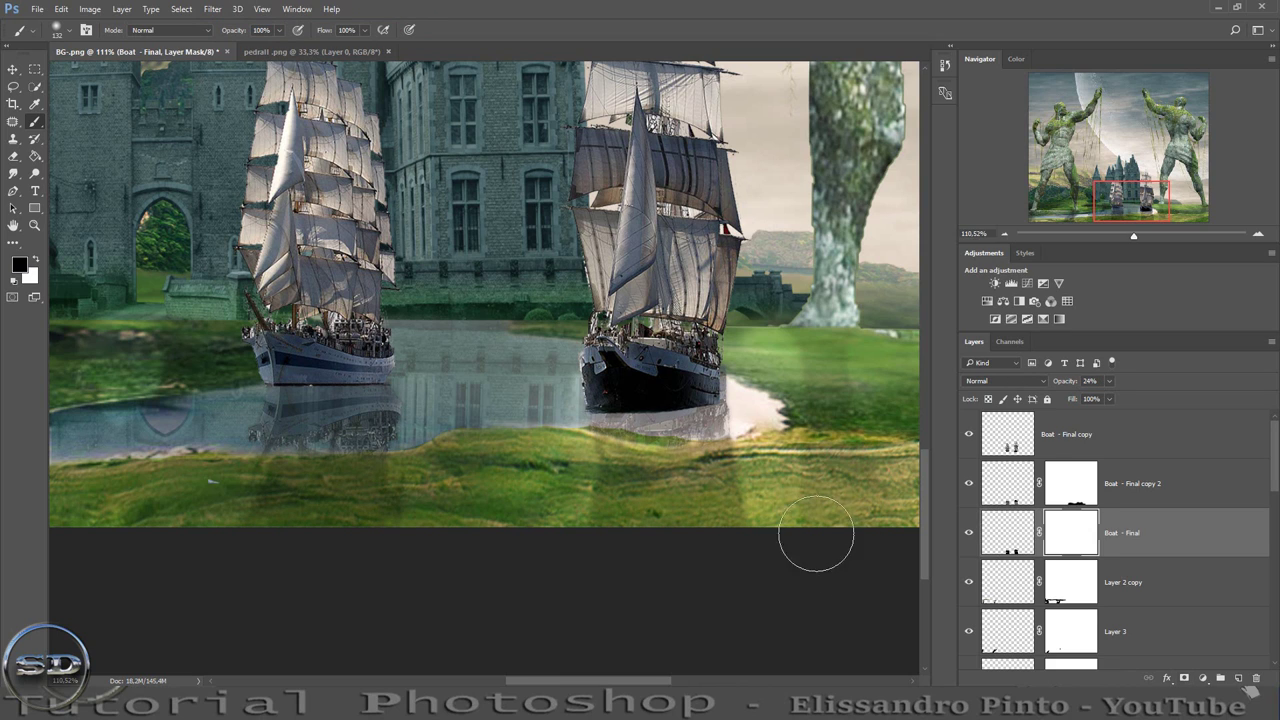
{"action": "left_click_drag", "start_coordinate": [777, 497], "coordinate": [766, 491]}
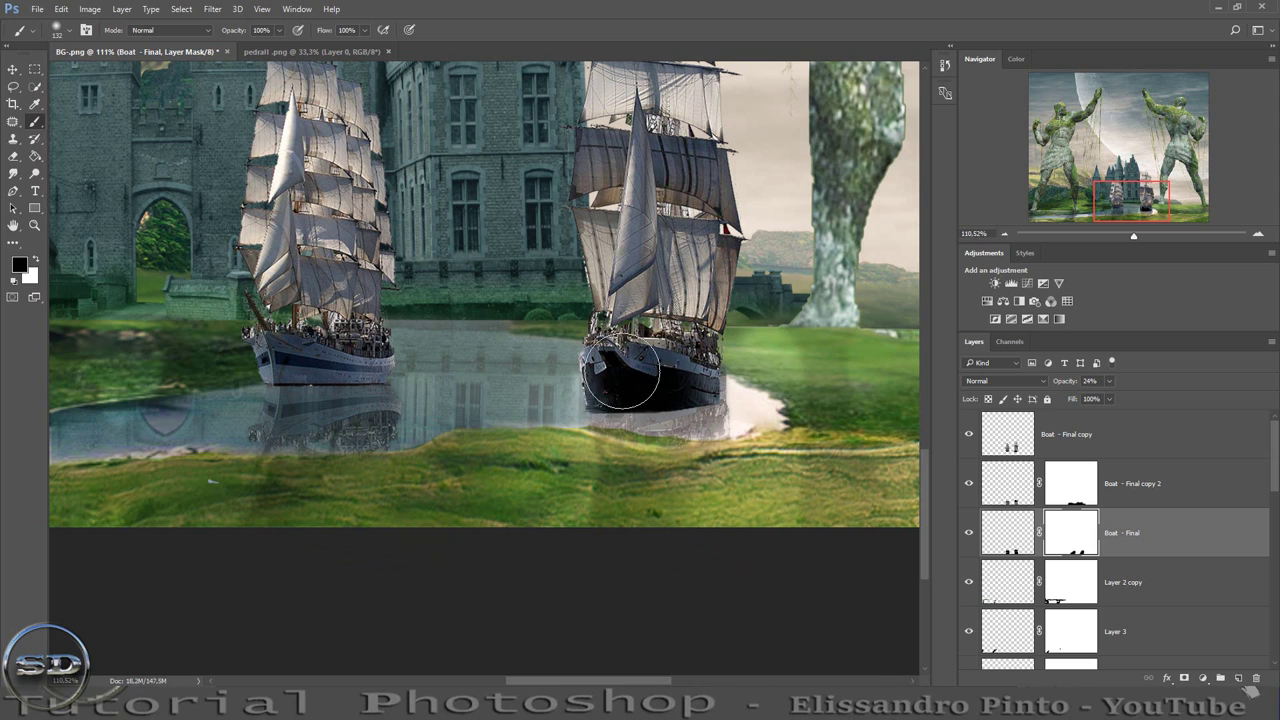
{"action": "left_click_drag", "start_coordinate": [614, 371], "coordinate": [613, 352]}
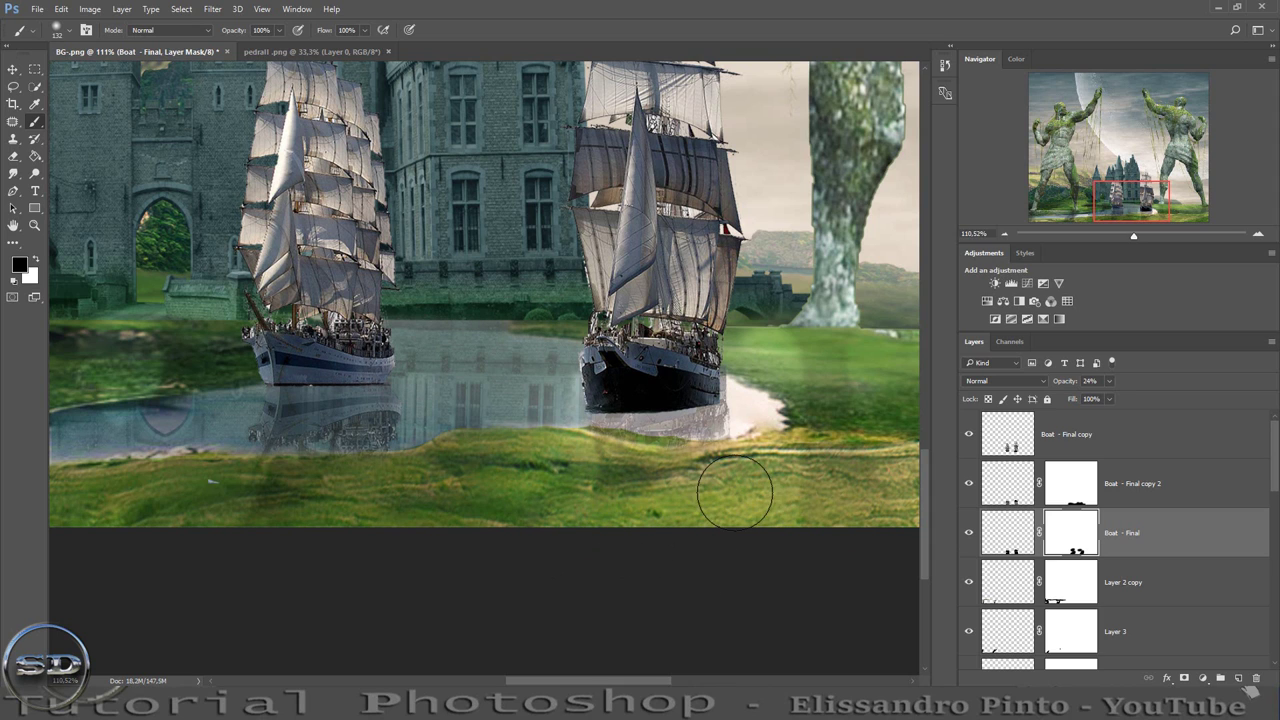
{"action": "left_click", "coordinate": [967, 535]}
{"action": "mouse_move", "coordinate": [1136, 238]}
{"action": "left_mouse_down"}
{"action": "mouse_move", "coordinate": [1121, 238]}
{"action": "mouse_move", "coordinate": [1145, 238]}
{"action": "left_mouse_up"}
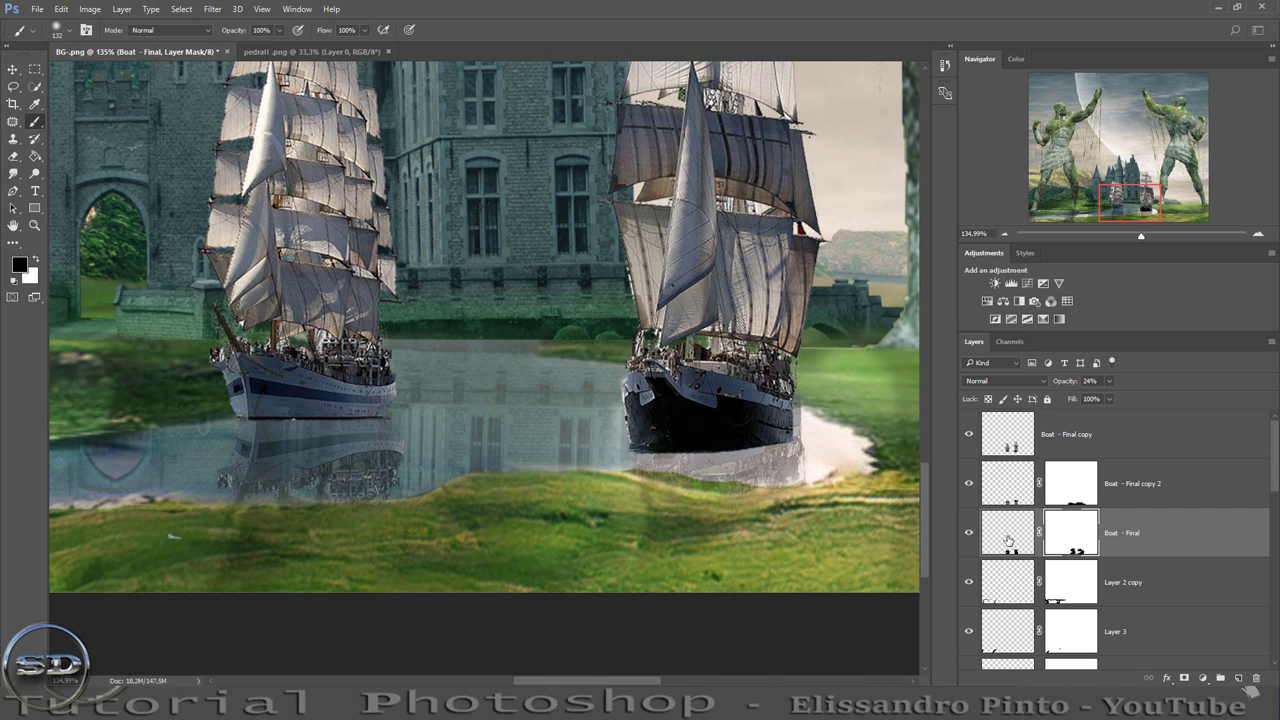
Free Transform the water waves and move them onto the water near the ships.
{"action": "left_click", "coordinate": [1008, 483]}
{"action": "key", "text": "ctrl+t"}
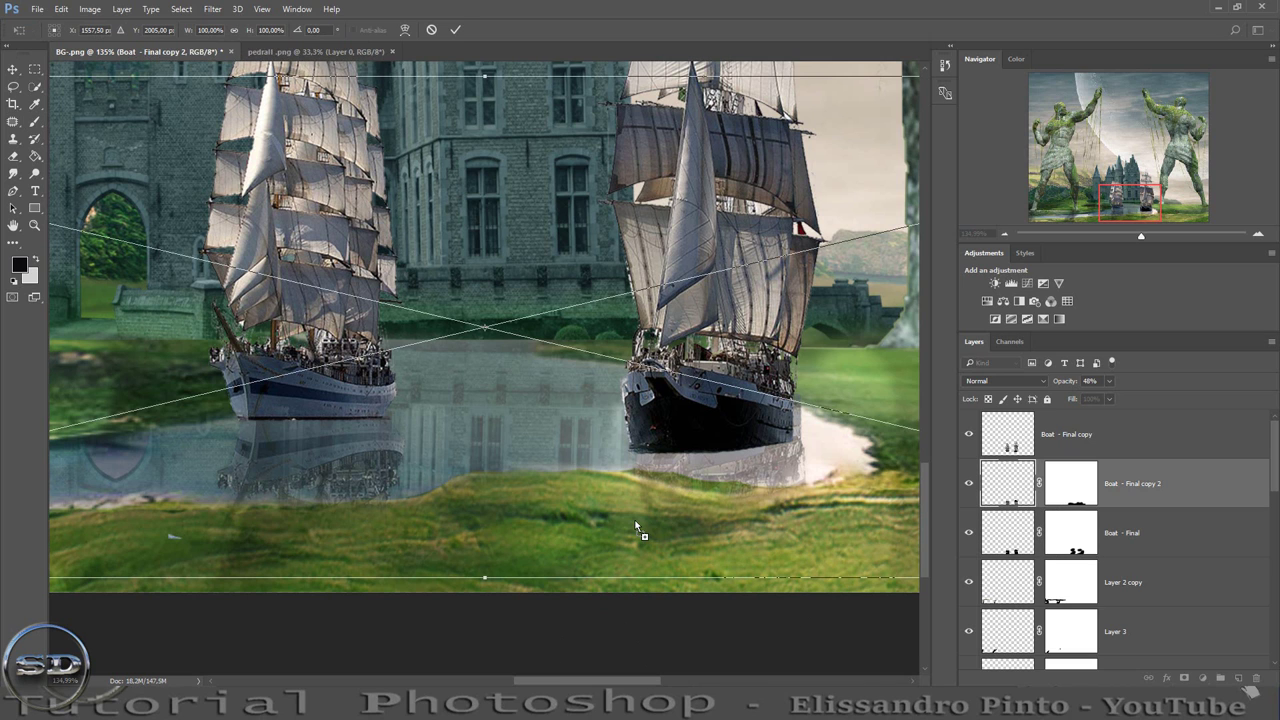
{"action": "mouse_move", "coordinate": [484, 577]}
{"action": "left_mouse_down"}
{"action": "mouse_move", "coordinate": [484, 318]}
{"action": "mouse_move", "coordinate": [380, 255]}
{"action": "mouse_move", "coordinate": [477, 402]}
{"action": "left_mouse_up"}
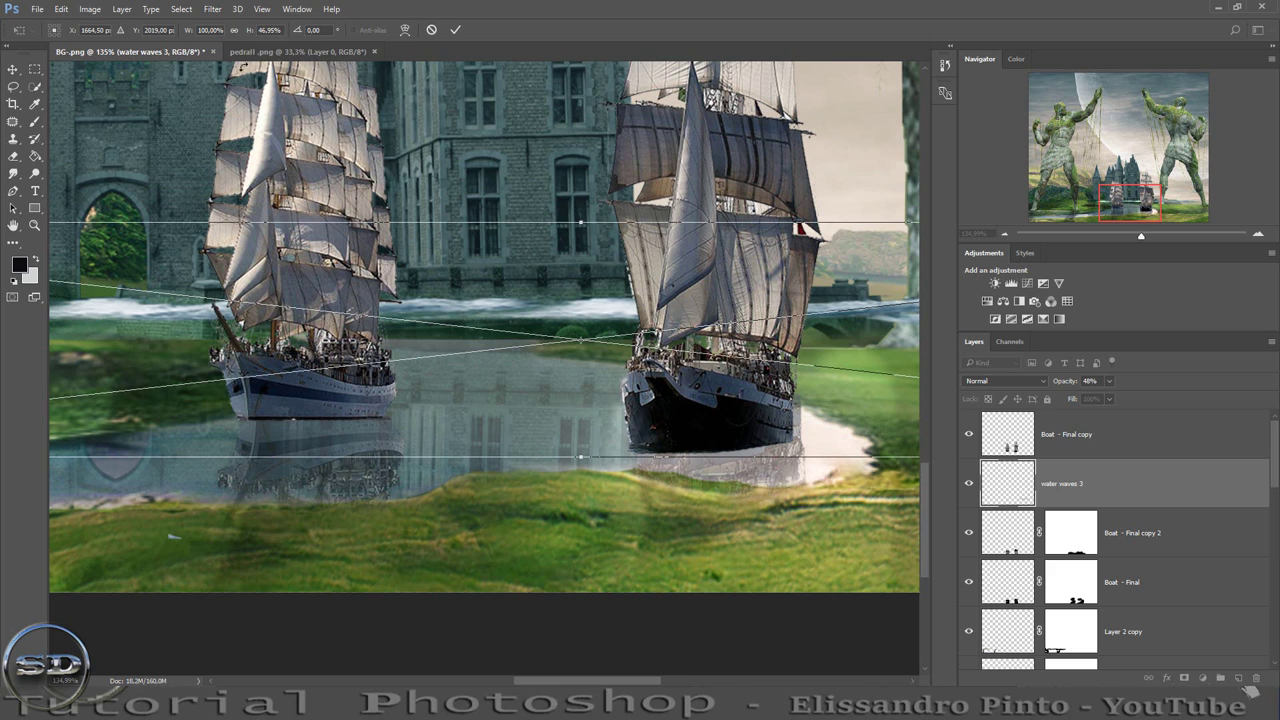
{"action": "left_click", "coordinate": [234, 29]}
{"action": "mouse_move", "coordinate": [339, 260]}
{"action": "left_mouse_down"}
{"action": "mouse_move", "coordinate": [735, 390]}
{"action": "mouse_move", "coordinate": [805, 378]}
{"action": "left_mouse_up"}
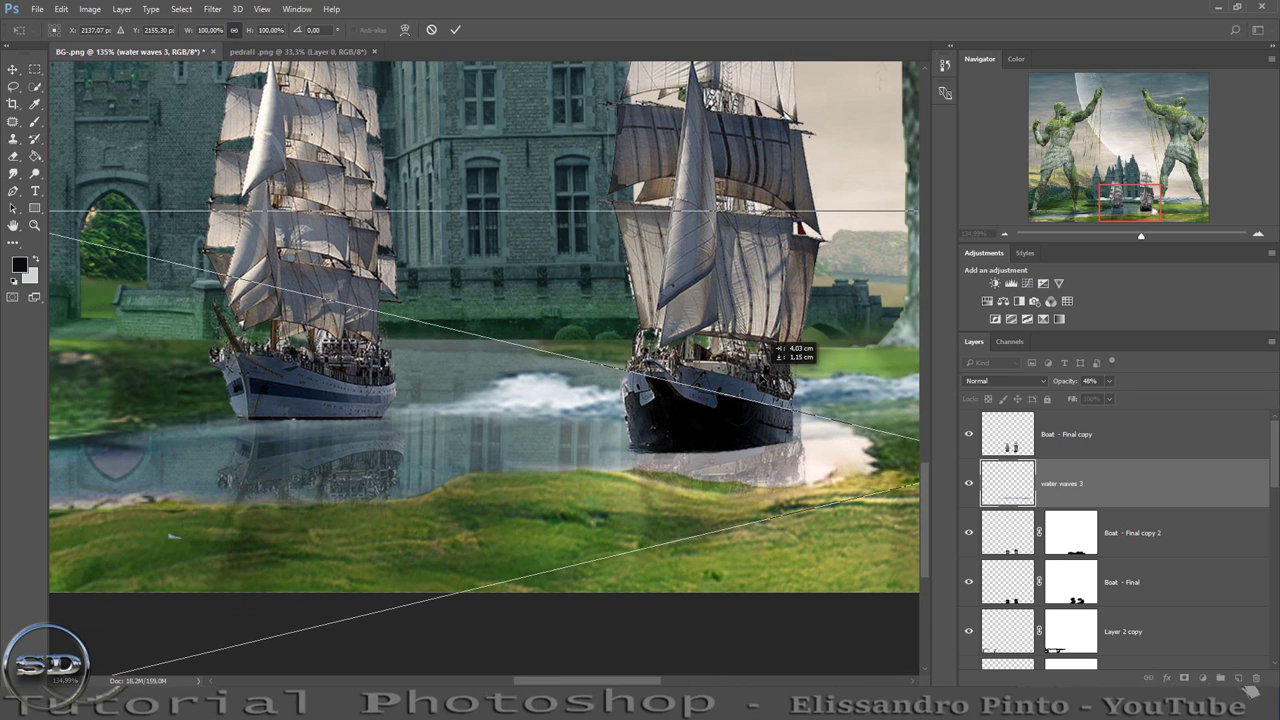
{"action": "mouse_move", "coordinate": [364, 492]}
{"action": "left_mouse_down"}
{"action": "mouse_move", "coordinate": [378, 492]}
{"action": "mouse_move", "coordinate": [341, 512]}
{"action": "mouse_move", "coordinate": [307, 500]}
{"action": "mouse_move", "coordinate": [297, 511]}
{"action": "mouse_move", "coordinate": [286, 496]}
{"action": "left_mouse_up"}
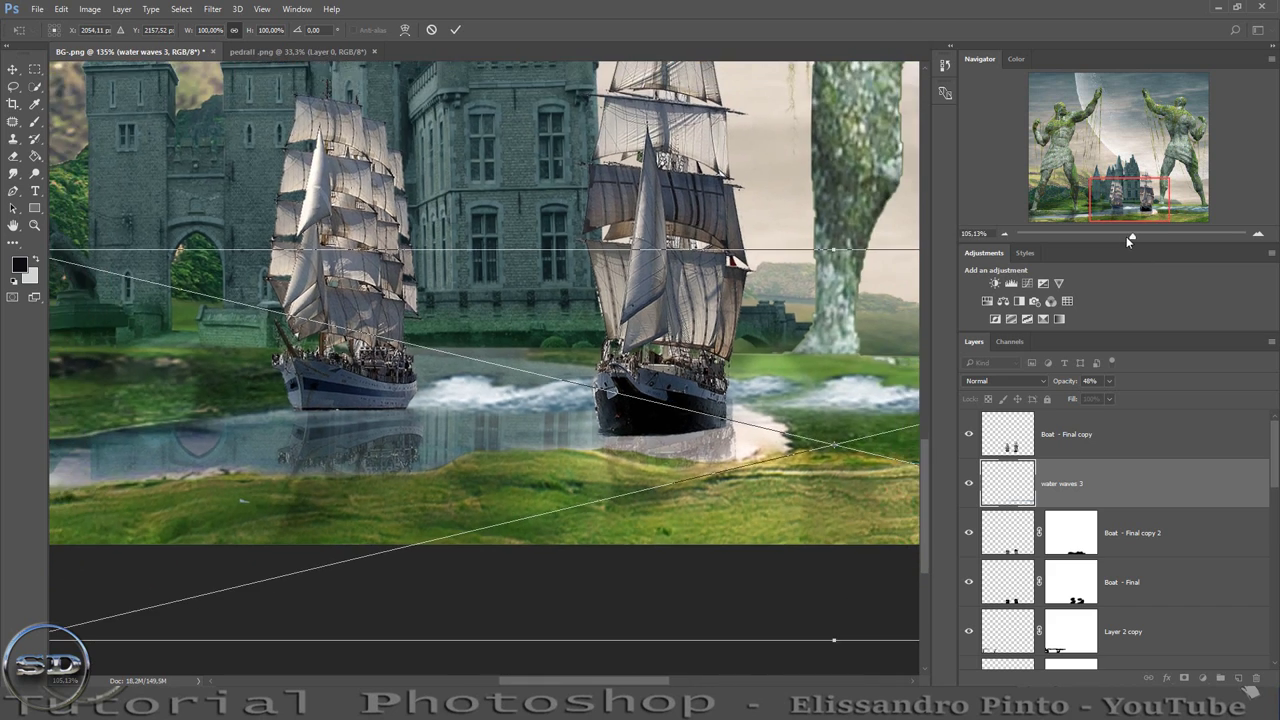
{"action": "left_click_drag", "start_coordinate": [1141, 238], "coordinate": [1120, 238]}
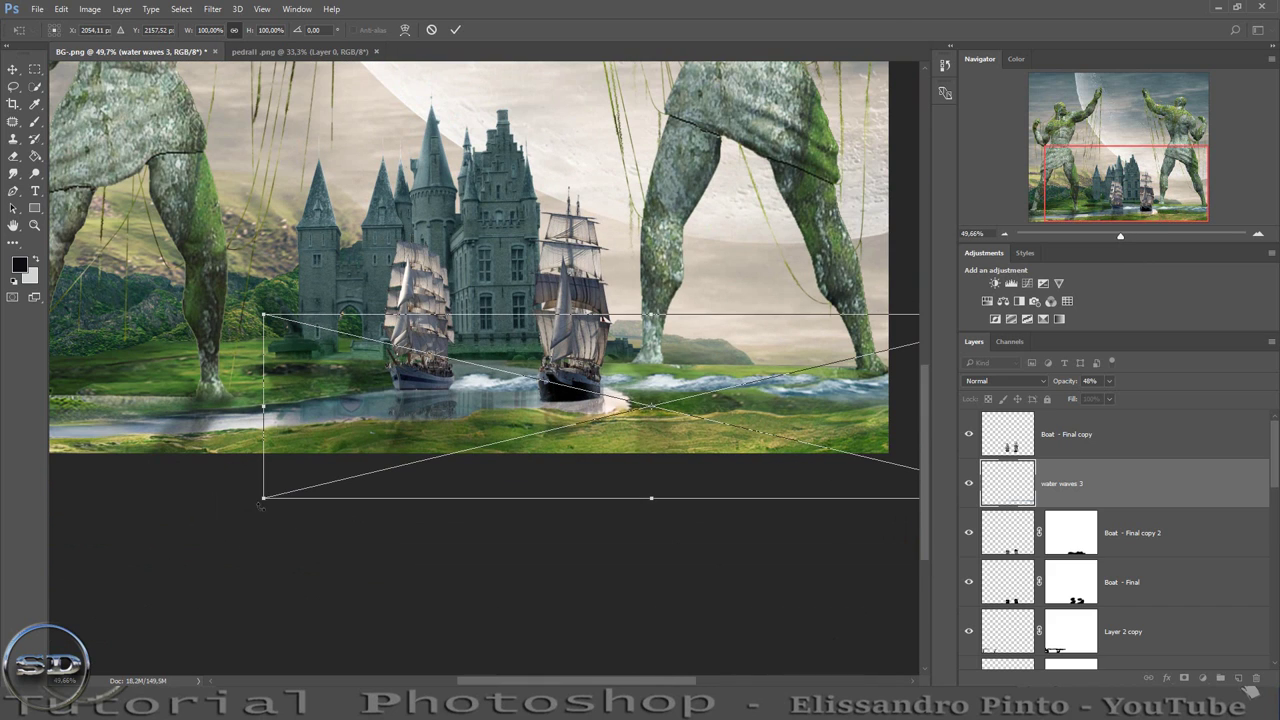
Flip the ripples horizontally and shrink them to about 11.92% under the left ship.
{"action": "mouse_move", "coordinate": [264, 497]}
{"action": "left_mouse_down"}
{"action": "mouse_move", "coordinate": [340, 450]}
{"action": "mouse_move", "coordinate": [620, 392]}
{"action": "mouse_move", "coordinate": [737, 386]}
{"action": "mouse_move", "coordinate": [378, 446]}
{"action": "left_mouse_up"}
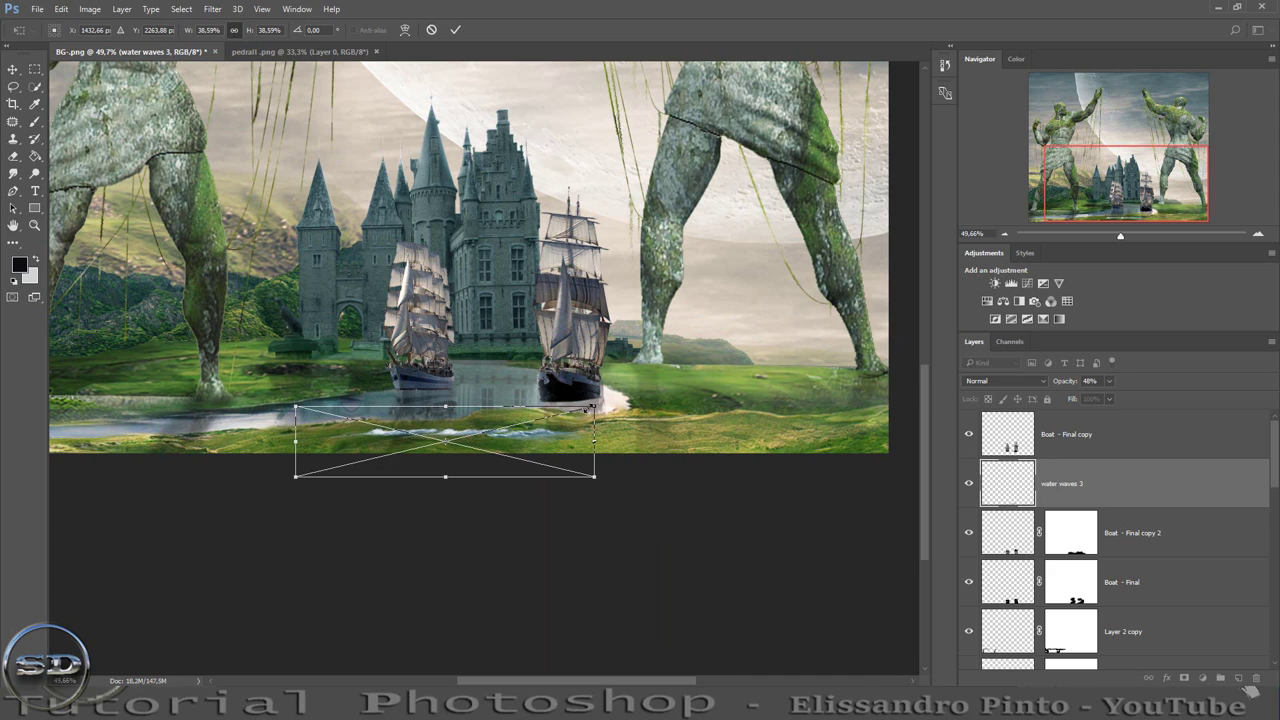
{"action": "mouse_move", "coordinate": [585, 410]}
{"action": "left_mouse_down"}
{"action": "mouse_move", "coordinate": [488, 430]}
{"action": "mouse_move", "coordinate": [505, 381]}
{"action": "left_mouse_up"}
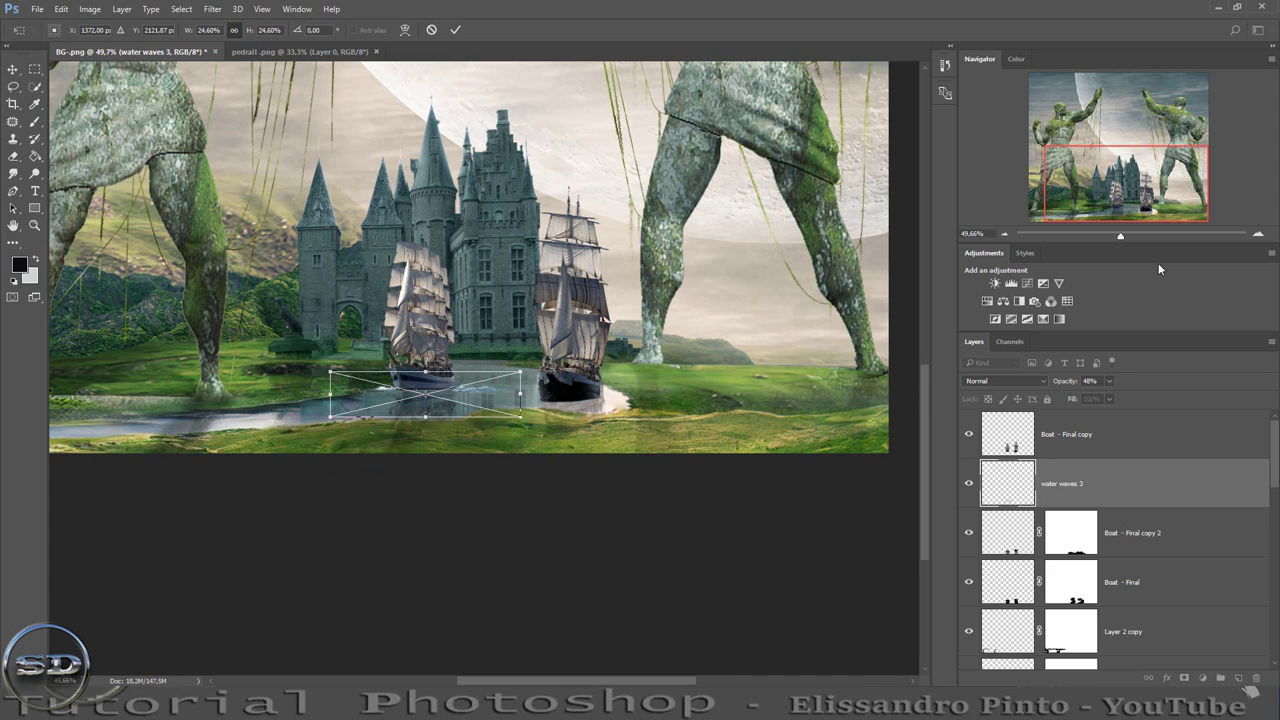
{"action": "left_click_drag", "start_coordinate": [1121, 238], "coordinate": [1146, 236]}
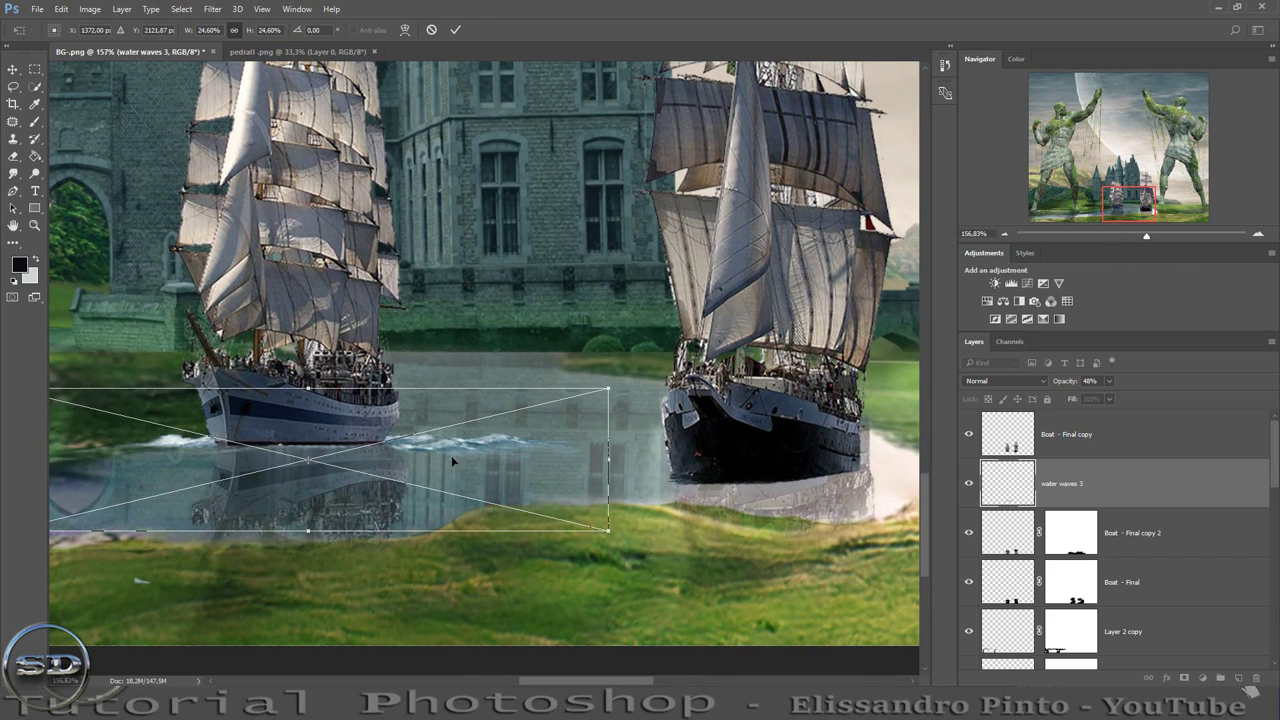
{"action": "left_click_drag", "start_coordinate": [451, 455], "coordinate": [474, 476]}
{"action": "right_click", "coordinate": [474, 476]}
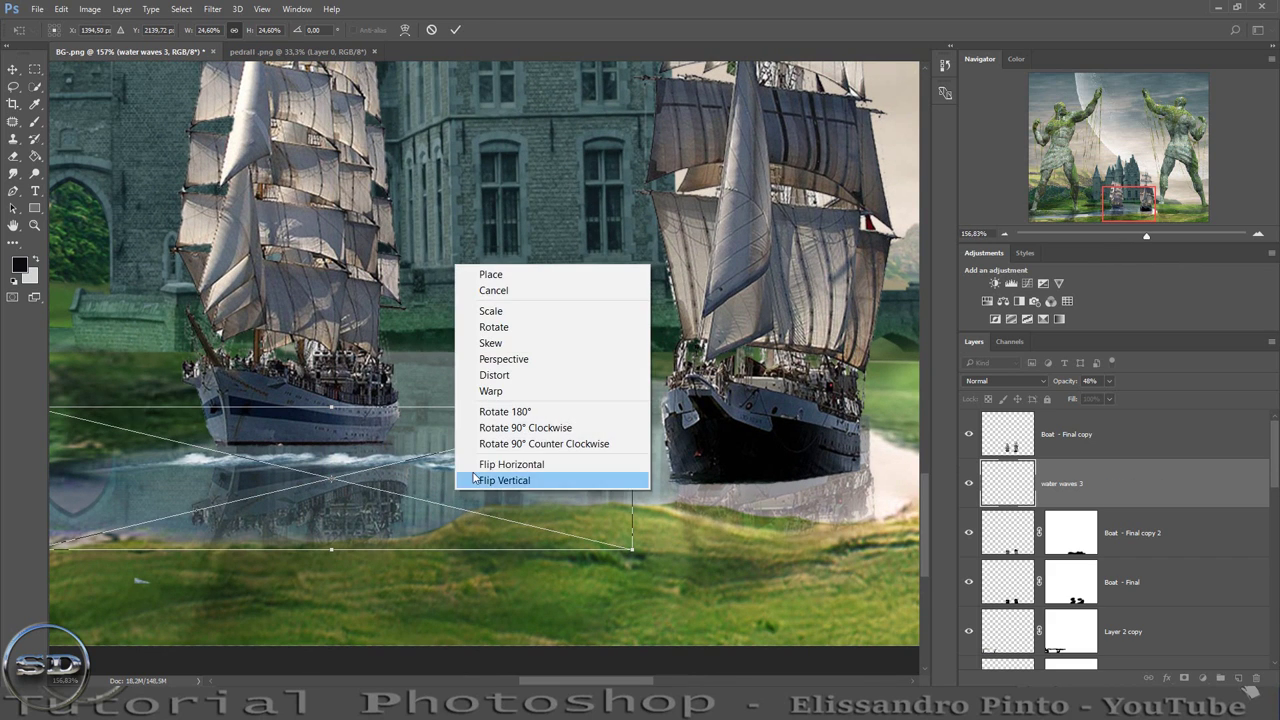
{"action": "left_click", "coordinate": [472, 466]}
{"action": "left_click_drag", "start_coordinate": [472, 466], "coordinate": [474, 461]}
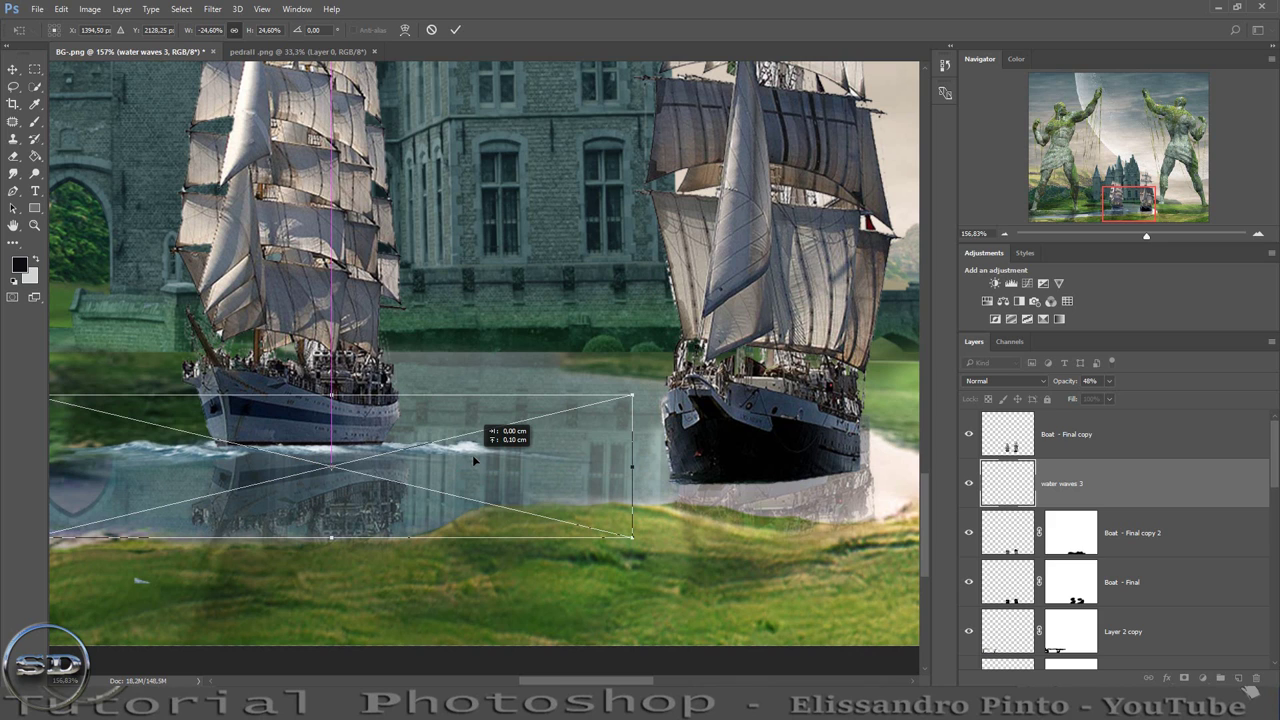
{"action": "mouse_move", "coordinate": [633, 396]}
{"action": "left_mouse_down"}
{"action": "mouse_move", "coordinate": [341, 472]}
{"action": "mouse_move", "coordinate": [431, 472]}
{"action": "mouse_move", "coordinate": [454, 454]}
{"action": "left_mouse_up"}
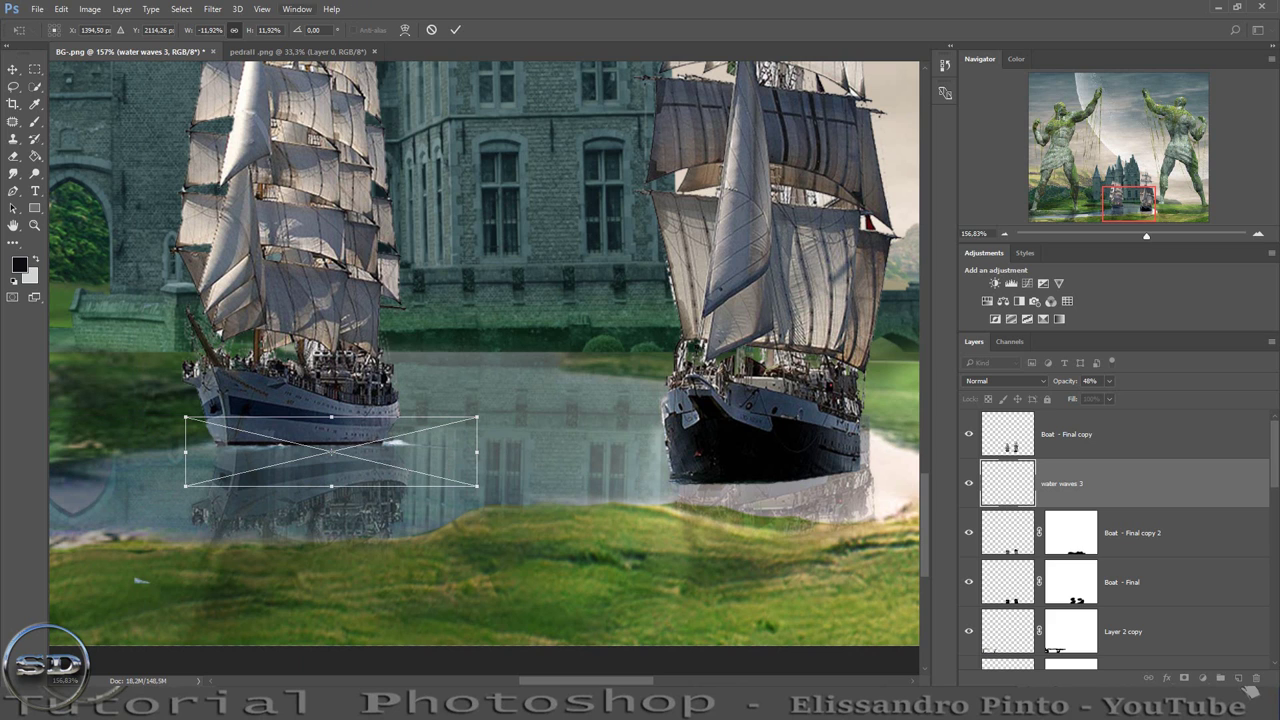
Warp the water waves 3 ripples around the left hull and set the layer to 50% opacity.
{"action": "left_click", "coordinate": [61, 10]}
{"action": "mouse_move", "coordinate": [88, 370]}
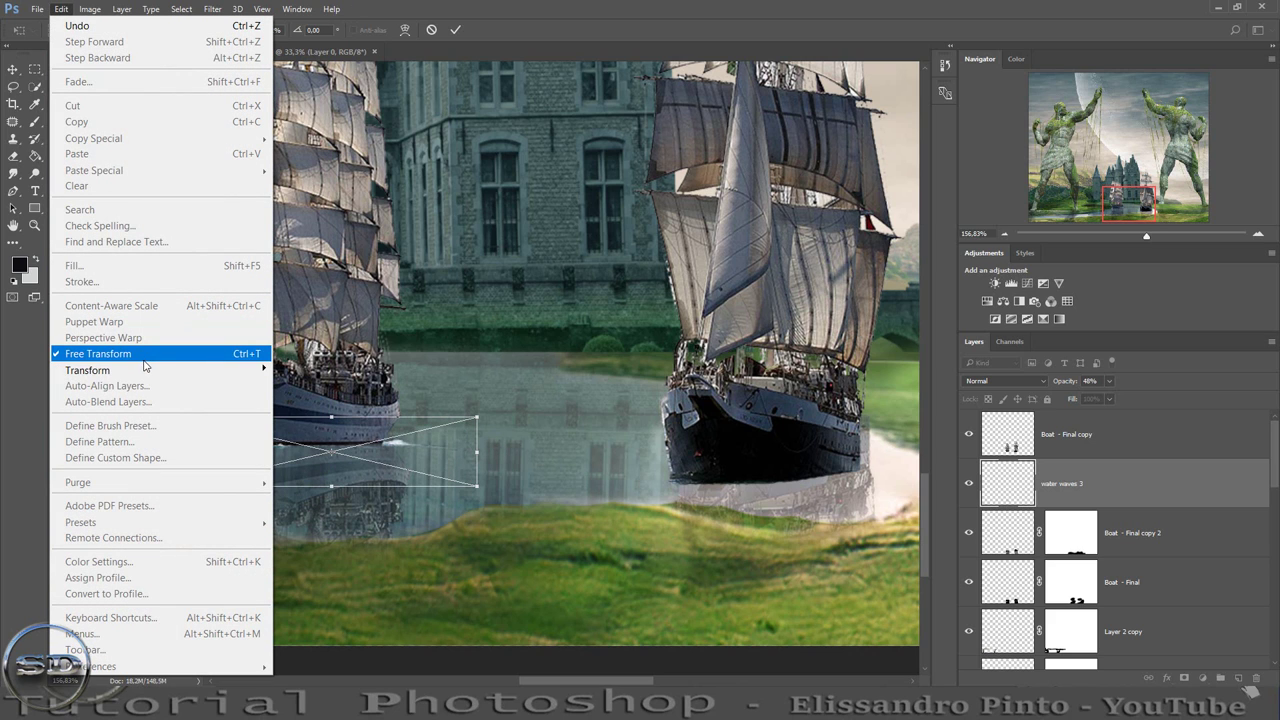
{"action": "left_click", "coordinate": [297, 474]}
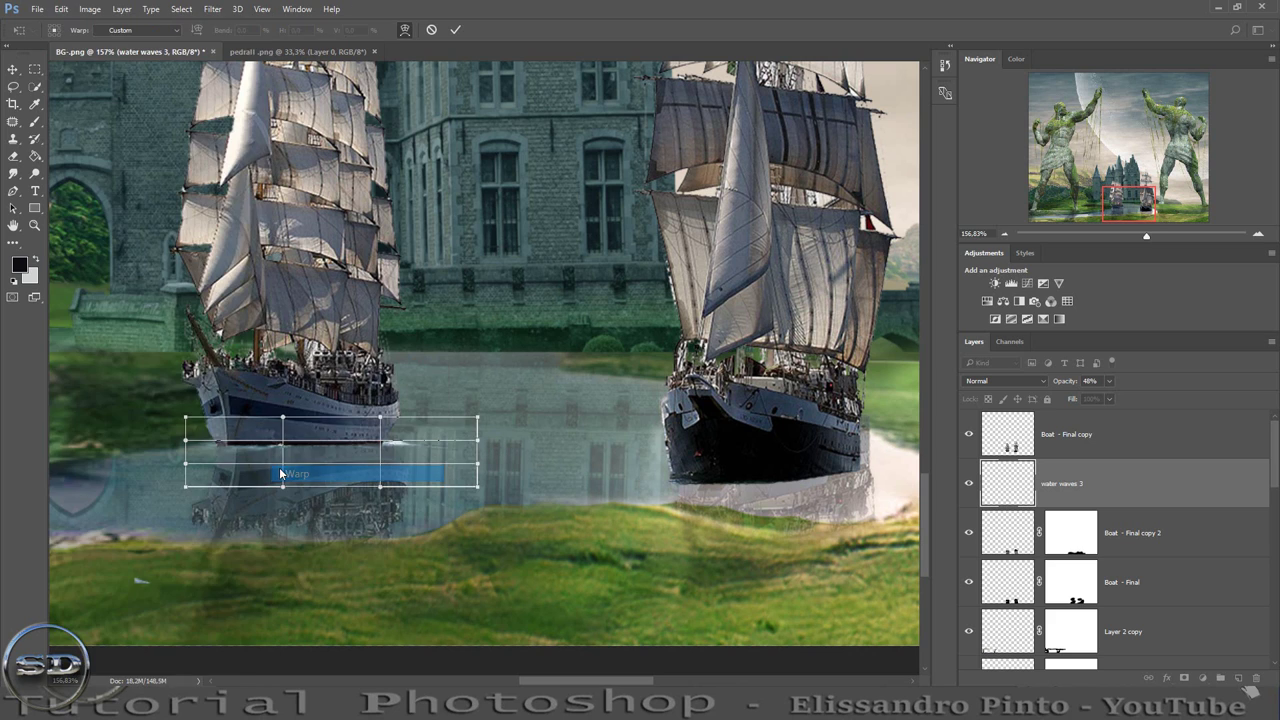
{"action": "left_click_drag", "start_coordinate": [239, 444], "coordinate": [246, 454]}
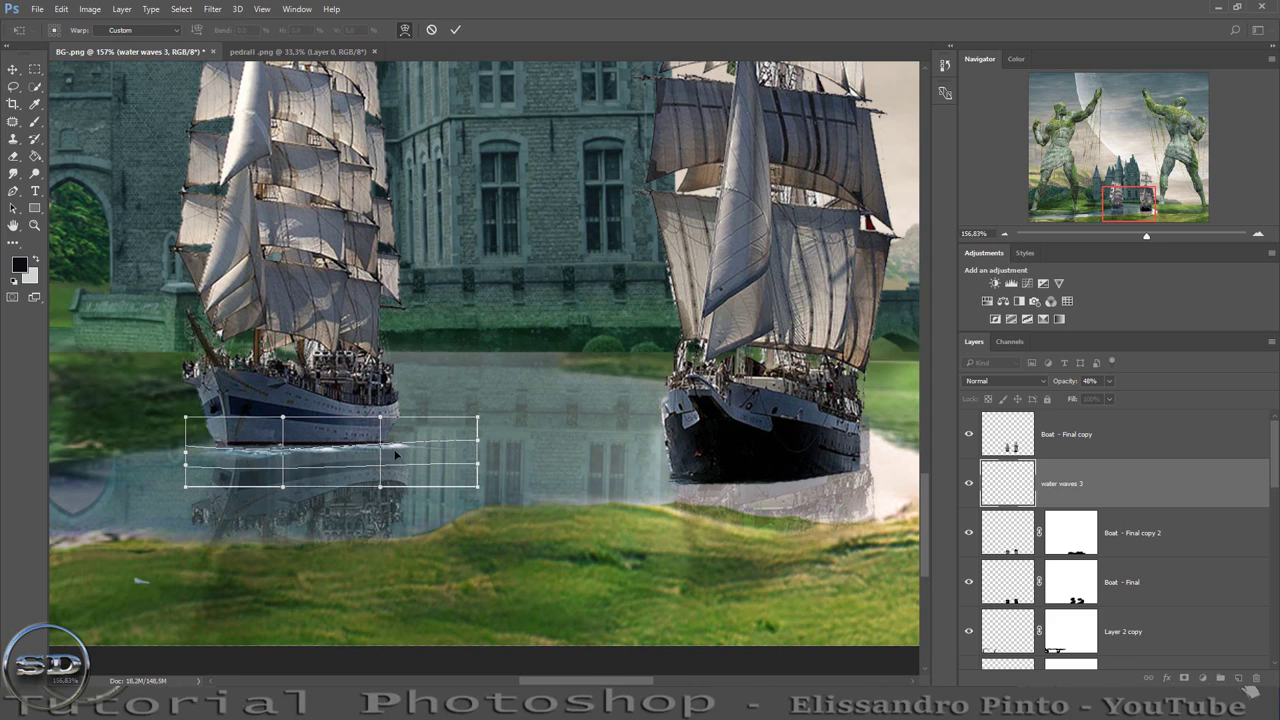
{"action": "left_click_drag", "start_coordinate": [411, 448], "coordinate": [407, 446]}
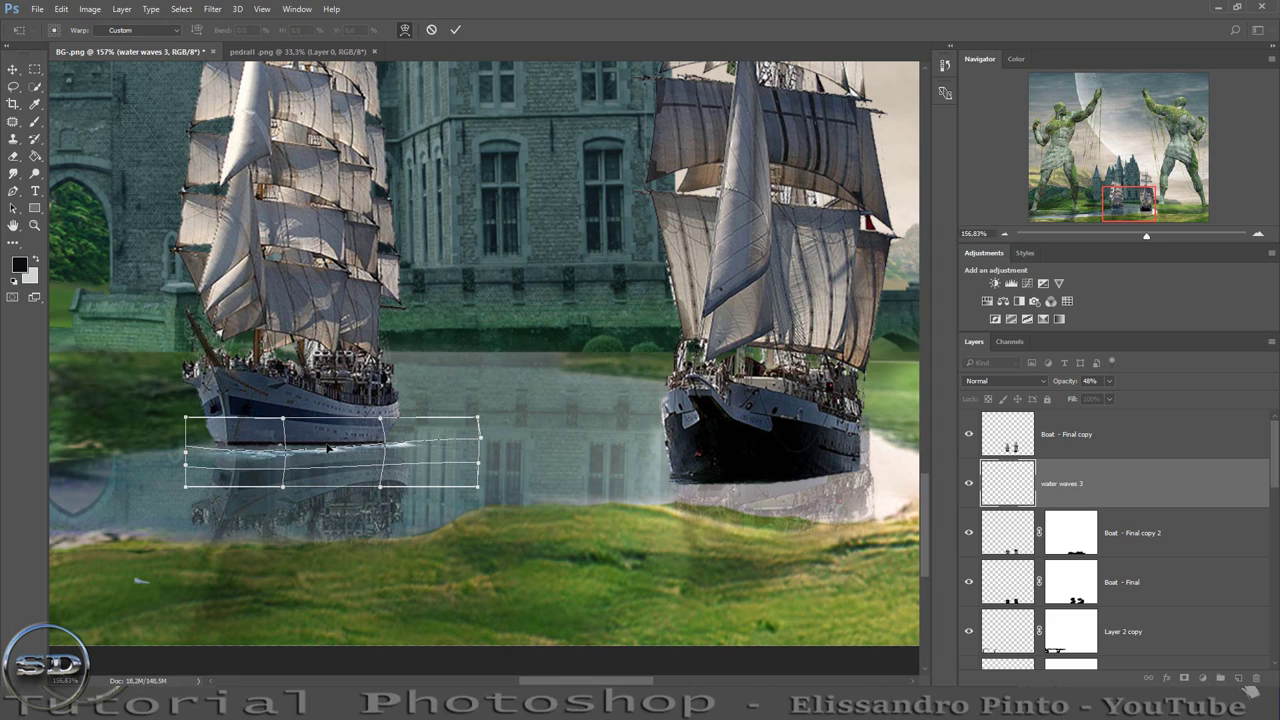
{"action": "left_click_drag", "start_coordinate": [329, 447], "coordinate": [207, 461]}
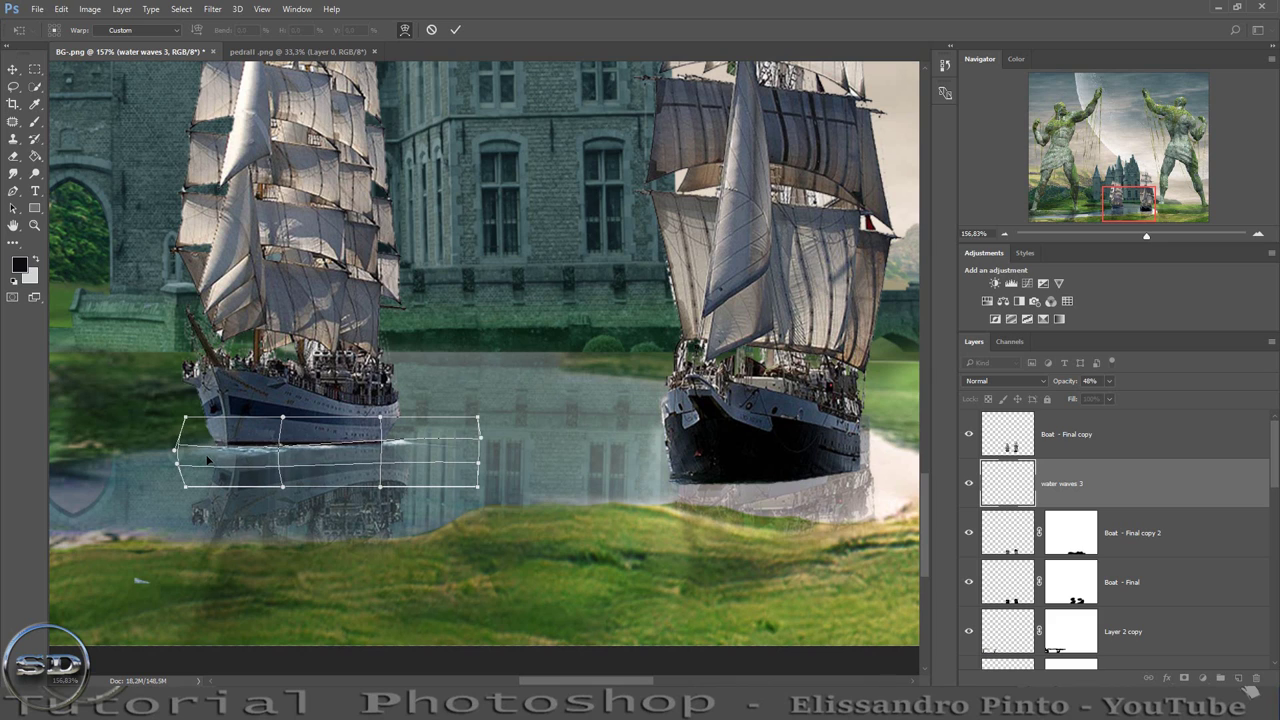
{"action": "left_click_drag", "start_coordinate": [353, 465], "coordinate": [356, 468]}
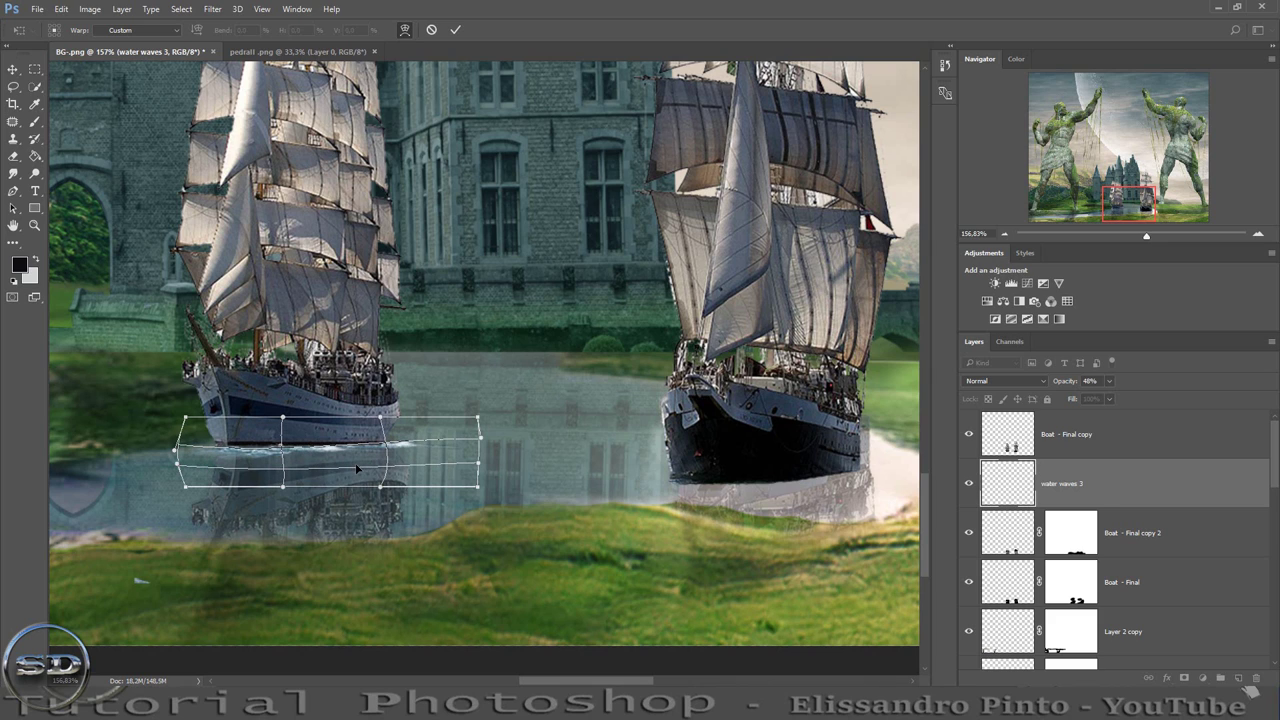
{"action": "key", "text": "b"}
{"action": "left_click", "coordinate": [457, 34]}
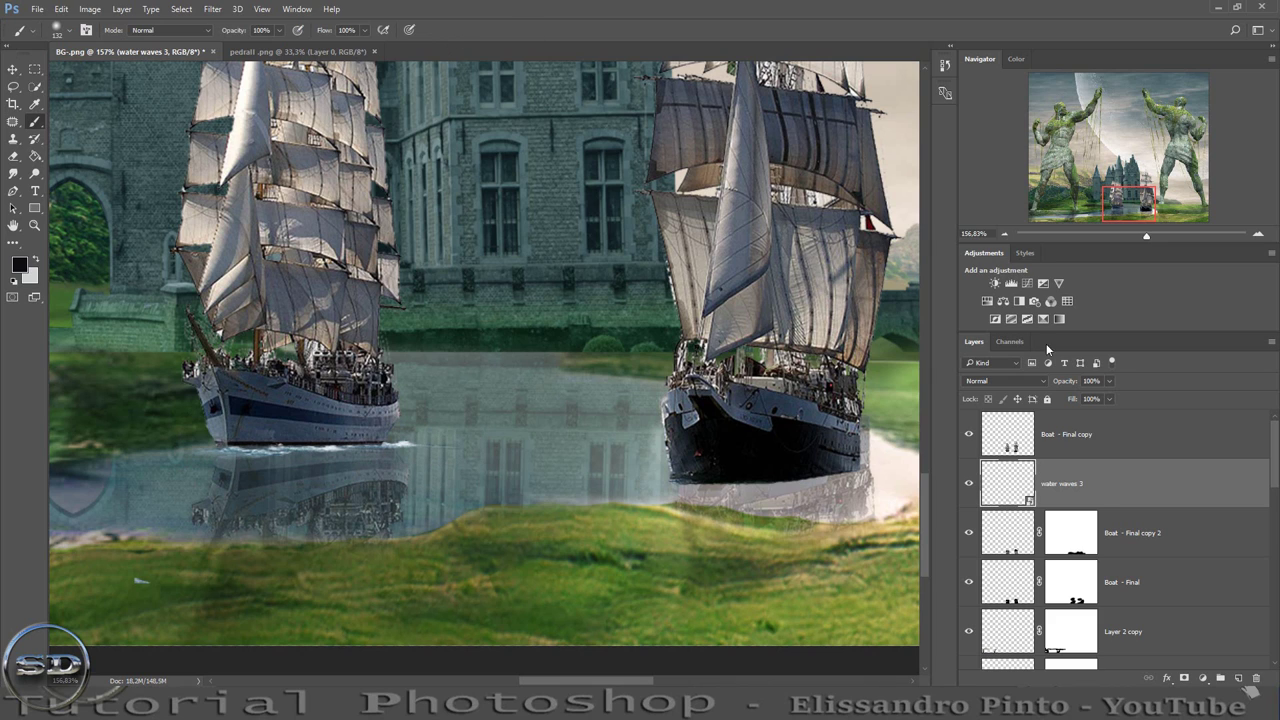
{"action": "left_click_drag", "start_coordinate": [1067, 383], "coordinate": [1032, 388]}
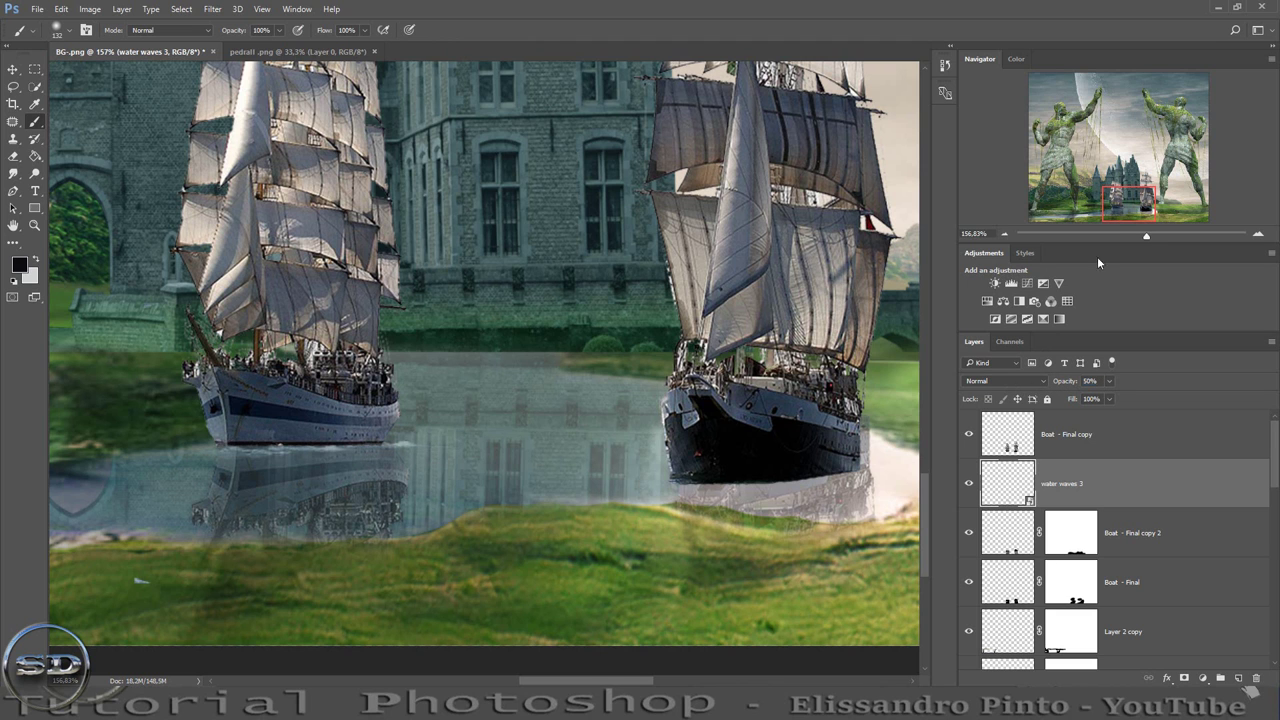
{"action": "mouse_move", "coordinate": [1148, 237]}
{"action": "left_mouse_down"}
{"action": "mouse_move", "coordinate": [1164, 236]}
{"action": "mouse_move", "coordinate": [1135, 244]}
{"action": "left_mouse_up"}
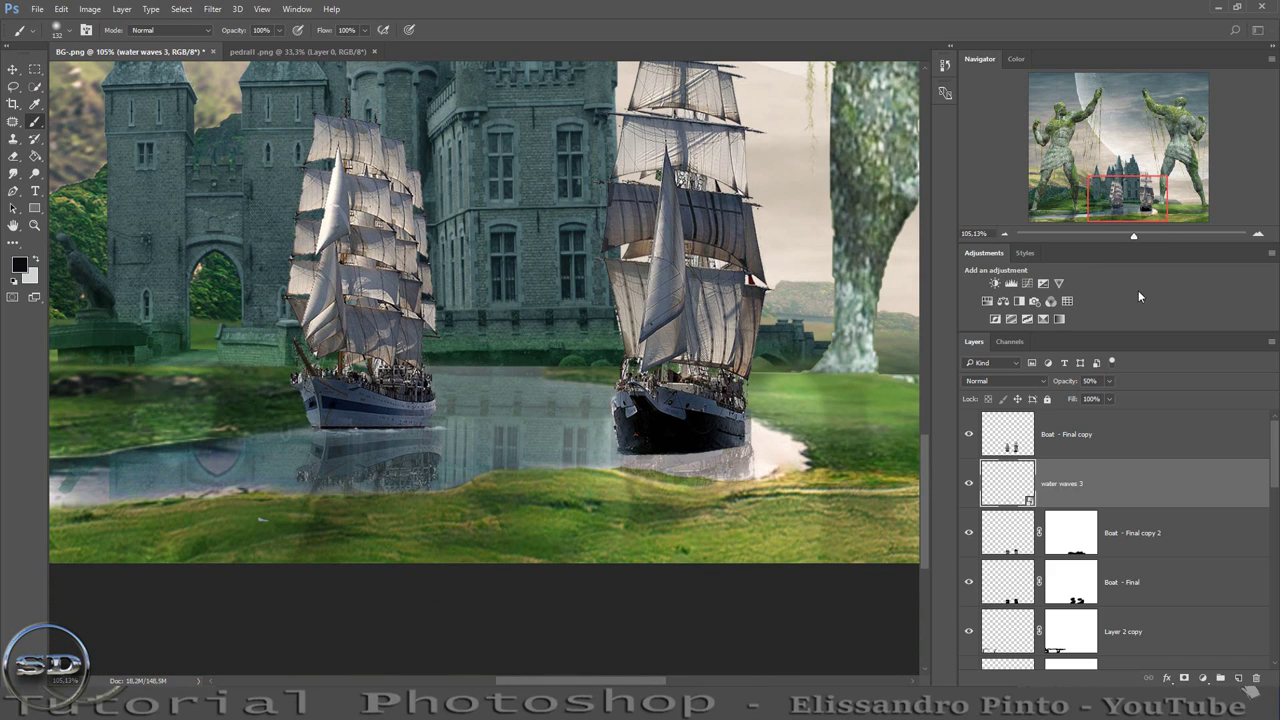
Duplicate water waves 3 and move the copy under the right ship.
{"action": "left_click_drag", "start_coordinate": [1116, 495], "coordinate": [1238, 678]}
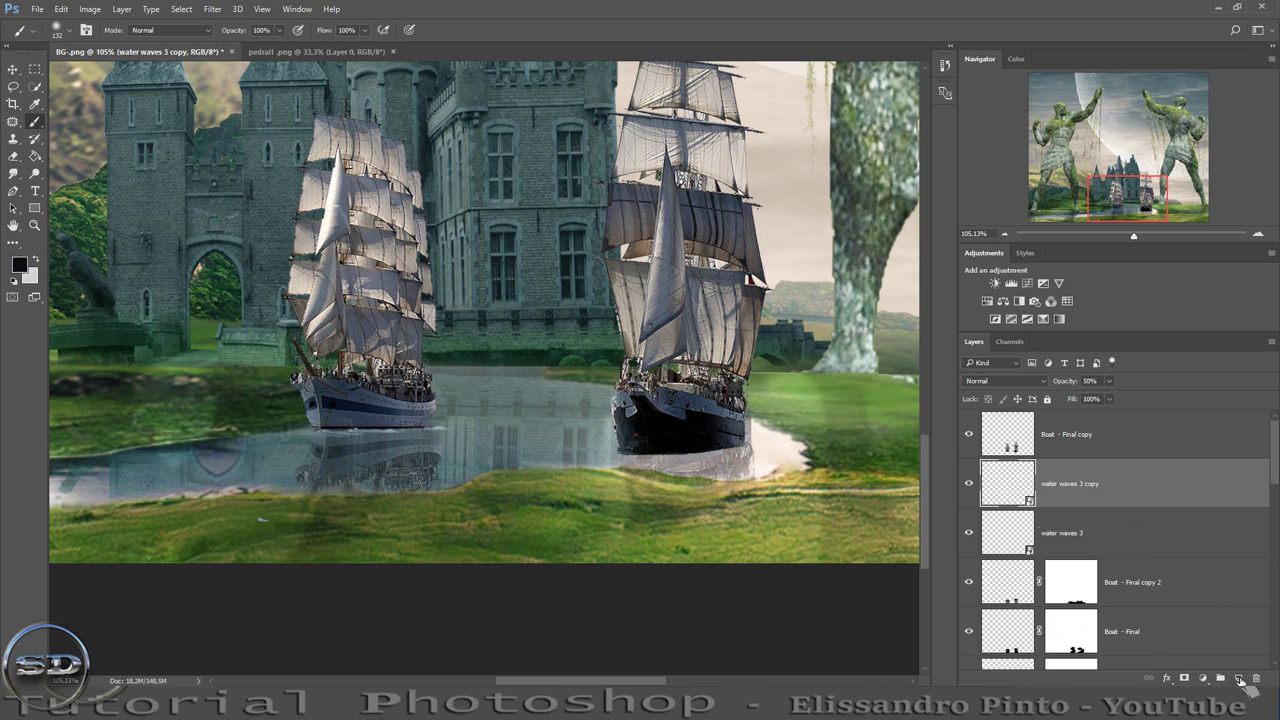
{"action": "left_click", "coordinate": [13, 70]}
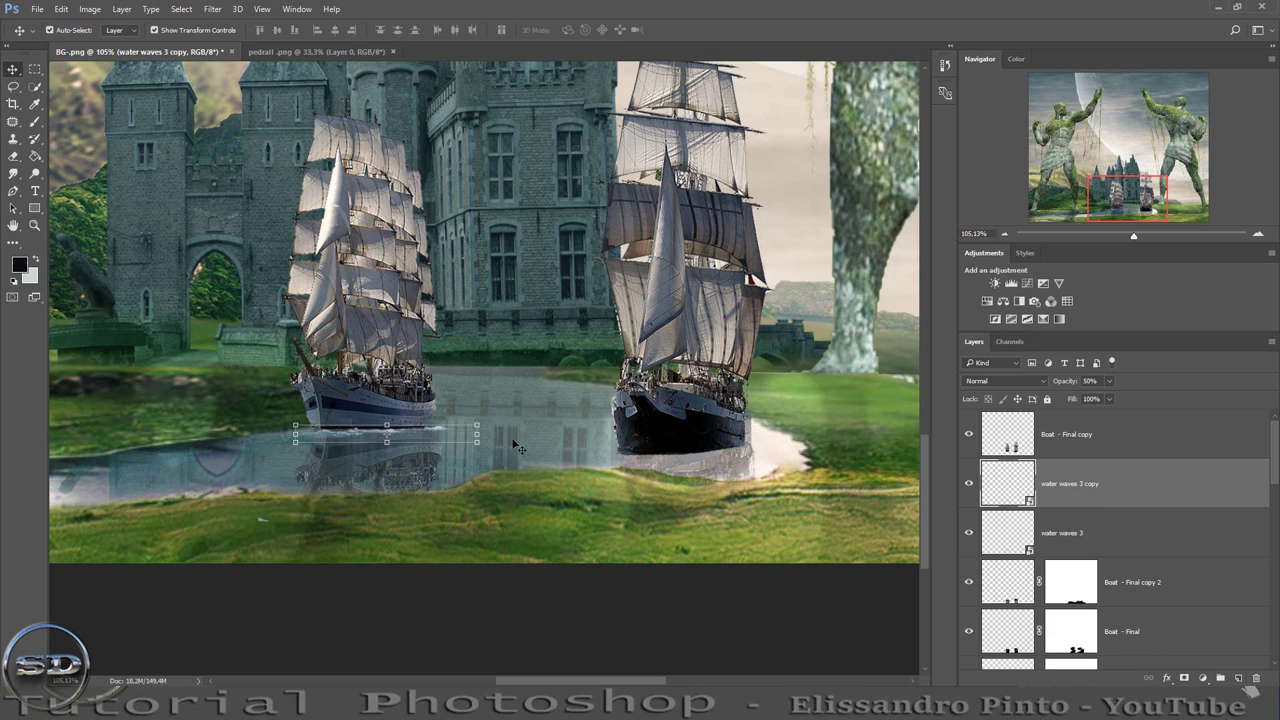
{"action": "left_click_drag", "start_coordinate": [410, 436], "coordinate": [740, 456]}
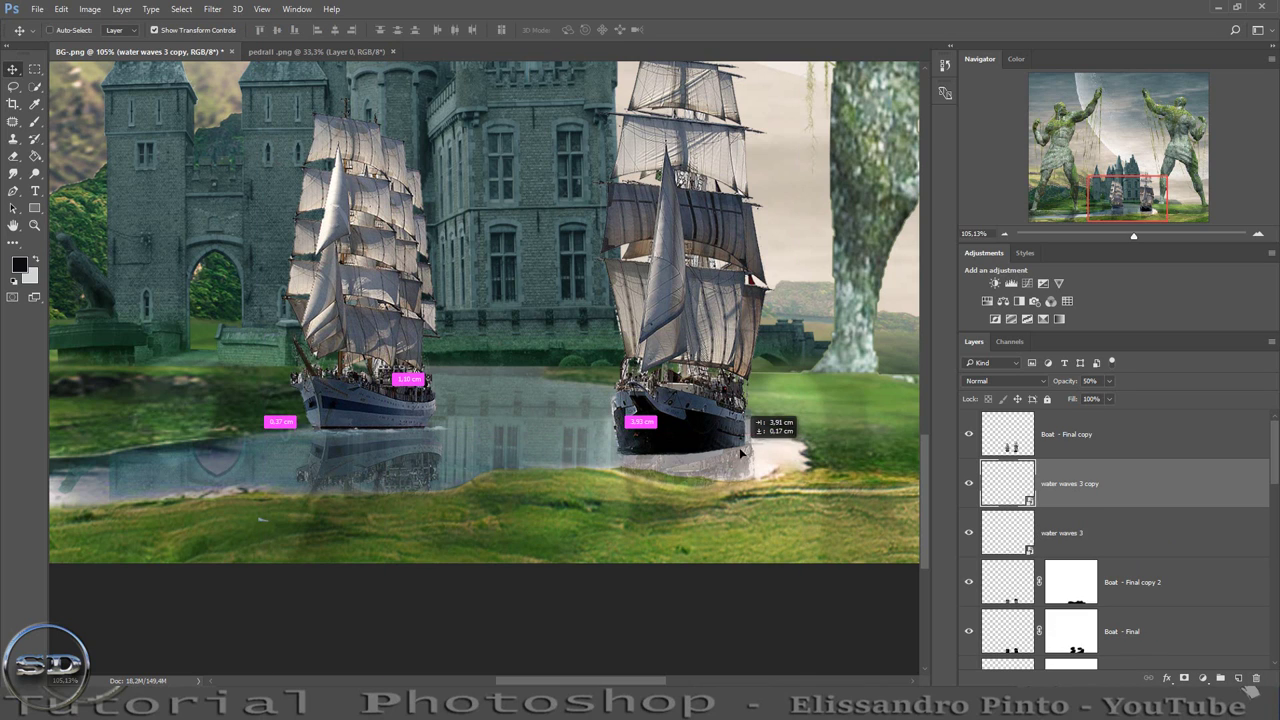
{"action": "left_click", "coordinate": [1070, 383]}
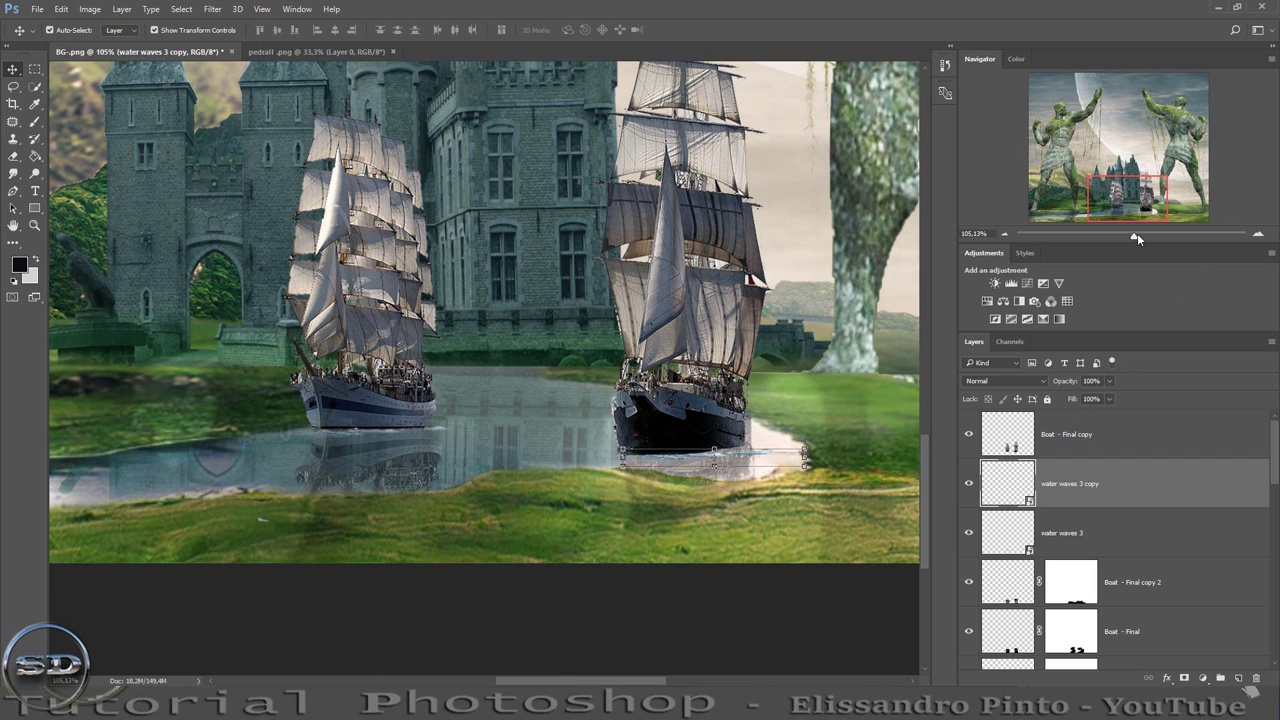
{"action": "mouse_move", "coordinate": [1137, 238]}
{"action": "left_mouse_down"}
{"action": "mouse_move", "coordinate": [1151, 236]}
{"action": "mouse_move", "coordinate": [1151, 199]}
{"action": "left_mouse_up"}
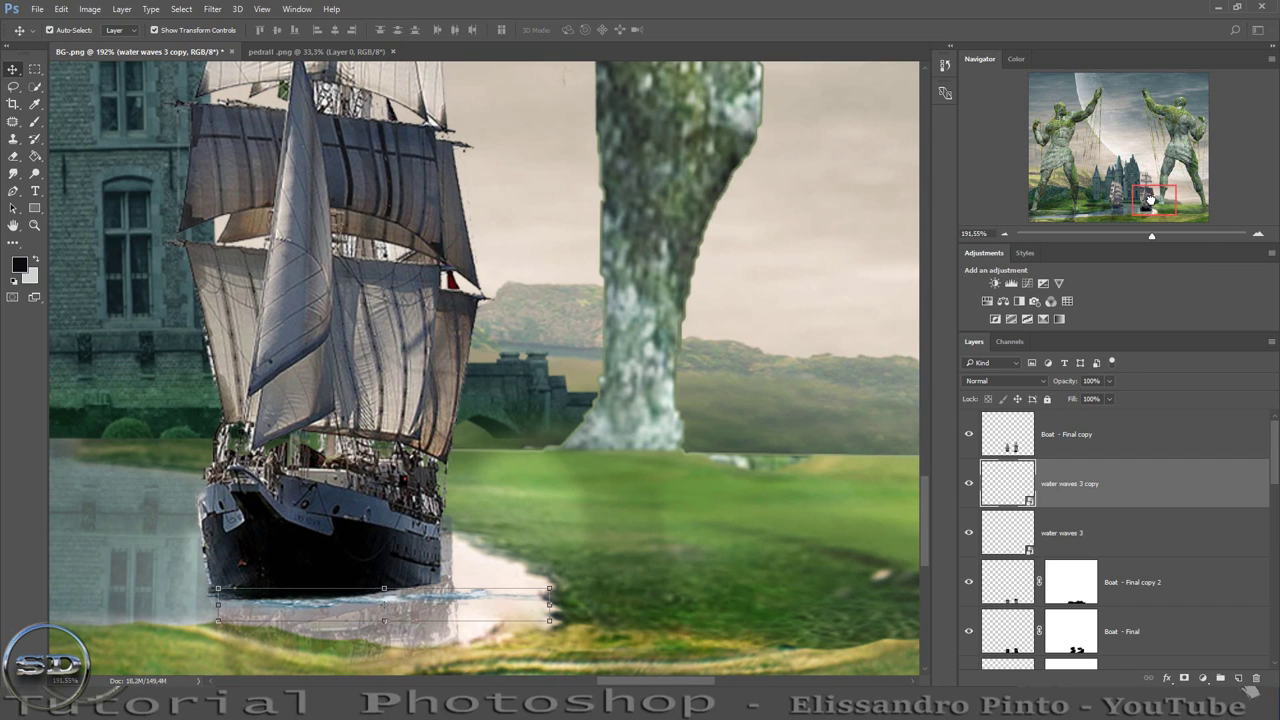
Warp the copied ripples so they wrap around the right ship's waterline.
{"action": "left_click", "coordinate": [61, 10]}
{"action": "left_click", "coordinate": [297, 474]}
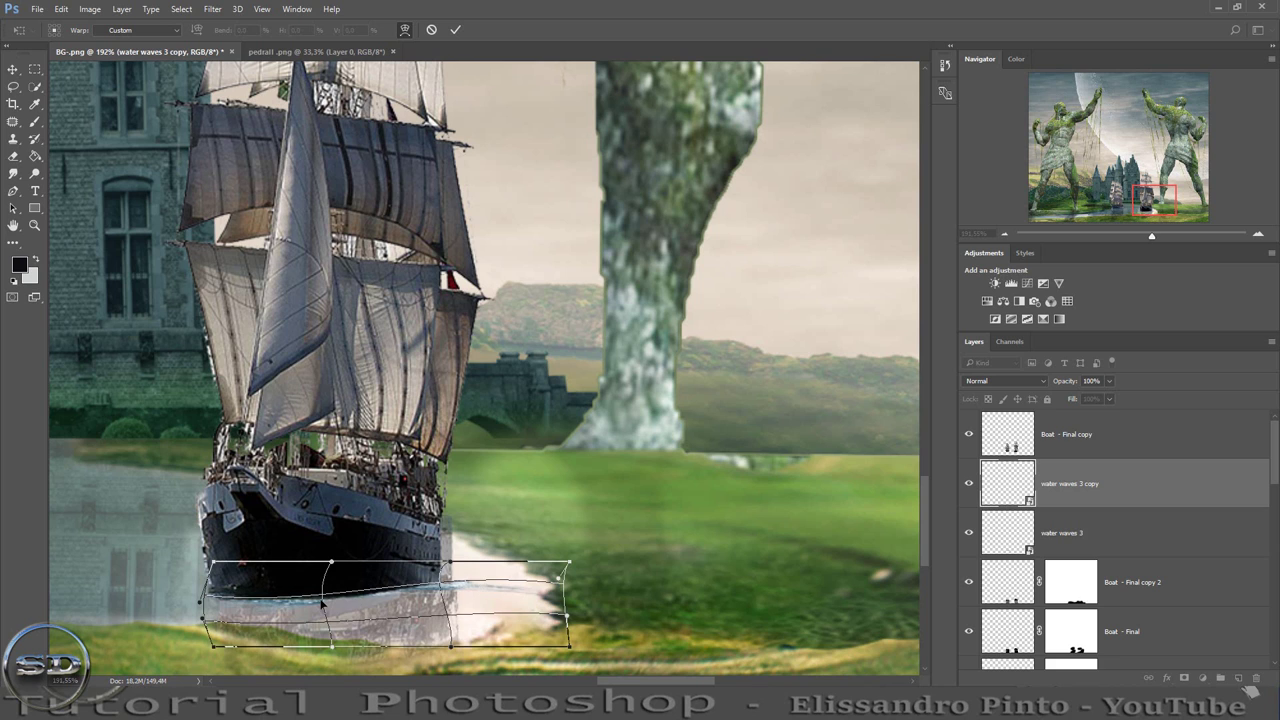
{"action": "left_click_drag", "start_coordinate": [322, 603], "coordinate": [309, 609]}
{"action": "left_click_drag", "start_coordinate": [228, 603], "coordinate": [160, 598]}
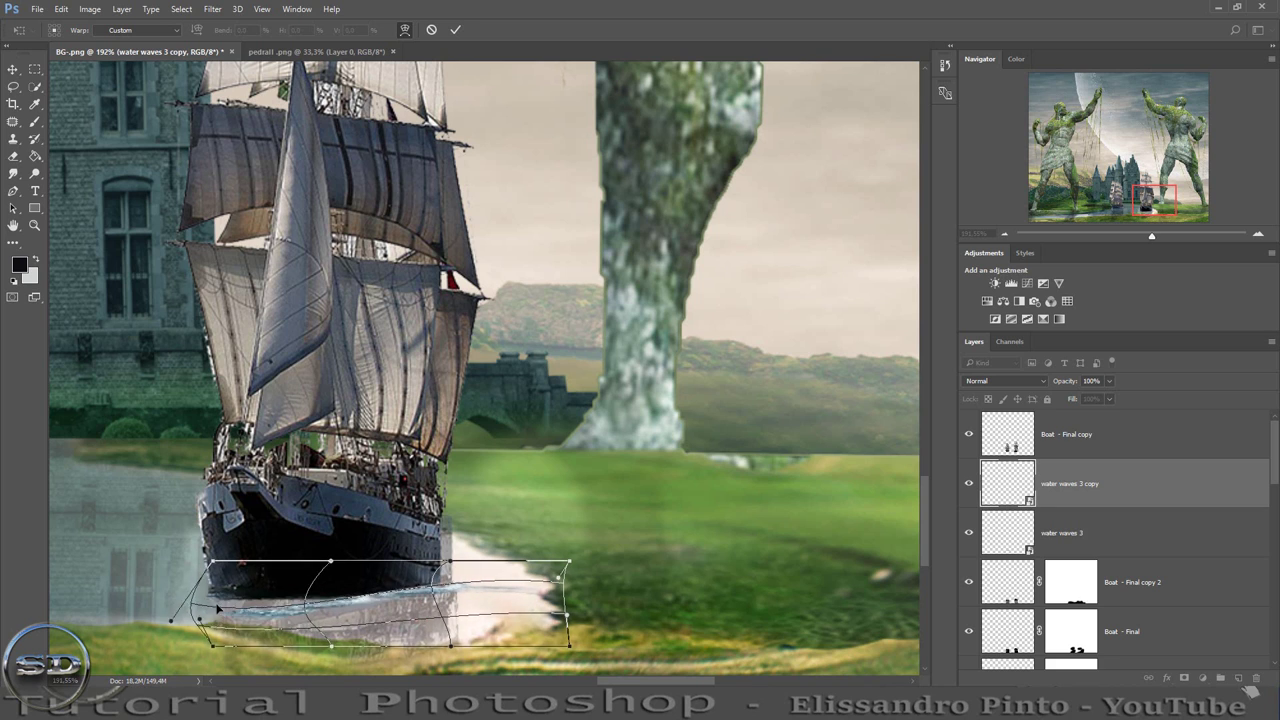
{"action": "left_click_drag", "start_coordinate": [522, 588], "coordinate": [523, 582]}
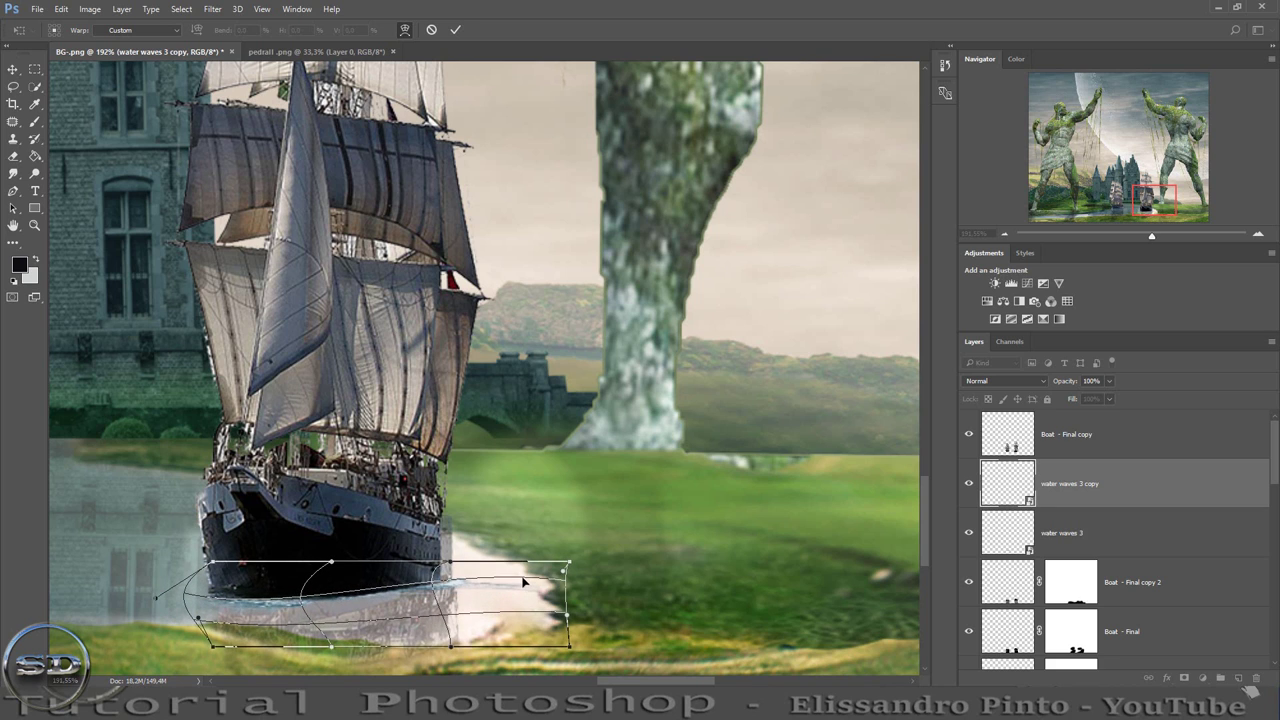
{"action": "left_click_drag", "start_coordinate": [333, 611], "coordinate": [325, 615]}
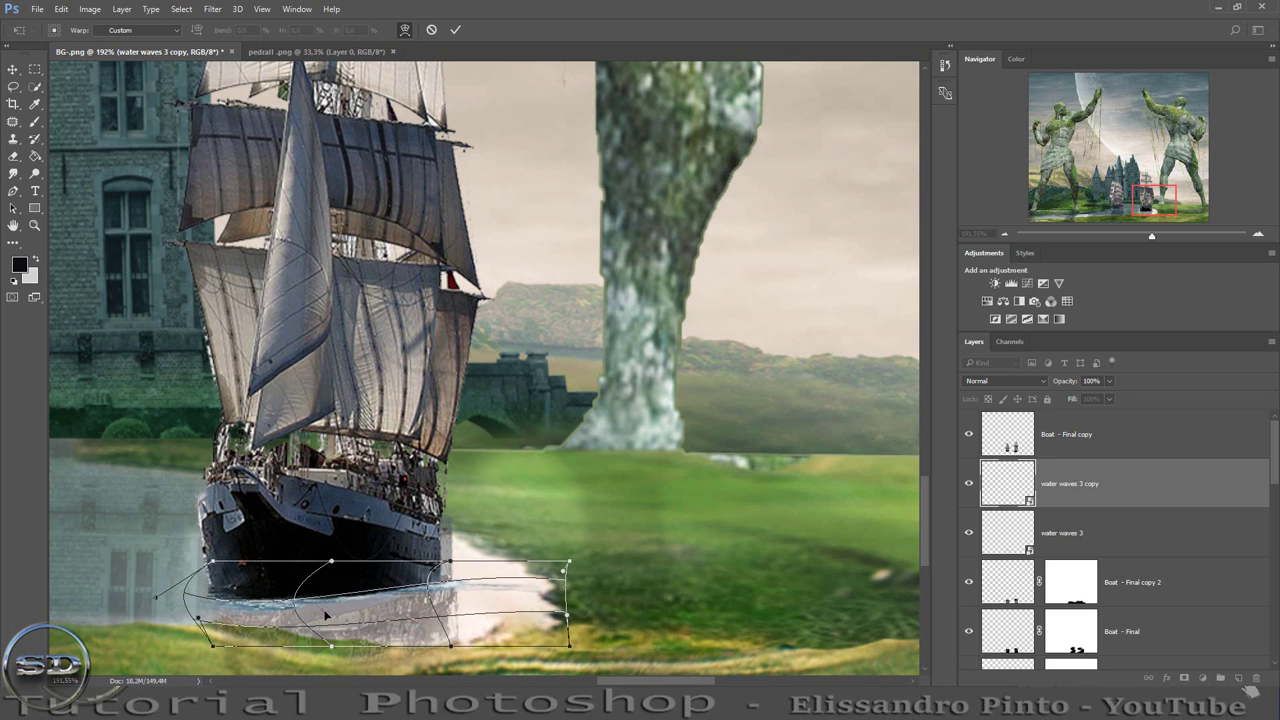
{"action": "left_click_drag", "start_coordinate": [237, 617], "coordinate": [238, 619]}
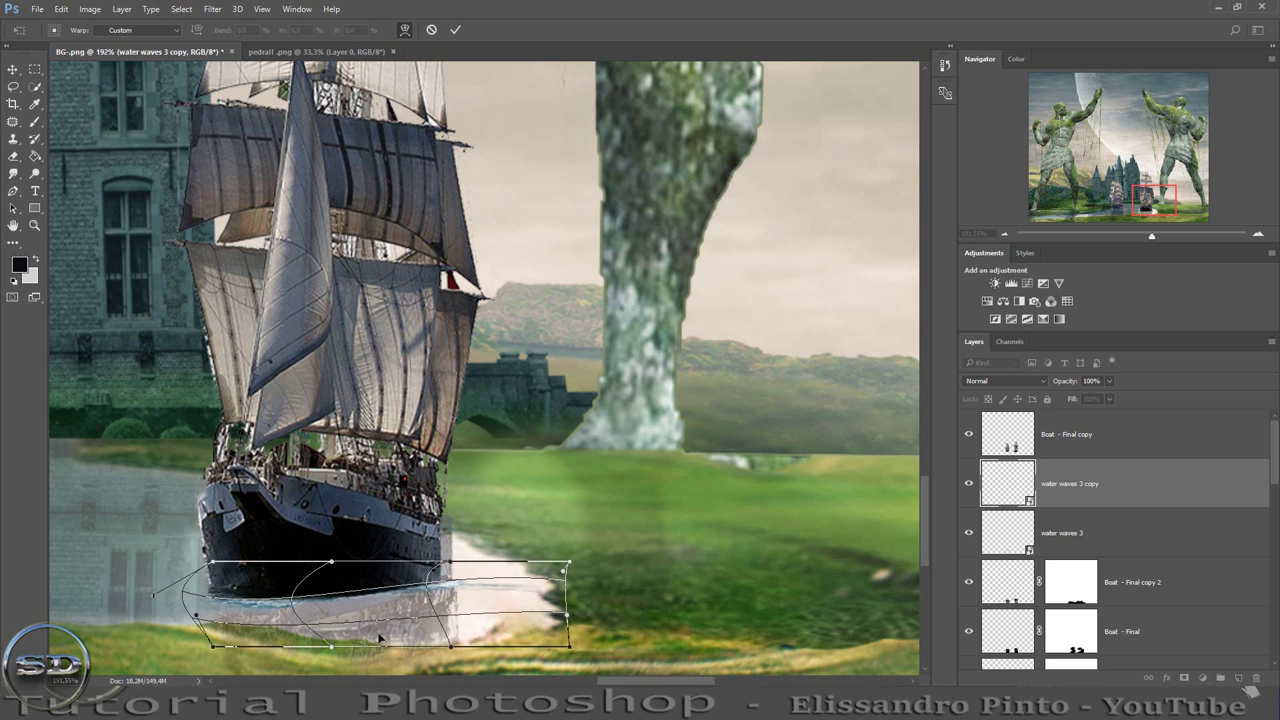
{"action": "left_click_drag", "start_coordinate": [365, 648], "coordinate": [335, 664]}
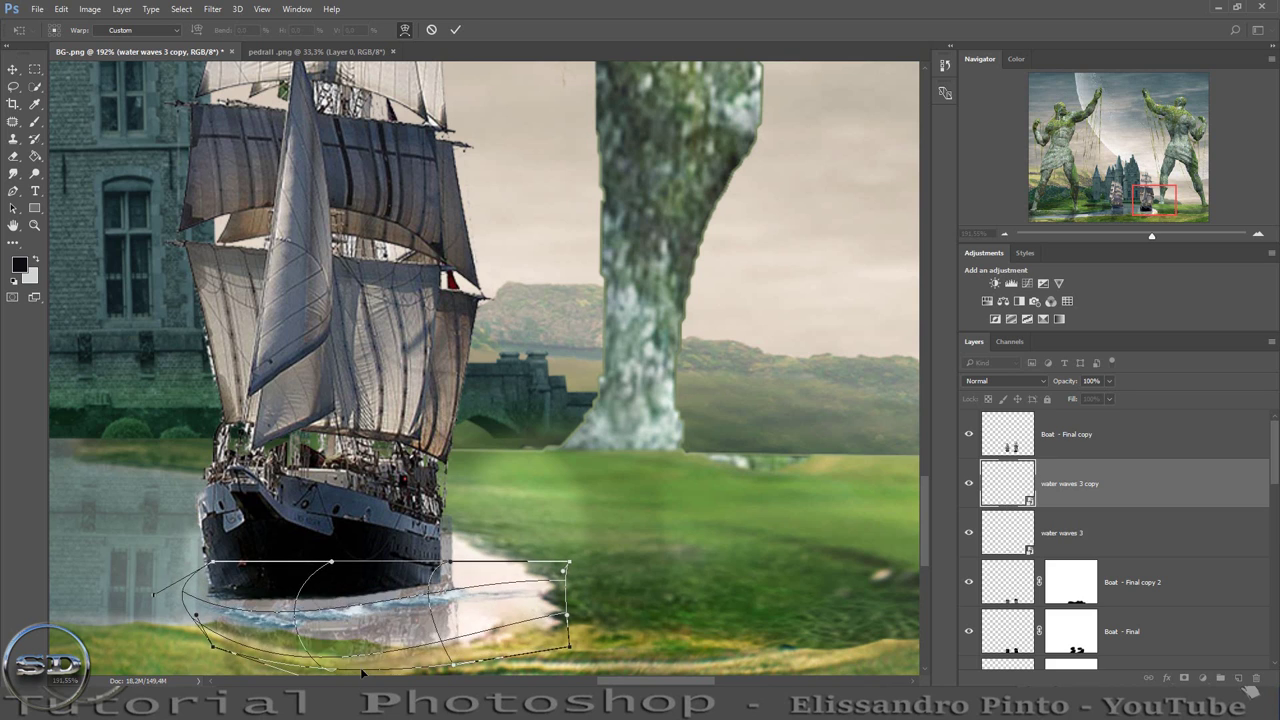
{"action": "left_click_drag", "start_coordinate": [313, 591], "coordinate": [224, 600]}
{"action": "left_click_drag", "start_coordinate": [510, 606], "coordinate": [518, 604]}
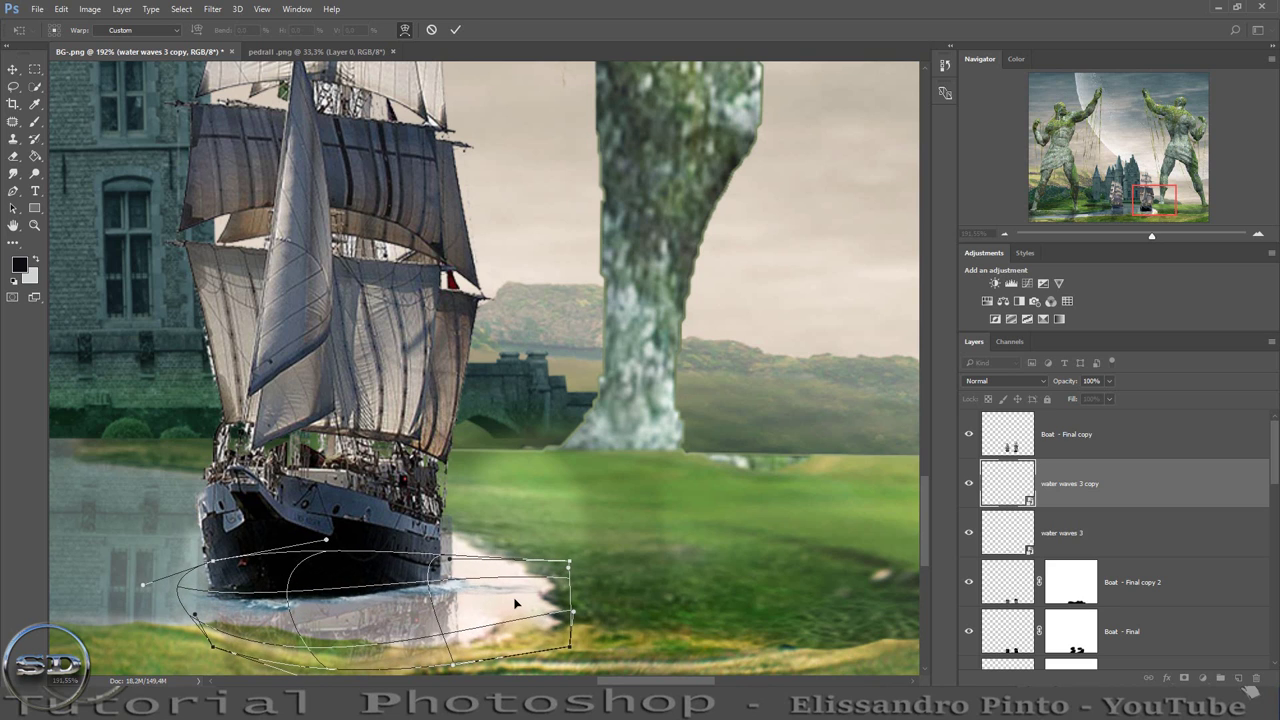
{"action": "left_click_drag", "start_coordinate": [350, 607], "coordinate": [344, 616]}
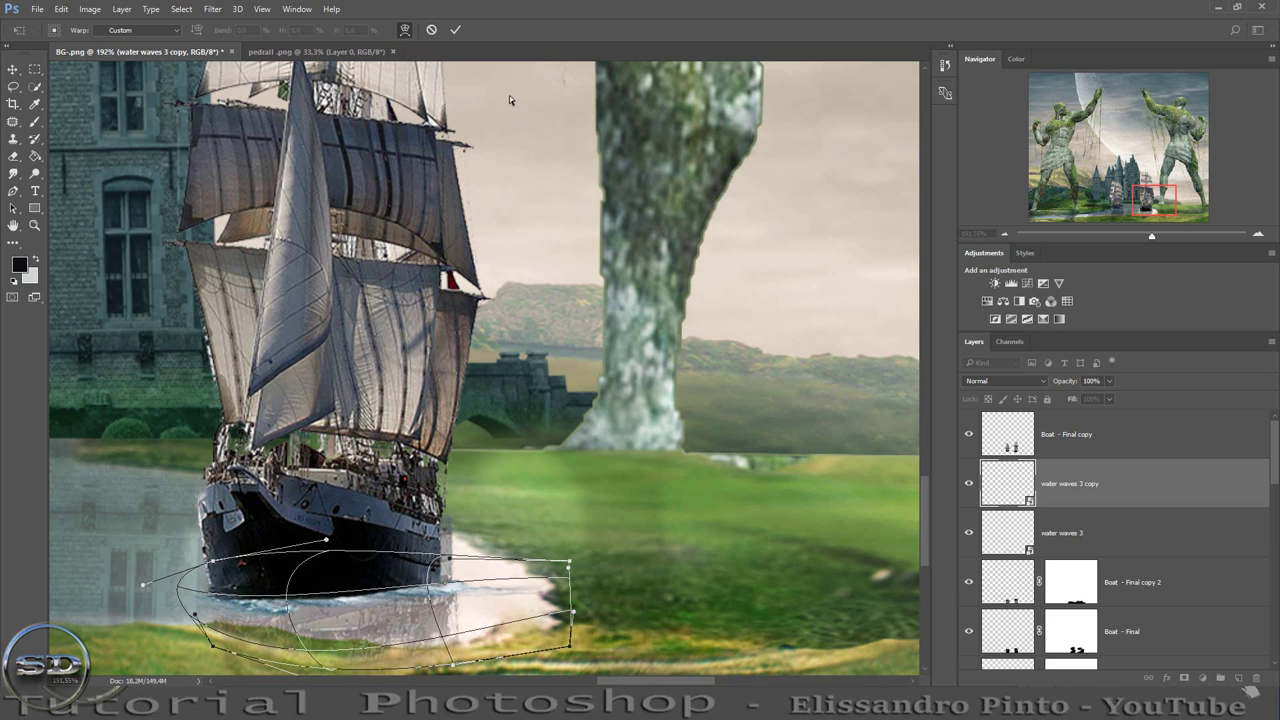
{"action": "left_click", "coordinate": [455, 30]}
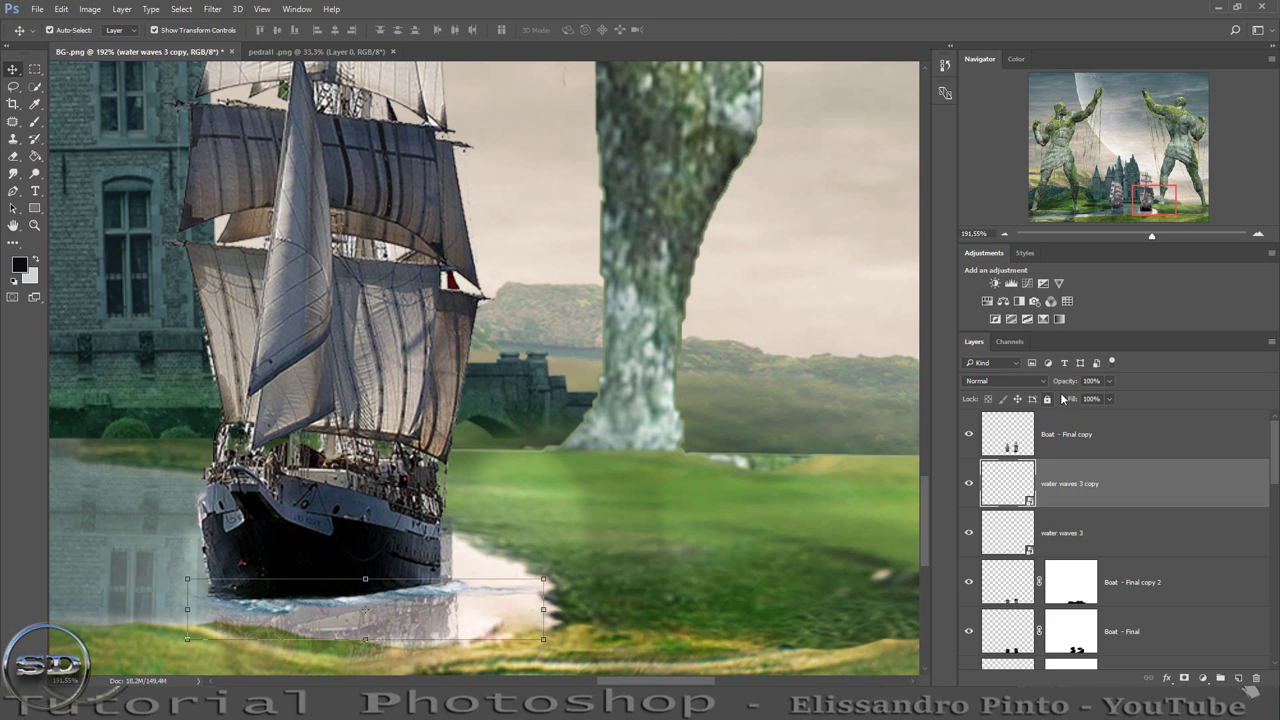
Set the water waves 3 copy to 51% opacity and zoom out to the full composition.
{"action": "left_click_drag", "start_coordinate": [1067, 381], "coordinate": [1036, 384]}
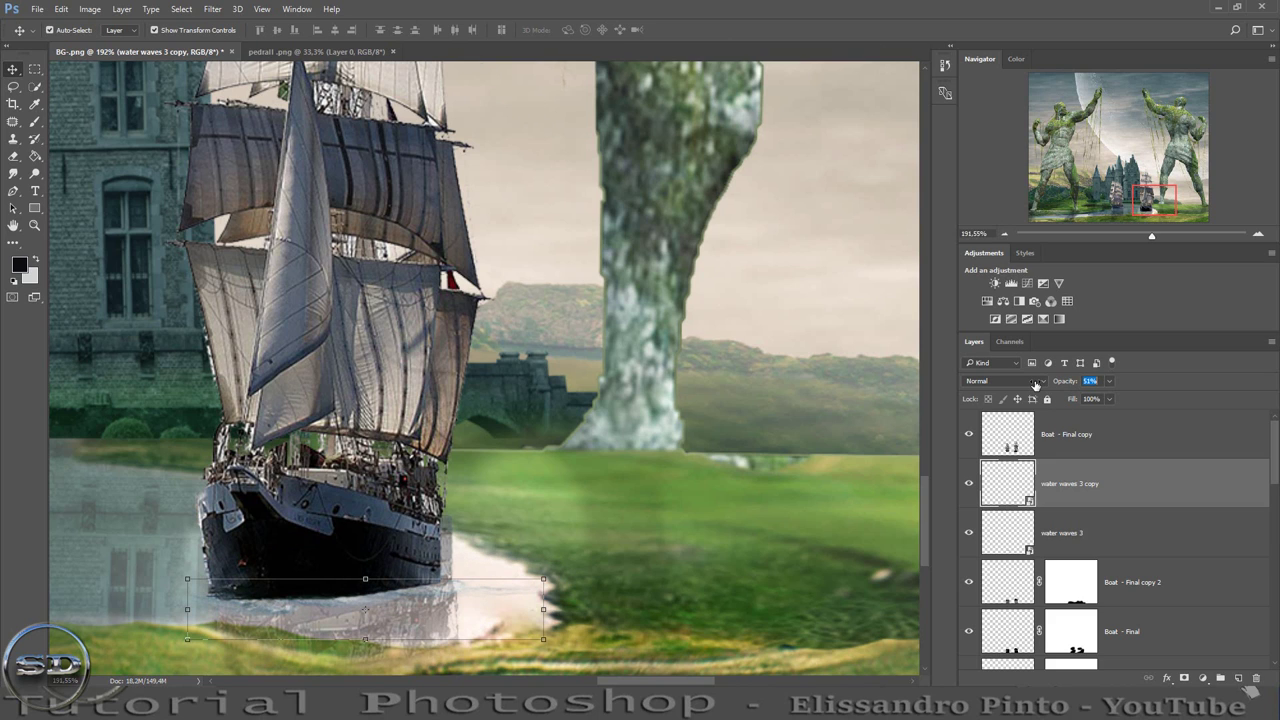
{"action": "left_click", "coordinate": [35, 121]}
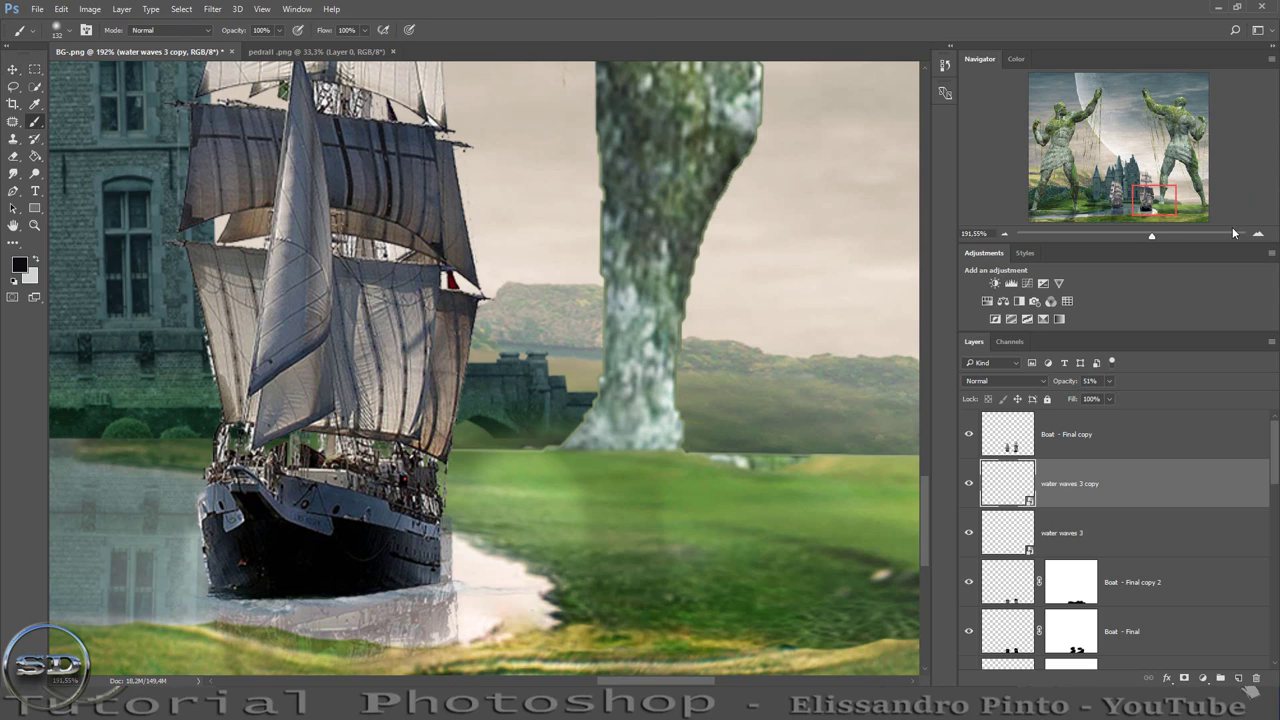
{"action": "left_click_drag", "start_coordinate": [1160, 233], "coordinate": [1109, 240]}
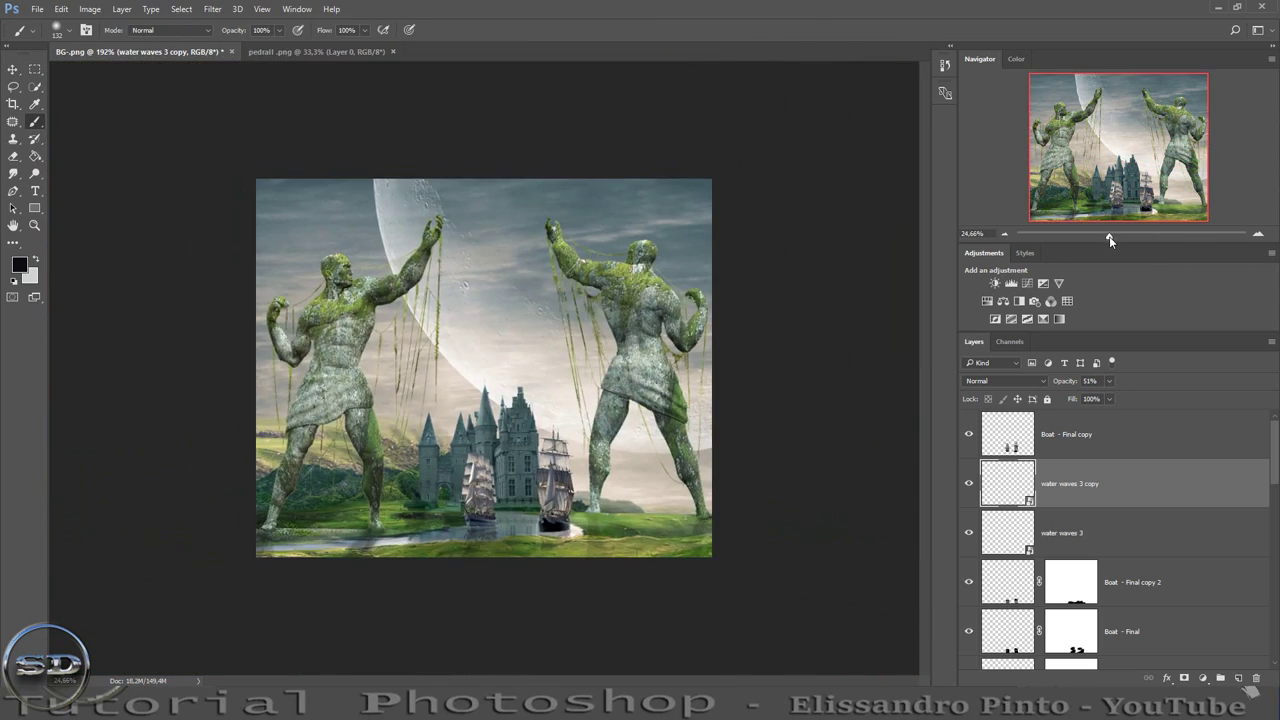
Select the pedrall 1 statues layer and add a default Curves 1 adjustment above it.
{"action": "left_click", "coordinate": [1097, 451]}
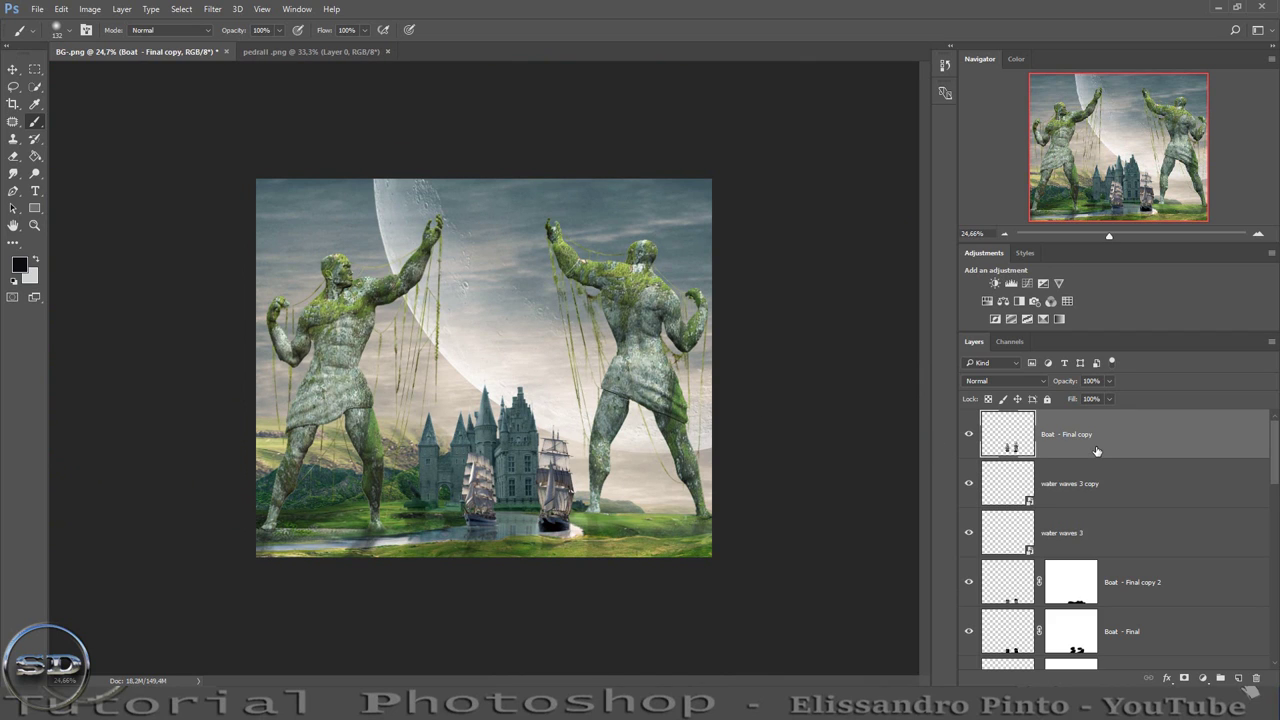
{"action": "scroll", "coordinate": [1090, 480], "scroll_direction": "down", "scroll_amount": 2}
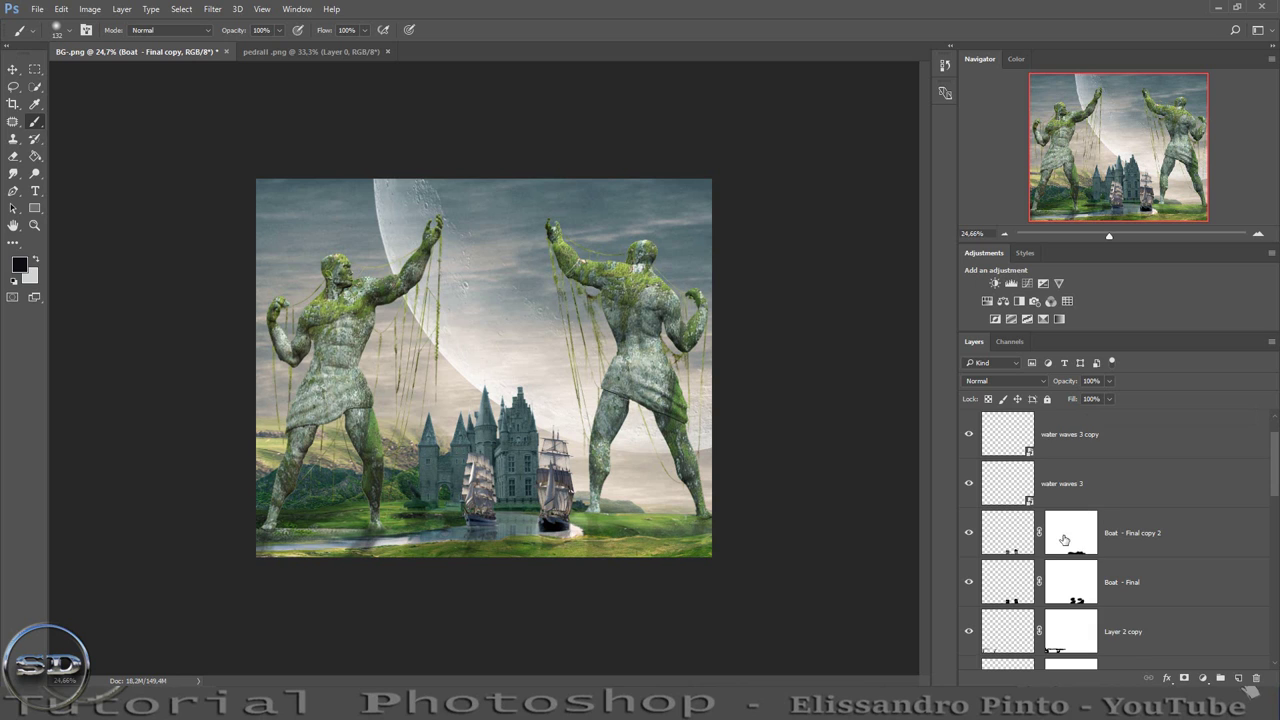
{"action": "scroll", "coordinate": [1063, 531], "scroll_direction": "down", "scroll_amount": 2}
{"action": "scroll", "coordinate": [1055, 550], "scroll_direction": "down", "scroll_amount": 2}
{"action": "left_click", "coordinate": [1018, 580]}
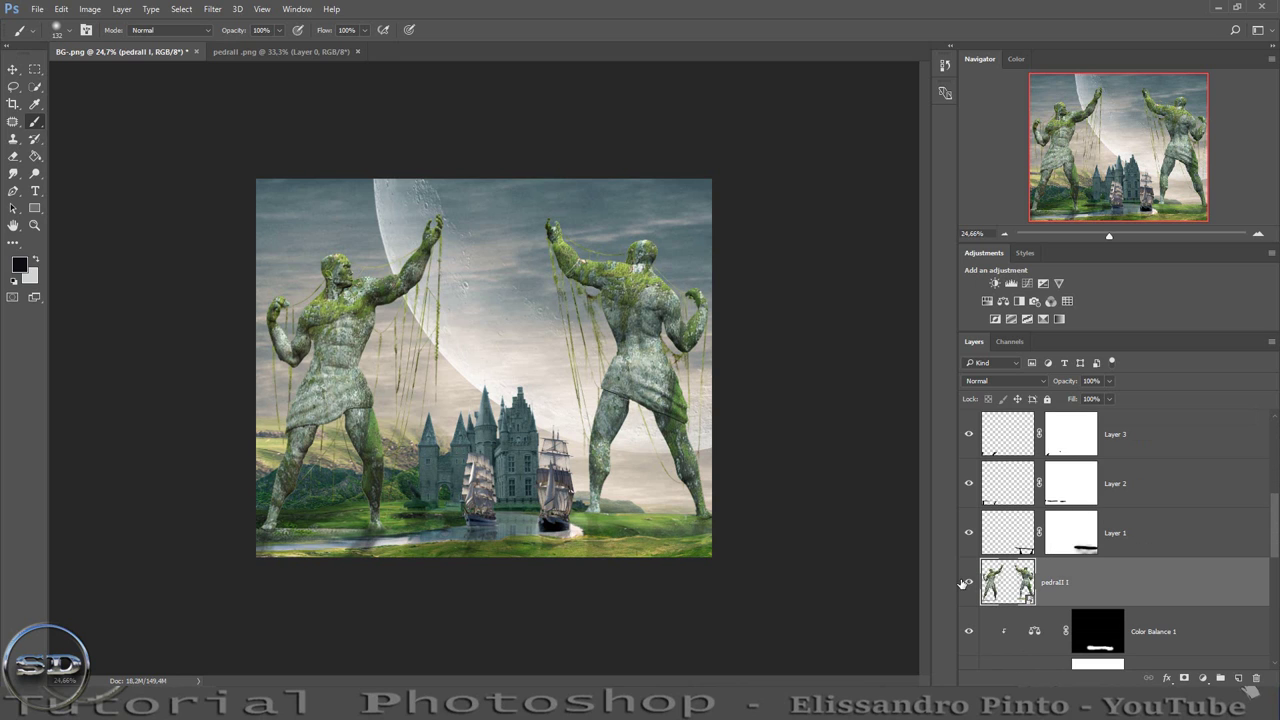
{"action": "left_click", "coordinate": [968, 582]}
{"action": "left_click", "coordinate": [968, 582]}
{"action": "left_click", "coordinate": [1027, 283]}
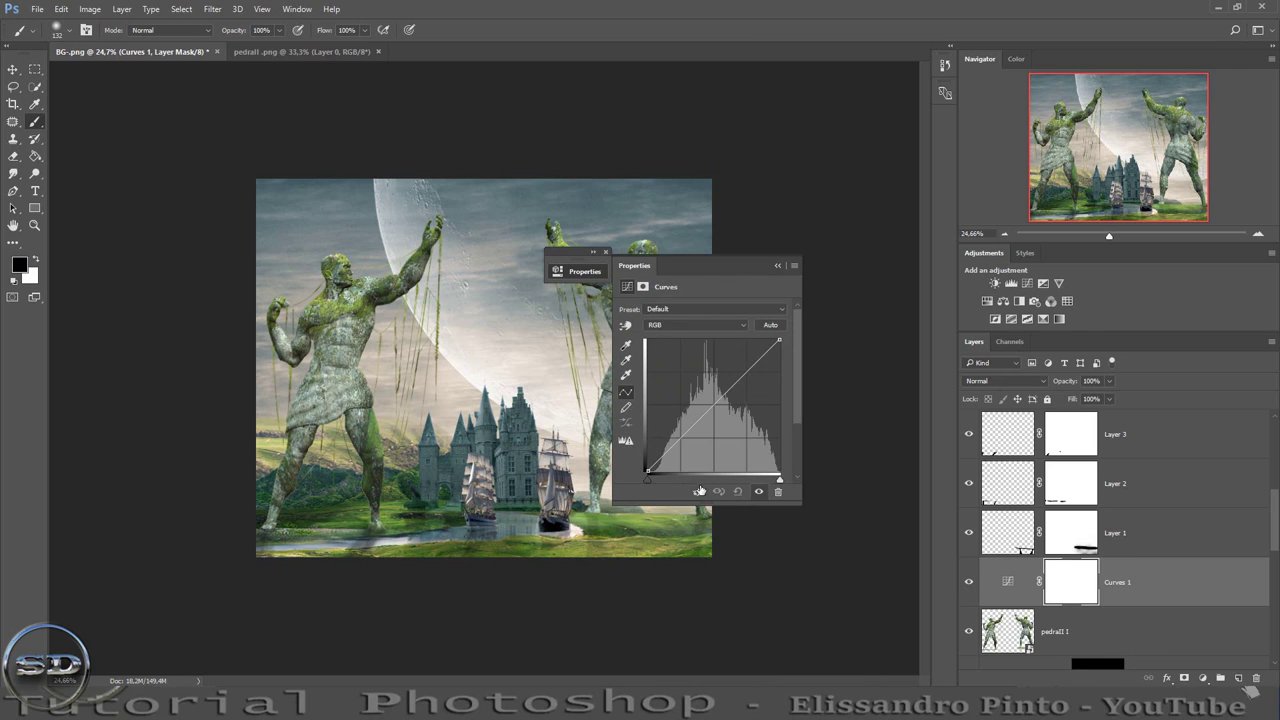
Clip Curves 1 to pedrall 1 and pull the RGB curve down to darken the statues.
{"action": "left_click", "coordinate": [699, 491]}
{"action": "left_click_drag", "start_coordinate": [695, 418], "coordinate": [698, 434]}
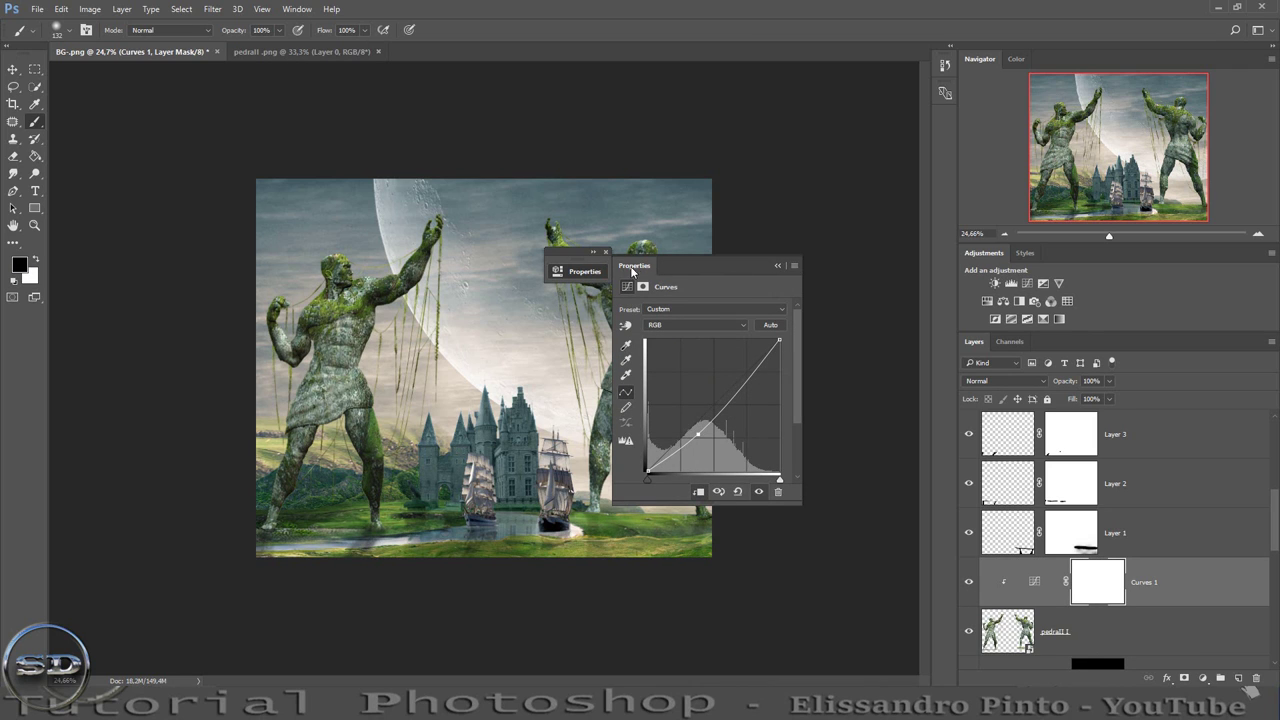
{"action": "left_click", "coordinate": [606, 249]}
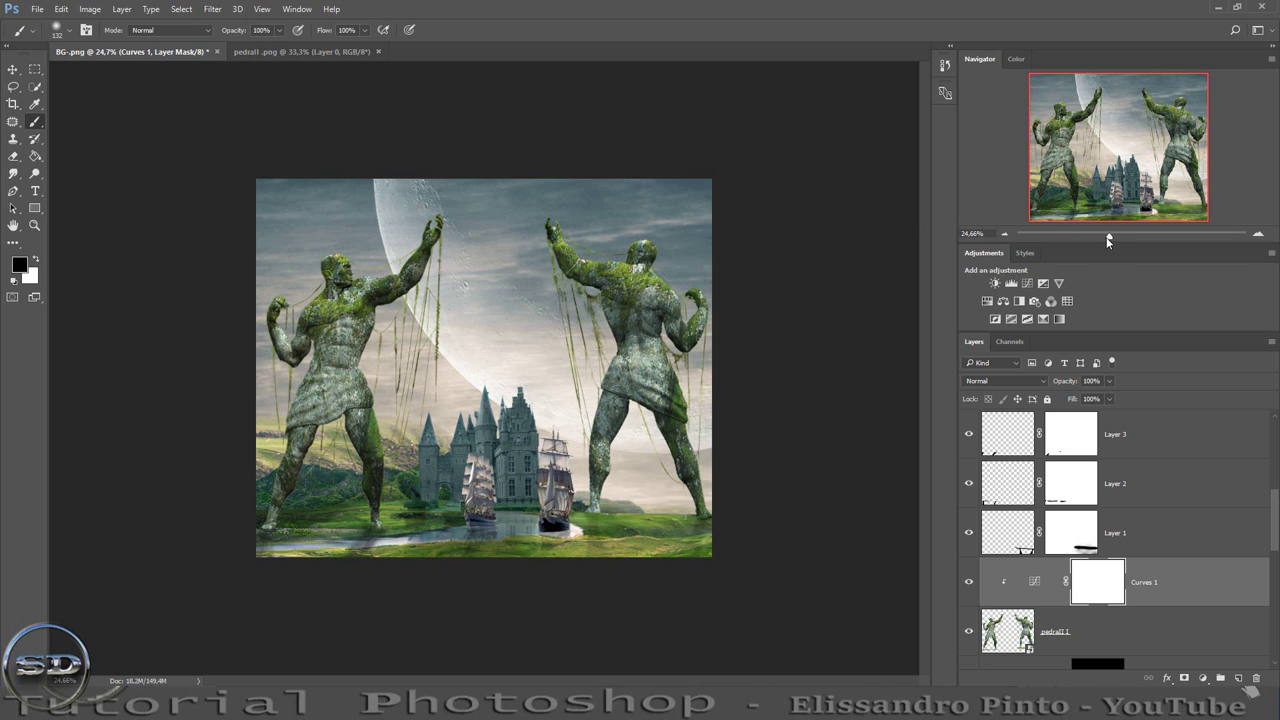
Paint black on the Curves mask over the lower leg and vines of the right statue.
{"action": "left_click_drag", "start_coordinate": [1108, 240], "coordinate": [1122, 236]}
{"action": "left_click_drag", "start_coordinate": [1112, 184], "coordinate": [1127, 208]}
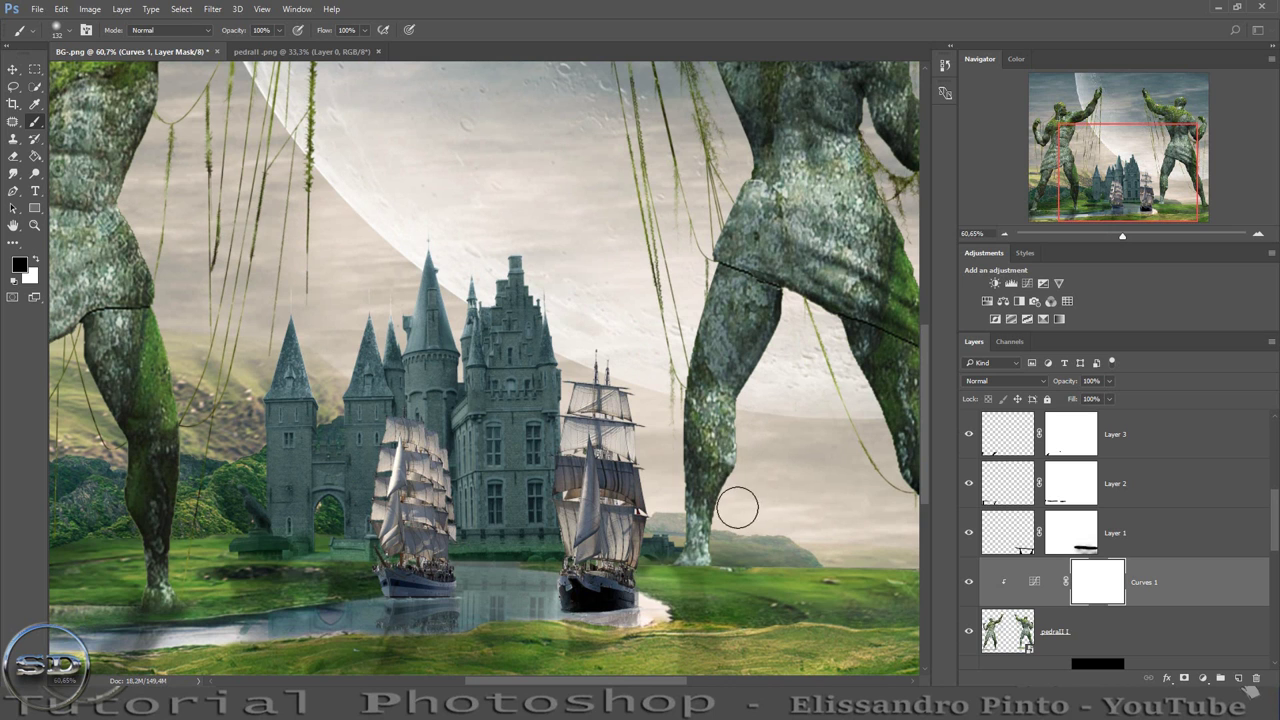
{"action": "left_click_drag", "start_coordinate": [737, 508], "coordinate": [734, 546]}
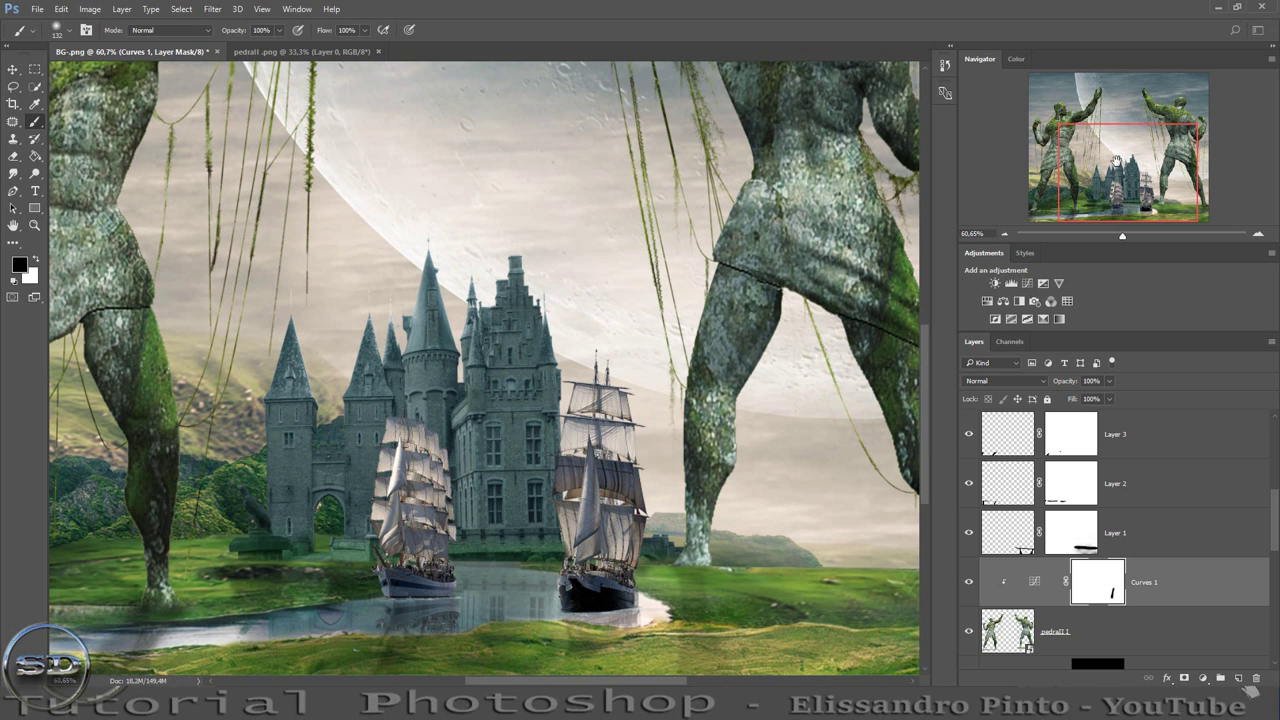
{"action": "left_click_drag", "start_coordinate": [1116, 160], "coordinate": [1128, 123]}
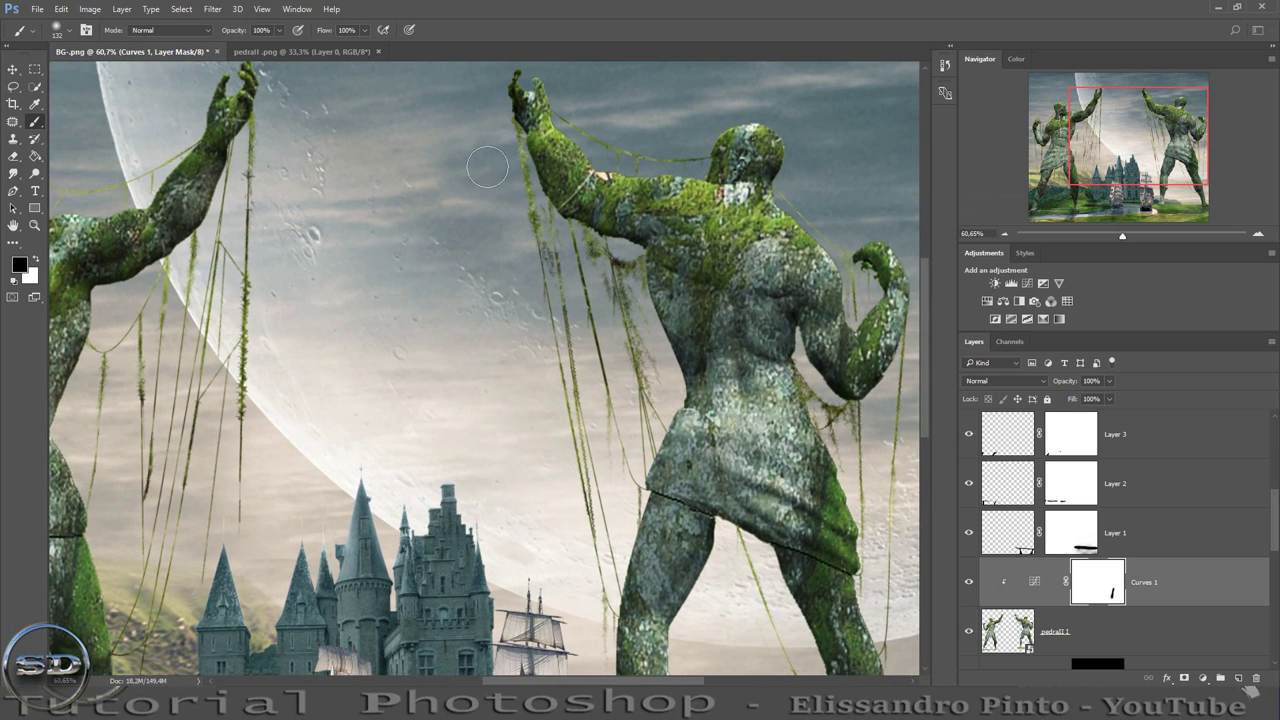
{"action": "left_click_drag", "start_coordinate": [505, 112], "coordinate": [540, 250]}
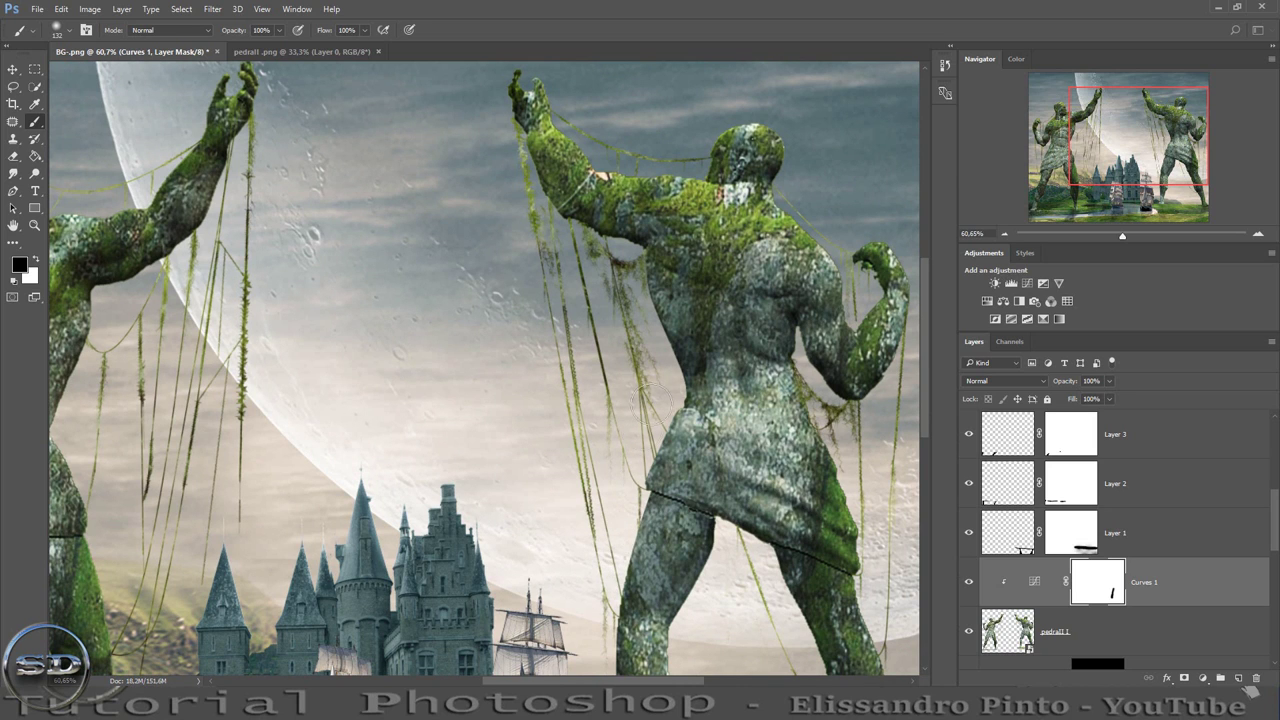
{"action": "left_click_drag", "start_coordinate": [640, 250], "coordinate": [650, 320]}
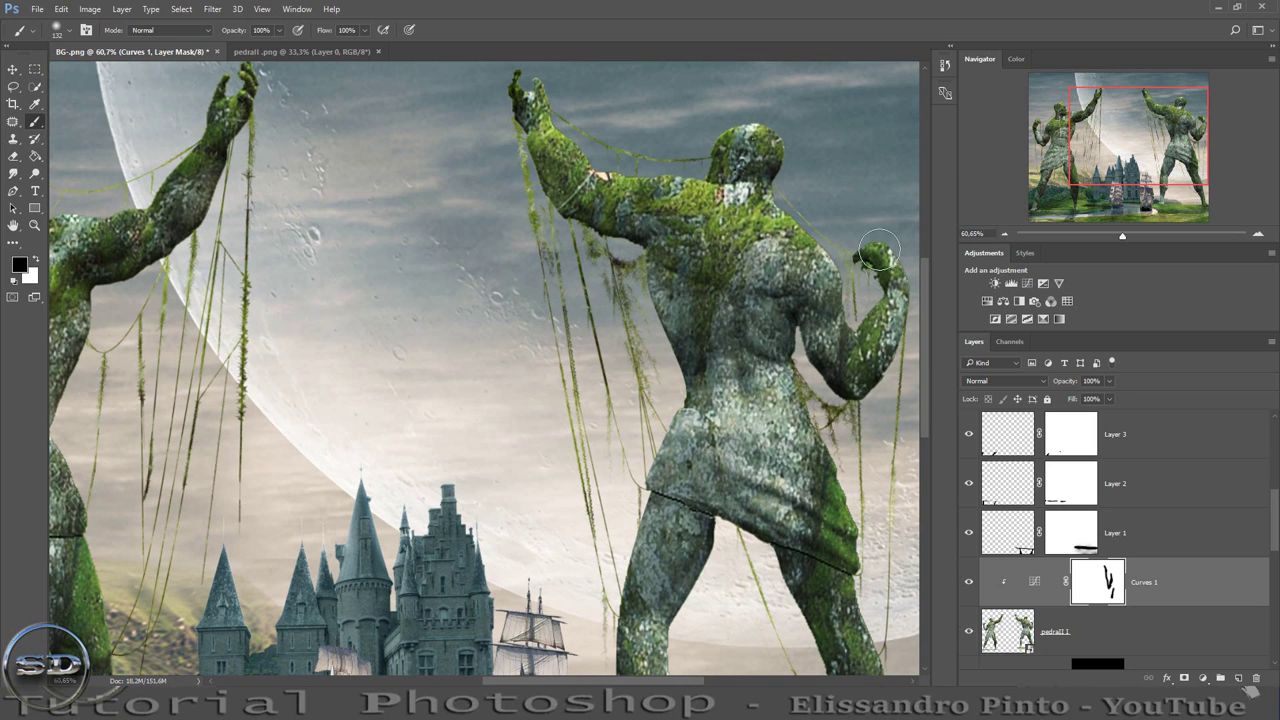
{"action": "left_click_drag", "start_coordinate": [754, 149], "coordinate": [715, 150]}
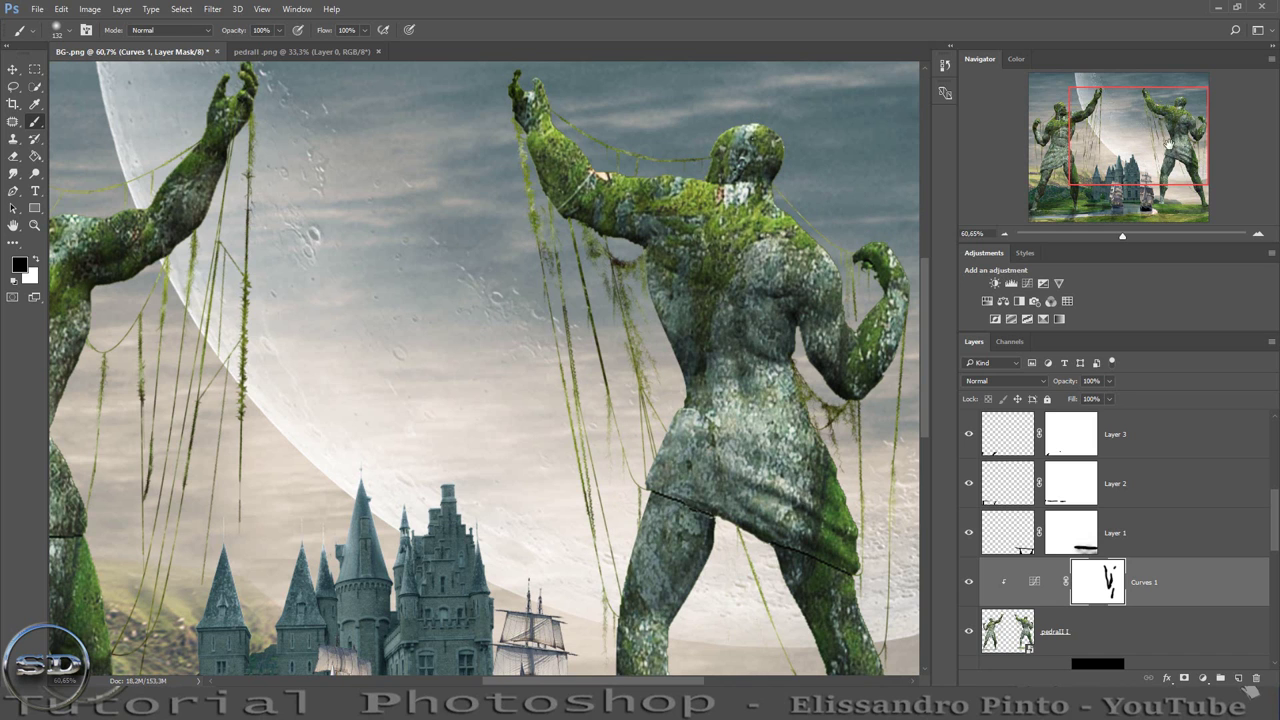
Mask the darkening off the left statue's vines and shoulder, then view the whole image.
{"action": "left_click_drag", "start_coordinate": [1168, 145], "coordinate": [1130, 145]}
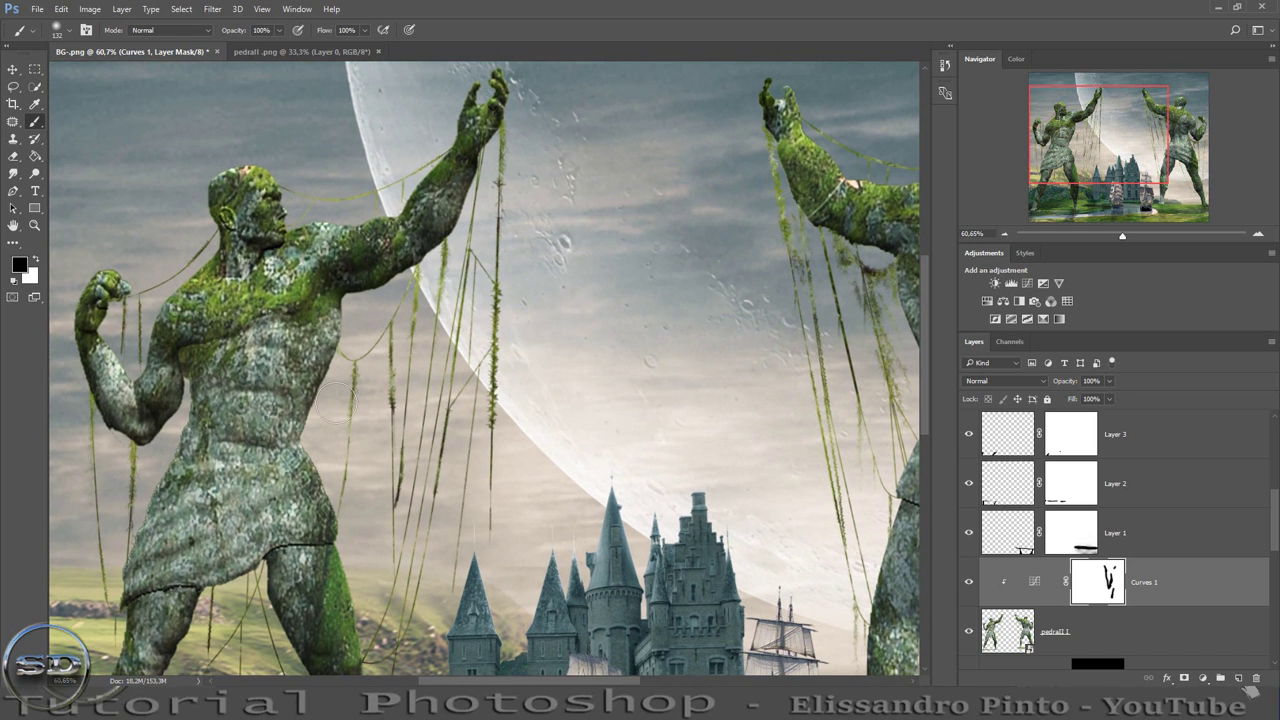
{"action": "left_click_drag", "start_coordinate": [336, 402], "coordinate": [385, 640]}
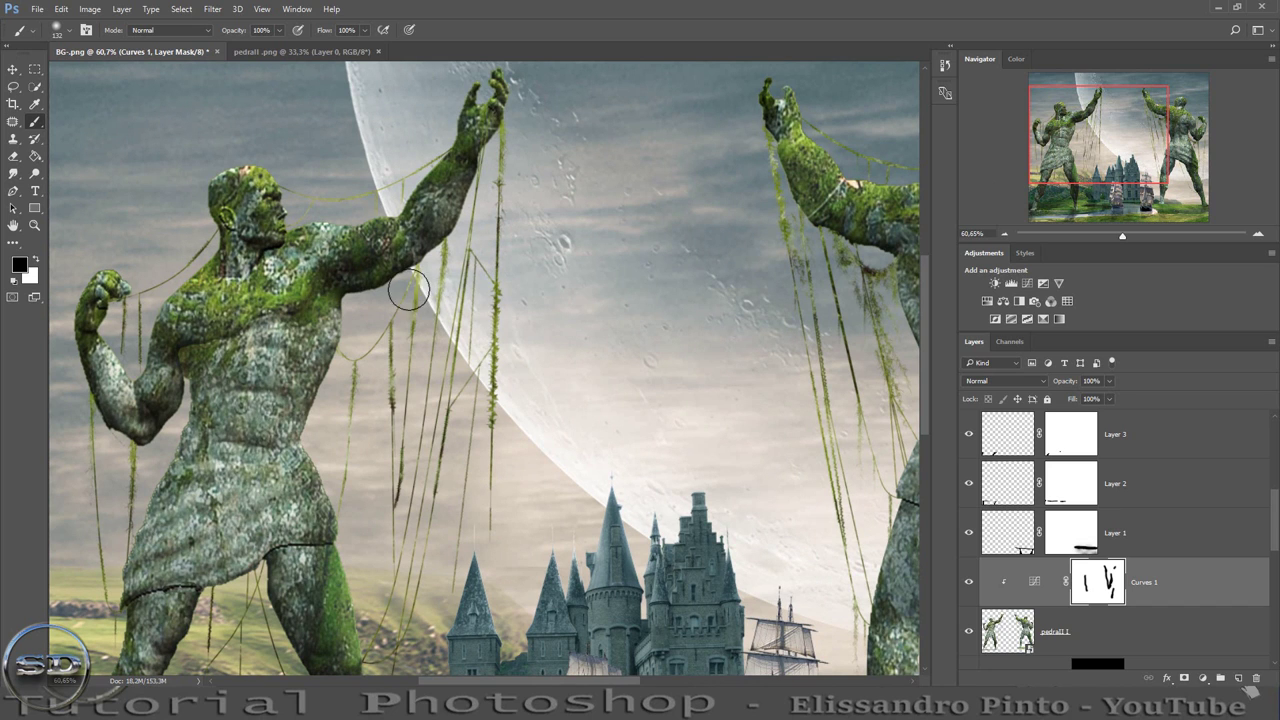
{"action": "left_click_drag", "start_coordinate": [366, 309], "coordinate": [304, 193]}
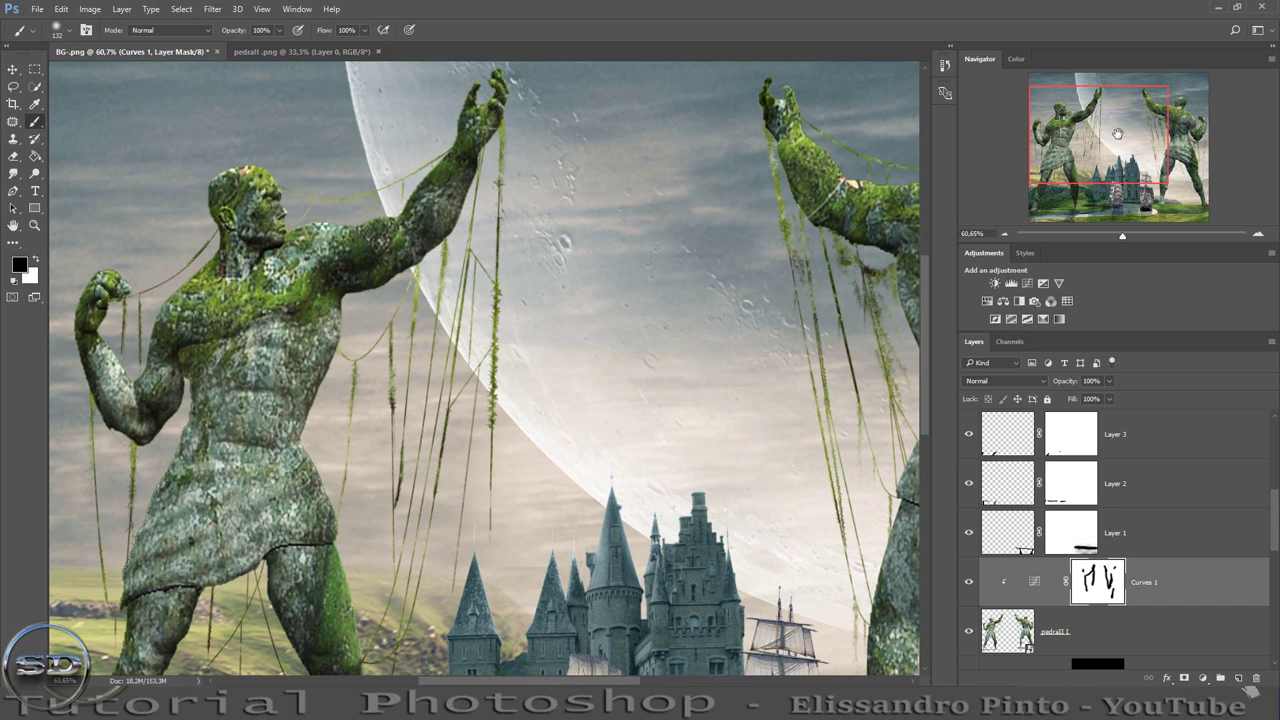
{"action": "left_click_drag", "start_coordinate": [1118, 133], "coordinate": [1120, 172]}
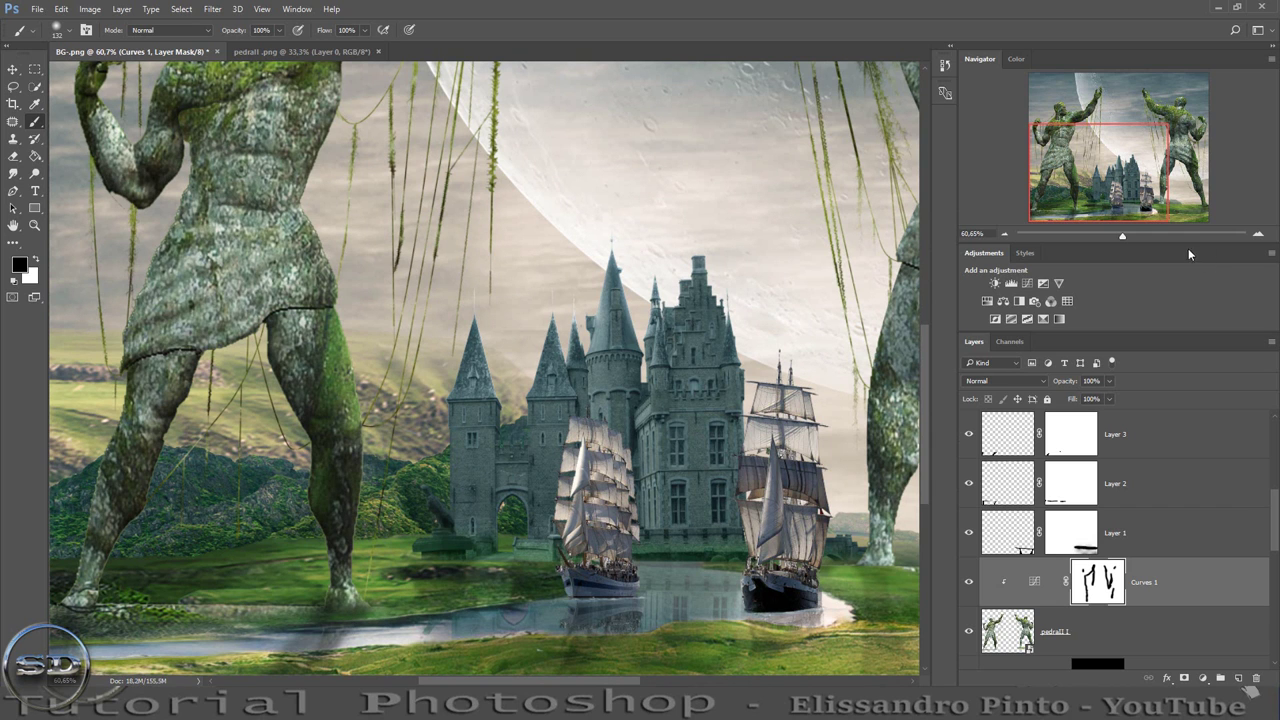
{"action": "left_click_drag", "start_coordinate": [1122, 240], "coordinate": [1112, 240]}
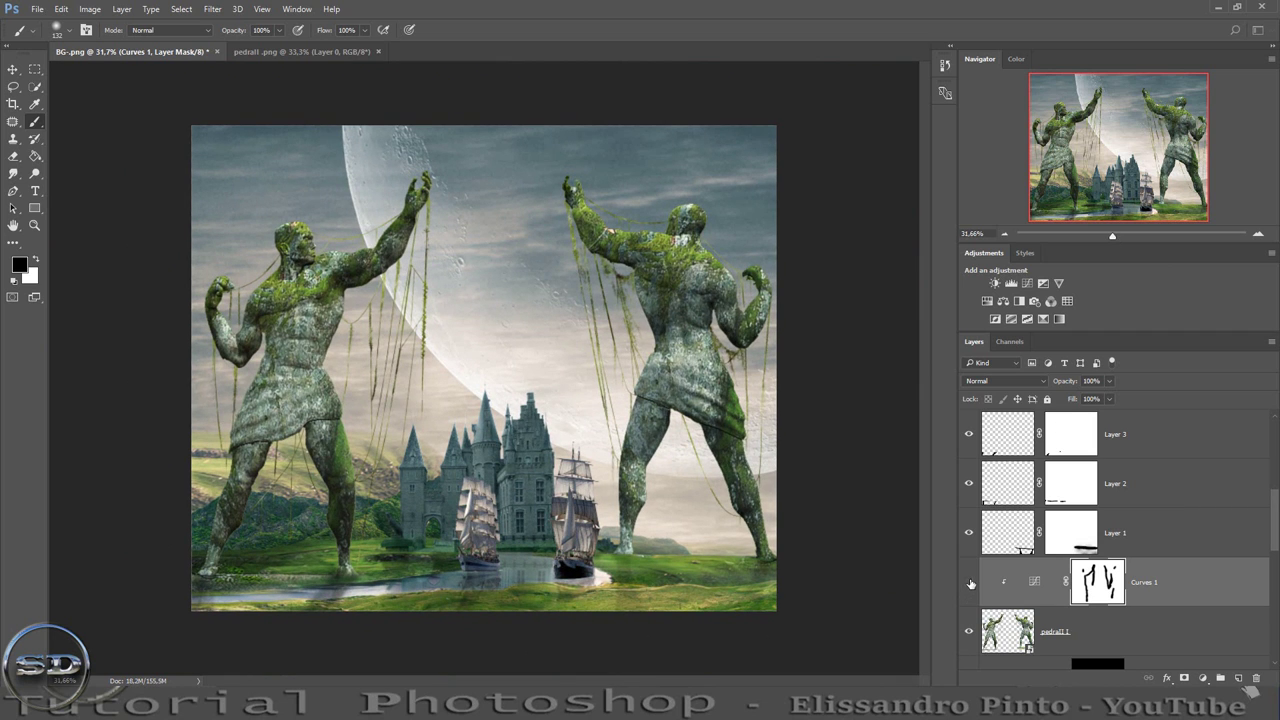
Toggle Curves 1 off and on to compare the statues, then select the Castelo layer.
{"action": "left_click", "coordinate": [968, 583]}
{"action": "left_click", "coordinate": [968, 583]}
{"action": "left_click", "coordinate": [969, 583]}
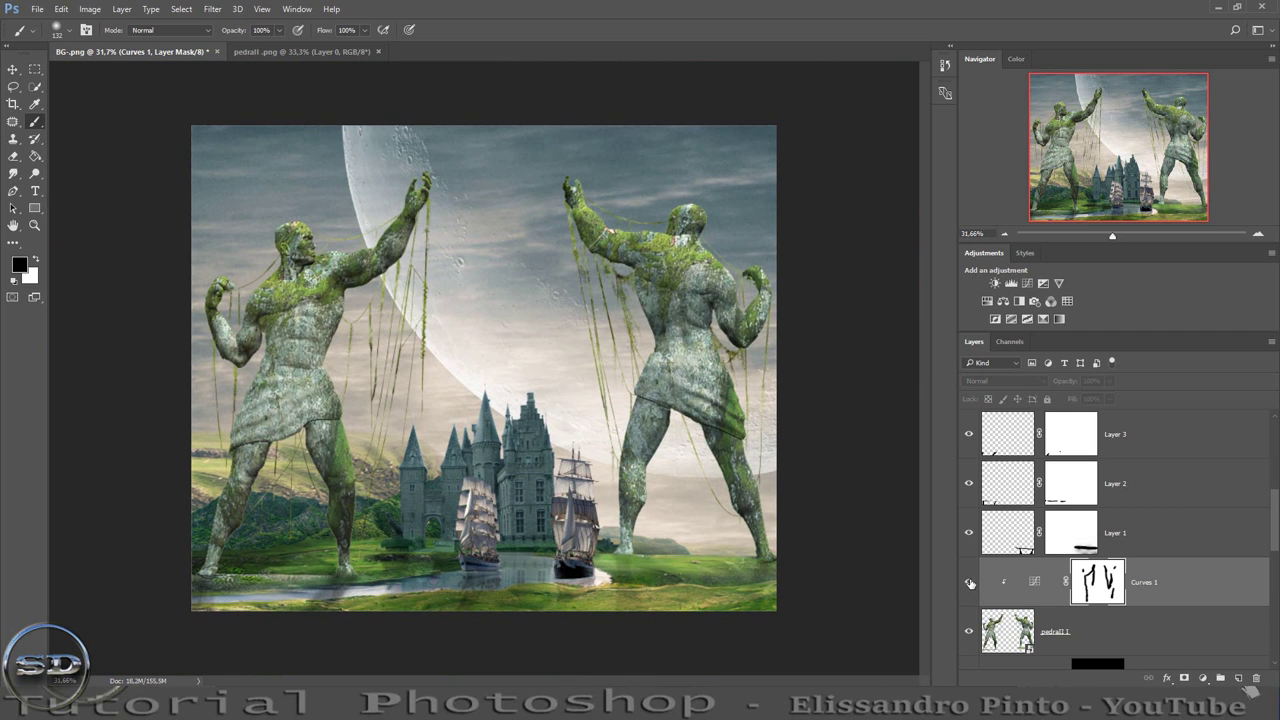
{"action": "left_click", "coordinate": [969, 583]}
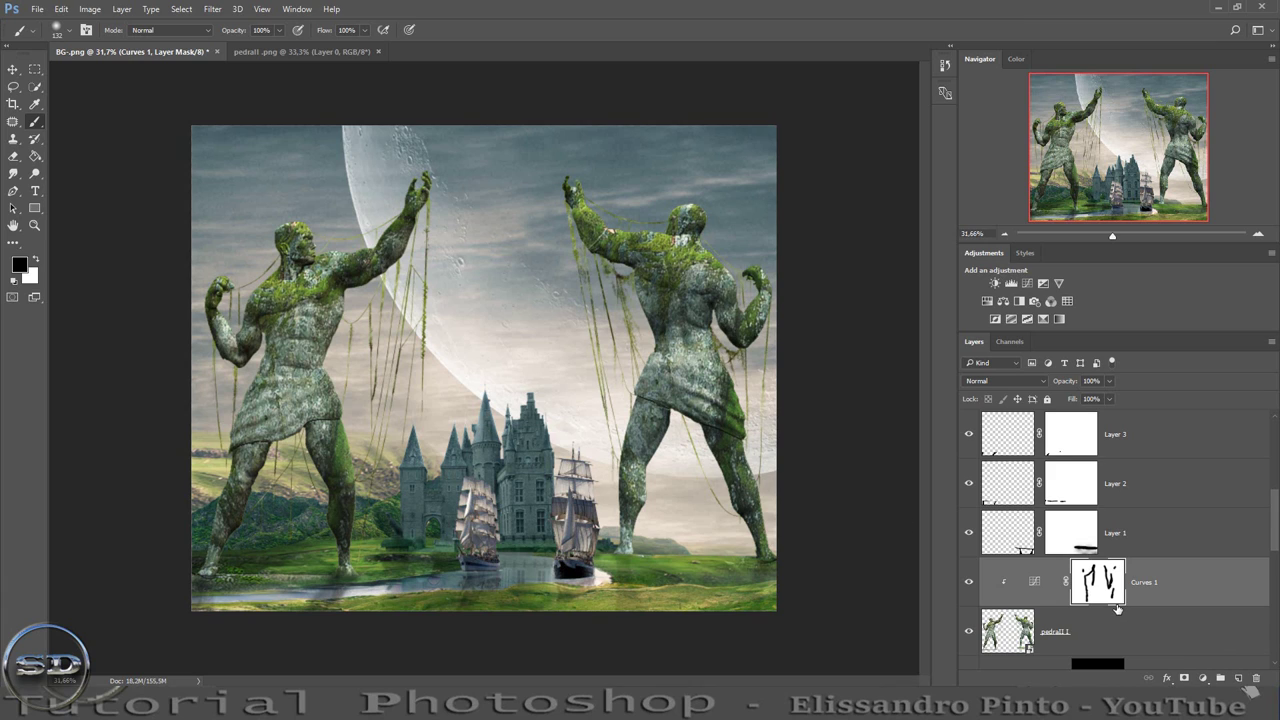
{"action": "scroll", "coordinate": [1118, 608], "scroll_direction": "down", "scroll_amount": 5}
{"action": "left_click", "coordinate": [1022, 597]}
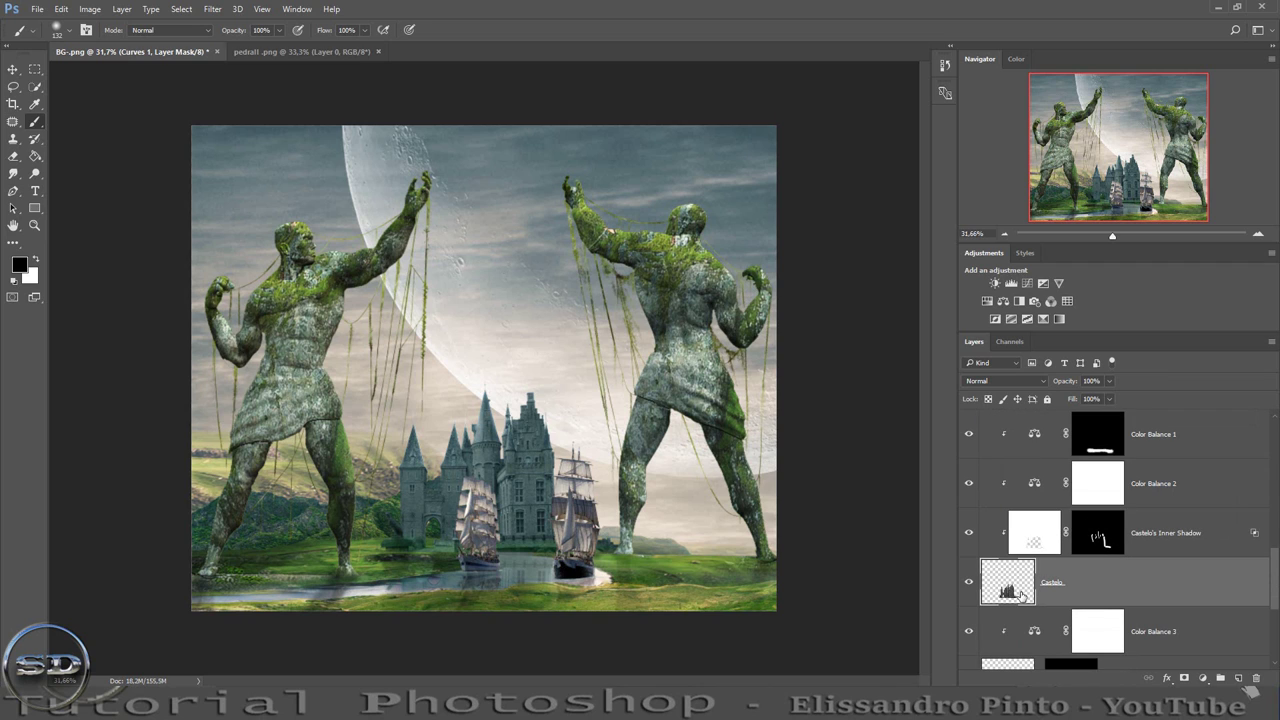
Add an Exposure adjustment above Castelo set to -1.78 and zoom to 100% on the castle.
{"action": "left_click", "coordinate": [1011, 283]}
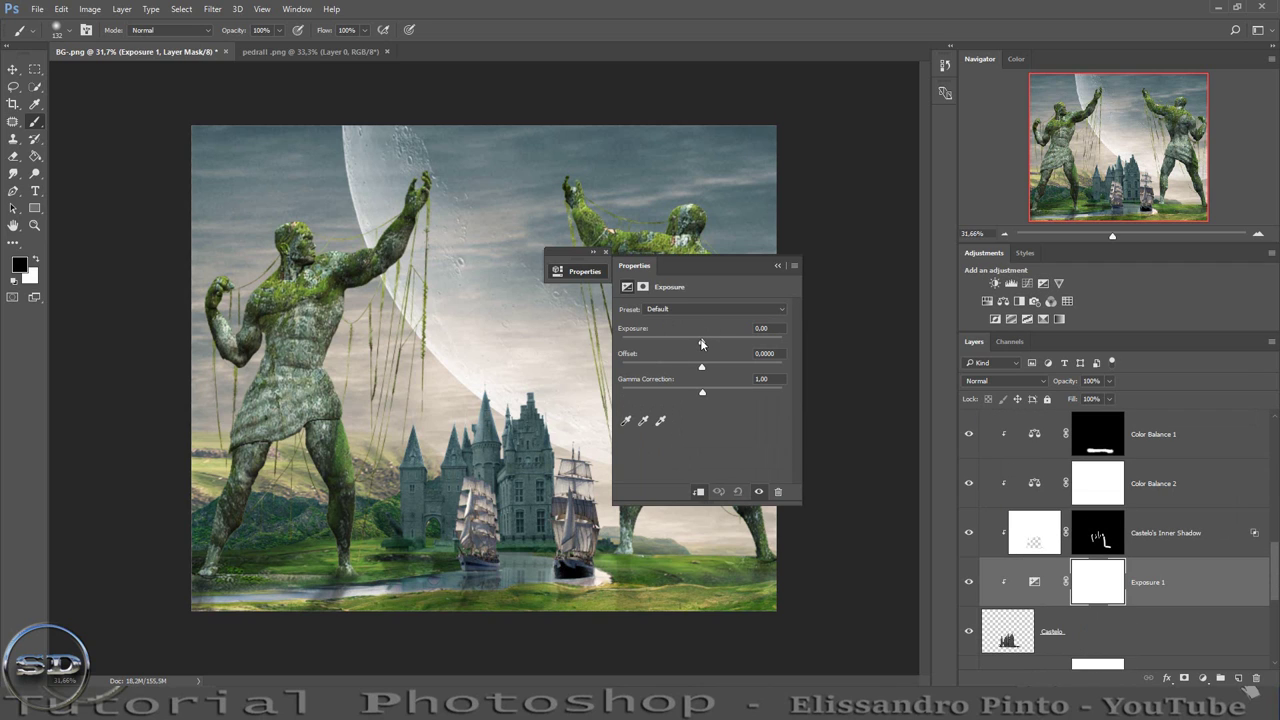
{"action": "left_click_drag", "start_coordinate": [701, 340], "coordinate": [684, 340]}
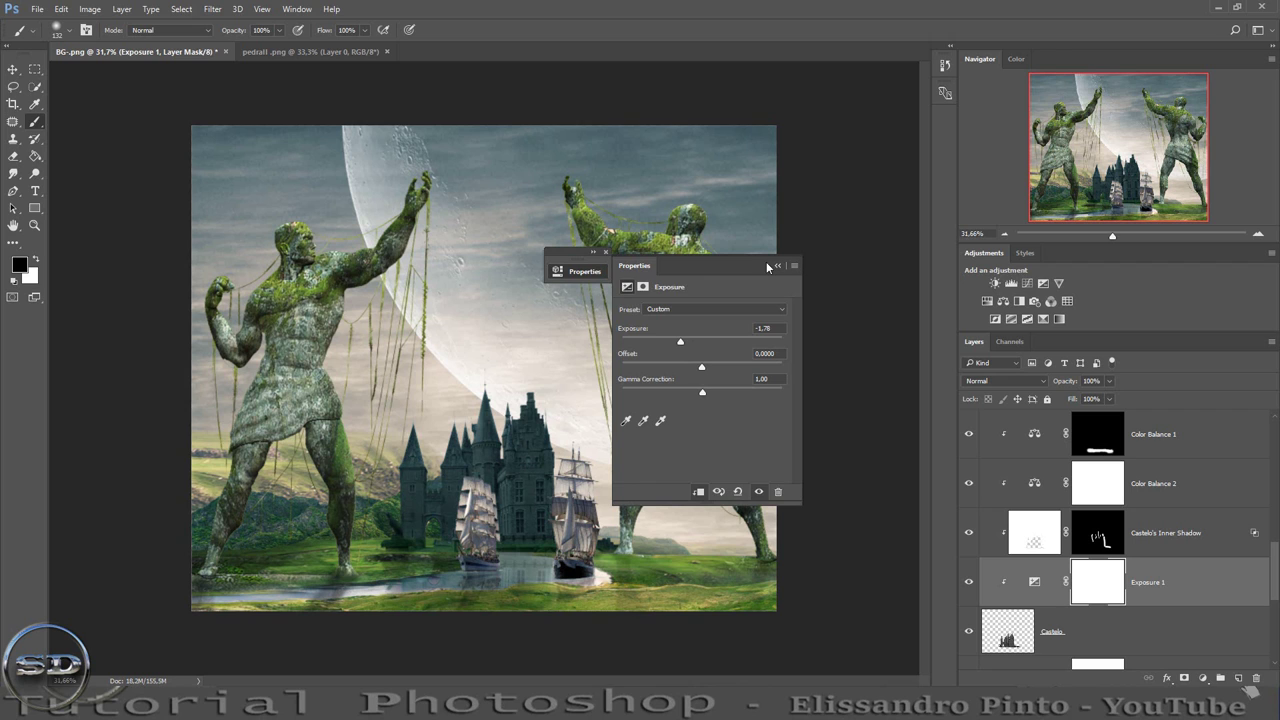
{"action": "left_click", "coordinate": [776, 267]}
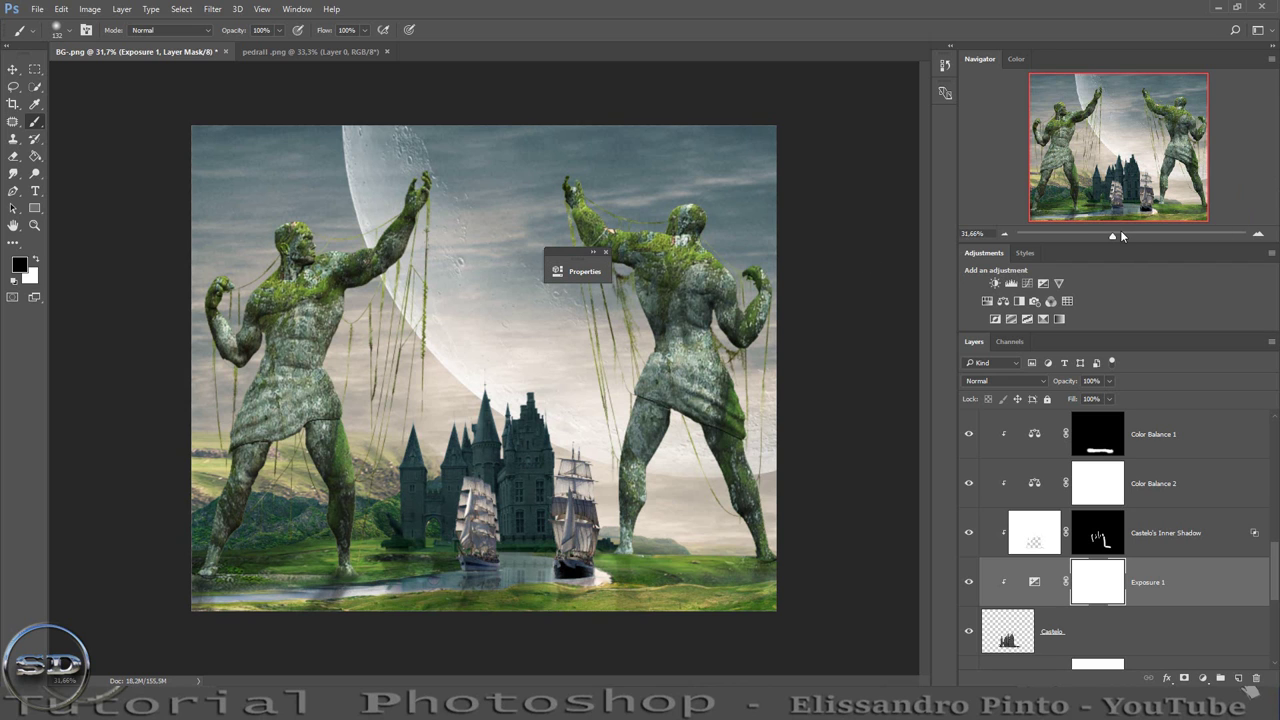
{"action": "left_click_drag", "start_coordinate": [1122, 236], "coordinate": [1131, 236]}
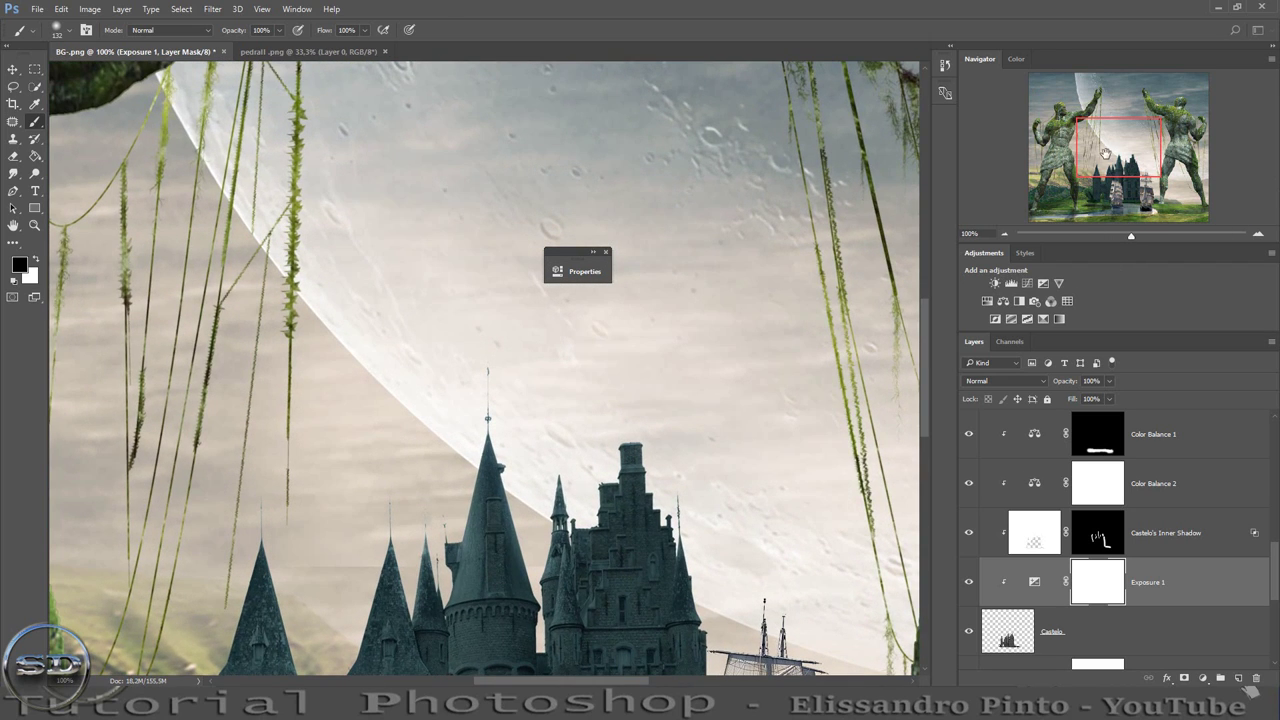
{"action": "left_click_drag", "start_coordinate": [1105, 152], "coordinate": [1112, 177]}
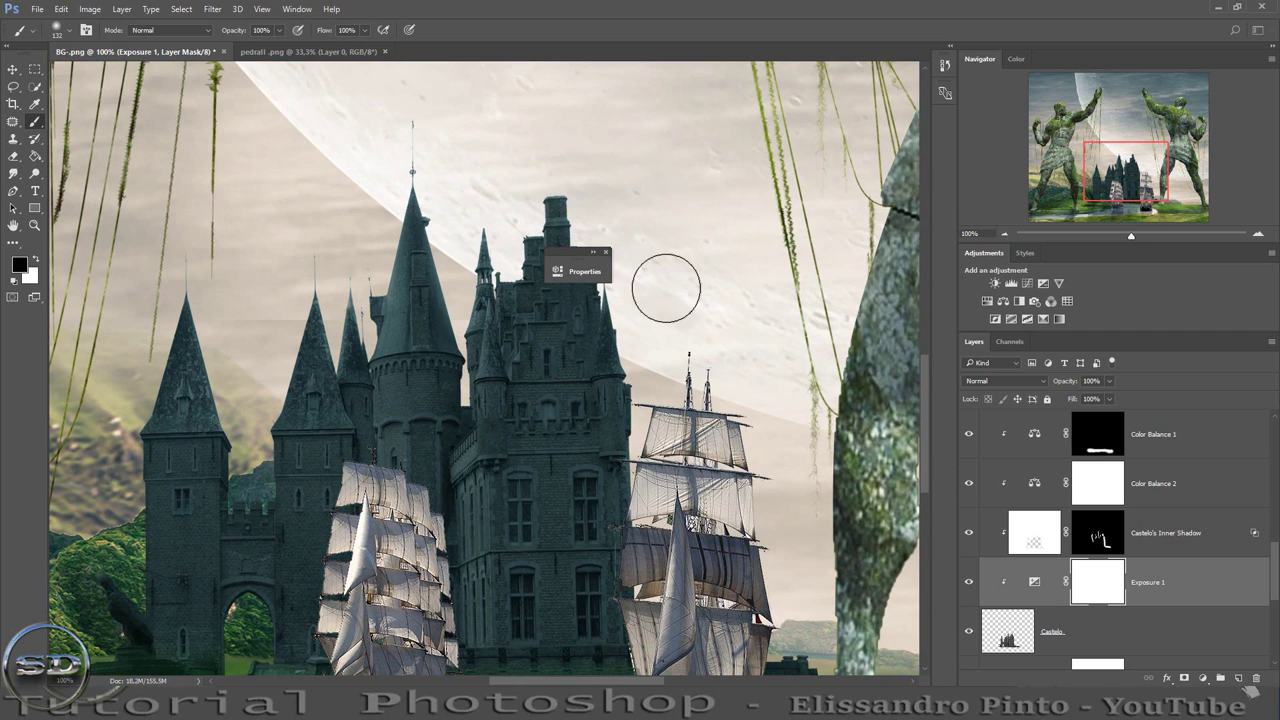
Select Castelo's Inner Shadow layer and keep its blend mode at Normal.
{"action": "left_click", "coordinate": [606, 253]}
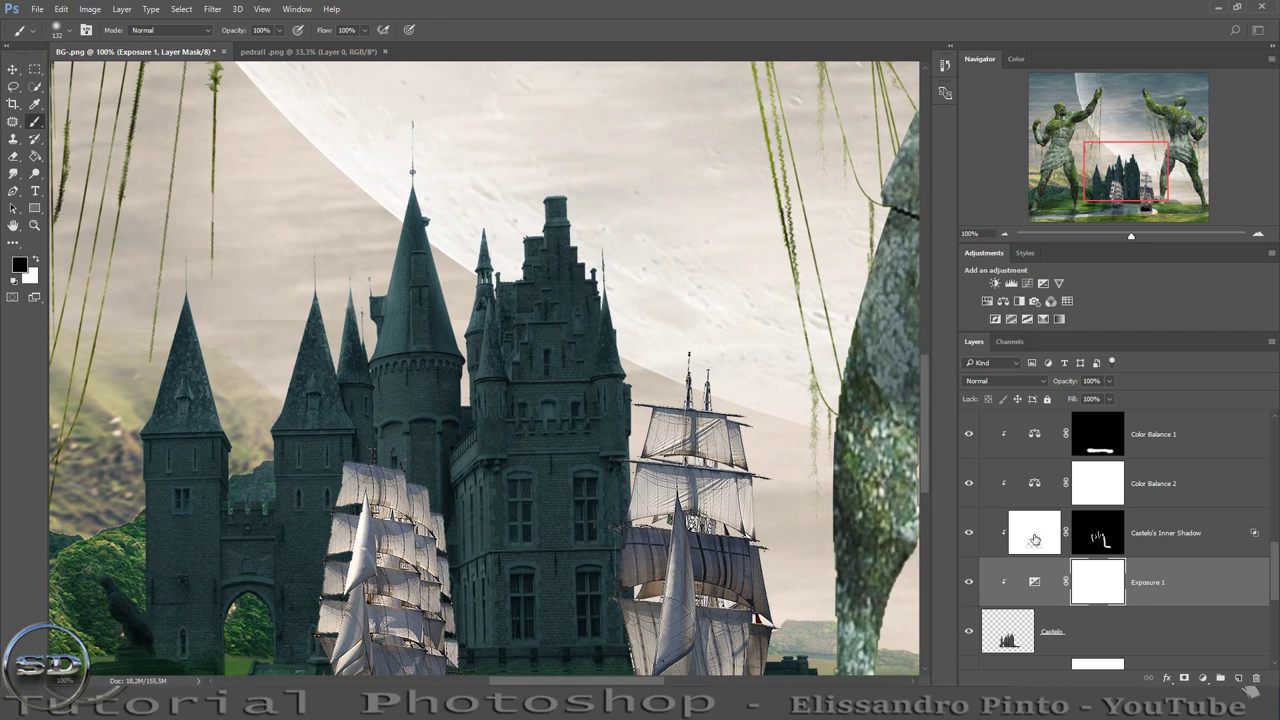
{"action": "left_click", "coordinate": [1035, 540]}
{"action": "left_click", "coordinate": [1018, 382]}
{"action": "left_click", "coordinate": [995, 400]}
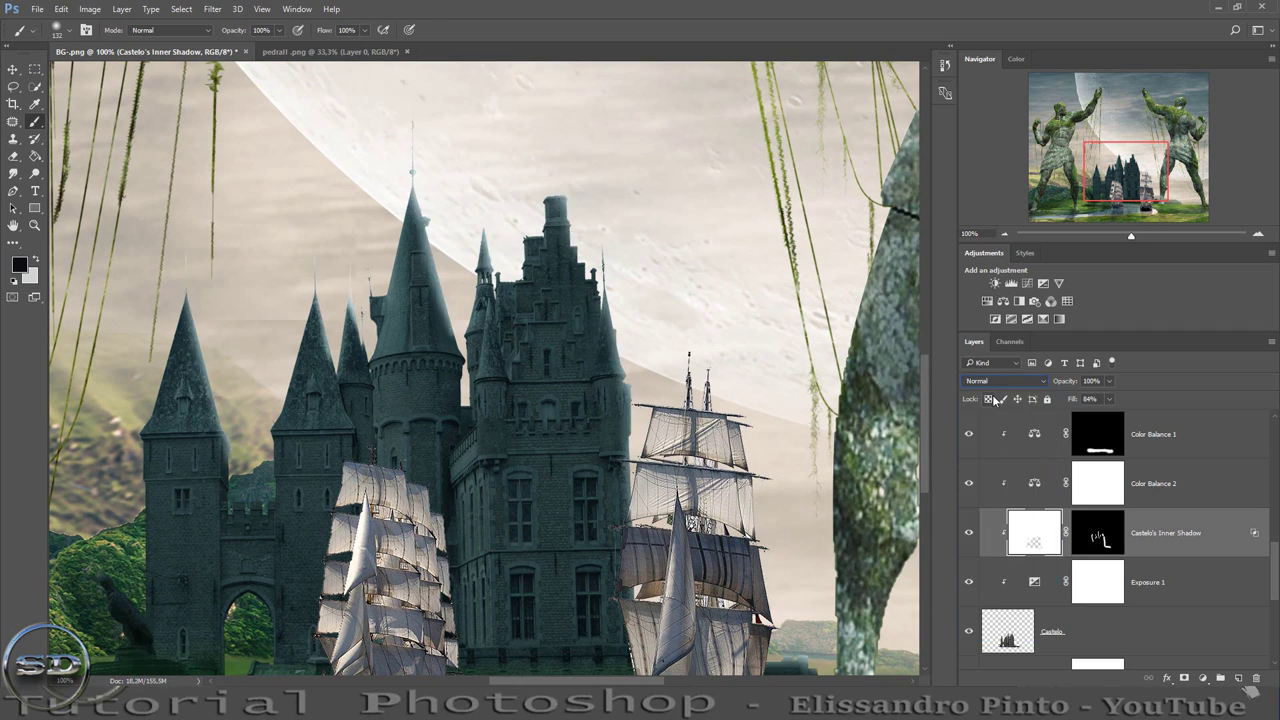
{"action": "mouse_move", "coordinate": [1115, 188]}
{"action": "left_mouse_down"}
{"action": "mouse_move", "coordinate": [1111, 177]}
{"action": "mouse_move", "coordinate": [1108, 195]}
{"action": "left_mouse_up"}
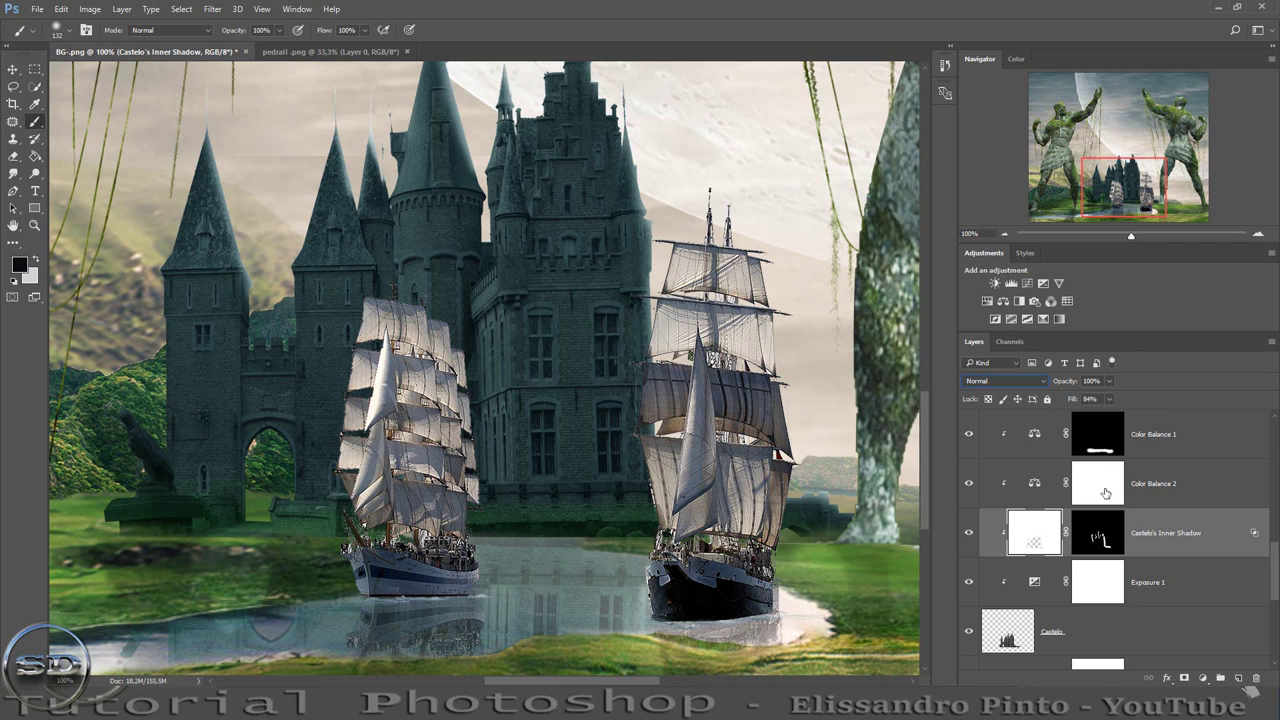
Select the Boat - Final copy layer and add an Exposure adjustment above it.
{"action": "scroll", "coordinate": [1105, 492], "scroll_direction": "down", "scroll_amount": 1}
{"action": "scroll", "coordinate": [1098, 515], "scroll_direction": "down", "scroll_amount": 1}
{"action": "scroll", "coordinate": [1090, 540], "scroll_direction": "down", "scroll_amount": 1}
{"action": "scroll", "coordinate": [1082, 570], "scroll_direction": "down", "scroll_amount": 1}
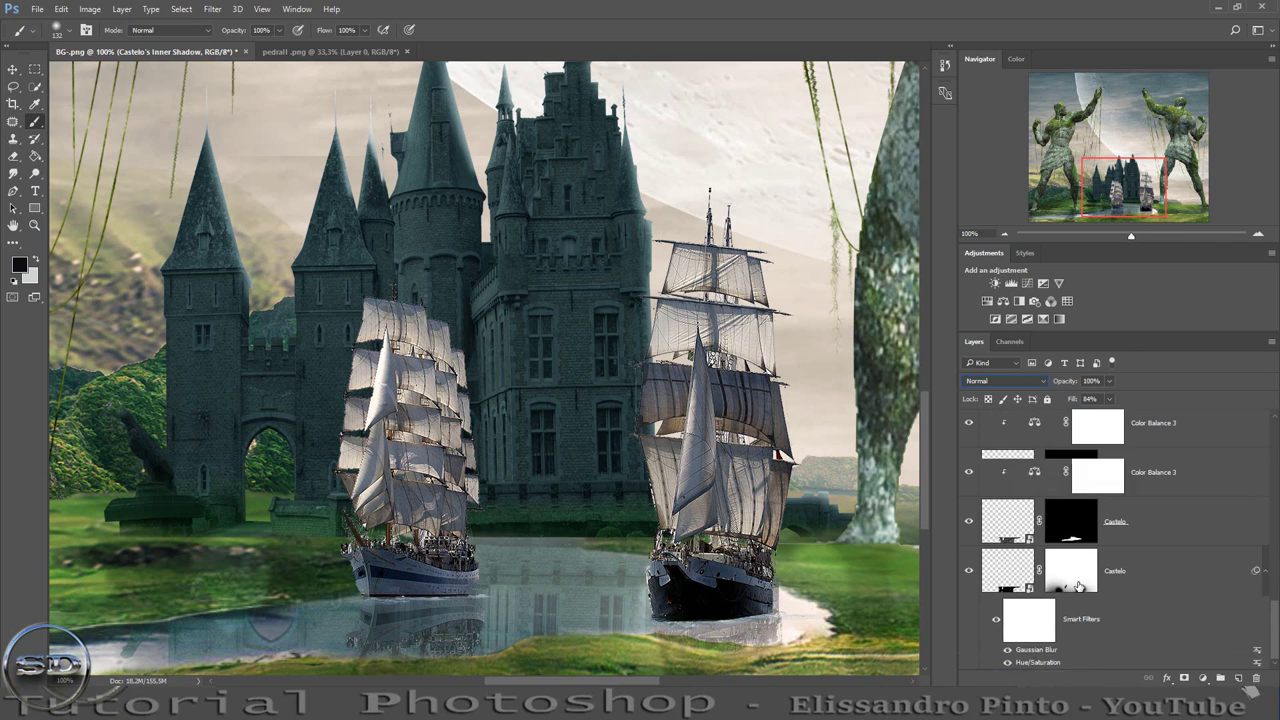
{"action": "scroll", "coordinate": [1078, 587], "scroll_direction": "down", "scroll_amount": 1}
{"action": "scroll", "coordinate": [1078, 587], "scroll_direction": "down", "scroll_amount": 1}
{"action": "scroll", "coordinate": [1078, 587], "scroll_direction": "down", "scroll_amount": 1}
{"action": "scroll", "coordinate": [1078, 587], "scroll_direction": "down", "scroll_amount": 1}
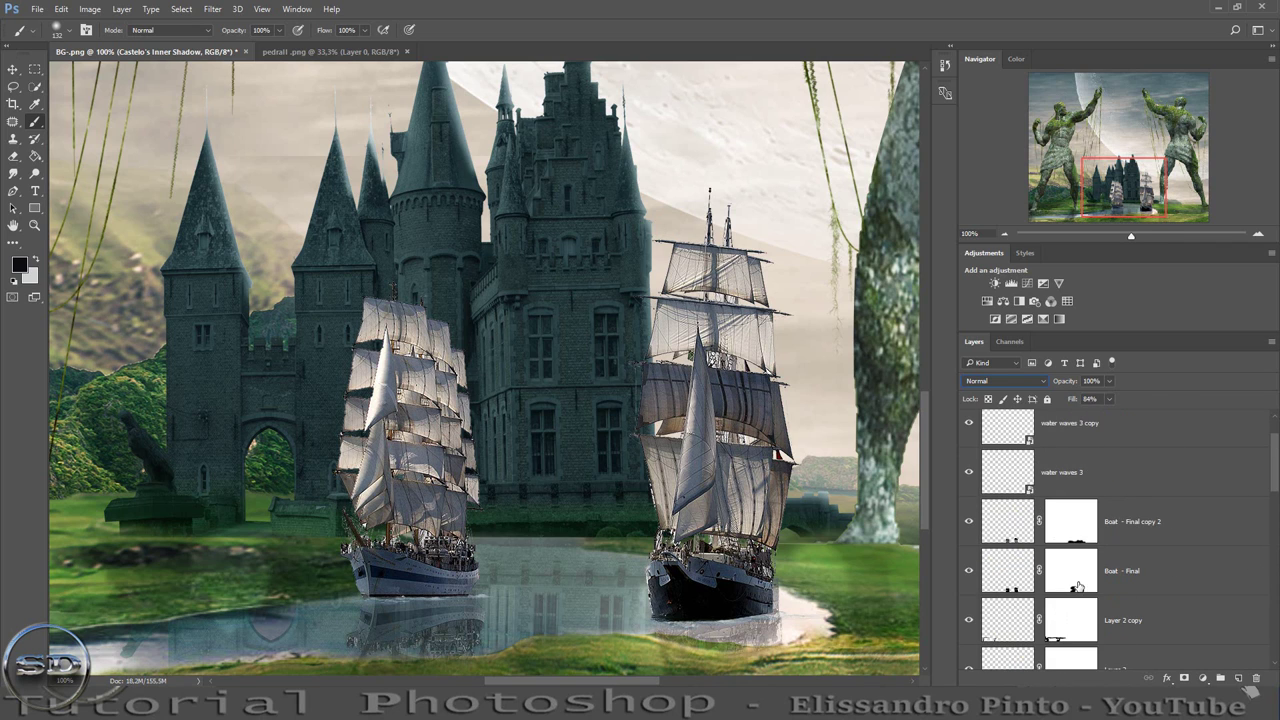
{"action": "scroll", "coordinate": [1078, 587], "scroll_direction": "up", "scroll_amount": 1}
{"action": "left_click", "coordinate": [990, 452]}
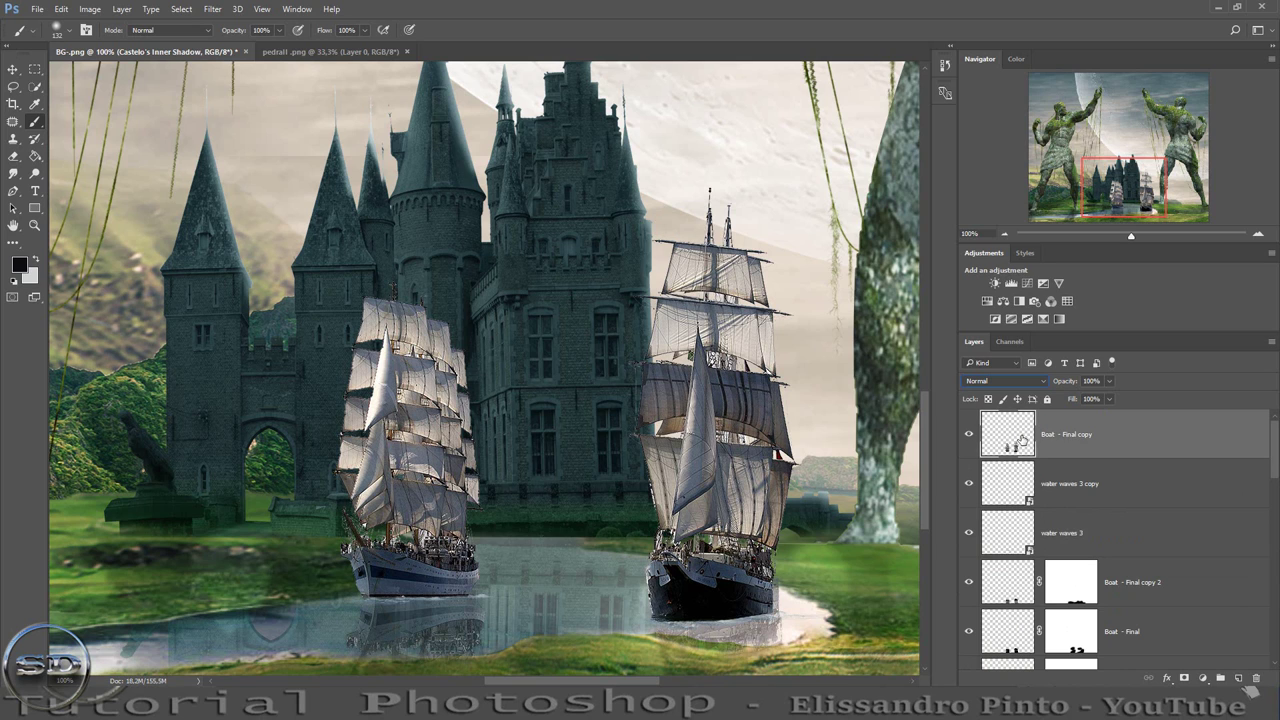
{"action": "left_click", "coordinate": [1043, 283]}
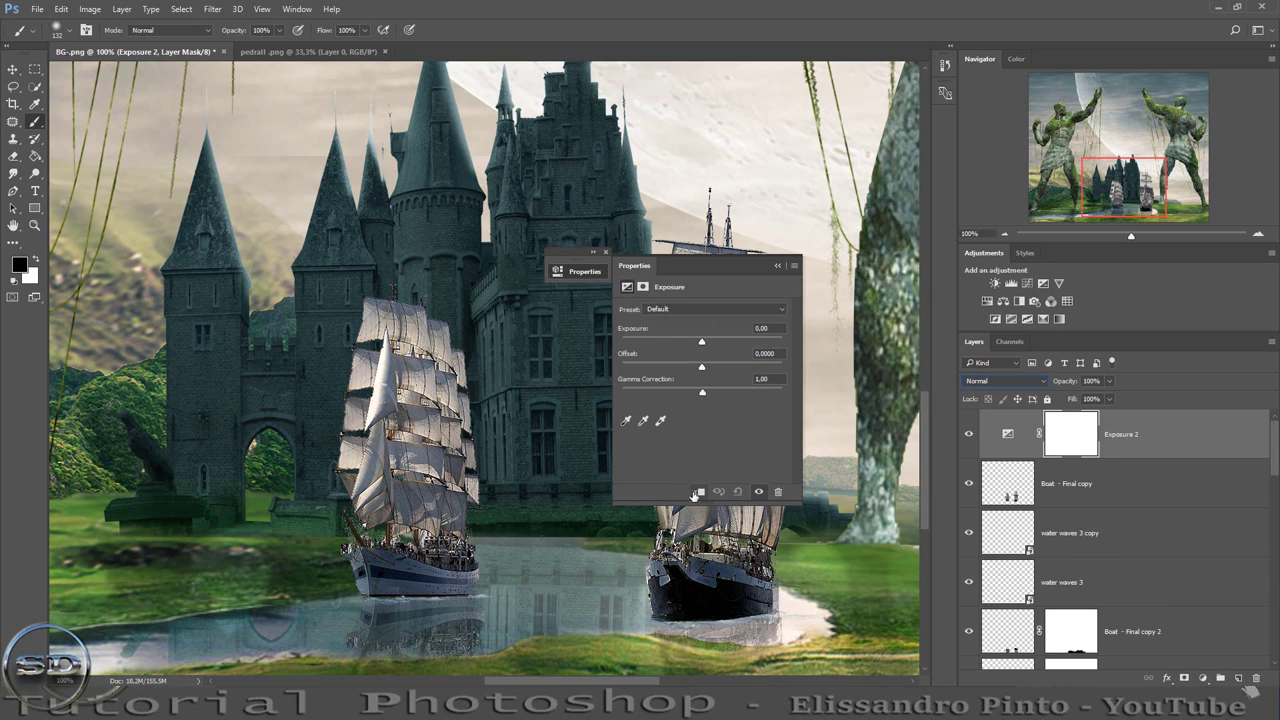
Clip Exposure 2 to the ships at -2.11, masking black over sails, hulls and castle walls.
{"action": "left_click", "coordinate": [698, 491]}
{"action": "left_click_drag", "start_coordinate": [701, 344], "coordinate": [676, 344]}
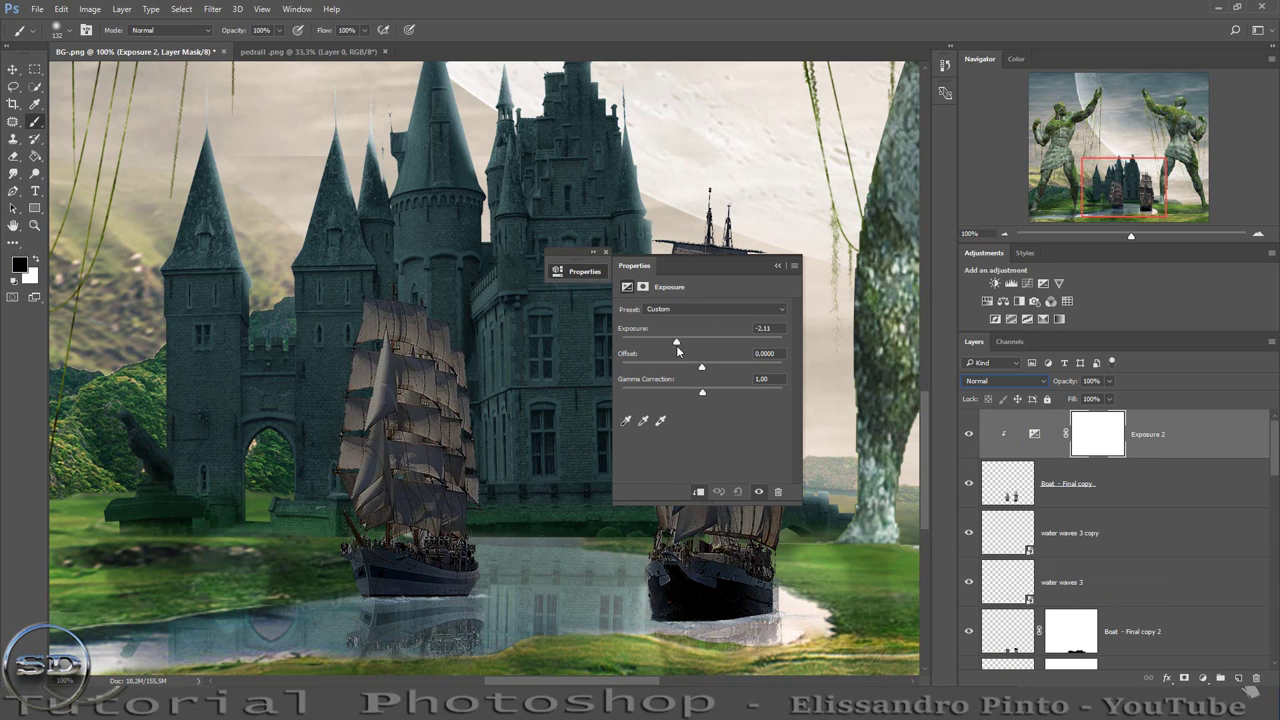
{"action": "left_click", "coordinate": [605, 252]}
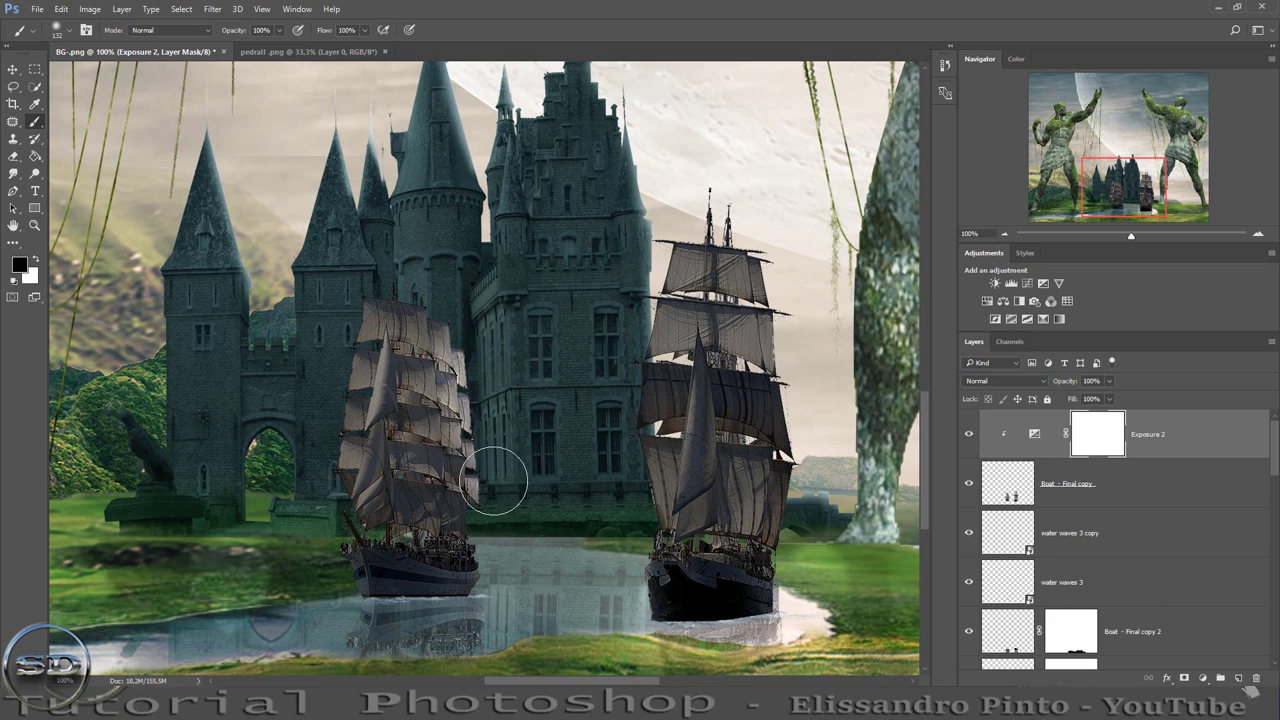
{"action": "left_click_drag", "start_coordinate": [494, 481], "coordinate": [476, 590]}
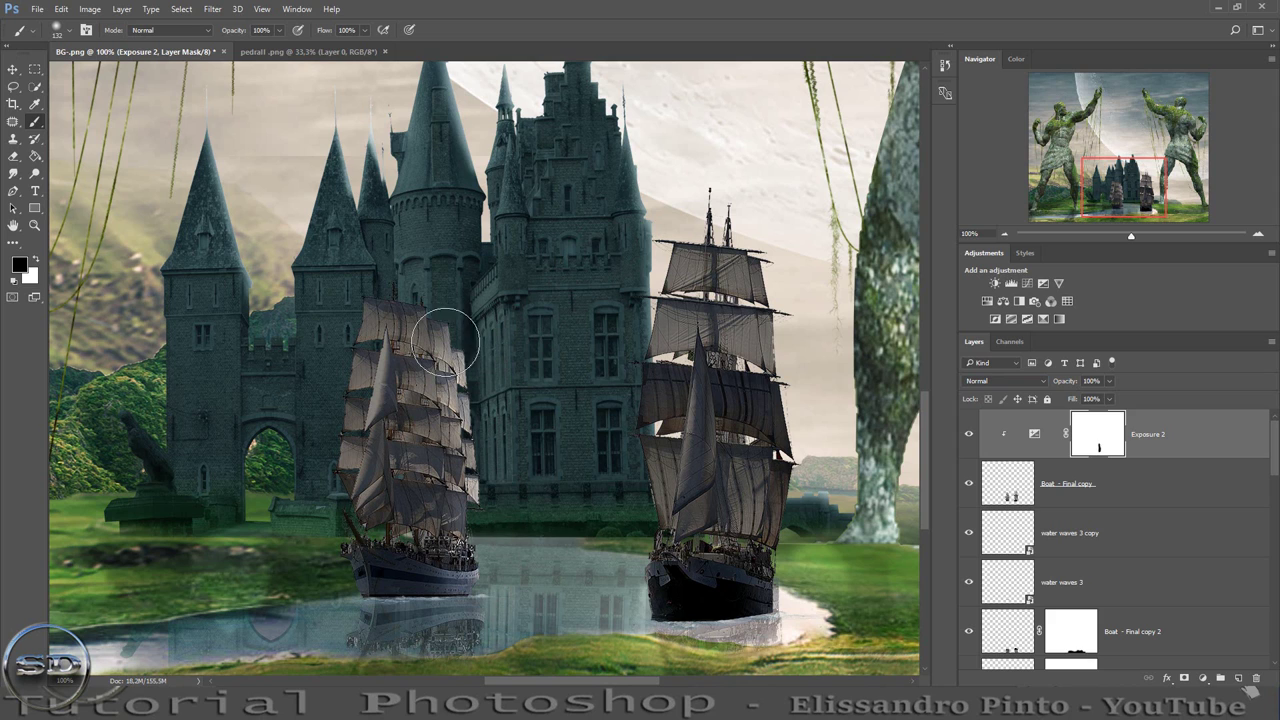
{"action": "left_click_drag", "start_coordinate": [445, 342], "coordinate": [428, 309]}
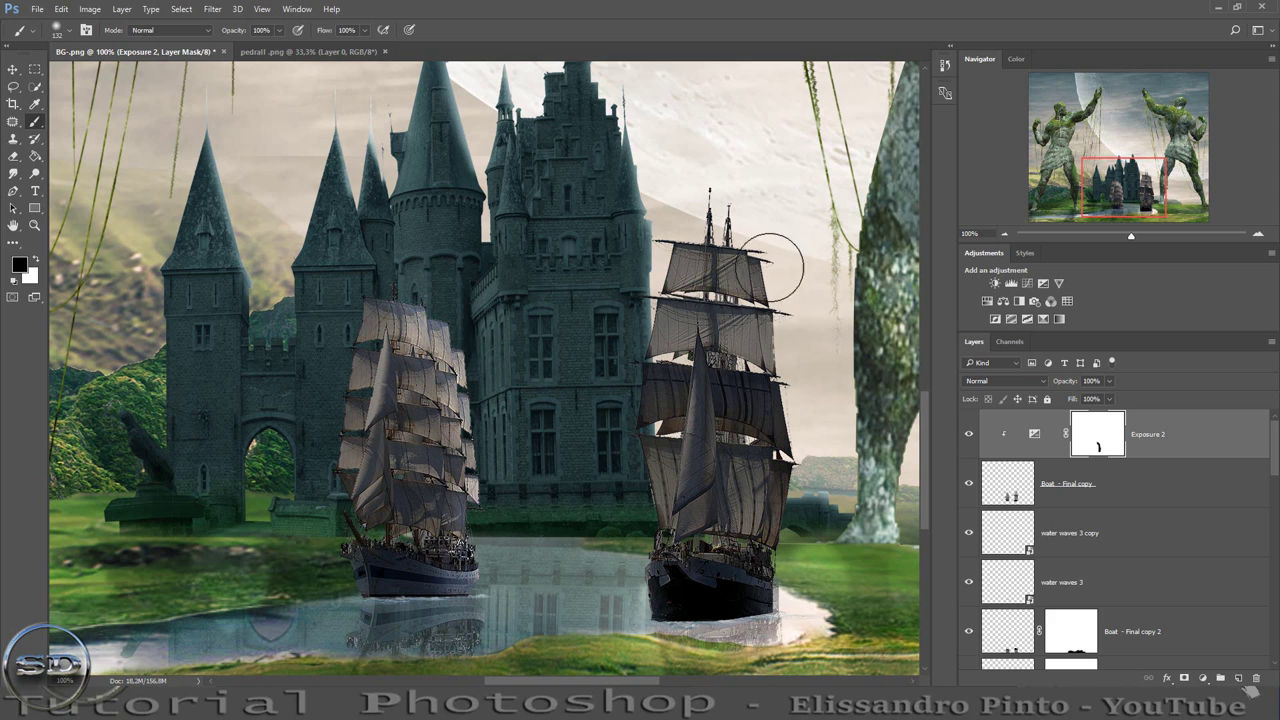
{"action": "left_click_drag", "start_coordinate": [772, 267], "coordinate": [800, 595]}
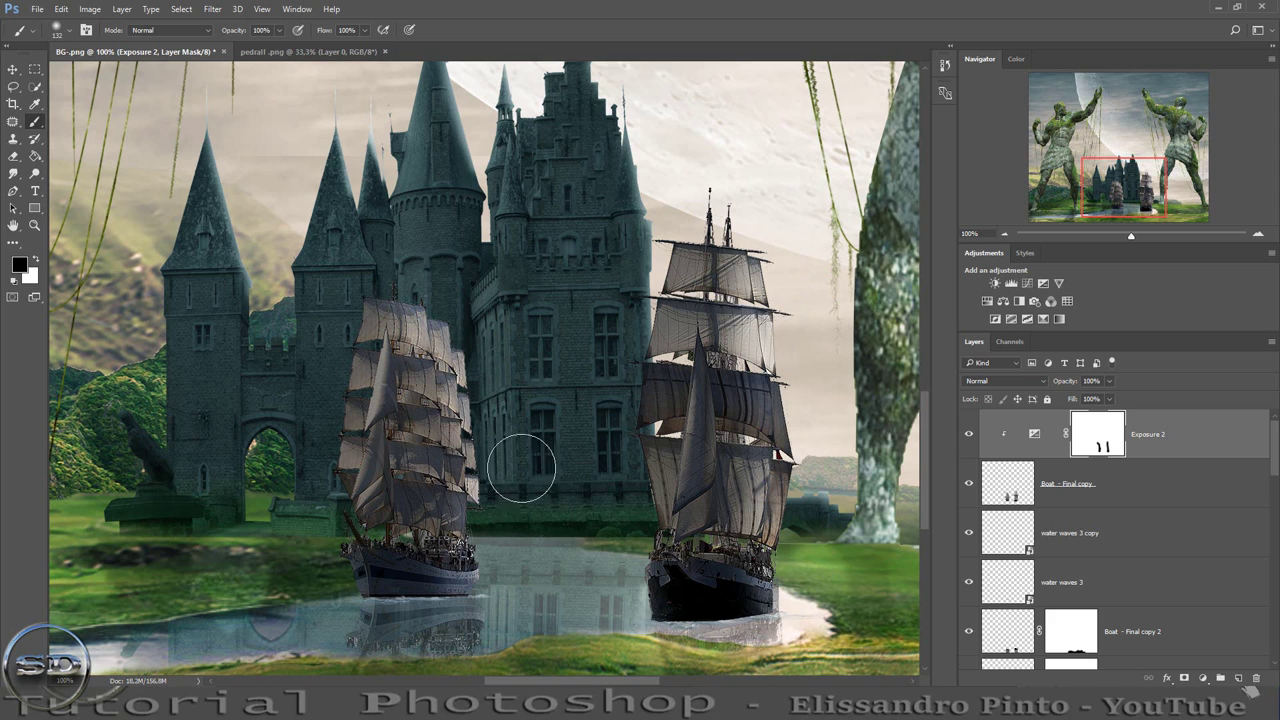
{"action": "left_click_drag", "start_coordinate": [520, 467], "coordinate": [584, 432]}
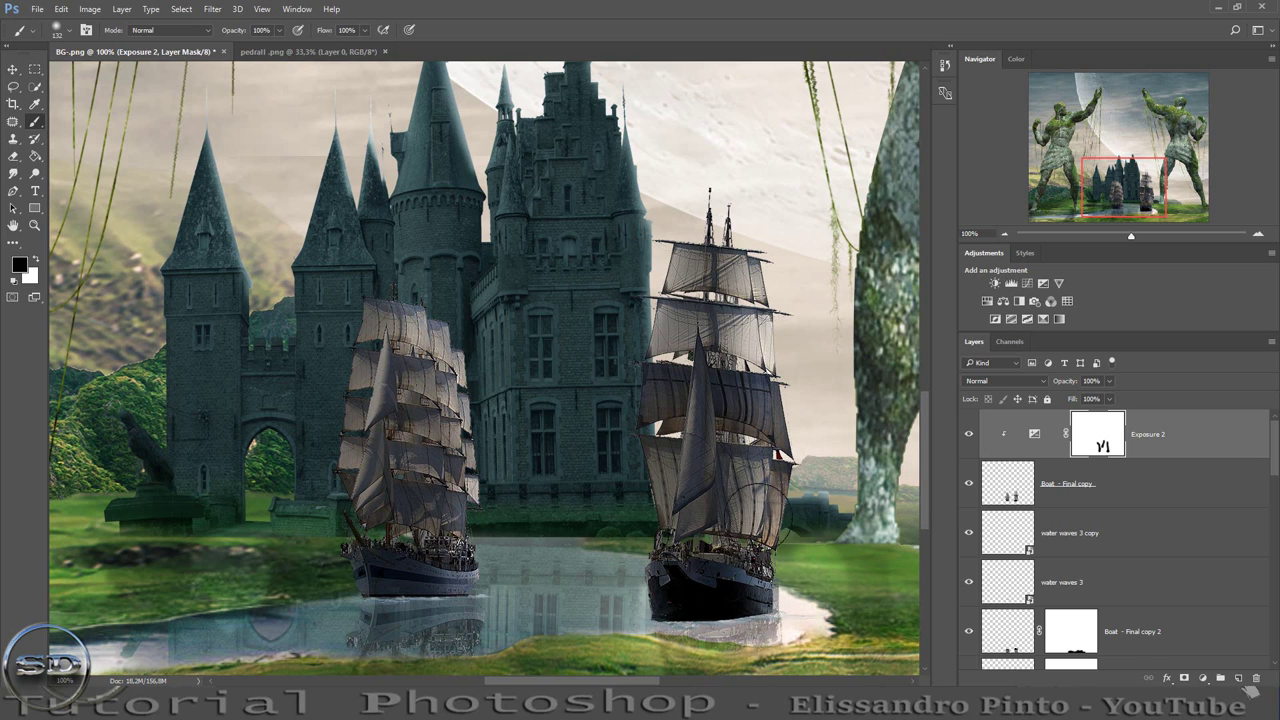
Compare the ships with and without the darkening and lower its Fill to 89%.
{"action": "left_click", "coordinate": [966, 435]}
{"action": "left_click", "coordinate": [966, 435]}
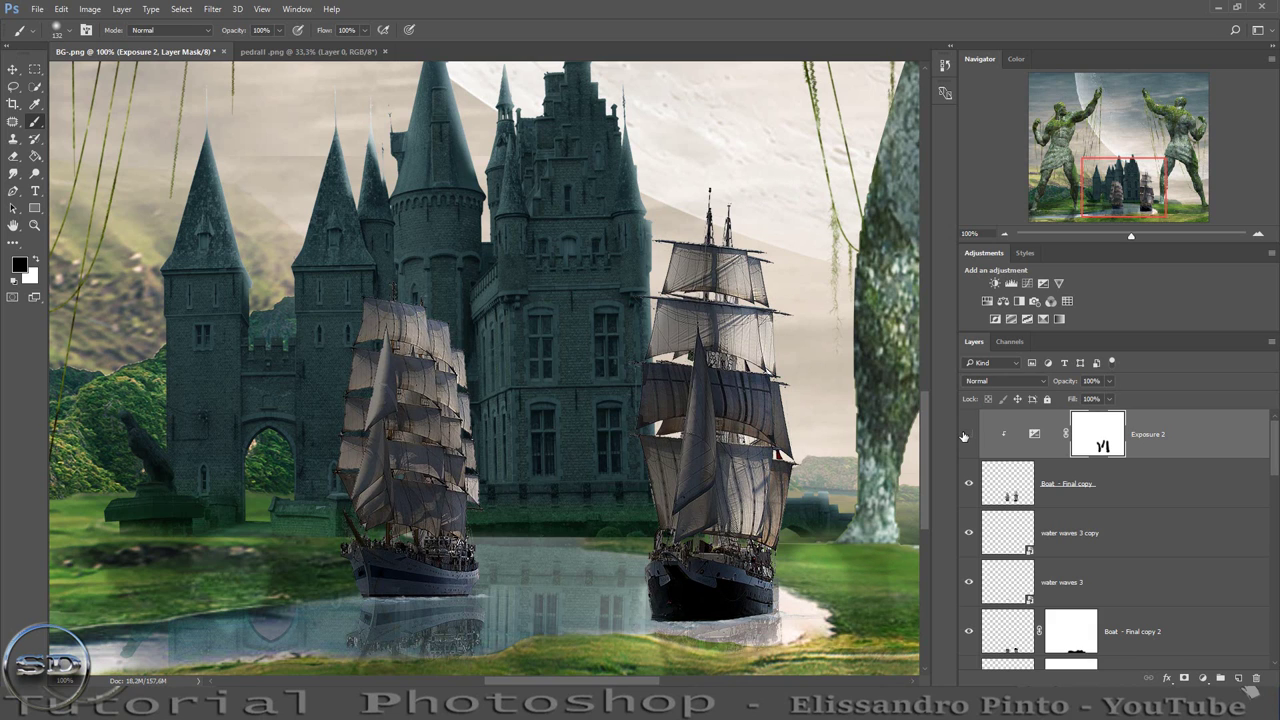
{"action": "left_click", "coordinate": [966, 435]}
{"action": "left_click", "coordinate": [966, 435]}
{"action": "left_click_drag", "start_coordinate": [1071, 401], "coordinate": [1062, 386]}
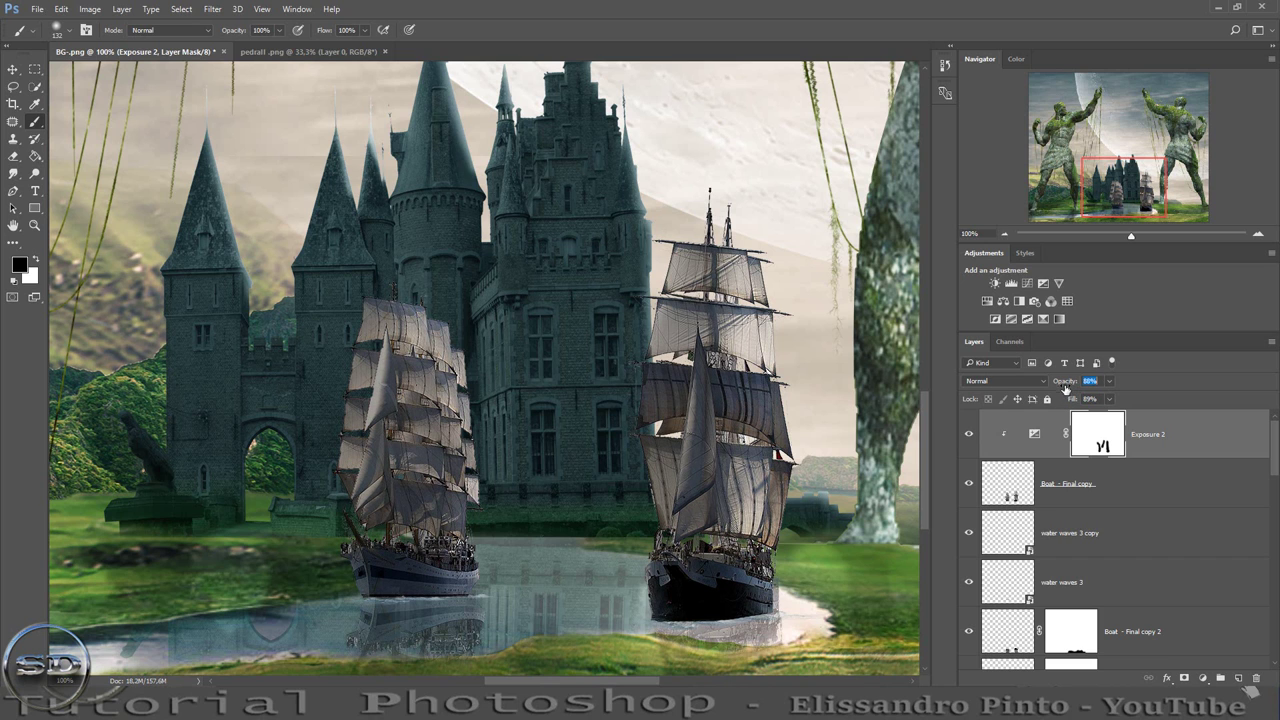
{"action": "left_click", "coordinate": [968, 436]}
{"action": "left_click", "coordinate": [968, 436]}
{"action": "left_click_drag", "start_coordinate": [1126, 238], "coordinate": [1117, 241]}
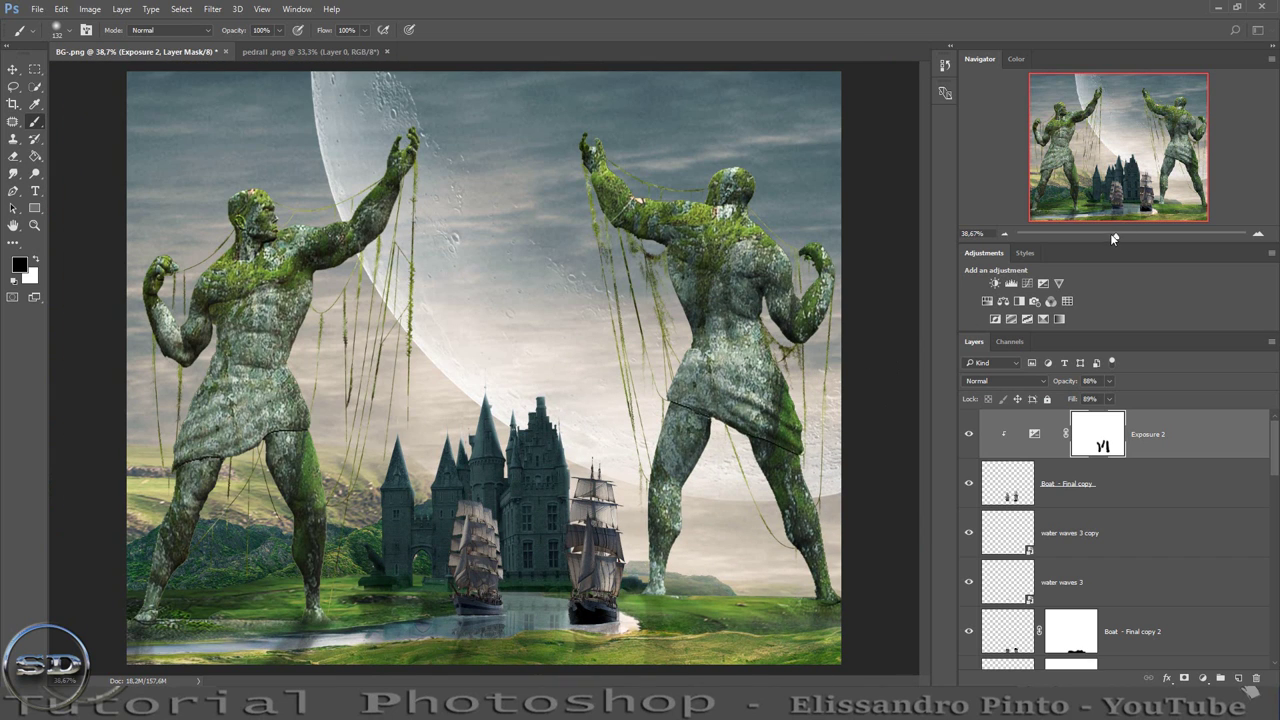
{"action": "left_click_drag", "start_coordinate": [1113, 237], "coordinate": [1112, 240]}
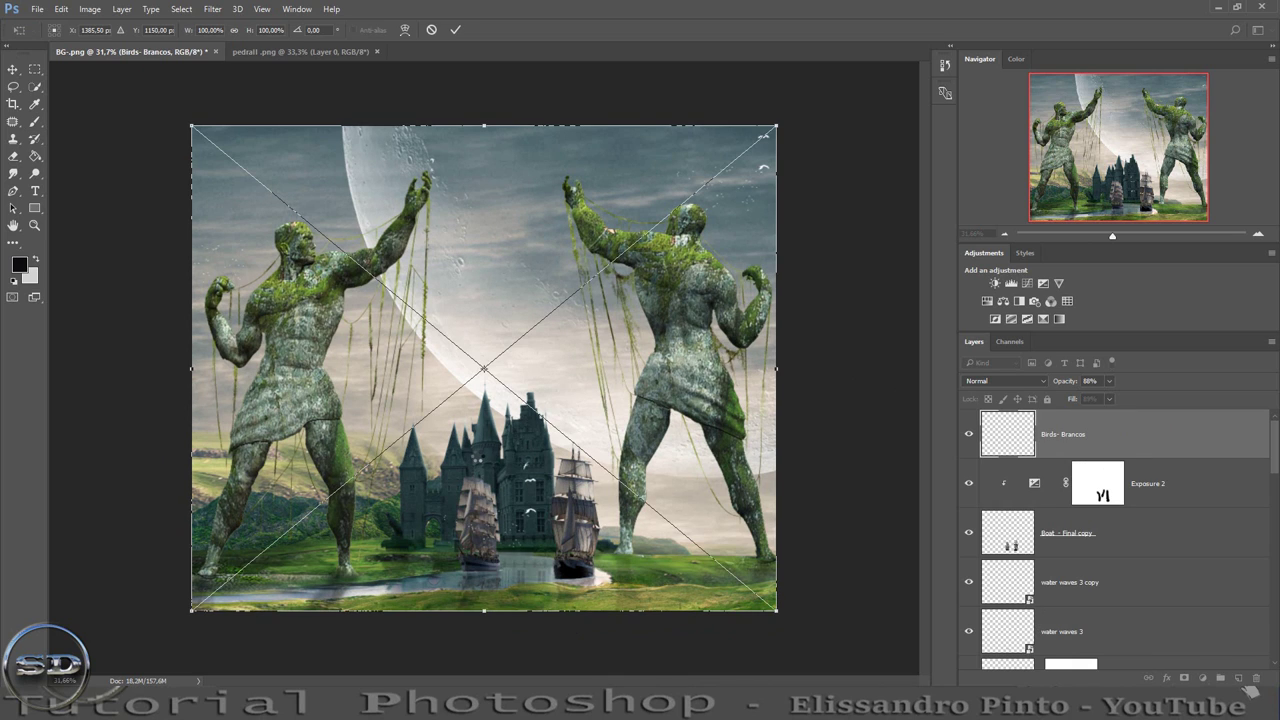
Commit the placed Birds-Brancos layer and zoom in to inspect the white birds.
{"action": "left_click", "coordinate": [457, 29]}
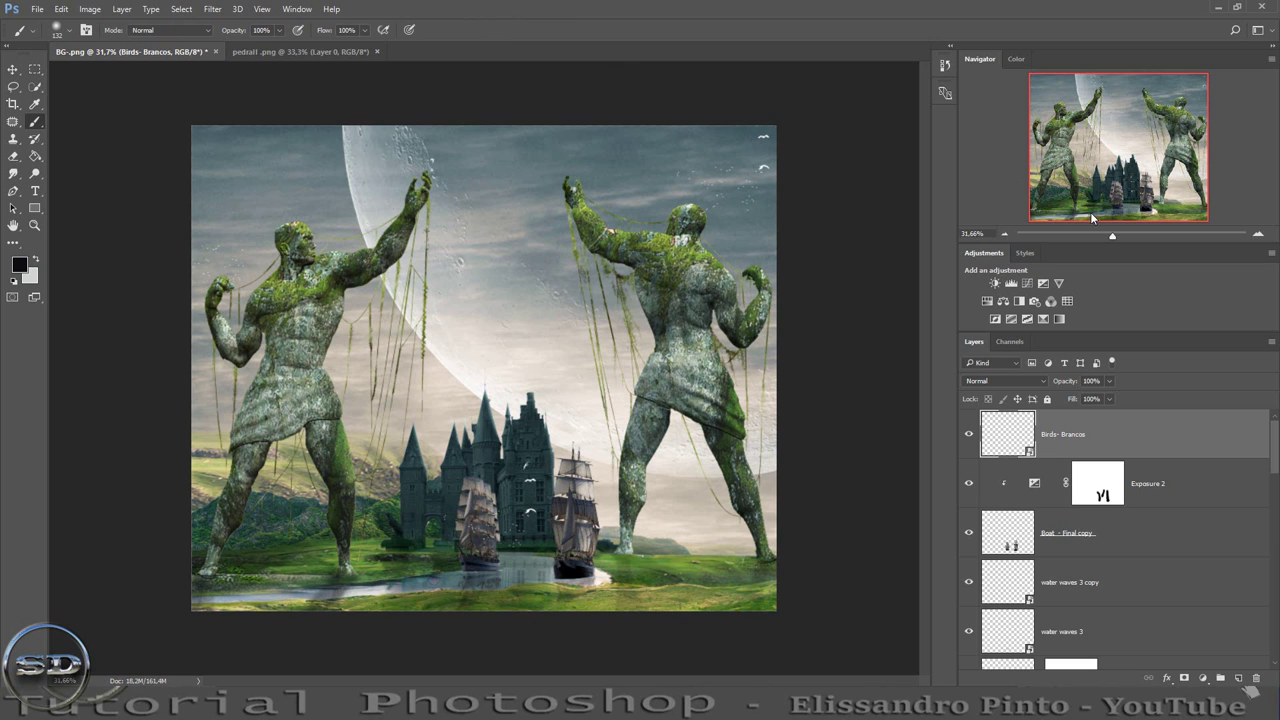
{"action": "left_click_drag", "start_coordinate": [1112, 238], "coordinate": [1127, 222]}
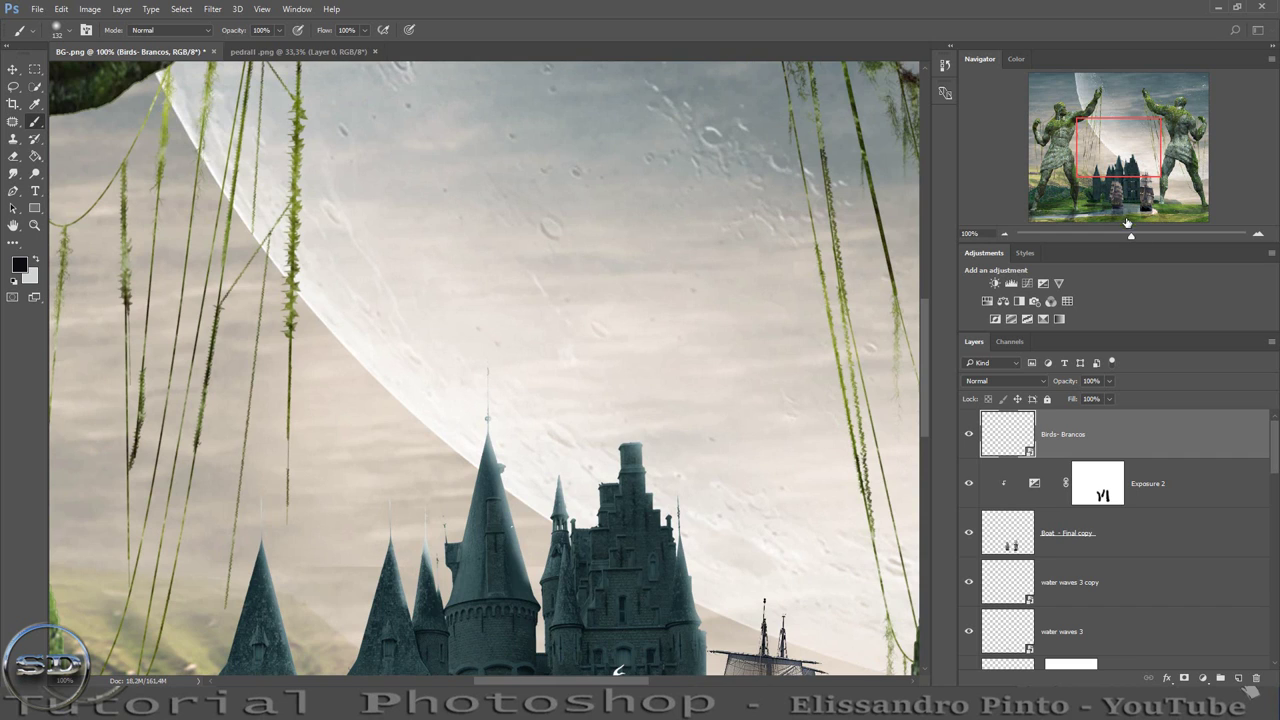
{"action": "left_click_drag", "start_coordinate": [1115, 167], "coordinate": [1019, 129]}
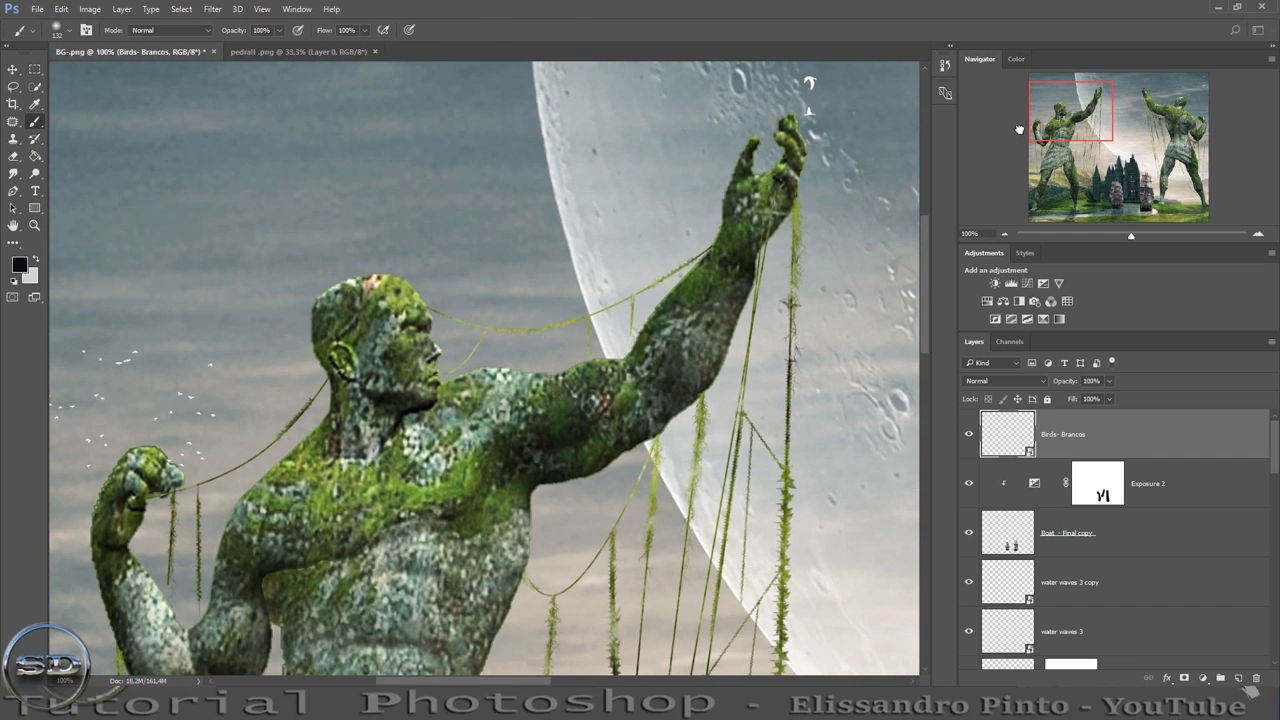
{"action": "left_click_drag", "start_coordinate": [1131, 235], "coordinate": [1117, 235]}
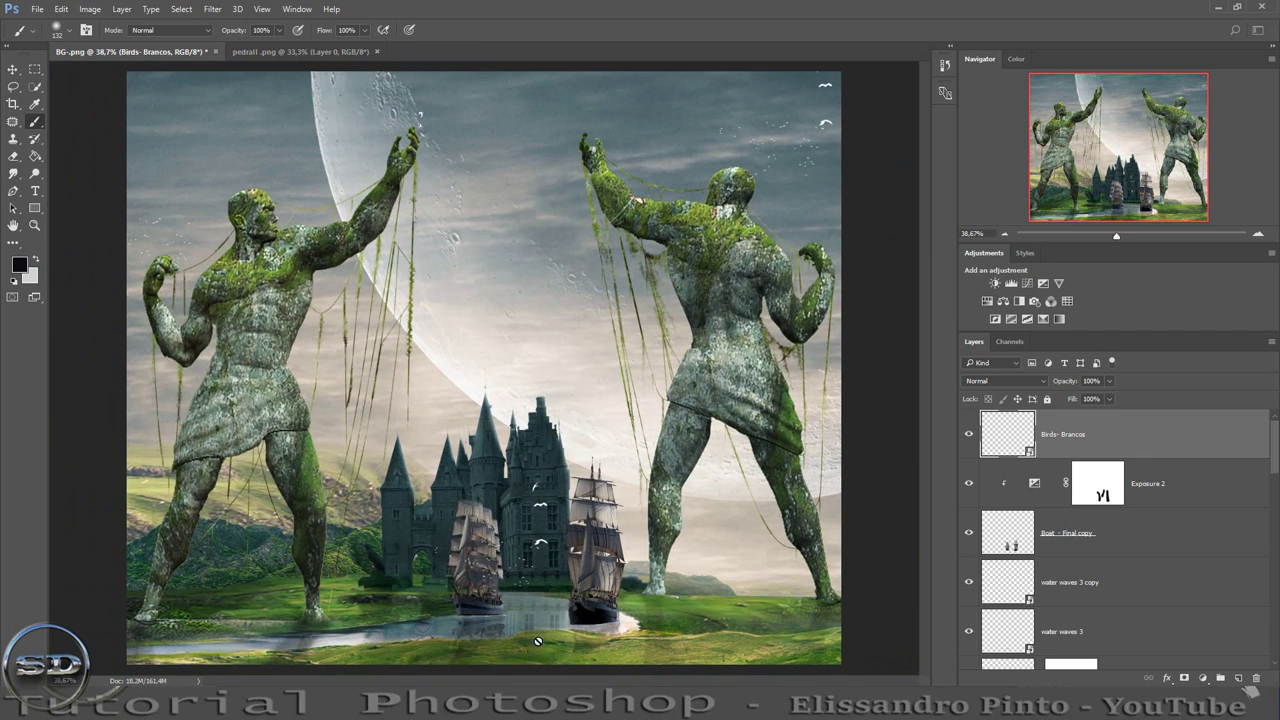
Place the BIRD-SD flock higher in the sky and commit it.
{"action": "left_click_drag", "start_coordinate": [763, 482], "coordinate": [428, 553]}
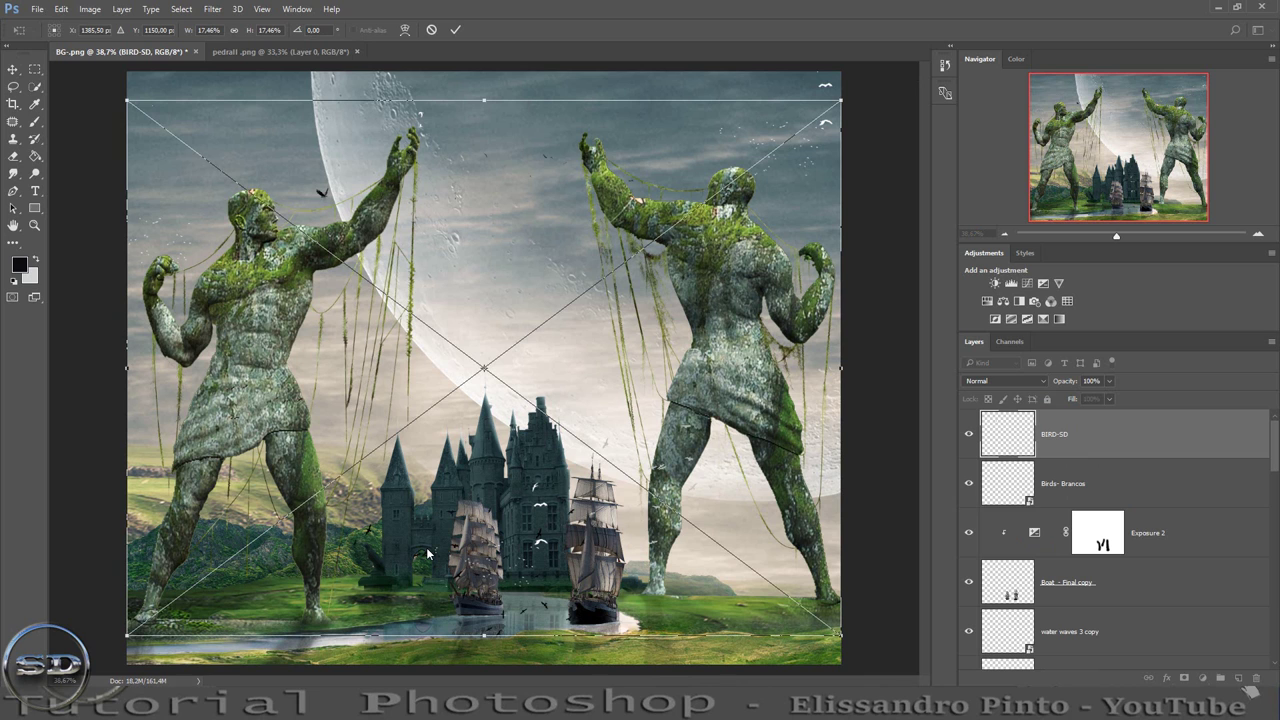
{"action": "mouse_move", "coordinate": [428, 553]}
{"action": "left_mouse_down"}
{"action": "mouse_move", "coordinate": [418, 407]}
{"action": "mouse_move", "coordinate": [390, 515]}
{"action": "mouse_move", "coordinate": [388, 316]}
{"action": "left_mouse_up"}
{"action": "left_click", "coordinate": [455, 29]}
{"action": "key", "text": "b"}
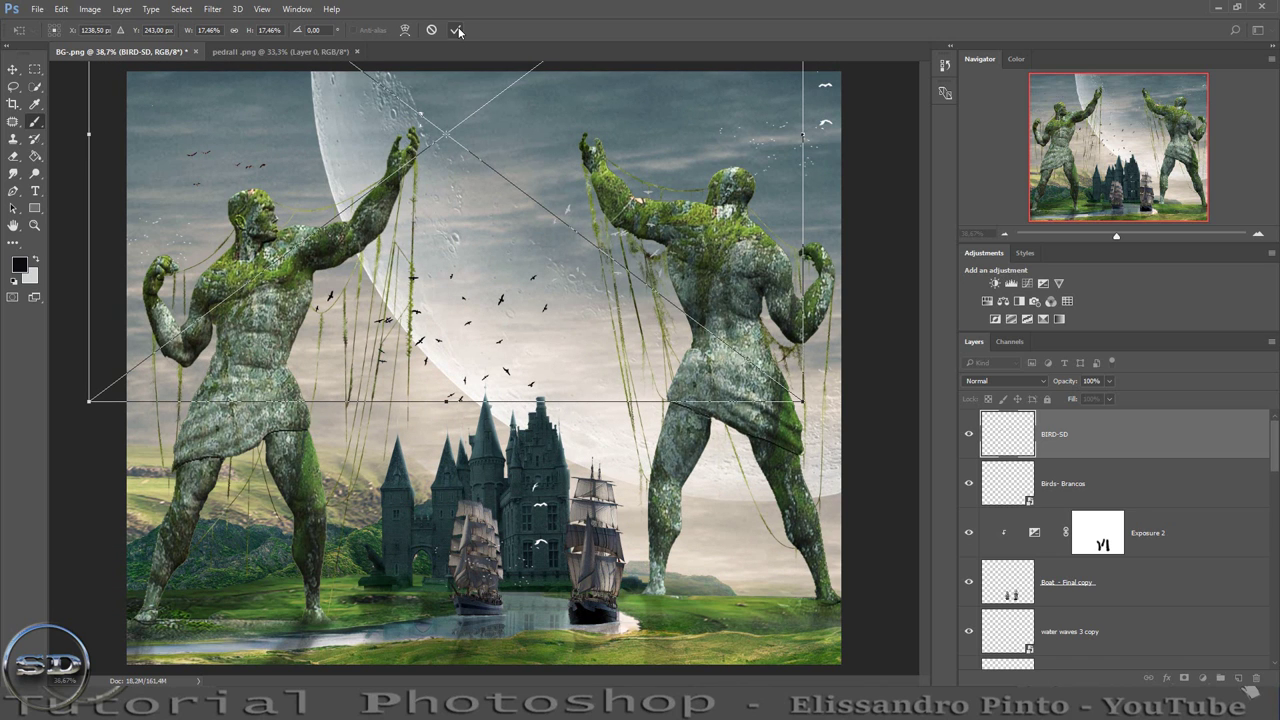
{"action": "left_click", "coordinate": [969, 436]}
{"action": "left_click", "coordinate": [969, 436]}
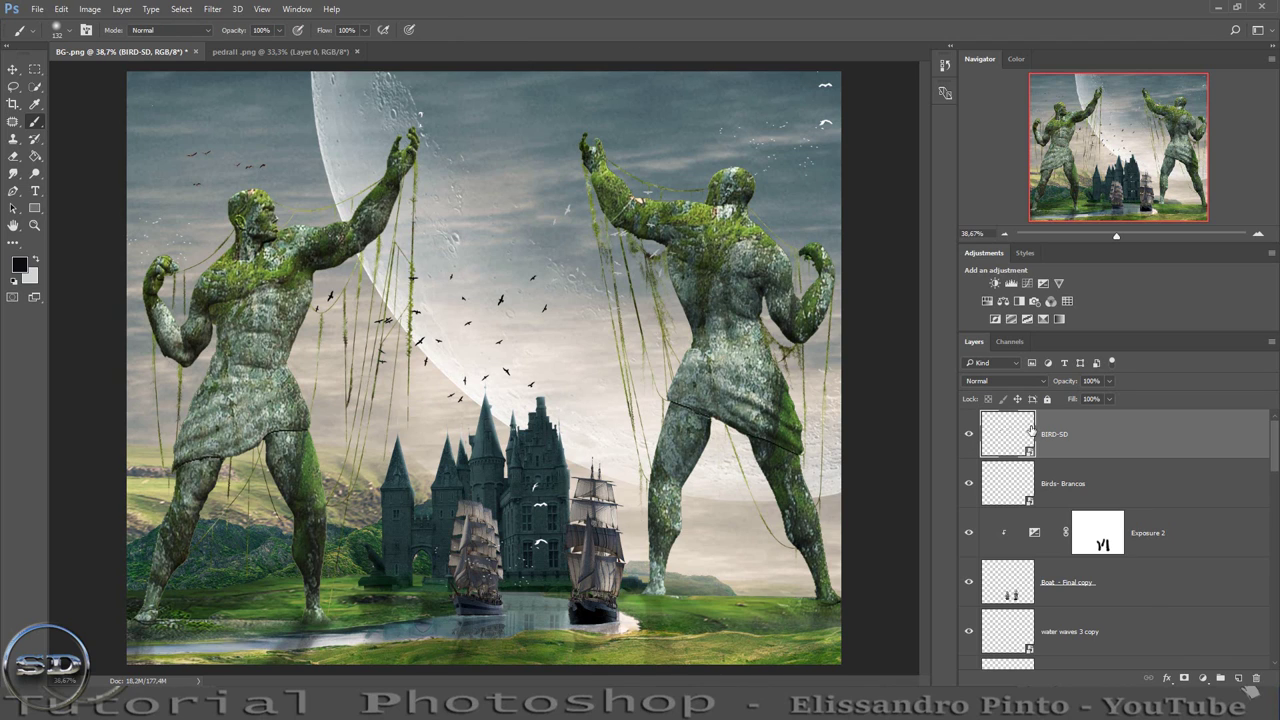
Mask BIRD-SD with a 541 px black brush, hiding the central birds and those near the castle.
{"action": "left_click", "coordinate": [1183, 679]}
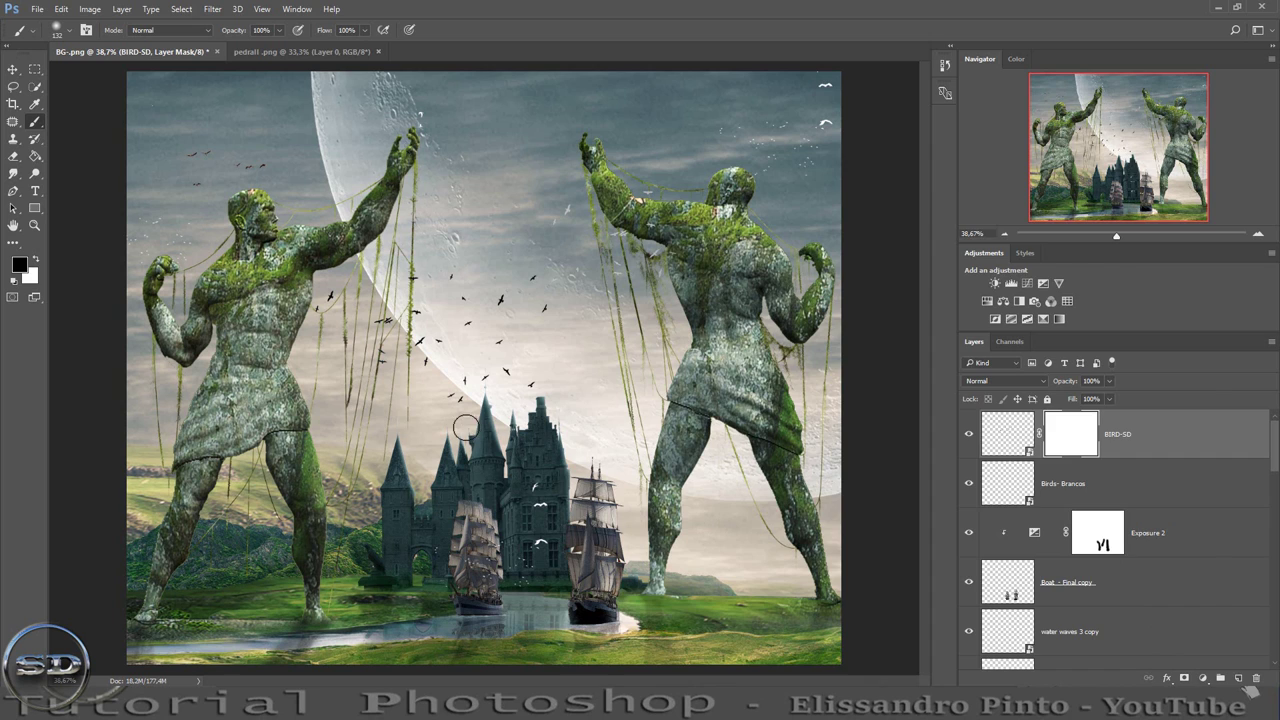
{"action": "right_click", "coordinate": [465, 428]}
{"action": "left_click", "coordinate": [335, 305]}
{"action": "left_click_drag", "start_coordinate": [335, 305], "coordinate": [389, 277]}
{"action": "right_click", "coordinate": [389, 277], "text": "alt"}
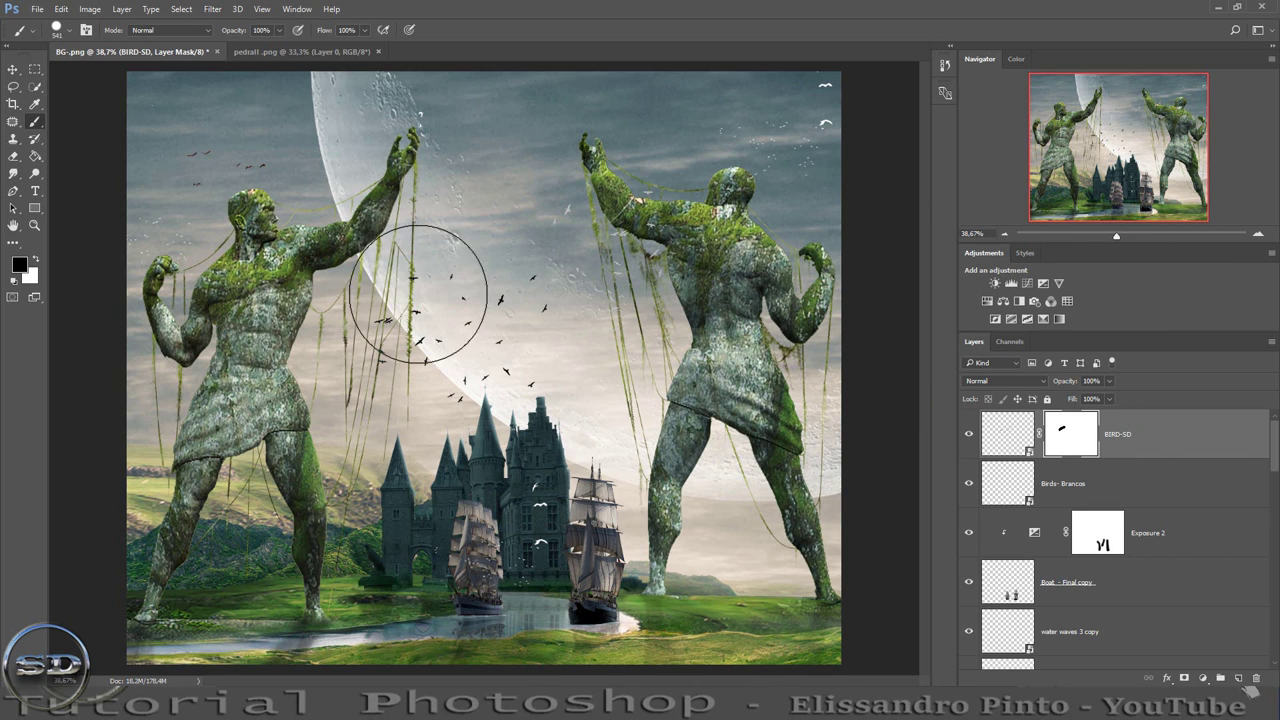
{"action": "left_click_drag", "start_coordinate": [486, 286], "coordinate": [497, 350]}
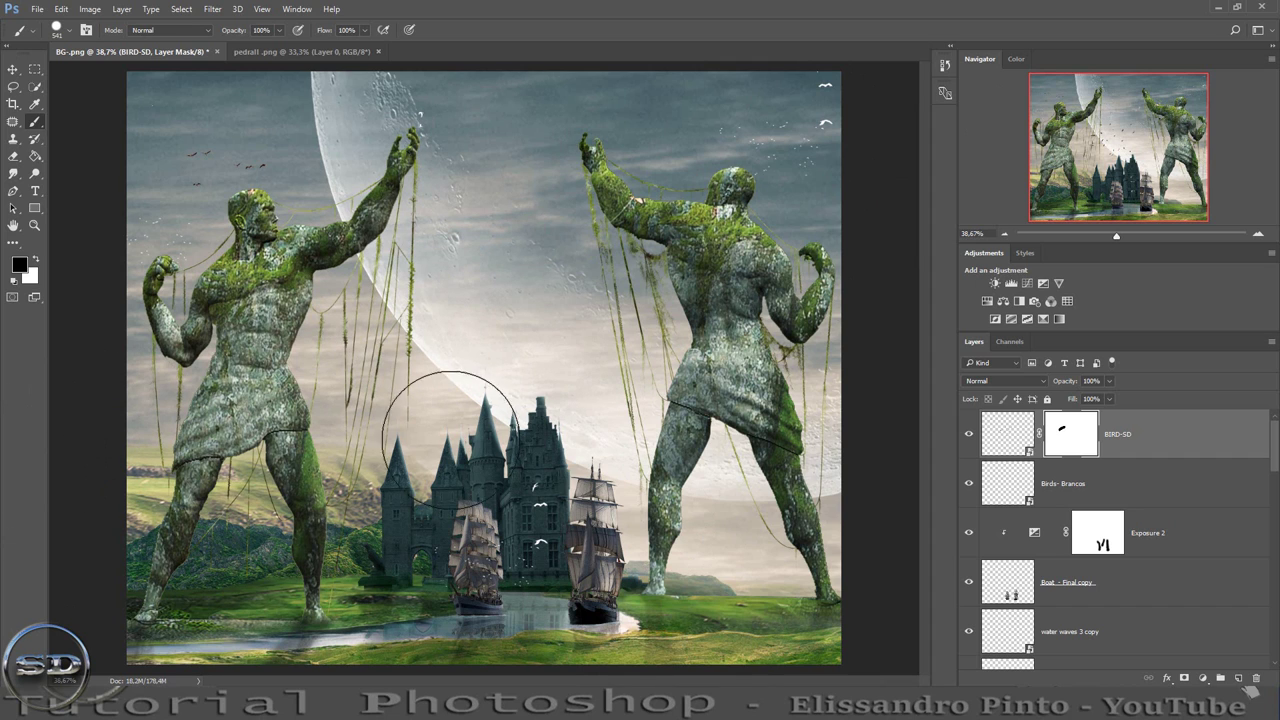
{"action": "left_click_drag", "start_coordinate": [428, 422], "coordinate": [465, 515]}
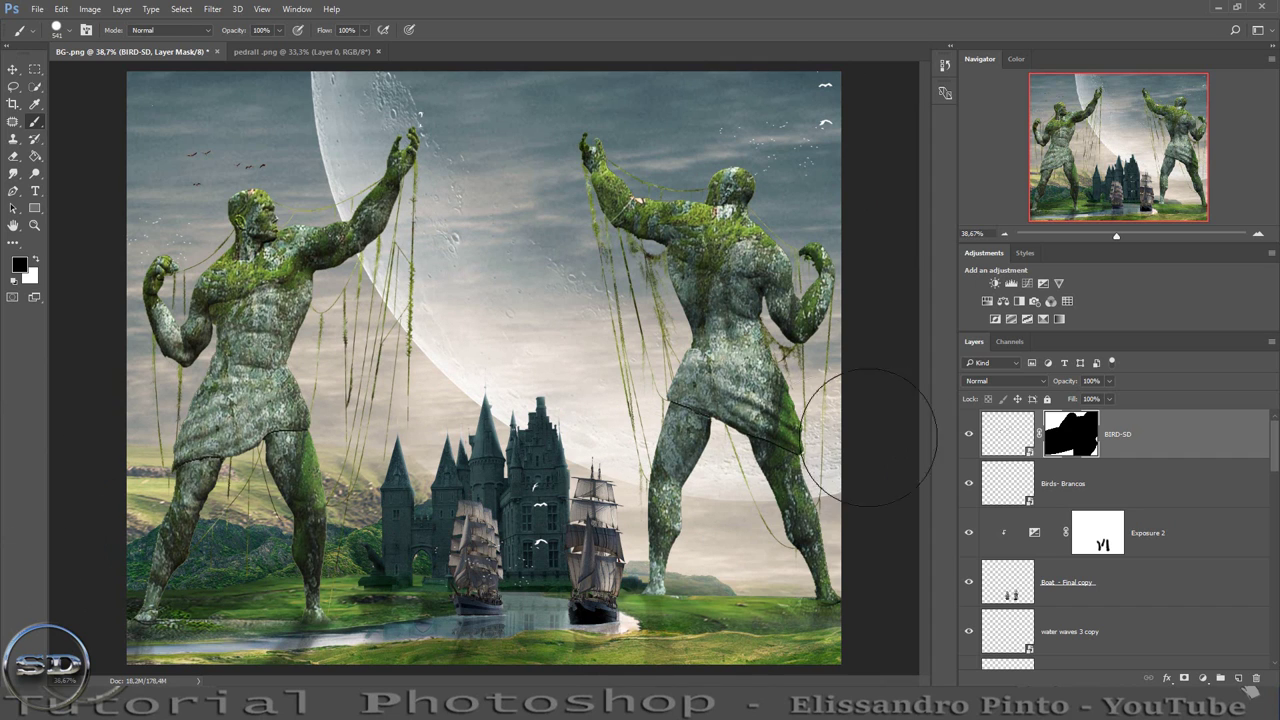
{"action": "left_click", "coordinate": [969, 436]}
Compare the boat shadow layers and fade Layer 3's shadow to 40% opacity.
{"action": "scroll", "coordinate": [1063, 568], "scroll_direction": "down", "scroll_amount": 2}
{"action": "scroll", "coordinate": [1056, 569], "scroll_direction": "down", "scroll_amount": 2}
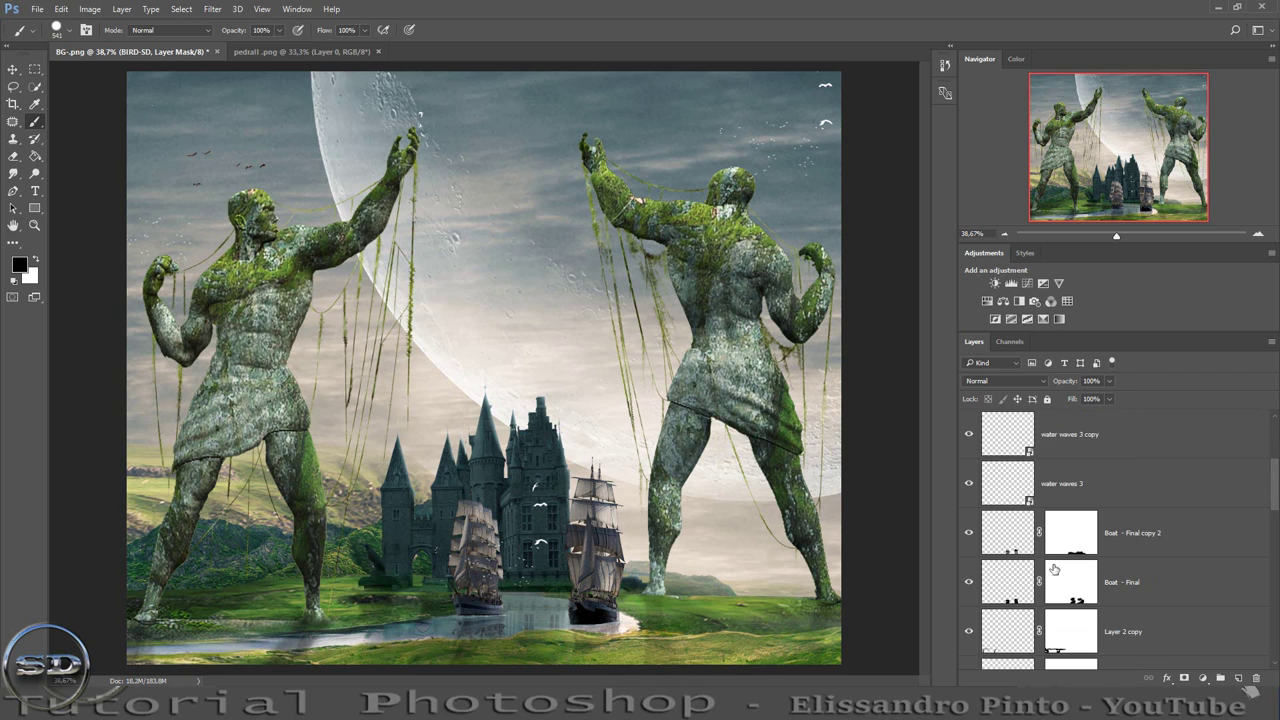
{"action": "left_click", "coordinate": [969, 584]}
{"action": "scroll", "coordinate": [974, 537], "scroll_direction": "down", "scroll_amount": 2}
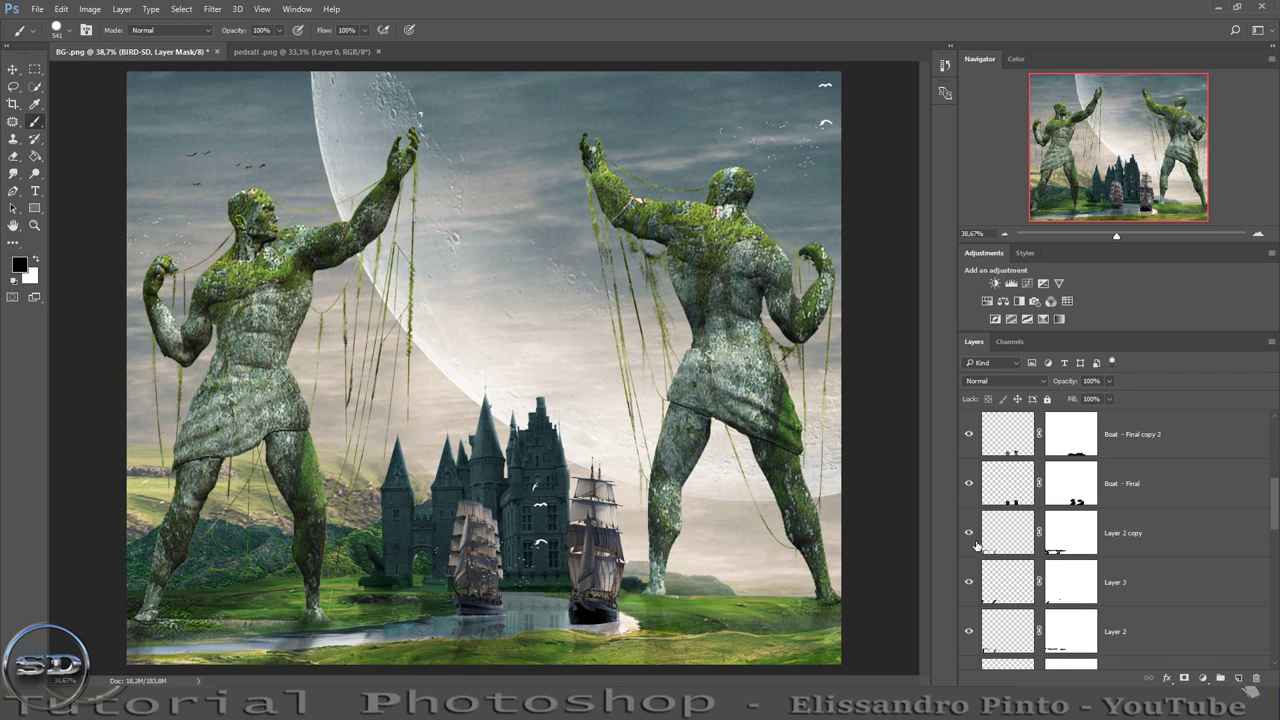
{"action": "scroll", "coordinate": [976, 542], "scroll_direction": "down", "scroll_amount": 1}
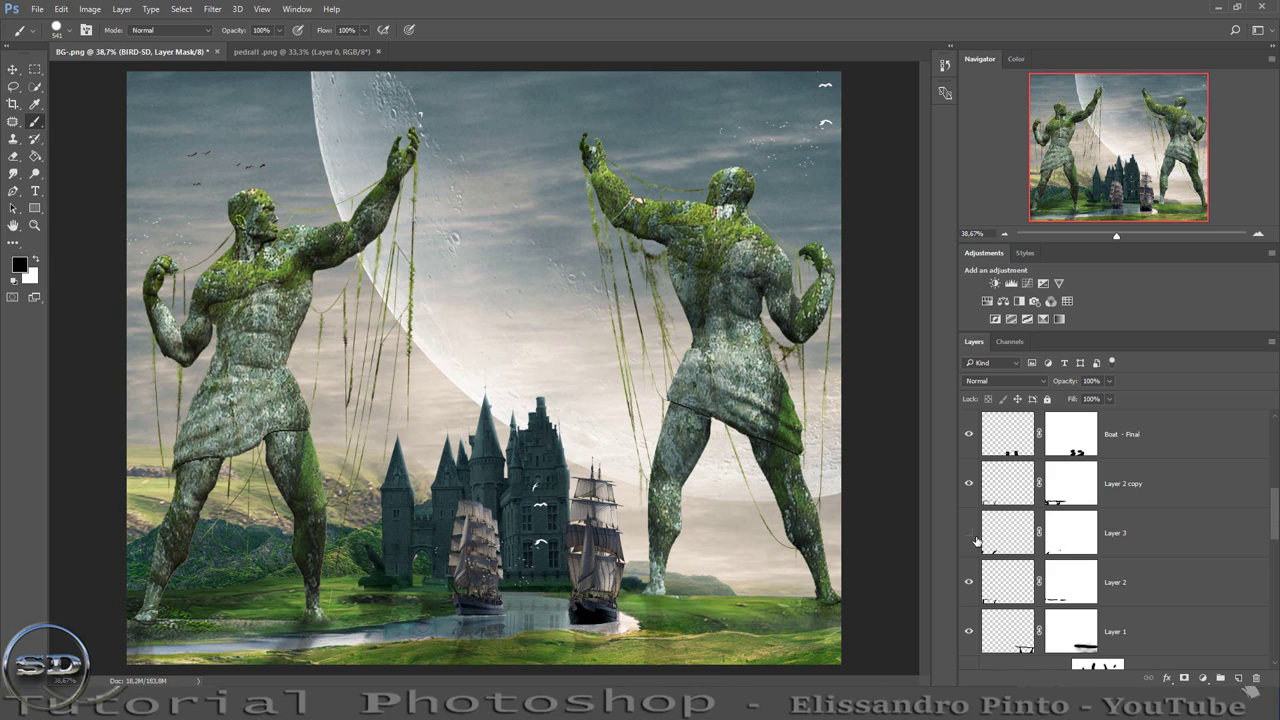
{"action": "left_click", "coordinate": [975, 539]}
{"action": "left_click", "coordinate": [969, 533]}
{"action": "left_click", "coordinate": [969, 533]}
{"action": "left_click", "coordinate": [1000, 541]}
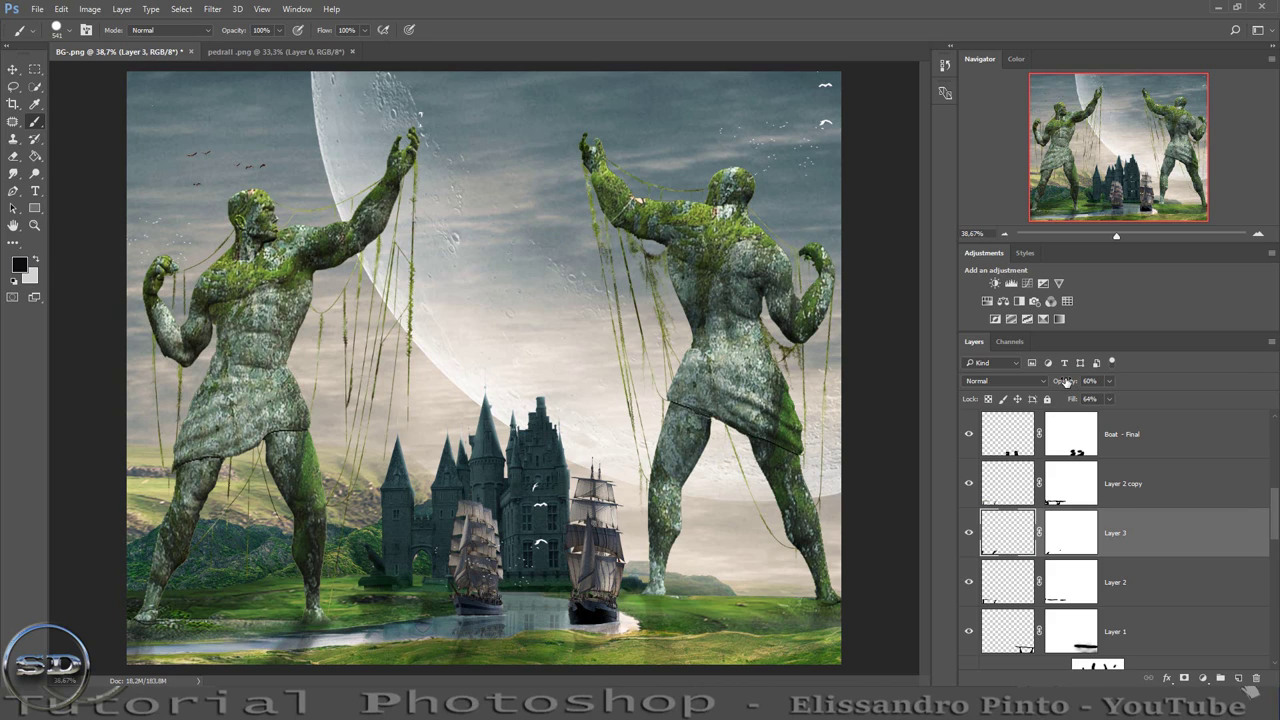
{"action": "left_click_drag", "start_coordinate": [1066, 382], "coordinate": [1052, 386]}
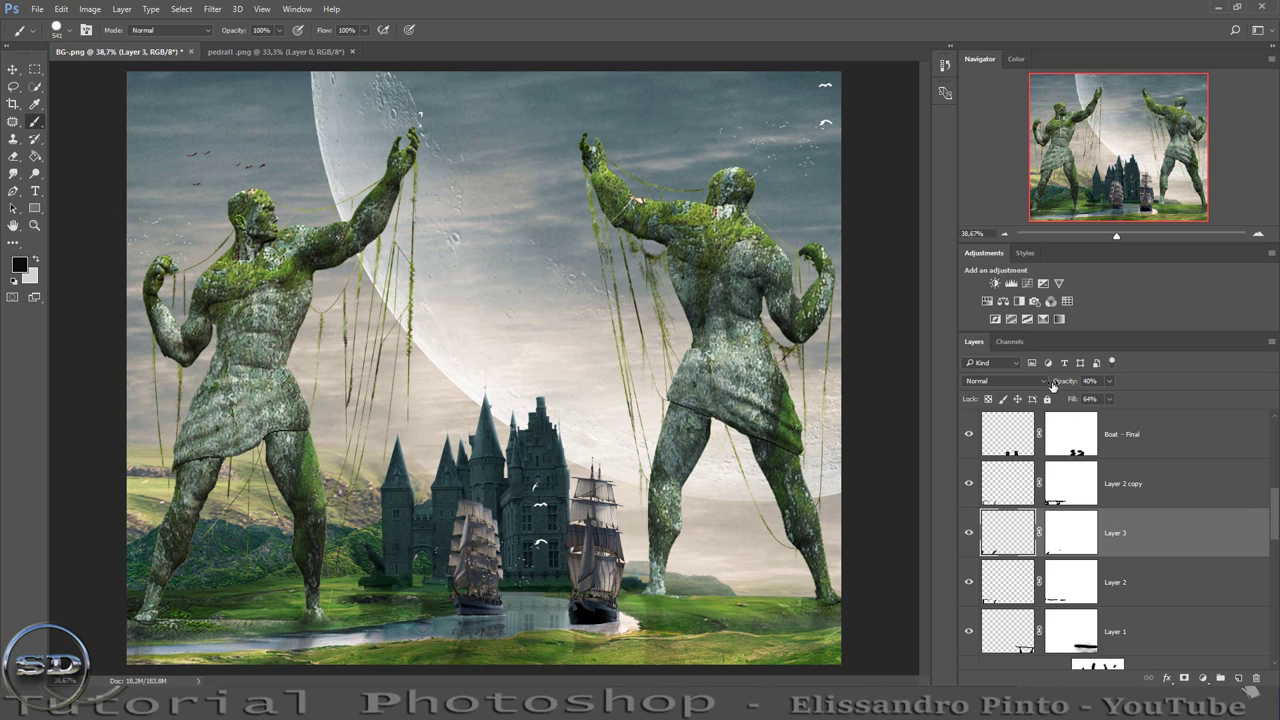
Paint Layer 1's mask with a soft round brush to remove its shadow over the grass.
{"action": "left_click", "coordinate": [969, 584]}
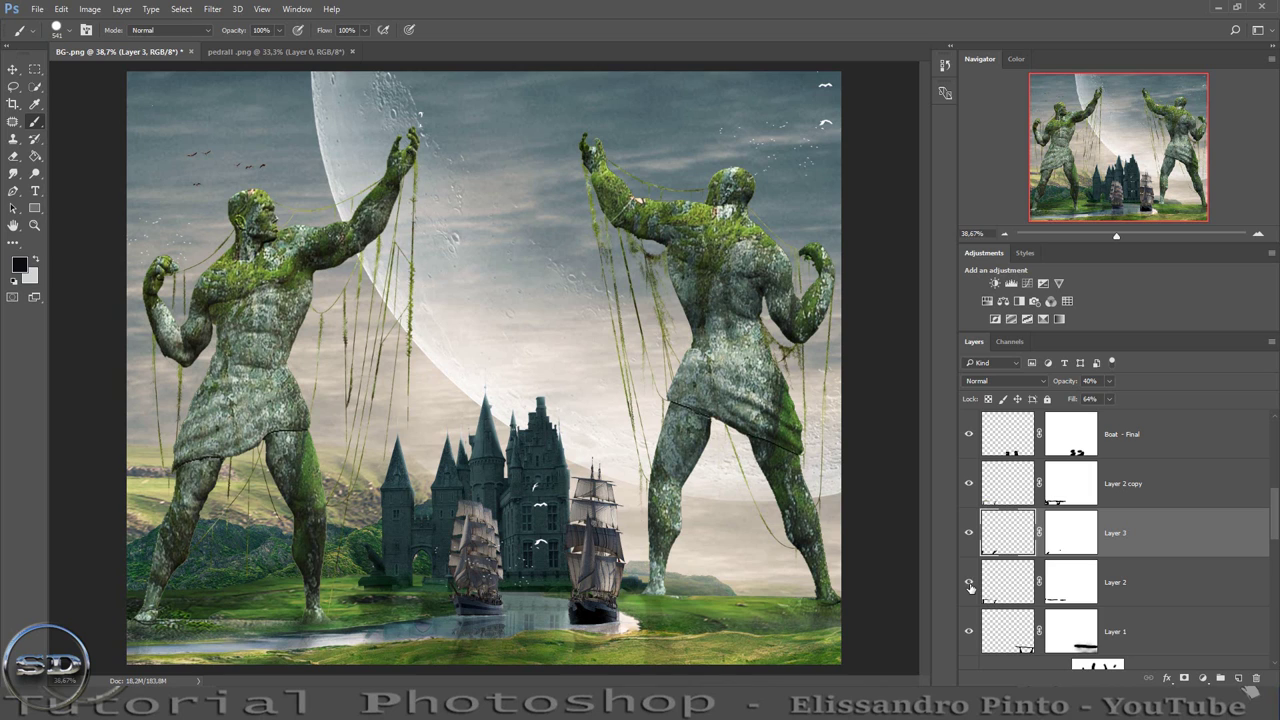
{"action": "scroll", "coordinate": [969, 587], "scroll_direction": "down", "scroll_amount": 1}
{"action": "left_click", "coordinate": [969, 584]}
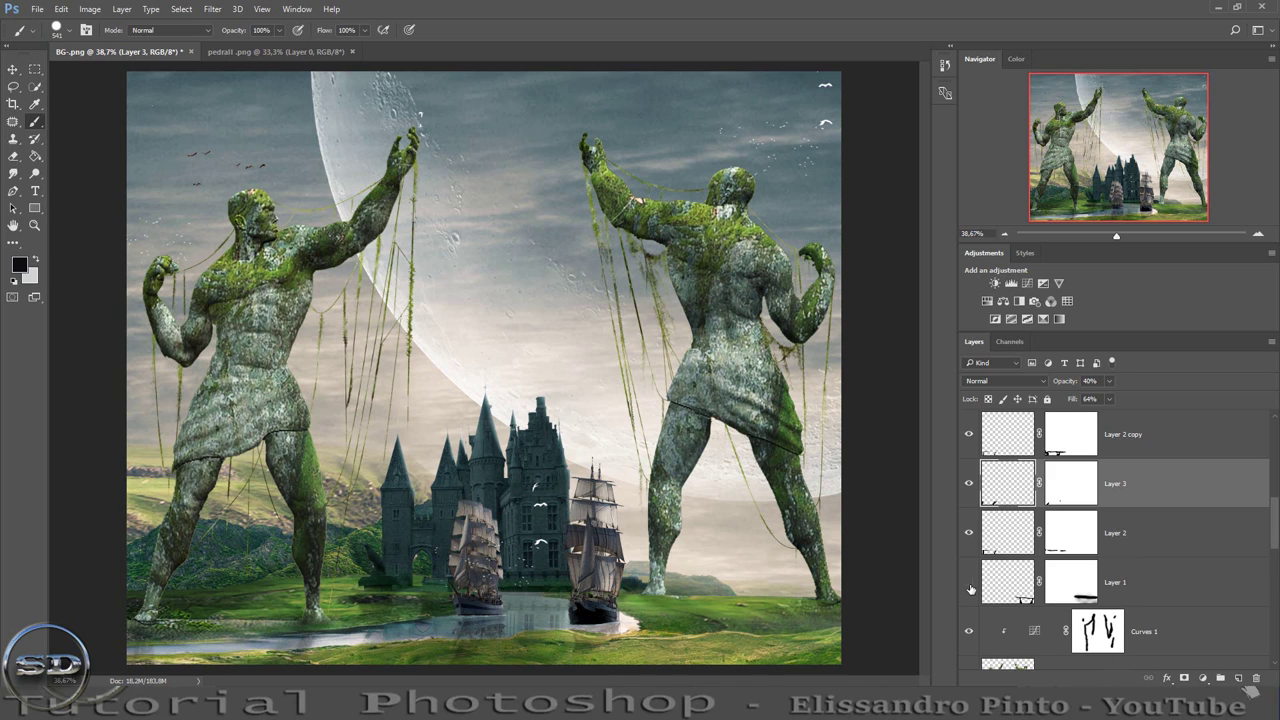
{"action": "left_click", "coordinate": [969, 584]}
{"action": "left_click", "coordinate": [1068, 588]}
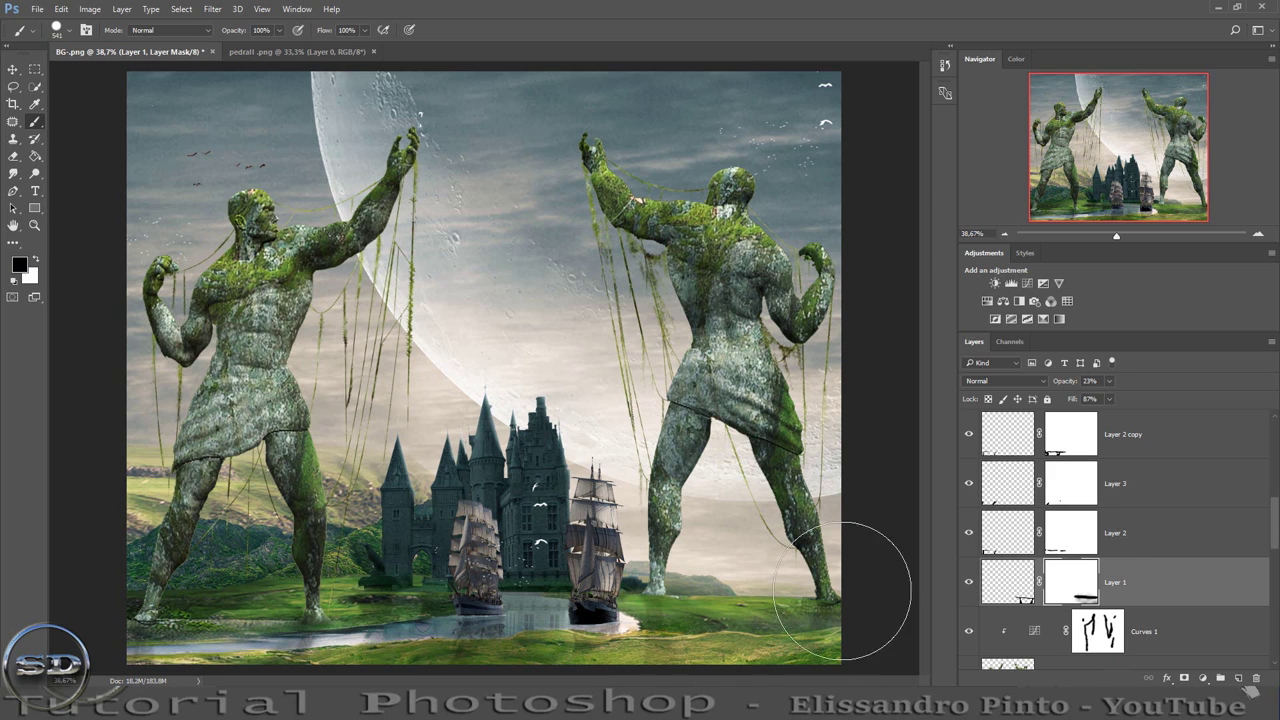
{"action": "right_click", "coordinate": [755, 595]}
{"action": "double_click", "coordinate": [565, 216]}
{"action": "mouse_move", "coordinate": [730, 632]}
{"action": "left_mouse_down"}
{"action": "mouse_move", "coordinate": [704, 663]}
{"action": "mouse_move", "coordinate": [785, 690]}
{"action": "left_mouse_up"}
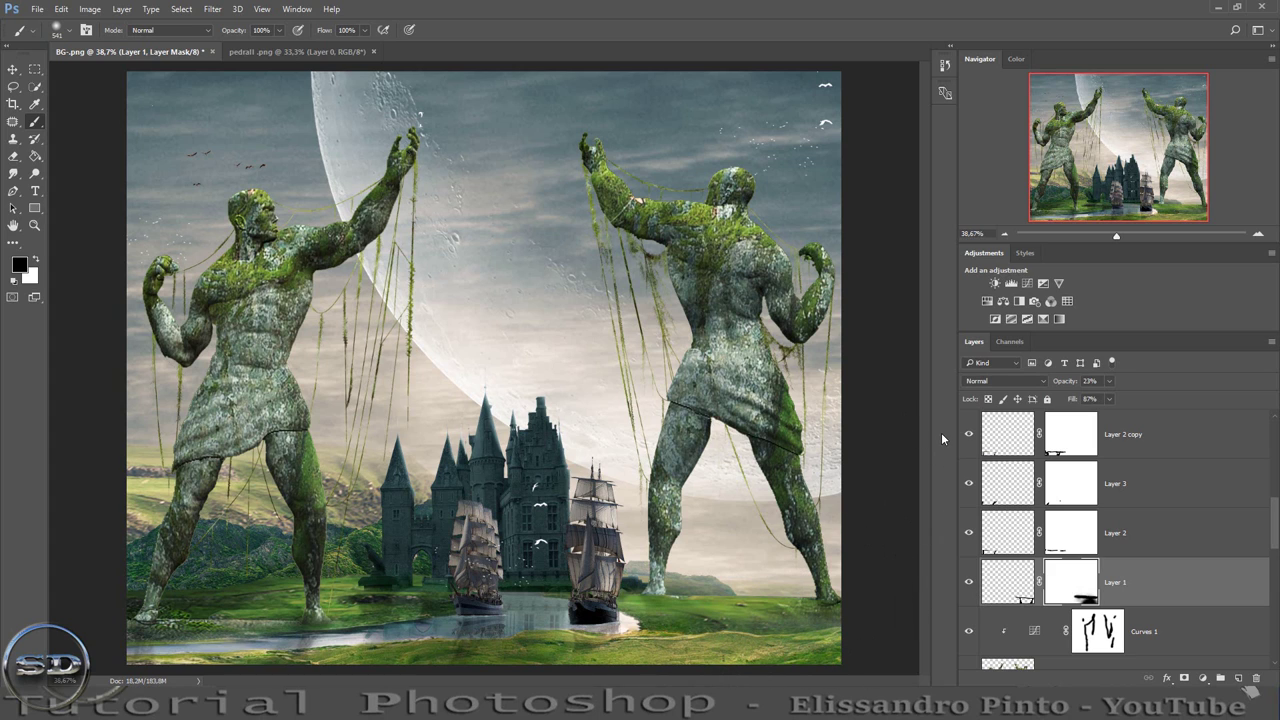
{"action": "scroll", "coordinate": [1156, 490], "scroll_direction": "up", "scroll_amount": 5}
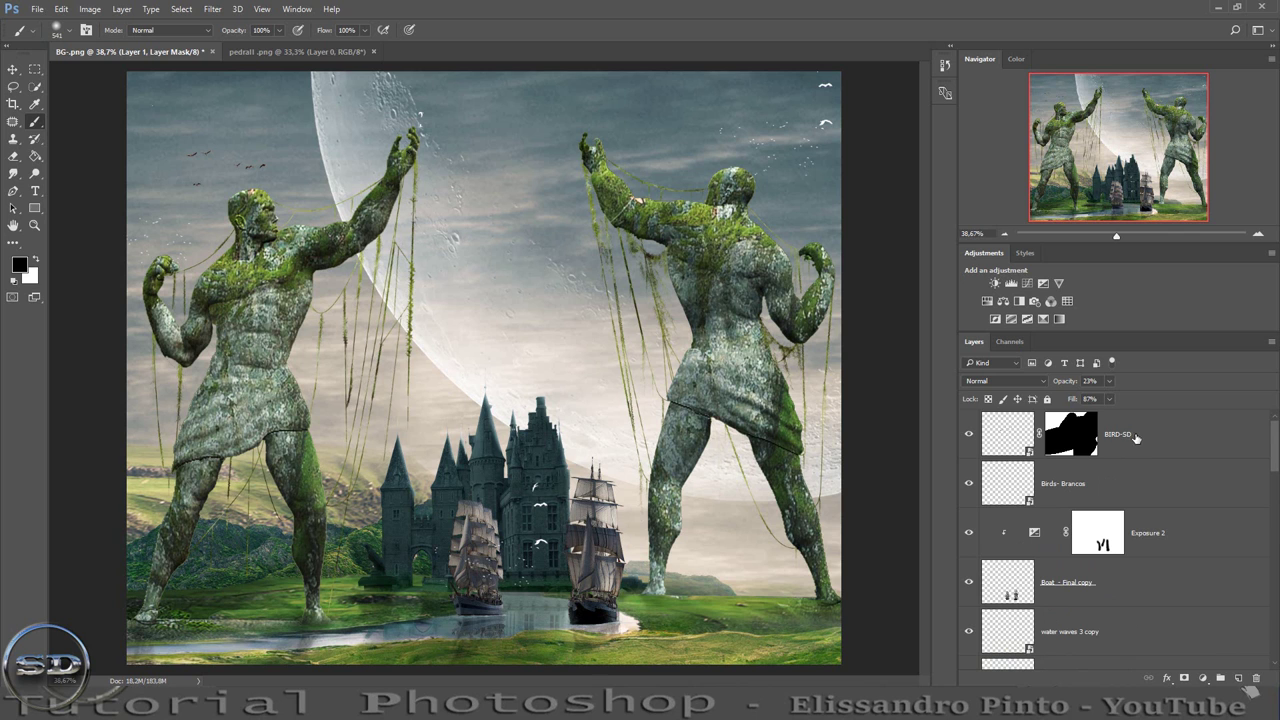
Zoom in on the castle and ships, then select the pedrall I statues layer.
{"action": "left_click", "coordinate": [1136, 438]}
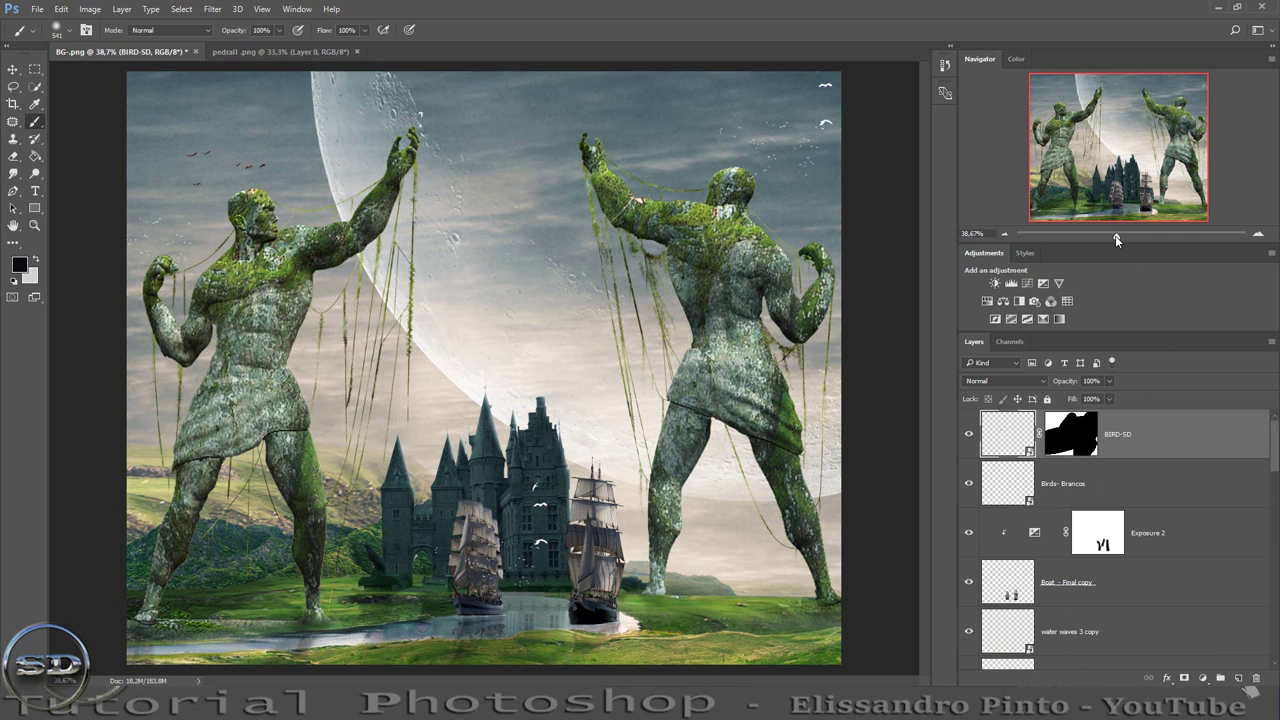
{"action": "left_click_drag", "start_coordinate": [1117, 239], "coordinate": [1122, 239]}
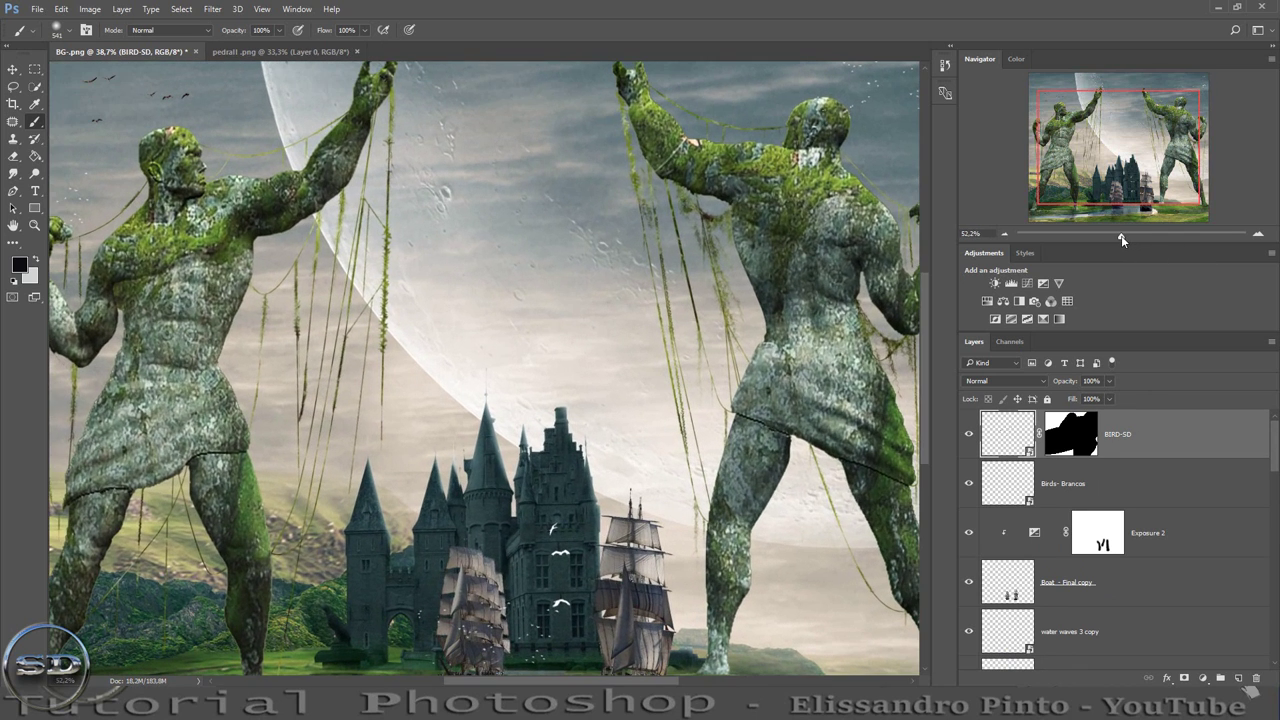
{"action": "left_click_drag", "start_coordinate": [1090, 190], "coordinate": [1079, 203]}
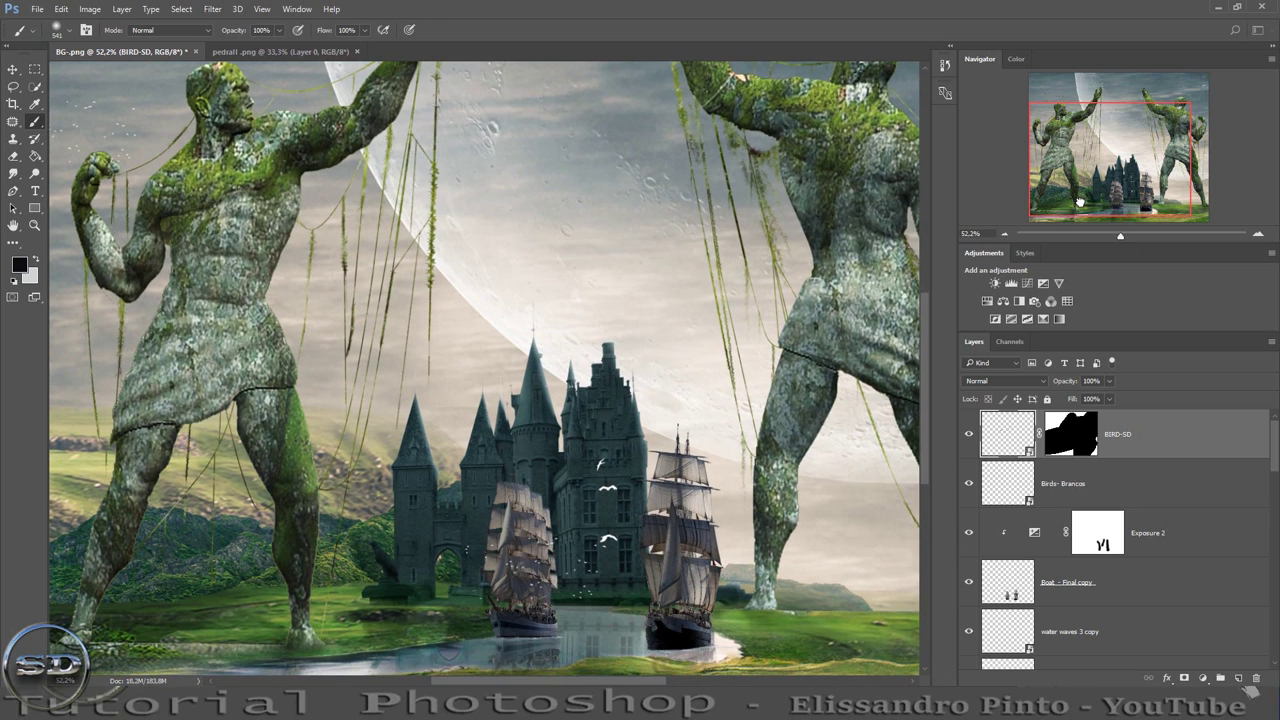
{"action": "scroll", "coordinate": [1125, 553], "scroll_direction": "down", "scroll_amount": 2}
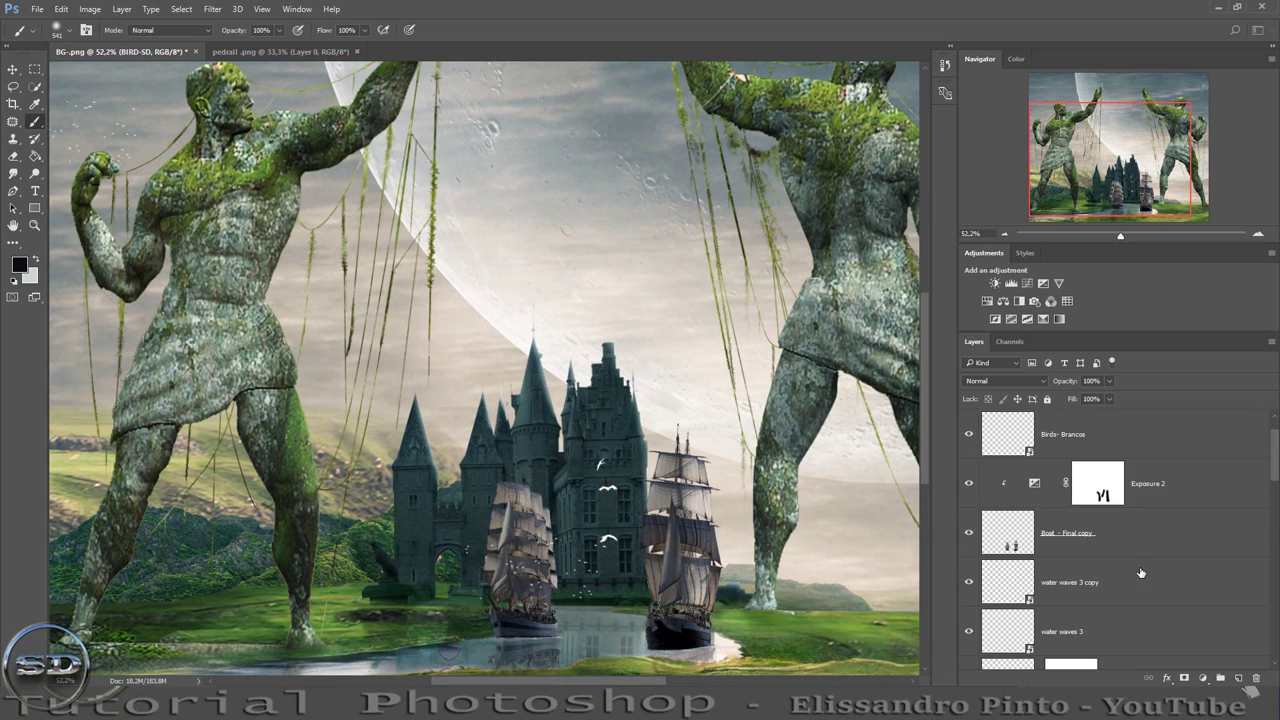
{"action": "scroll", "coordinate": [1130, 560], "scroll_direction": "down", "scroll_amount": 2}
{"action": "scroll", "coordinate": [1137, 571], "scroll_direction": "down", "scroll_amount": 2}
{"action": "scroll", "coordinate": [1141, 573], "scroll_direction": "down", "scroll_amount": 2}
{"action": "scroll", "coordinate": [1141, 573], "scroll_direction": "down", "scroll_amount": 1}
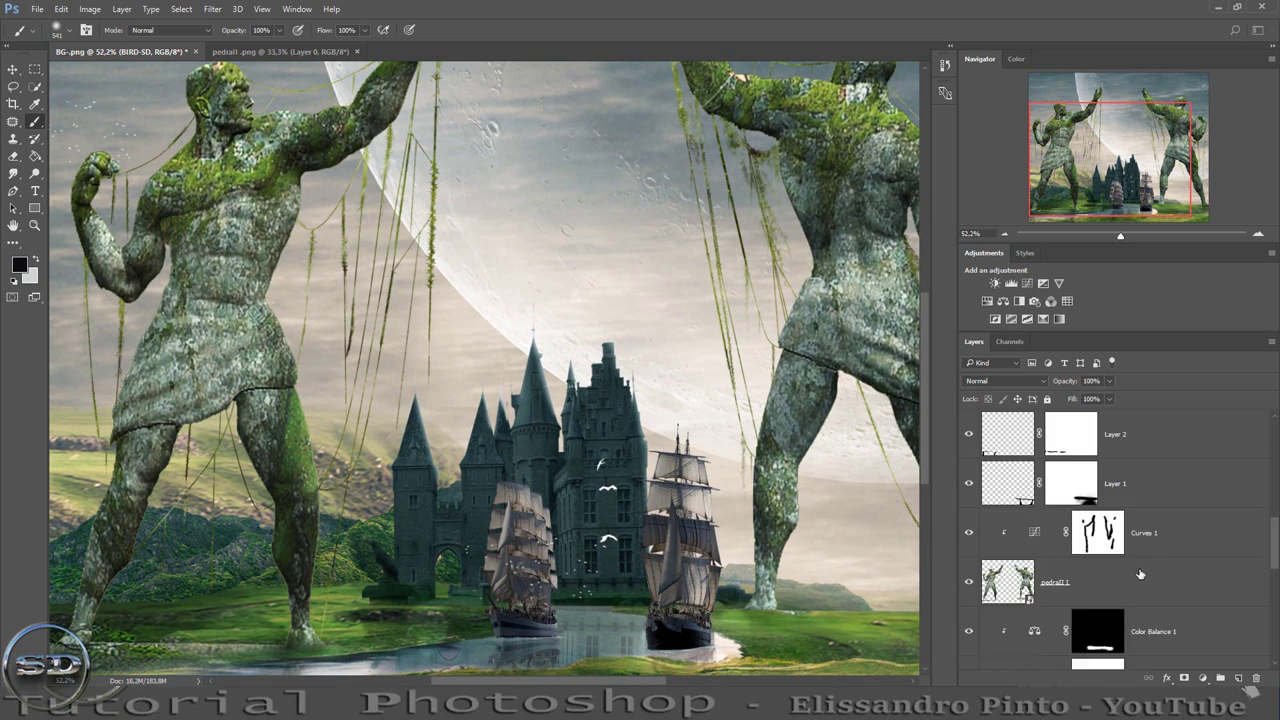
{"action": "left_click", "coordinate": [1072, 593]}
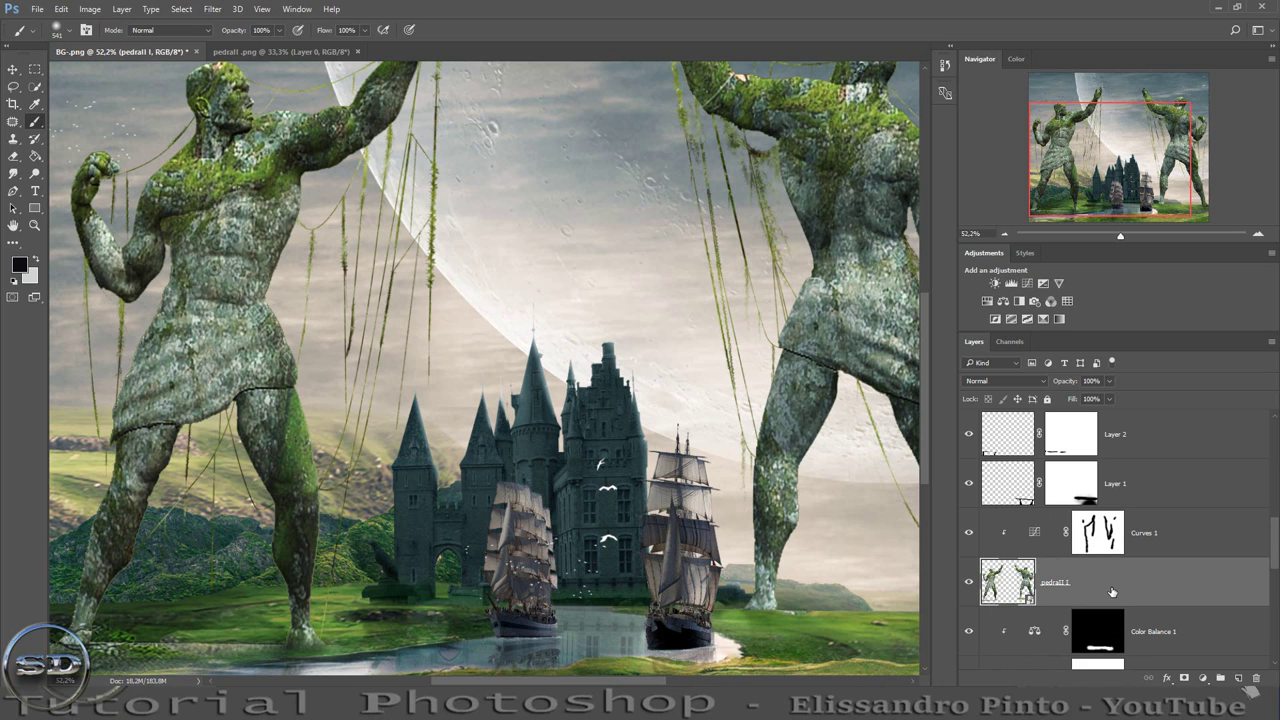
Add an Inner Shadow layer style to pedrall I.
{"action": "double_click", "coordinate": [1111, 592]}
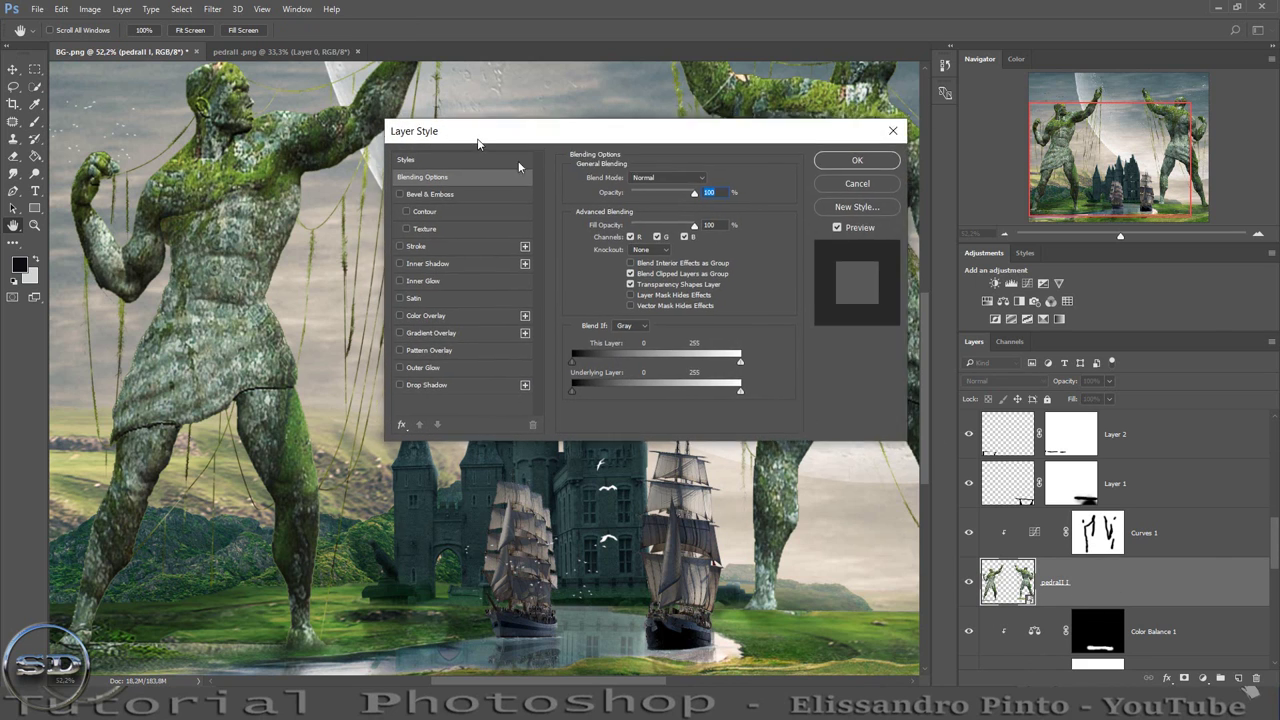
{"action": "left_click_drag", "start_coordinate": [478, 144], "coordinate": [778, 289]}
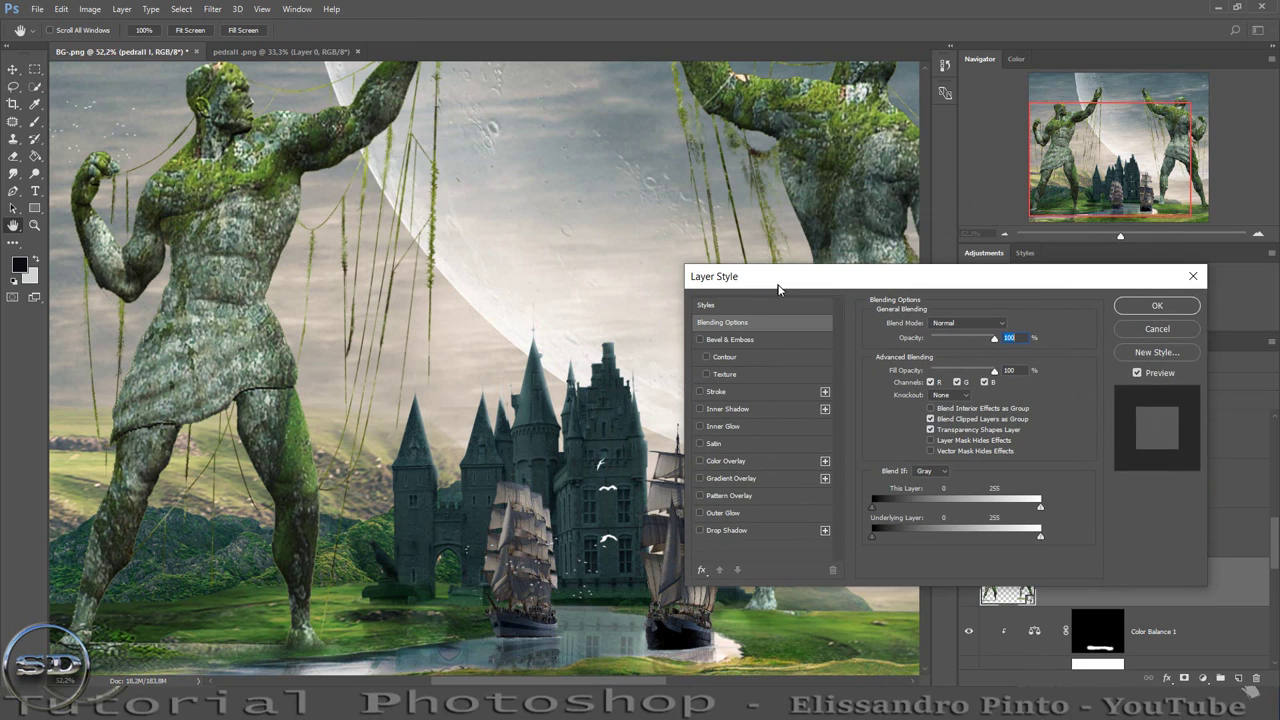
{"action": "left_click", "coordinate": [700, 409]}
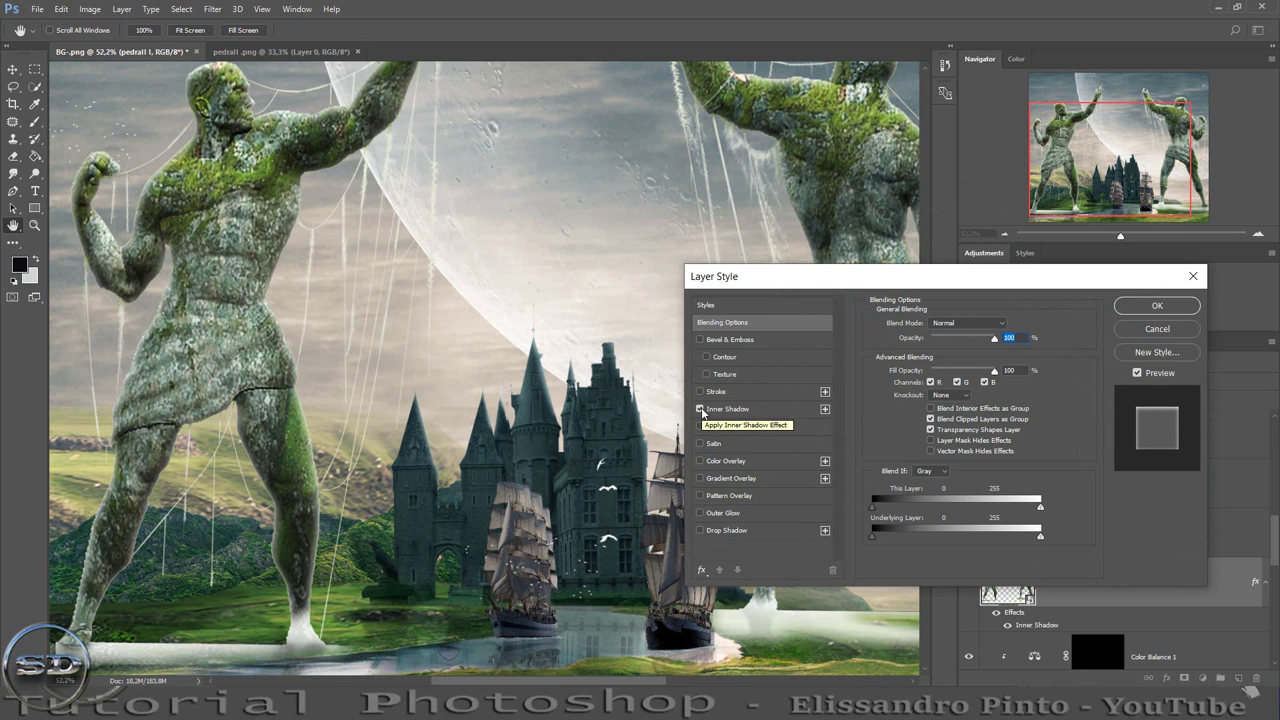
{"action": "mouse_move", "coordinate": [777, 280]}
{"action": "left_mouse_down"}
{"action": "mouse_move", "coordinate": [861, 447]}
{"action": "mouse_move", "coordinate": [768, 325]}
{"action": "left_mouse_up"}
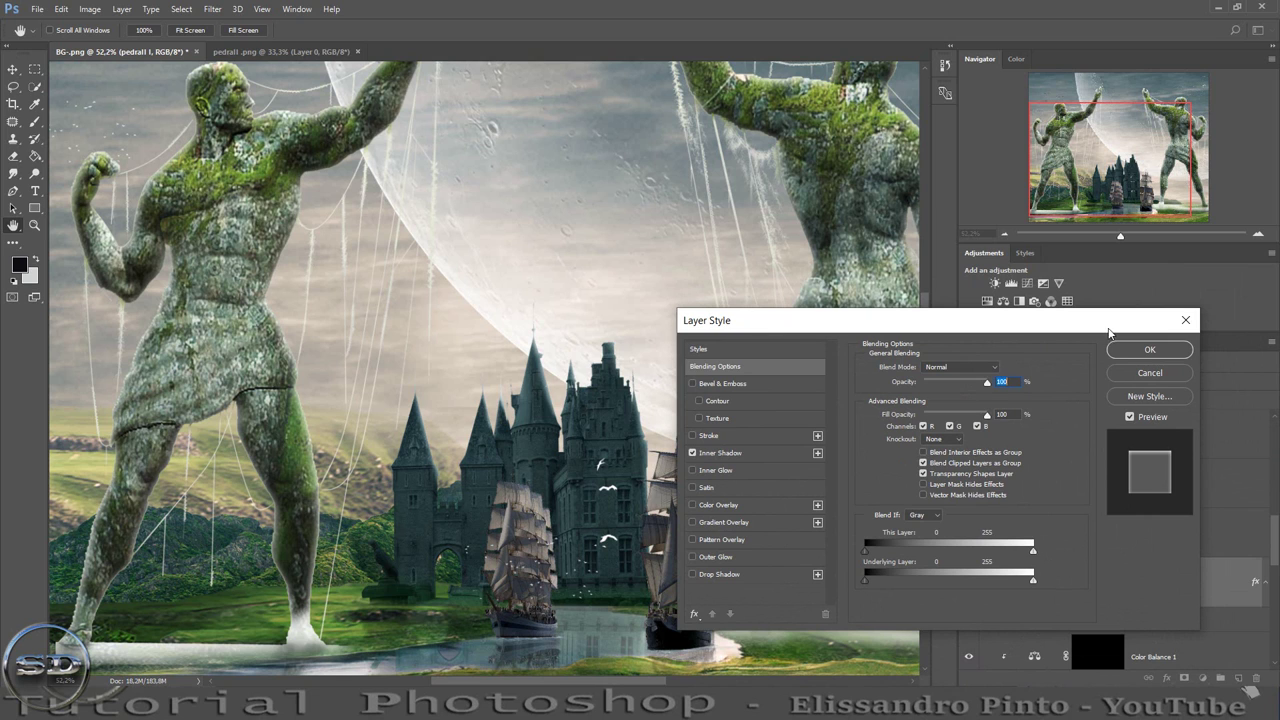
{"action": "left_click", "coordinate": [1126, 352]}
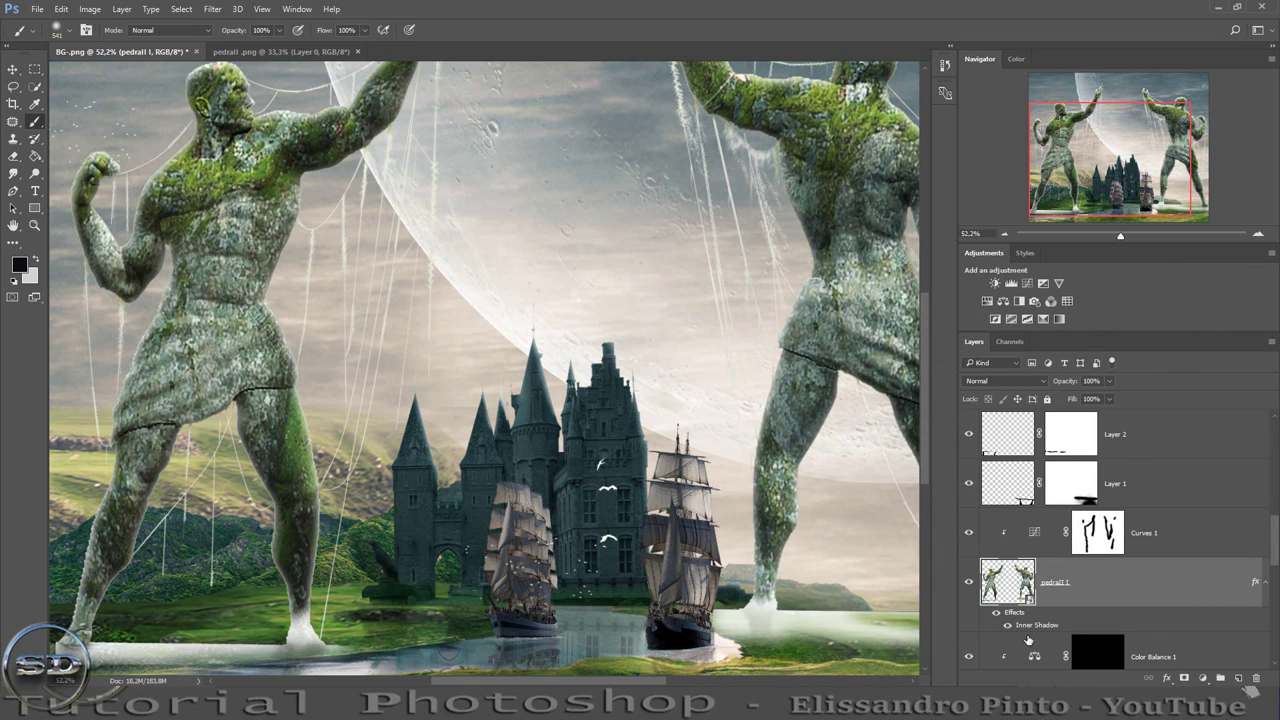
Turn pedrall I's Inner Shadow into its own layer with a black-filled mask.
{"action": "right_click", "coordinate": [1026, 626]}
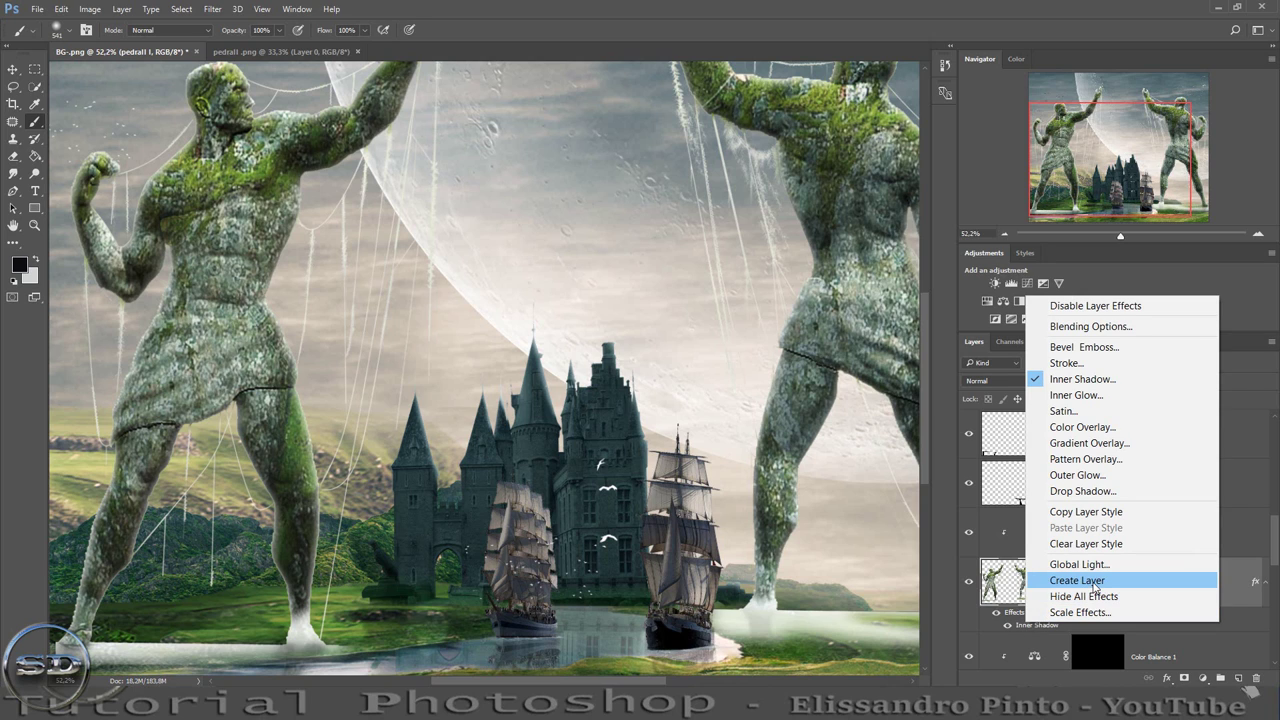
{"action": "left_click", "coordinate": [1093, 580]}
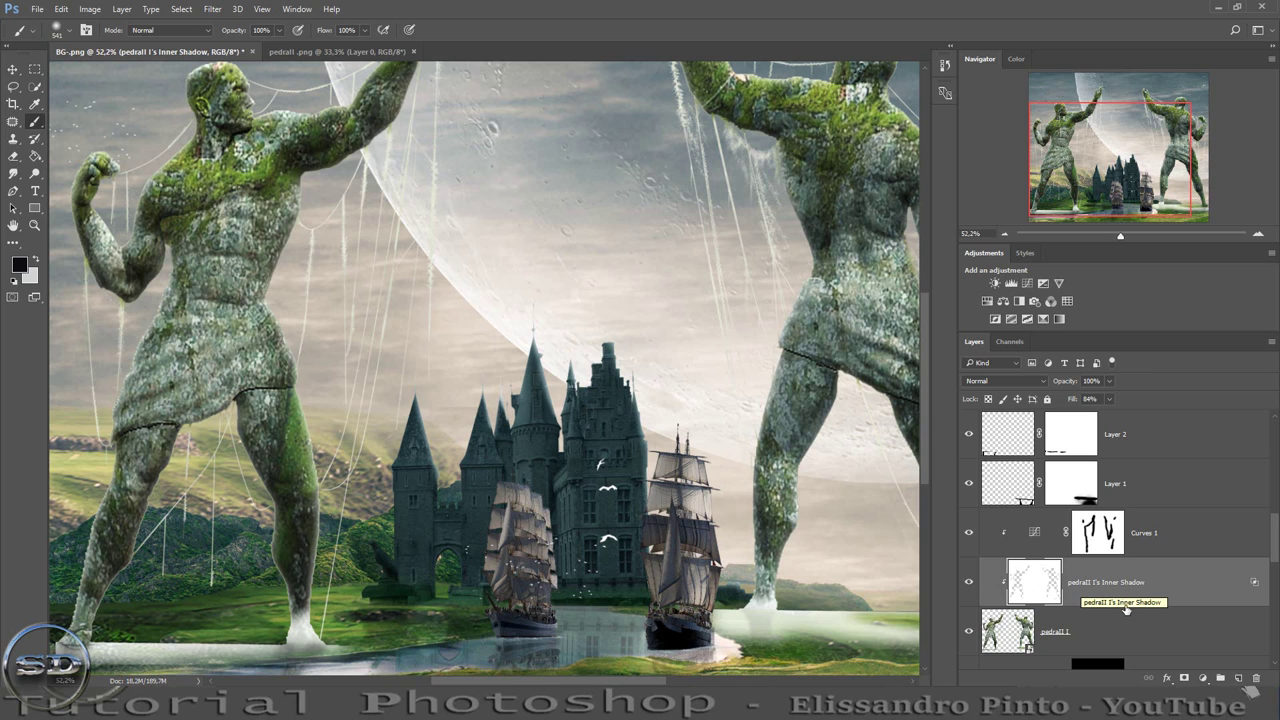
{"action": "left_click", "coordinate": [1184, 679]}
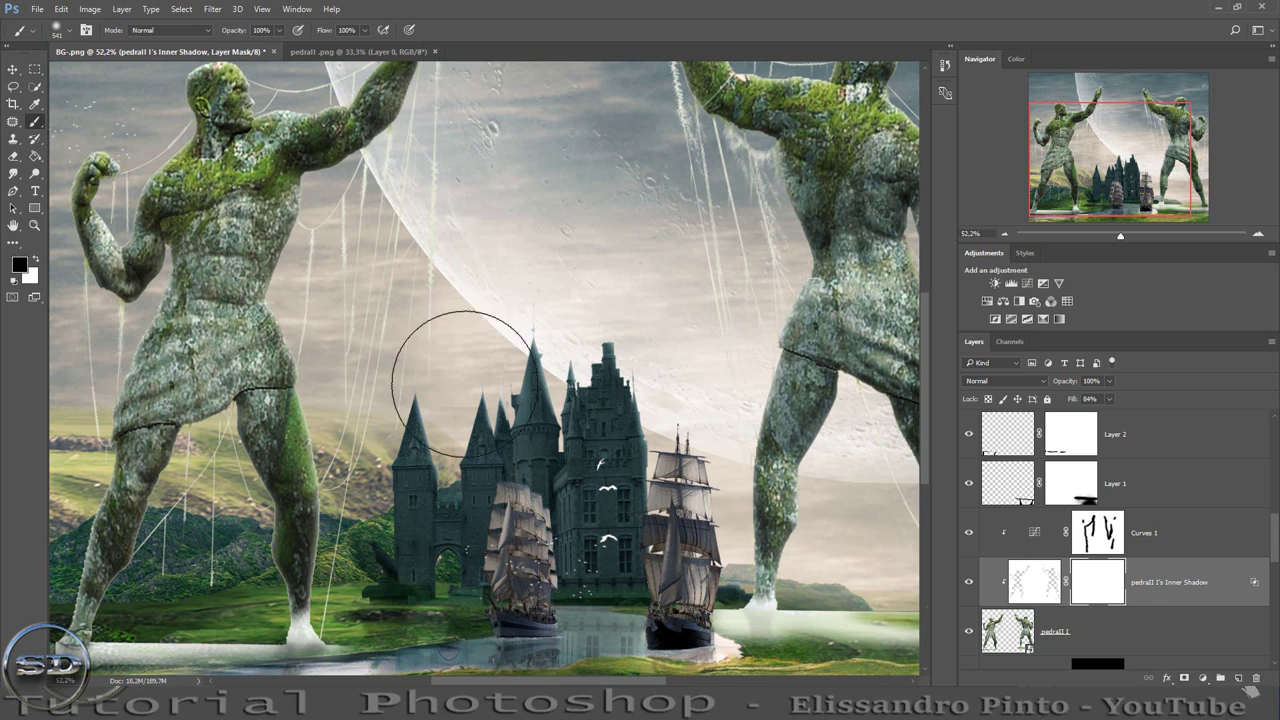
{"action": "left_click", "coordinate": [35, 156]}
{"action": "left_click", "coordinate": [275, 263]}
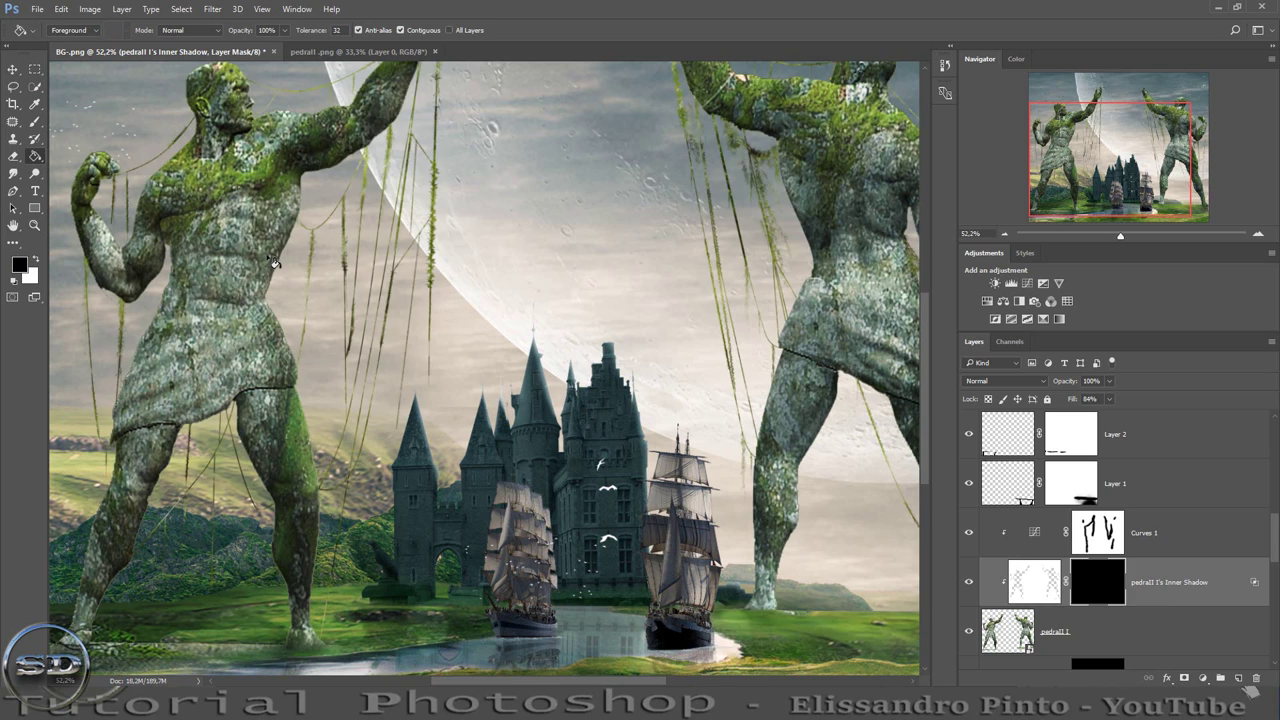
Paint white with a 169 px brush to reveal the shadow along the shoulder and thigh vines.
{"action": "left_click_drag", "start_coordinate": [1130, 160], "coordinate": [1120, 133]}
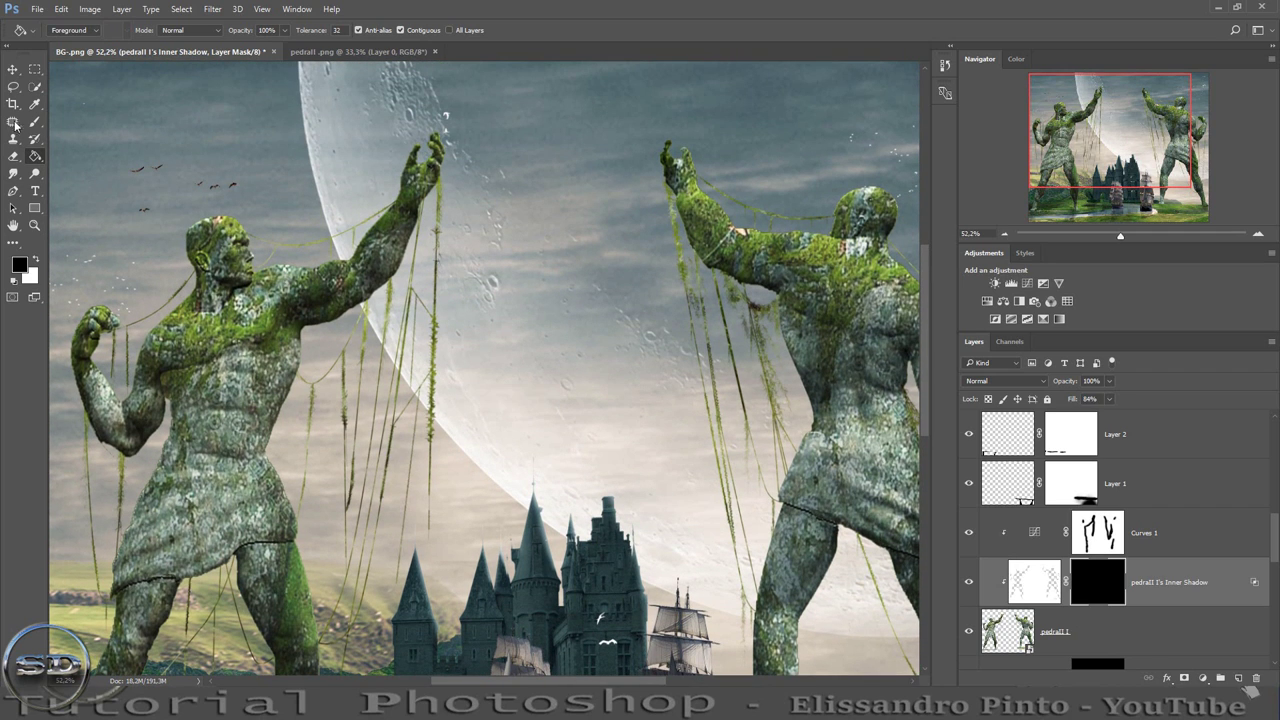
{"action": "left_click", "coordinate": [35, 121]}
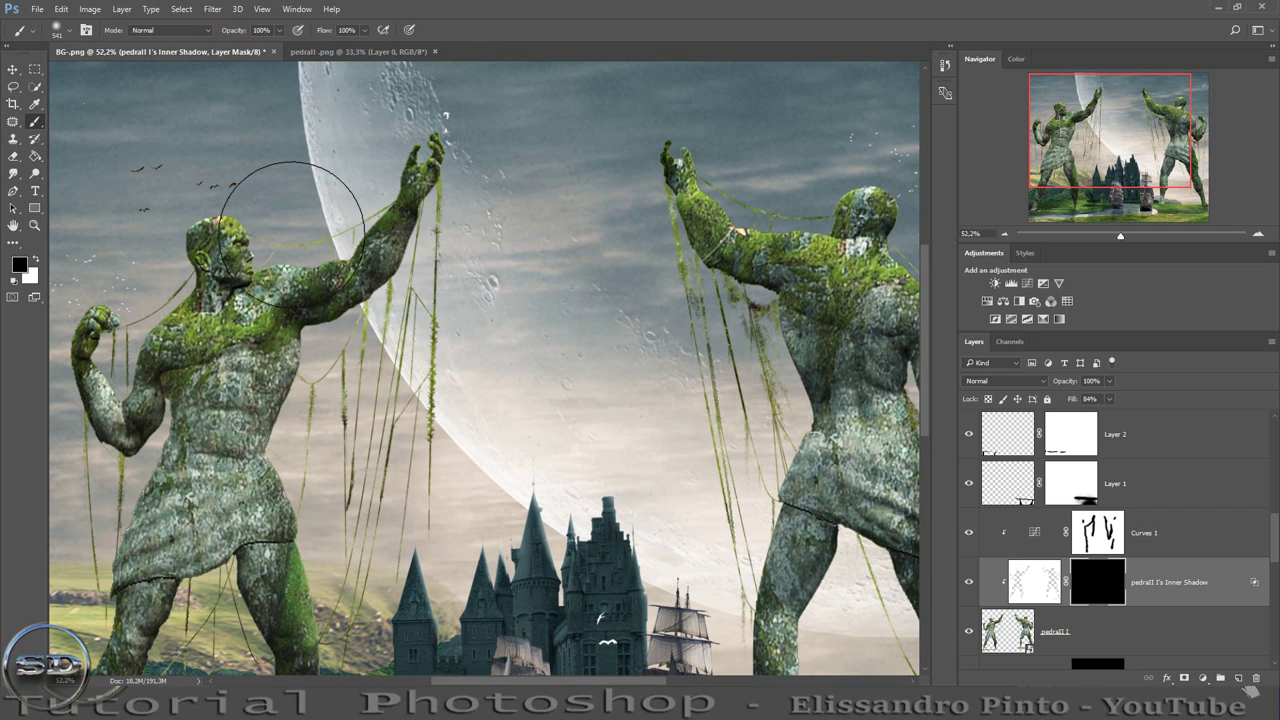
{"action": "left_click_drag", "start_coordinate": [290, 233], "coordinate": [290, 255]}
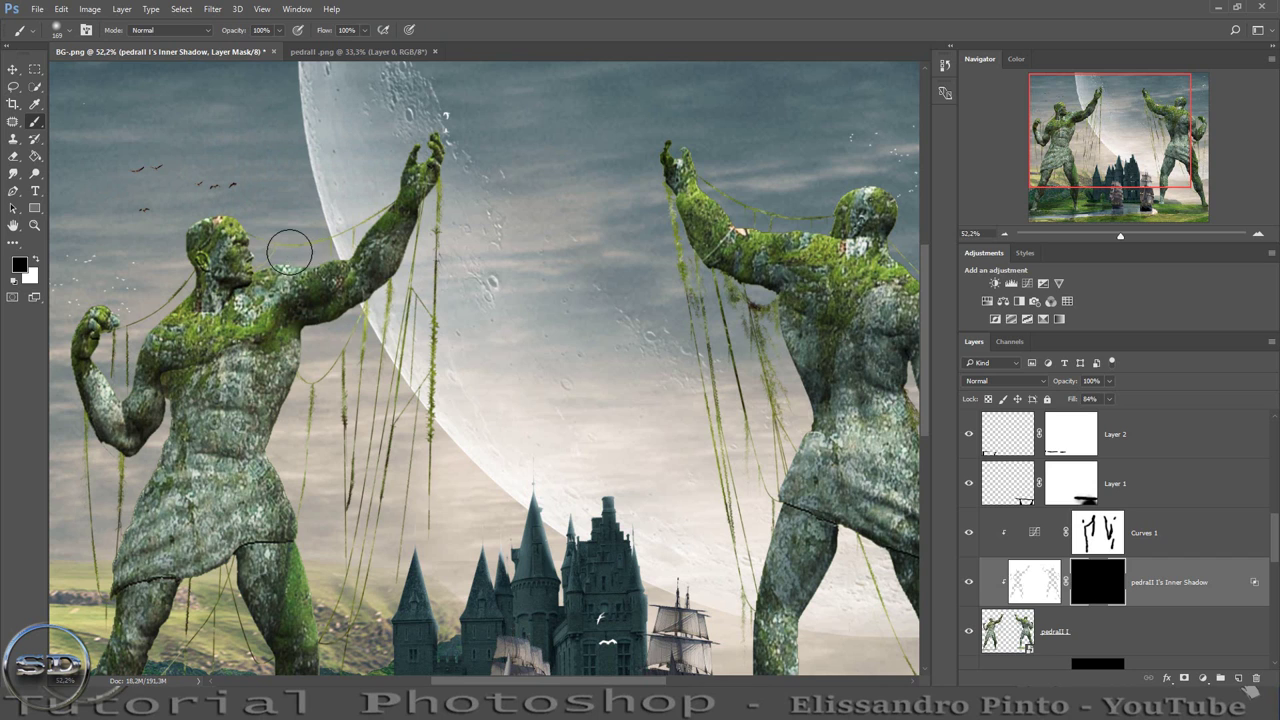
{"action": "left_click", "coordinate": [36, 261]}
{"action": "left_click_drag", "start_coordinate": [295, 244], "coordinate": [364, 229]}
{"action": "left_click_drag", "start_coordinate": [301, 418], "coordinate": [324, 622]}
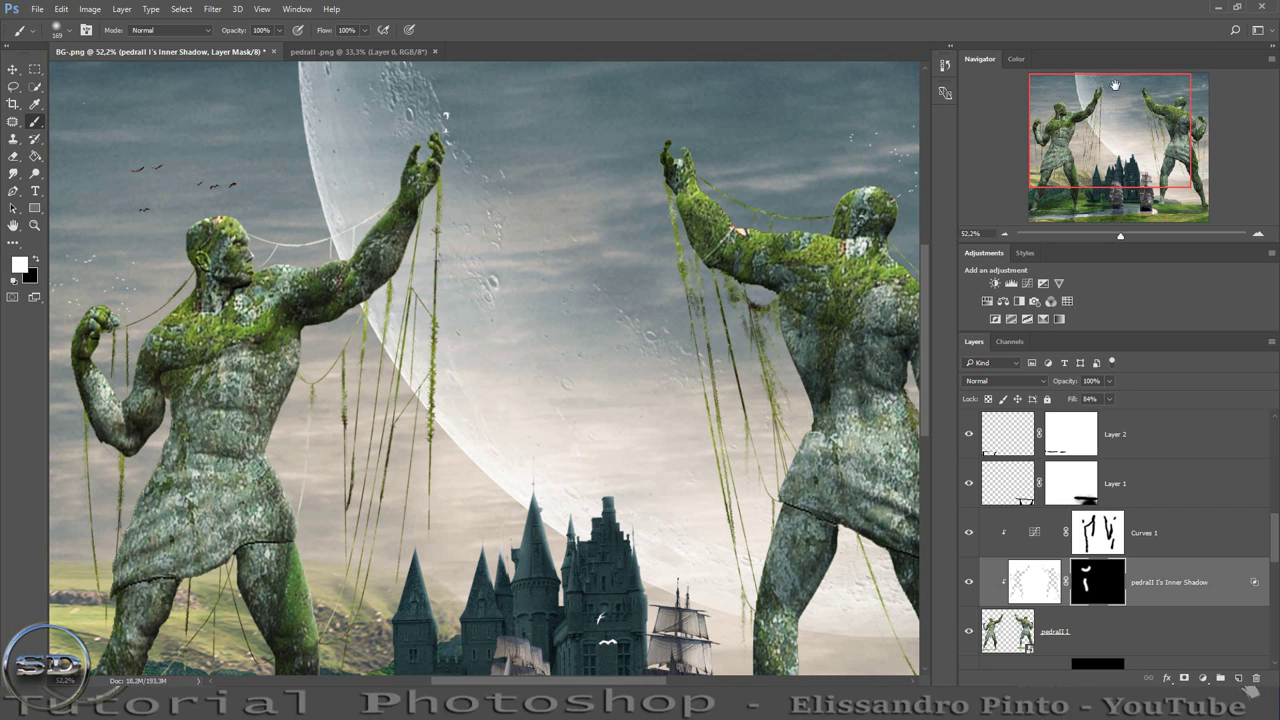
{"action": "left_click_drag", "start_coordinate": [1096, 123], "coordinate": [1089, 188]}
{"action": "left_click_drag", "start_coordinate": [313, 370], "coordinate": [334, 562]}
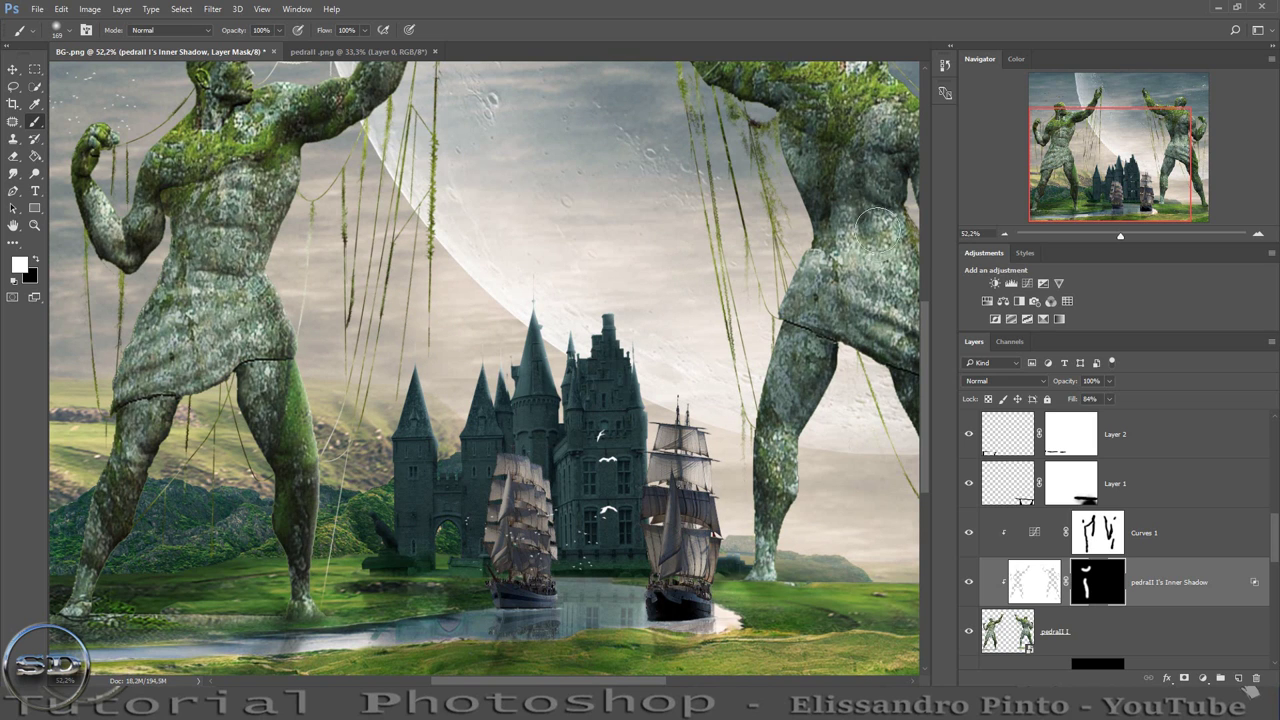
Reveal the shadow lightly near the moon's edge and fade the inner shadow layer's opacity.
{"action": "left_click_drag", "start_coordinate": [1076, 160], "coordinate": [1081, 122]}
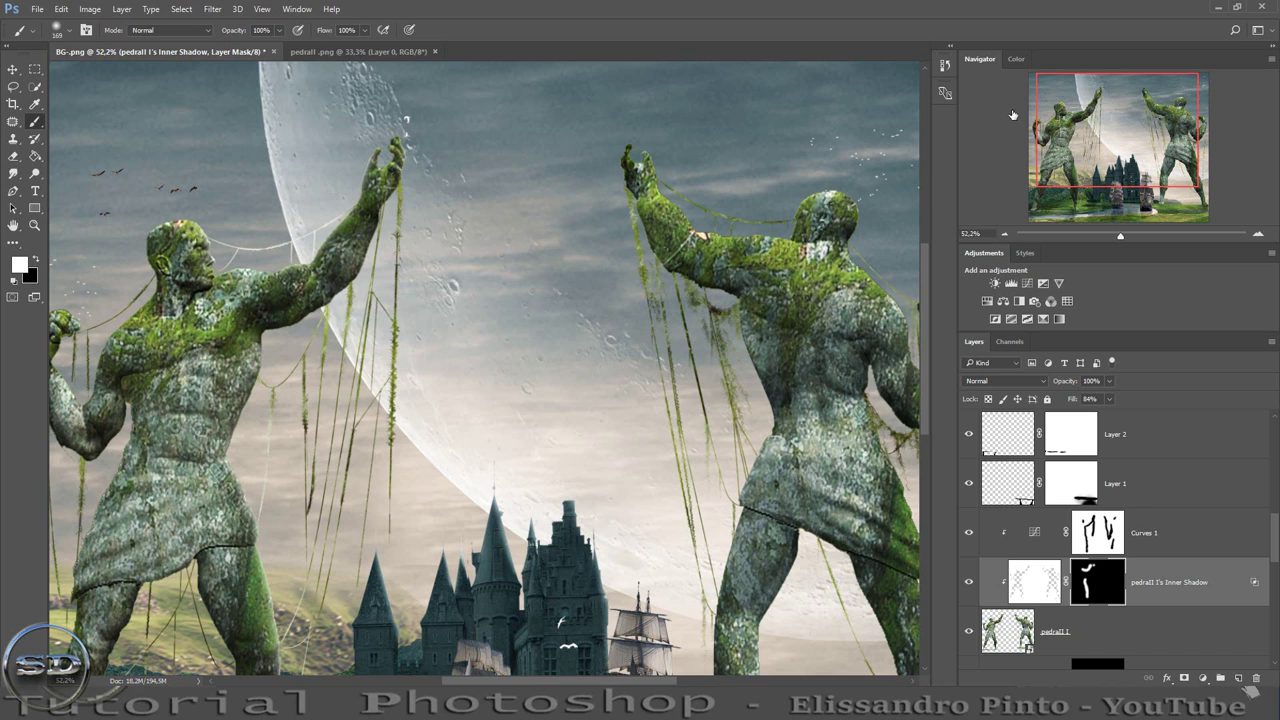
{"action": "left_click_drag", "start_coordinate": [1057, 107], "coordinate": [1051, 141]}
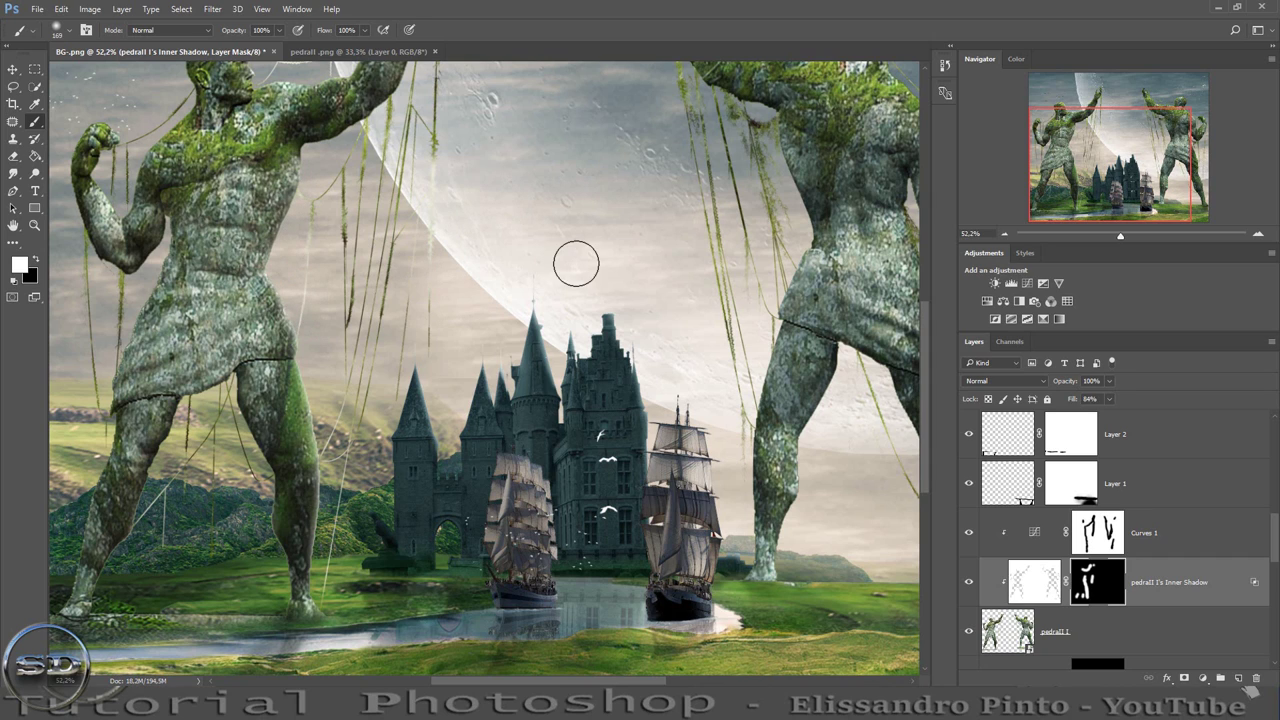
{"action": "mouse_move", "coordinate": [449, 126]}
{"action": "left_mouse_down"}
{"action": "mouse_move", "coordinate": [357, 277]}
{"action": "mouse_move", "coordinate": [337, 186]}
{"action": "mouse_move", "coordinate": [363, 314]}
{"action": "mouse_move", "coordinate": [423, 308]}
{"action": "mouse_move", "coordinate": [371, 414]}
{"action": "left_mouse_up"}
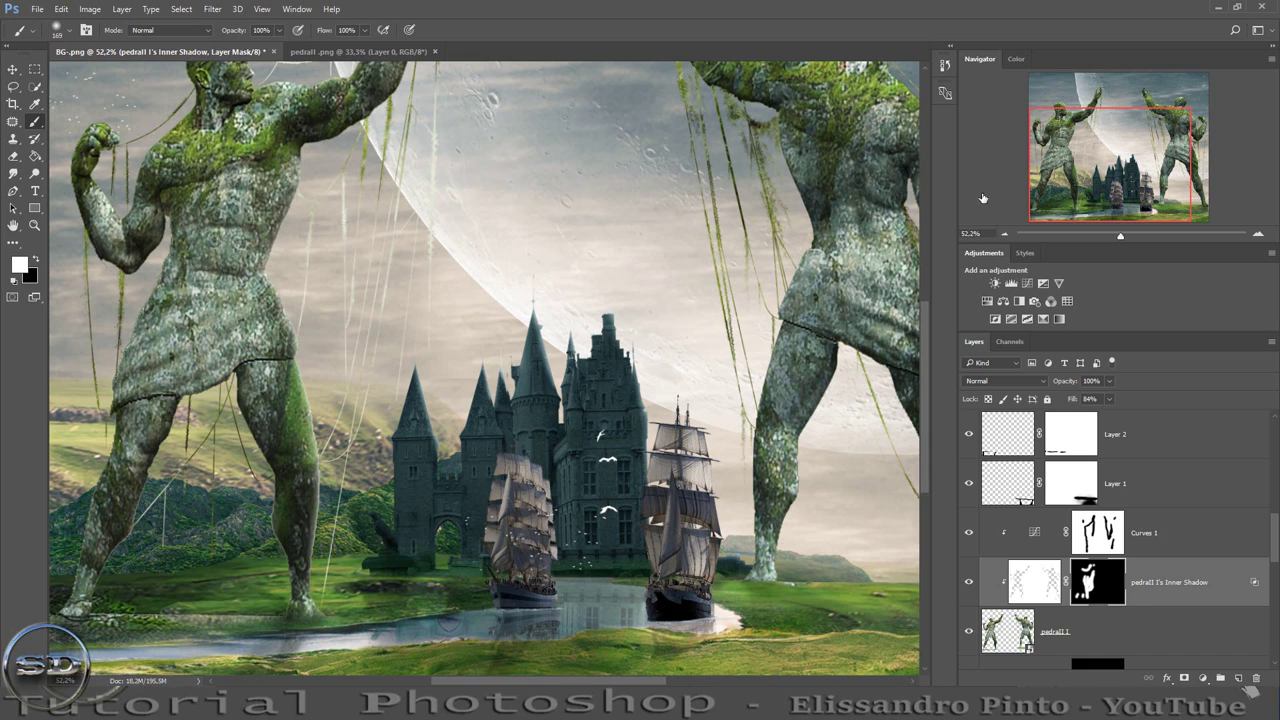
{"action": "left_click_drag", "start_coordinate": [1057, 146], "coordinate": [1065, 123]}
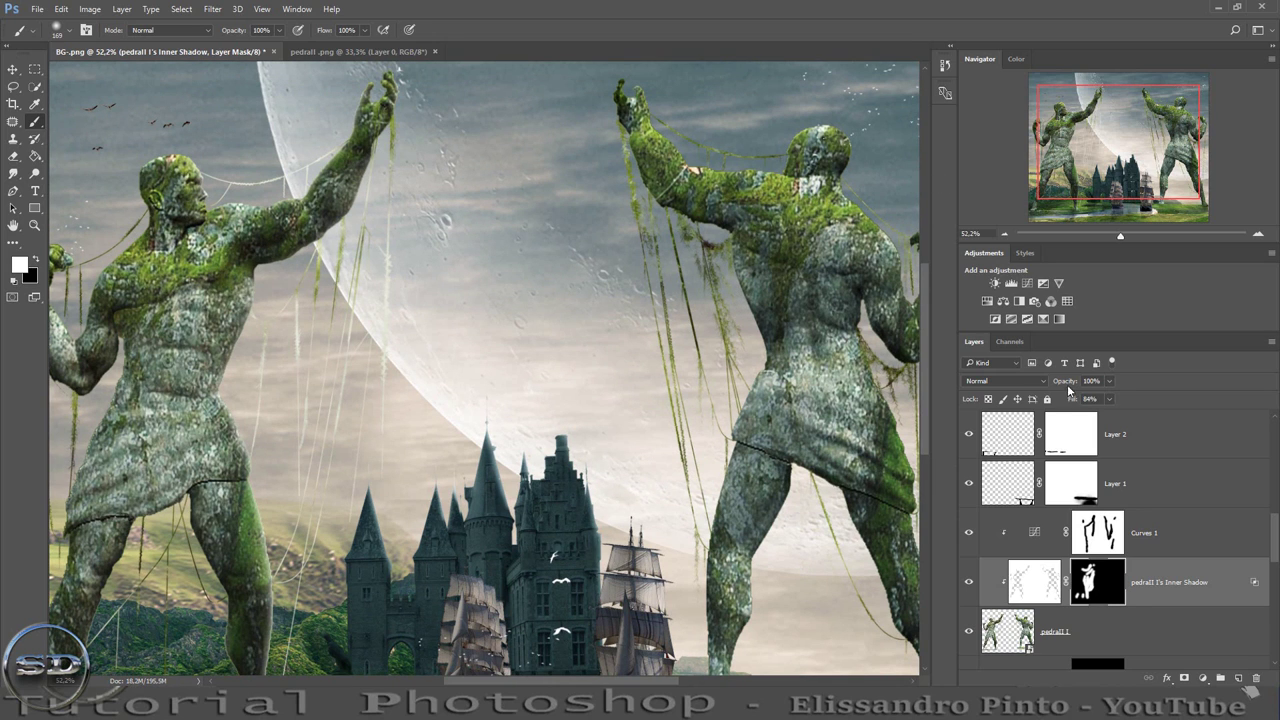
{"action": "mouse_move", "coordinate": [1066, 382]}
{"action": "left_mouse_down"}
{"action": "mouse_move", "coordinate": [1044, 385]}
{"action": "mouse_move", "coordinate": [1099, 381]}
{"action": "left_mouse_up"}
{"action": "left_click_drag", "start_coordinate": [1120, 238], "coordinate": [1114, 238]}
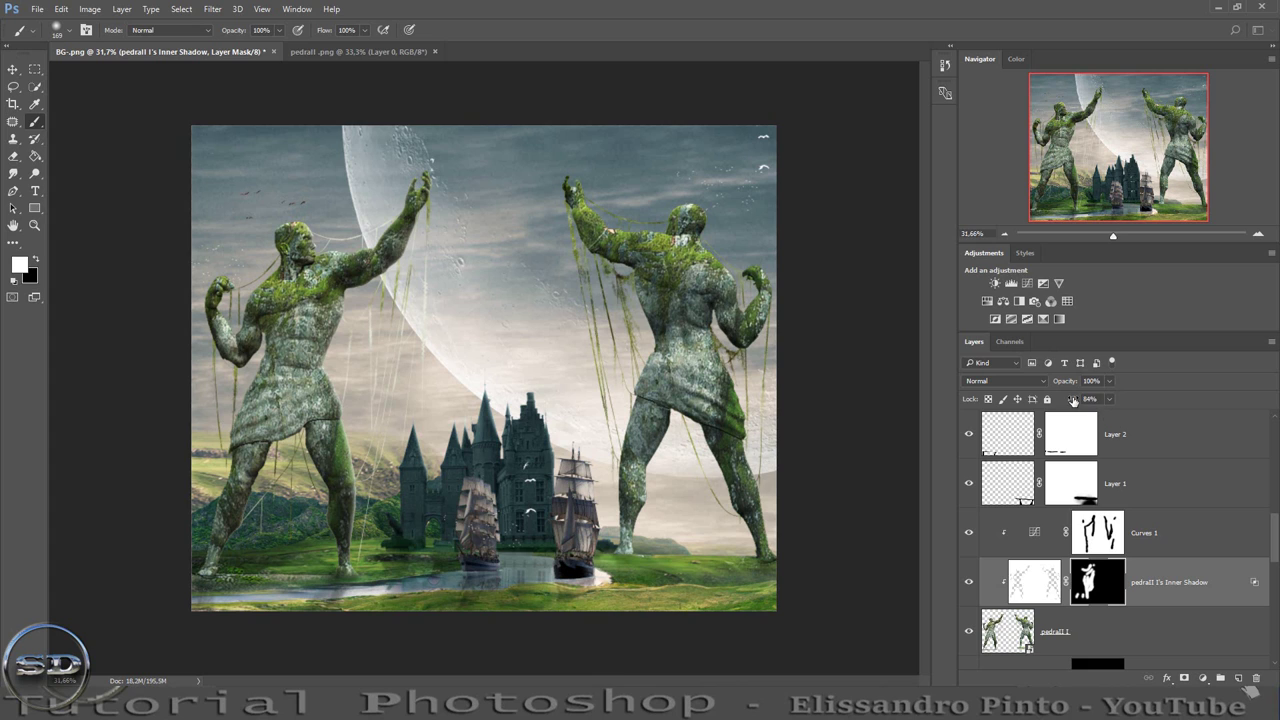
Set the Inner Shadow layer to Overlay blending and toggle its visibility to compare.
{"action": "left_click", "coordinate": [1020, 380]}
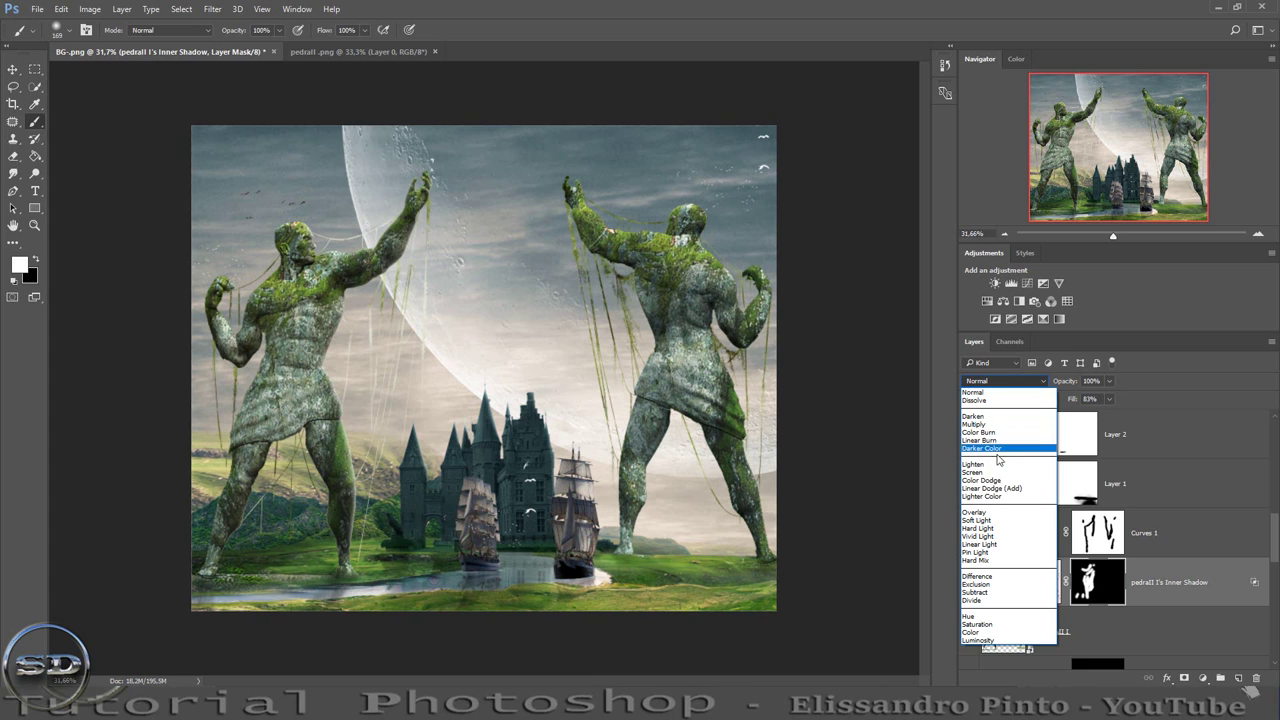
{"action": "left_click", "coordinate": [972, 512]}
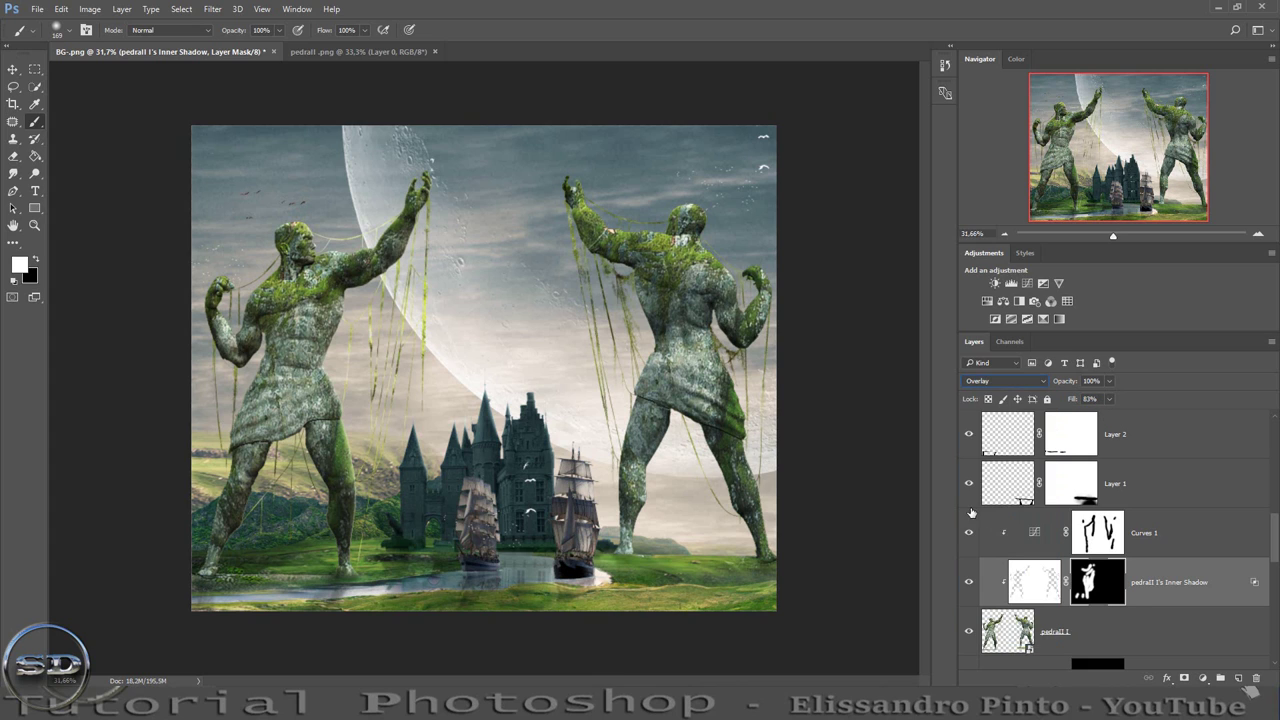
{"action": "left_click", "coordinate": [970, 584]}
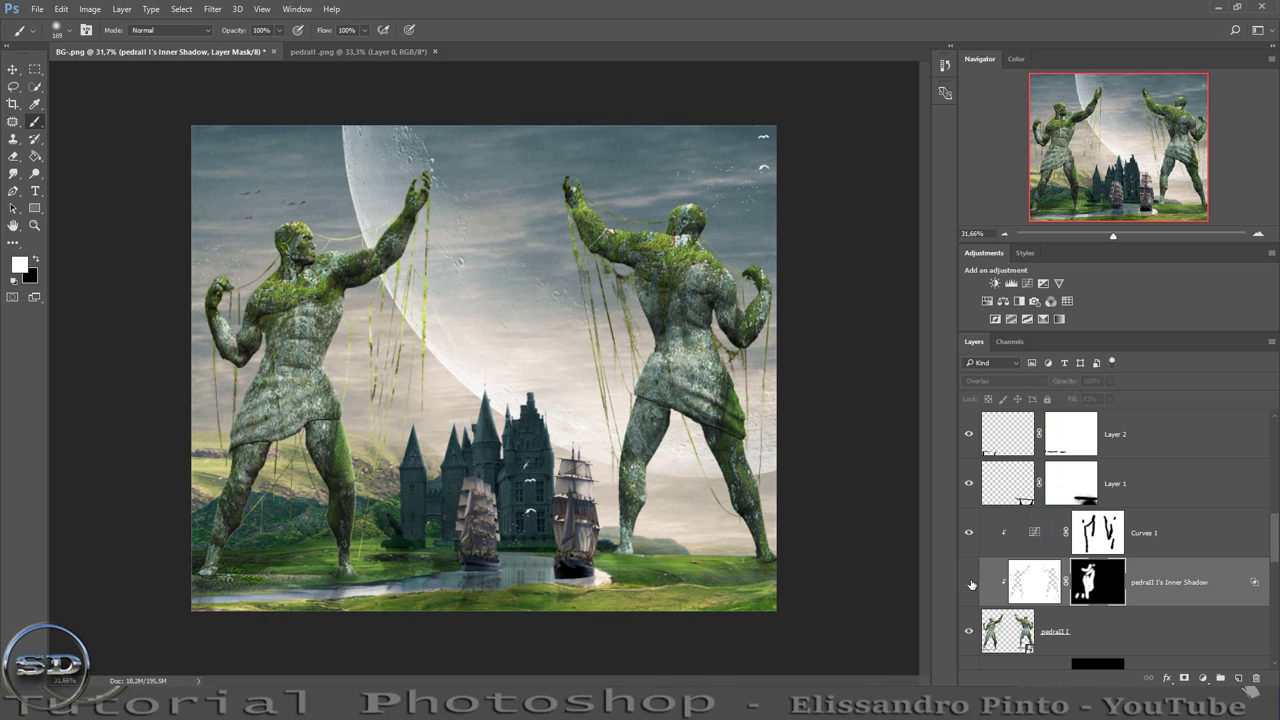
{"action": "left_click", "coordinate": [970, 584]}
{"action": "left_click", "coordinate": [970, 584]}
{"action": "left_click", "coordinate": [970, 584]}
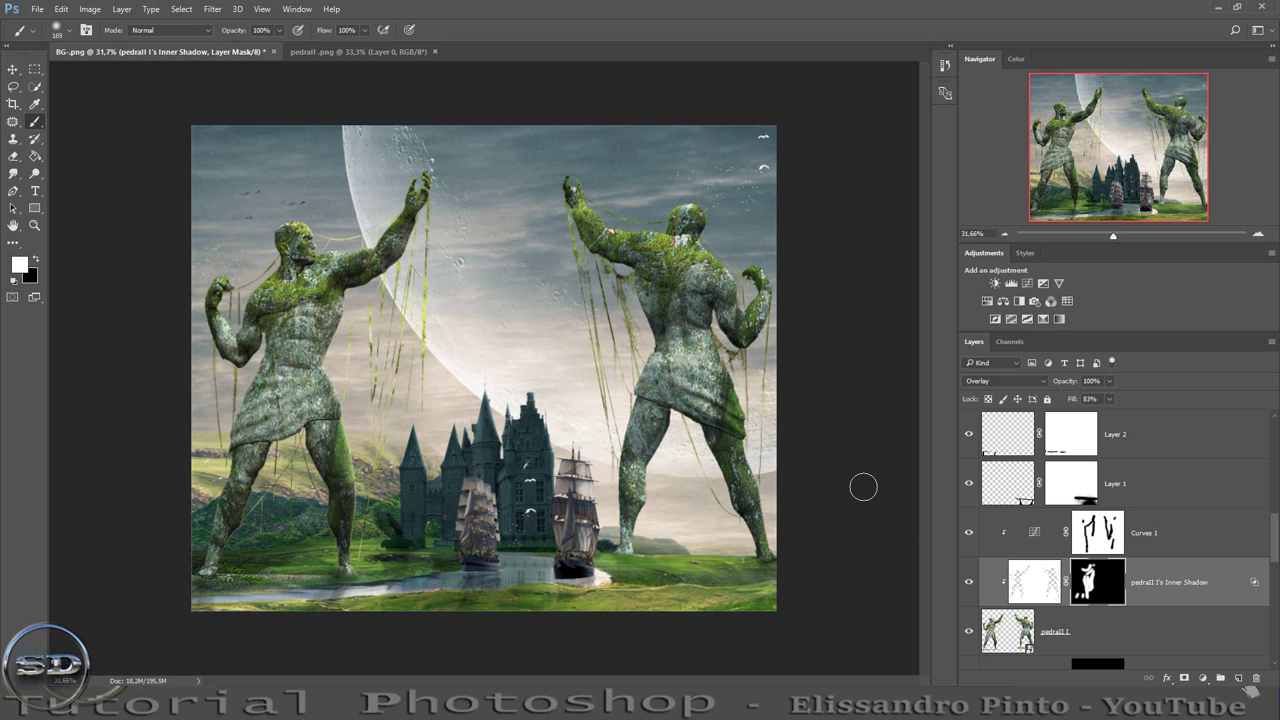
Paint black on the Inner Shadow mask over the hanging vines, then compare and select BIRD-SD.
{"action": "left_click", "coordinate": [36, 259]}
{"action": "left_click_drag", "start_coordinate": [400, 289], "coordinate": [428, 390]}
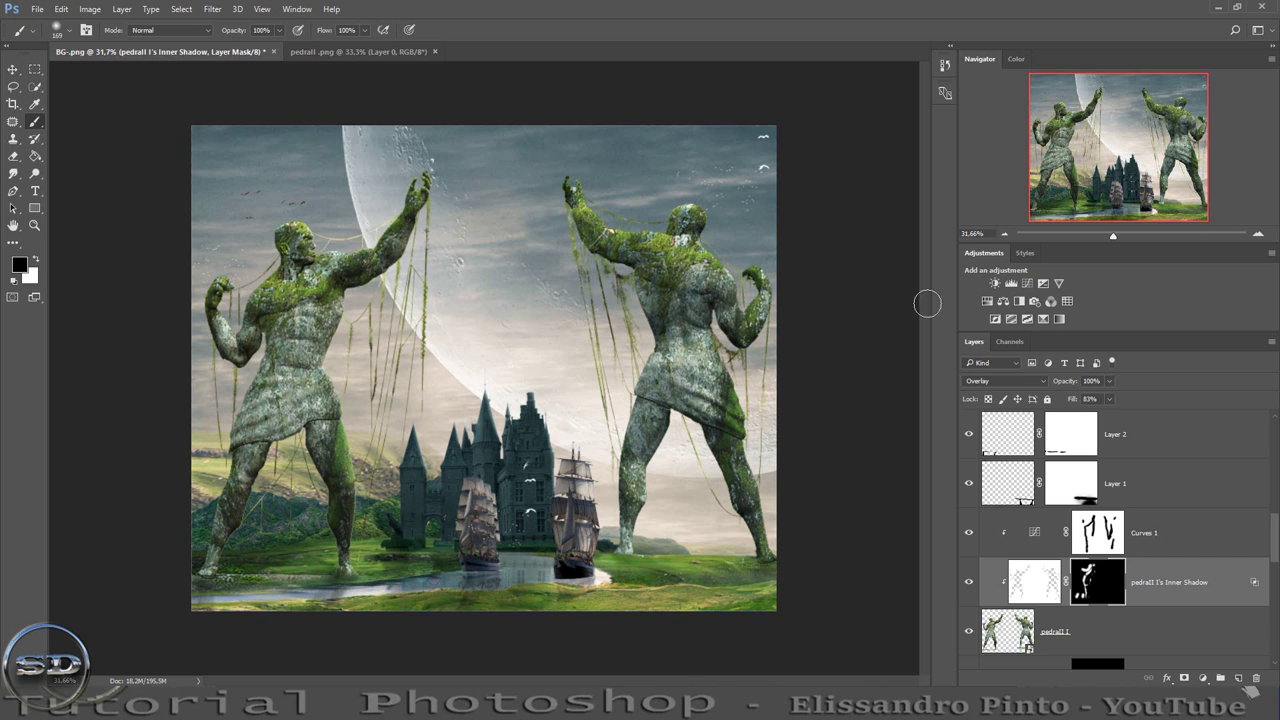
{"action": "left_click", "coordinate": [966, 582]}
{"action": "left_click", "coordinate": [966, 582]}
{"action": "left_click", "coordinate": [966, 582]}
{"action": "left_click", "coordinate": [966, 582]}
{"action": "scroll", "coordinate": [1190, 505], "scroll_direction": "up", "scroll_amount": 5}
{"action": "left_click", "coordinate": [1169, 435]}
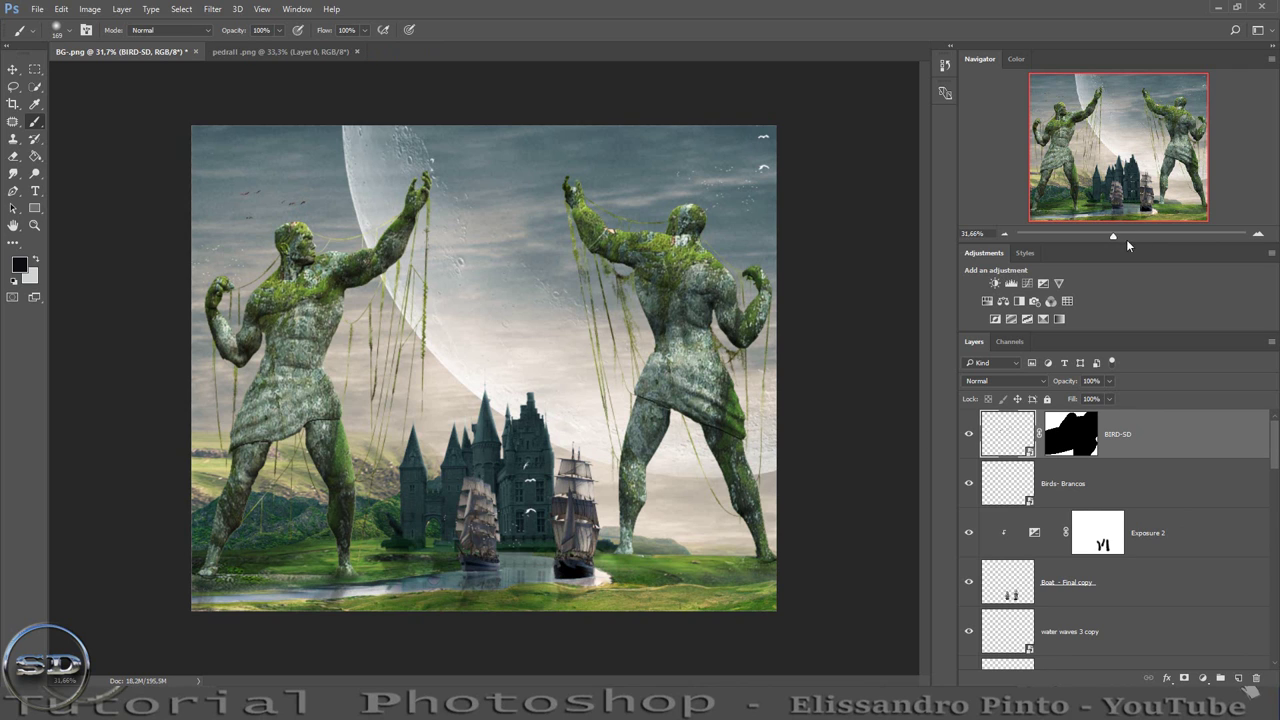
Inspect the castle towers and moon up close, then place the people photo into the document.
{"action": "left_click_drag", "start_coordinate": [1115, 235], "coordinate": [1137, 235]}
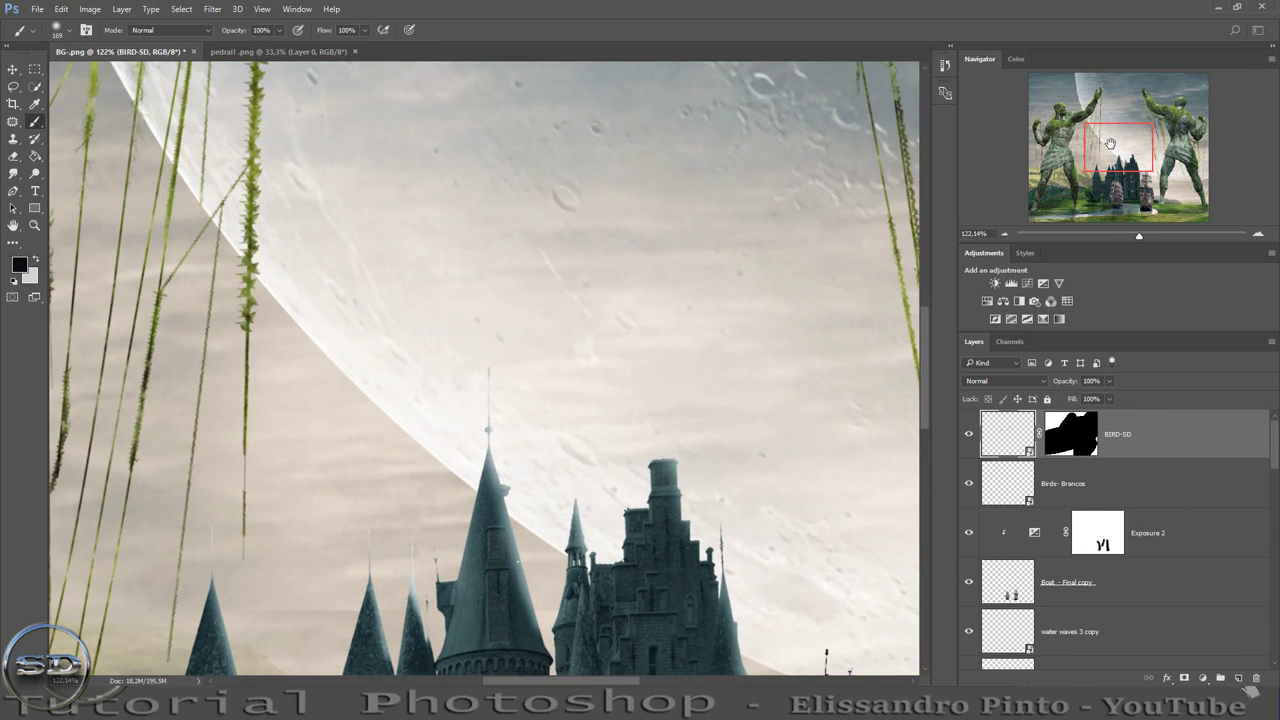
{"action": "left_click_drag", "start_coordinate": [1112, 155], "coordinate": [1142, 214]}
{"action": "mouse_move", "coordinate": [1143, 215]}
{"action": "left_mouse_down"}
{"action": "mouse_move", "coordinate": [1143, 177]}
{"action": "mouse_move", "coordinate": [1068, 195]}
{"action": "left_mouse_up"}
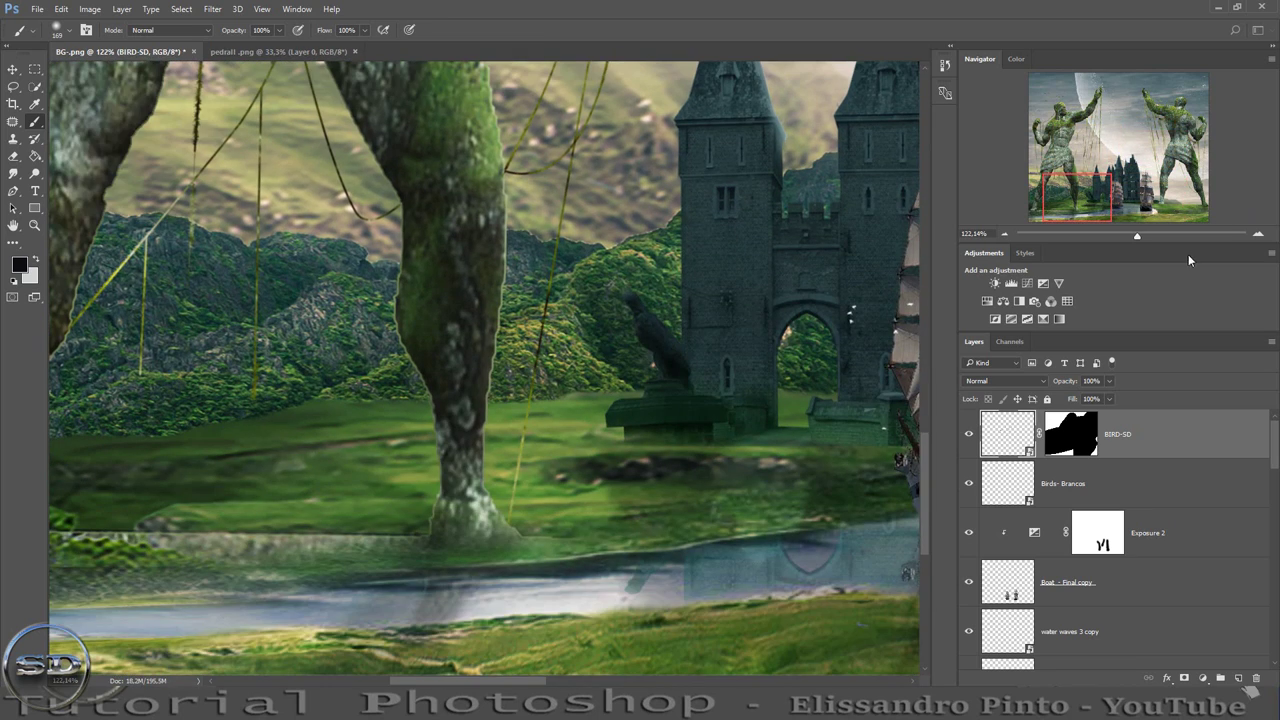
{"action": "left_click_drag", "start_coordinate": [1137, 236], "coordinate": [1112, 236]}
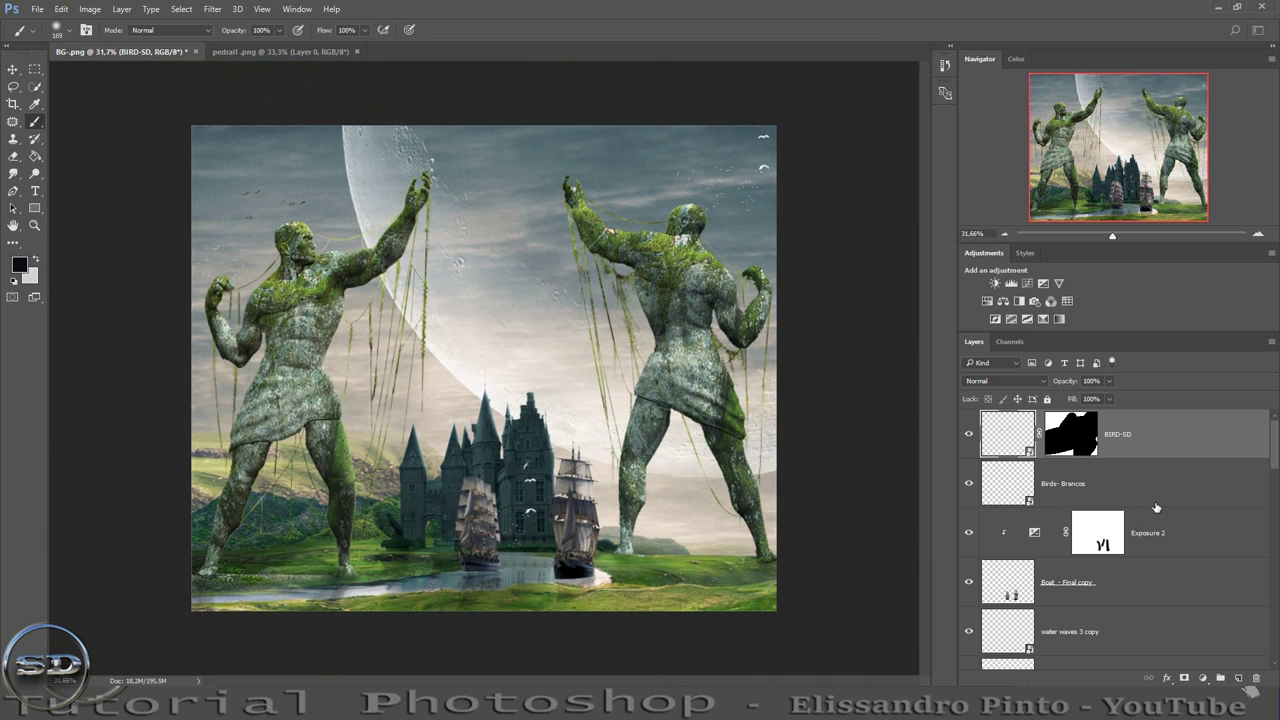
{"action": "left_click_drag", "start_coordinate": [580, 663], "coordinate": [511, 577]}
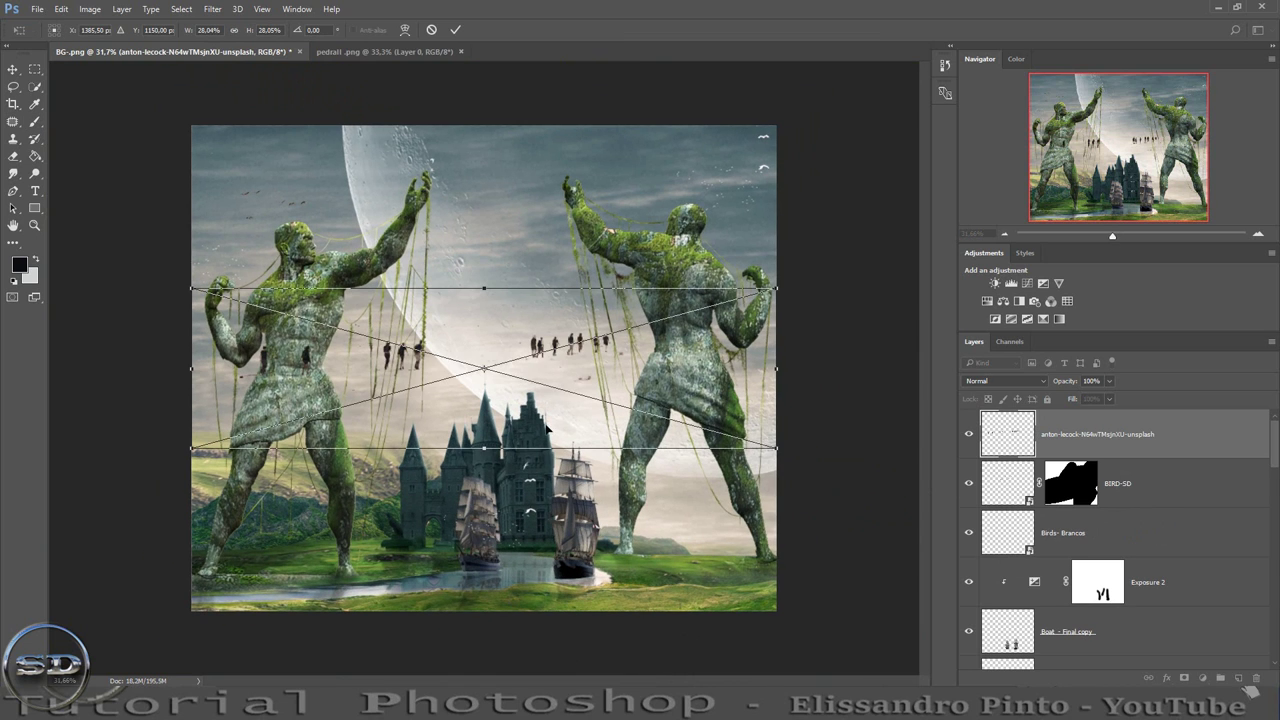
Scale the people photo down to about 9.45% and set it on the foreground grass.
{"action": "left_click_drag", "start_coordinate": [548, 428], "coordinate": [546, 643]}
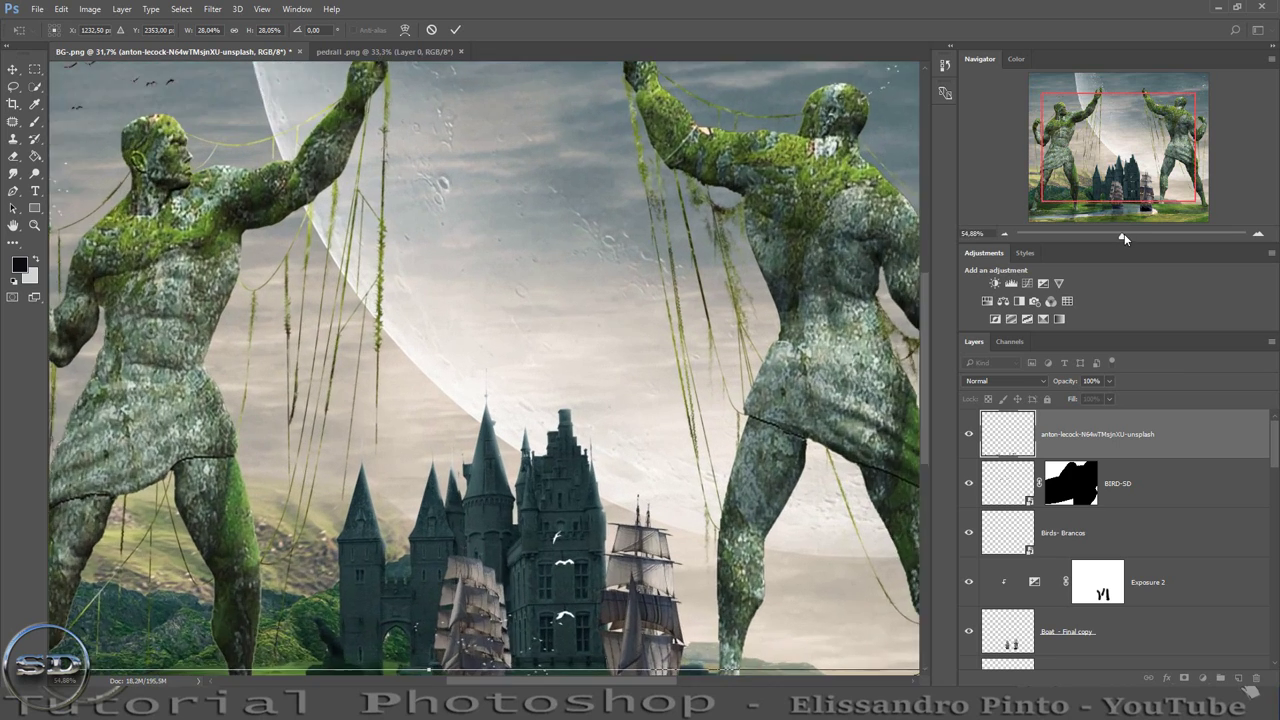
{"action": "left_click_drag", "start_coordinate": [1112, 237], "coordinate": [1120, 237]}
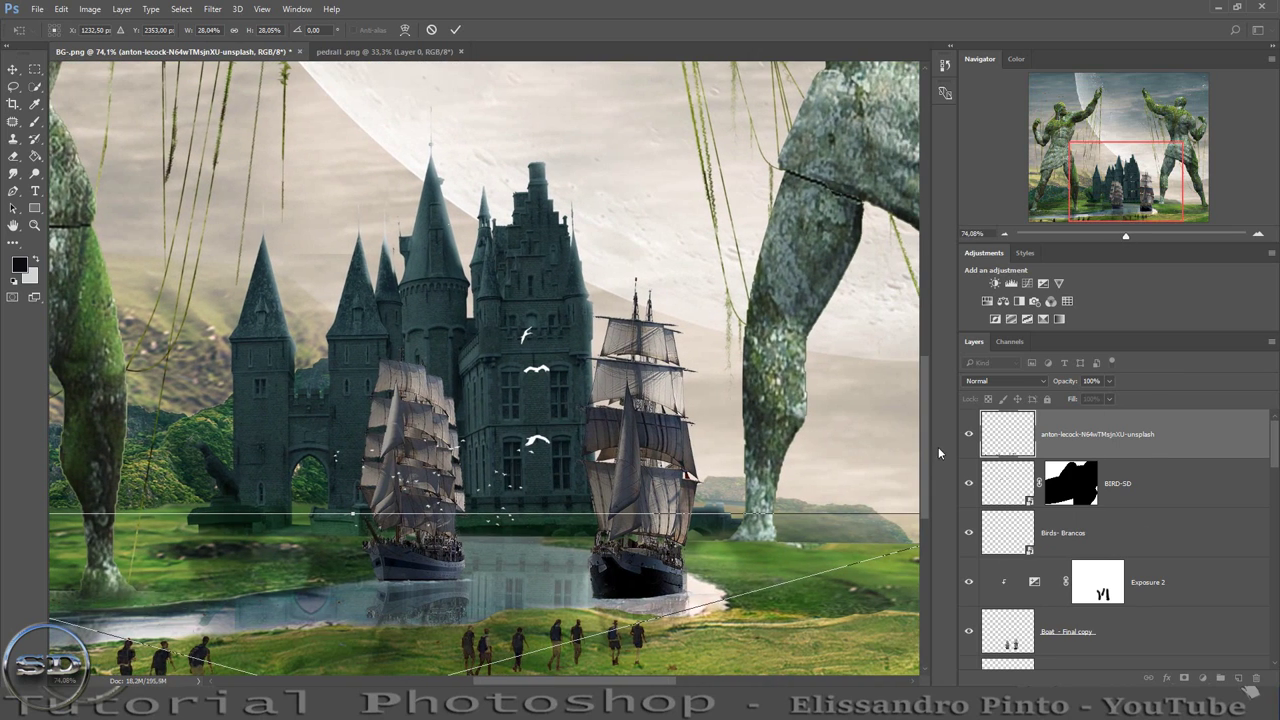
{"action": "scroll", "coordinate": [928, 463], "scroll_direction": "down", "scroll_amount": 2}
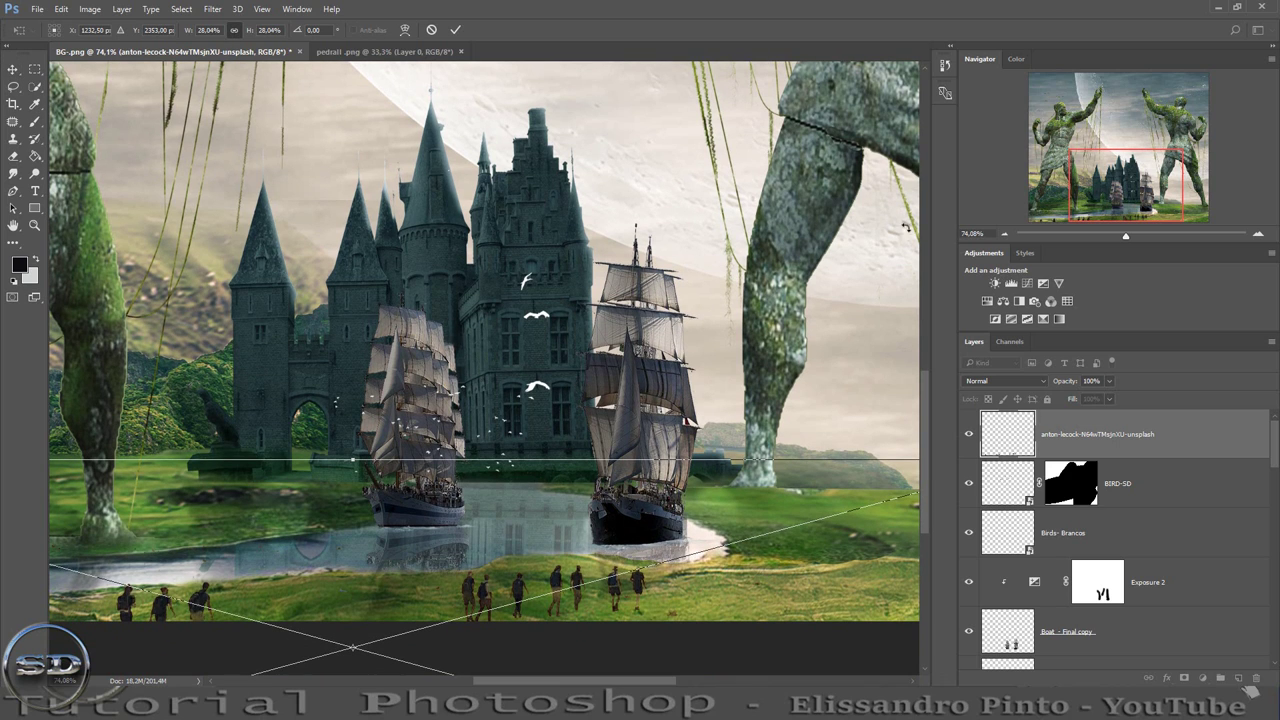
{"action": "left_click_drag", "start_coordinate": [610, 681], "coordinate": [659, 681]}
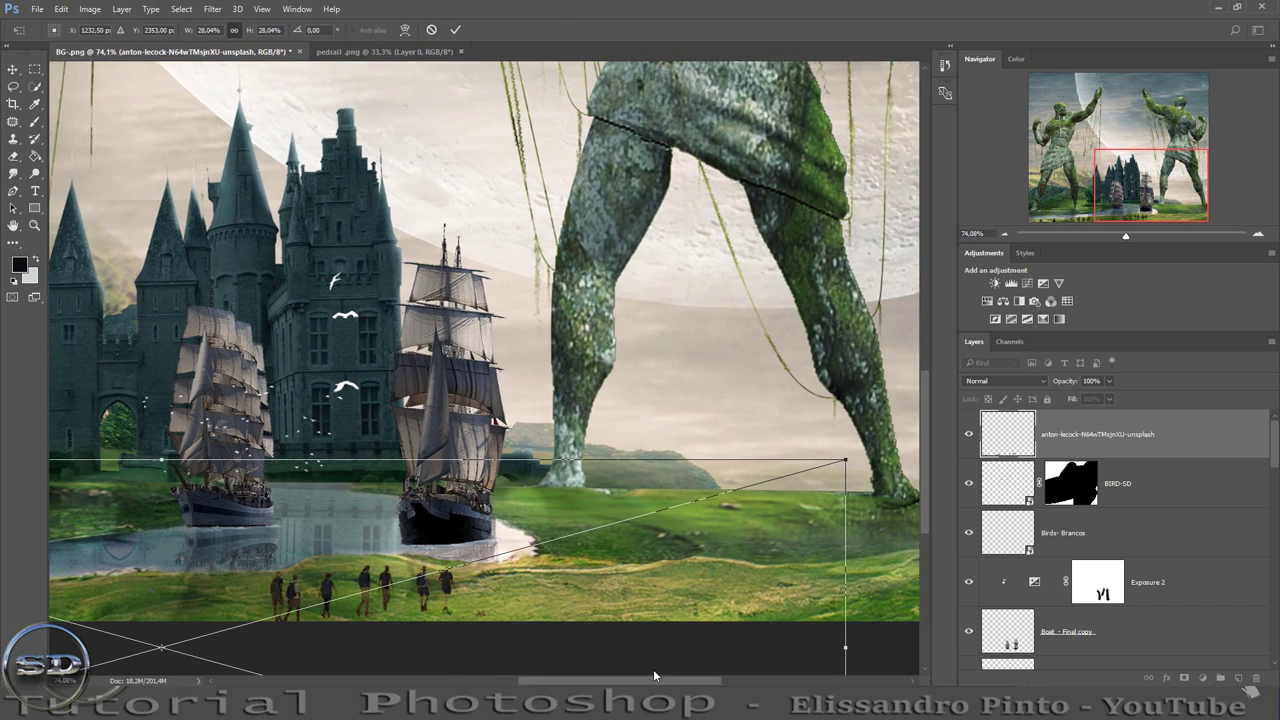
{"action": "left_click_drag", "start_coordinate": [833, 461], "coordinate": [334, 595]}
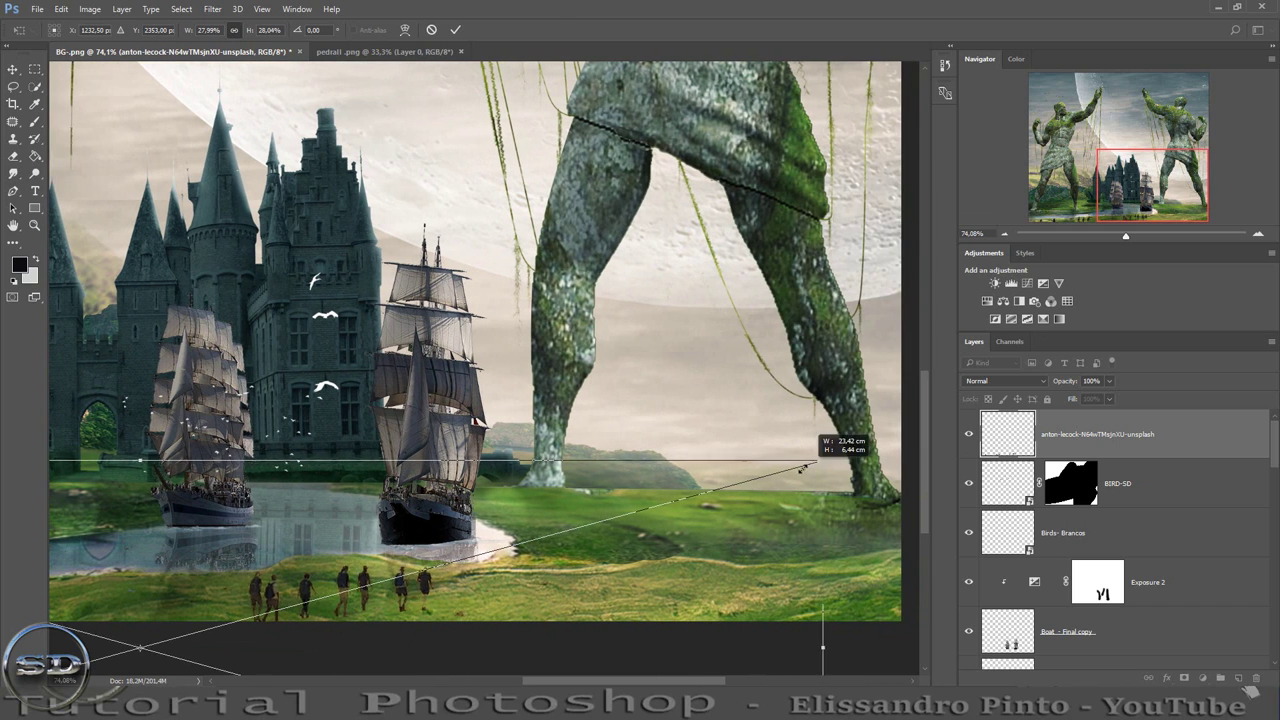
{"action": "left_click_drag", "start_coordinate": [215, 620], "coordinate": [395, 527]}
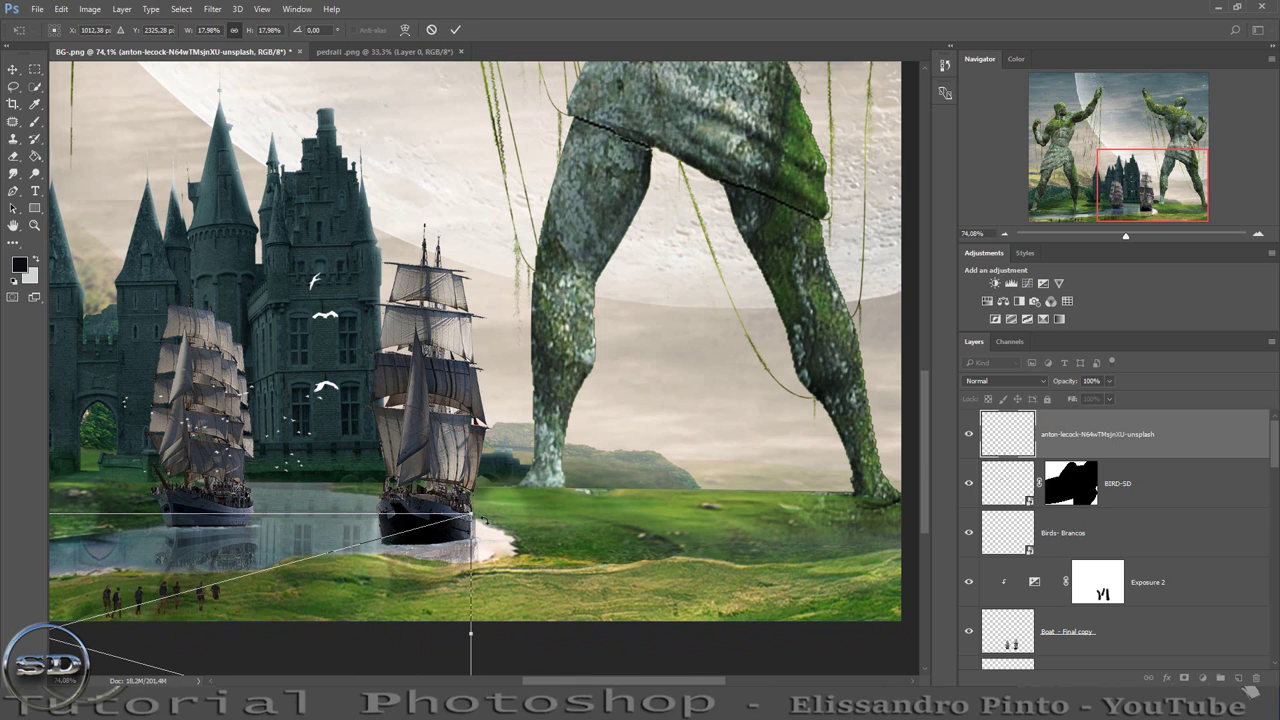
{"action": "mouse_move", "coordinate": [470, 513]}
{"action": "left_mouse_down"}
{"action": "mouse_move", "coordinate": [262, 572]}
{"action": "mouse_move", "coordinate": [384, 568]}
{"action": "left_mouse_up"}
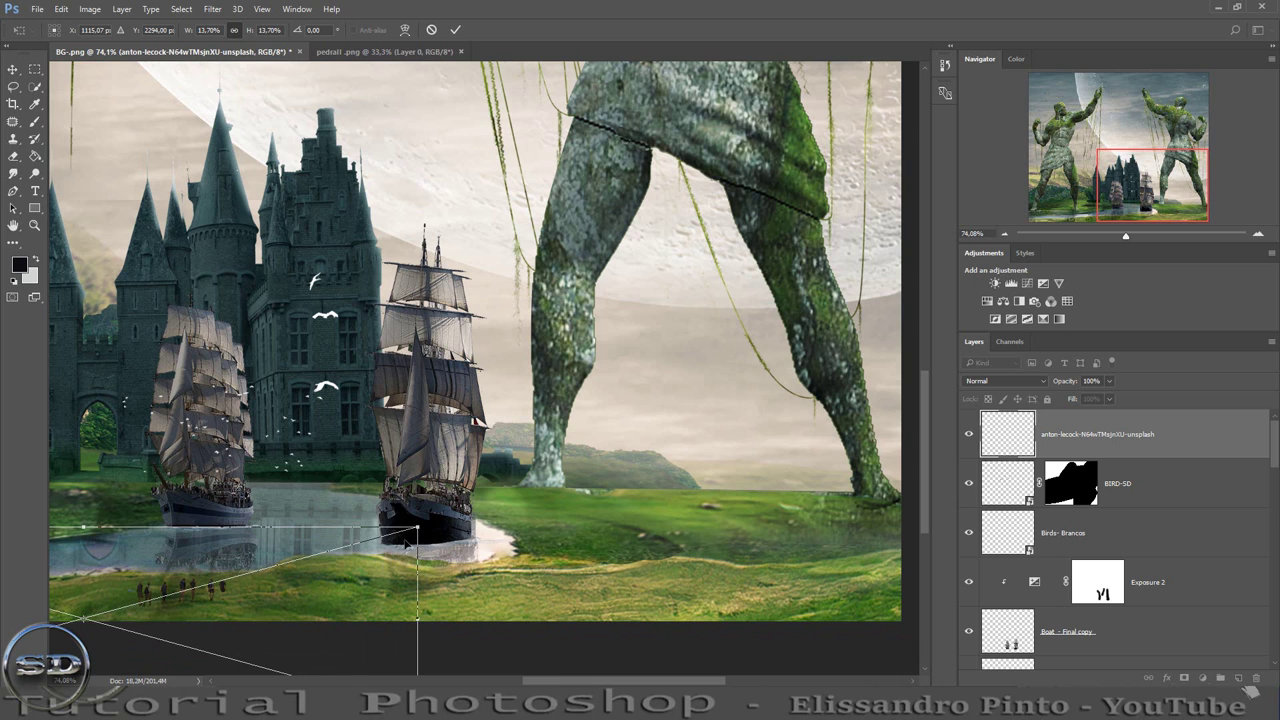
{"action": "left_click_drag", "start_coordinate": [417, 527], "coordinate": [284, 565]}
{"action": "left_click_drag", "start_coordinate": [243, 614], "coordinate": [477, 591]}
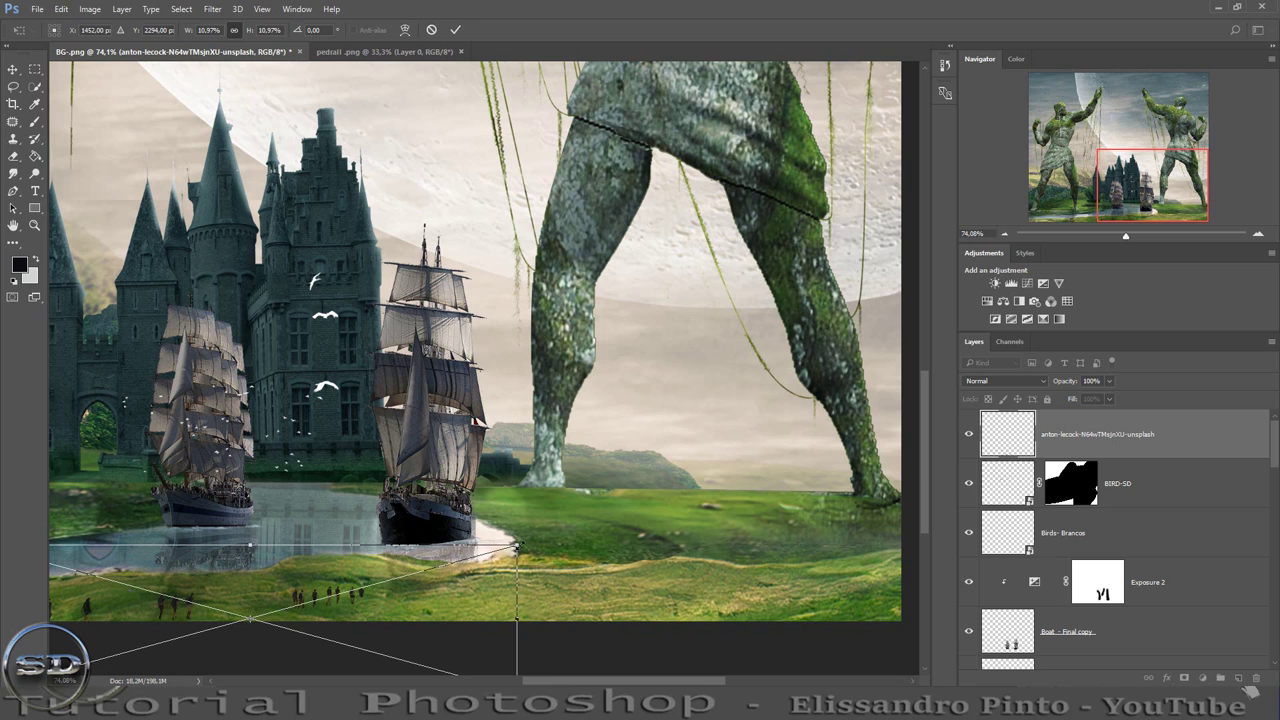
{"action": "mouse_move", "coordinate": [517, 546]}
{"action": "left_mouse_down"}
{"action": "mouse_move", "coordinate": [435, 592]}
{"action": "mouse_move", "coordinate": [448, 589]}
{"action": "left_mouse_up"}
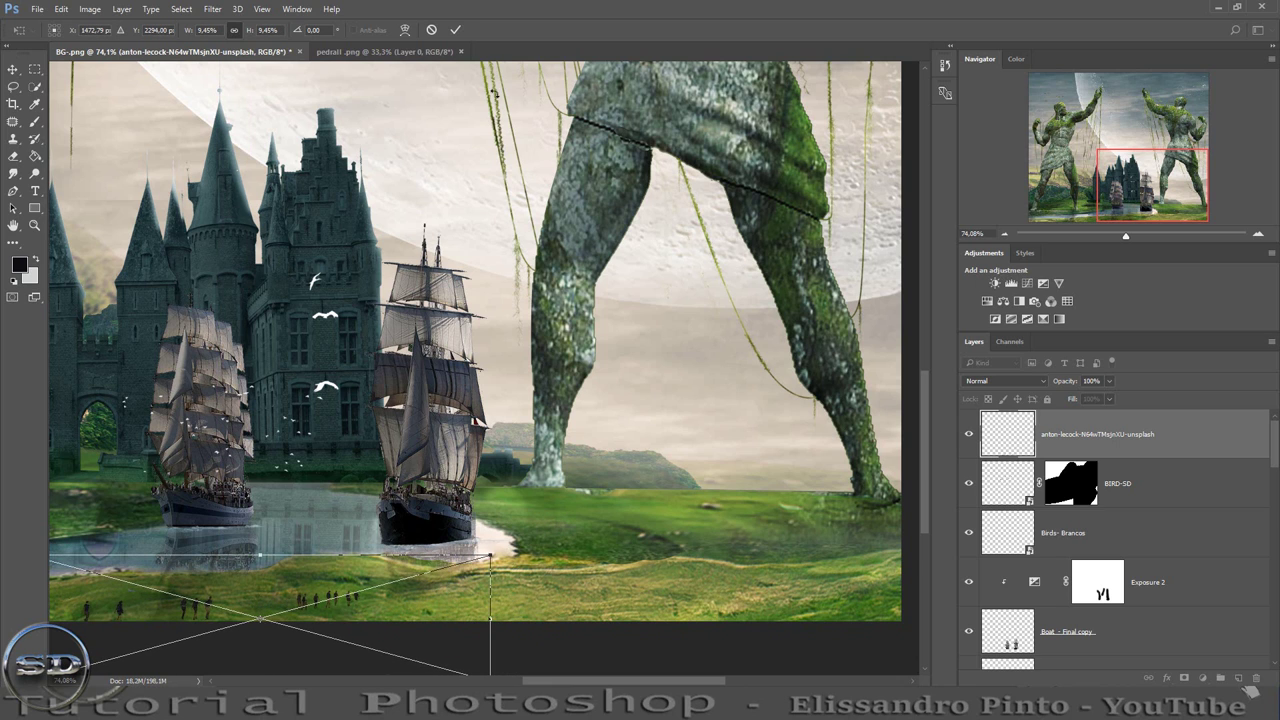
{"action": "left_click", "coordinate": [455, 30]}
Add a blank layer mask to the people layer and reduce the brush size to 12.
{"action": "key", "text": "b"}
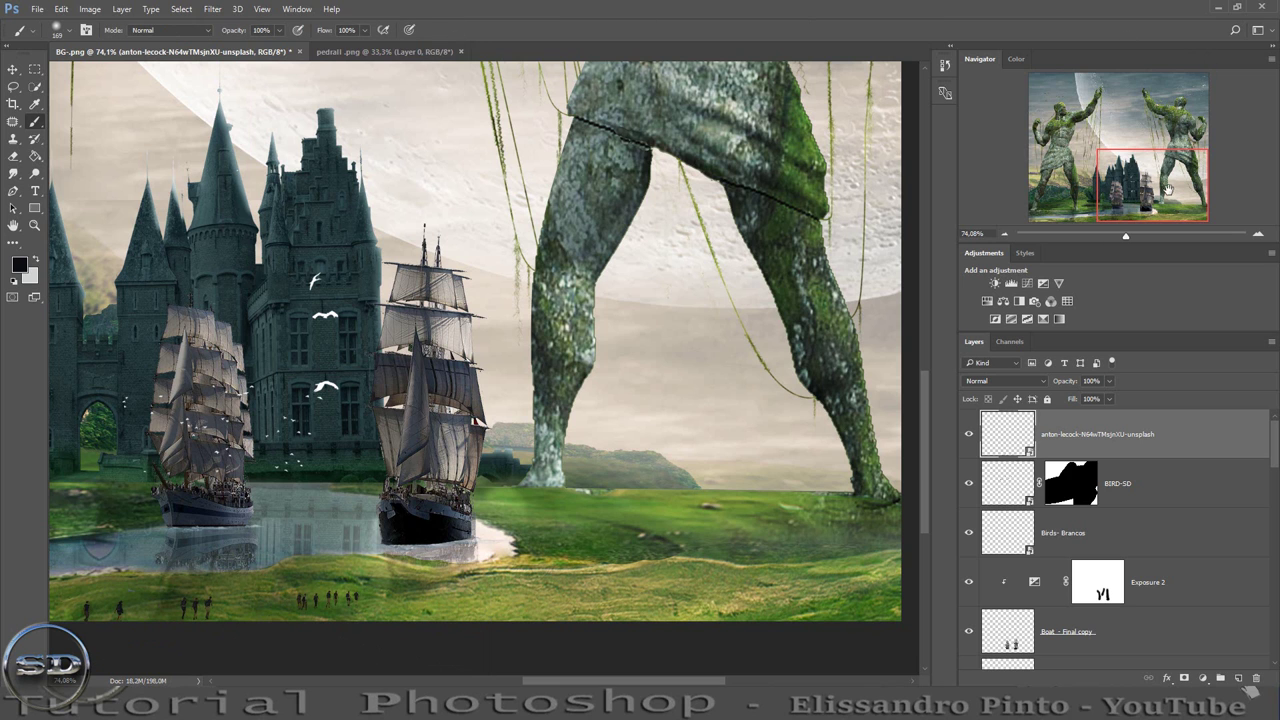
{"action": "mouse_move", "coordinate": [1125, 237]}
{"action": "left_mouse_down"}
{"action": "mouse_move", "coordinate": [1114, 239]}
{"action": "mouse_move", "coordinate": [1147, 237]}
{"action": "left_mouse_up"}
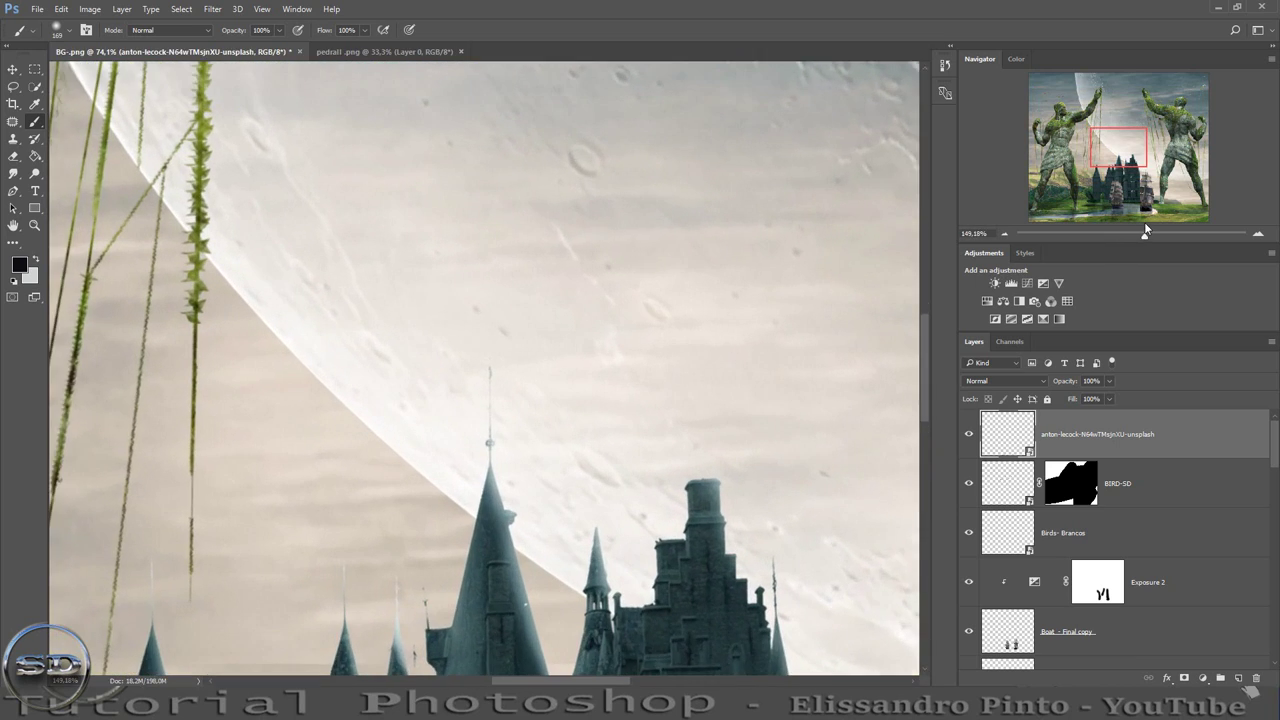
{"action": "left_click_drag", "start_coordinate": [1119, 155], "coordinate": [1085, 212]}
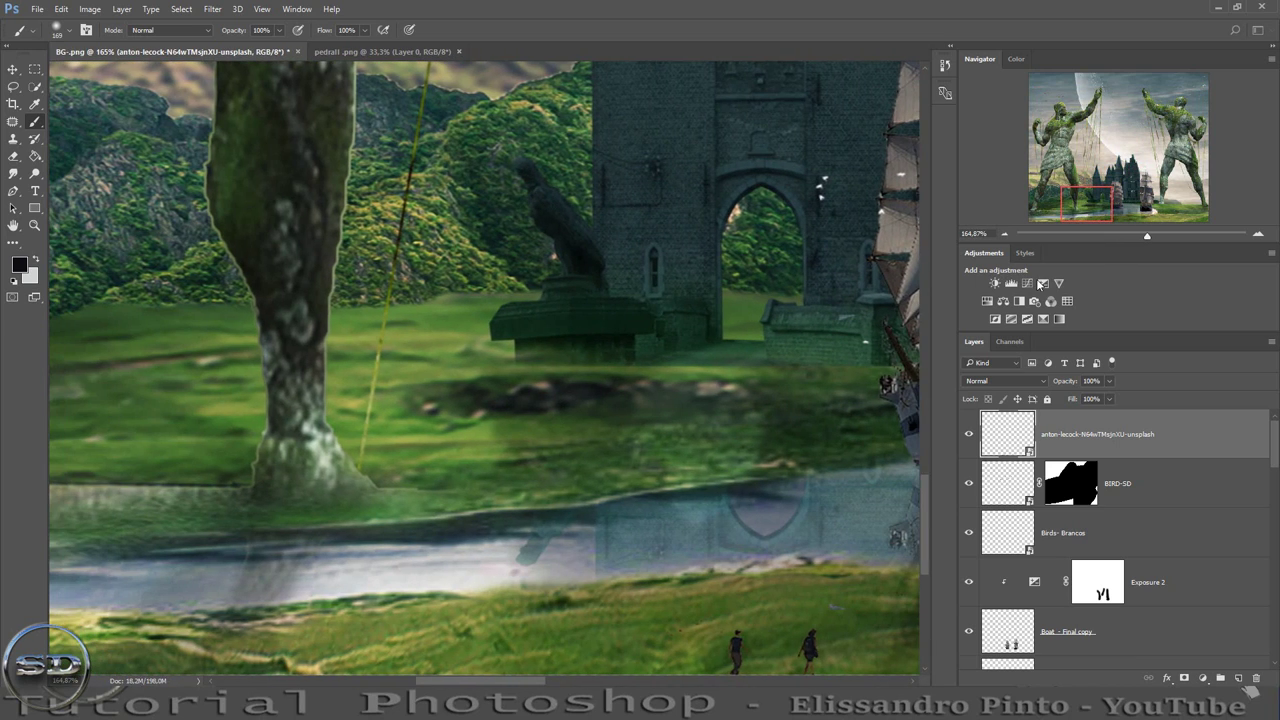
{"action": "scroll", "coordinate": [924, 519], "scroll_direction": "down", "scroll_amount": 3}
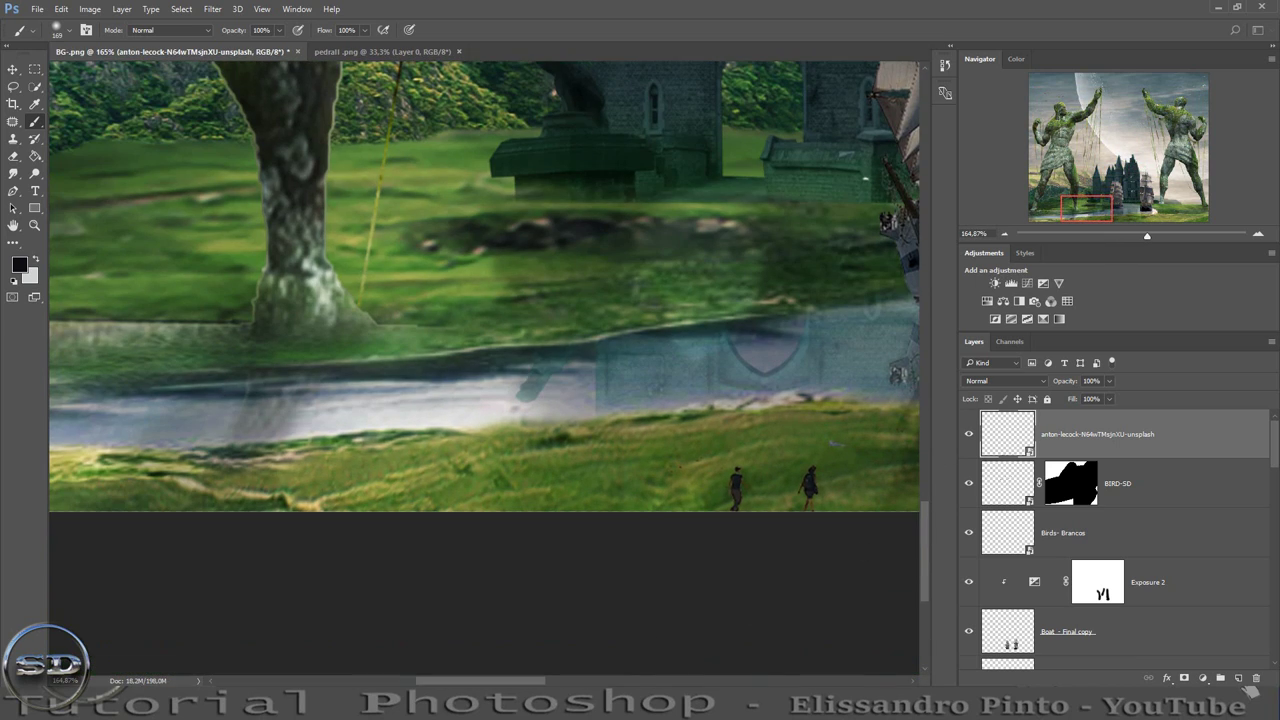
{"action": "left_click_drag", "start_coordinate": [520, 682], "coordinate": [620, 682]}
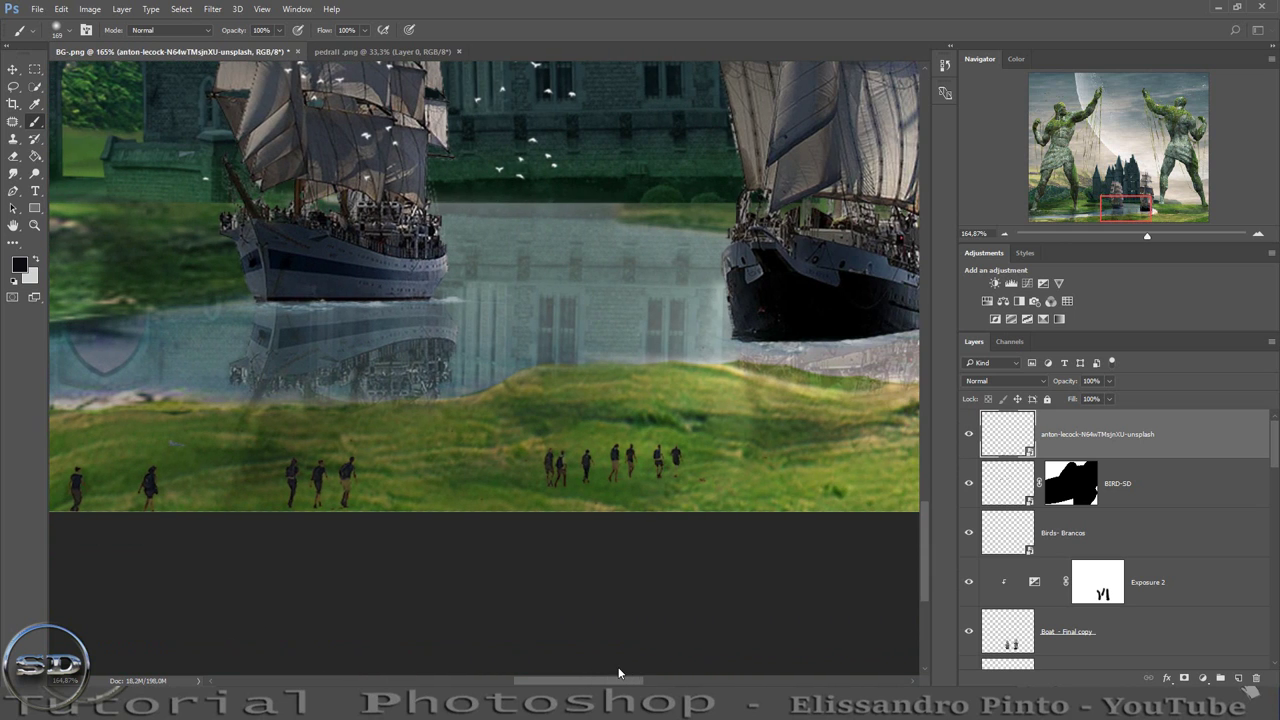
{"action": "left_click", "coordinate": [1184, 679]}
{"action": "left_click_drag", "start_coordinate": [719, 511], "coordinate": [650, 511]}
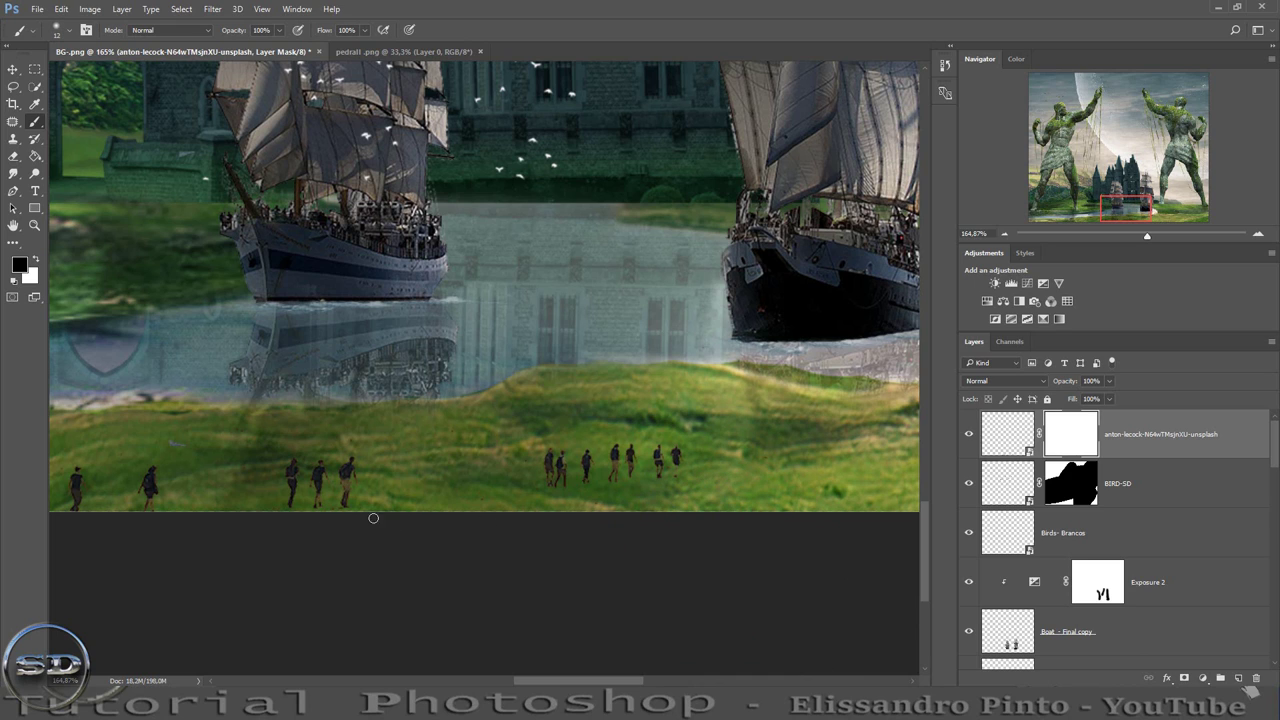
{"action": "left_click", "coordinate": [1116, 495]}
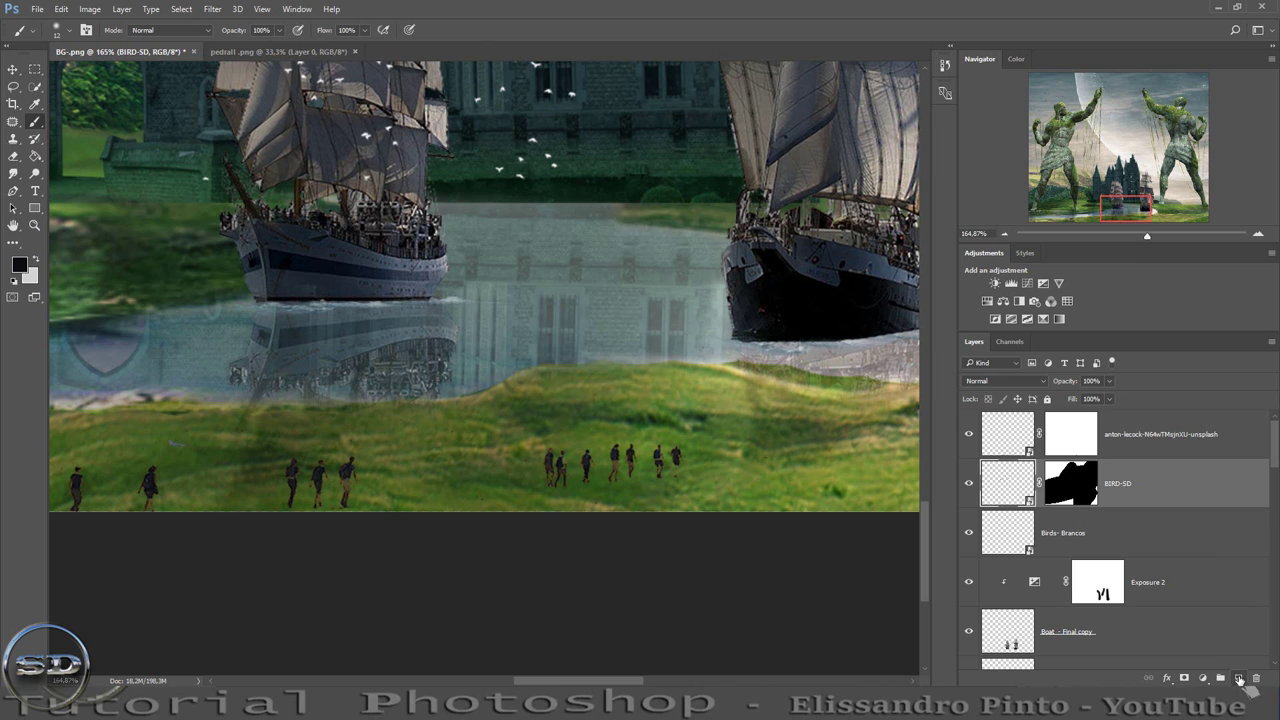
On a new layer above BIRD-SD, paint dark diagonal shadows under the figures, undoing the last stroke.
{"action": "left_click", "coordinate": [1238, 678]}
{"action": "left_click_drag", "start_coordinate": [1147, 235], "coordinate": [1153, 235]}
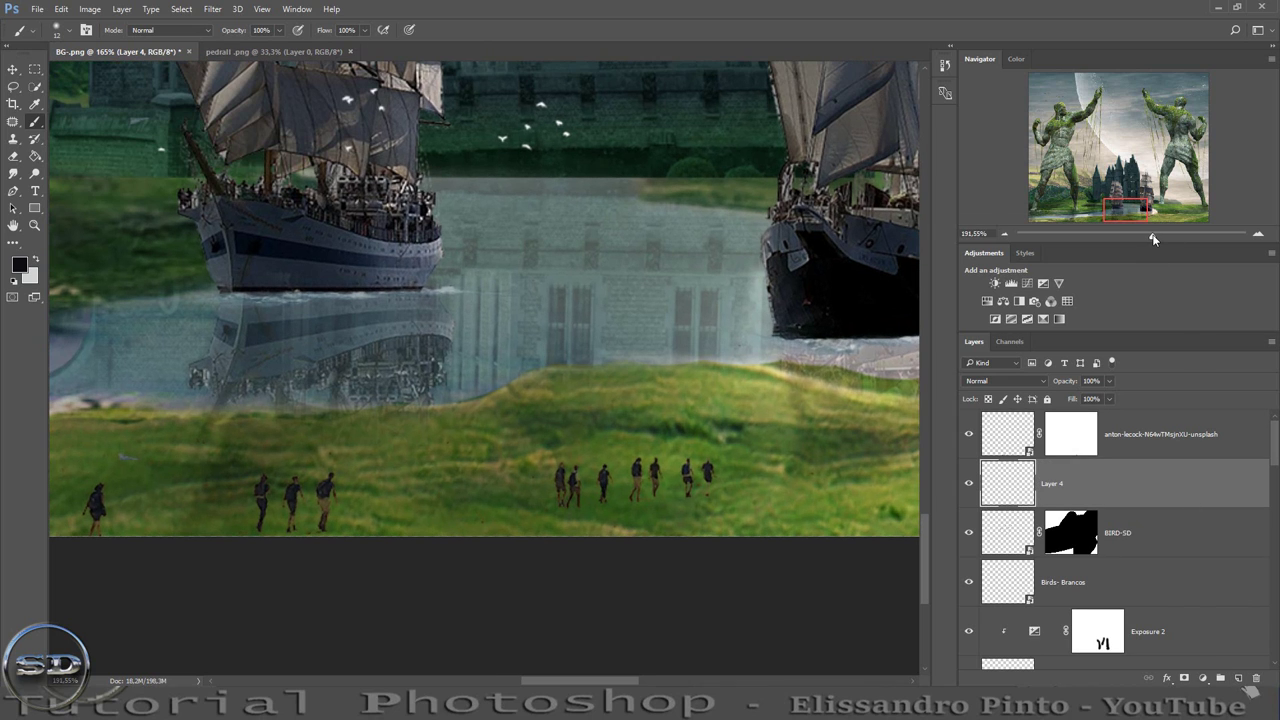
{"action": "right_click", "coordinate": [702, 506], "text": "alt"}
{"action": "mouse_move", "coordinate": [693, 518]}
{"action": "left_mouse_down"}
{"action": "mouse_move", "coordinate": [706, 497]}
{"action": "mouse_move", "coordinate": [659, 520]}
{"action": "left_mouse_up"}
{"action": "left_click_drag", "start_coordinate": [622, 500], "coordinate": [597, 503]}
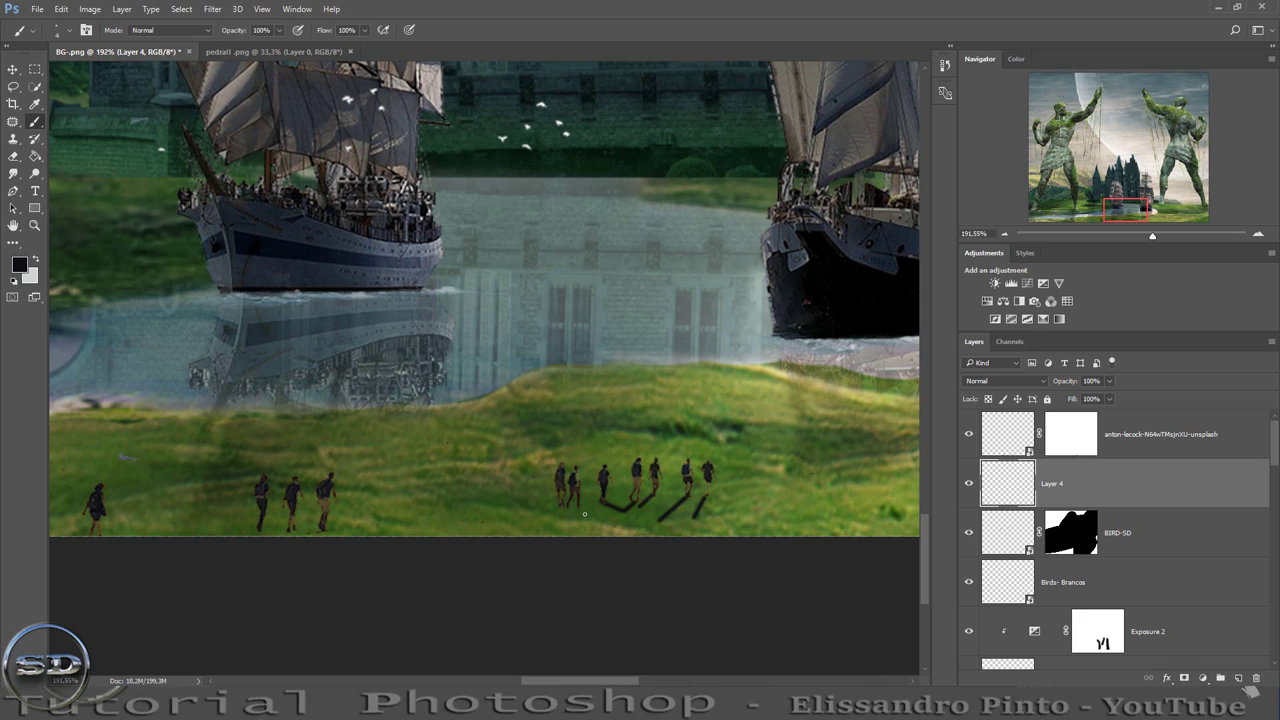
{"action": "key", "text": "ctrl+z"}
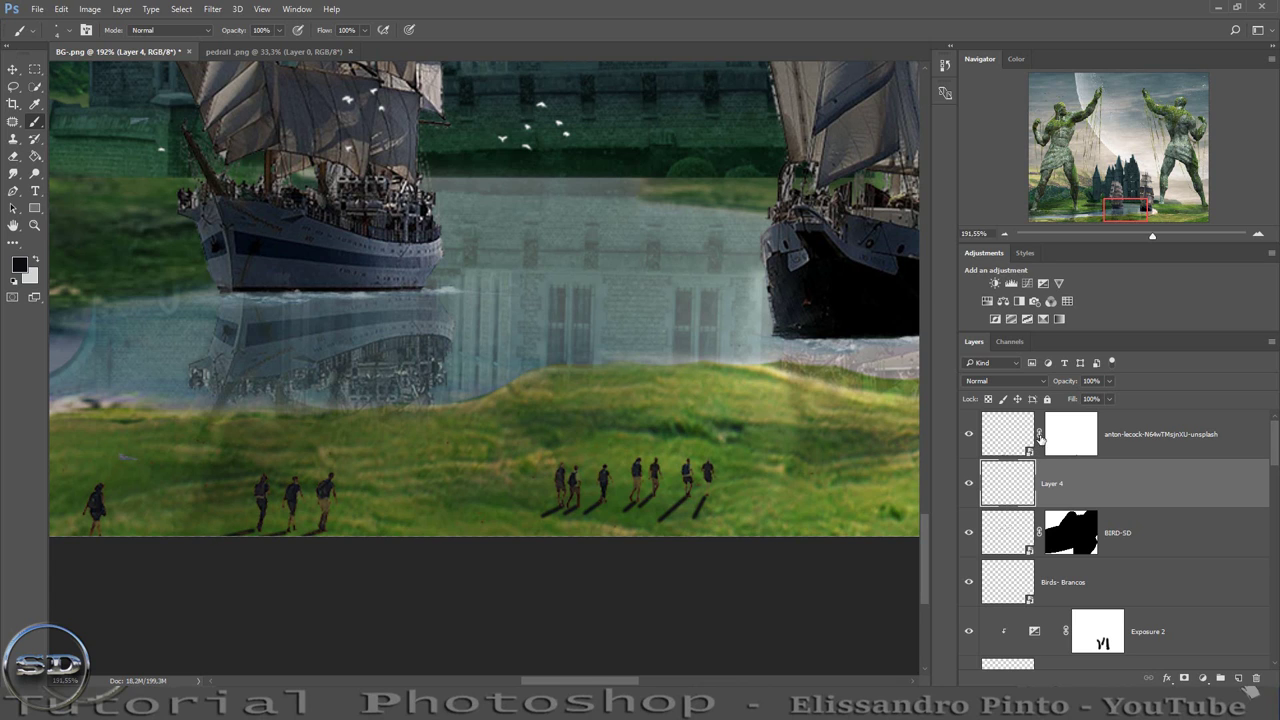
Try Layer 4 at 75% opacity, then restore it to 100%.
{"action": "left_click_drag", "start_coordinate": [1071, 380], "coordinate": [1056, 384]}
{"action": "left_click", "coordinate": [211, 9]}
{"action": "left_click", "coordinate": [211, 9]}
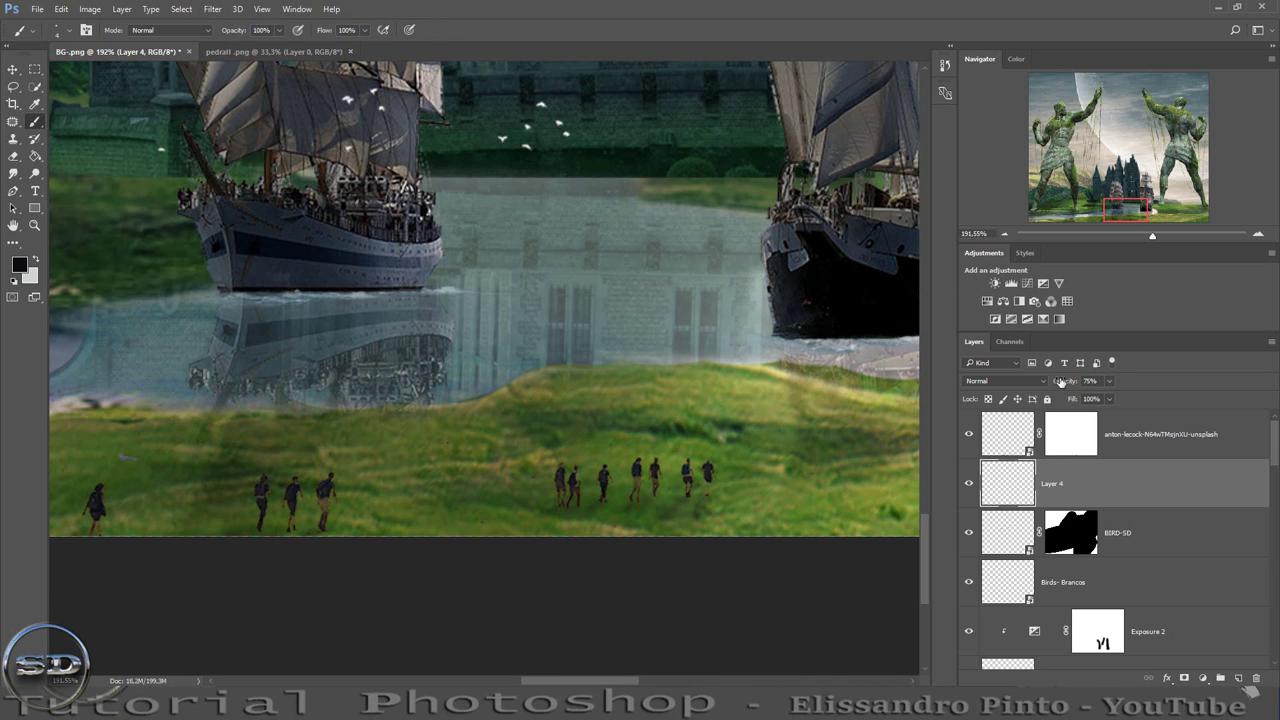
{"action": "left_click_drag", "start_coordinate": [1060, 383], "coordinate": [1080, 382]}
{"action": "mouse_move", "coordinate": [1152, 236]}
{"action": "left_mouse_down"}
{"action": "mouse_move", "coordinate": [1137, 237]}
{"action": "mouse_move", "coordinate": [1160, 237]}
{"action": "left_mouse_up"}
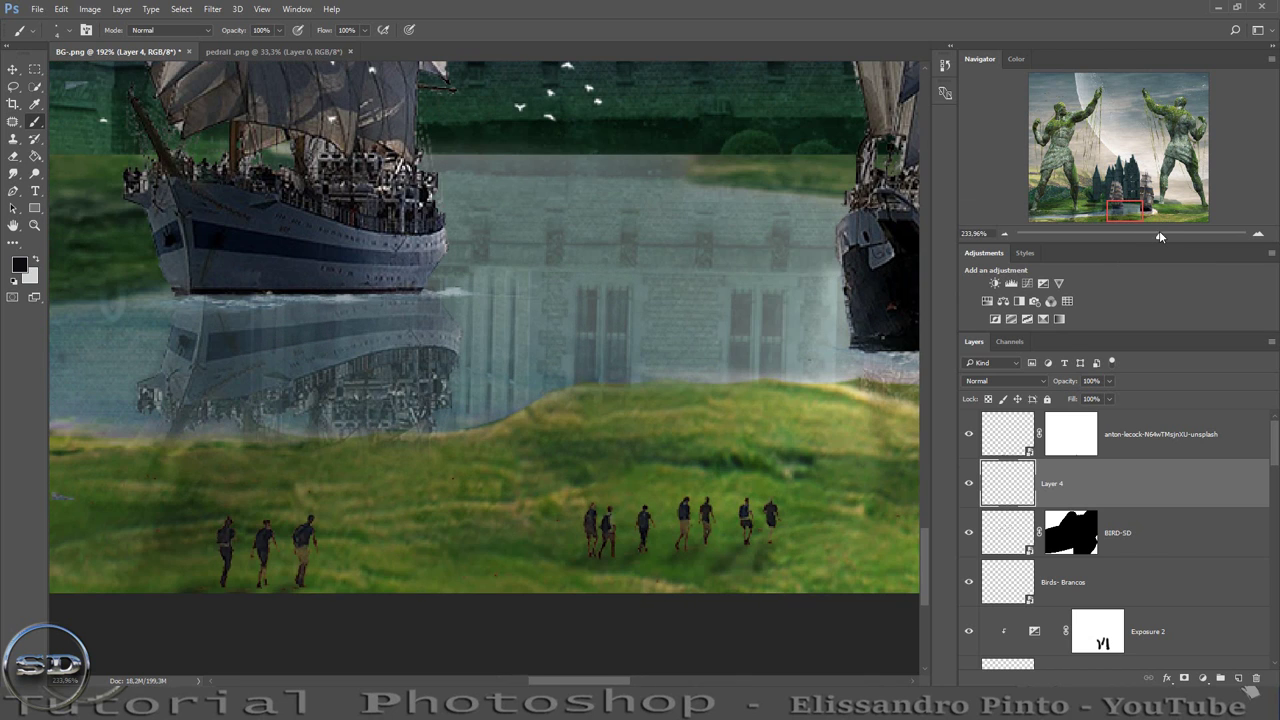
Add an Exposure adjustment above the unsplash layer set to about -2.94.
{"action": "left_click", "coordinate": [1006, 442]}
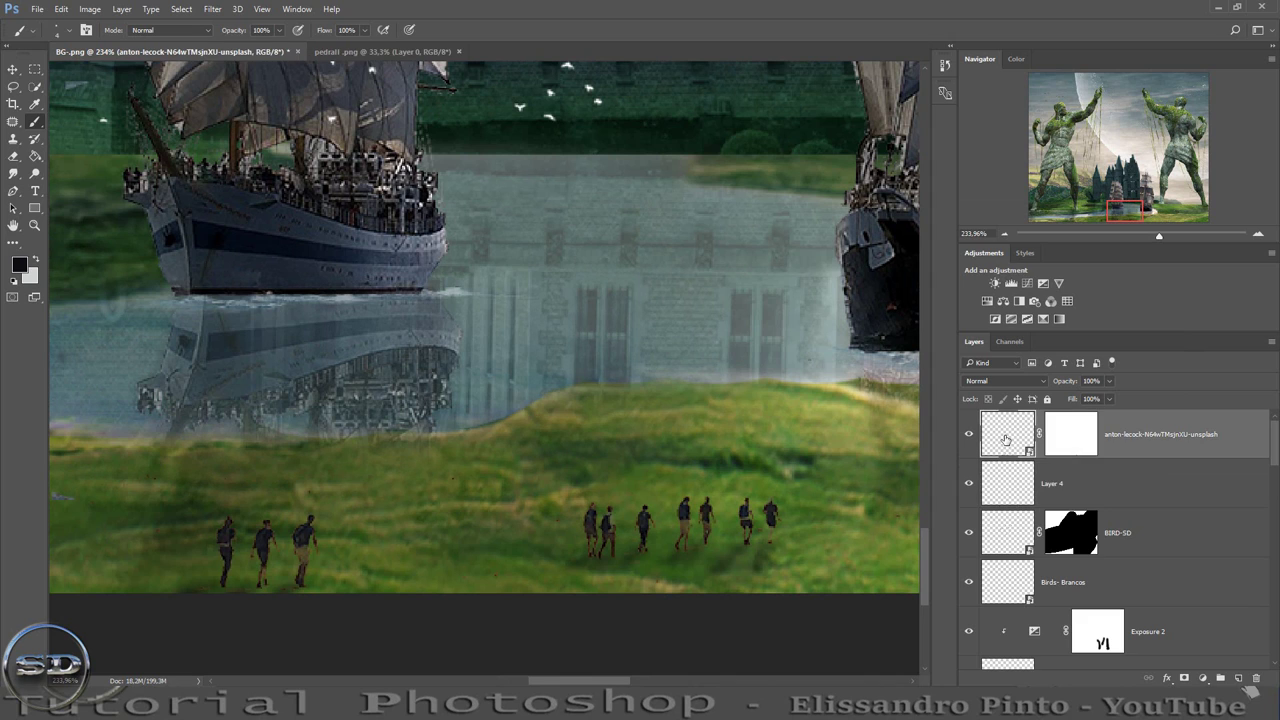
{"action": "left_click", "coordinate": [1043, 283]}
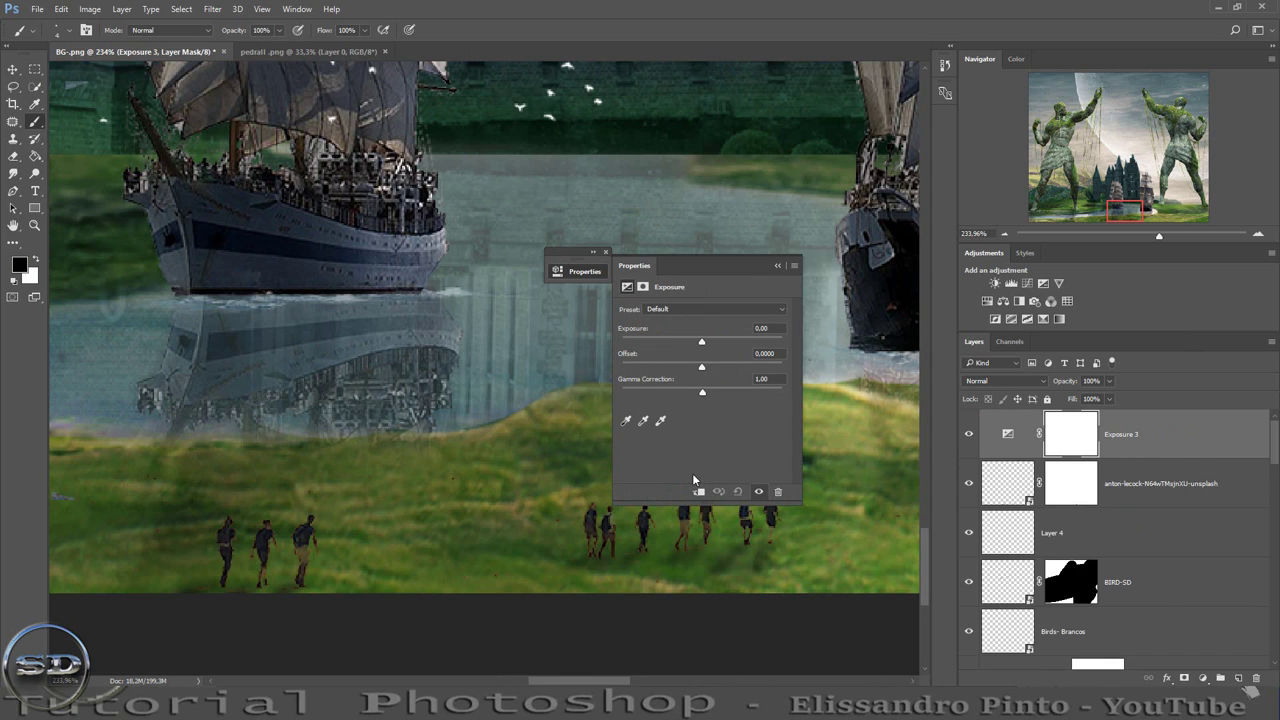
{"action": "left_click_drag", "start_coordinate": [701, 341], "coordinate": [666, 341]}
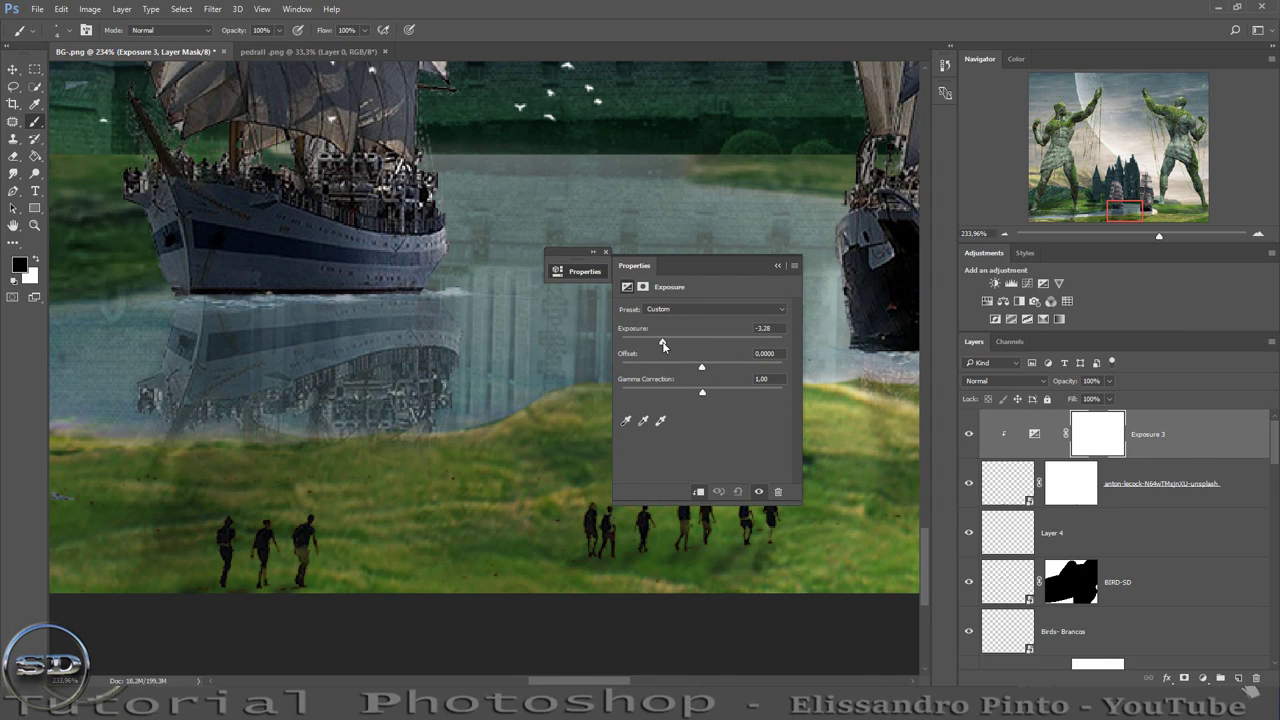
{"action": "left_click", "coordinate": [607, 251]}
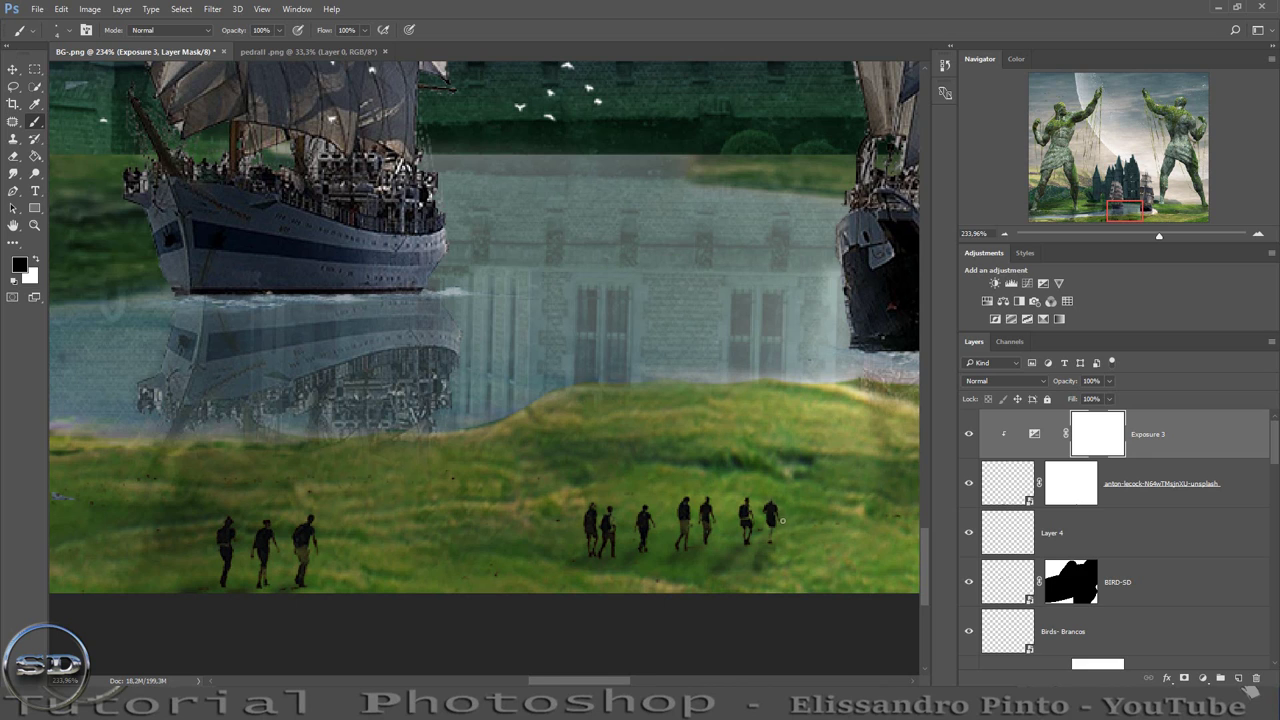
Enlarge the brush to 35 on the unsplash mask, then shrink it for the Exposure 3 mask.
{"action": "left_click", "coordinate": [1070, 477]}
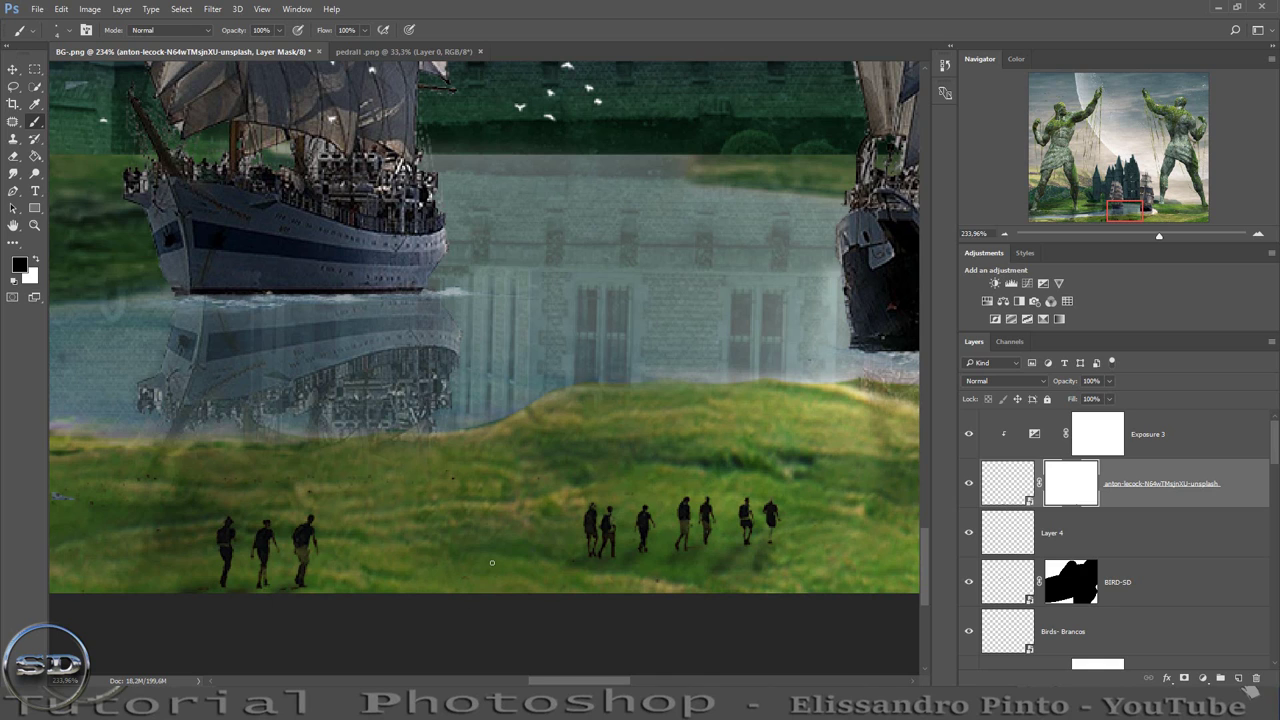
{"action": "left_click_drag", "start_coordinate": [488, 564], "coordinate": [500, 564]}
{"action": "left_click_drag", "start_coordinate": [1155, 237], "coordinate": [1142, 238]}
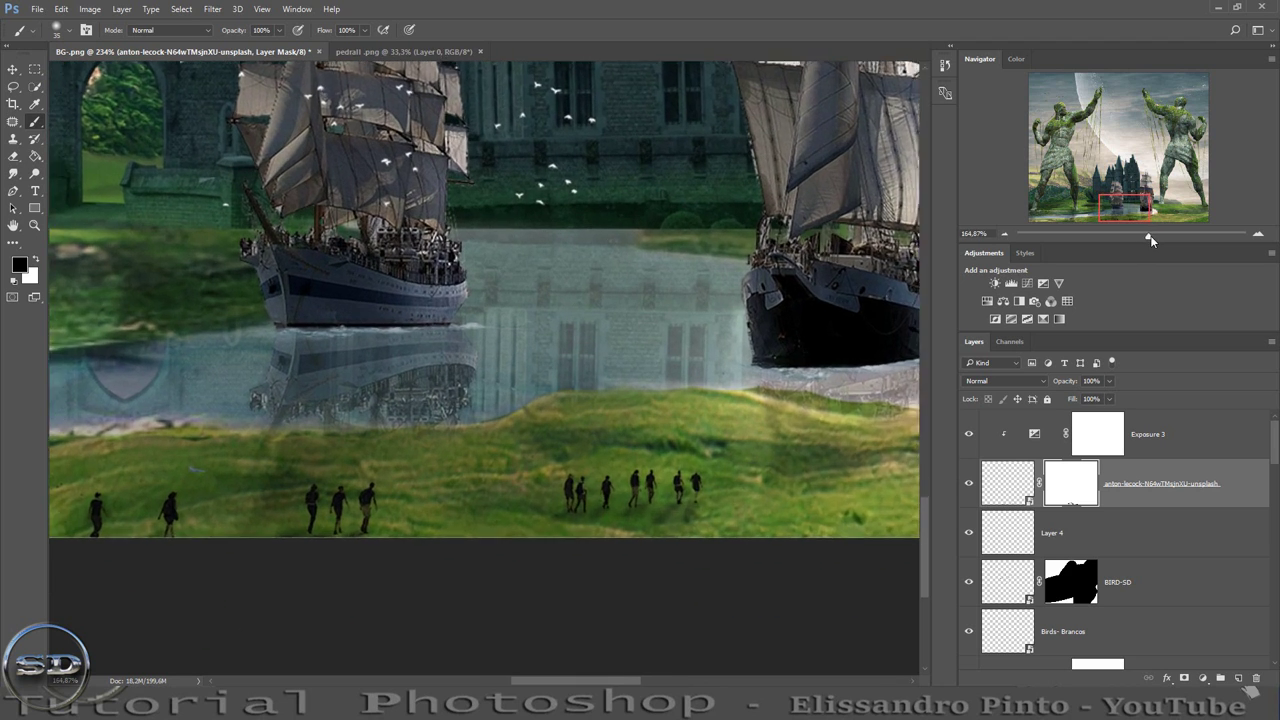
{"action": "left_click_drag", "start_coordinate": [1143, 238], "coordinate": [1163, 236]}
{"action": "left_click", "coordinate": [1122, 434]}
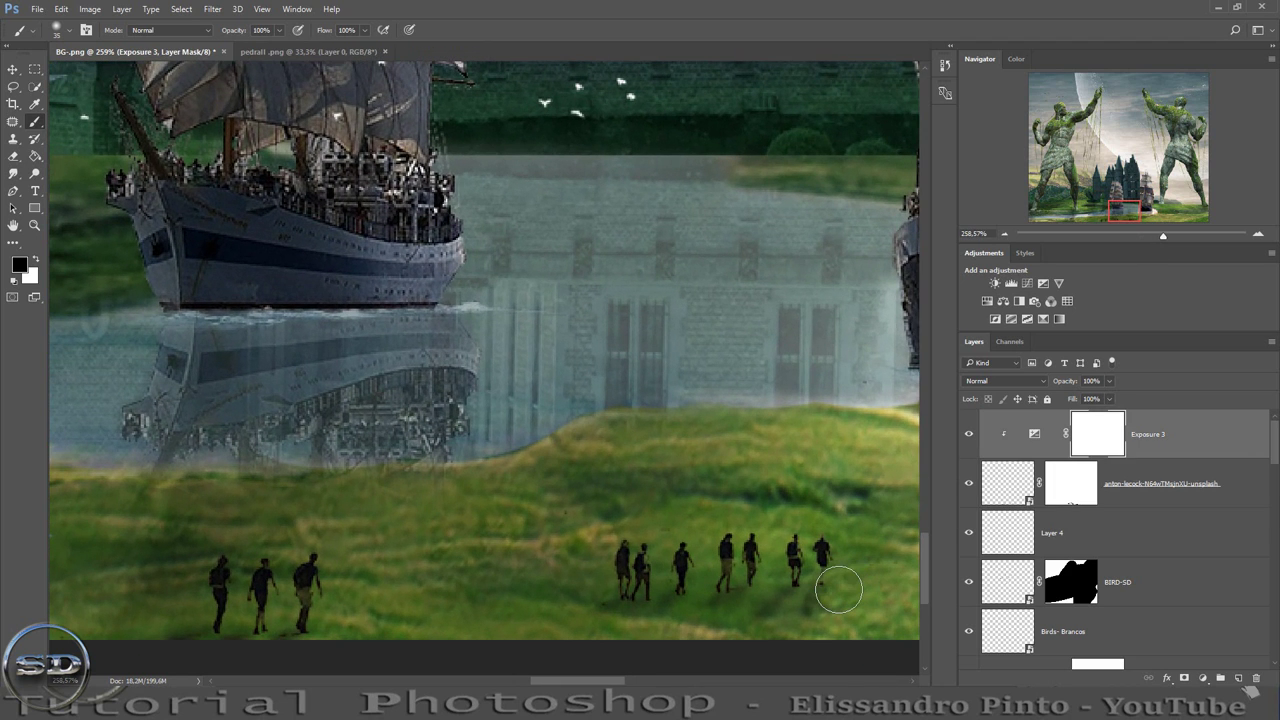
{"action": "left_click_drag", "start_coordinate": [838, 590], "coordinate": [810, 590]}
{"action": "mouse_move", "coordinate": [1165, 238]}
{"action": "left_mouse_down"}
{"action": "mouse_move", "coordinate": [1114, 238]}
{"action": "mouse_move", "coordinate": [1128, 238]}
{"action": "left_mouse_up"}
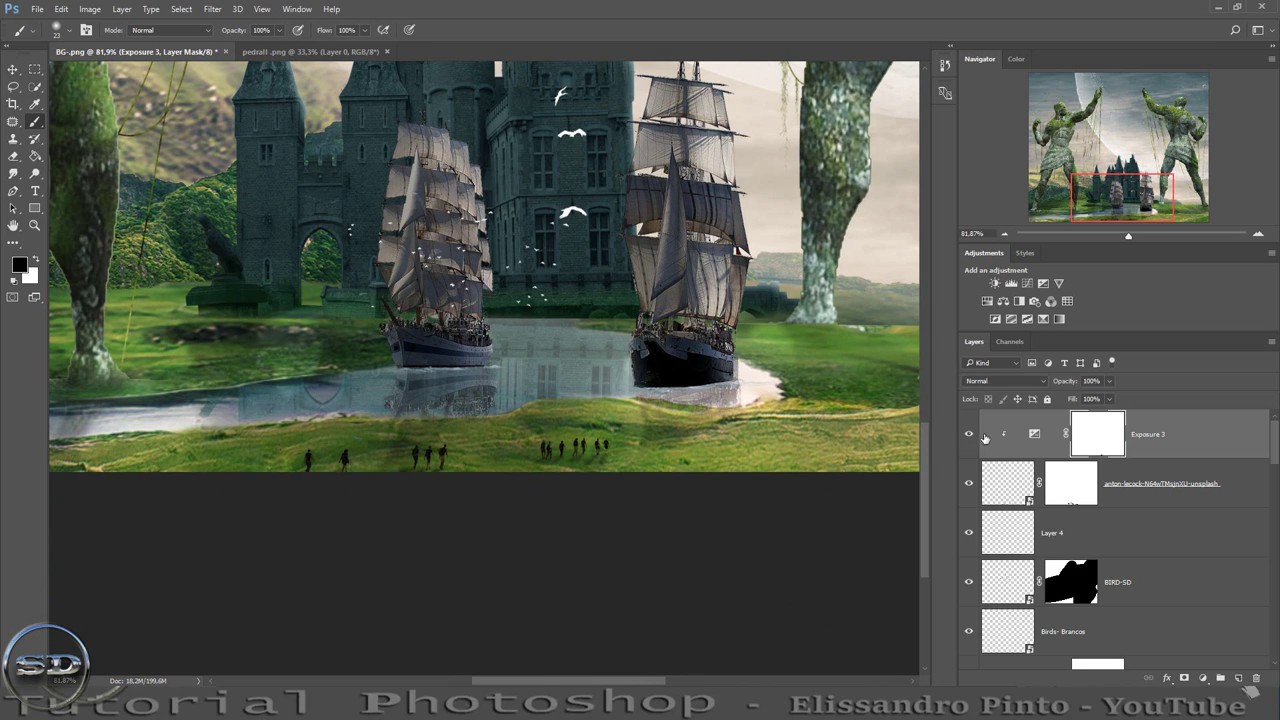
Set Exposure 3 fill to 61% and Layer 4 opacity to 80%.
{"action": "left_click_drag", "start_coordinate": [1070, 399], "coordinate": [1044, 399]}
{"action": "left_click", "coordinate": [1010, 490]}
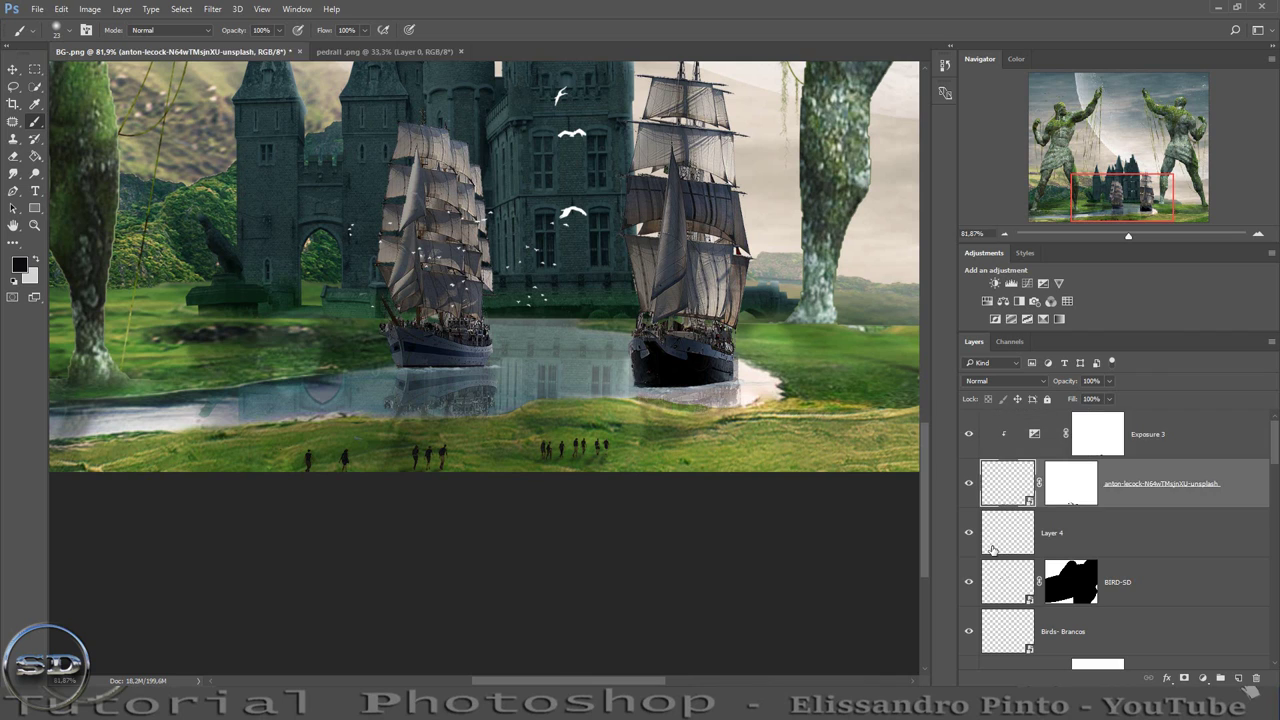
{"action": "left_click", "coordinate": [992, 546]}
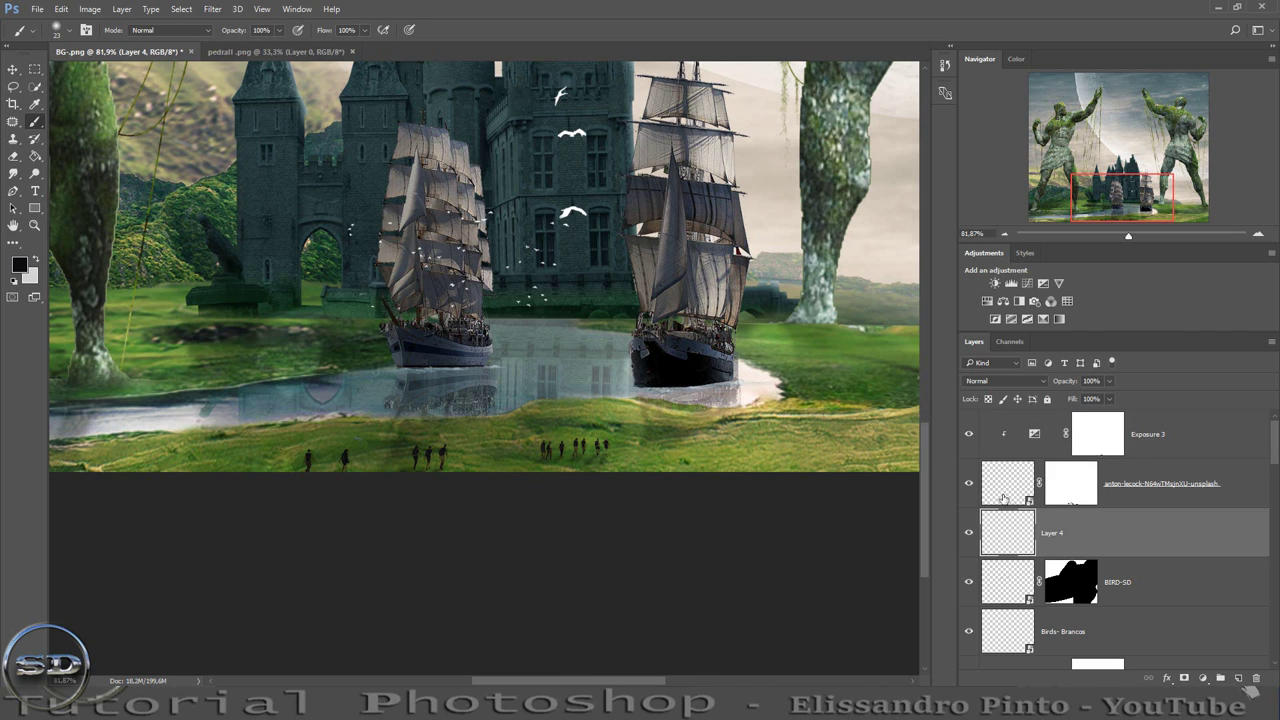
{"action": "left_click_drag", "start_coordinate": [1062, 384], "coordinate": [1048, 385]}
{"action": "left_click_drag", "start_coordinate": [1132, 236], "coordinate": [1117, 237]}
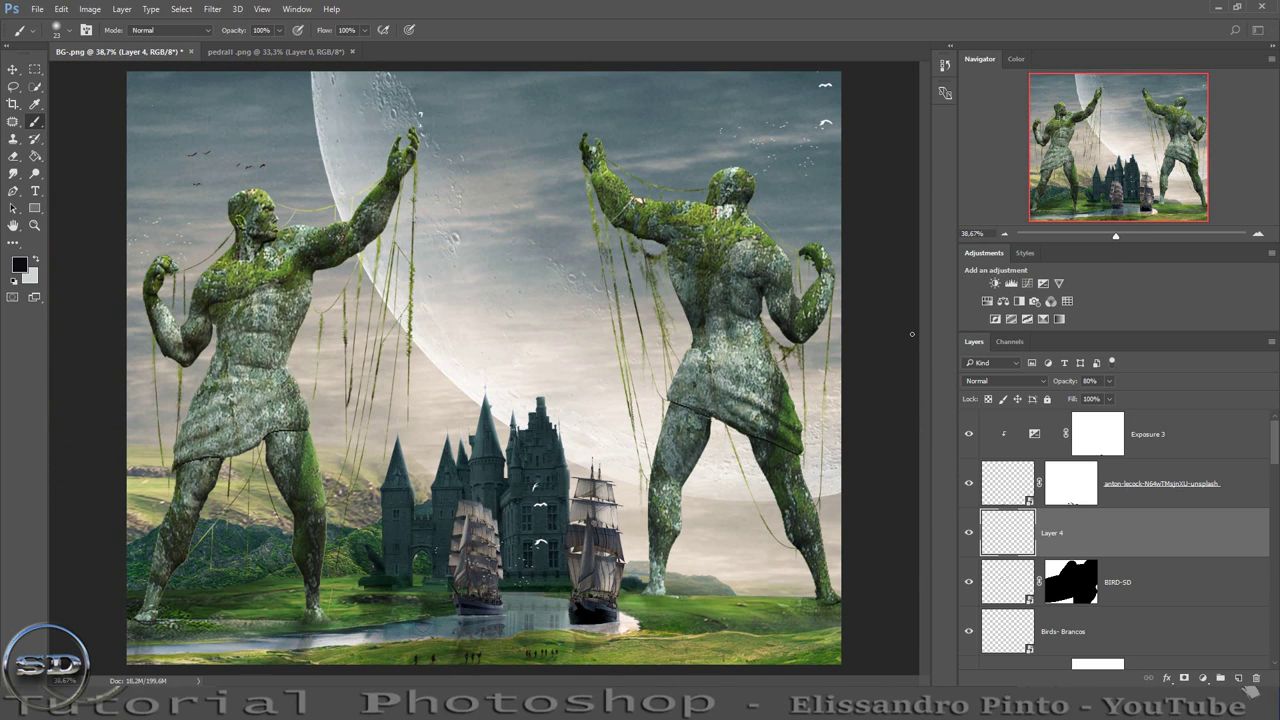
{"action": "left_click", "coordinate": [1208, 423]}
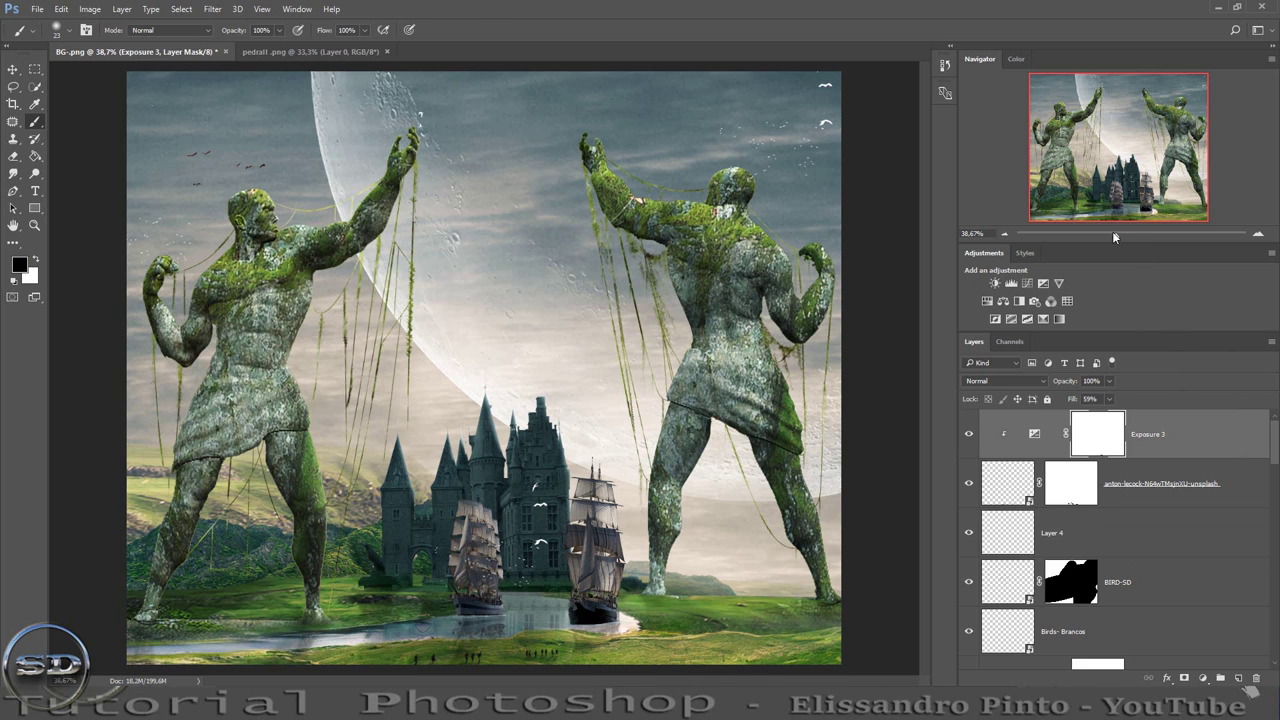
{"action": "left_click_drag", "start_coordinate": [1116, 236], "coordinate": [1112, 236]}
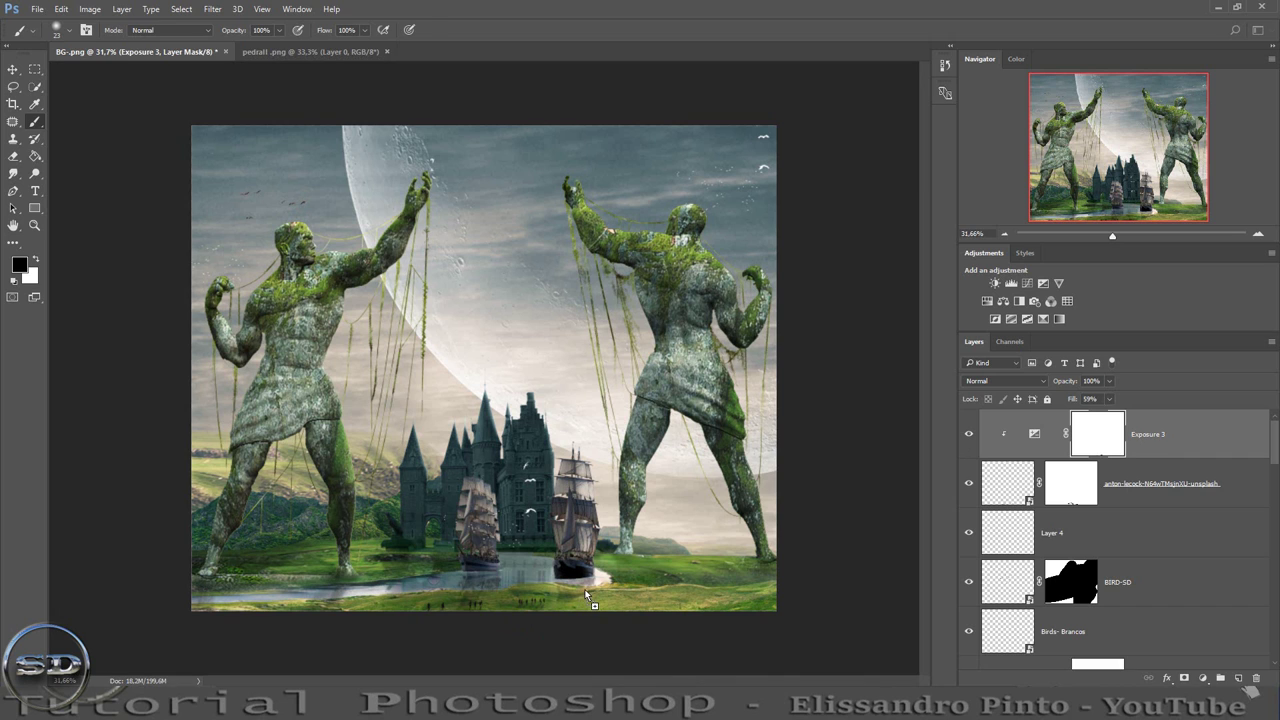
Paste the Birds III flock and scale it into the sky with Free Transform.
{"action": "key", "text": "ctrl+v"}
{"action": "key", "text": "ctrl+t"}
{"action": "mouse_move", "coordinate": [582, 597]}
{"action": "left_mouse_down"}
{"action": "mouse_move", "coordinate": [277, 572]}
{"action": "mouse_move", "coordinate": [198, 551]}
{"action": "mouse_move", "coordinate": [241, 620]}
{"action": "mouse_move", "coordinate": [237, 332]}
{"action": "mouse_move", "coordinate": [221, 232]}
{"action": "mouse_move", "coordinate": [326, 183]}
{"action": "mouse_move", "coordinate": [326, 168]}
{"action": "mouse_move", "coordinate": [420, 174]}
{"action": "mouse_move", "coordinate": [382, 202]}
{"action": "left_mouse_up"}
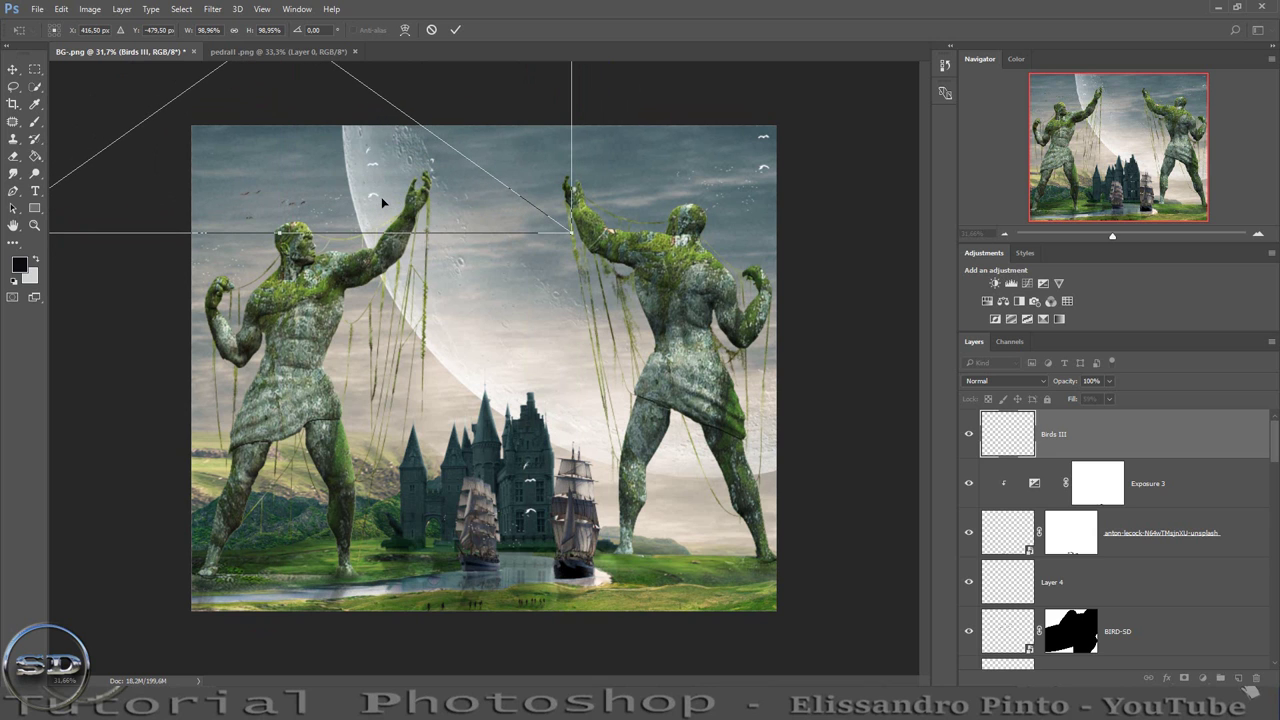
Commit the Birds III placement and zoom in on the moon and birds.
{"action": "left_click", "coordinate": [457, 29]}
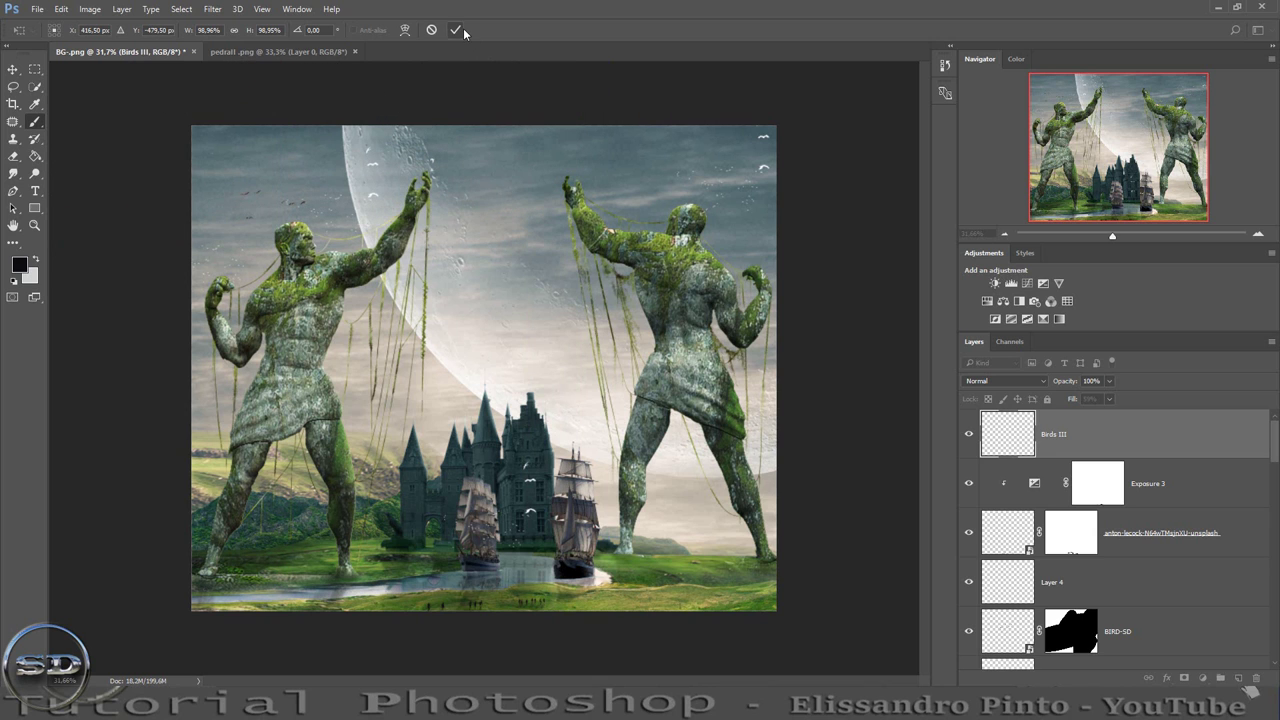
{"action": "left_click", "coordinate": [1131, 236]}
{"action": "left_click_drag", "start_coordinate": [1126, 125], "coordinate": [1120, 72]}
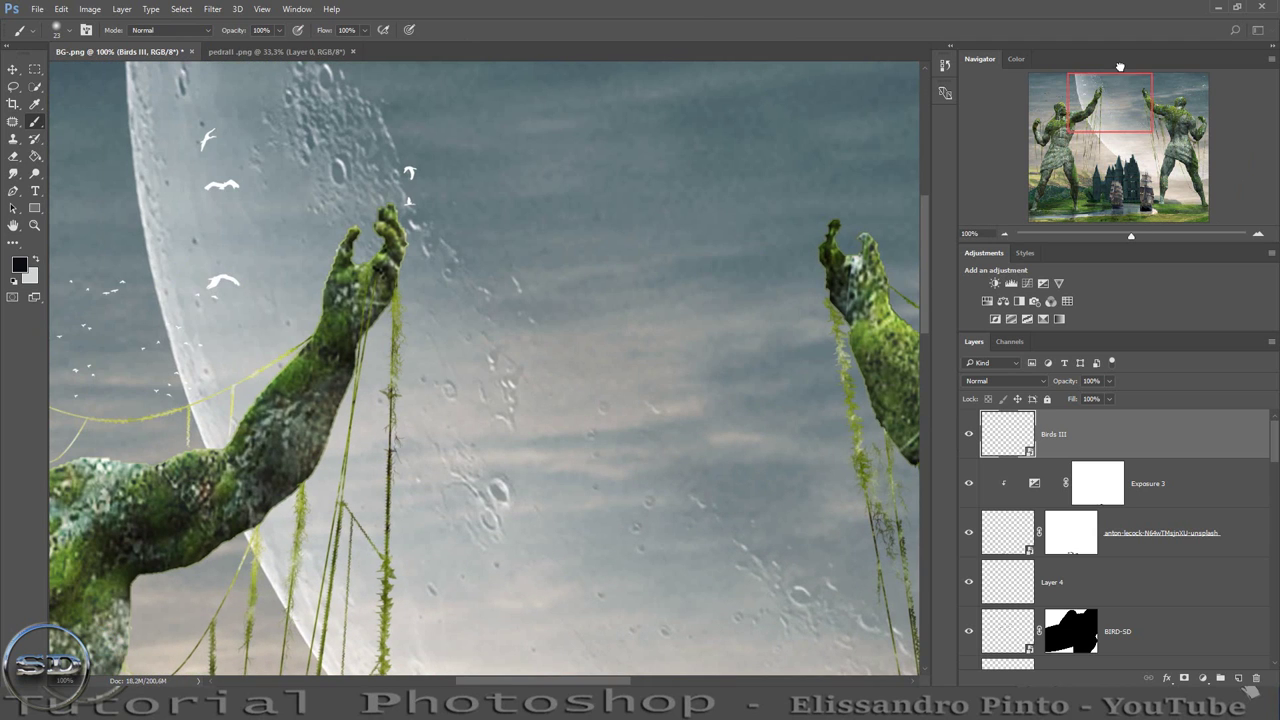
Rasterize Birds III, add a white layer mask, and set a 153 px hard round brush.
{"action": "left_click", "coordinate": [484, 216]}
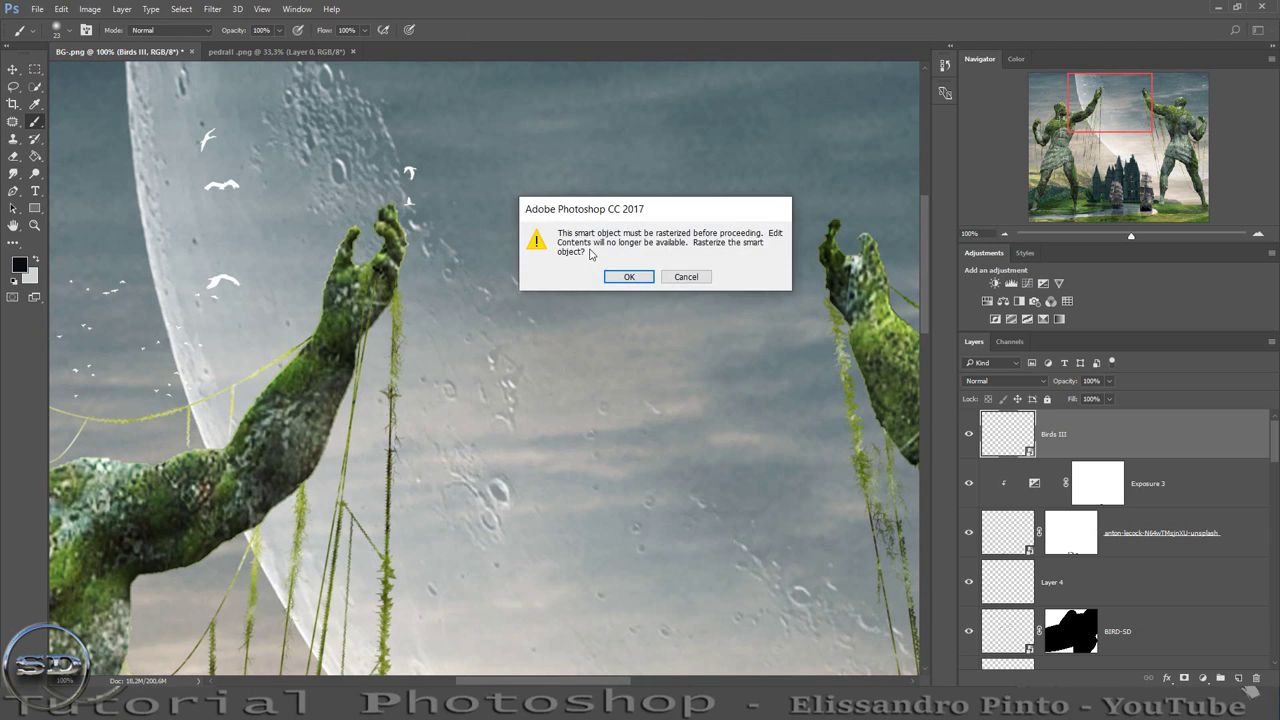
{"action": "left_click", "coordinate": [703, 277]}
{"action": "left_click", "coordinate": [1183, 679]}
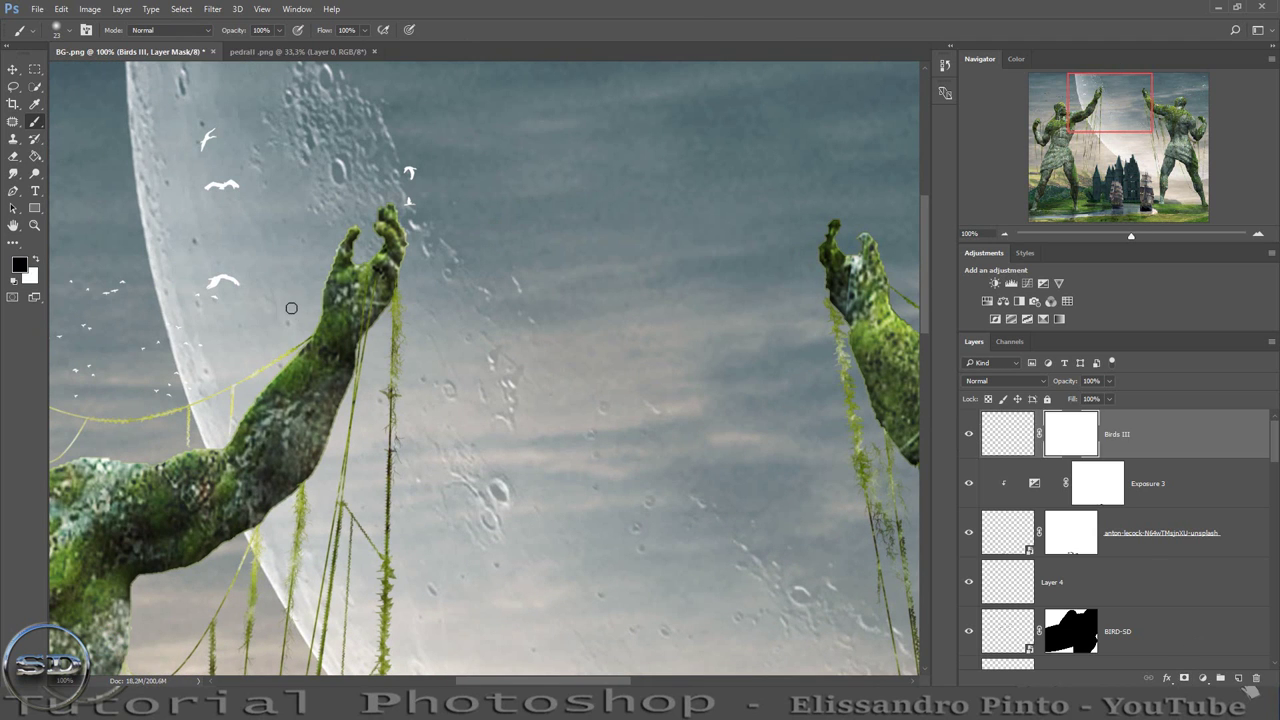
{"action": "right_click", "coordinate": [289, 306]}
{"action": "left_click", "coordinate": [368, 213]}
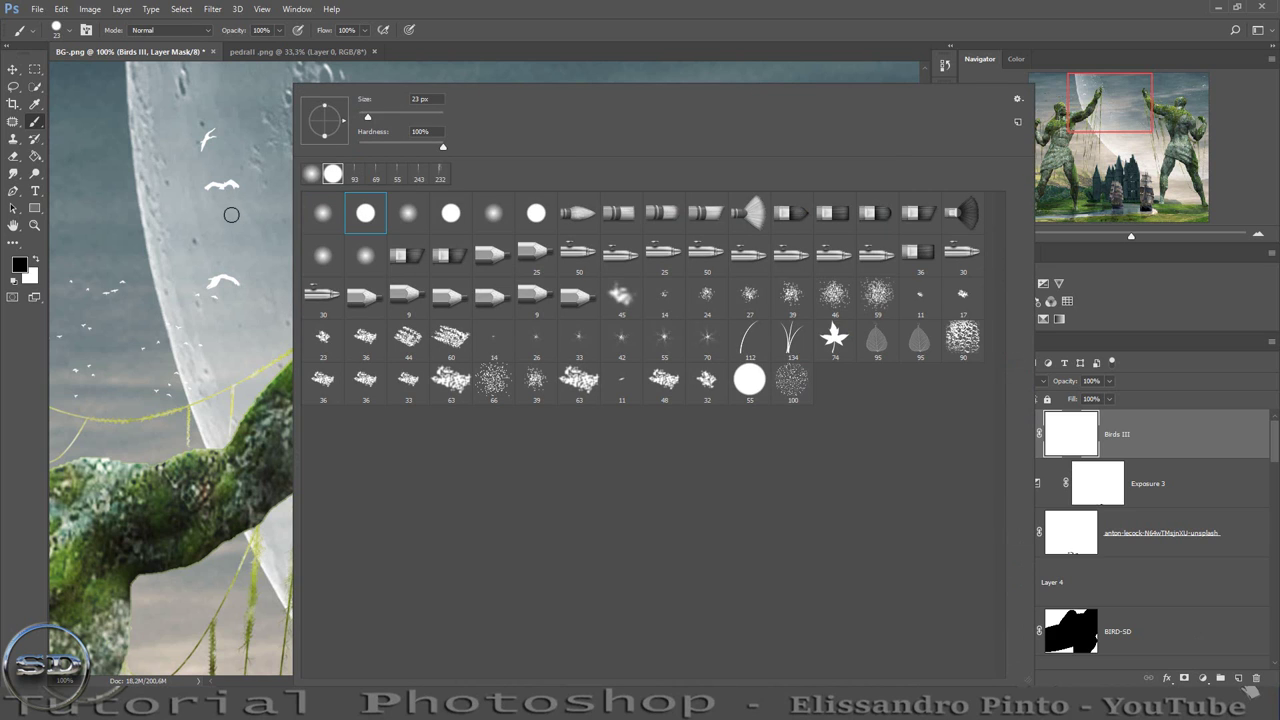
{"action": "mouse_move", "coordinate": [230, 208]}
{"action": "left_mouse_down"}
{"action": "mouse_move", "coordinate": [258, 210]}
{"action": "mouse_move", "coordinate": [209, 166]}
{"action": "mouse_move", "coordinate": [186, 114]}
{"action": "left_mouse_up"}
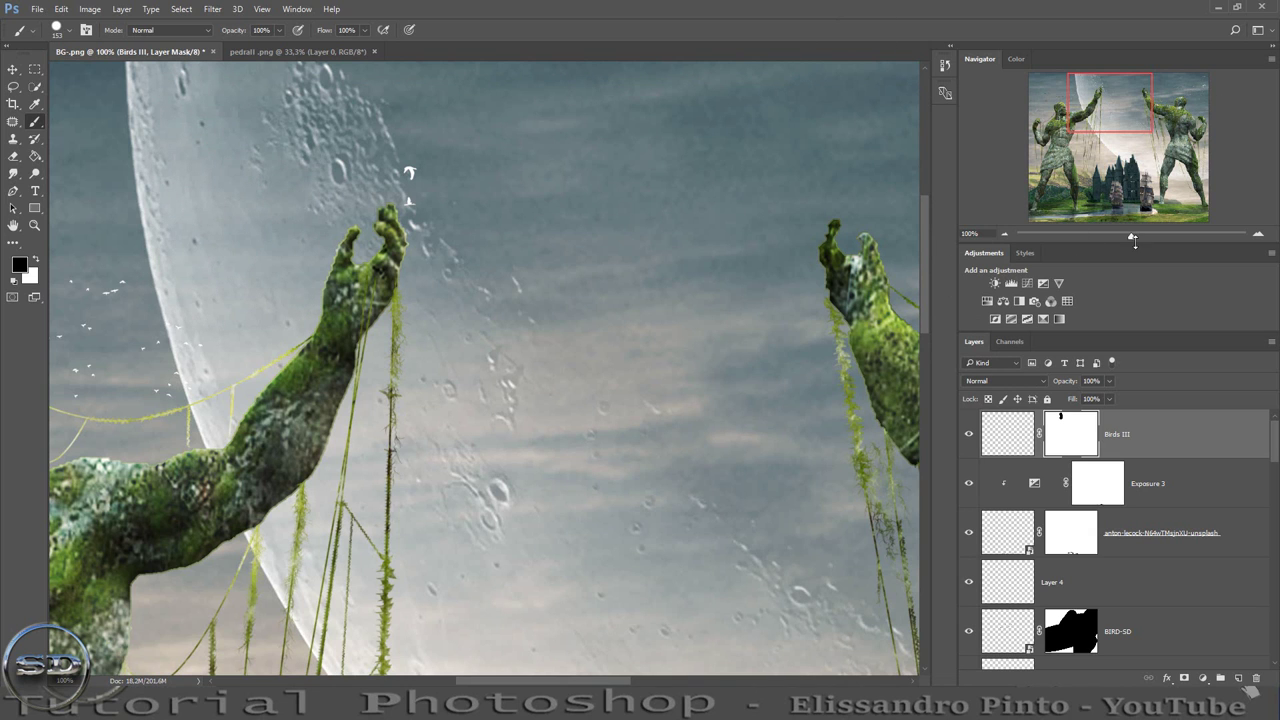
{"action": "left_click_drag", "start_coordinate": [1131, 236], "coordinate": [1111, 231]}
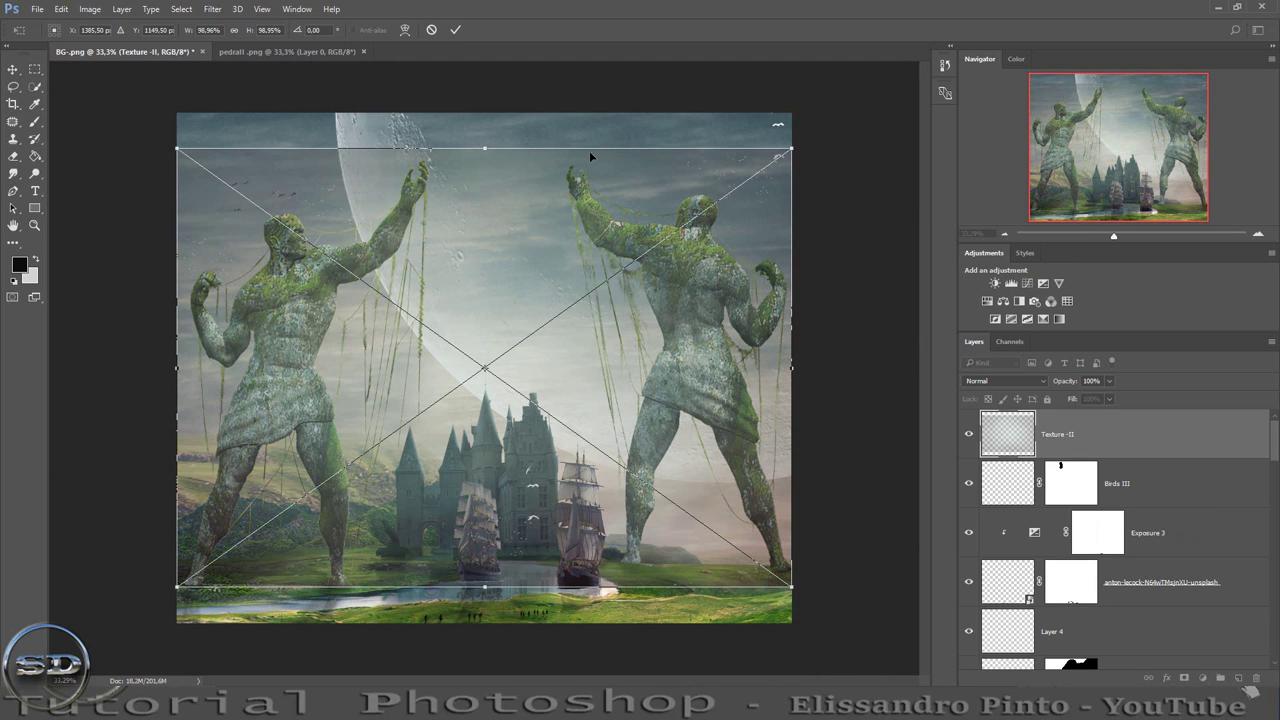
Scale the Texture -II layer uniformly to 130.79% over the scene.
{"action": "left_click_drag", "start_coordinate": [790, 149], "coordinate": [876, 96]}
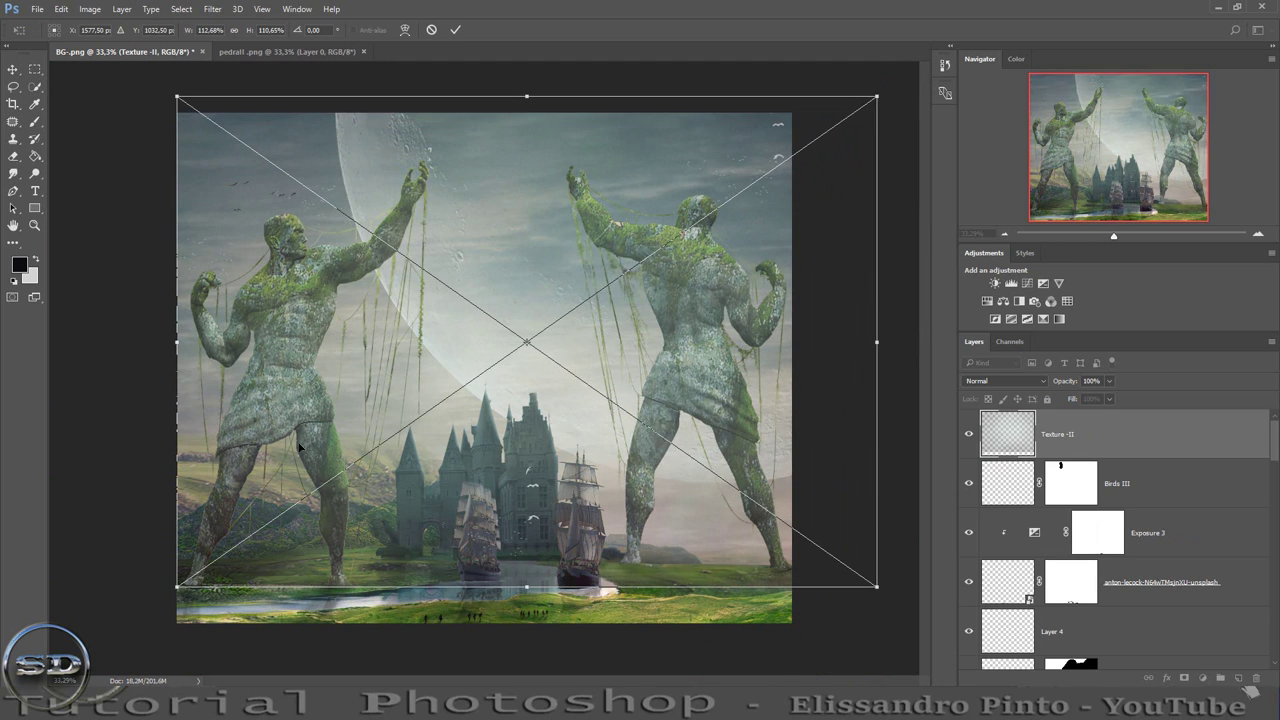
{"action": "left_click_drag", "start_coordinate": [176, 587], "coordinate": [64, 650]}
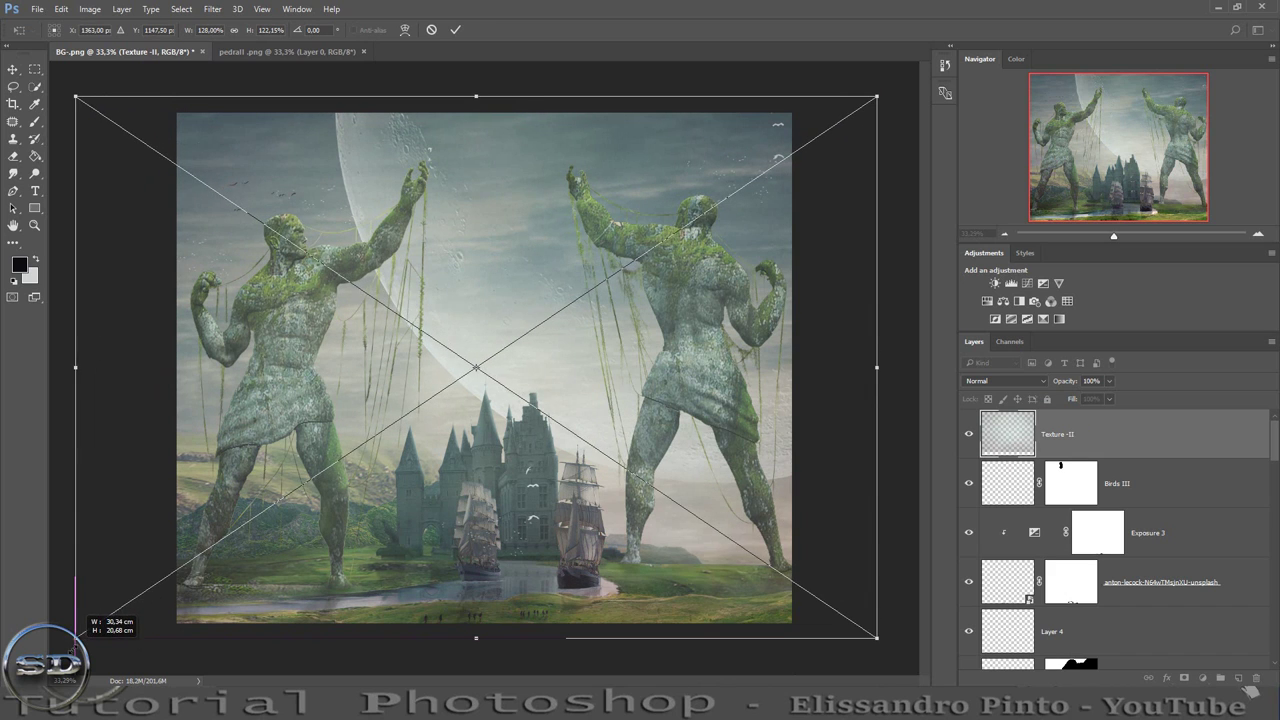
{"action": "left_click", "coordinate": [235, 30]}
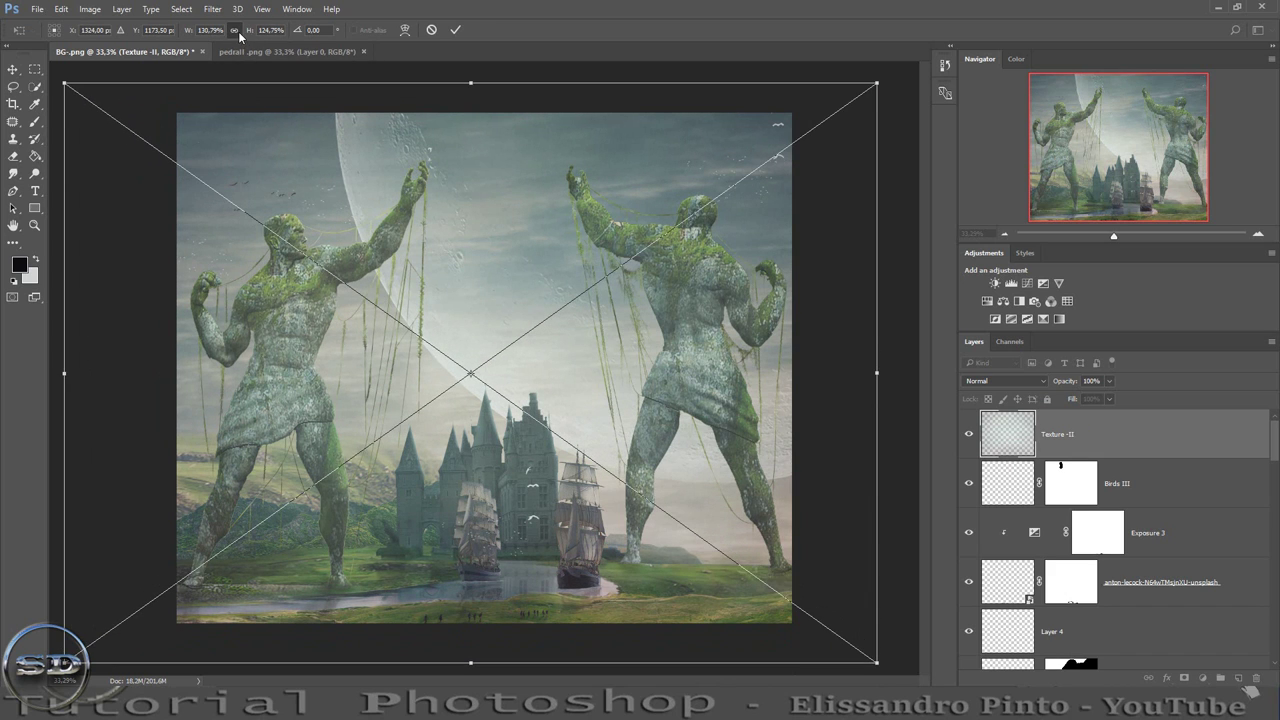
{"action": "left_click", "coordinate": [455, 30]}
Set Texture -II to Overlay blending and toggle it to compare.
{"action": "left_click", "coordinate": [1005, 381]}
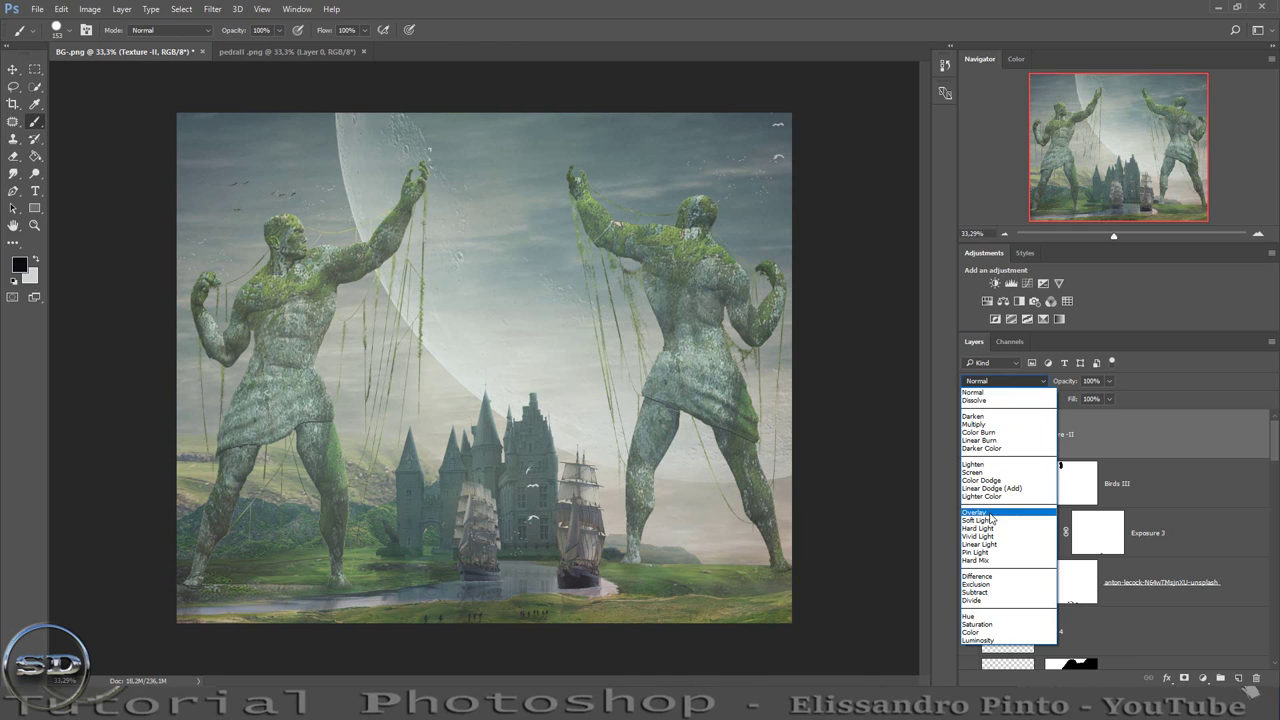
{"action": "left_click", "coordinate": [989, 512]}
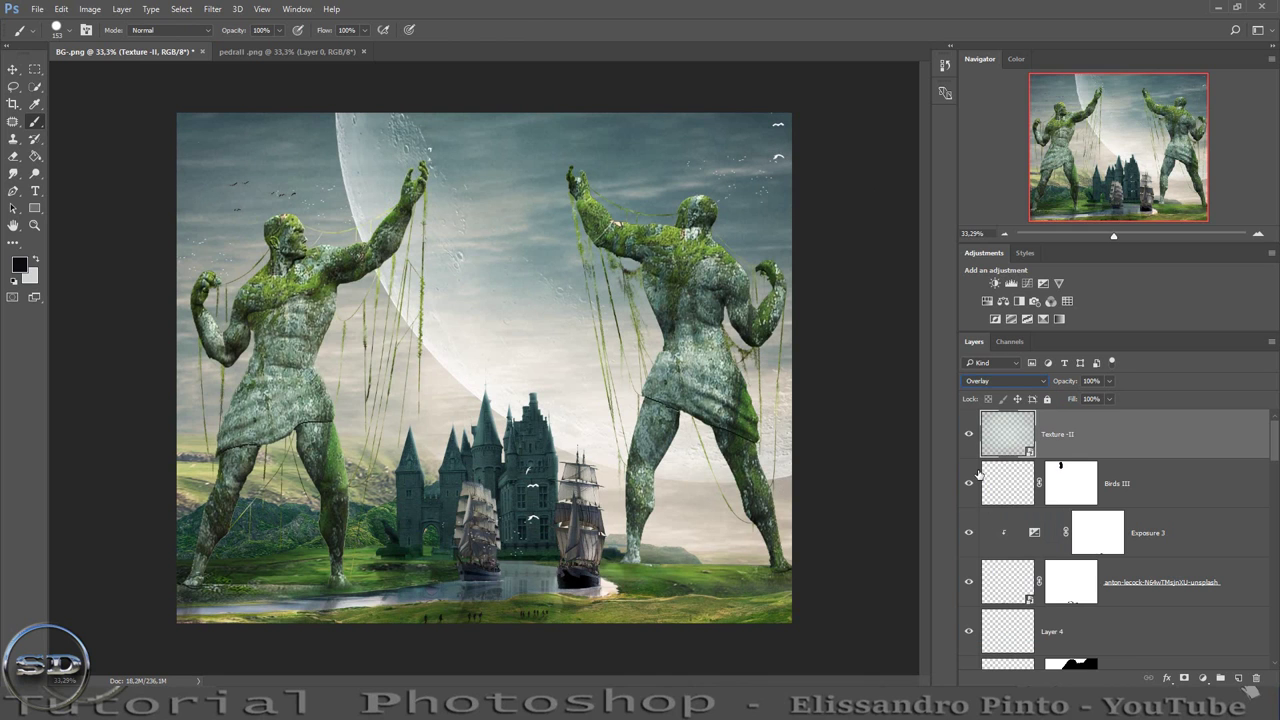
{"action": "left_click", "coordinate": [968, 434]}
{"action": "left_click", "coordinate": [968, 434]}
Place the Texture image and scale it to about 120% to cover the canvas.
{"action": "left_click_drag", "start_coordinate": [487, 669], "coordinate": [521, 606]}
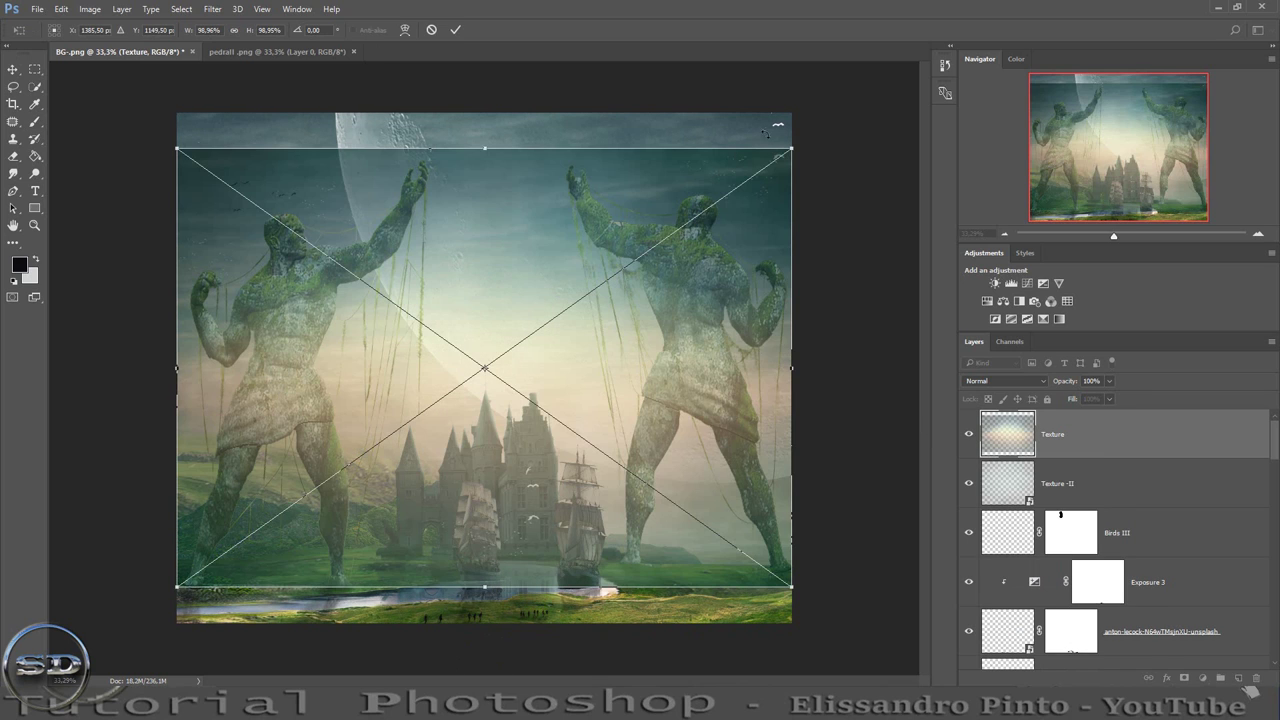
{"action": "left_click_drag", "start_coordinate": [790, 148], "coordinate": [861, 94]}
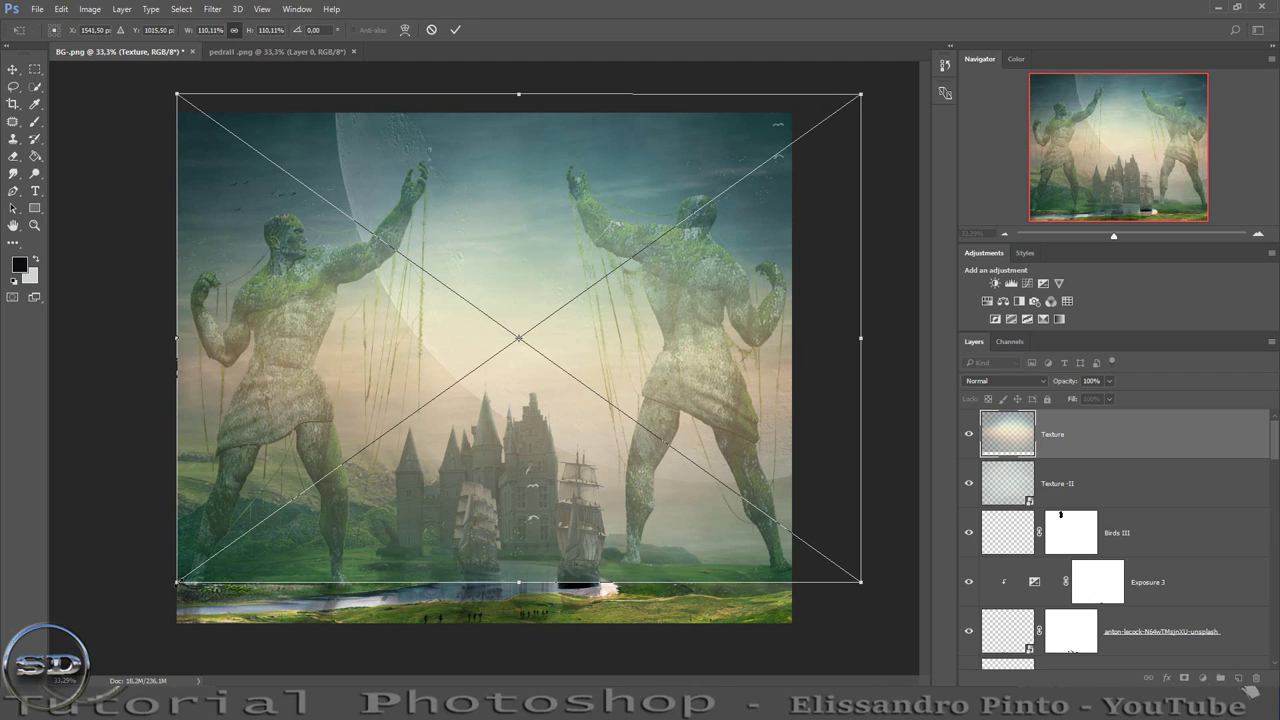
{"action": "mouse_move", "coordinate": [177, 582]}
{"action": "left_mouse_down"}
{"action": "mouse_move", "coordinate": [112, 634]}
{"action": "mouse_move", "coordinate": [215, 553]}
{"action": "left_mouse_up"}
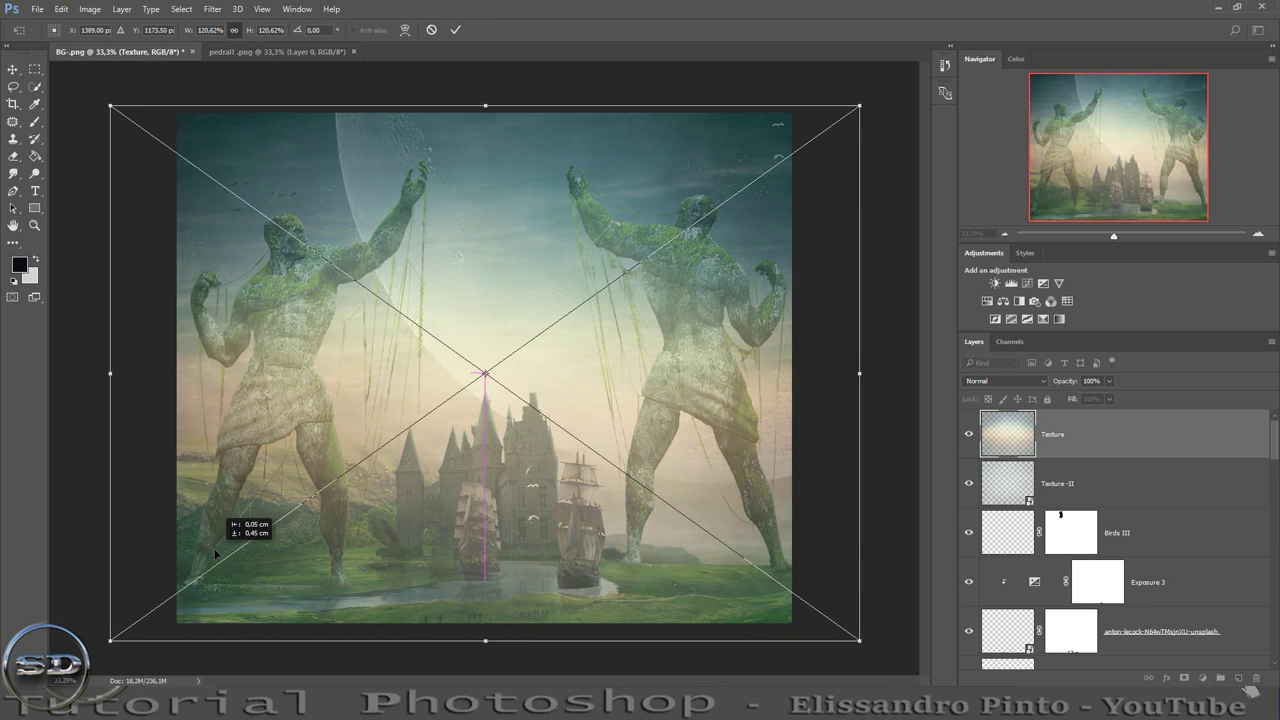
{"action": "left_click", "coordinate": [455, 29]}
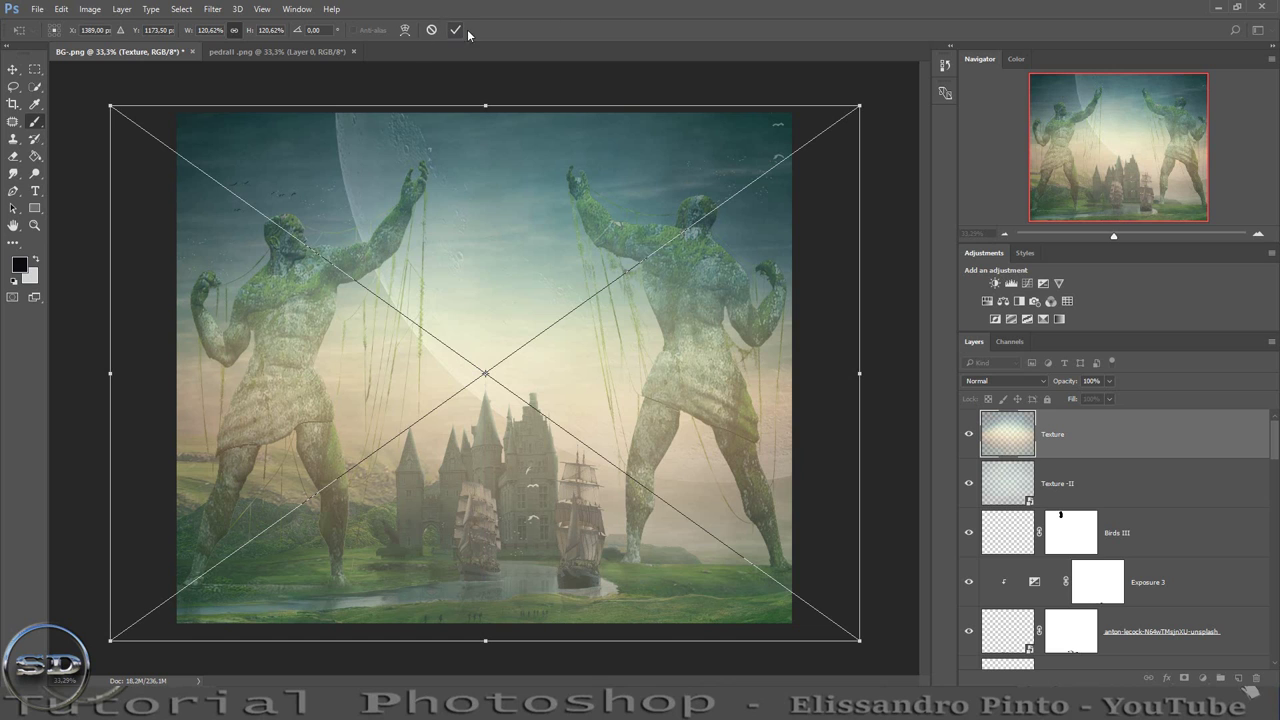
Blend the Texture layer in Overlay at 68% opacity, comparing with it hidden.
{"action": "left_click", "coordinate": [990, 381]}
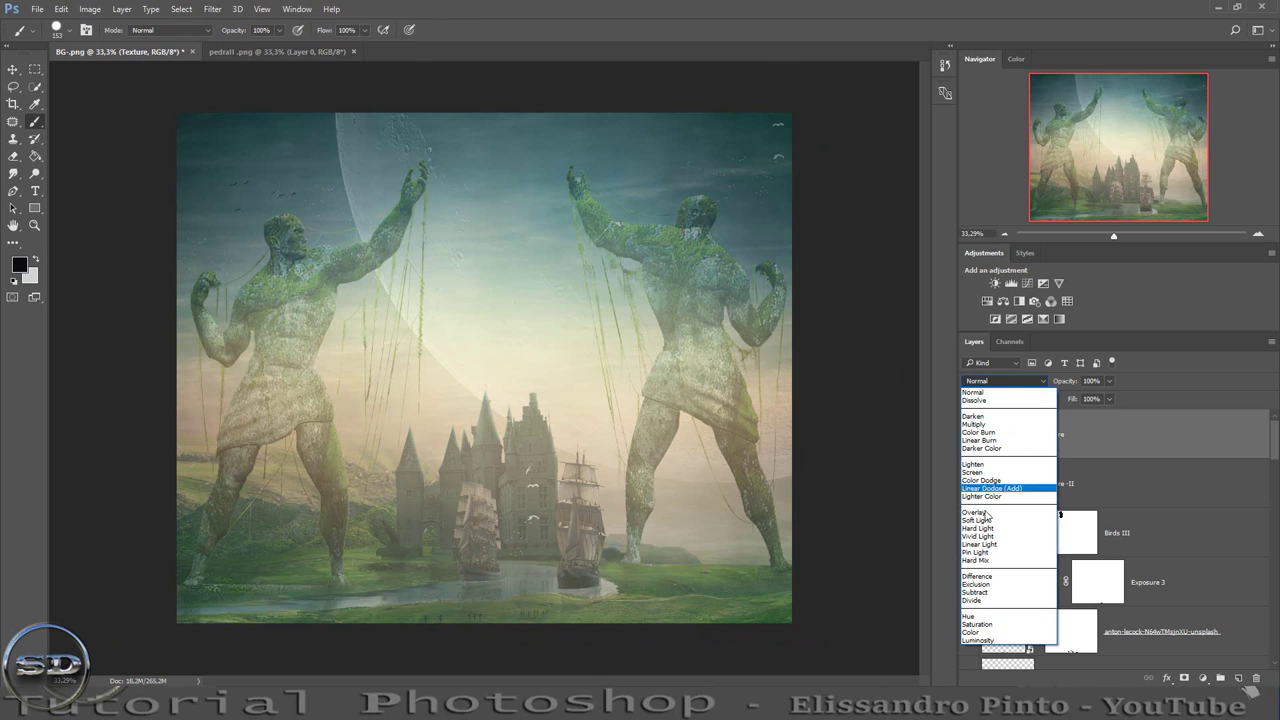
{"action": "left_click", "coordinate": [980, 515]}
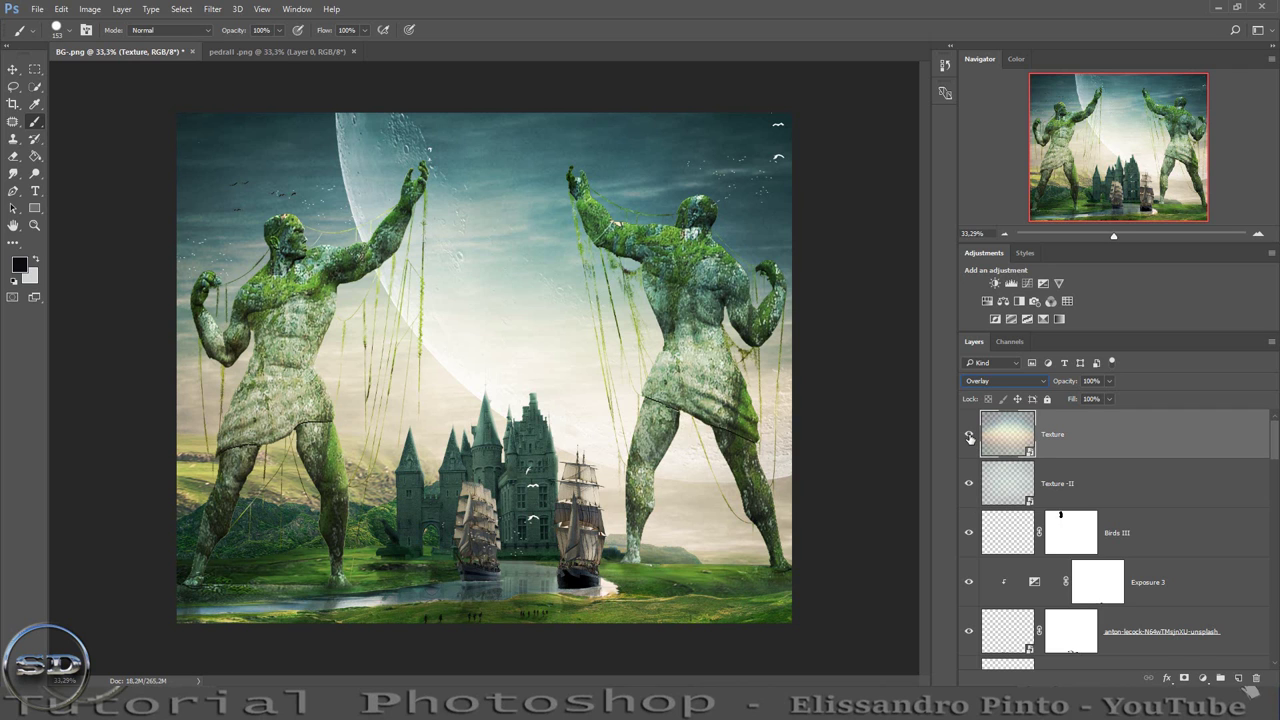
{"action": "left_click", "coordinate": [969, 434]}
{"action": "left_click", "coordinate": [969, 434]}
{"action": "mouse_move", "coordinate": [1062, 381]}
{"action": "left_mouse_down"}
{"action": "mouse_move", "coordinate": [1048, 383]}
{"action": "mouse_move", "coordinate": [1060, 399]}
{"action": "left_mouse_up"}
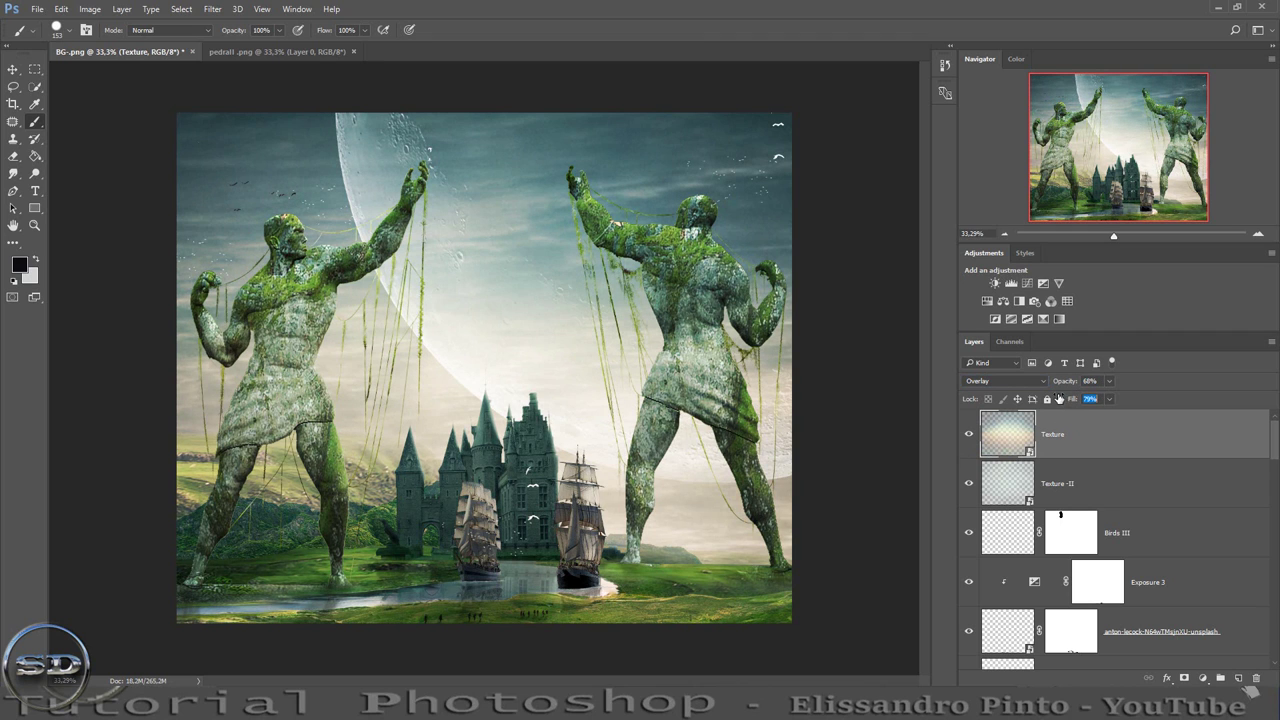
{"action": "left_click", "coordinate": [969, 434]}
{"action": "left_click", "coordinate": [969, 434]}
Add a Curves adjustment, darken the RGB shadows and lift the Blue curve.
{"action": "left_click", "coordinate": [1027, 284]}
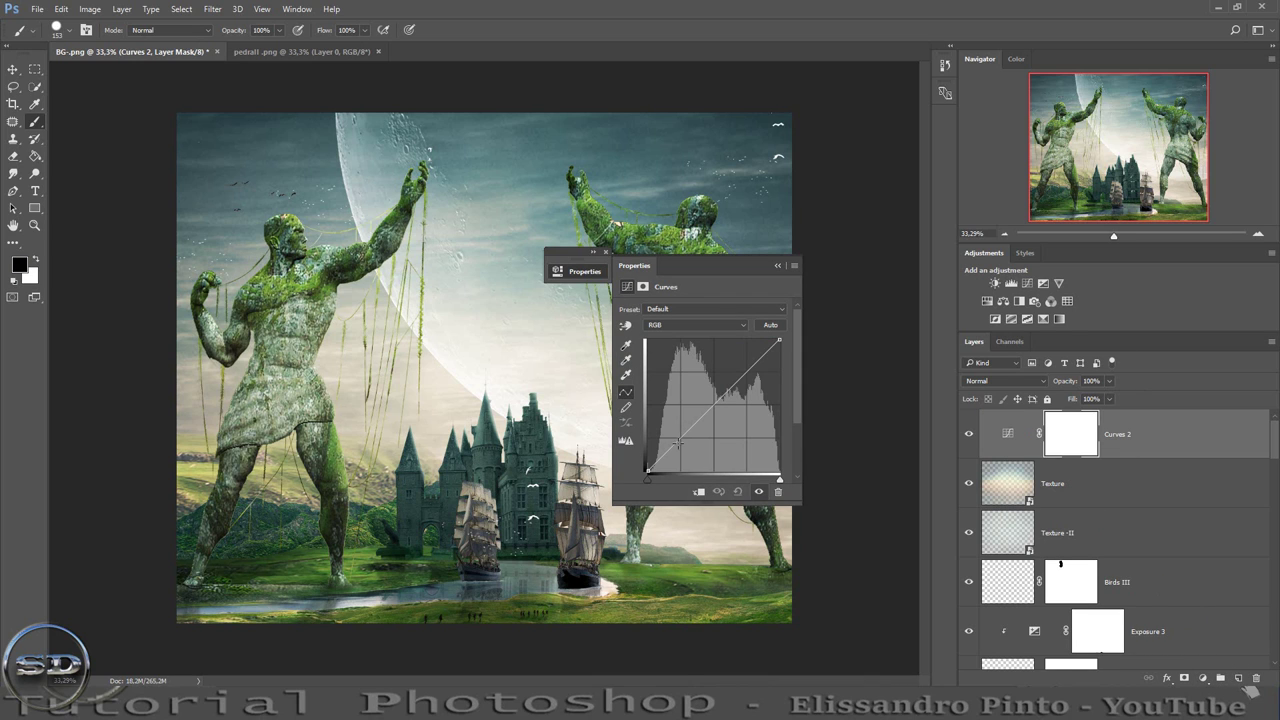
{"action": "left_click_drag", "start_coordinate": [675, 440], "coordinate": [679, 447]}
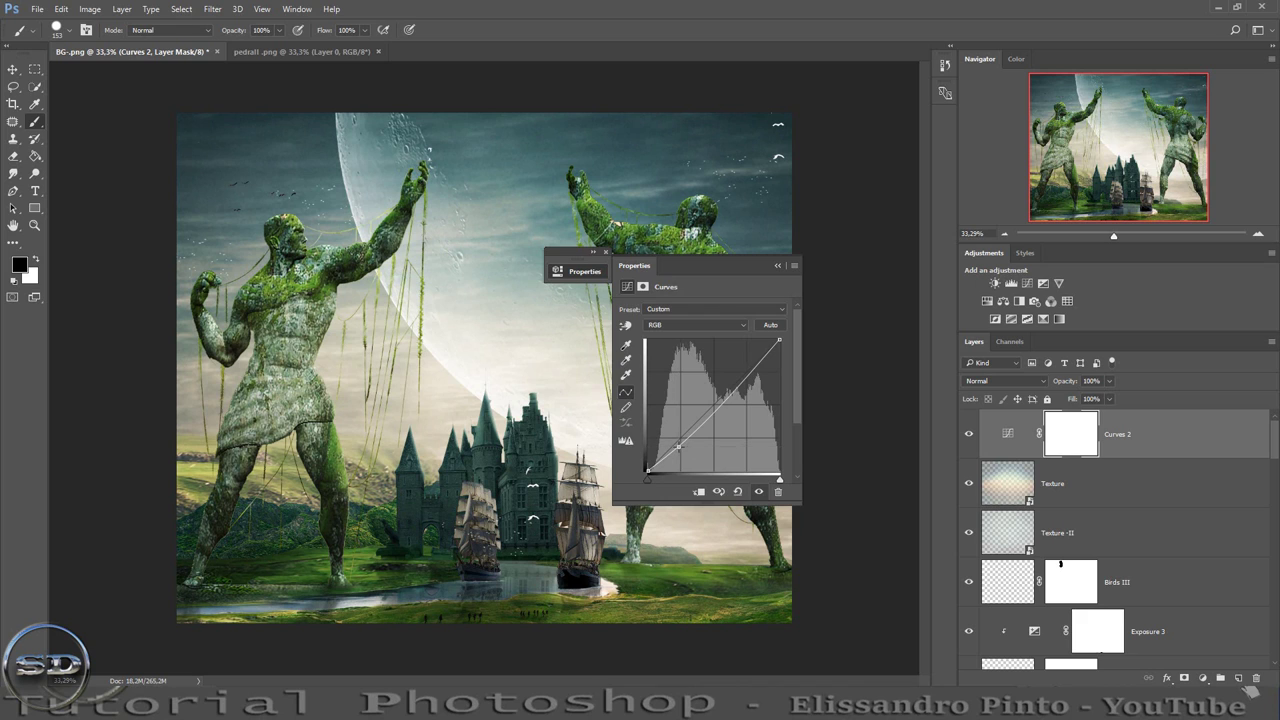
{"action": "left_click", "coordinate": [684, 324]}
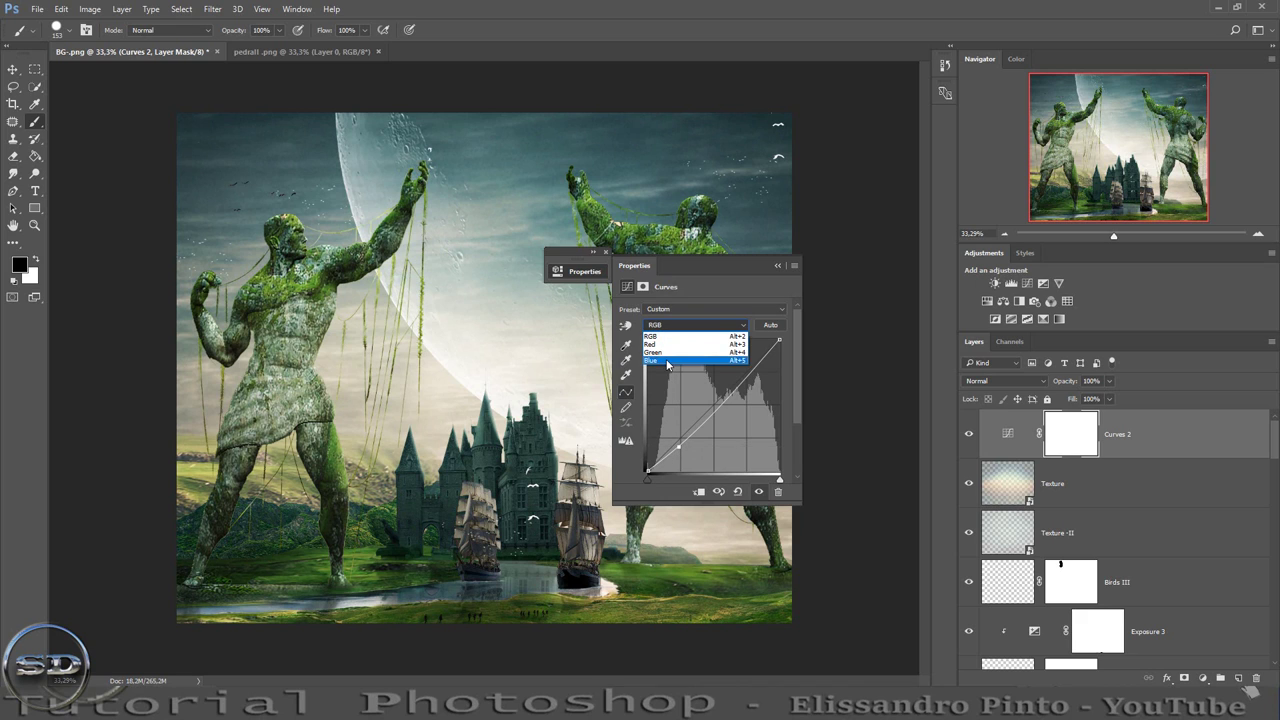
{"action": "left_click", "coordinate": [688, 360]}
{"action": "left_click_drag", "start_coordinate": [677, 441], "coordinate": [679, 434]}
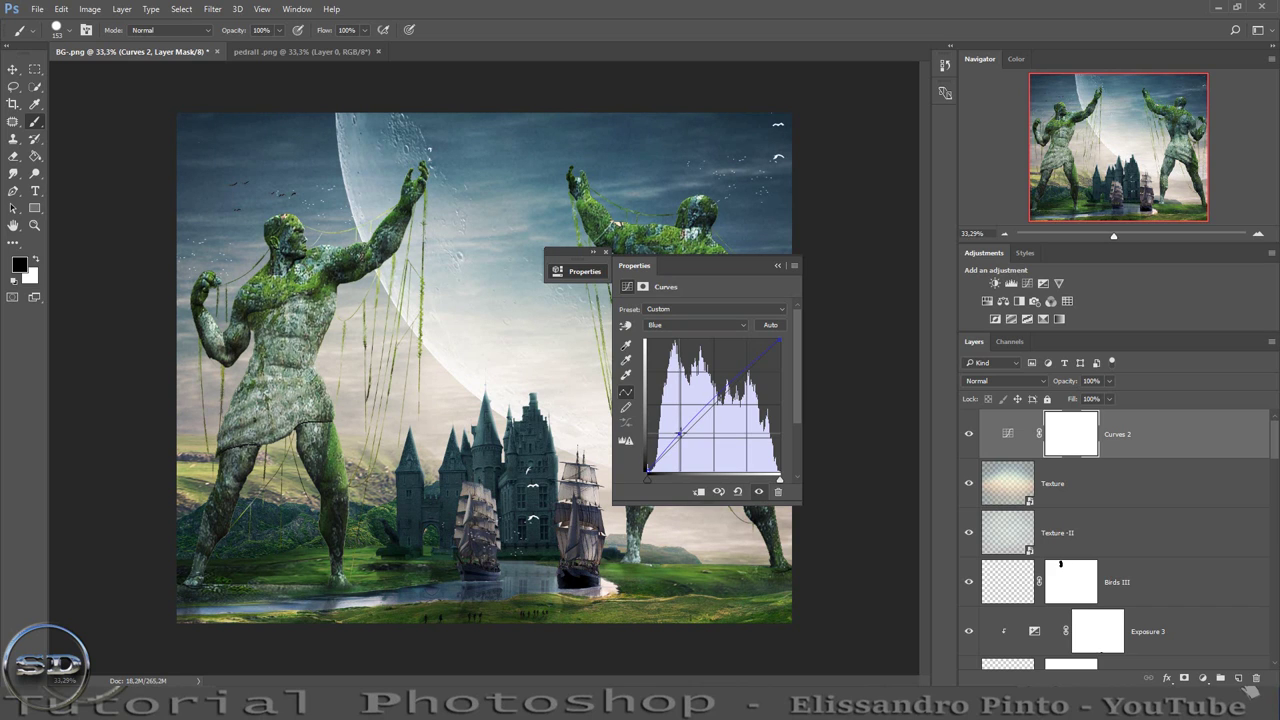
{"action": "left_click_drag", "start_coordinate": [679, 433], "coordinate": [684, 428]}
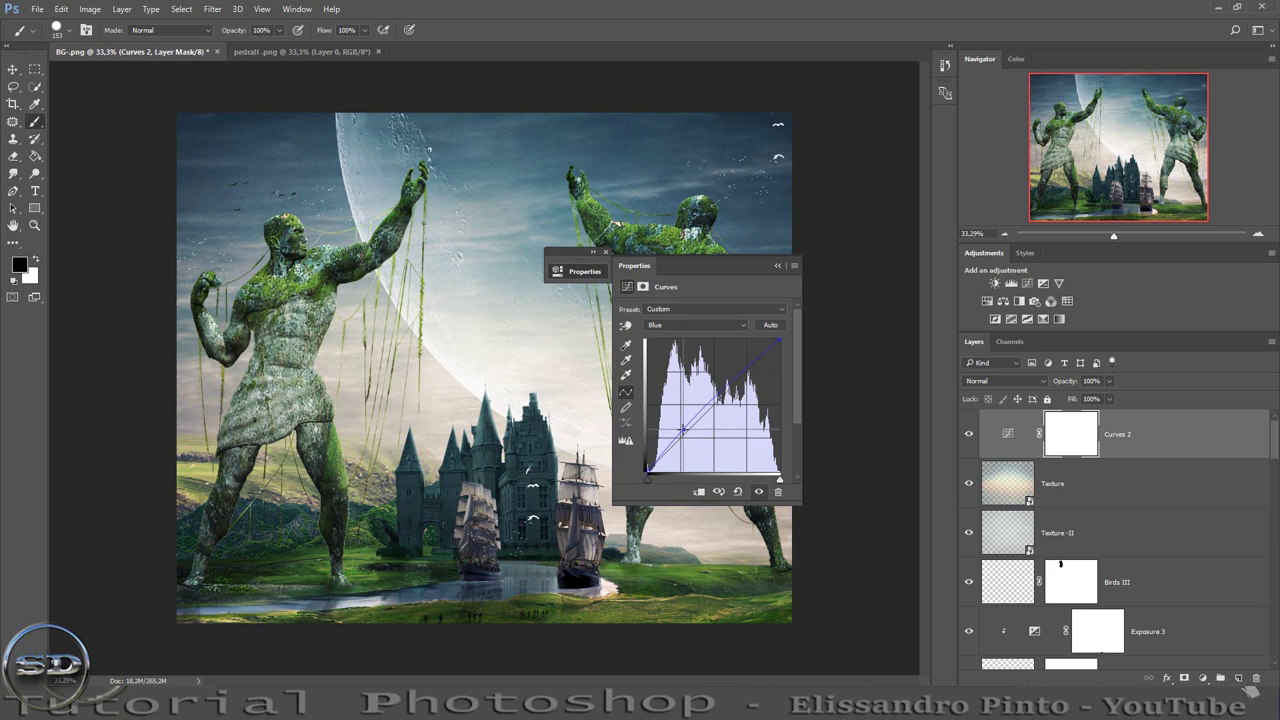
Lift the Green curve and pull the Red curve down toward cyan.
{"action": "left_click", "coordinate": [674, 326]}
{"action": "left_click", "coordinate": [680, 350]}
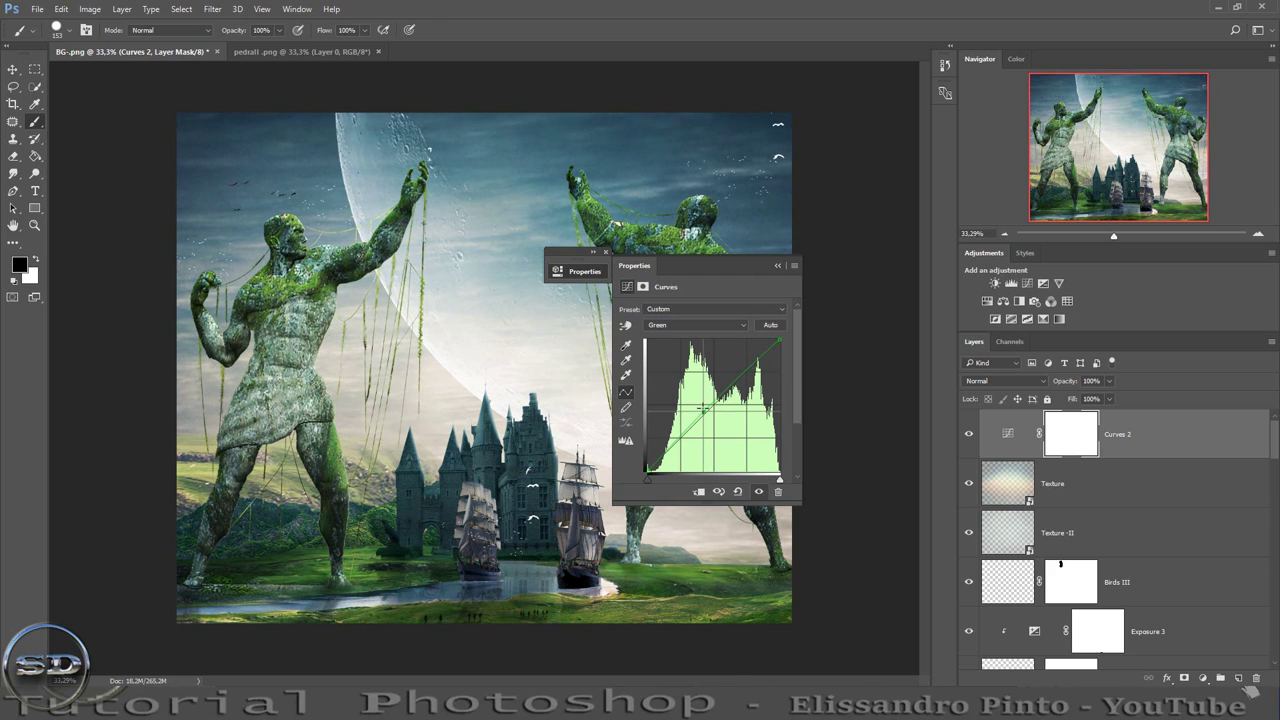
{"action": "left_click", "coordinate": [703, 407]}
{"action": "left_click", "coordinate": [670, 326]}
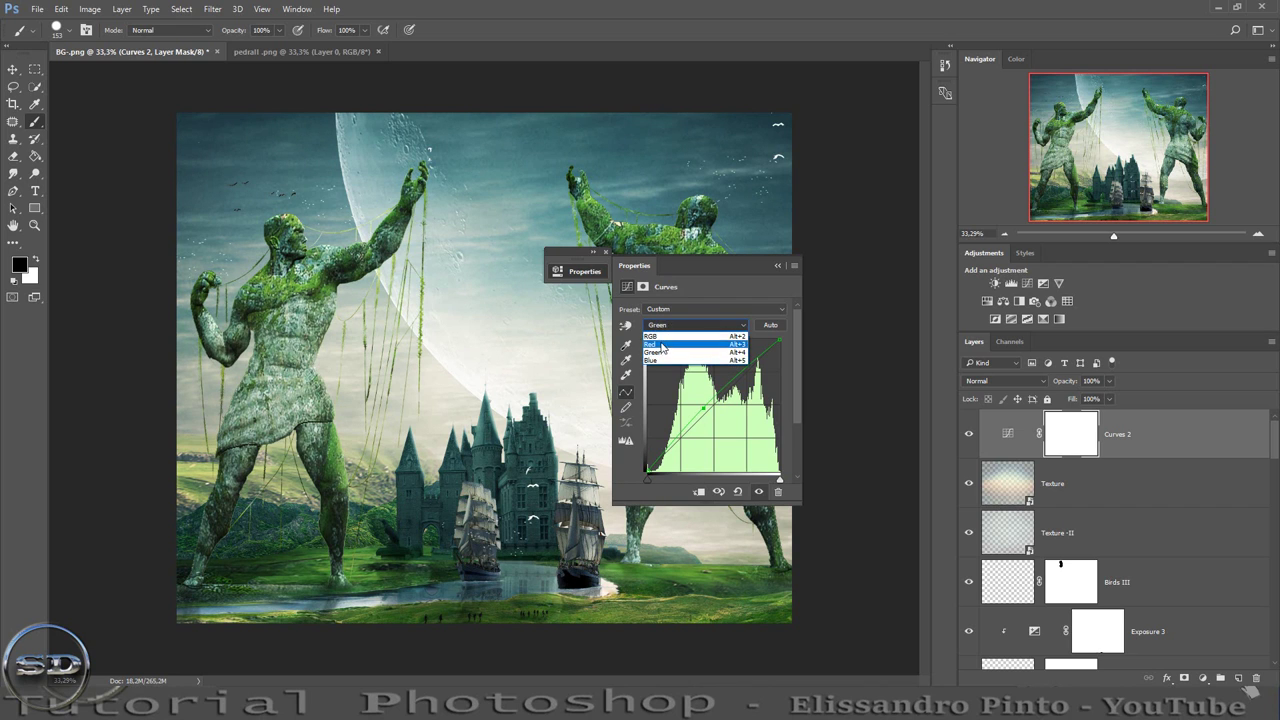
{"action": "left_click", "coordinate": [668, 338]}
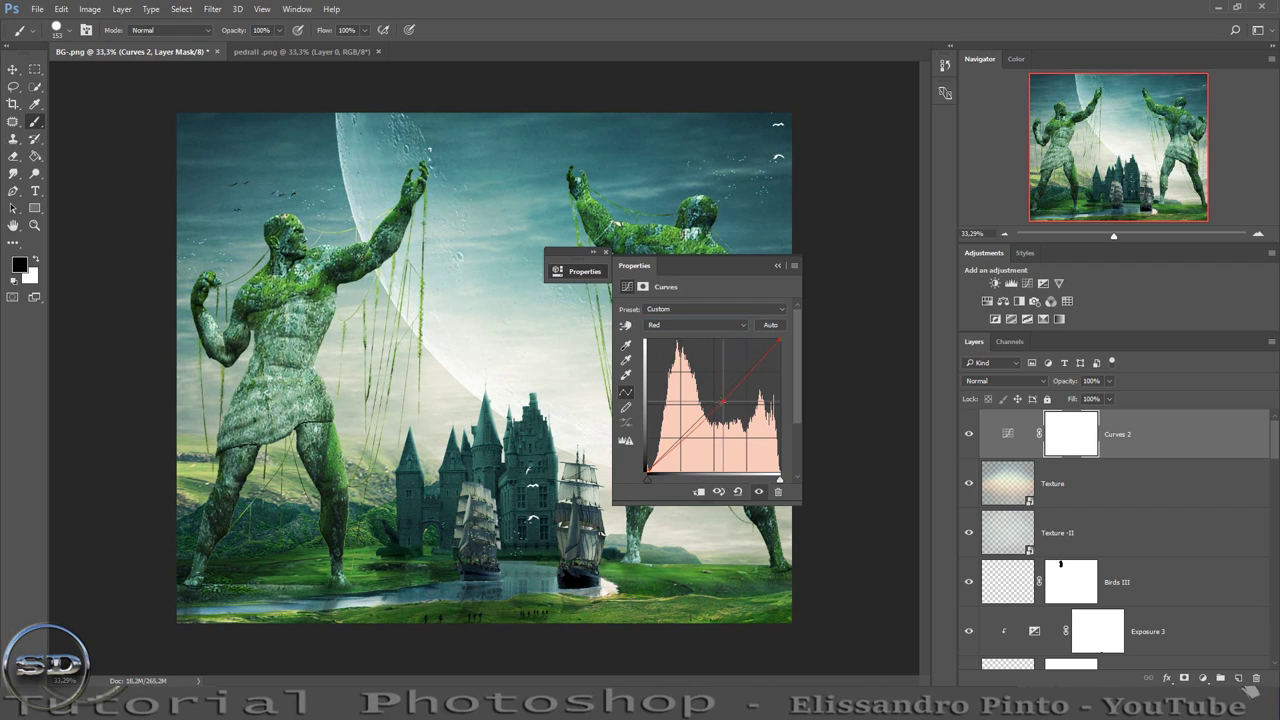
{"action": "left_click_drag", "start_coordinate": [690, 427], "coordinate": [677, 429]}
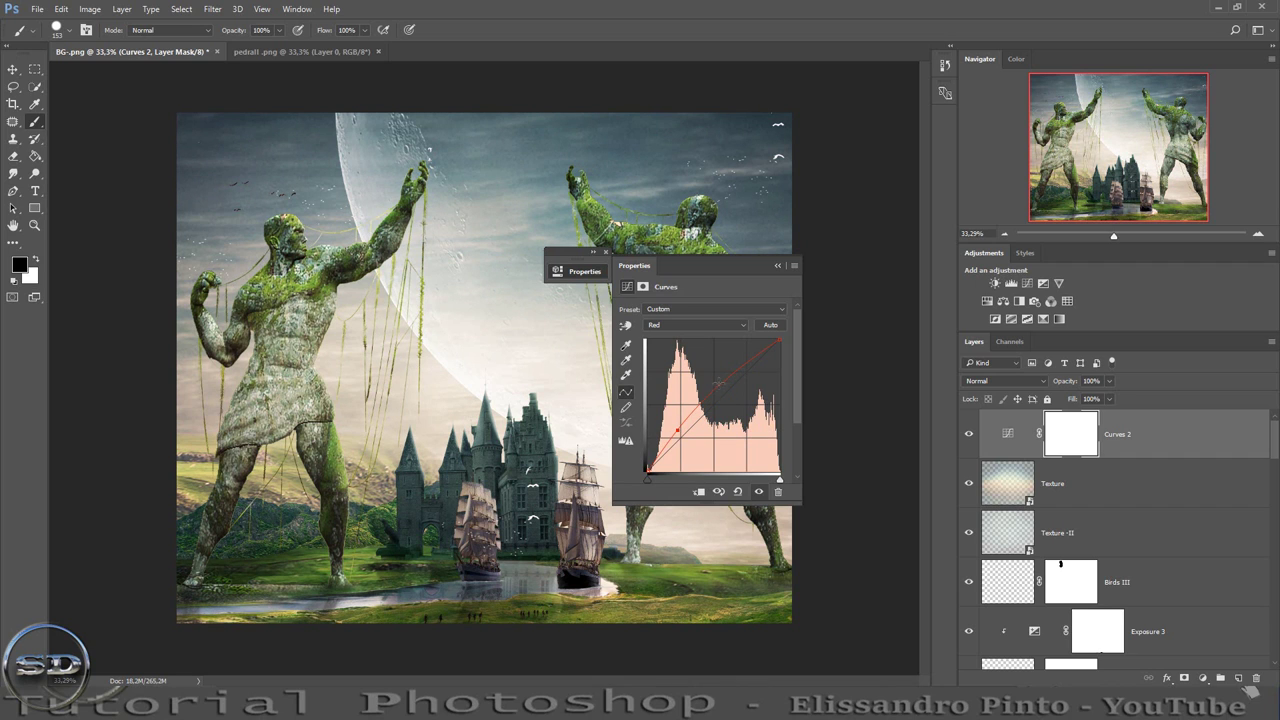
{"action": "left_click", "coordinate": [728, 380]}
{"action": "left_click", "coordinate": [660, 324]}
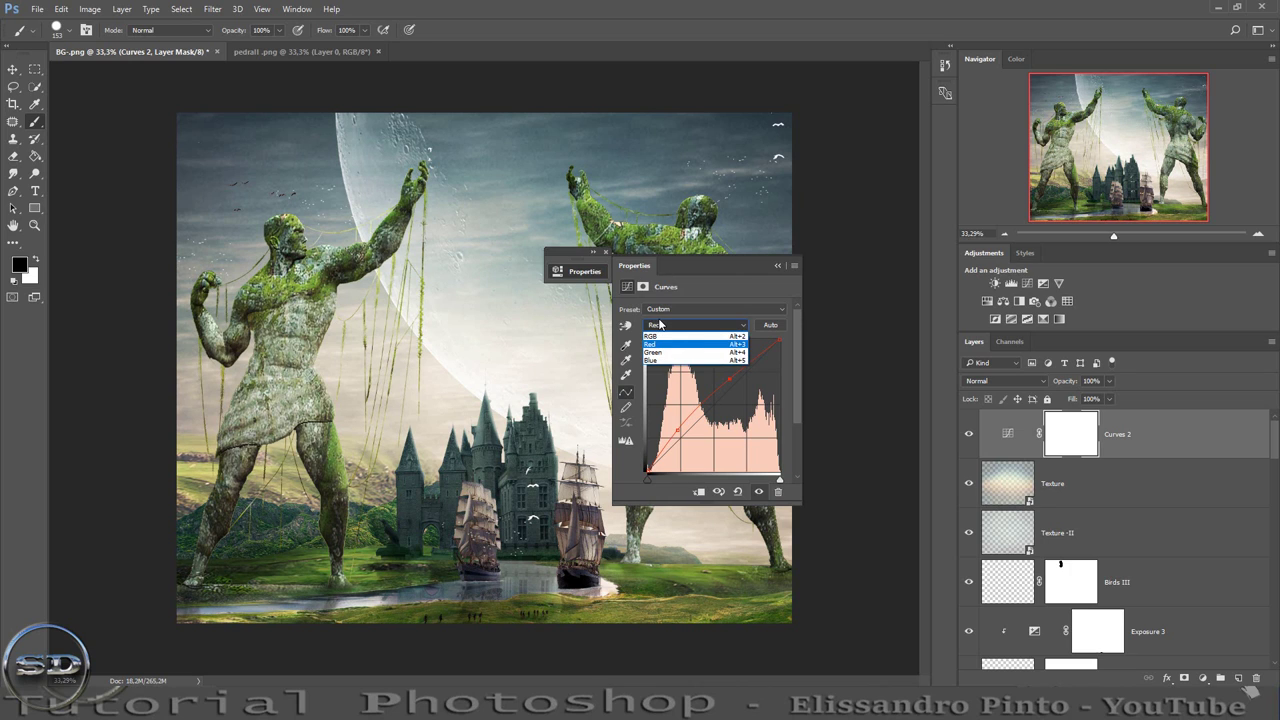
{"action": "left_click", "coordinate": [605, 255]}
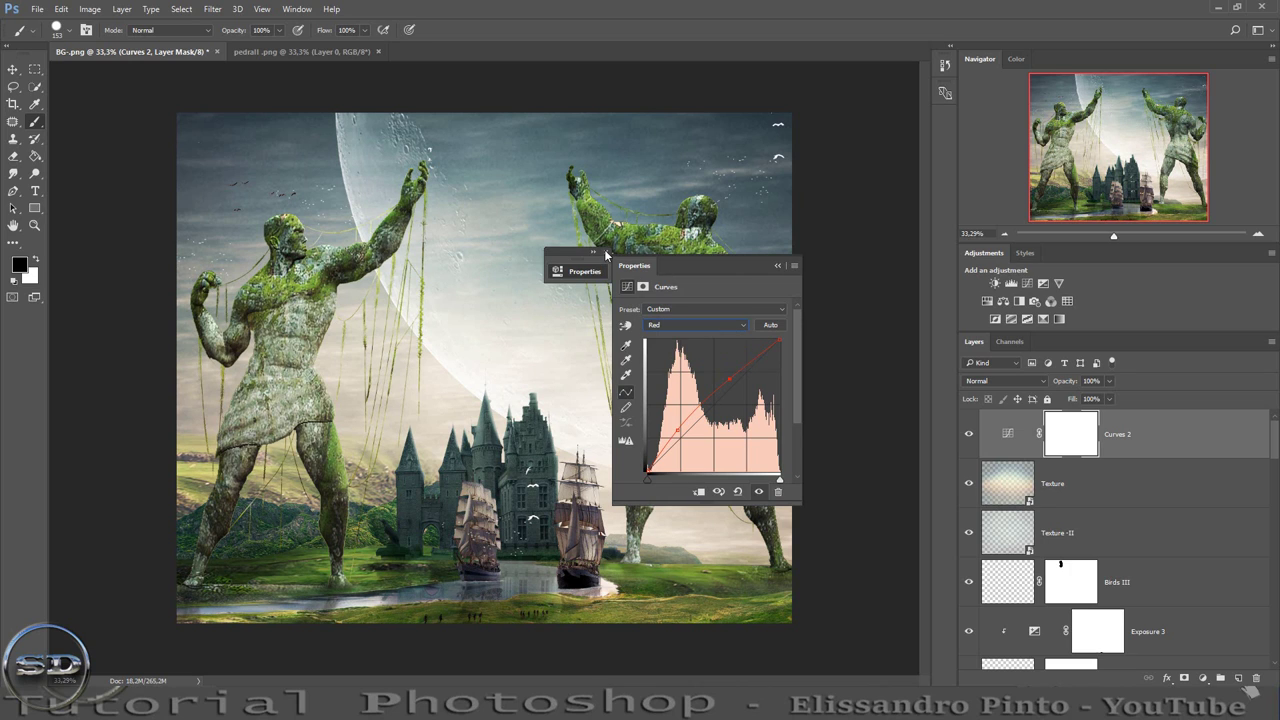
Toggle Curves 2 off and on to compare before and after.
{"action": "left_click", "coordinate": [968, 434]}
{"action": "left_click", "coordinate": [968, 434]}
{"action": "left_click", "coordinate": [605, 257]}
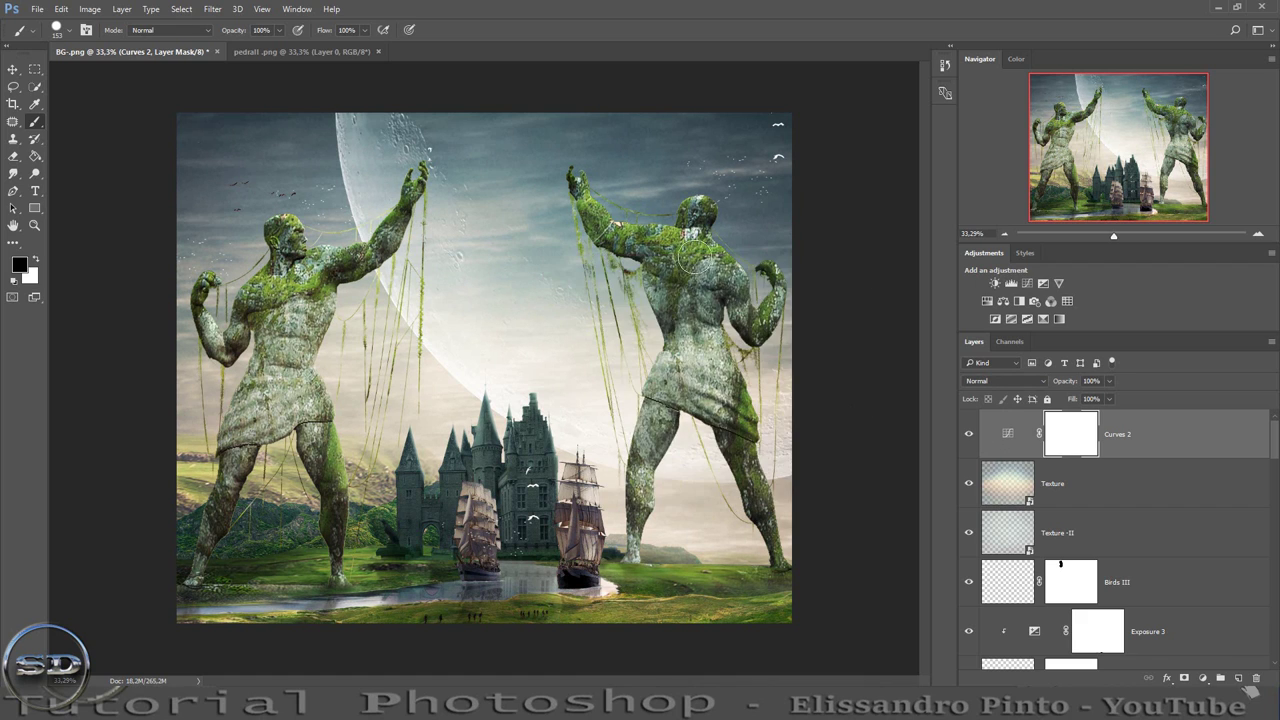
{"action": "left_click", "coordinate": [968, 434]}
{"action": "left_click", "coordinate": [968, 436]}
{"action": "left_click", "coordinate": [968, 436]}
{"action": "left_click", "coordinate": [968, 436]}
Add a Warming Filter (85) Photo Filter layer and compare it on and off.
{"action": "left_click", "coordinate": [1040, 304]}
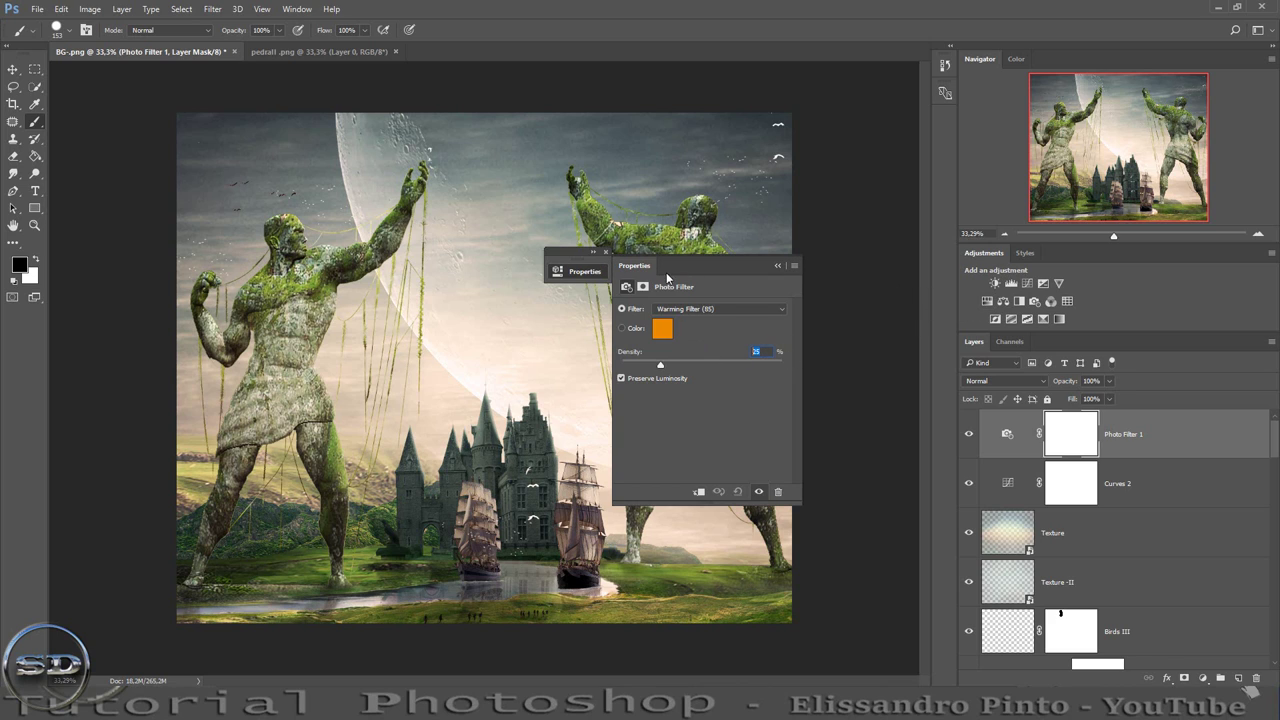
{"action": "left_click", "coordinate": [605, 255]}
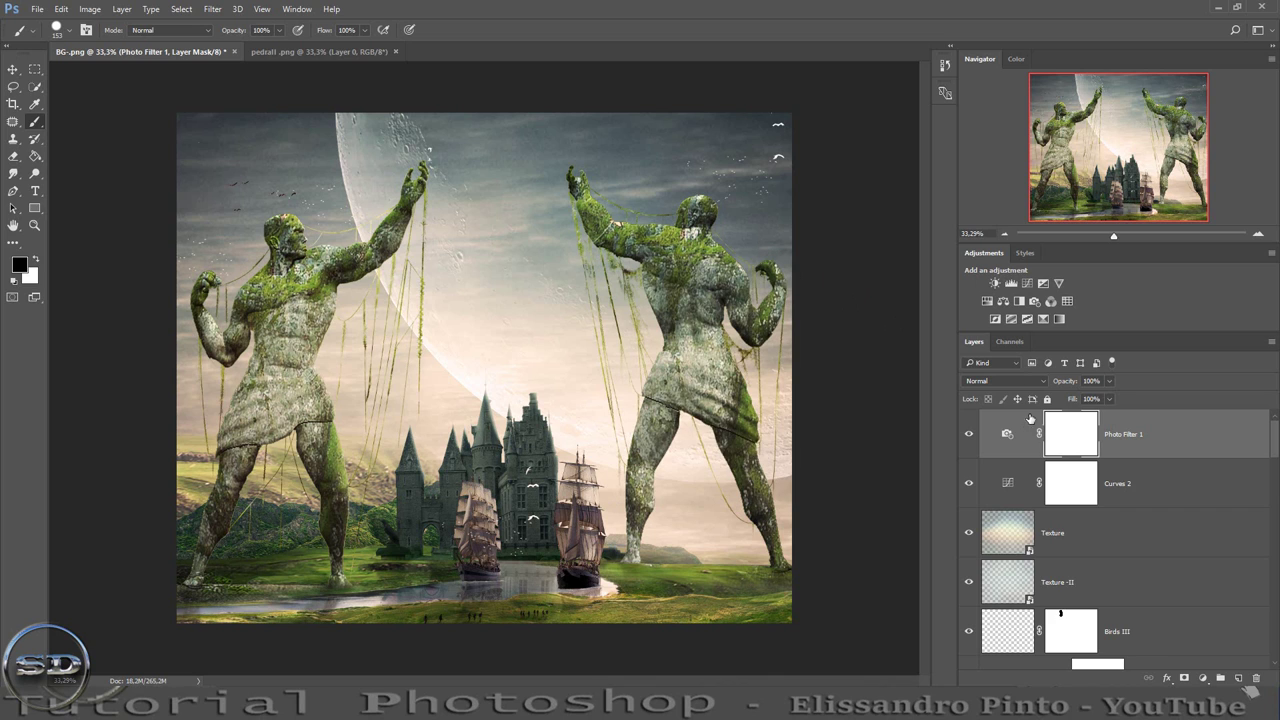
{"action": "left_click", "coordinate": [967, 434]}
{"action": "left_click", "coordinate": [967, 435]}
{"action": "left_click", "coordinate": [1203, 678]}
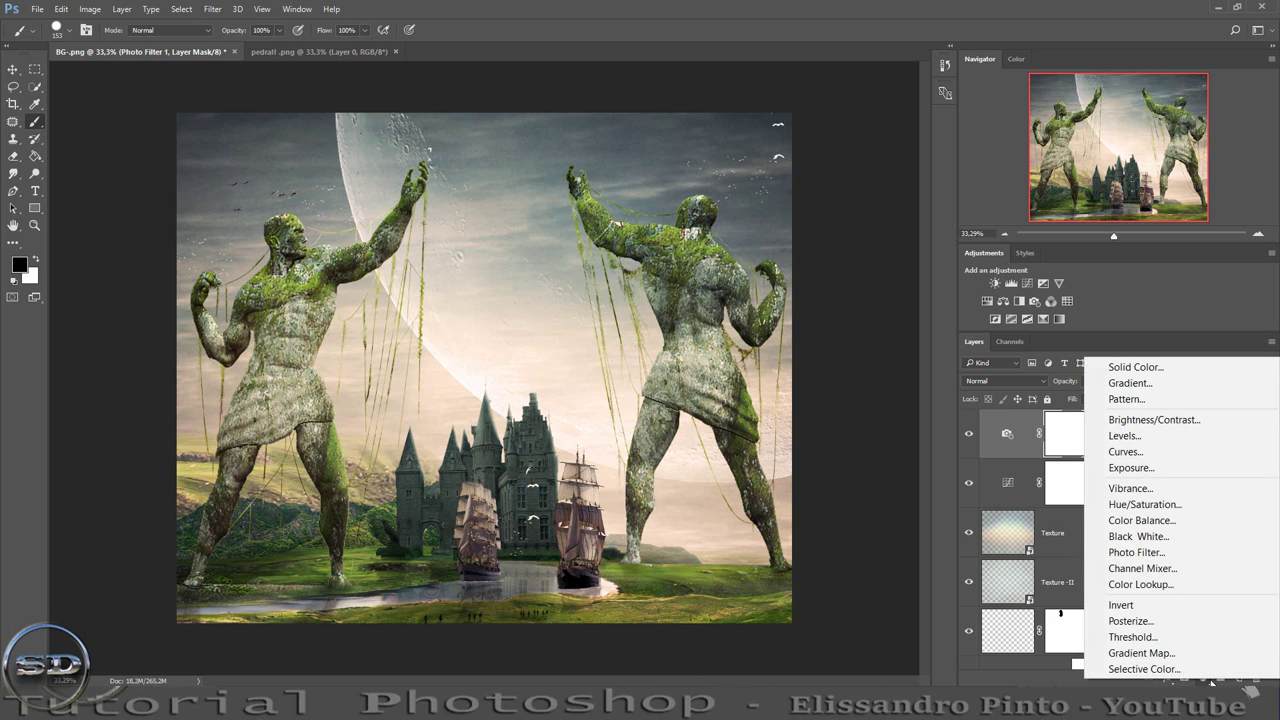
Add Color Lookup 1 using the DropBlues.3DL LUT and compare it on and off.
{"action": "left_click", "coordinate": [1165, 586]}
{"action": "left_click", "coordinate": [692, 310]}
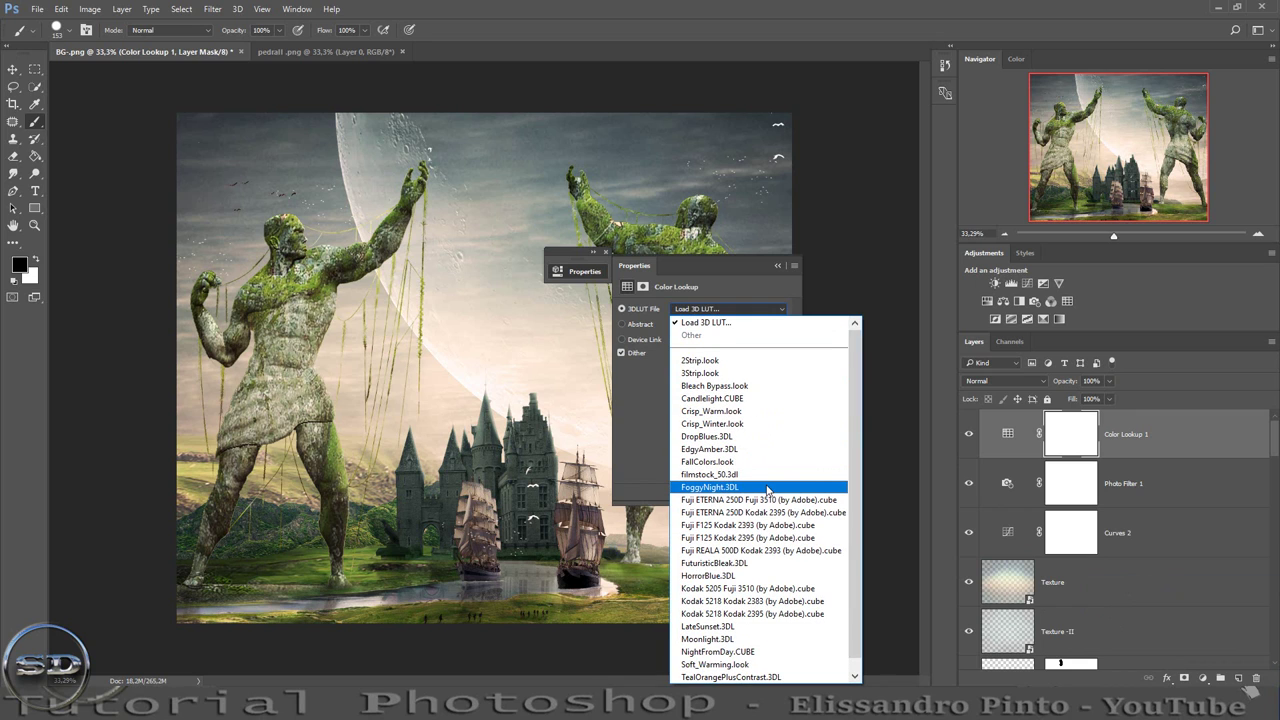
{"action": "left_click", "coordinate": [743, 440]}
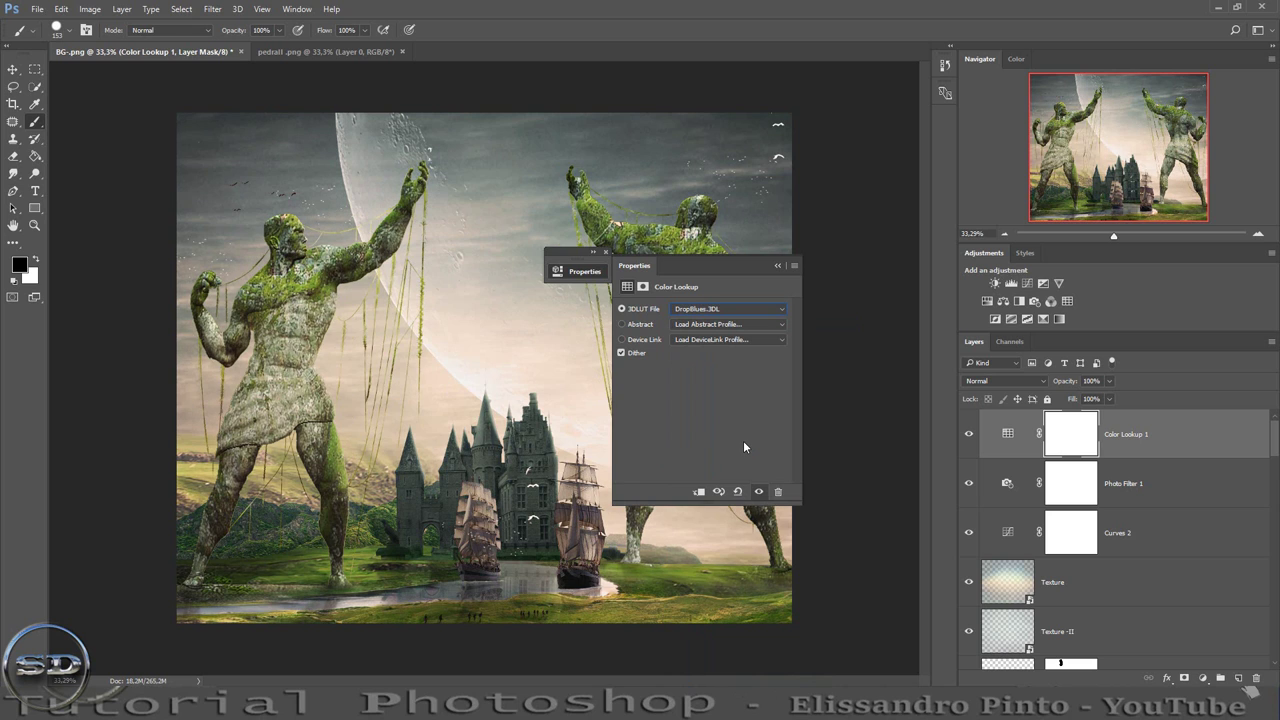
{"action": "left_click", "coordinate": [776, 268]}
{"action": "left_click", "coordinate": [972, 436]}
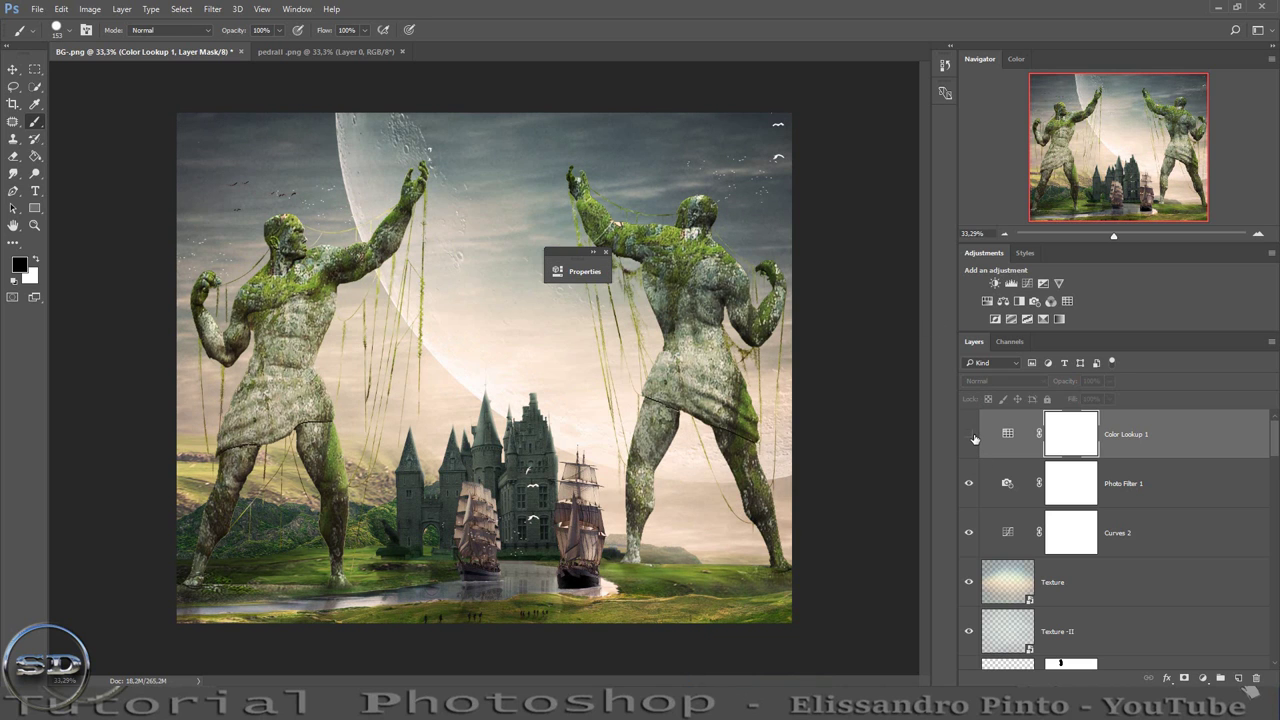
{"action": "left_click", "coordinate": [969, 436]}
{"action": "left_click", "coordinate": [969, 436]}
{"action": "left_click", "coordinate": [969, 436]}
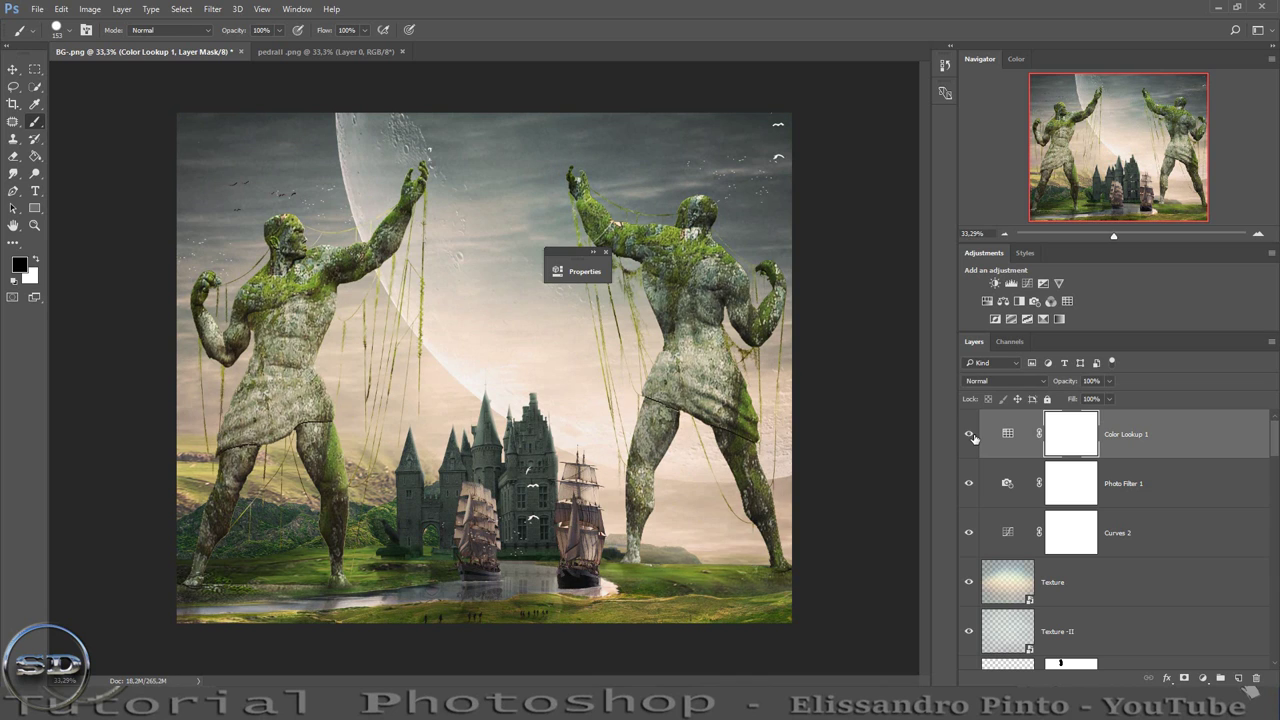
{"action": "left_click", "coordinate": [1203, 677]}
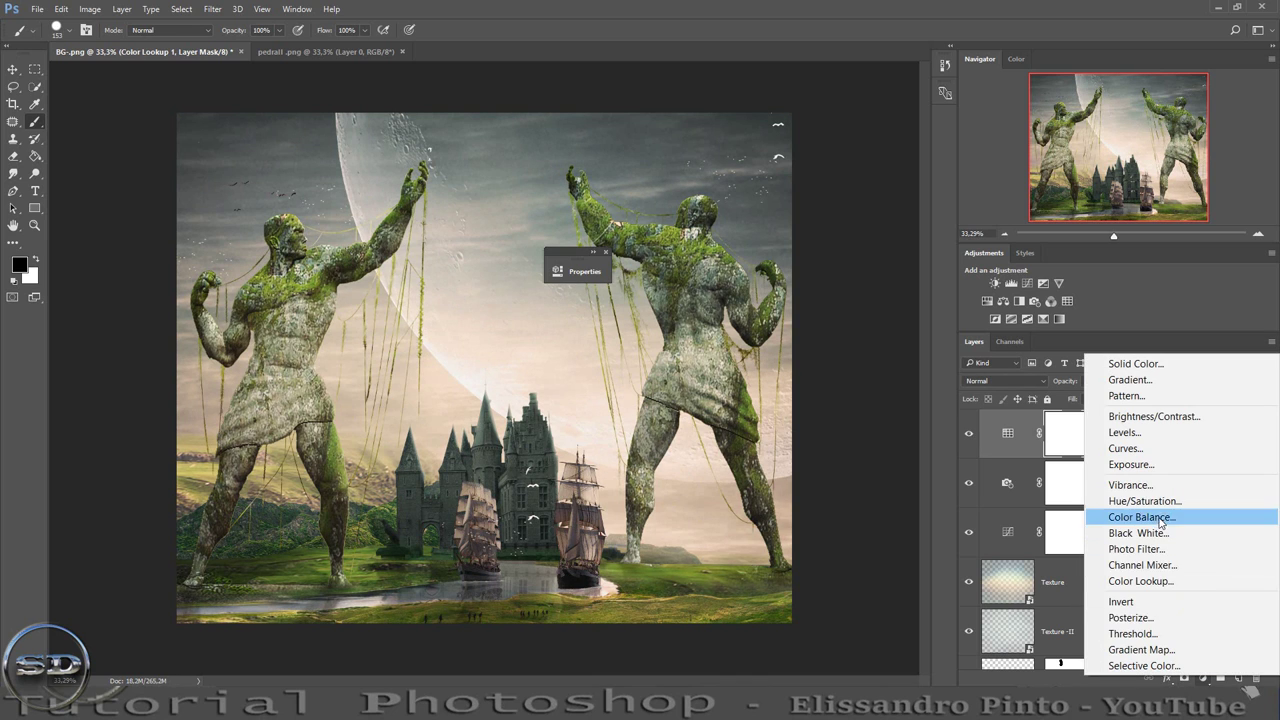
Add Color Lookup 2 with the FuturisticBleak.3DL look, reduced to 59%.
{"action": "left_click", "coordinate": [1140, 581]}
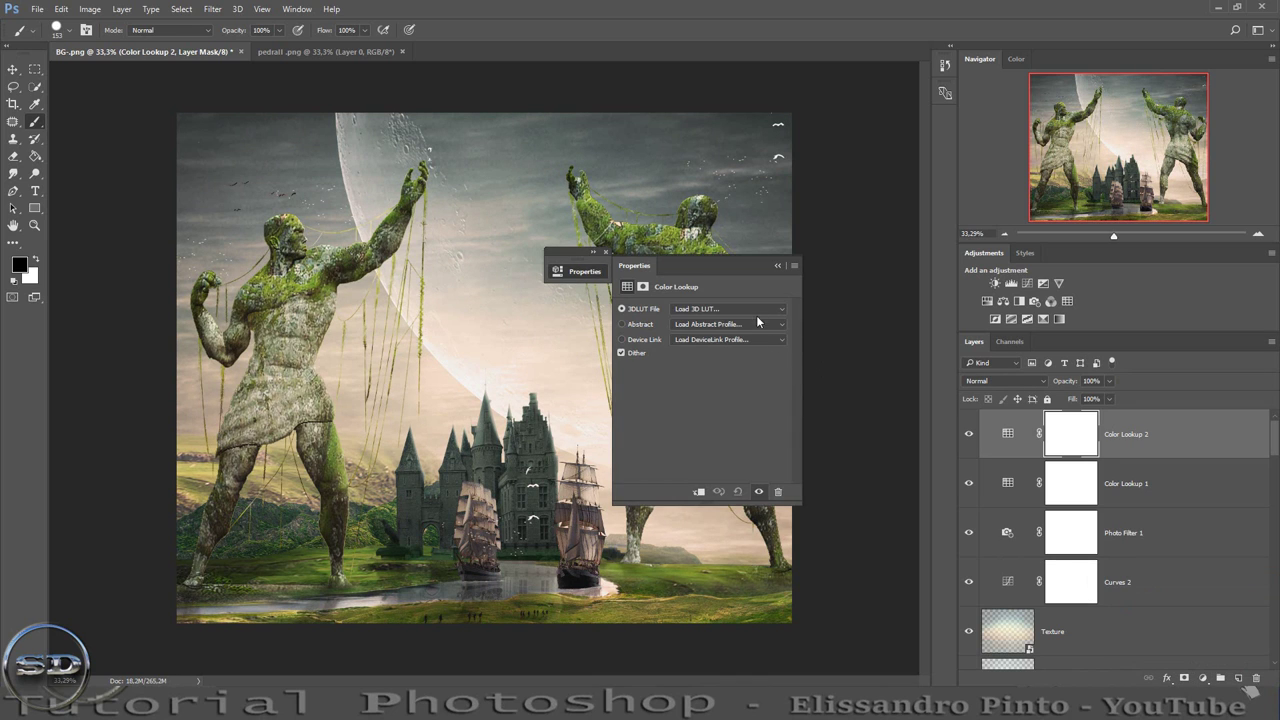
{"action": "left_click", "coordinate": [731, 308]}
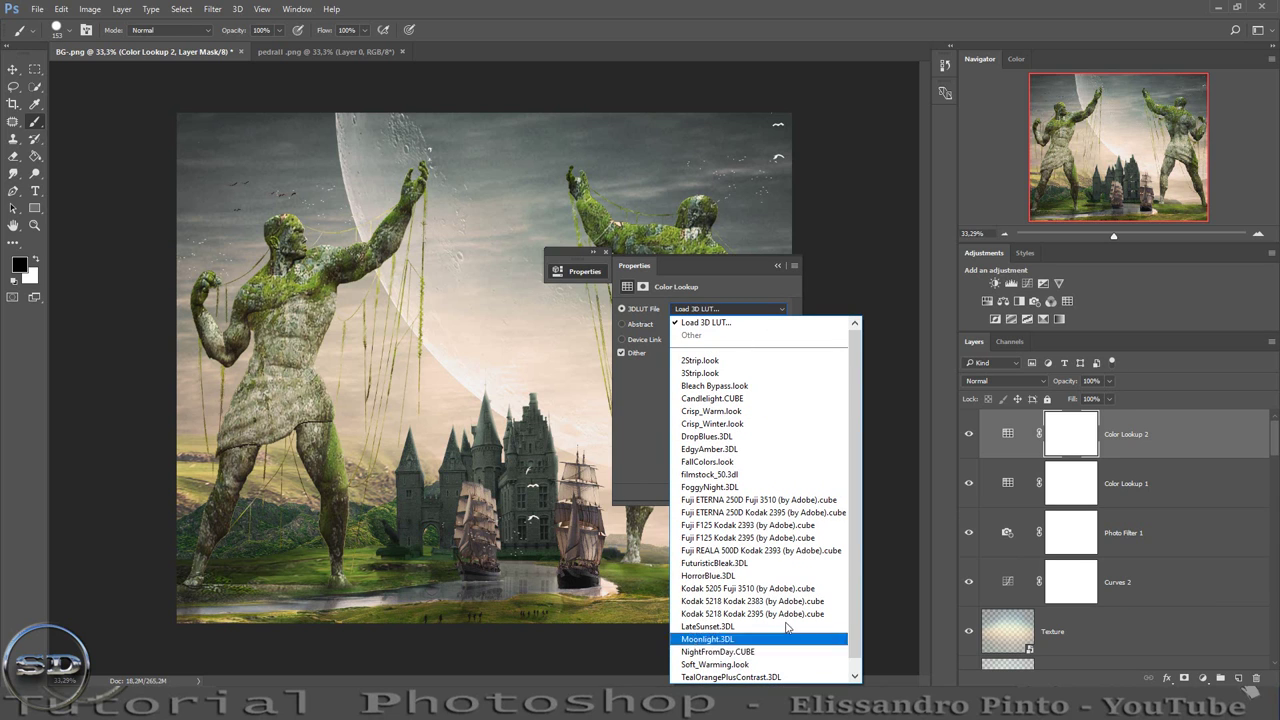
{"action": "left_click", "coordinate": [753, 563]}
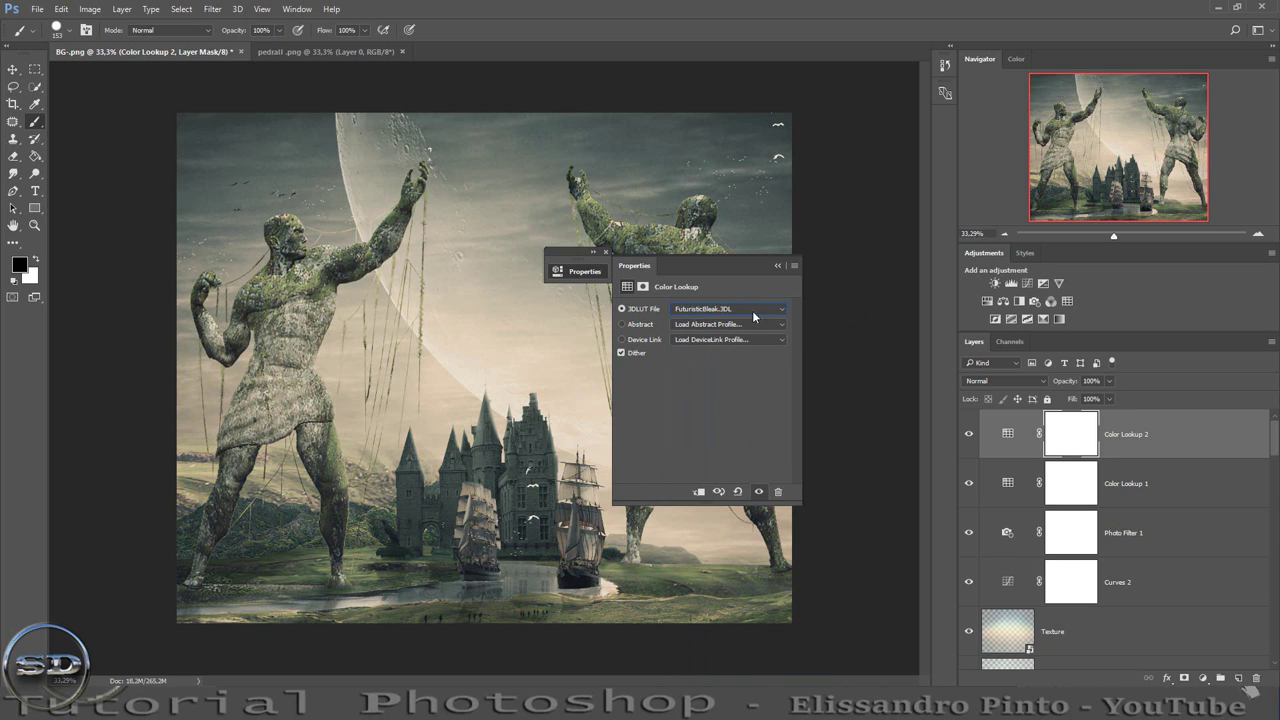
{"action": "left_click", "coordinate": [777, 266]}
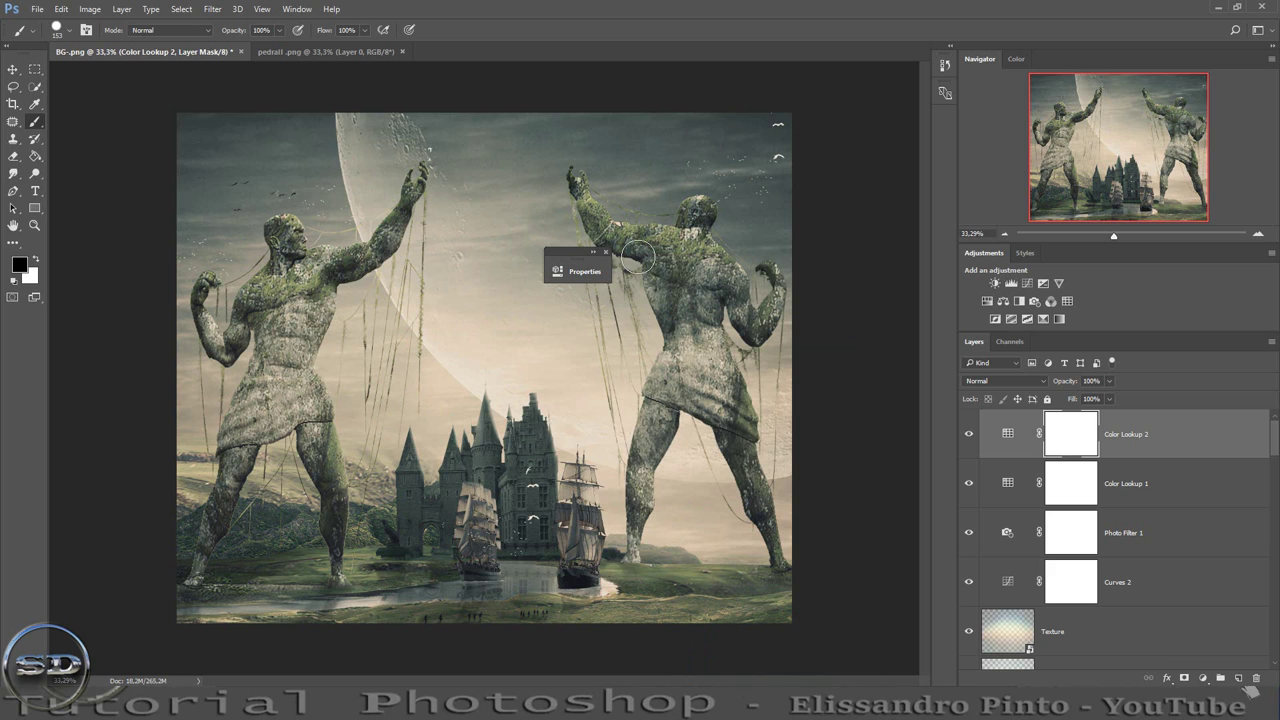
{"action": "left_click", "coordinate": [606, 251]}
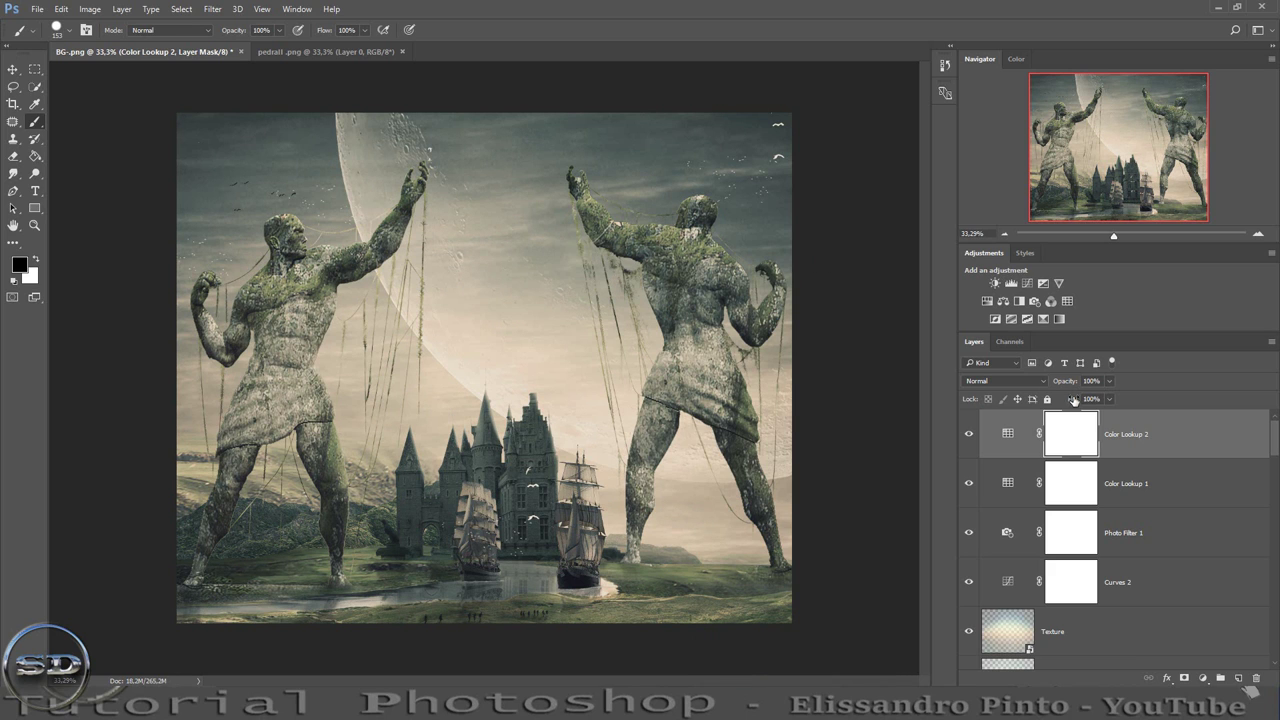
{"action": "left_click_drag", "start_coordinate": [1073, 400], "coordinate": [1048, 400]}
{"action": "left_click", "coordinate": [968, 433]}
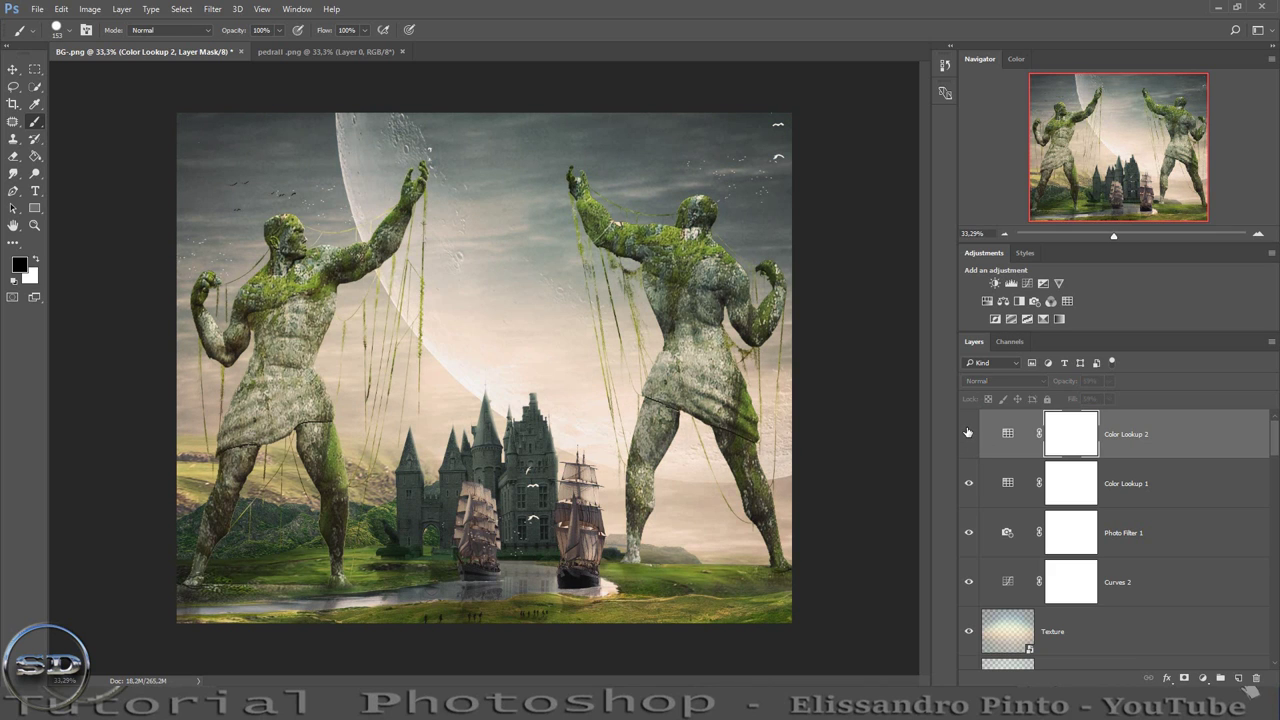
{"action": "left_click", "coordinate": [968, 433]}
Blend Color Lookup 2 in Soft Light and lower its Fill to 35%.
{"action": "left_click", "coordinate": [986, 380]}
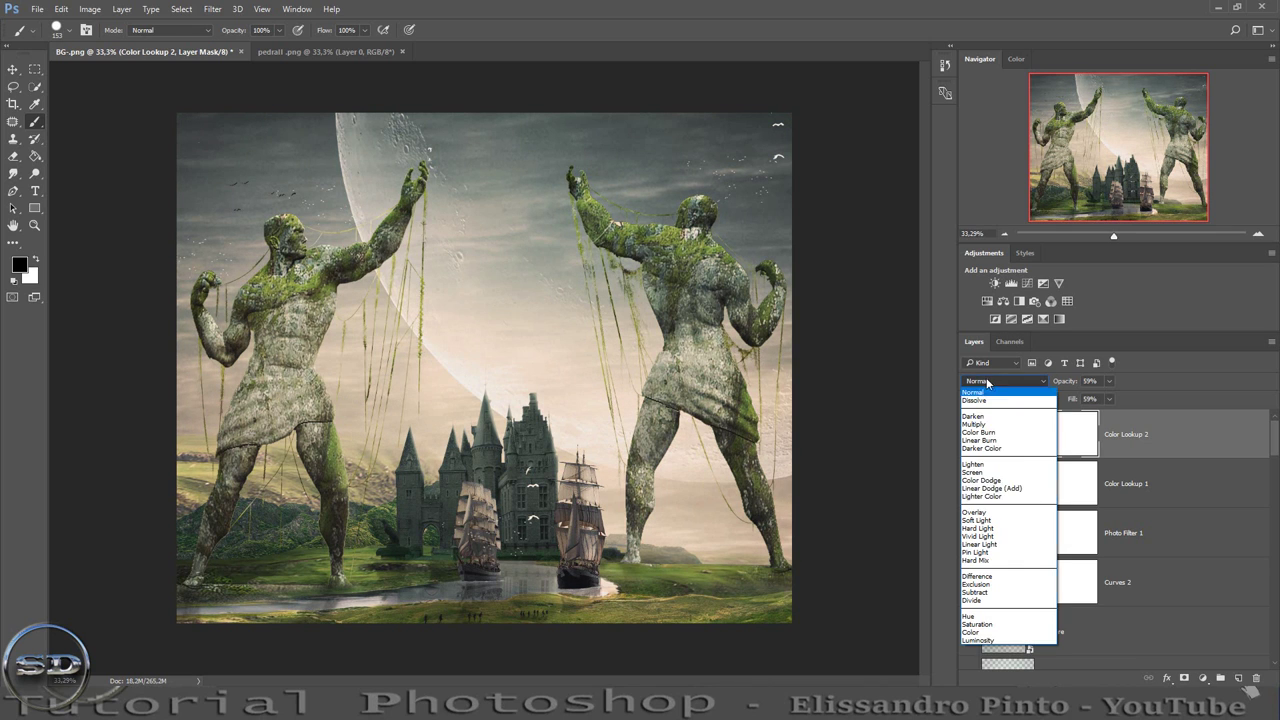
{"action": "left_click", "coordinate": [974, 512]}
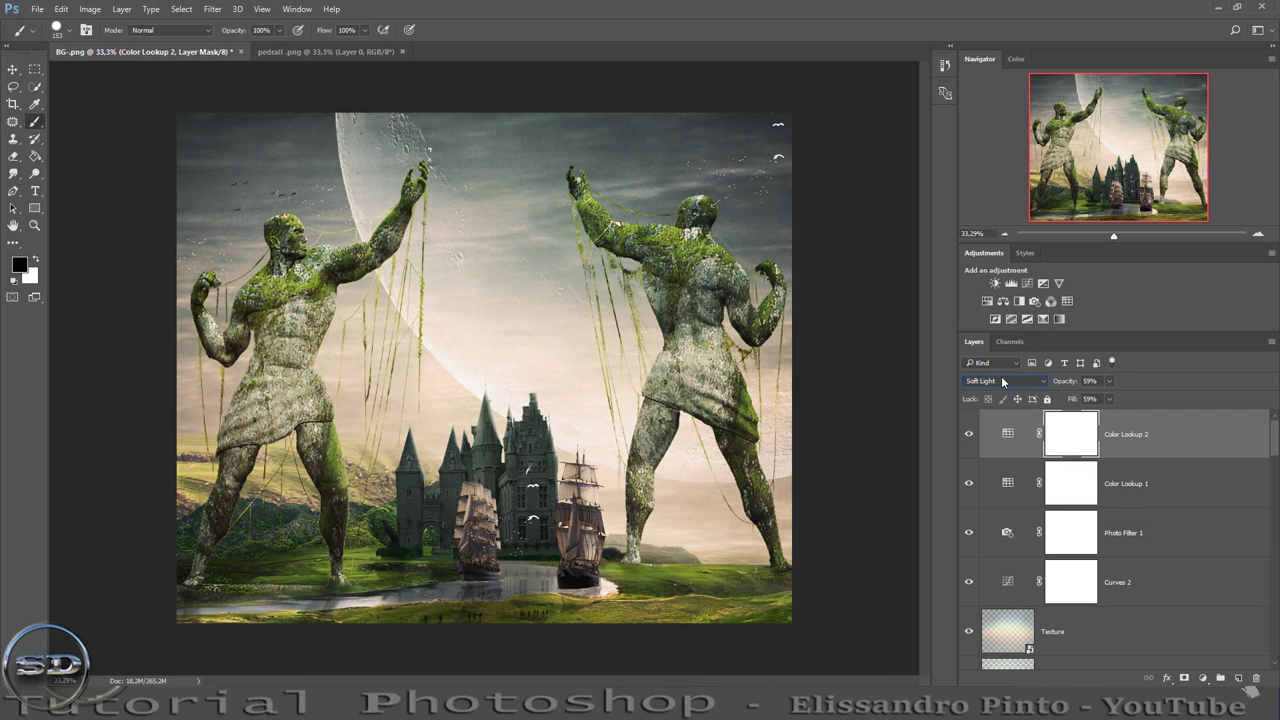
{"action": "left_click", "coordinate": [968, 436]}
{"action": "left_click", "coordinate": [968, 436]}
{"action": "left_click_drag", "start_coordinate": [1074, 399], "coordinate": [1062, 402]}
Add Color Lookup 3 using the Candlelight.CUBE look.
{"action": "left_click", "coordinate": [1203, 678]}
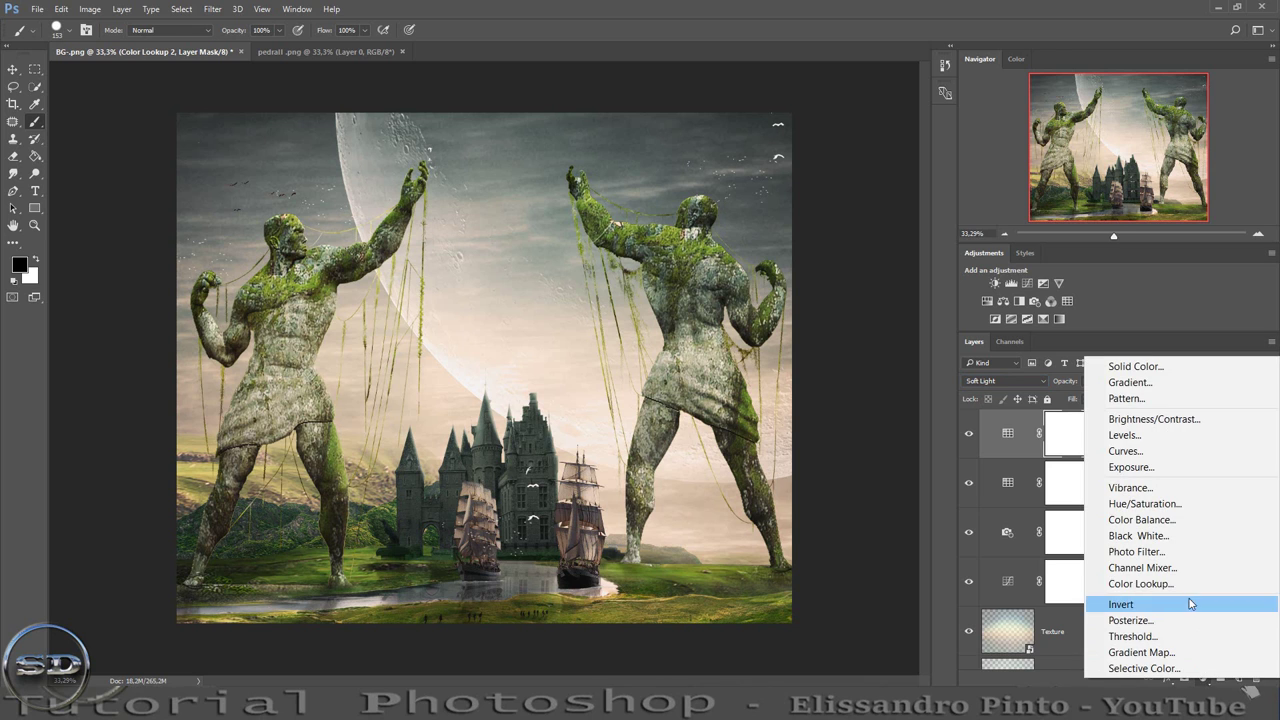
{"action": "left_click", "coordinate": [1181, 587]}
{"action": "left_click", "coordinate": [710, 312]}
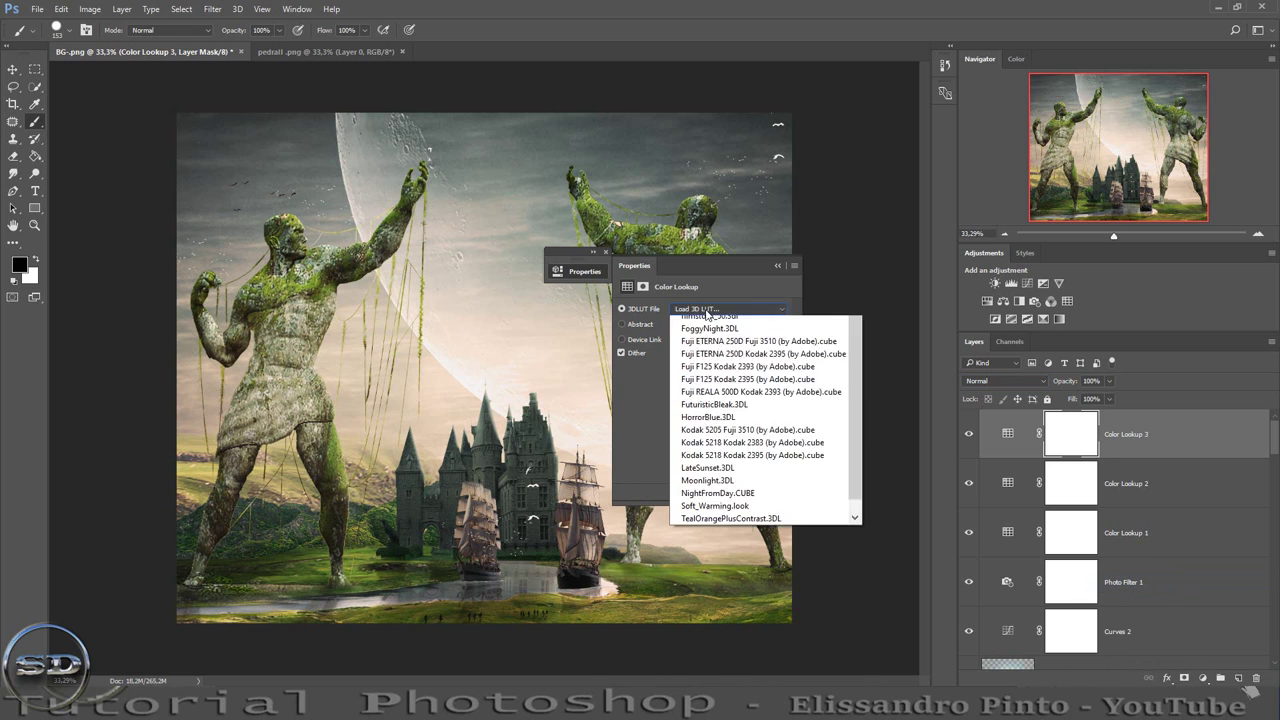
{"action": "left_click", "coordinate": [700, 360]}
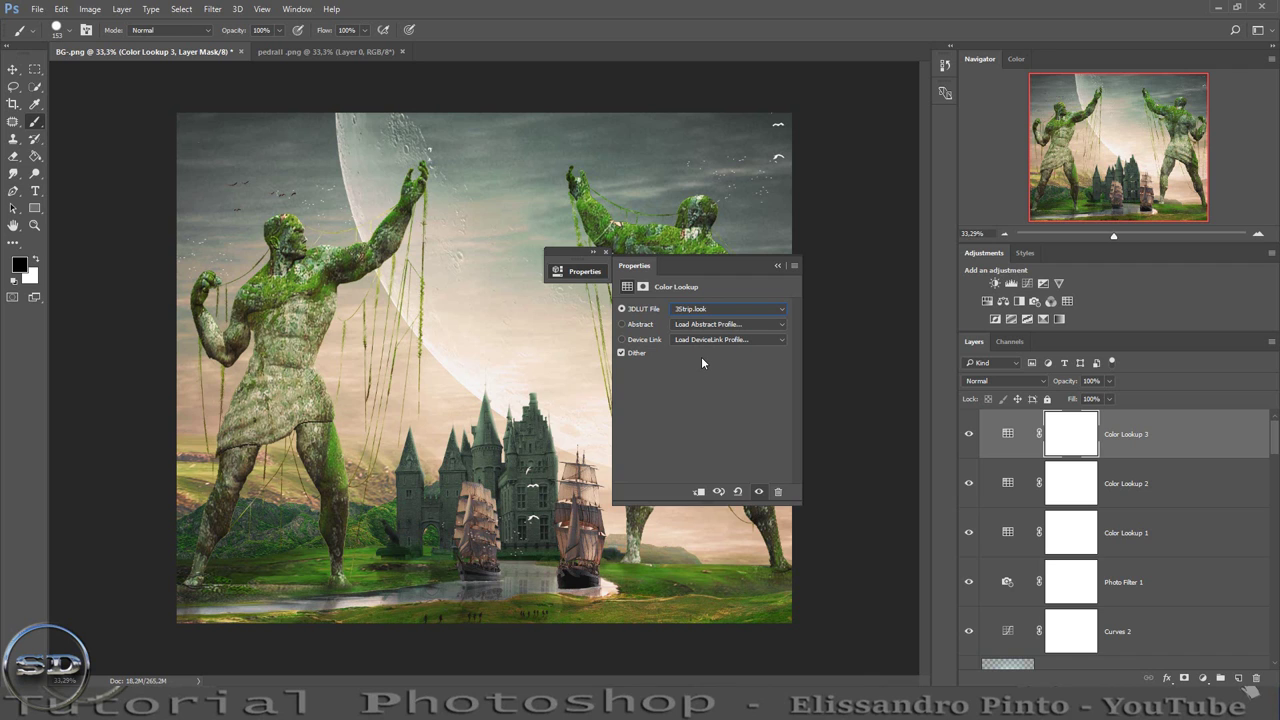
{"action": "key", "text": "Down"}
{"action": "key", "text": "Down"}
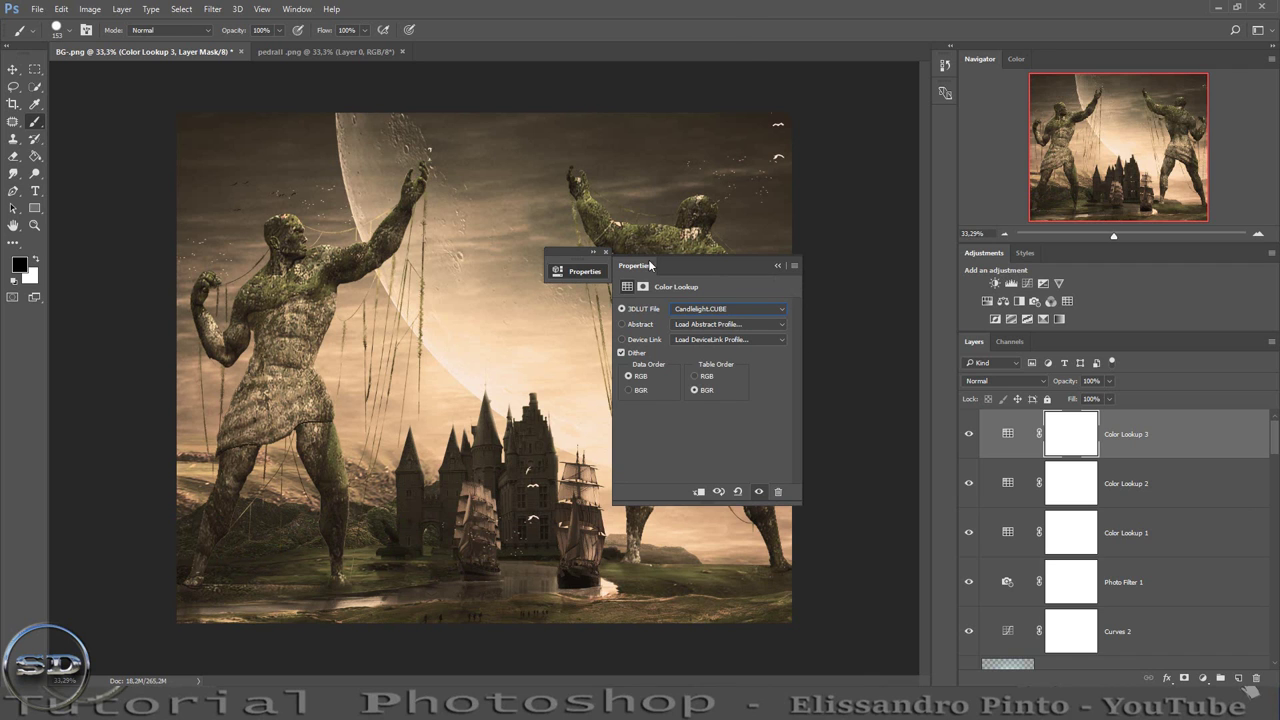
{"action": "left_click", "coordinate": [600, 256]}
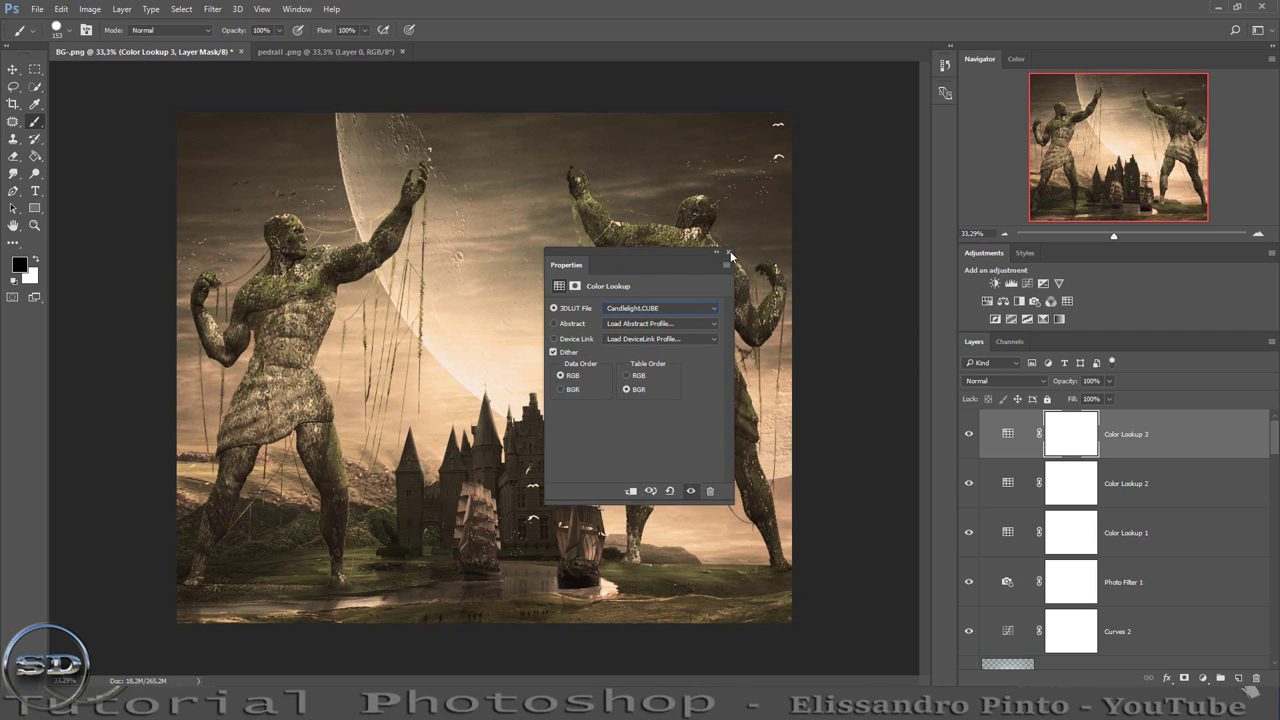
{"action": "left_click", "coordinate": [730, 253]}
Set Color Lookup 3 to 51% fill, 61% opacity and Color Dodge blending.
{"action": "left_click", "coordinate": [968, 434]}
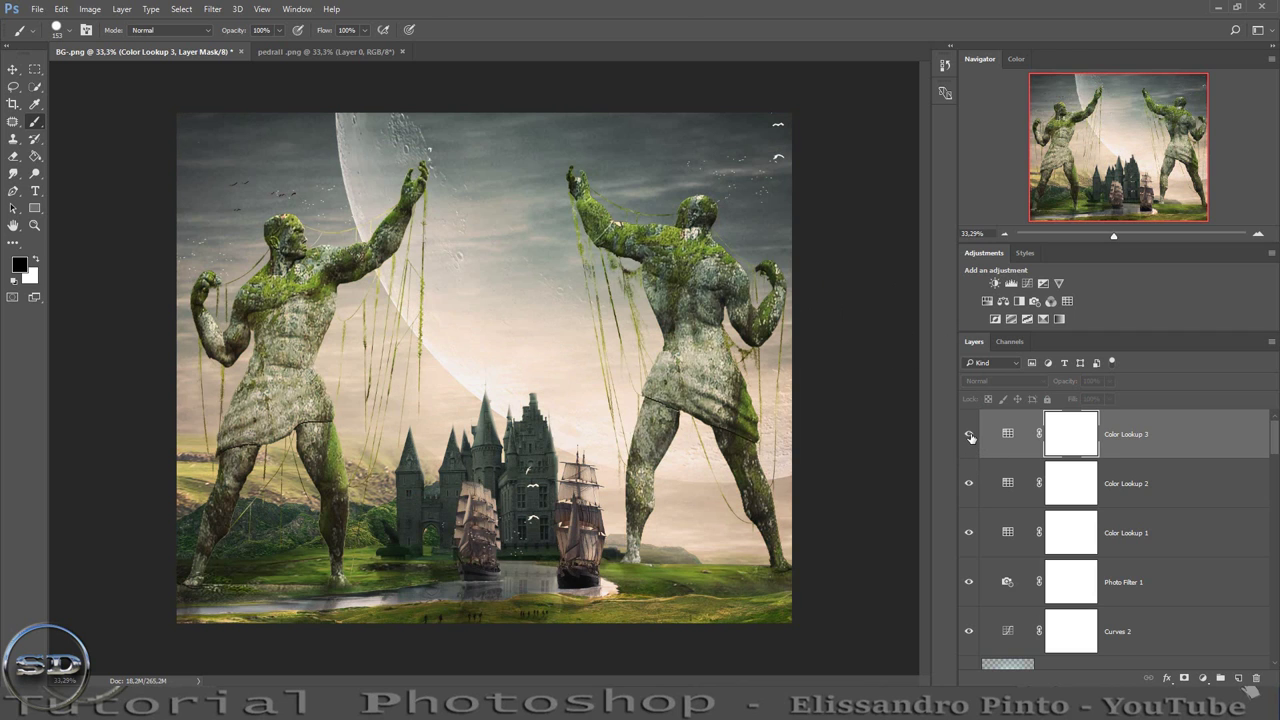
{"action": "left_click", "coordinate": [968, 434]}
{"action": "left_click_drag", "start_coordinate": [1075, 401], "coordinate": [1040, 381]}
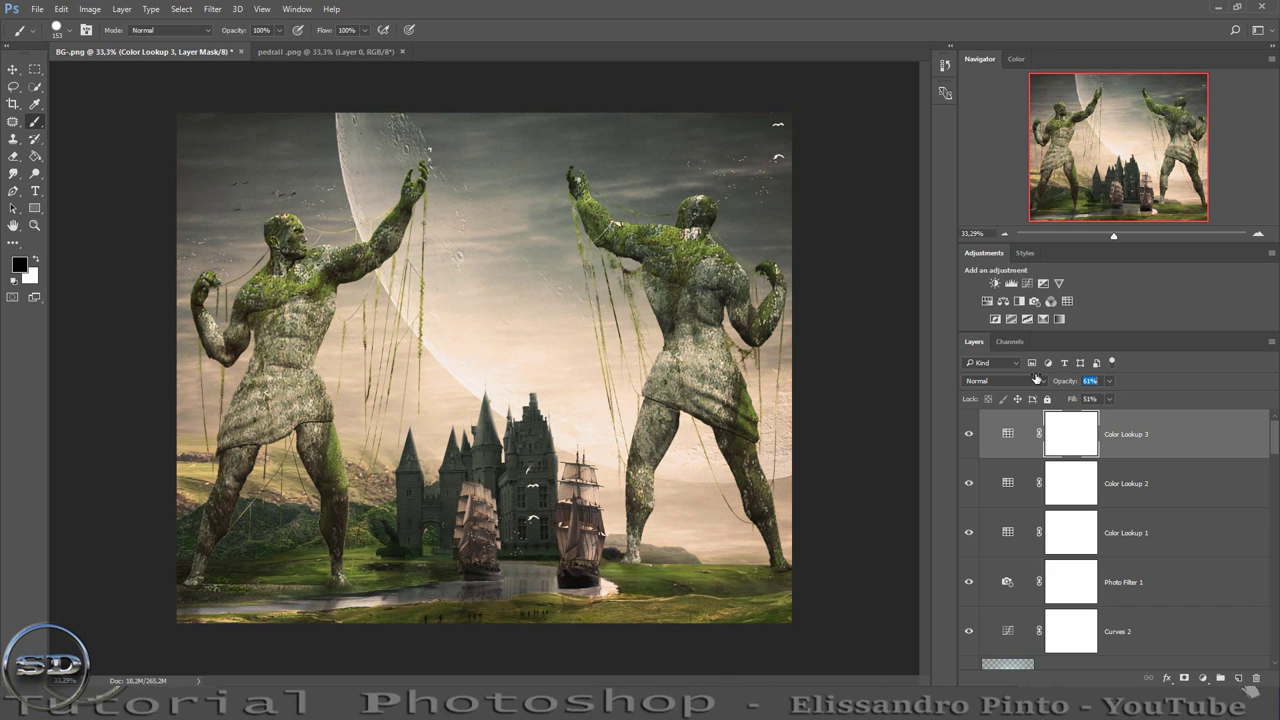
{"action": "left_click", "coordinate": [969, 435]}
{"action": "left_click", "coordinate": [969, 435]}
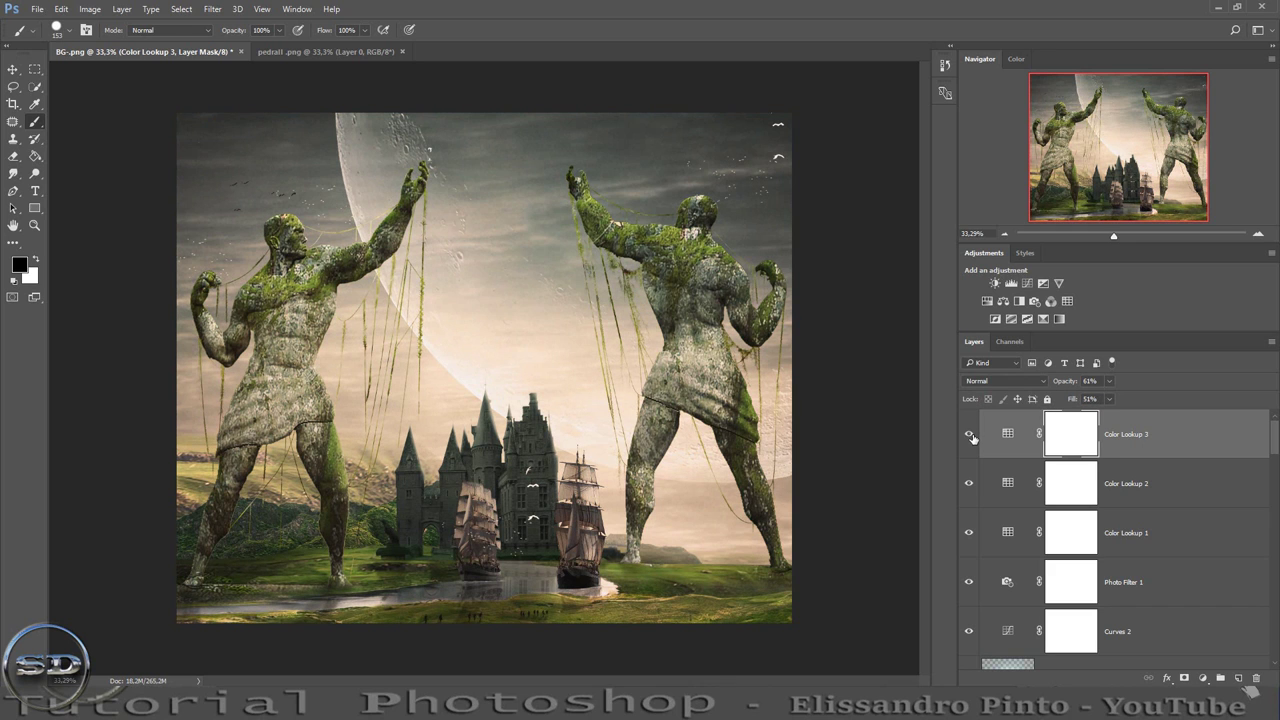
{"action": "left_click", "coordinate": [982, 381]}
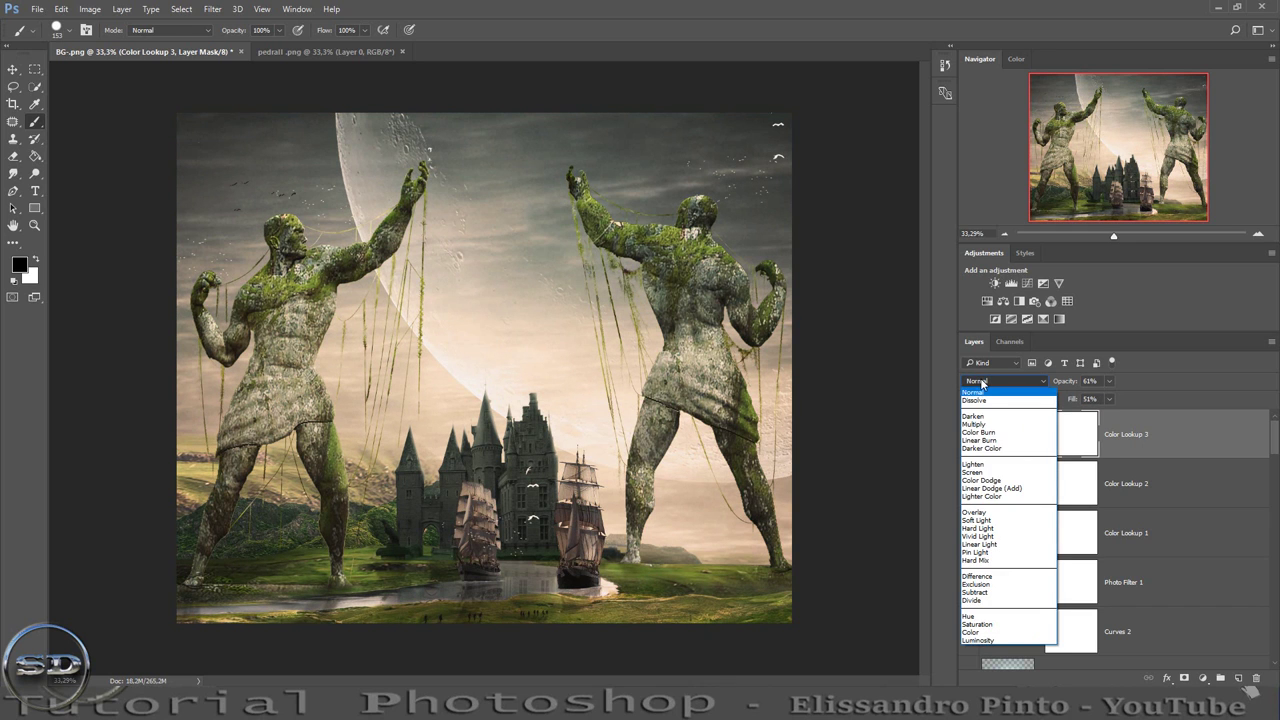
{"action": "left_click", "coordinate": [998, 481]}
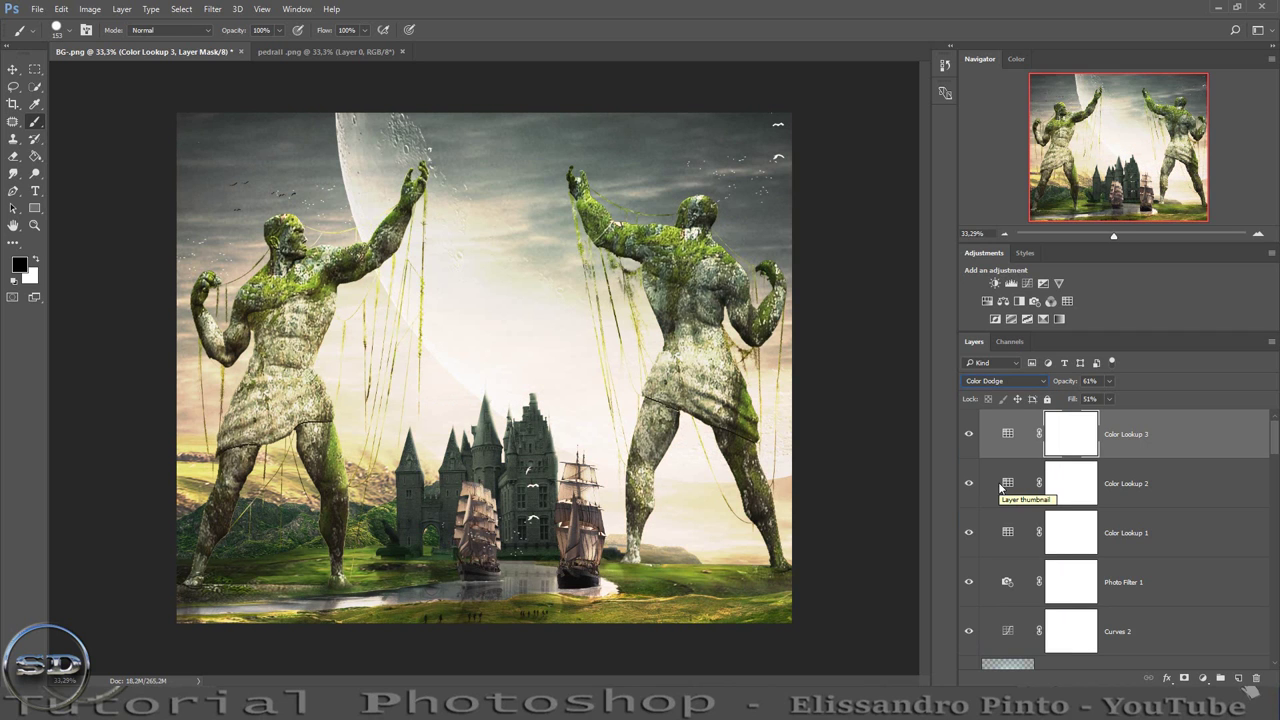
{"action": "left_click", "coordinate": [968, 434]}
{"action": "left_click", "coordinate": [968, 434]}
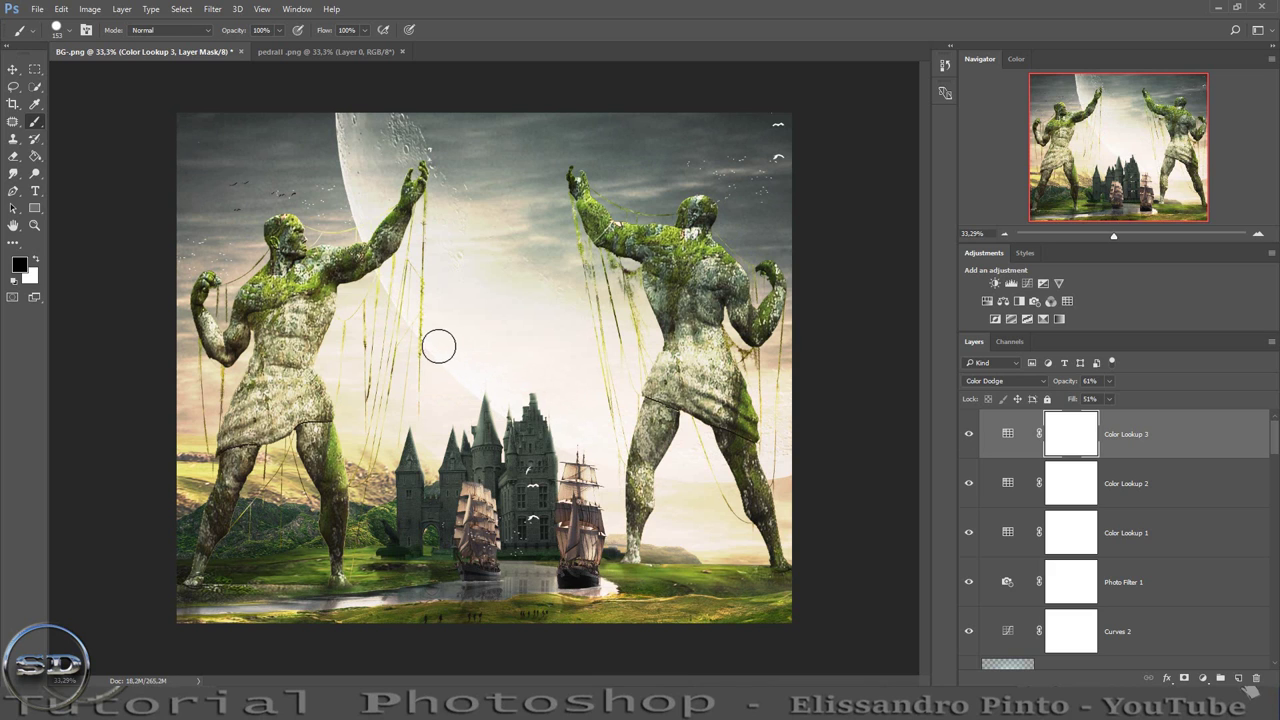
Set up a 1553 px soft round brush with 0% hardness.
{"action": "left_click_drag", "start_coordinate": [437, 346], "coordinate": [596, 343]}
{"action": "right_click", "coordinate": [596, 343]}
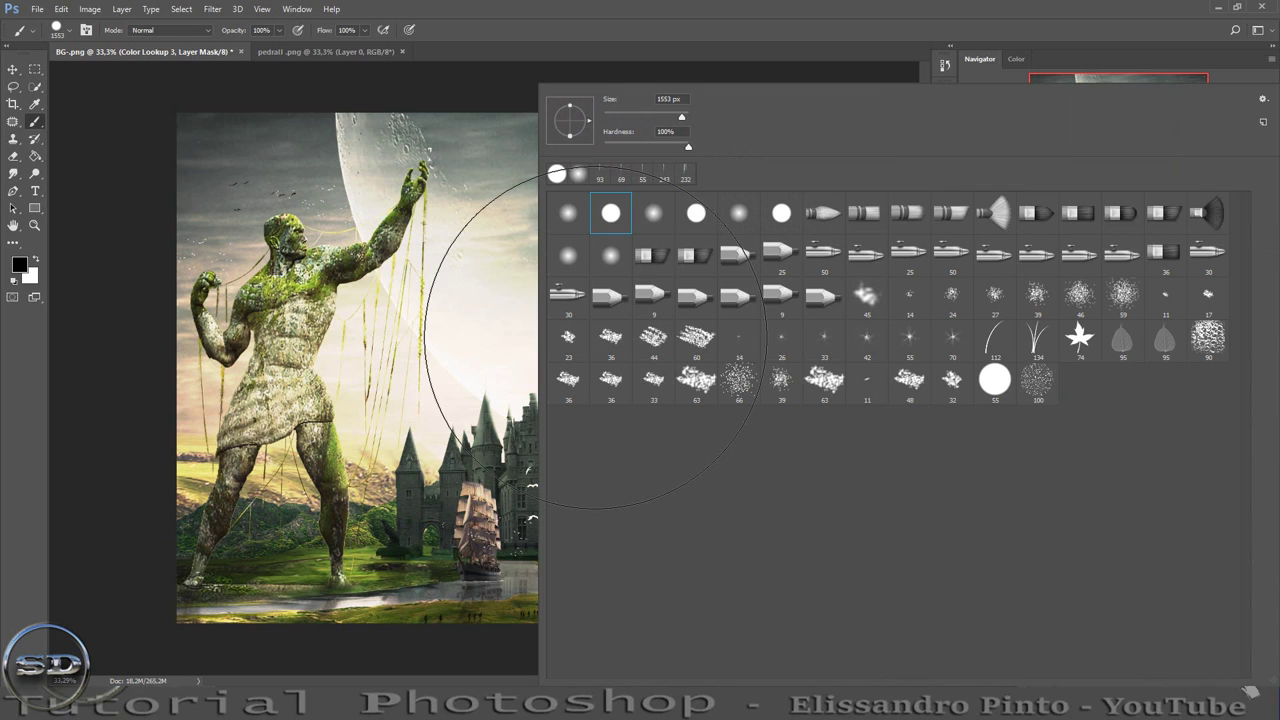
{"action": "left_click", "coordinate": [563, 230]}
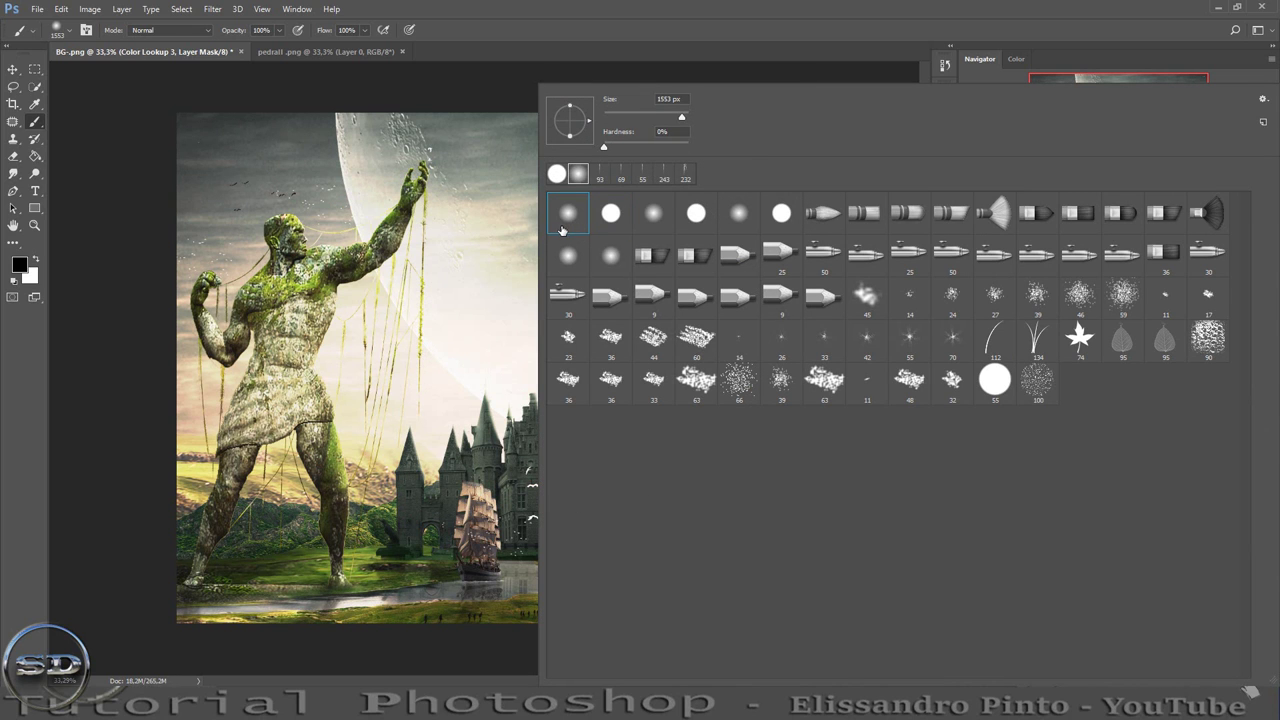
{"action": "left_click", "coordinate": [140, 365]}
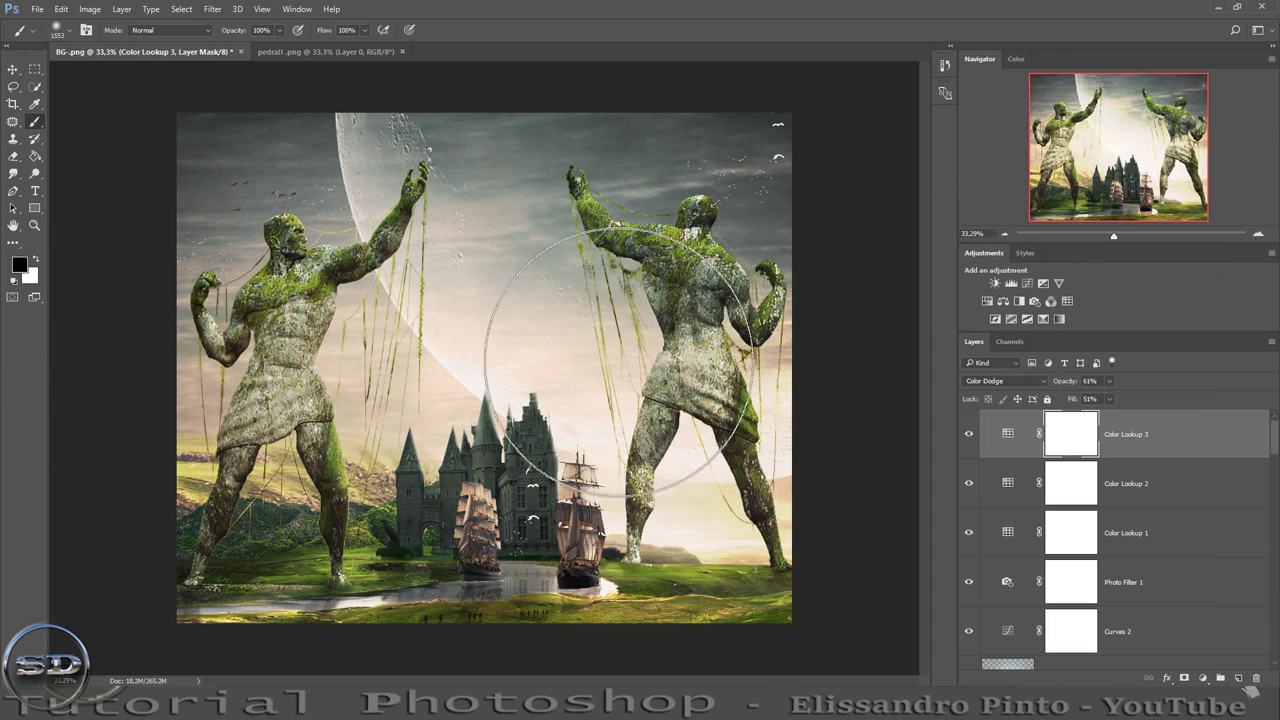
Paint black on the Color Lookup 3 mask over the upper sky and lower image.
{"action": "left_click", "coordinate": [771, 218]}
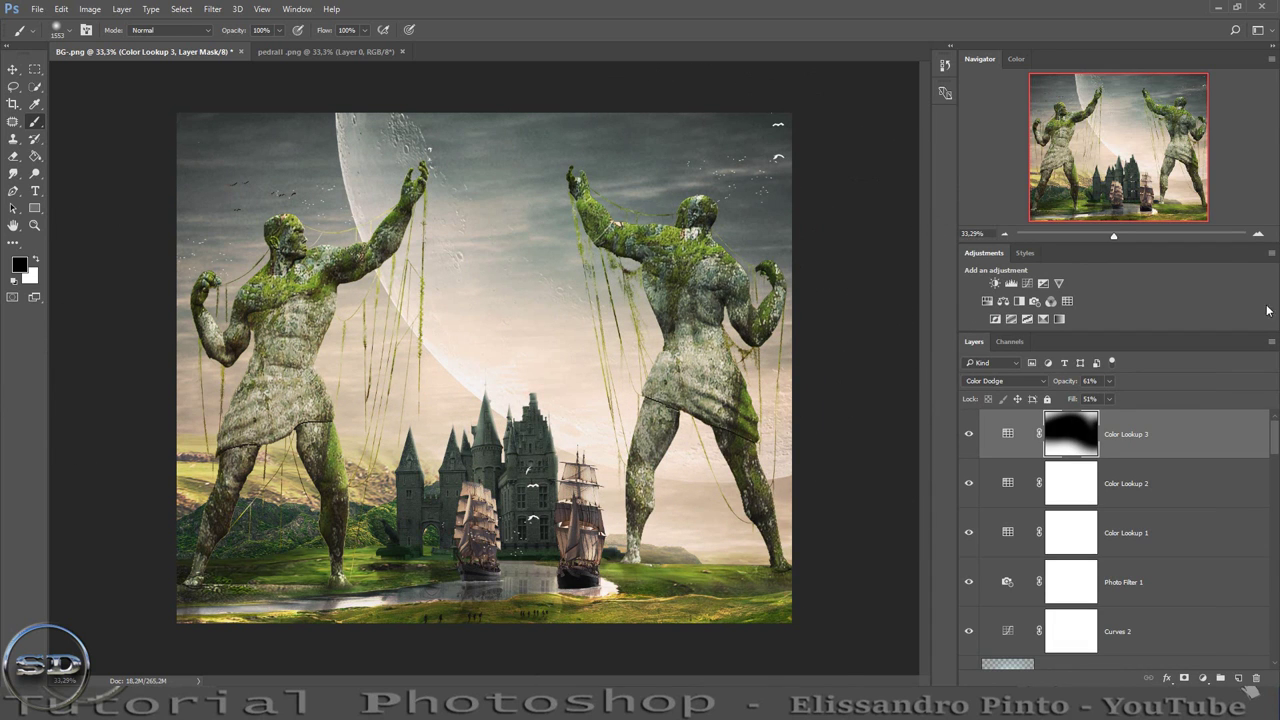
{"action": "left_click_drag", "start_coordinate": [629, 100], "coordinate": [286, 114]}
{"action": "left_click", "coordinate": [968, 434]}
{"action": "left_click", "coordinate": [968, 434]}
{"action": "left_click", "coordinate": [968, 434]}
{"action": "left_click", "coordinate": [968, 434]}
{"action": "left_click_drag", "start_coordinate": [428, 475], "coordinate": [400, 495]}
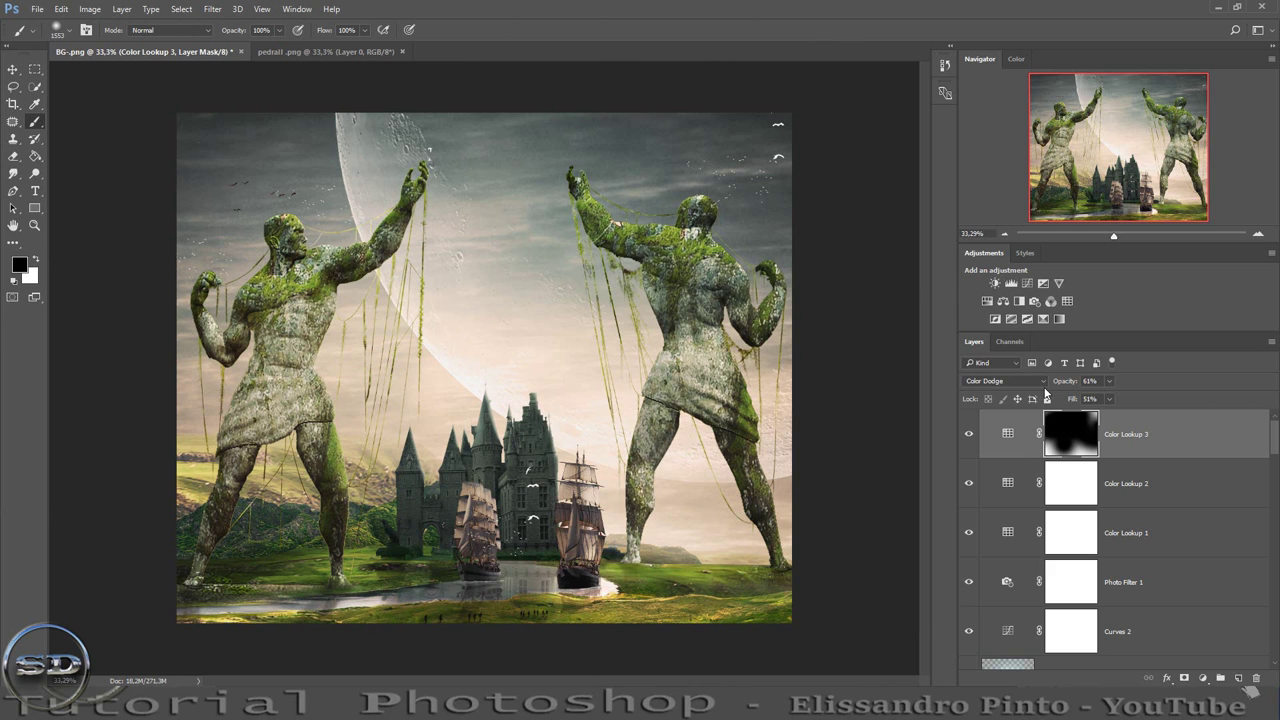
{"action": "left_click", "coordinate": [968, 434]}
{"action": "left_click", "coordinate": [968, 434]}
Add a Color Lookup adjustment and try the Crisp_Warm, Crisp_Winter and DropBlues LUTs.
{"action": "left_click", "coordinate": [1203, 678]}
{"action": "left_click", "coordinate": [1150, 582]}
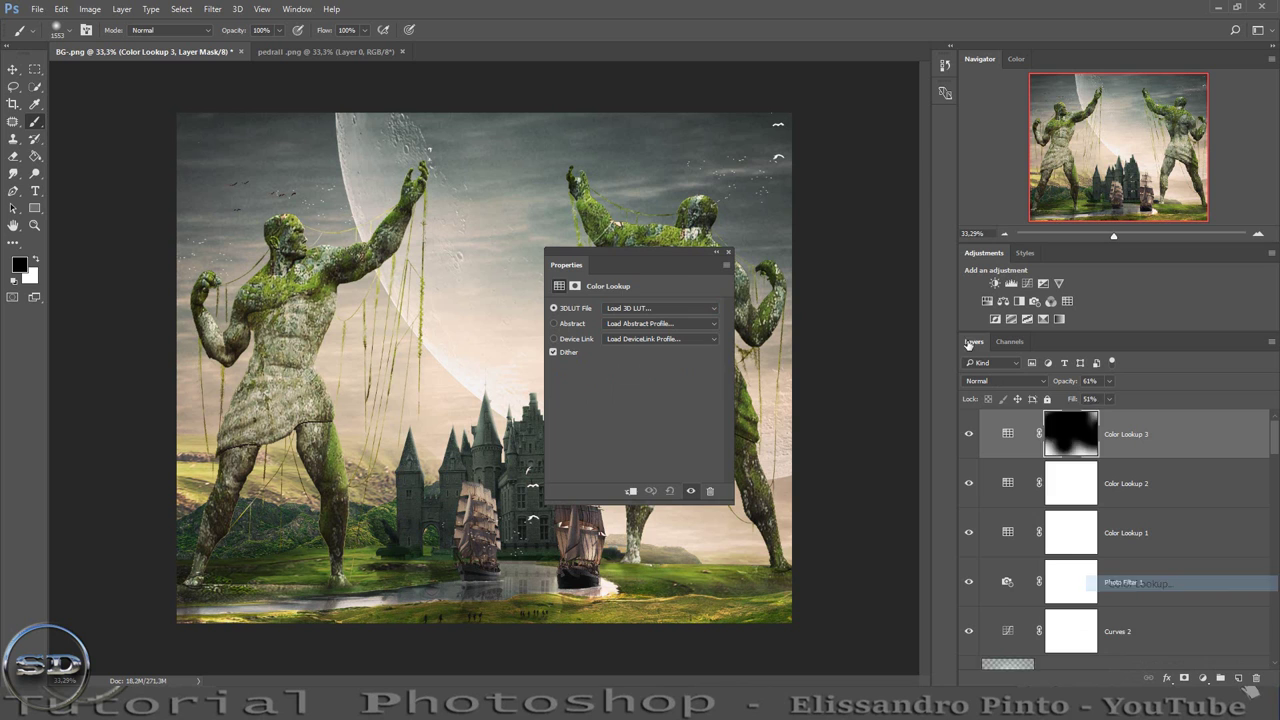
{"action": "left_click", "coordinate": [660, 308]}
{"action": "left_click", "coordinate": [657, 408]}
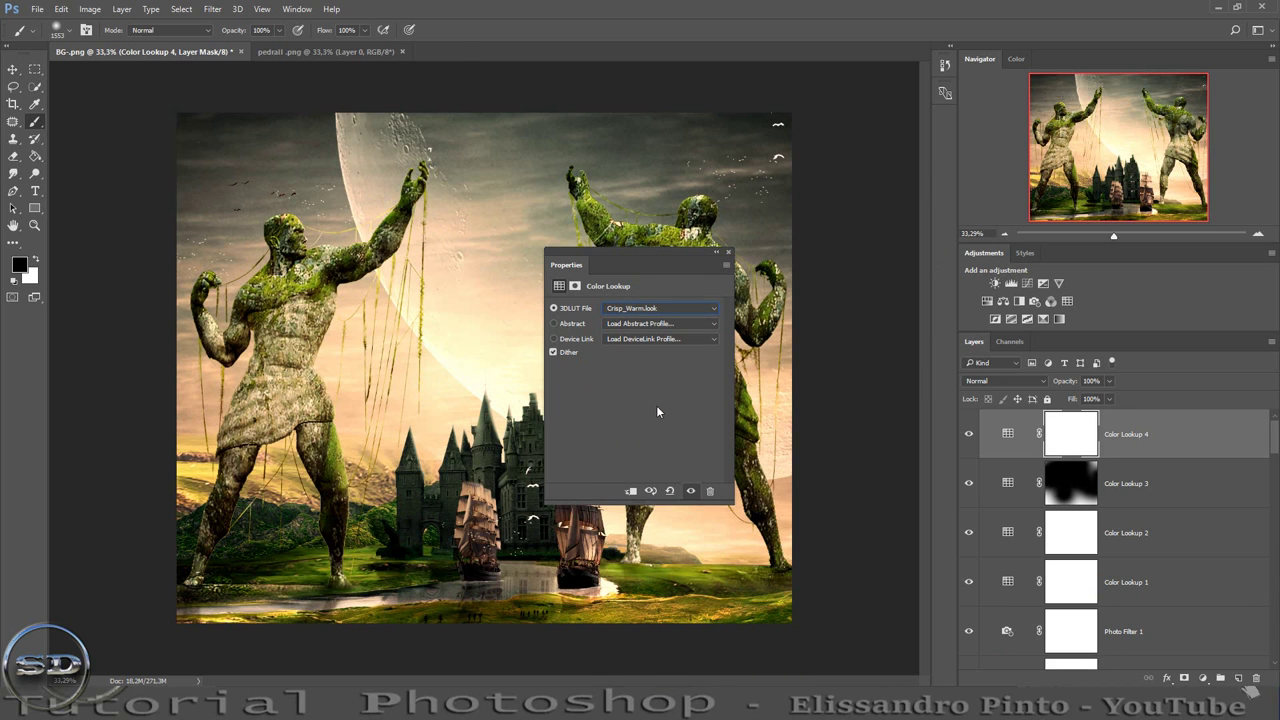
{"action": "key", "text": "Down"}
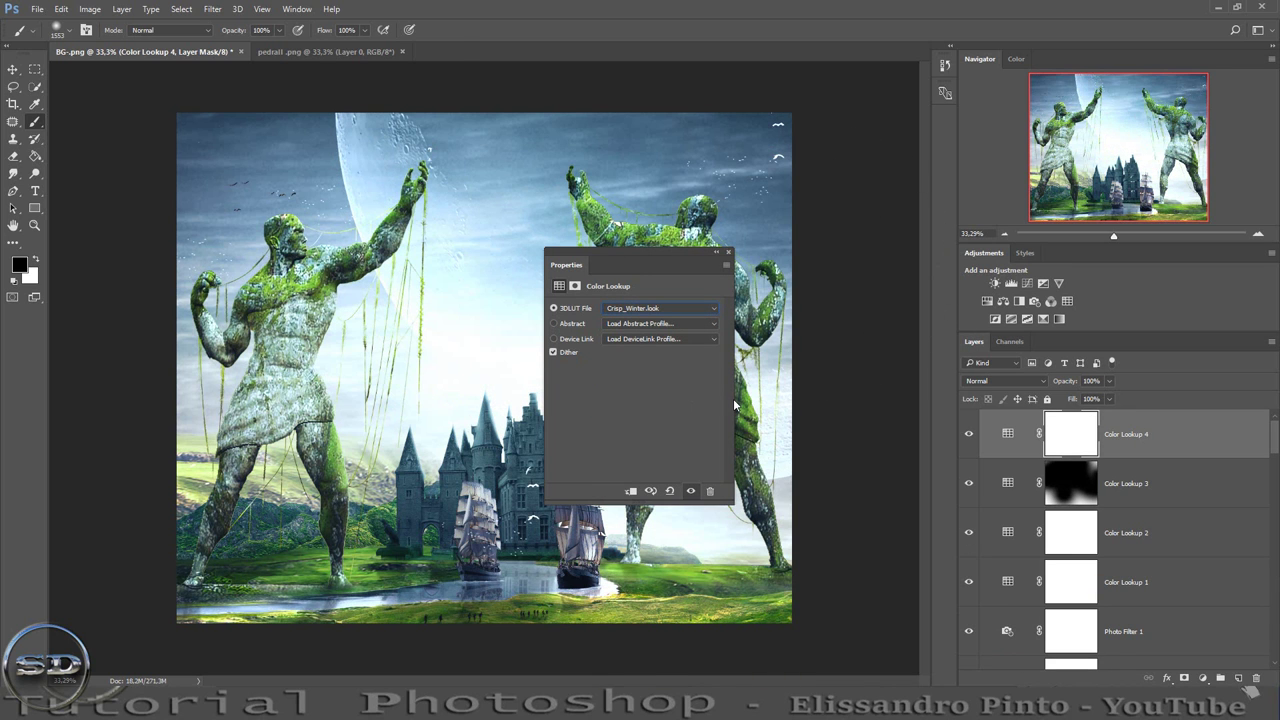
{"action": "key", "text": "Down"}
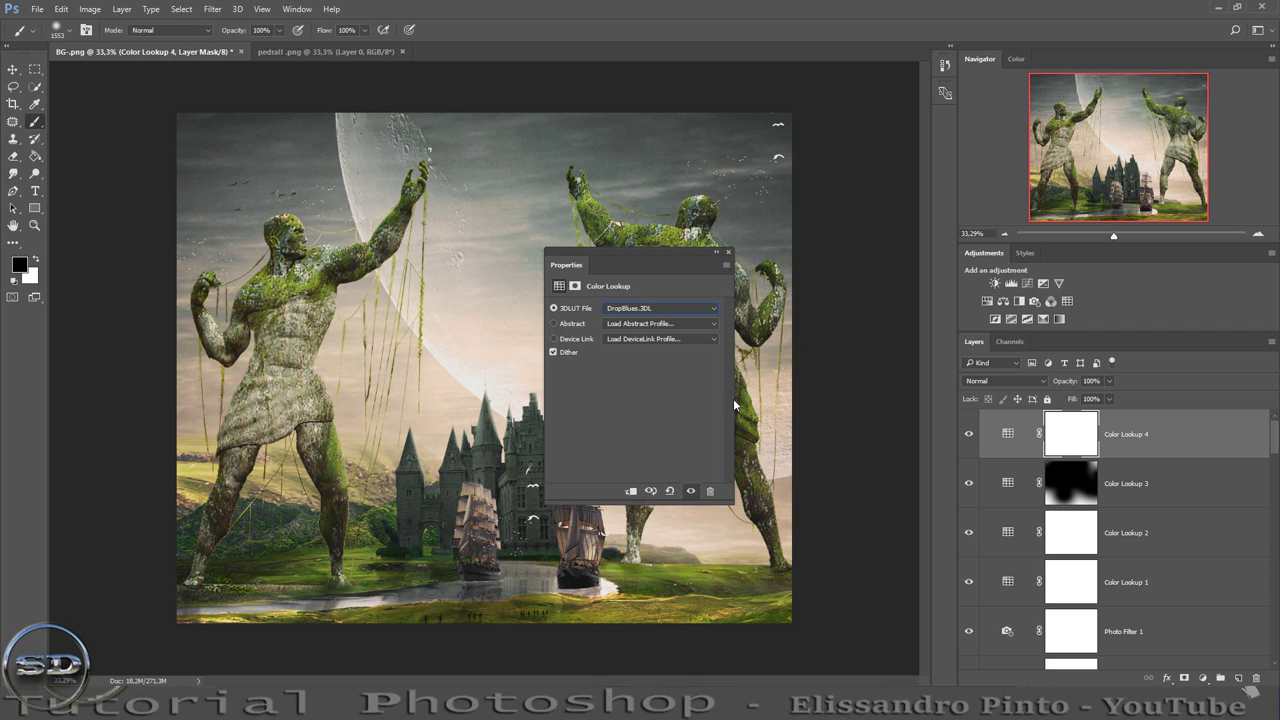
{"action": "key", "text": "Up"}
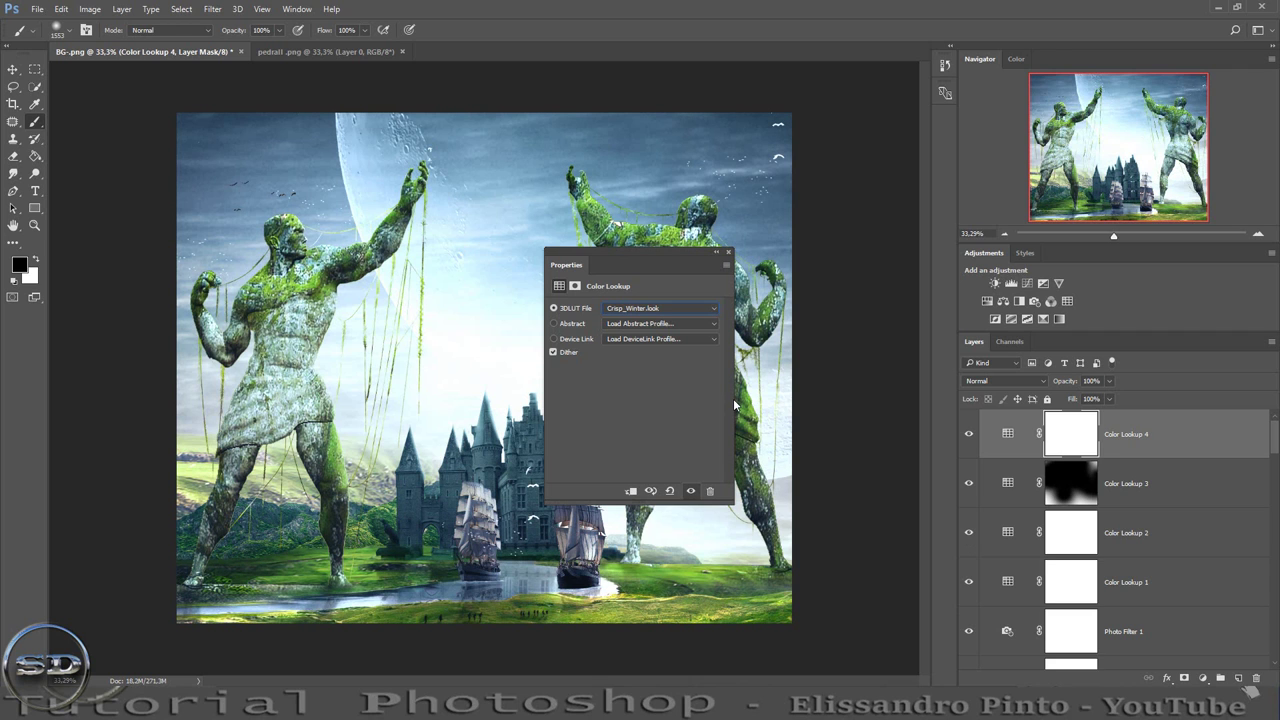
Step through further film, FoggyNight and EdgyAmber LUTs, ending on Crisp_Winter.look.
{"action": "key", "text": "Down"}
{"action": "key", "text": "Down"}
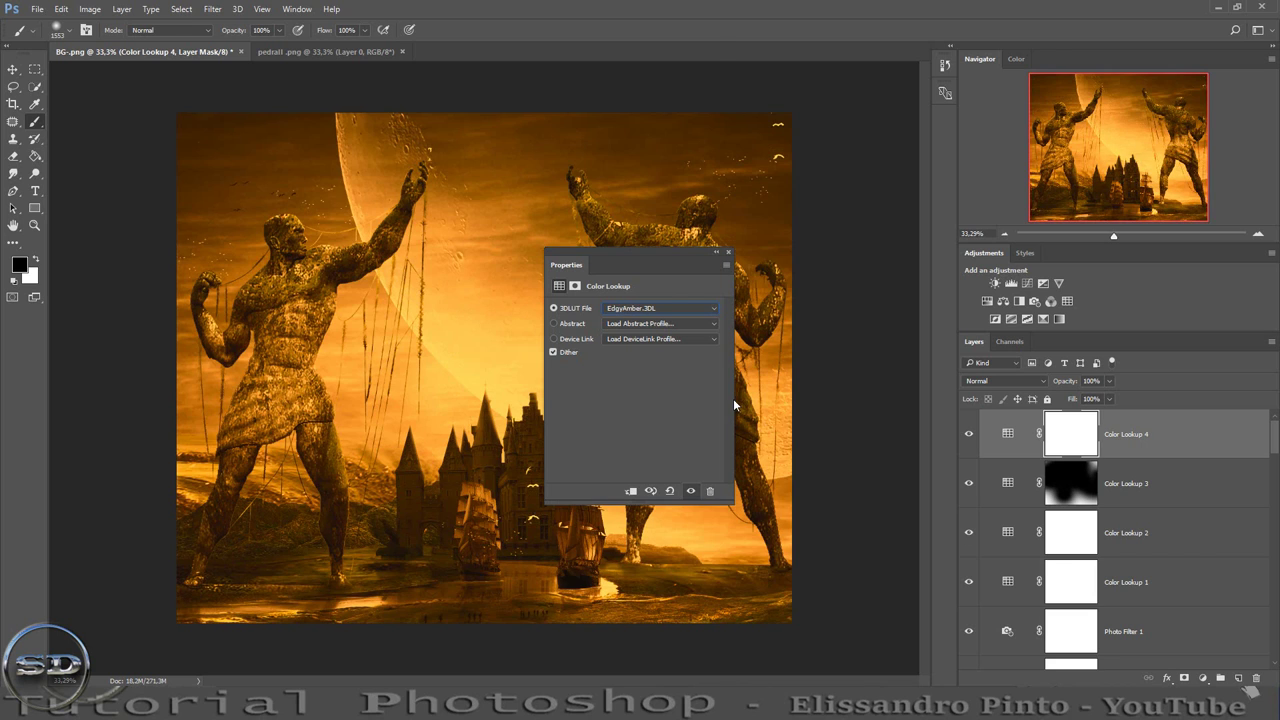
{"action": "key", "text": "Down"}
{"action": "key", "text": "Down"}
{"action": "key", "text": "Down"}
{"action": "key", "text": "Down"}
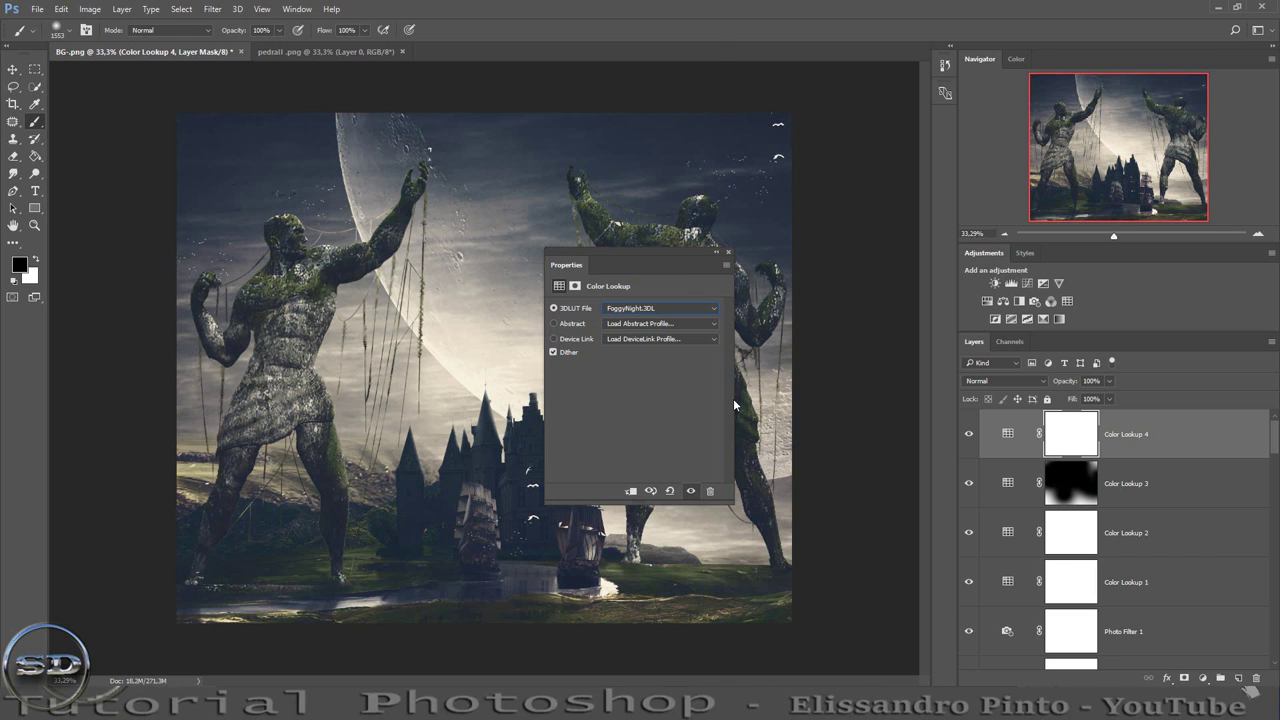
{"action": "key", "text": "Down"}
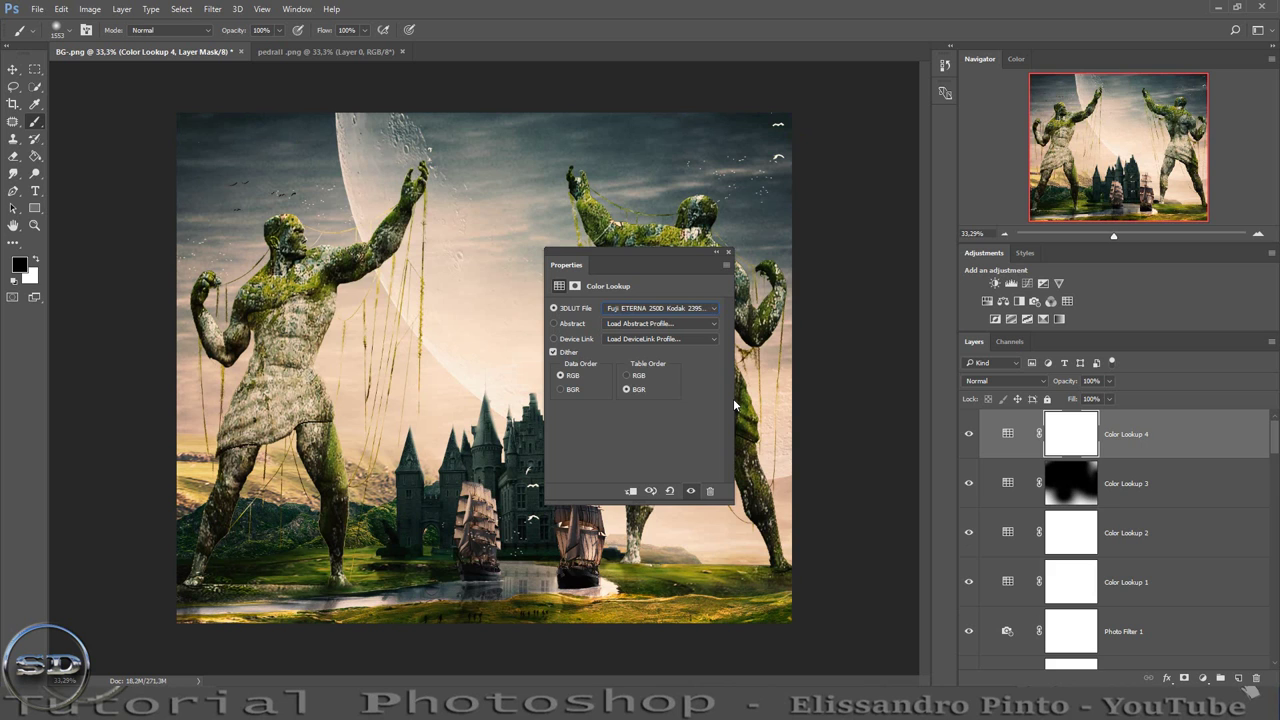
{"action": "key", "text": "Down"}
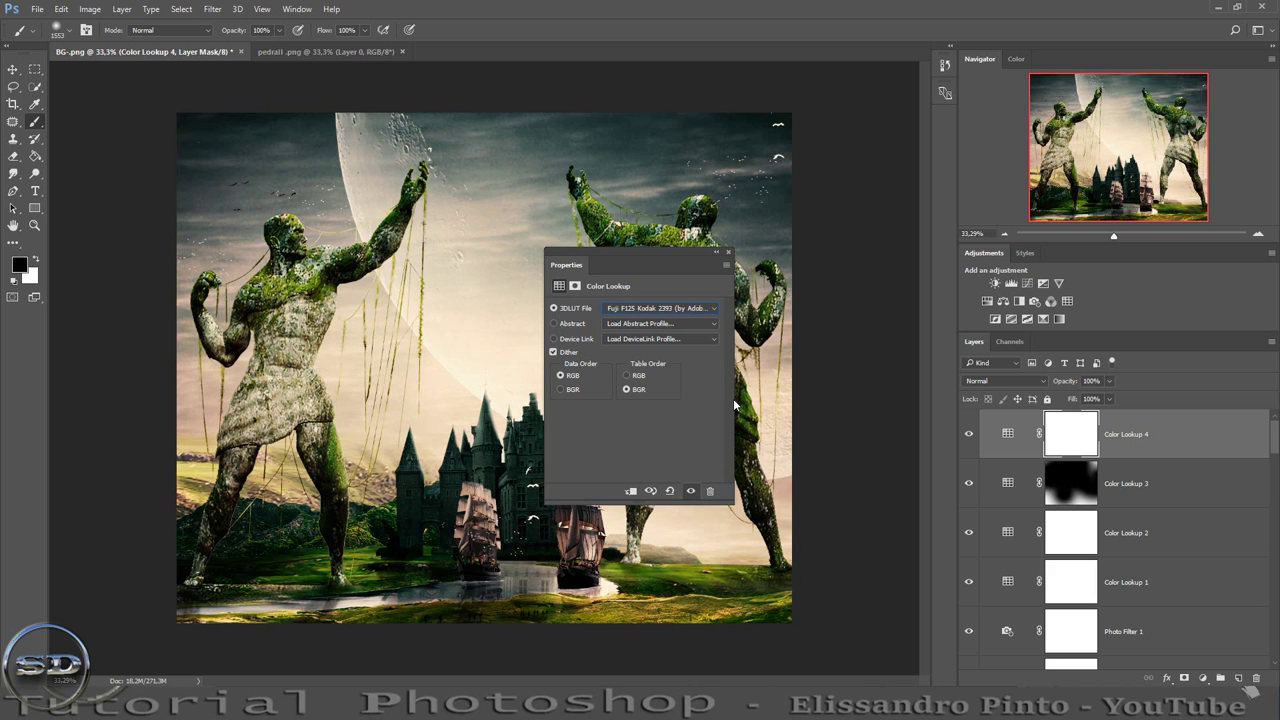
{"action": "key", "text": "Down"}
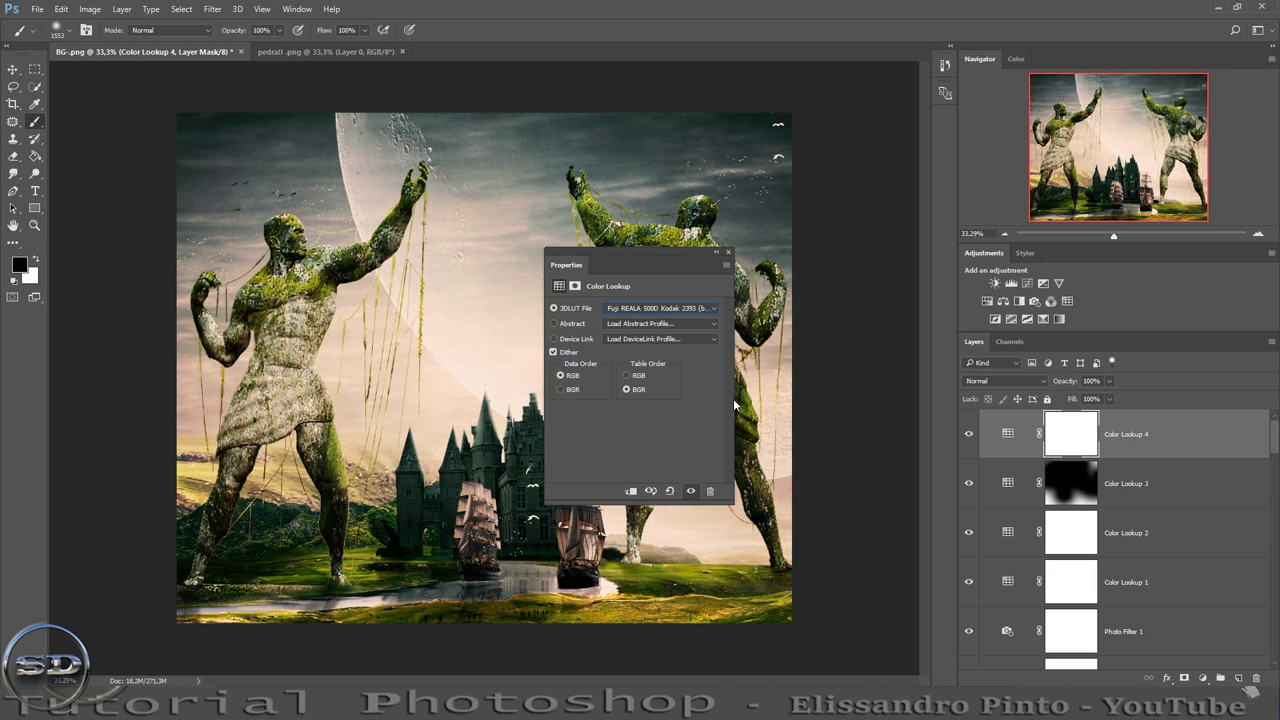
{"action": "key", "text": "Up"}
{"action": "key", "text": "Up"}
{"action": "key", "text": "Up"}
{"action": "key", "text": "Up"}
{"action": "key", "text": "Up"}
{"action": "key", "text": "Up"}
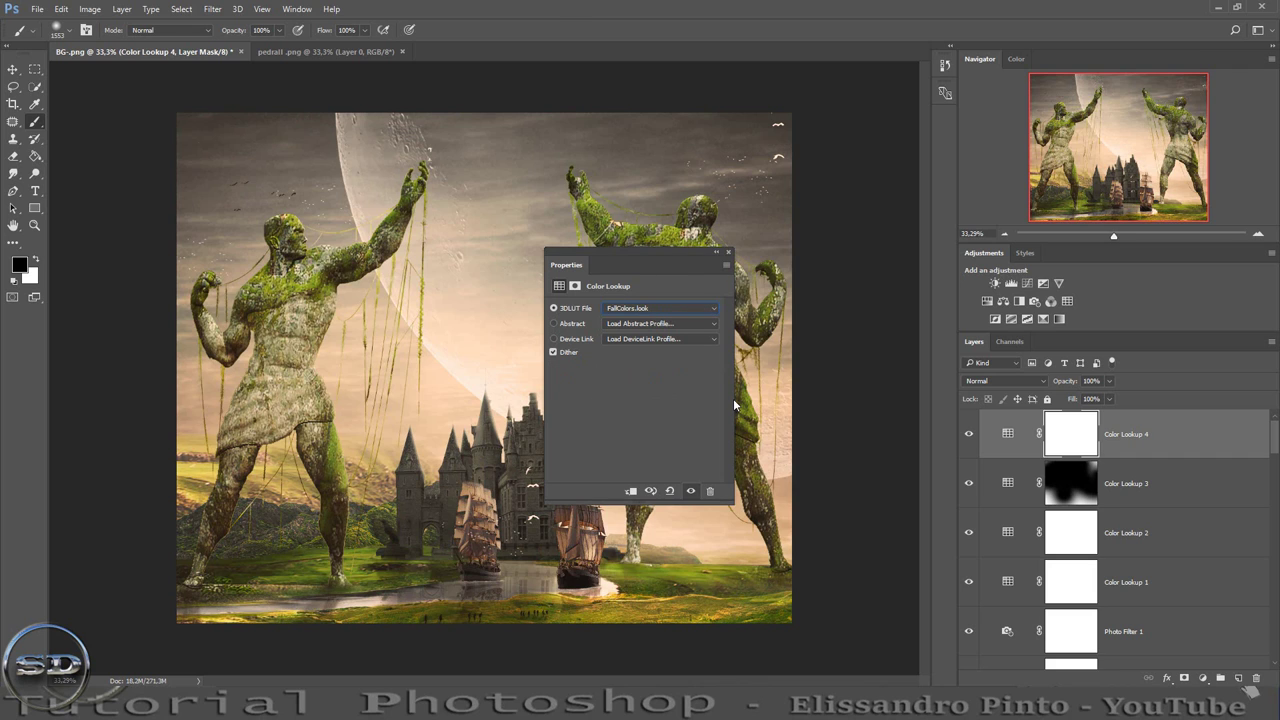
{"action": "key", "text": "Up"}
{"action": "key", "text": "Up"}
{"action": "key", "text": "Up"}
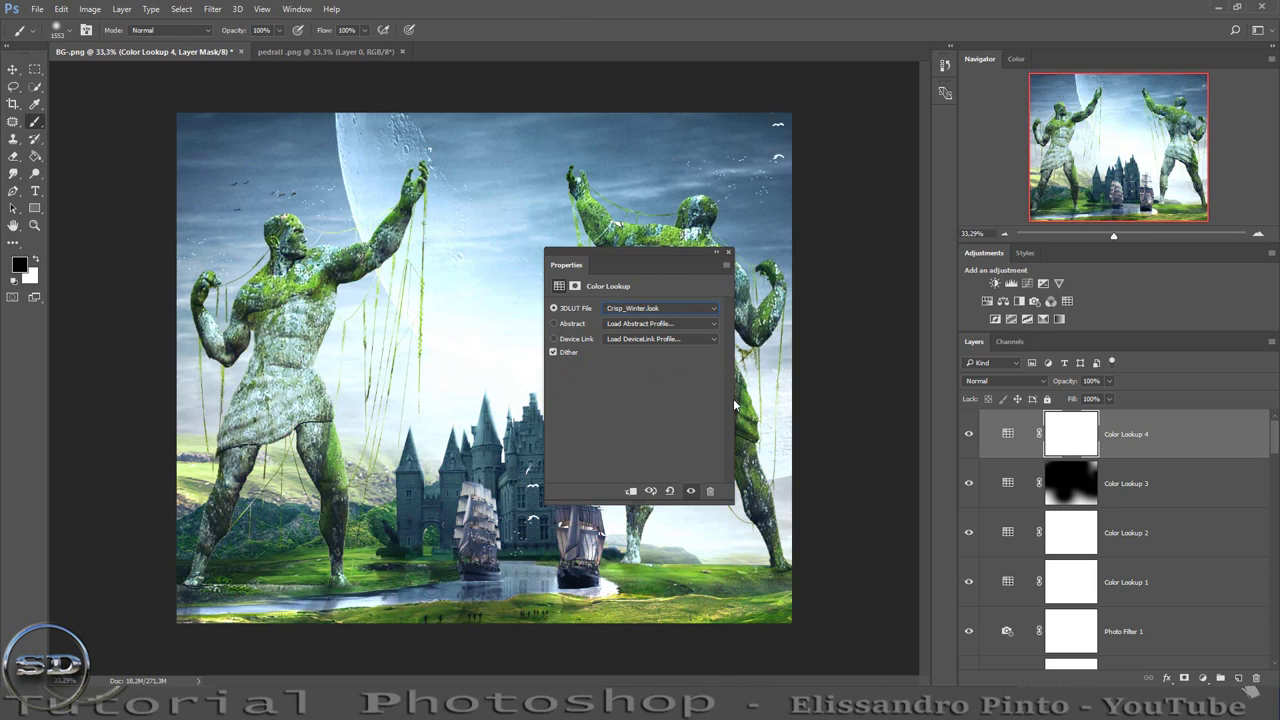
{"action": "key", "text": "Up"}
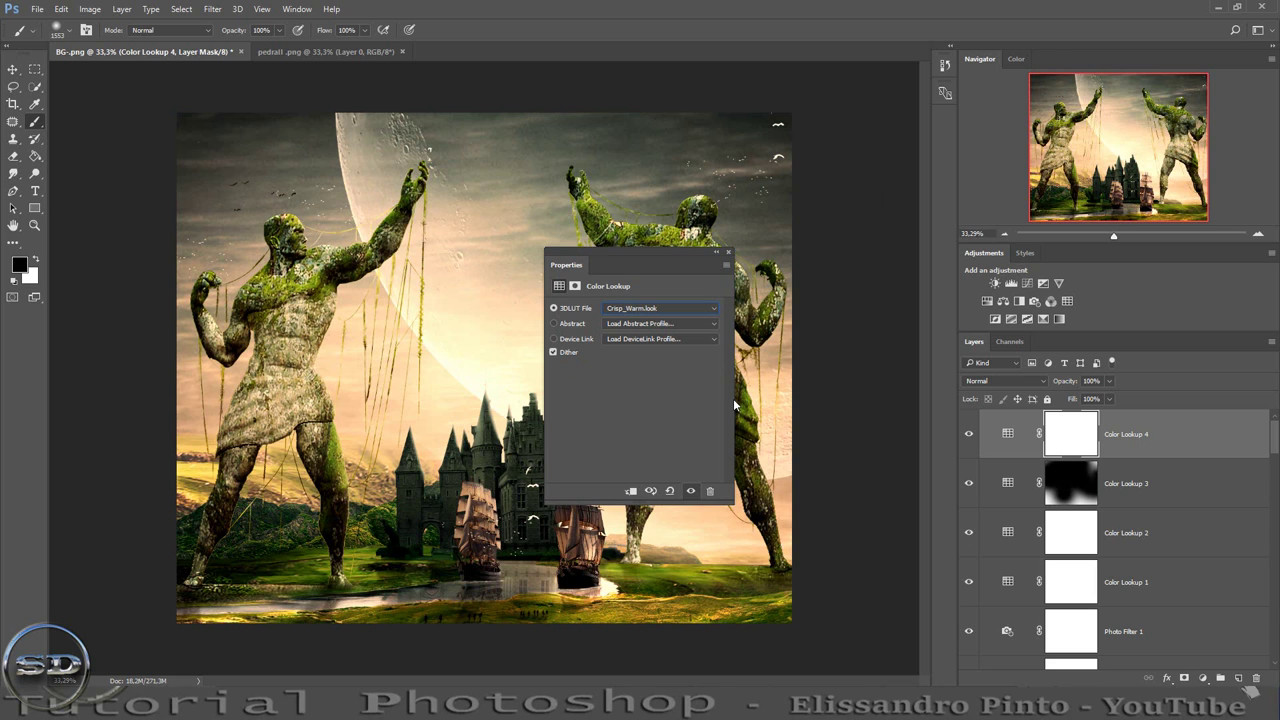
{"action": "key", "text": "Down"}
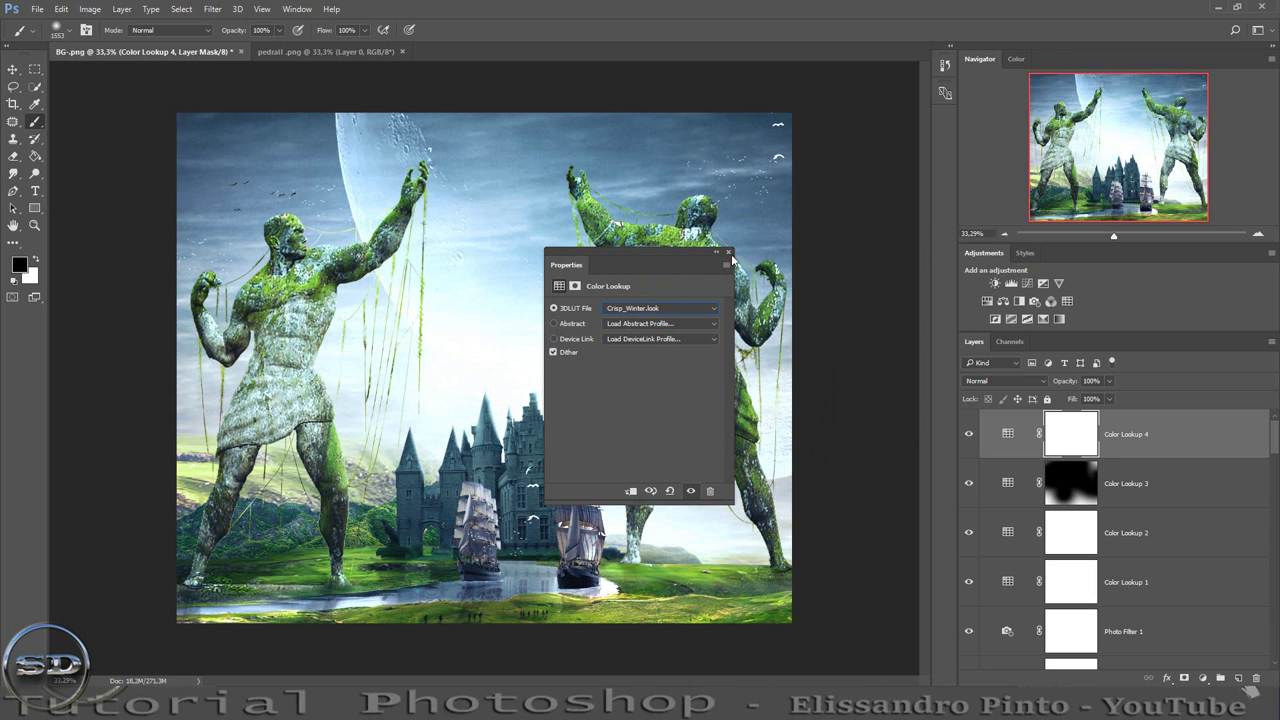
Set Color Lookup 4 to 40% opacity and 56% fill, then stamp visible layers.
{"action": "left_click", "coordinate": [728, 252]}
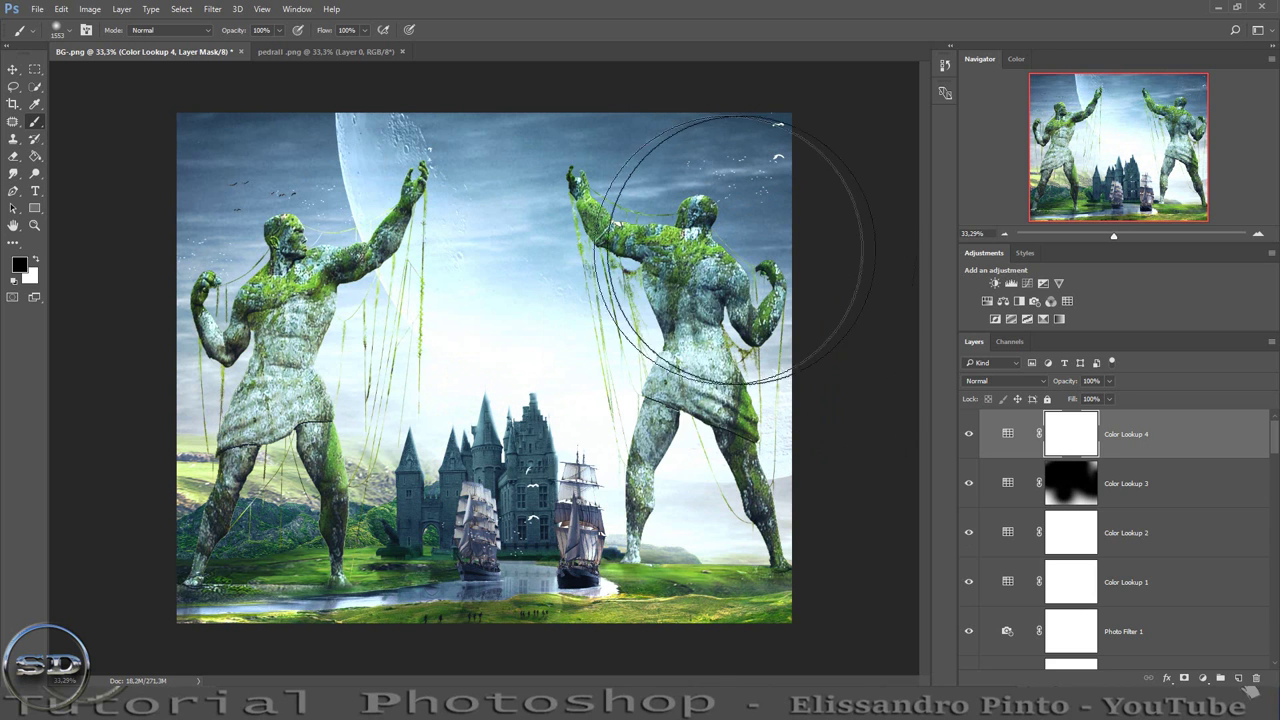
{"action": "left_click", "coordinate": [967, 433]}
{"action": "left_click", "coordinate": [967, 433]}
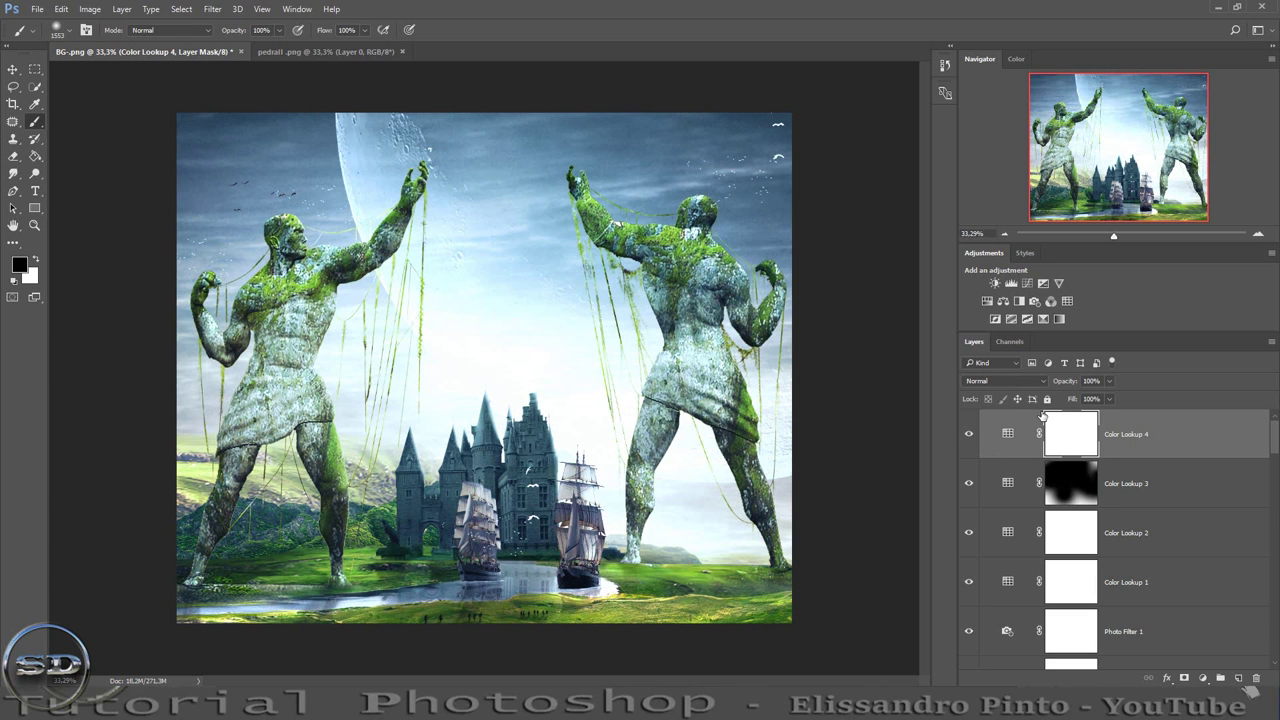
{"action": "left_click_drag", "start_coordinate": [1054, 399], "coordinate": [1035, 383]}
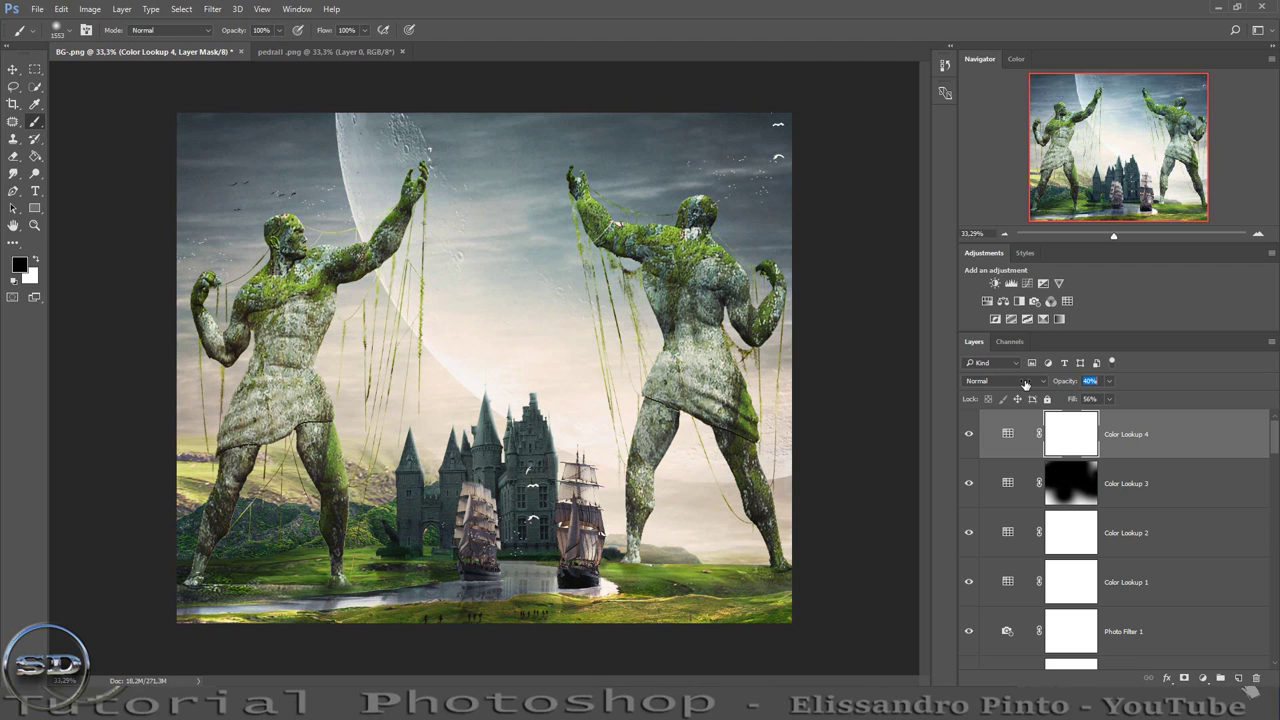
{"action": "left_click", "coordinate": [968, 434]}
{"action": "left_click", "coordinate": [968, 434]}
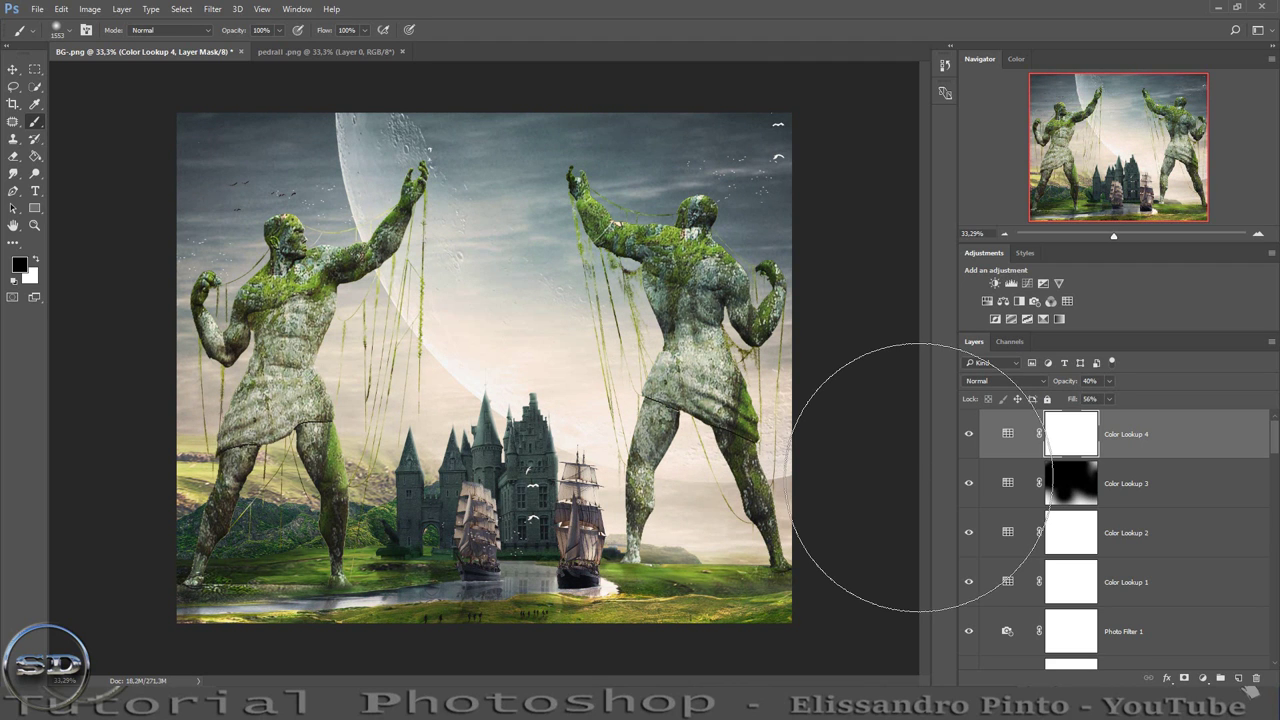
{"action": "key", "text": "ctrl+shift+alt+e"}
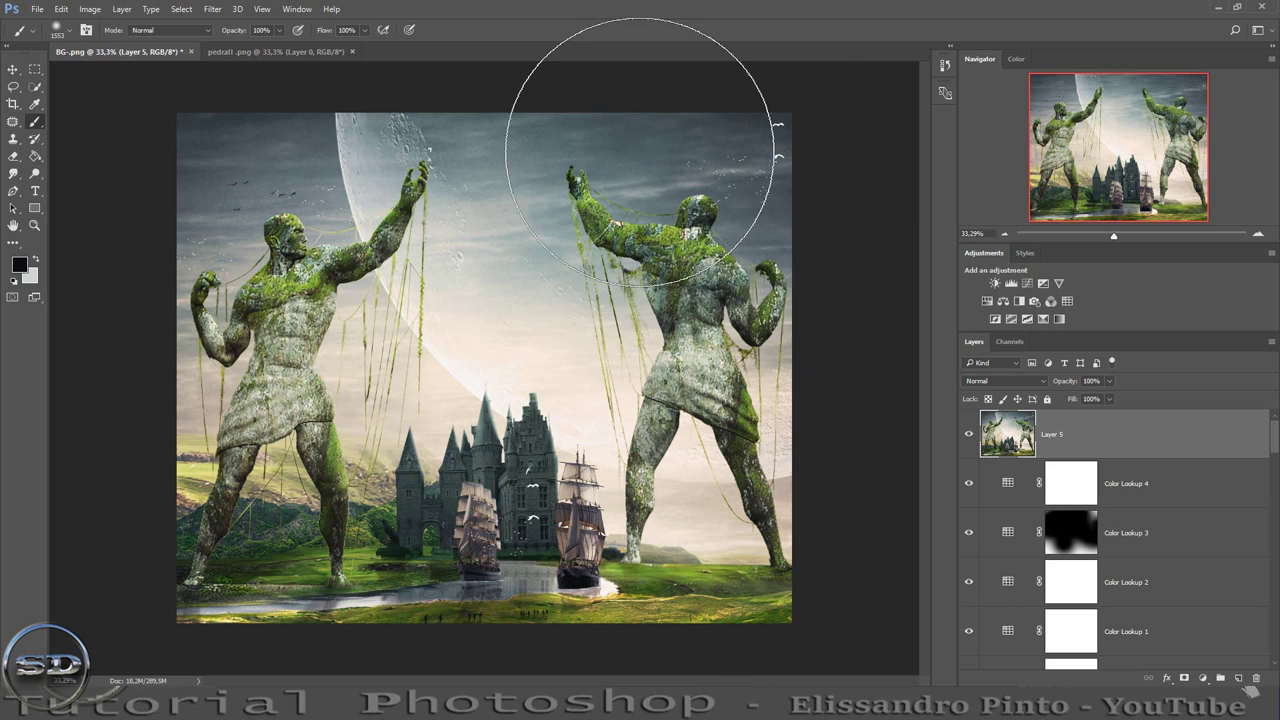
Start a Filter > Blur Gallery > Tilt-Shift blur on the merged Layer 5.
{"action": "left_click", "coordinate": [213, 9]}
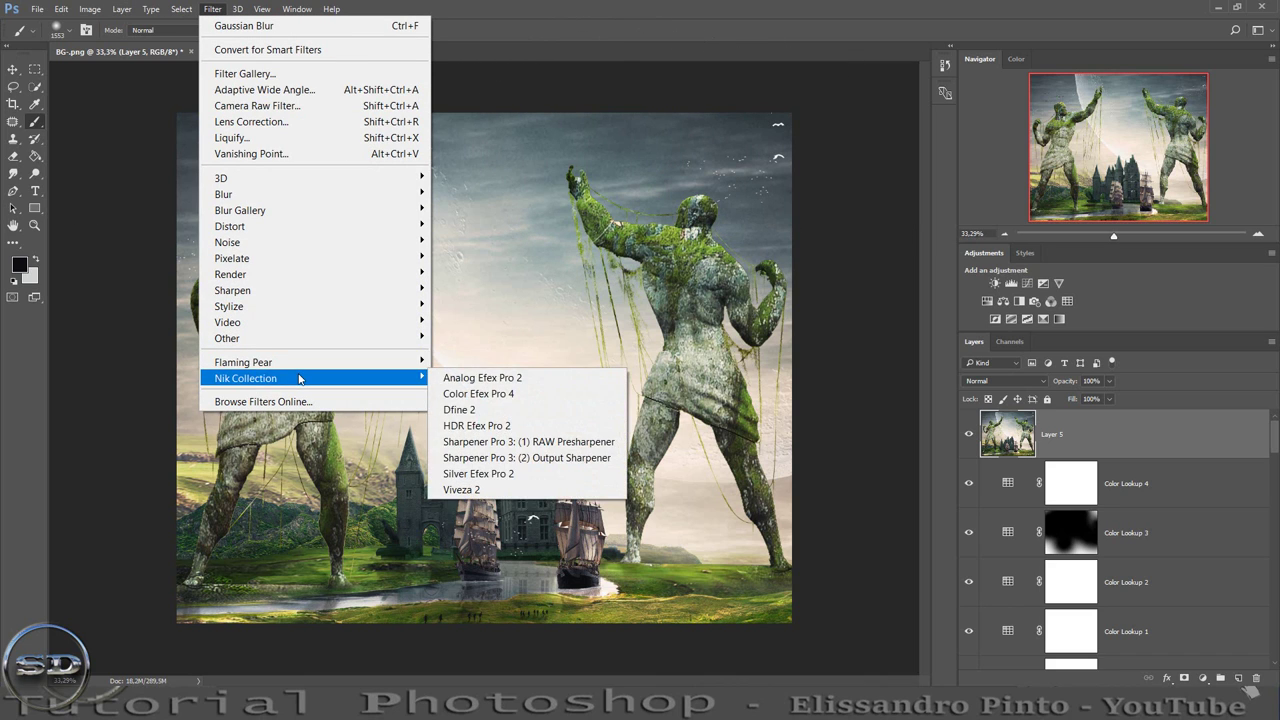
{"action": "mouse_move", "coordinate": [300, 210]}
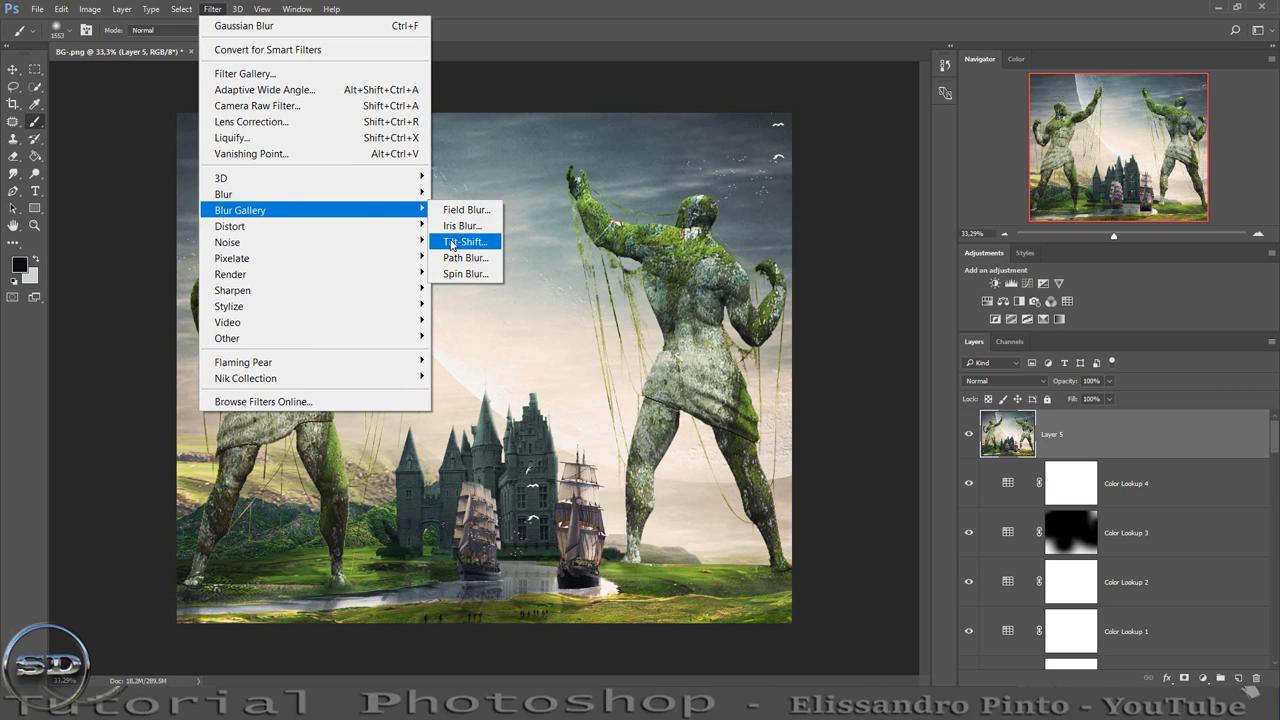
{"action": "left_click", "coordinate": [460, 241]}
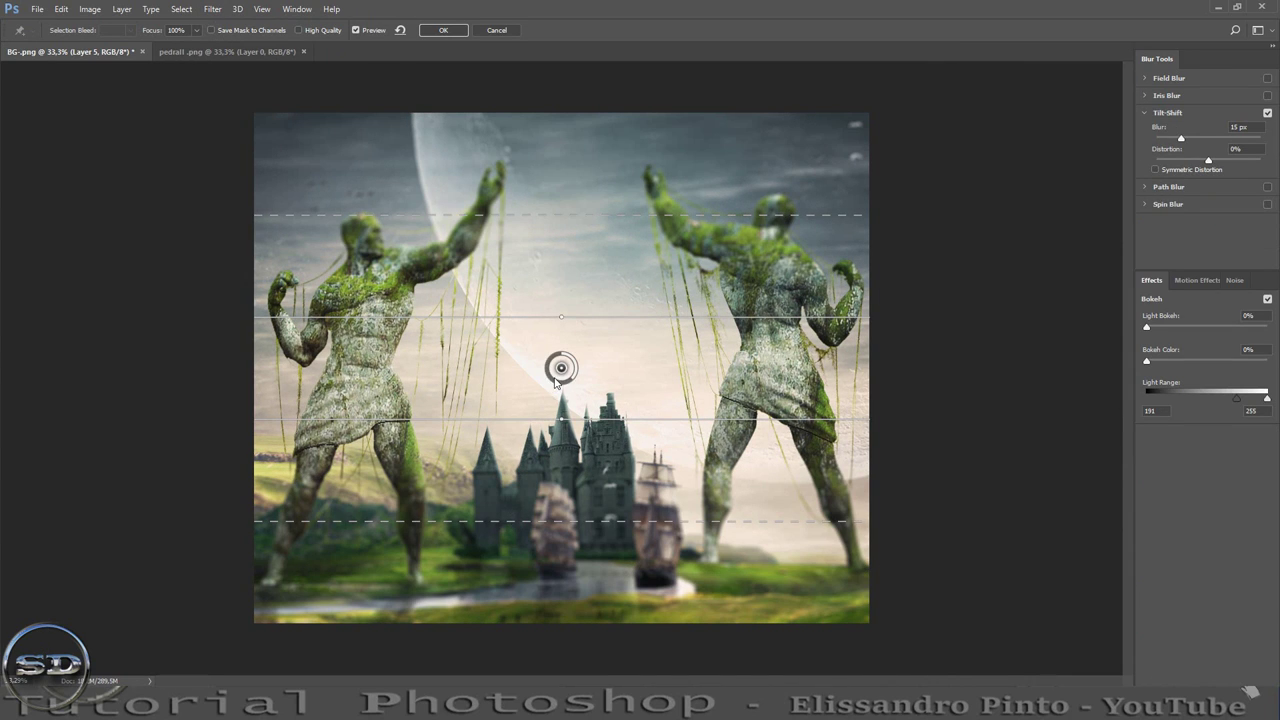
Place the tilt-shift focus band over the castle and ships and apply a 6 px blur.
{"action": "left_click_drag", "start_coordinate": [559, 373], "coordinate": [561, 416]}
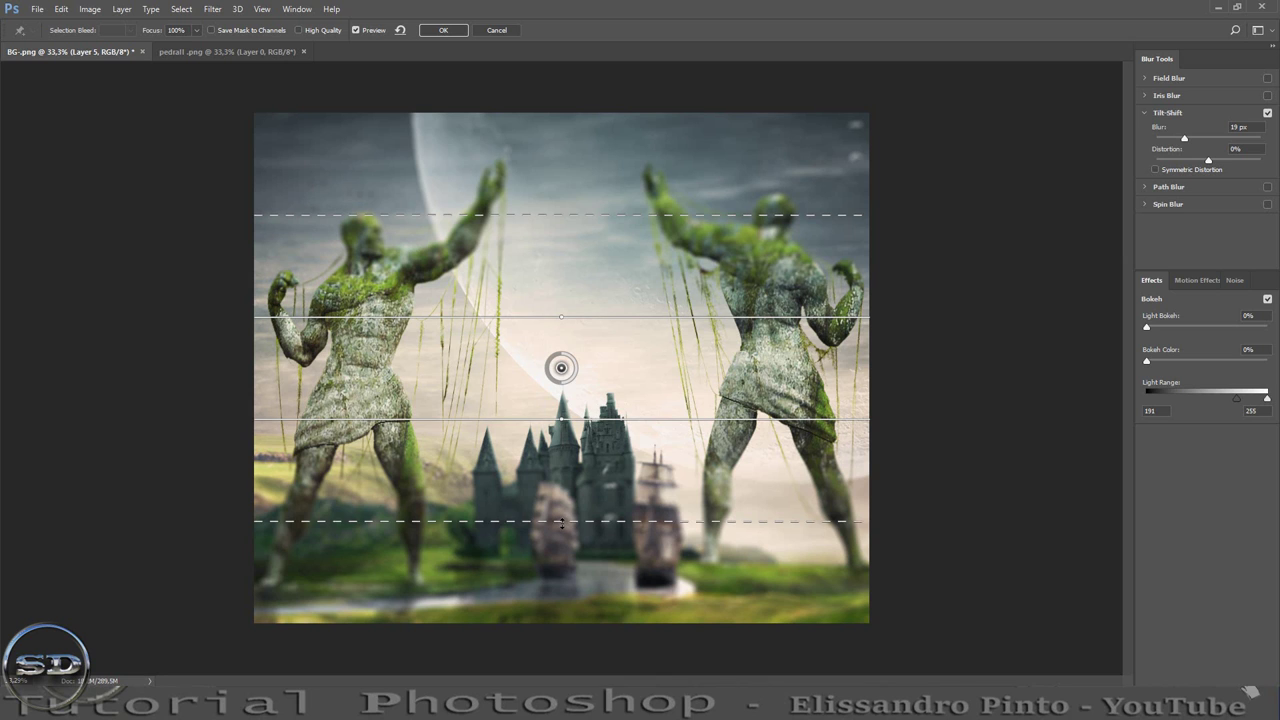
{"action": "left_click_drag", "start_coordinate": [557, 558], "coordinate": [555, 622]}
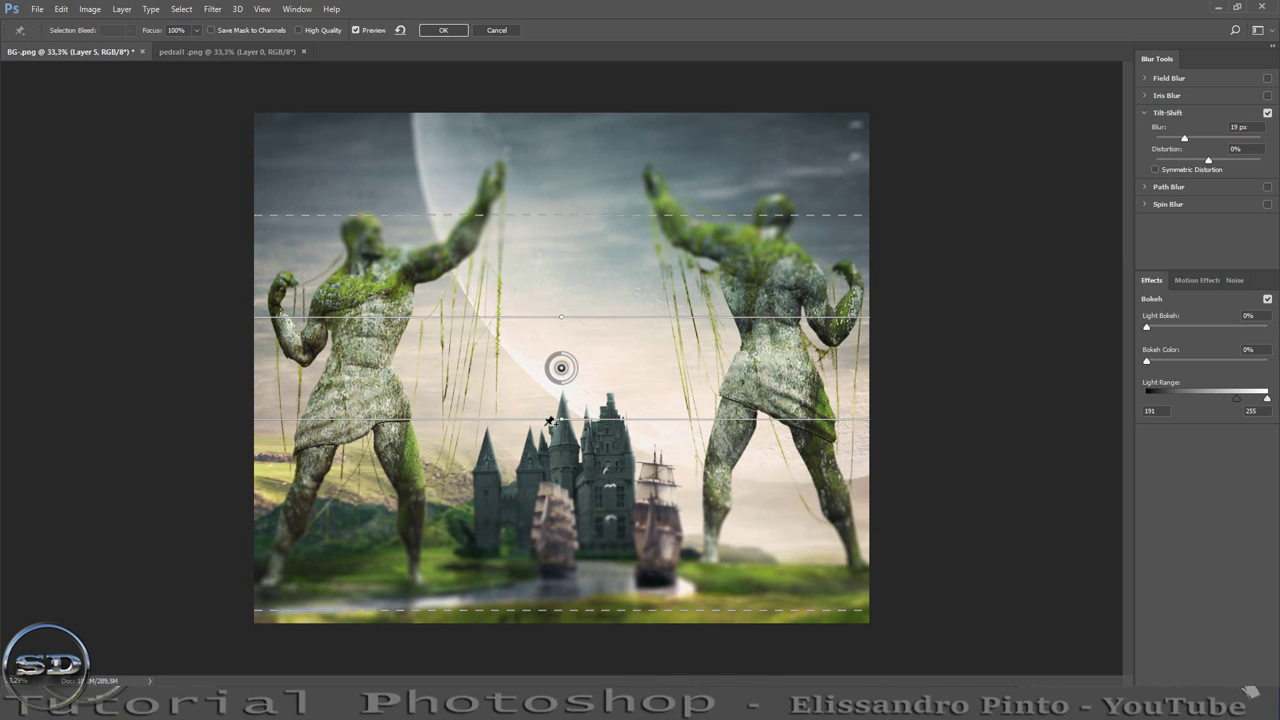
{"action": "left_click_drag", "start_coordinate": [545, 420], "coordinate": [561, 560]}
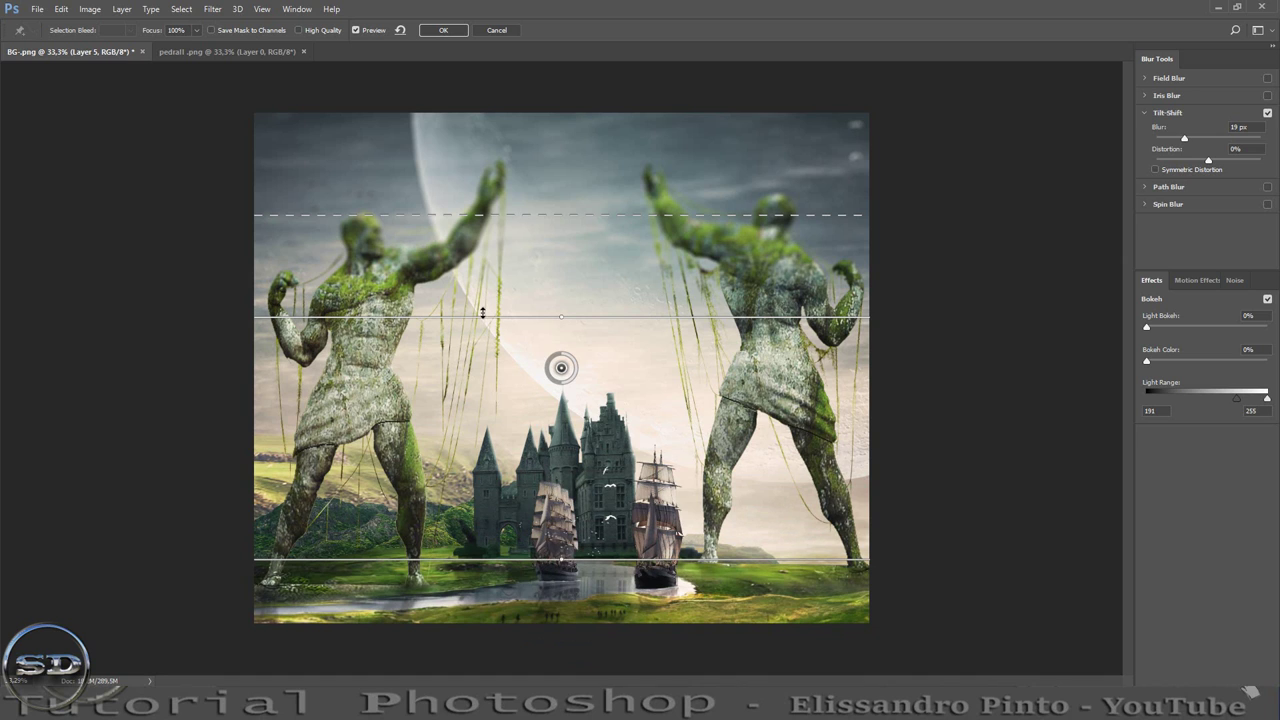
{"action": "left_click_drag", "start_coordinate": [478, 215], "coordinate": [491, 113]}
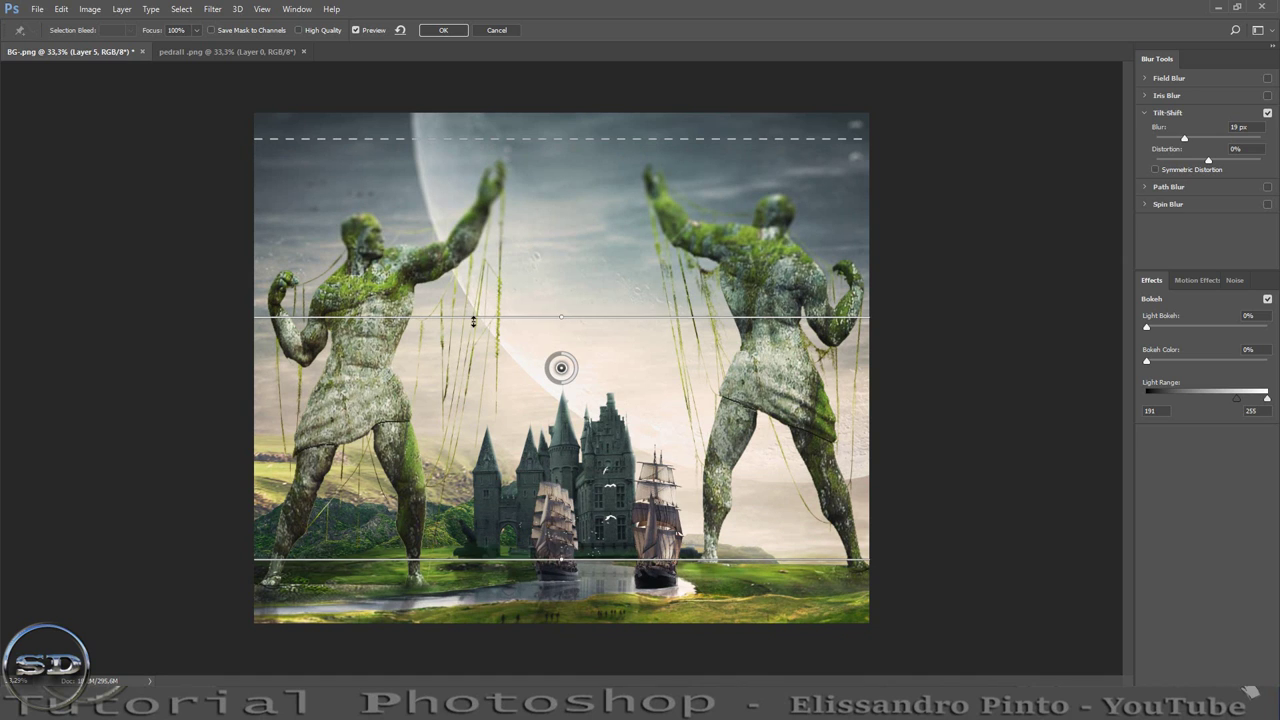
{"action": "mouse_move", "coordinate": [474, 318]}
{"action": "left_mouse_down"}
{"action": "mouse_move", "coordinate": [473, 291]}
{"action": "mouse_move", "coordinate": [473, 329]}
{"action": "left_mouse_up"}
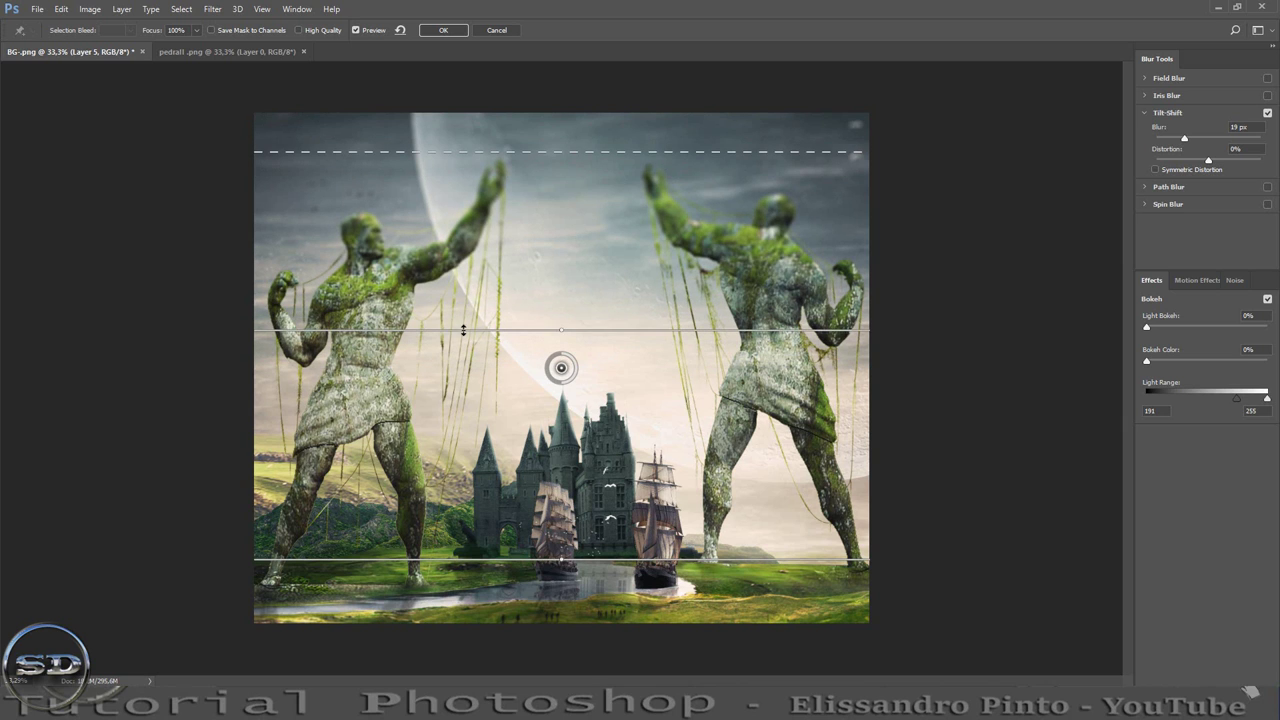
{"action": "left_click_drag", "start_coordinate": [566, 392], "coordinate": [585, 359]}
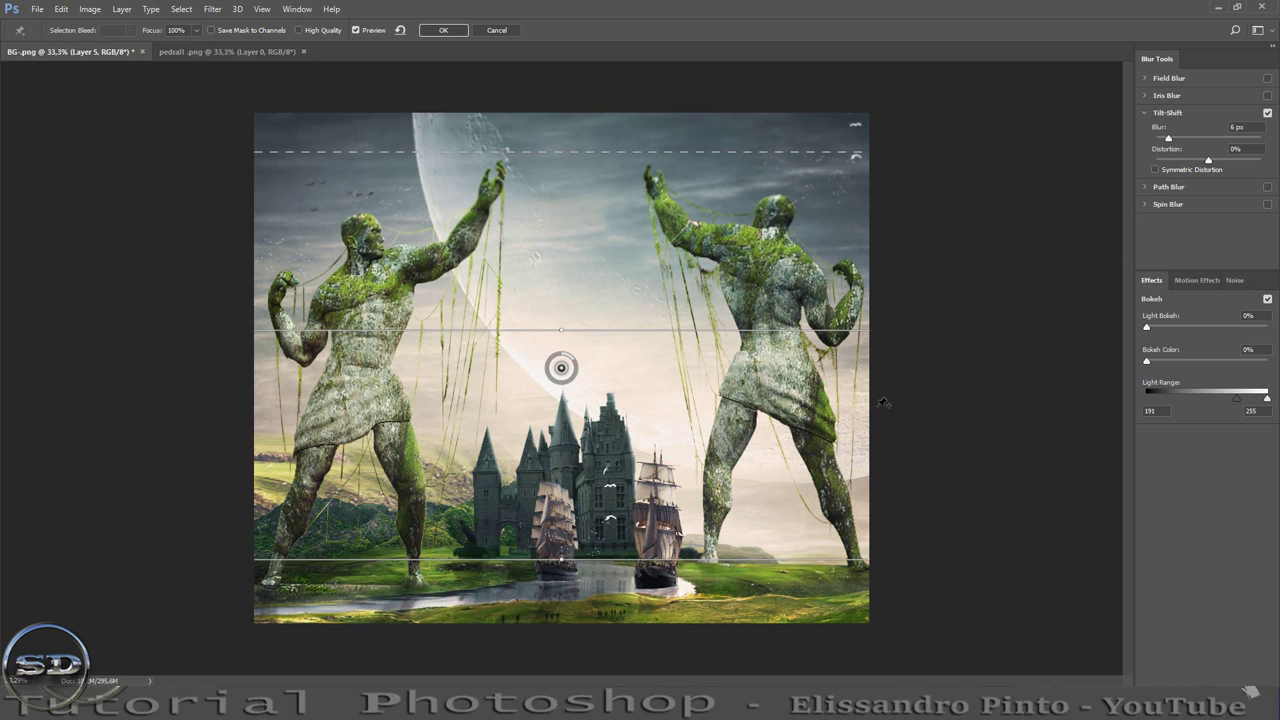
{"action": "left_click", "coordinate": [443, 30]}
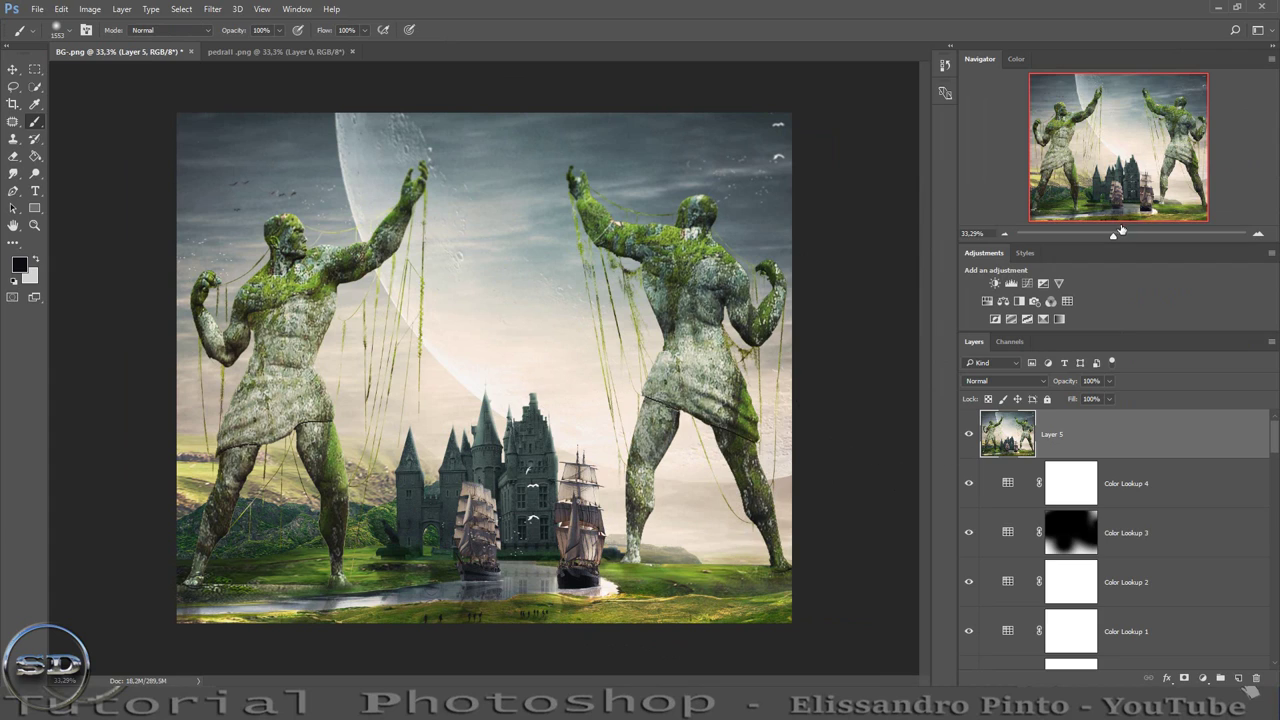
Zoom to about 82% on the castle and ships and select the Boat - Final copy 2 layer.
{"action": "left_click_drag", "start_coordinate": [1114, 233], "coordinate": [1128, 234]}
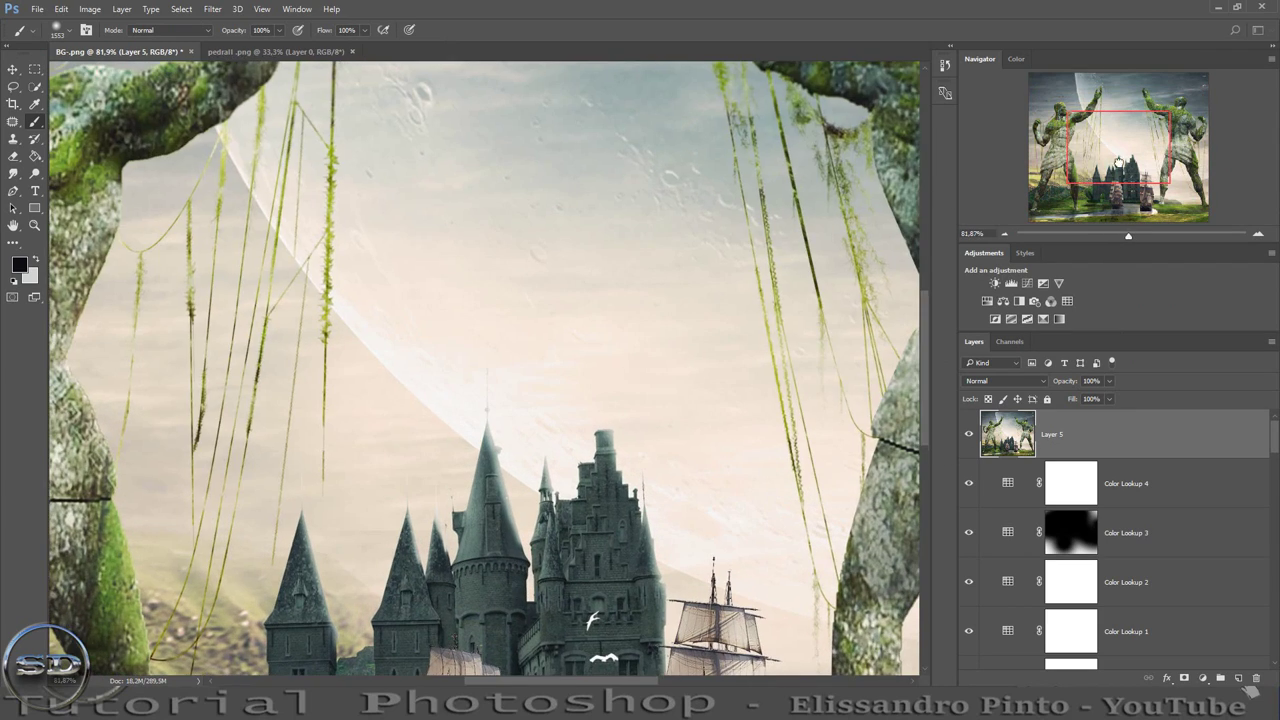
{"action": "left_click_drag", "start_coordinate": [1119, 162], "coordinate": [1122, 197]}
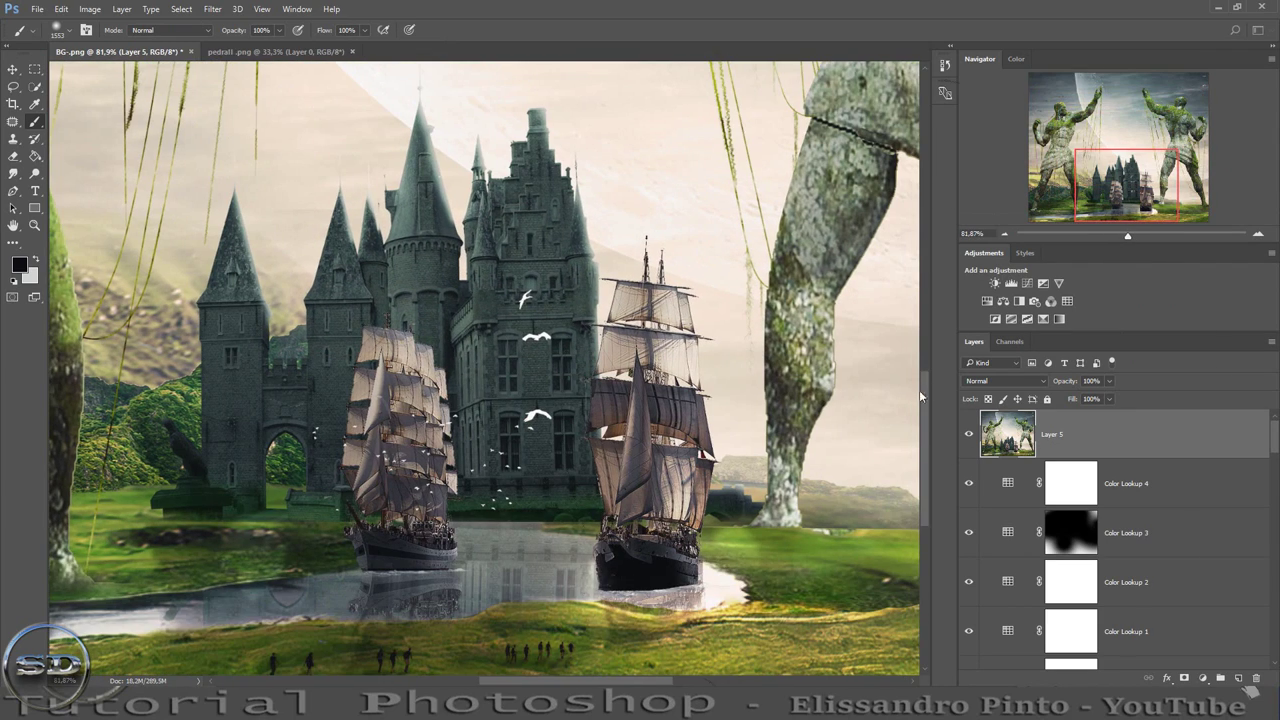
{"action": "scroll", "coordinate": [1205, 510], "scroll_direction": "down", "scroll_amount": 2}
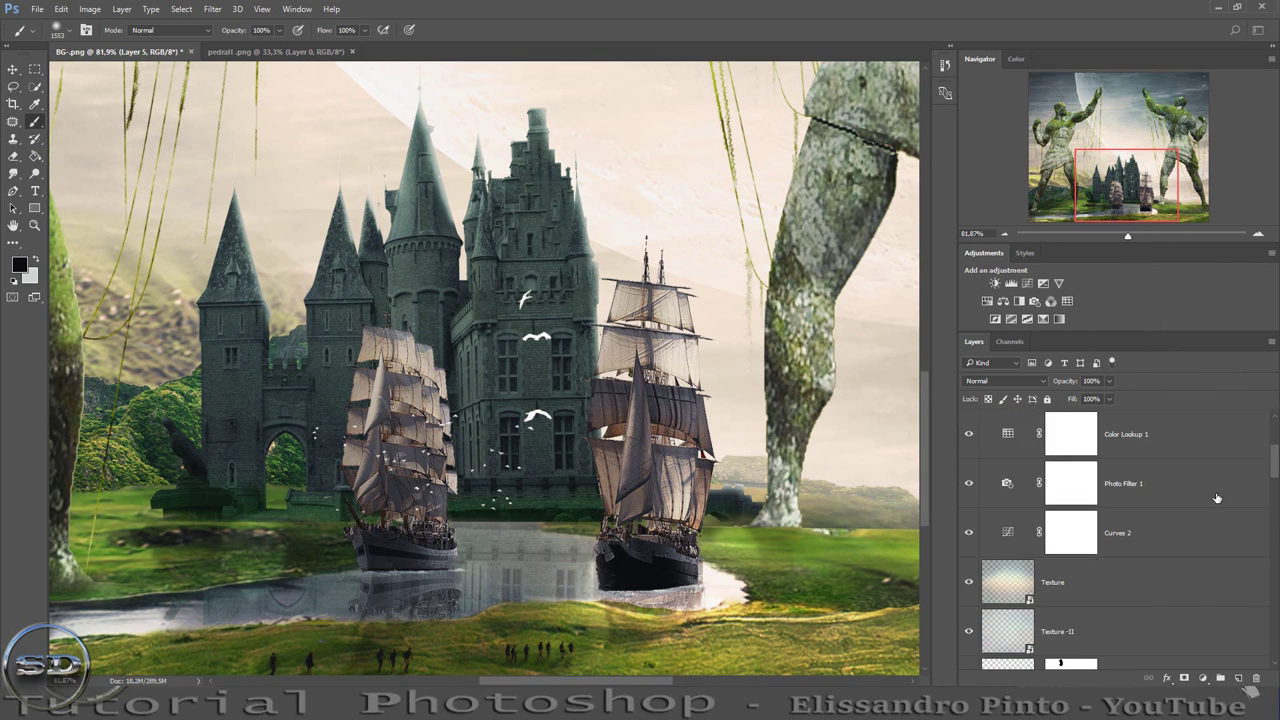
{"action": "scroll", "coordinate": [1205, 510], "scroll_direction": "down", "scroll_amount": 2}
{"action": "scroll", "coordinate": [1205, 510], "scroll_direction": "down", "scroll_amount": 2}
{"action": "scroll", "coordinate": [1205, 510], "scroll_direction": "up", "scroll_amount": 1}
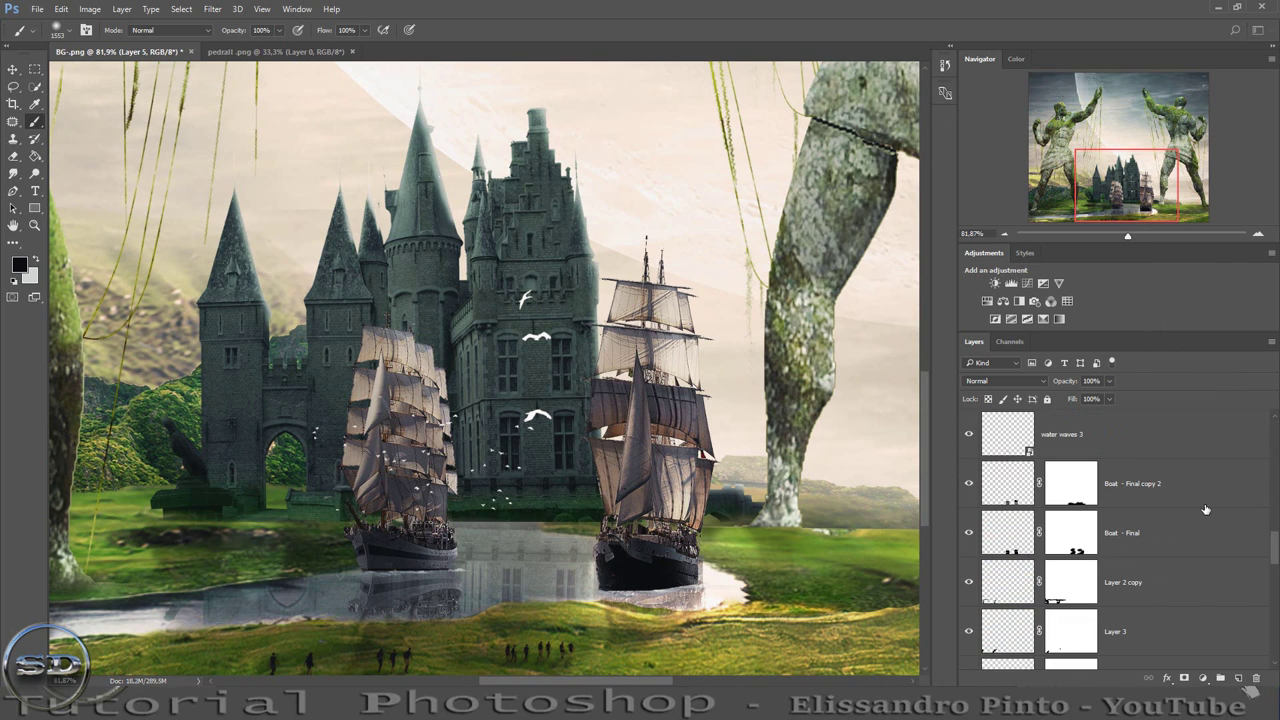
{"action": "left_click", "coordinate": [1008, 490]}
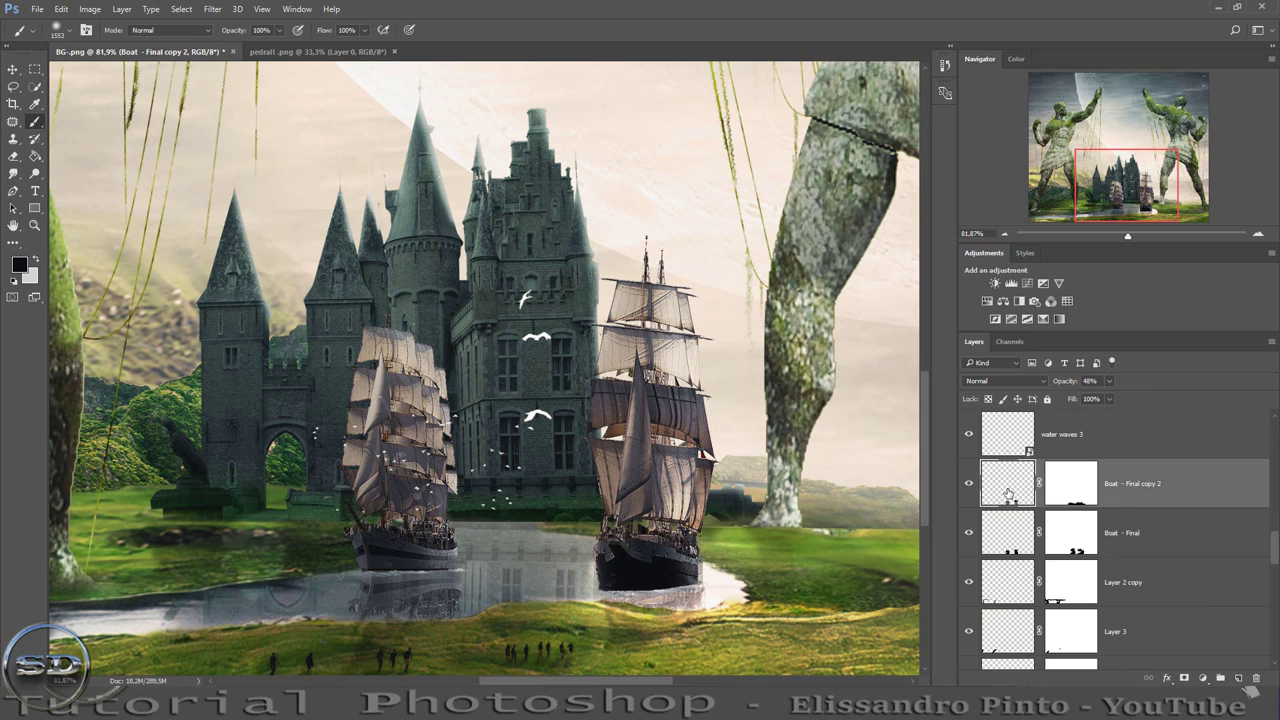
Load both ships' outlines as a selection and stamp visible layers into Layer 5.
{"action": "scroll", "coordinate": [1011, 480], "scroll_direction": "up", "scroll_amount": 2}
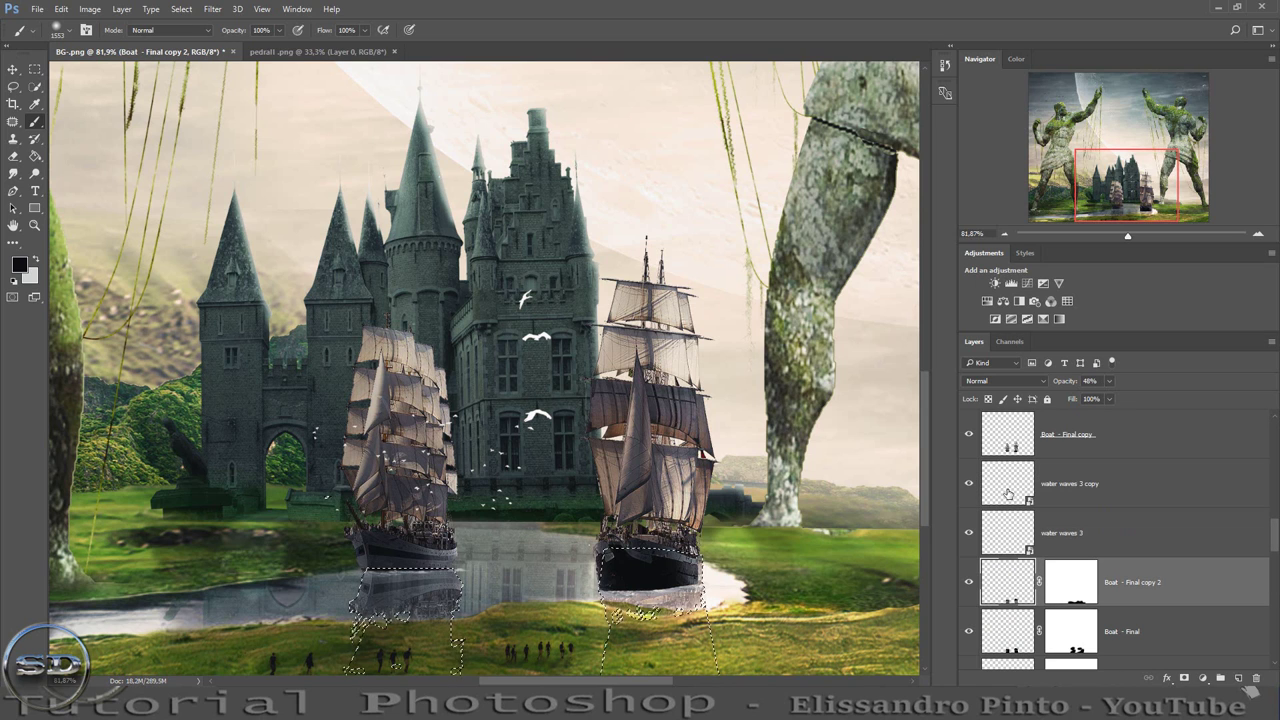
{"action": "left_click", "coordinate": [1012, 450], "text": "ctrl"}
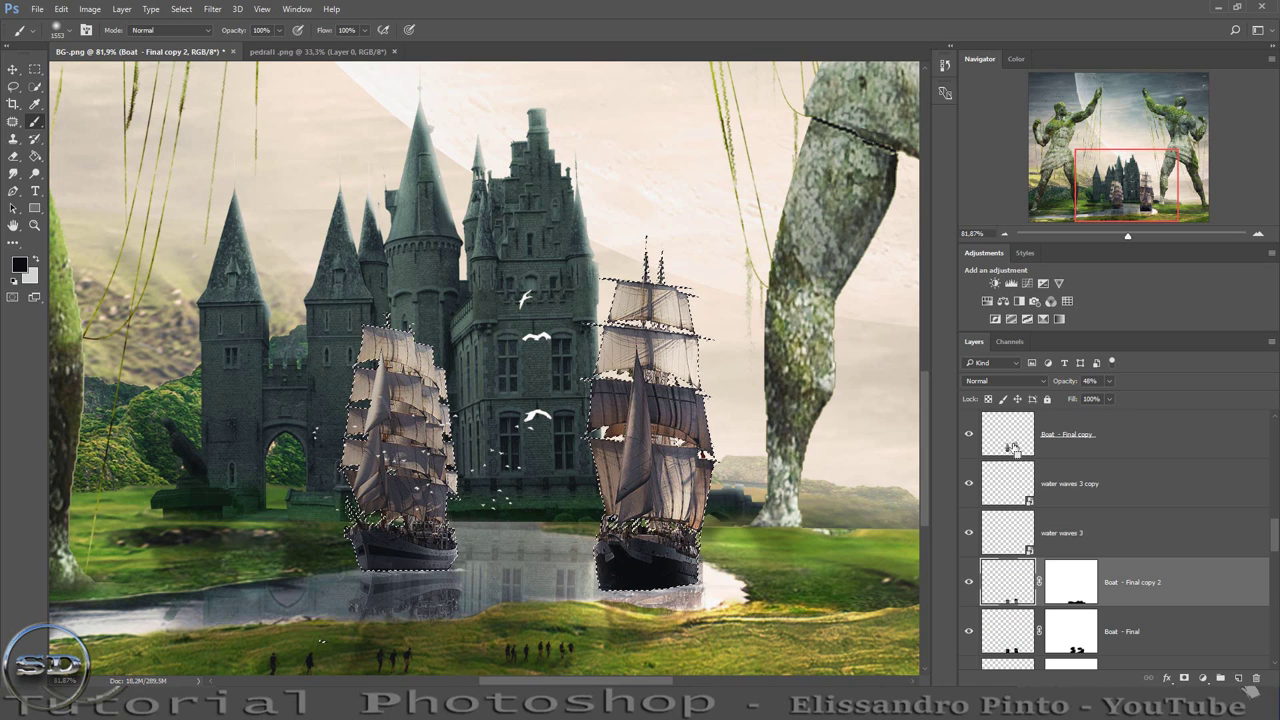
{"action": "scroll", "coordinate": [1174, 540], "scroll_direction": "up", "scroll_amount": 5}
{"action": "scroll", "coordinate": [1174, 540], "scroll_direction": "up", "scroll_amount": 5}
{"action": "key", "text": "ctrl+shift+alt+e"}
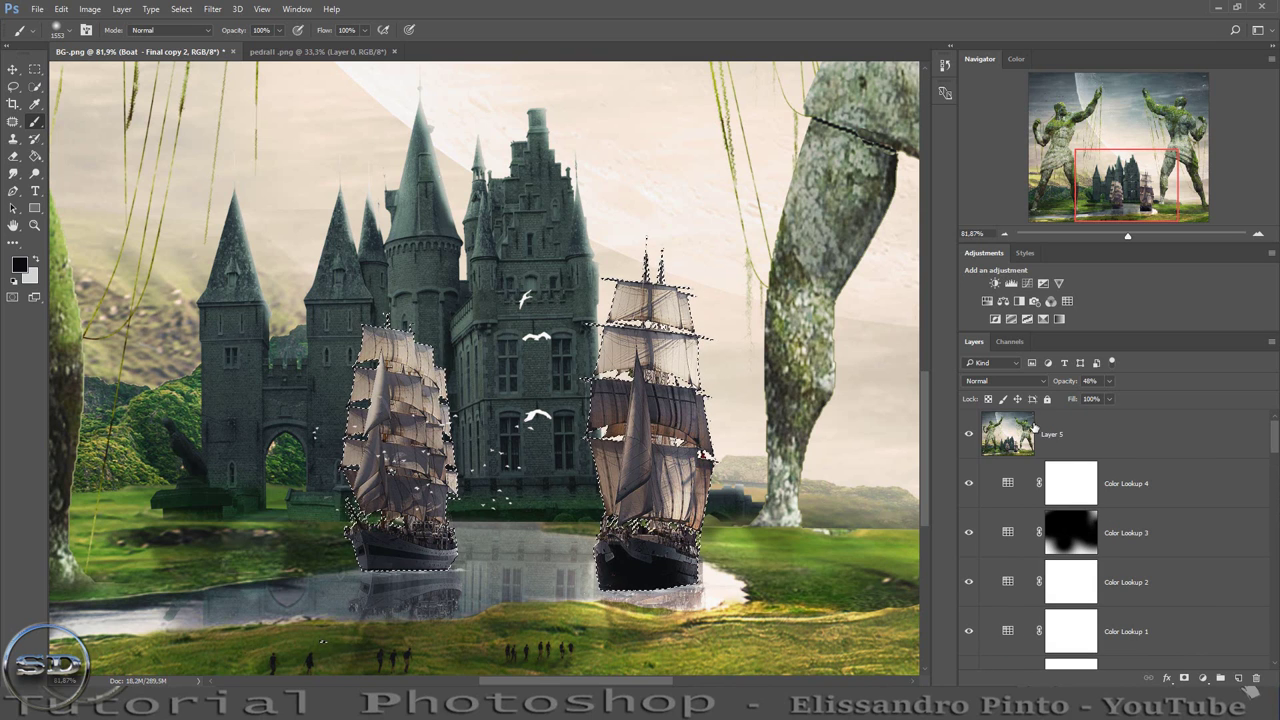
Add a ship-masked Color Balance shifting midtones toward cyan and blue, shadows toward cyan.
{"action": "left_click", "coordinate": [1019, 301]}
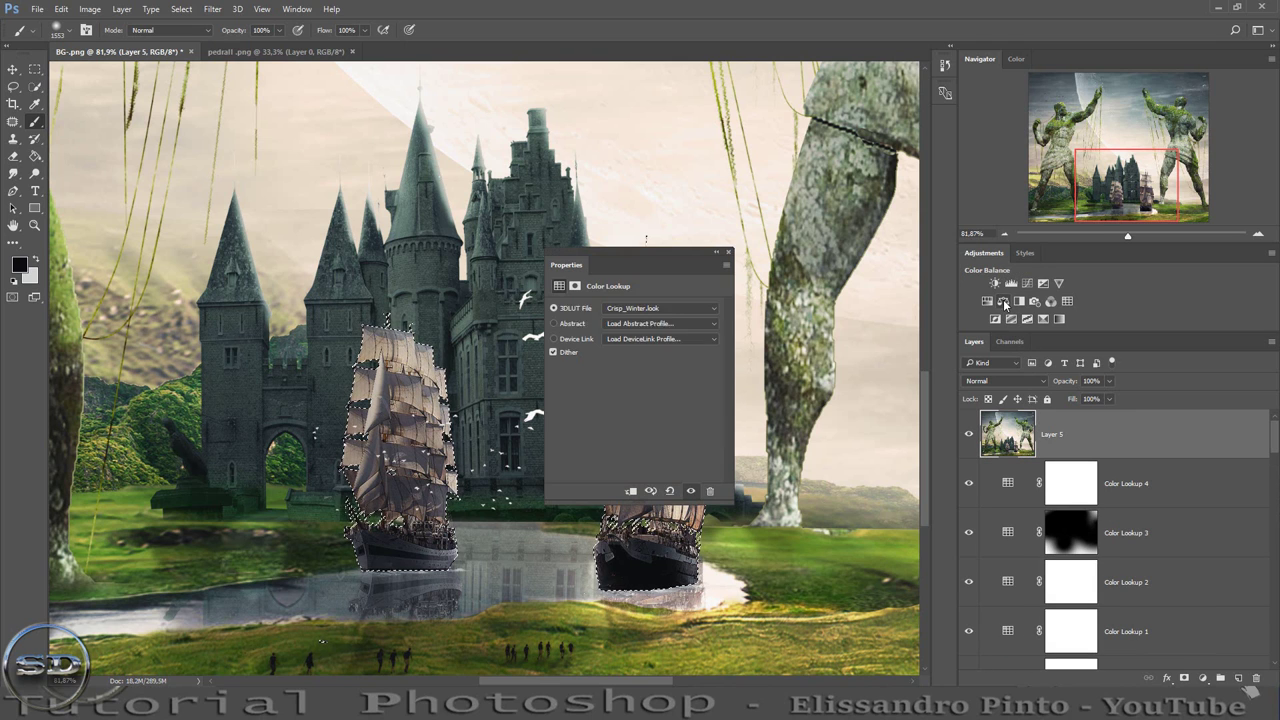
{"action": "left_click_drag", "start_coordinate": [663, 251], "coordinate": [263, 183]}
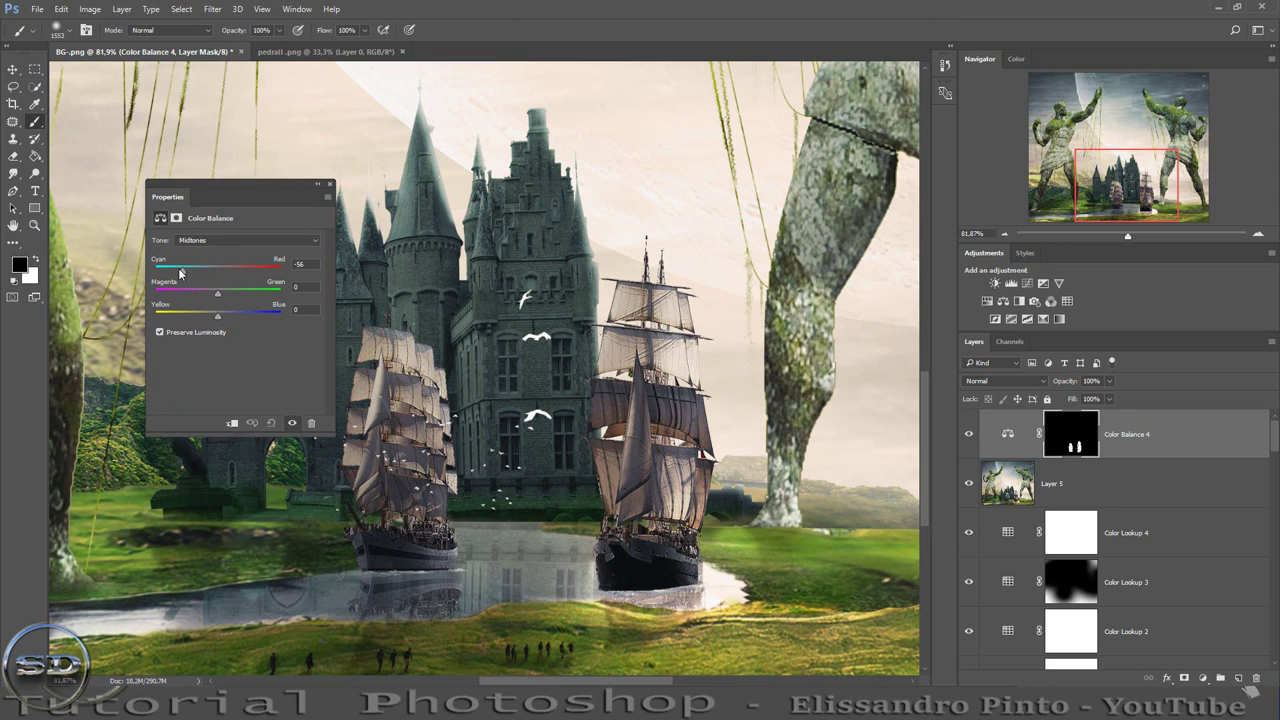
{"action": "left_click_drag", "start_coordinate": [215, 273], "coordinate": [193, 267]}
{"action": "left_click_drag", "start_coordinate": [212, 316], "coordinate": [221, 318]}
{"action": "left_click", "coordinate": [205, 241]}
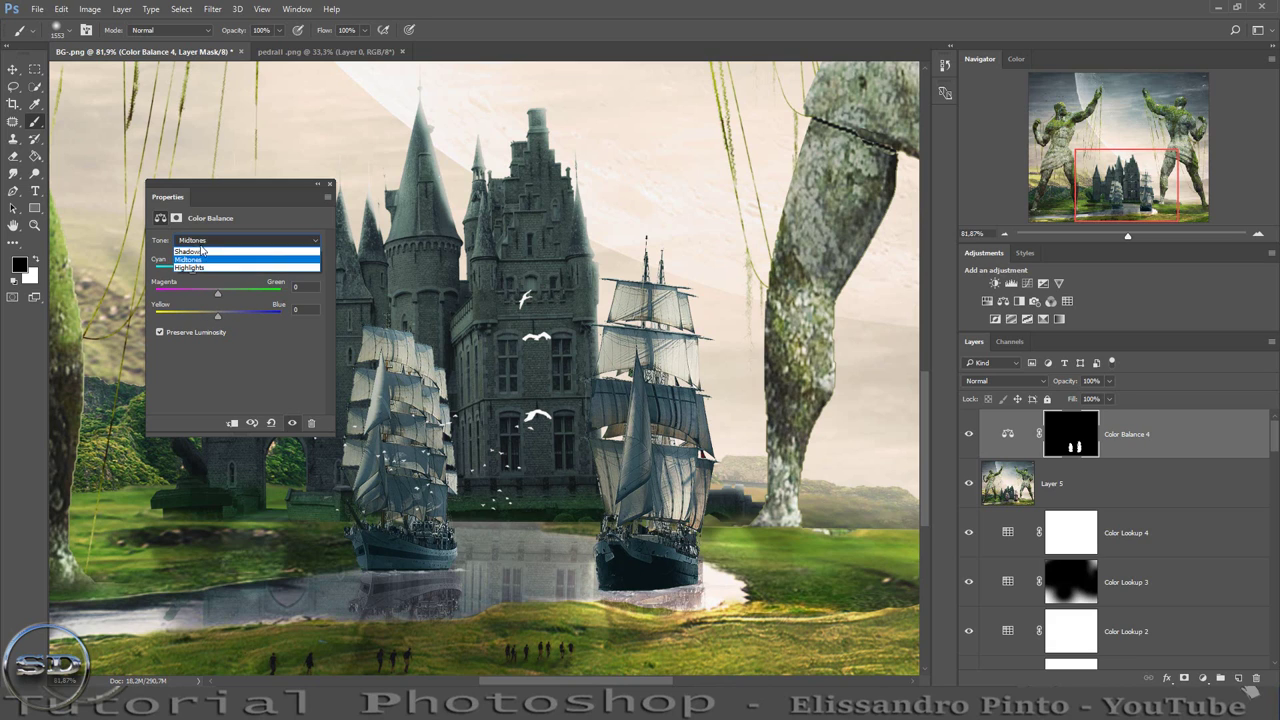
{"action": "left_click", "coordinate": [206, 246]}
{"action": "left_click_drag", "start_coordinate": [217, 277], "coordinate": [216, 277]}
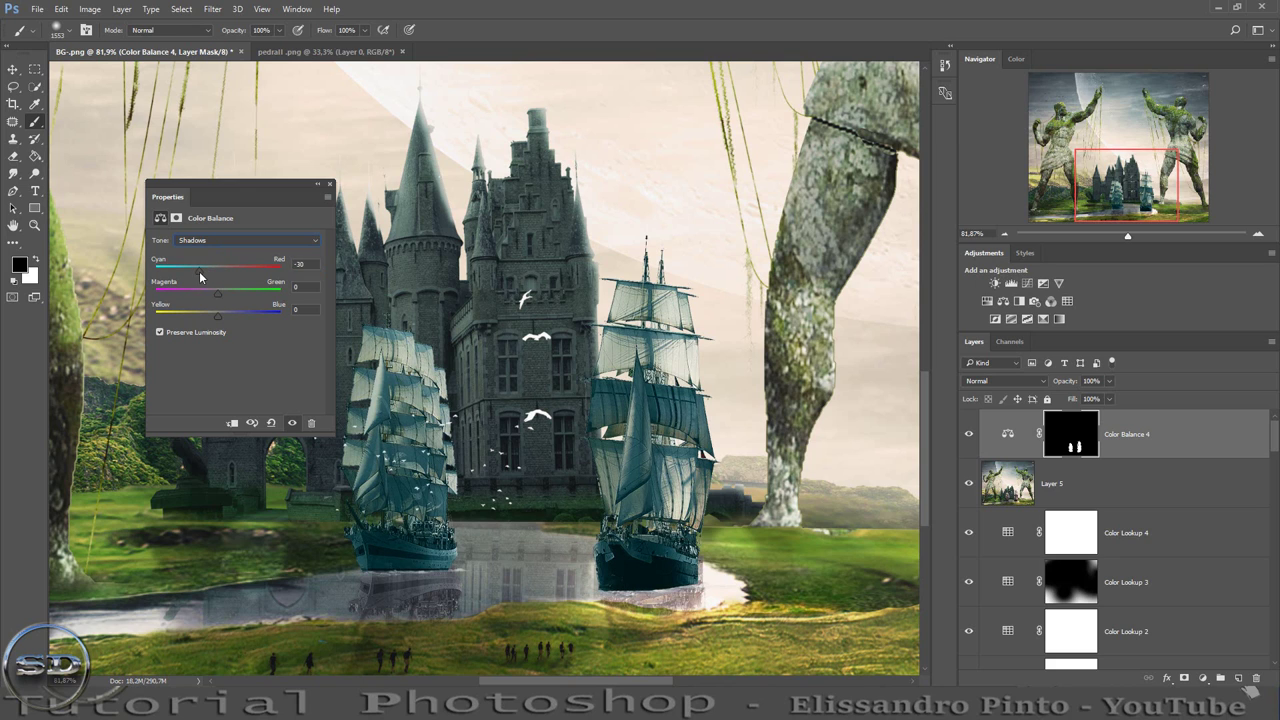
{"action": "key", "text": "backslash"}
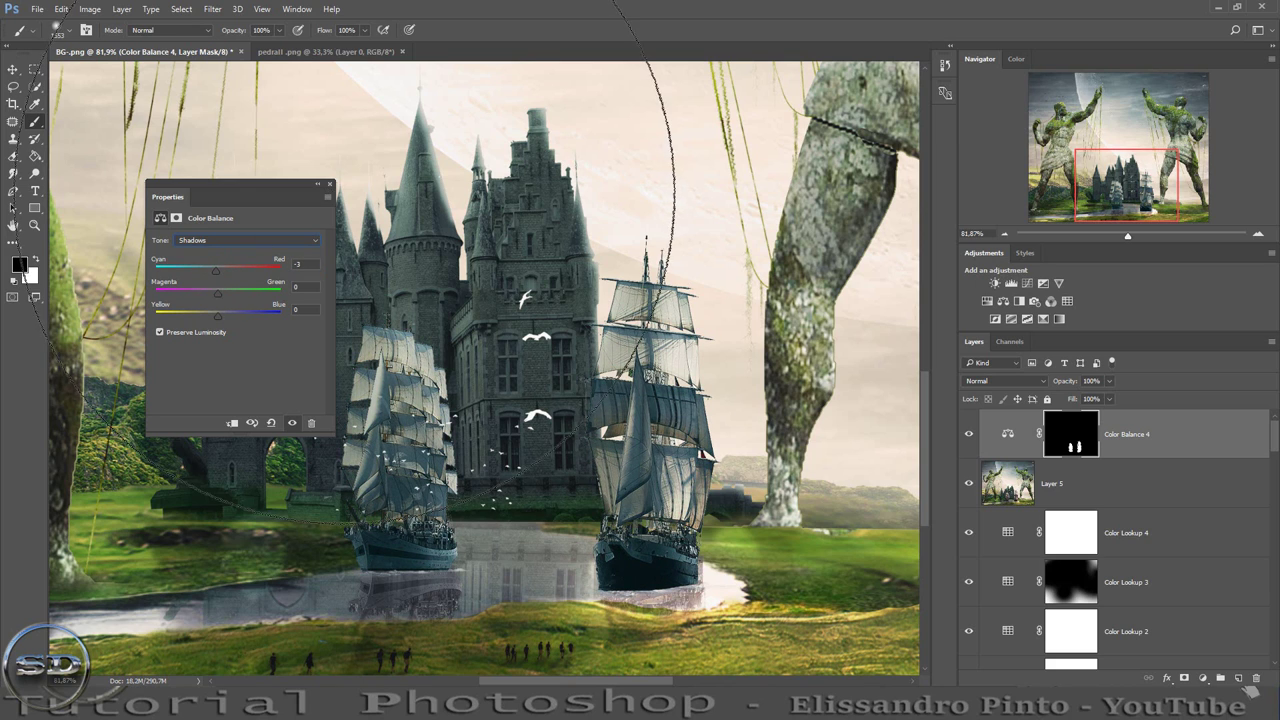
Lower the Color Balance 4 layer to 61% opacity, comparing it on and off.
{"action": "left_click", "coordinate": [328, 186]}
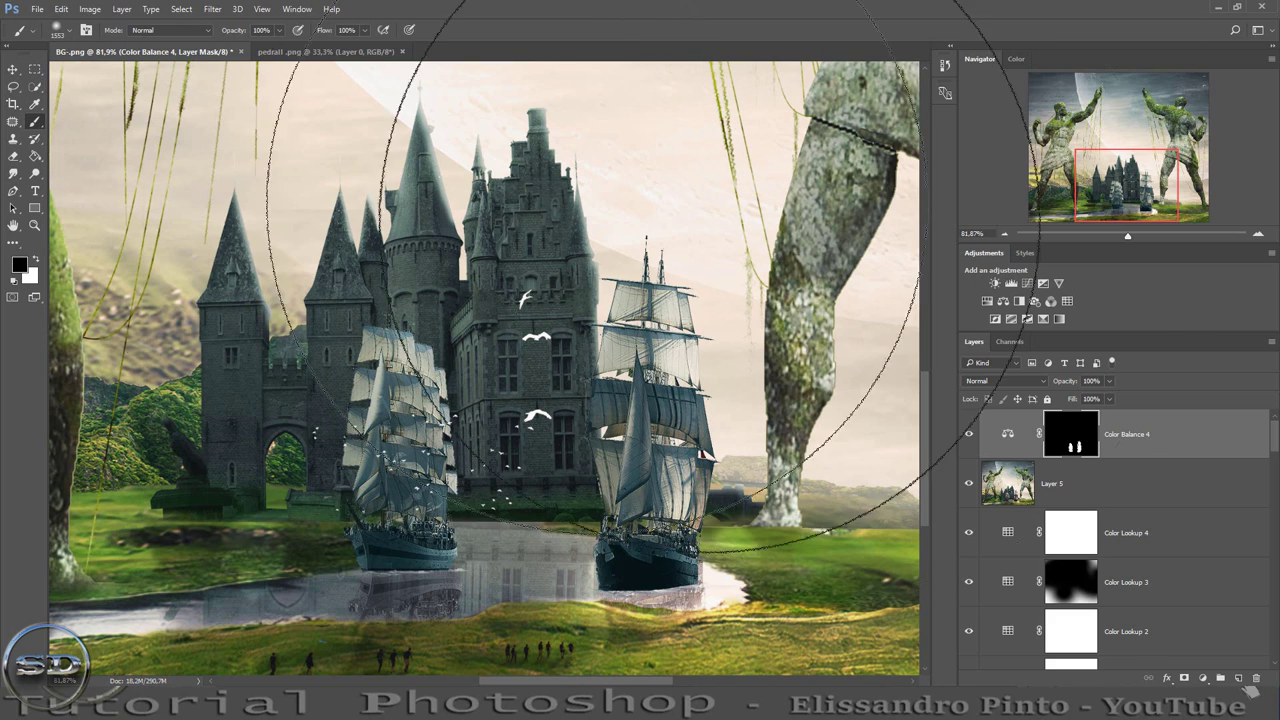
{"action": "left_click", "coordinate": [968, 435]}
{"action": "left_click", "coordinate": [968, 435]}
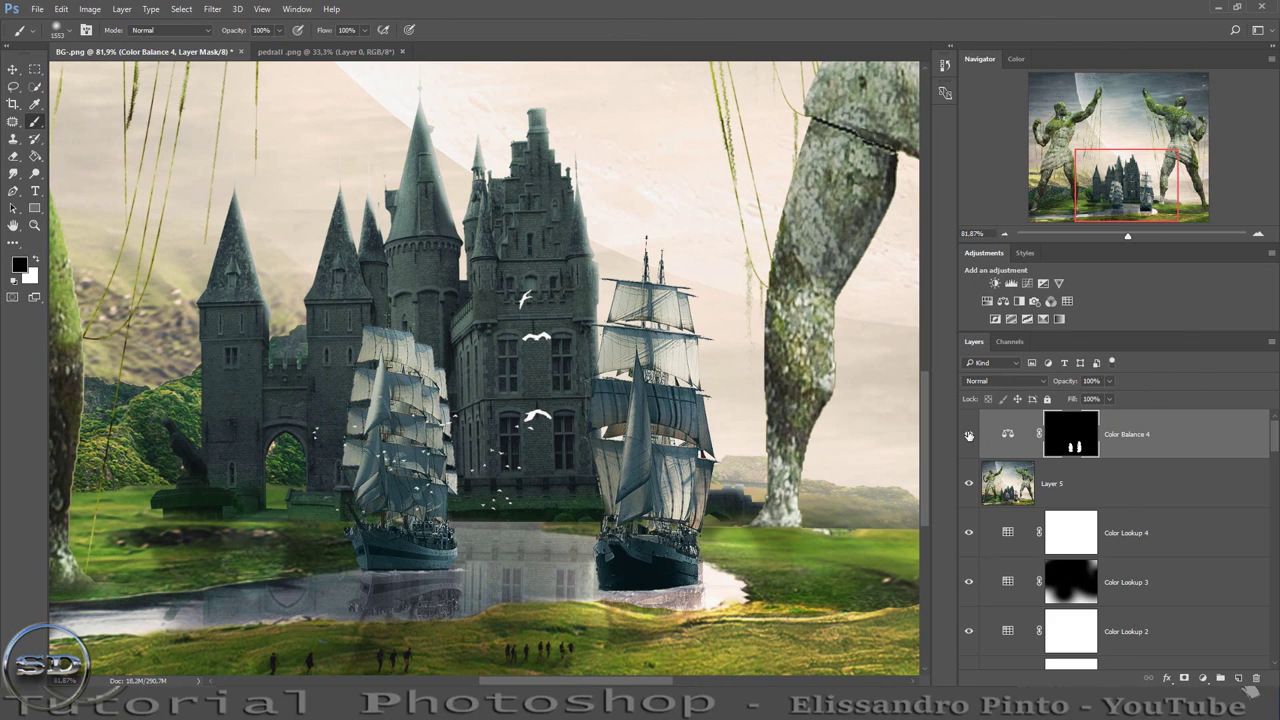
{"action": "left_click_drag", "start_coordinate": [1078, 381], "coordinate": [1044, 381]}
{"action": "left_click_drag", "start_coordinate": [1127, 235], "coordinate": [1116, 238]}
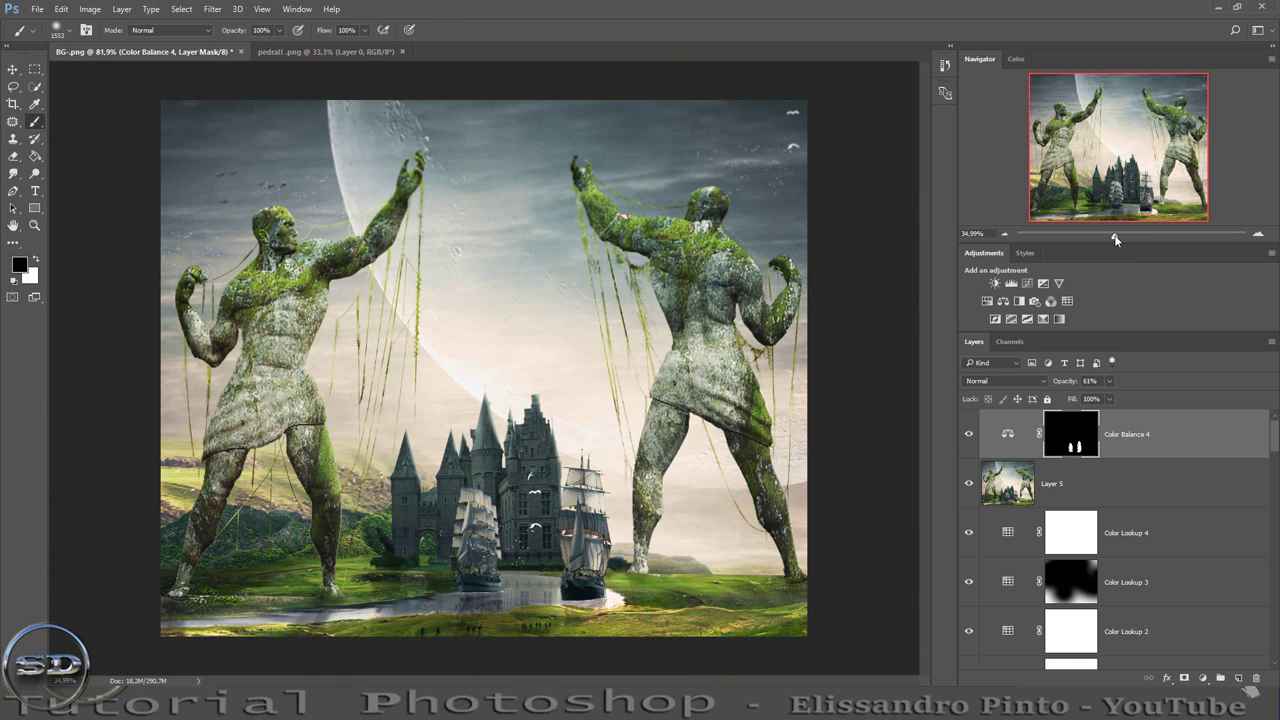
{"action": "left_click", "coordinate": [969, 435]}
{"action": "left_click", "coordinate": [969, 435]}
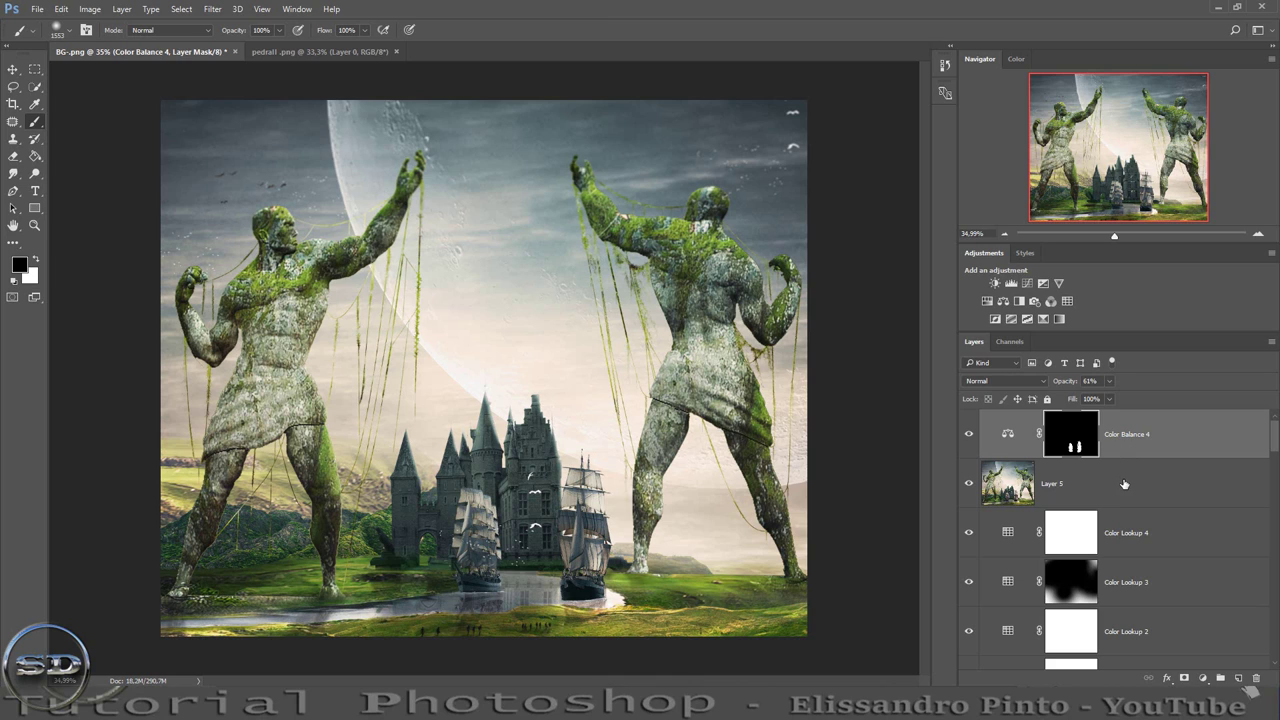
Stamp a merged layer and apply Color Efex Pro 4 Detail Extractor (Normal radius) plus Classical Soft Focus.
{"action": "key", "text": "ctrl+shift+alt+e"}
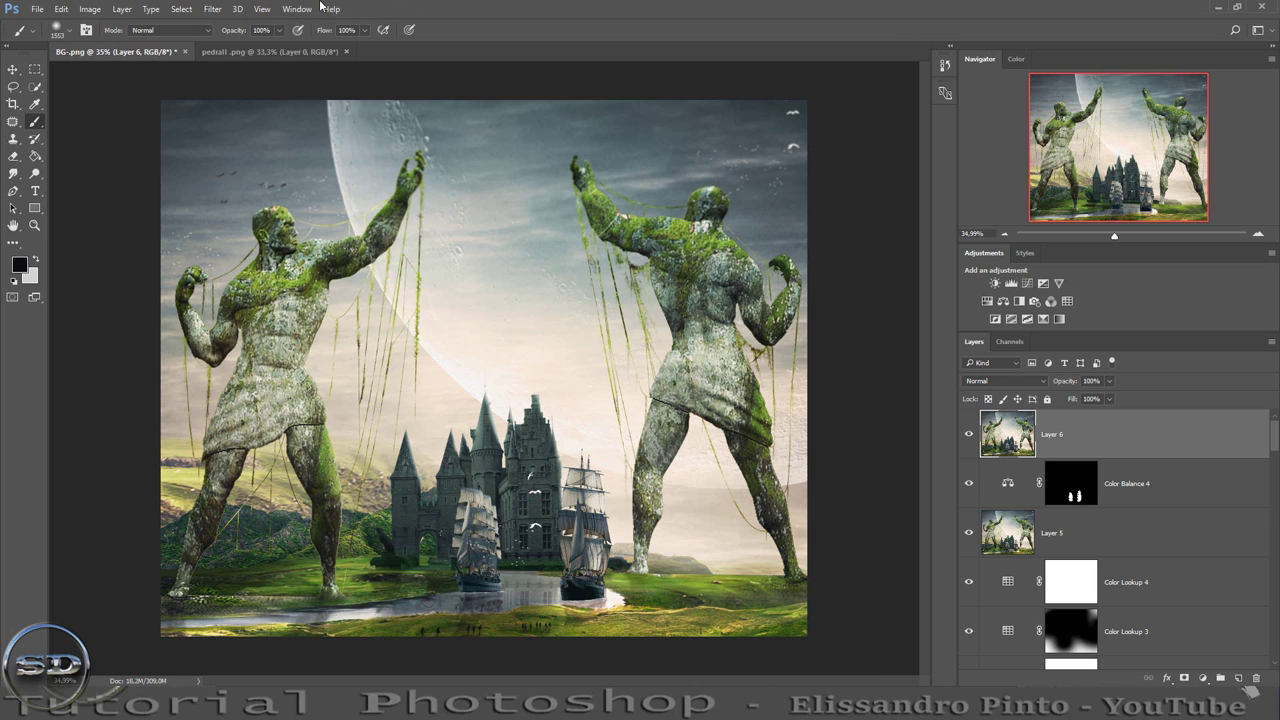
{"action": "left_click", "coordinate": [212, 9]}
{"action": "mouse_move", "coordinate": [246, 378]}
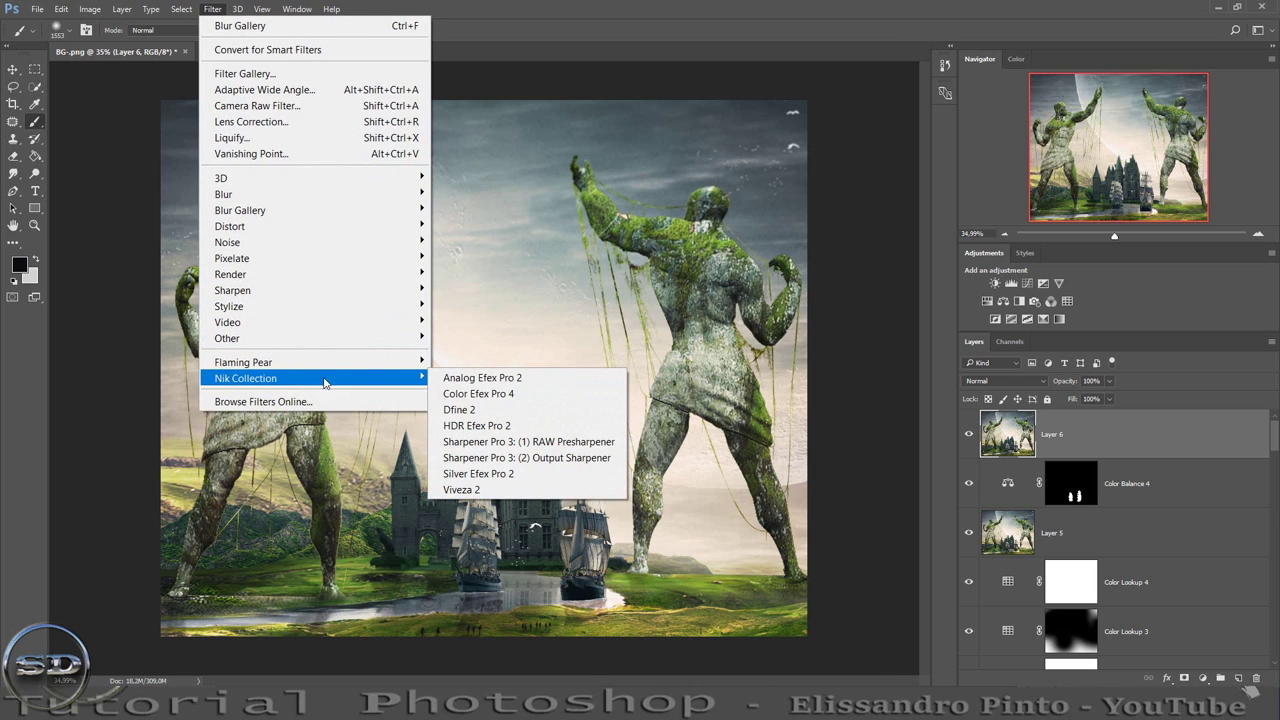
{"action": "left_click", "coordinate": [470, 394]}
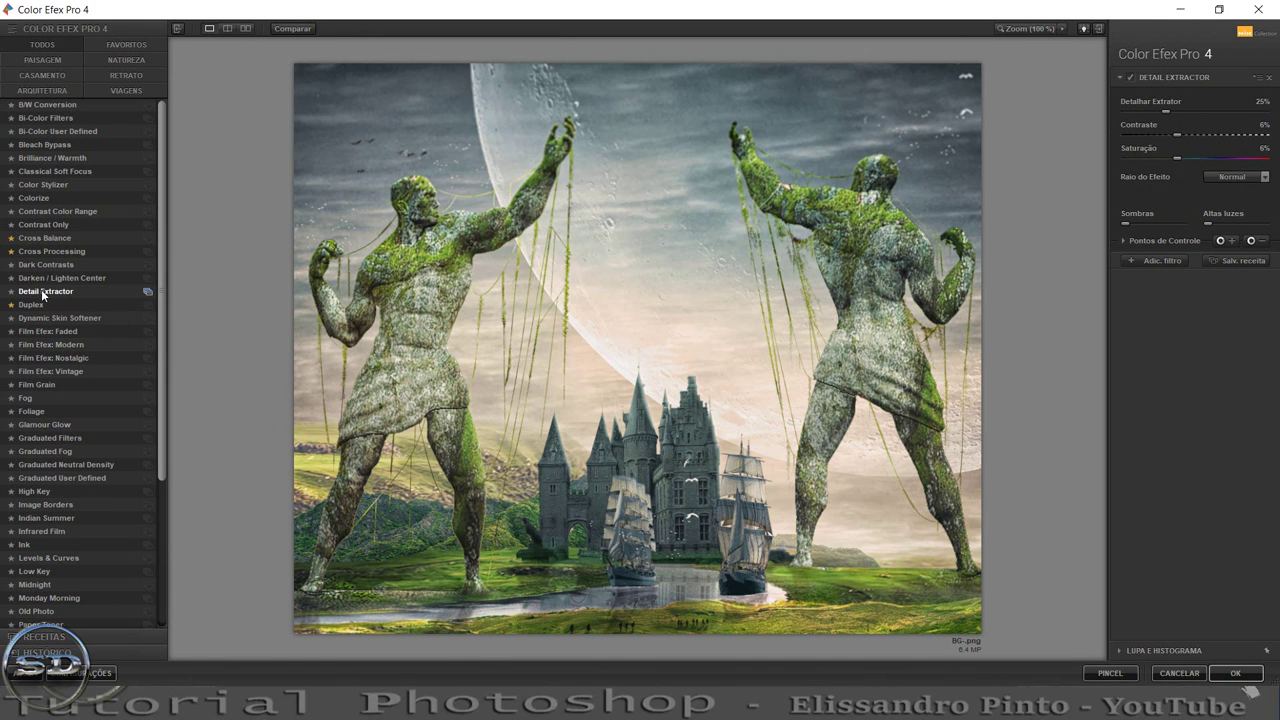
{"action": "left_click", "coordinate": [1264, 177]}
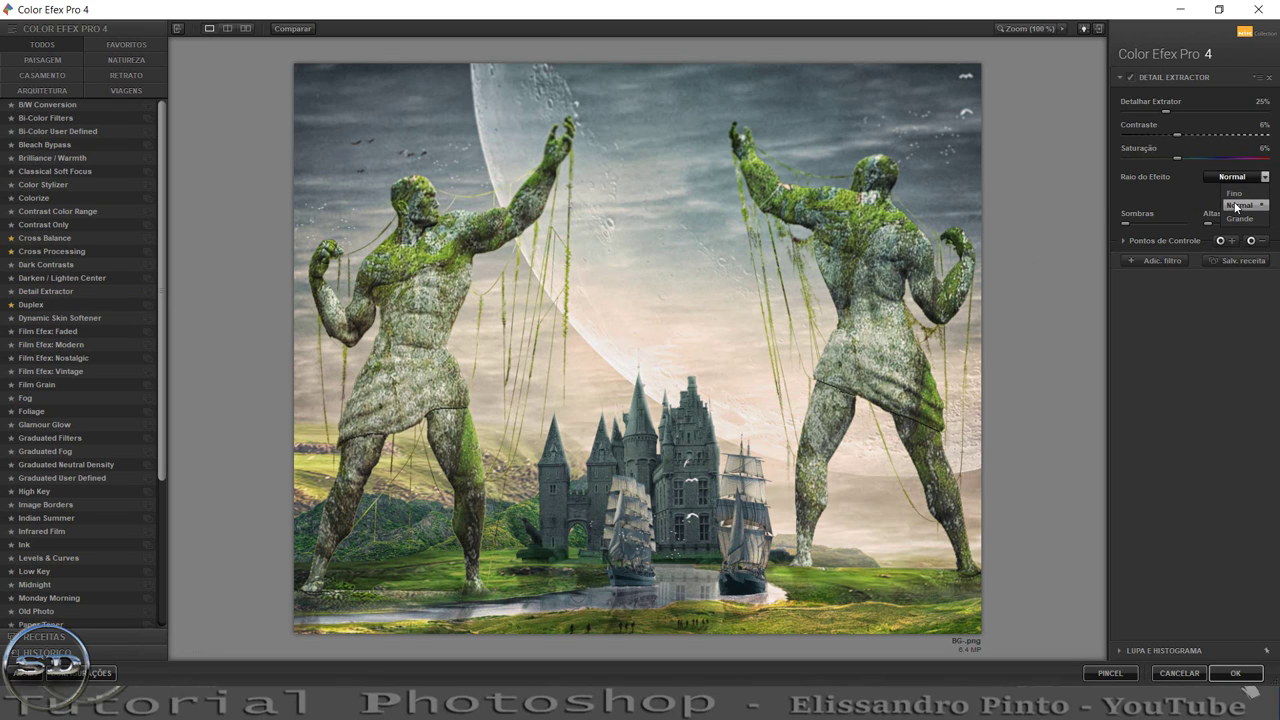
{"action": "left_click", "coordinate": [1236, 205]}
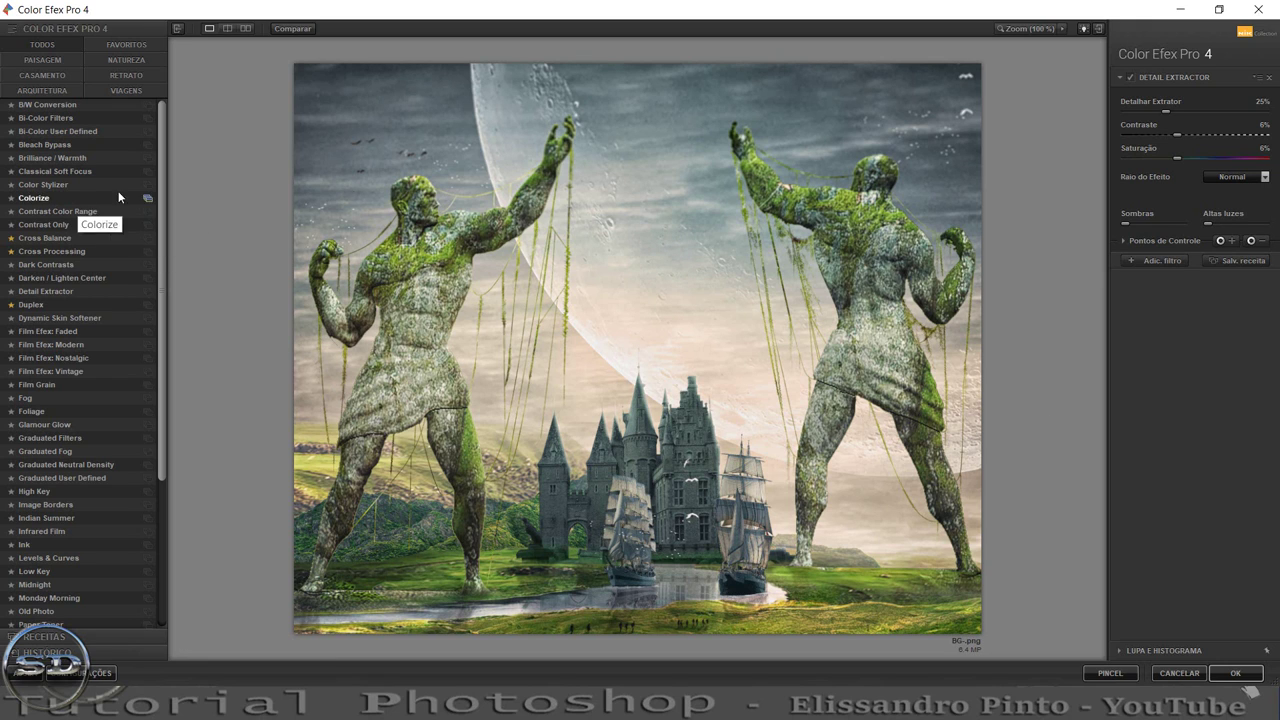
{"action": "left_click", "coordinate": [1166, 263]}
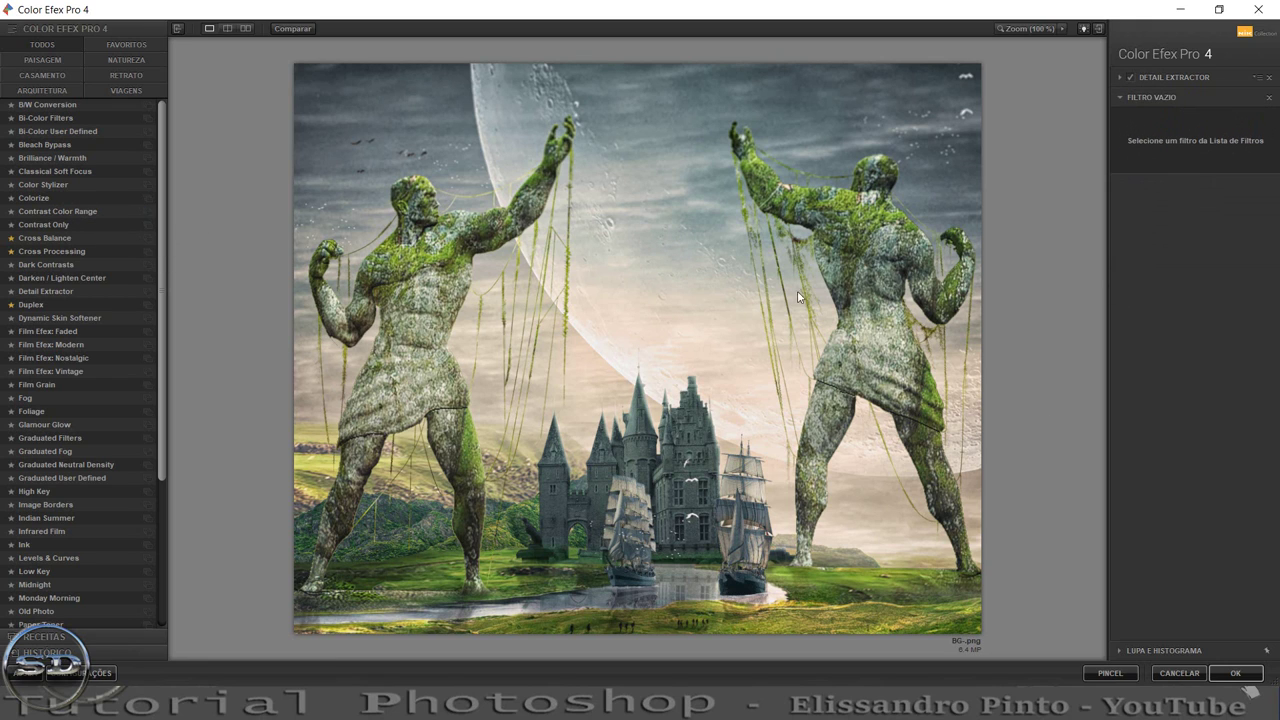
{"action": "left_click", "coordinate": [35, 177]}
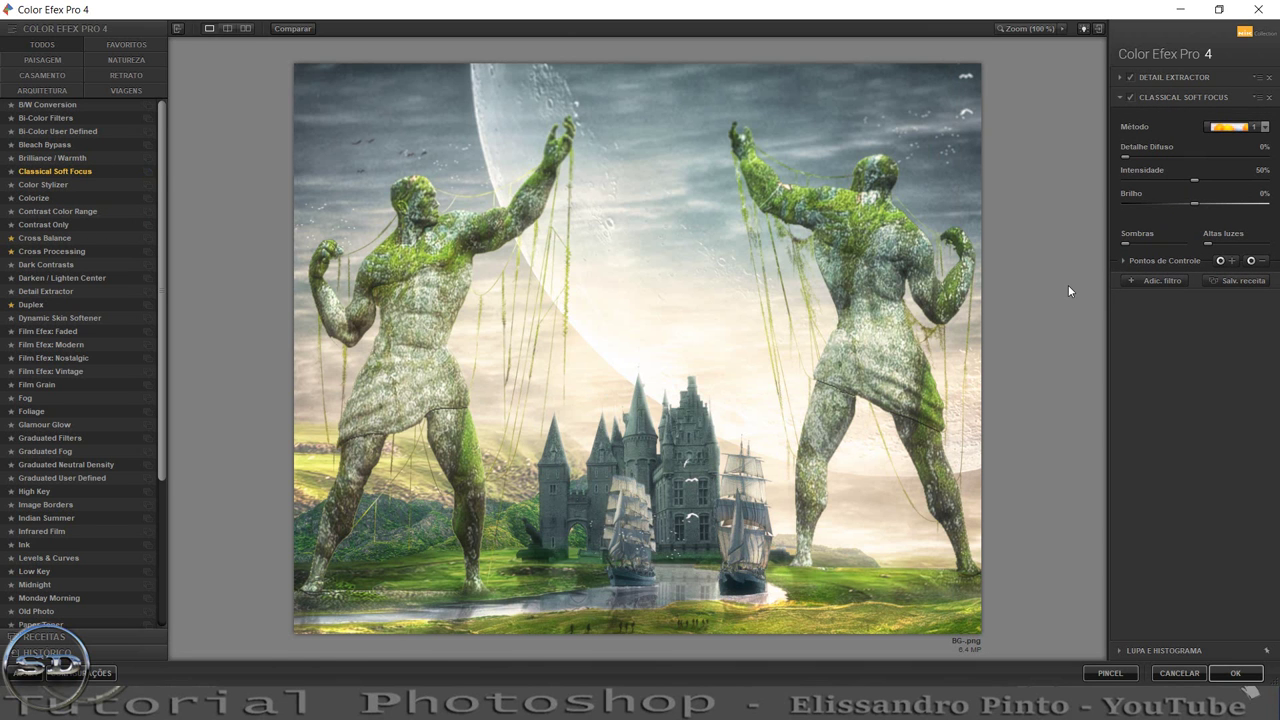
{"action": "left_click", "coordinate": [1235, 673]}
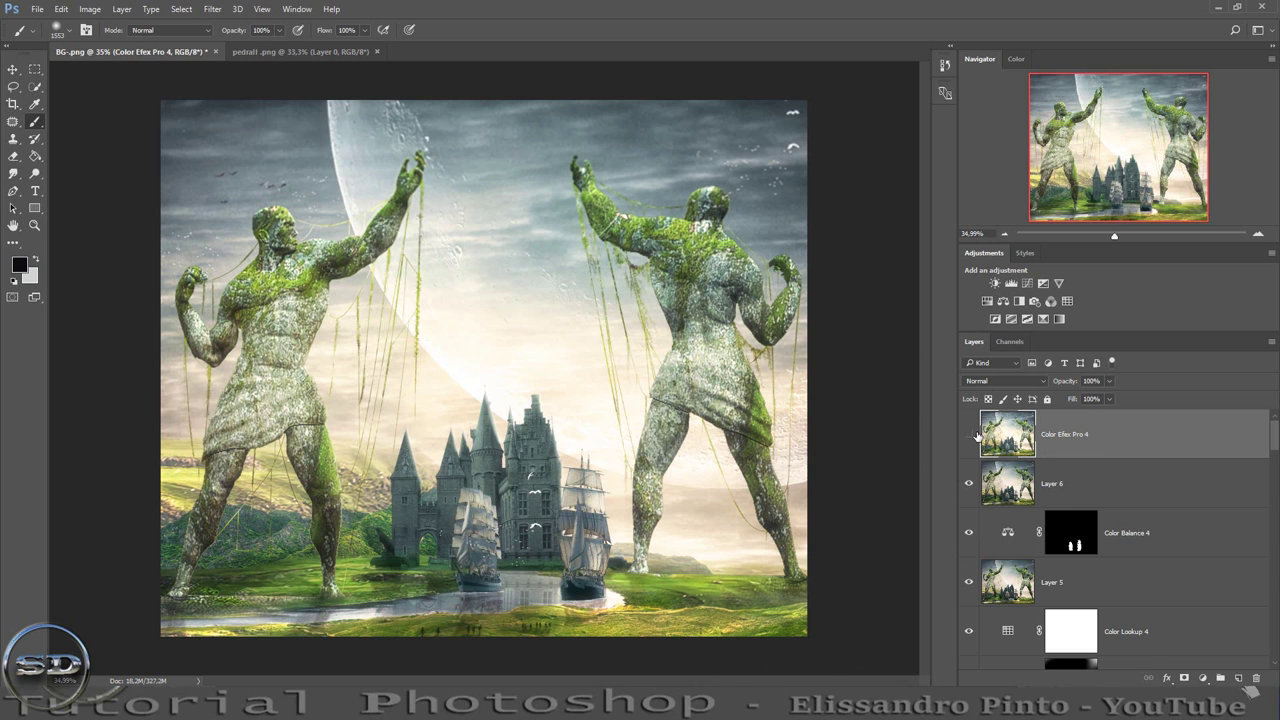
Set the Color Efex Pro 4 layer to 35% opacity and 70% fill, comparing before and after.
{"action": "left_click", "coordinate": [969, 434]}
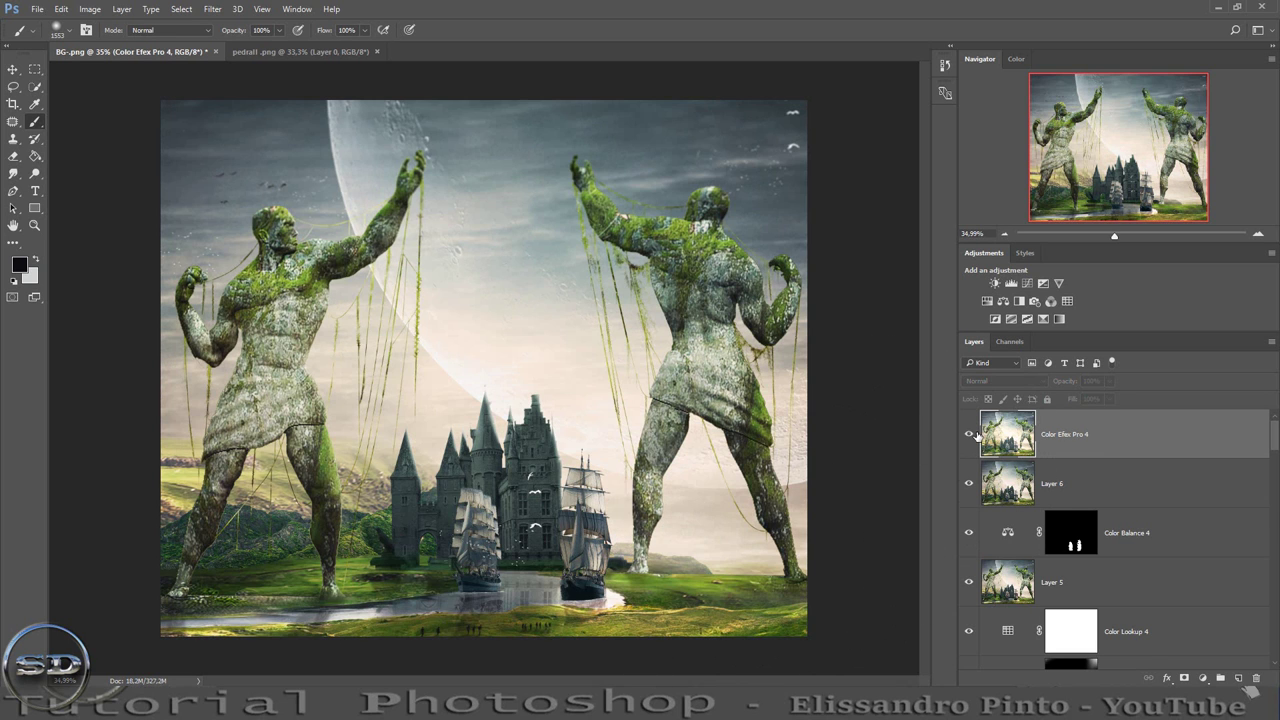
{"action": "left_click", "coordinate": [969, 434]}
{"action": "mouse_move", "coordinate": [1078, 400]}
{"action": "left_mouse_down"}
{"action": "mouse_move", "coordinate": [1058, 401]}
{"action": "mouse_move", "coordinate": [1048, 383]}
{"action": "left_mouse_up"}
{"action": "left_click", "coordinate": [969, 434]}
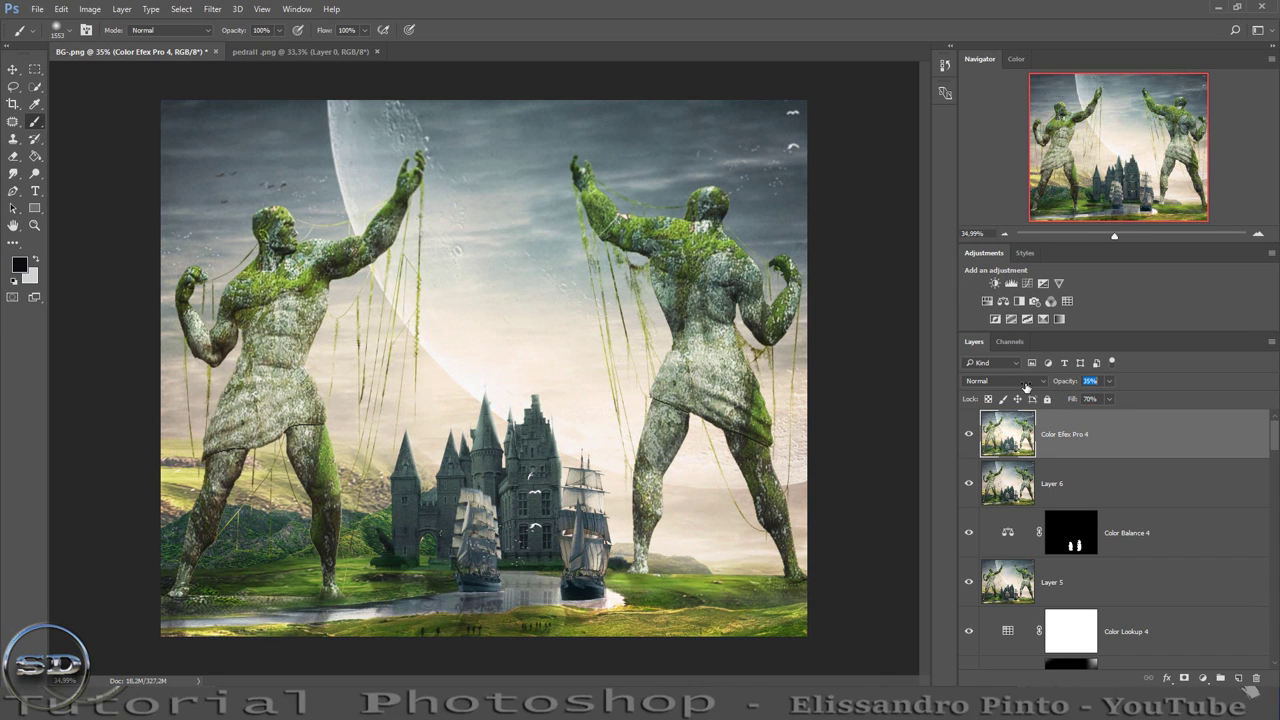
{"action": "left_click", "coordinate": [969, 434]}
Stamp a merged layer and apply Color Efex Pro 4 Cross Balance, Tungsten To Daylight (1).
{"action": "key", "text": "ctrl+shift+alt+e"}
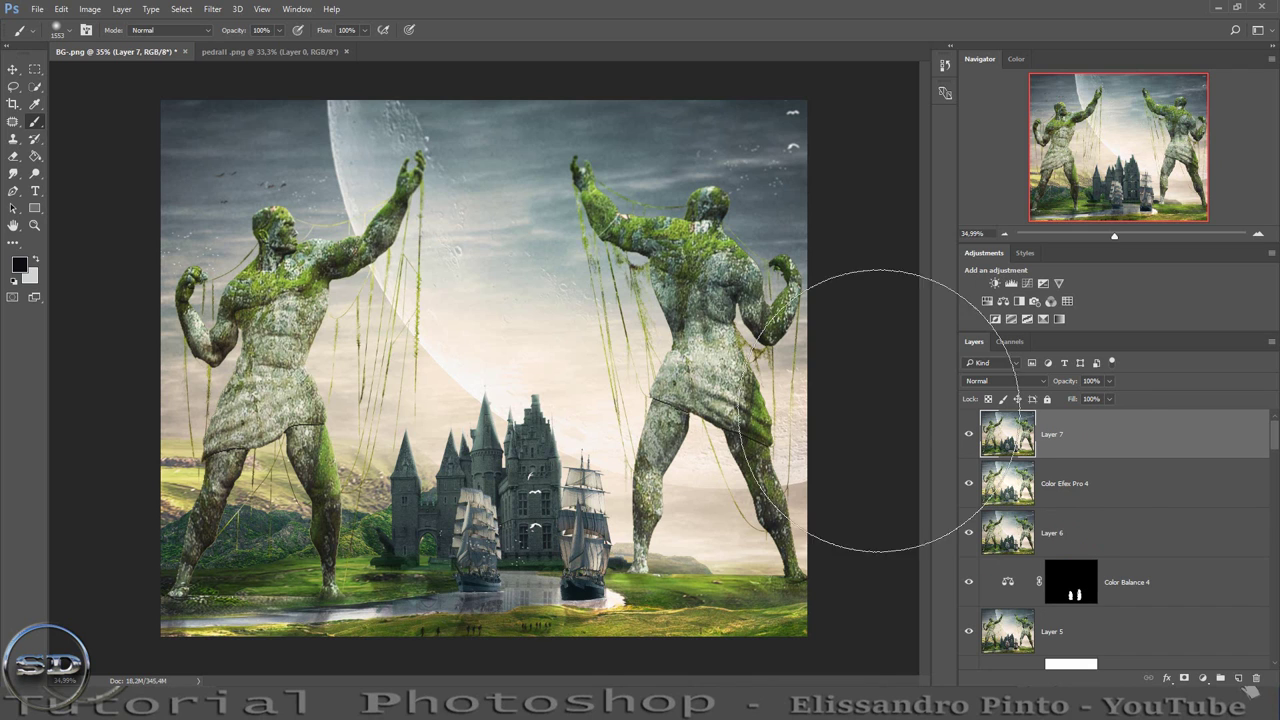
{"action": "left_click", "coordinate": [212, 9]}
{"action": "mouse_move", "coordinate": [300, 378]}
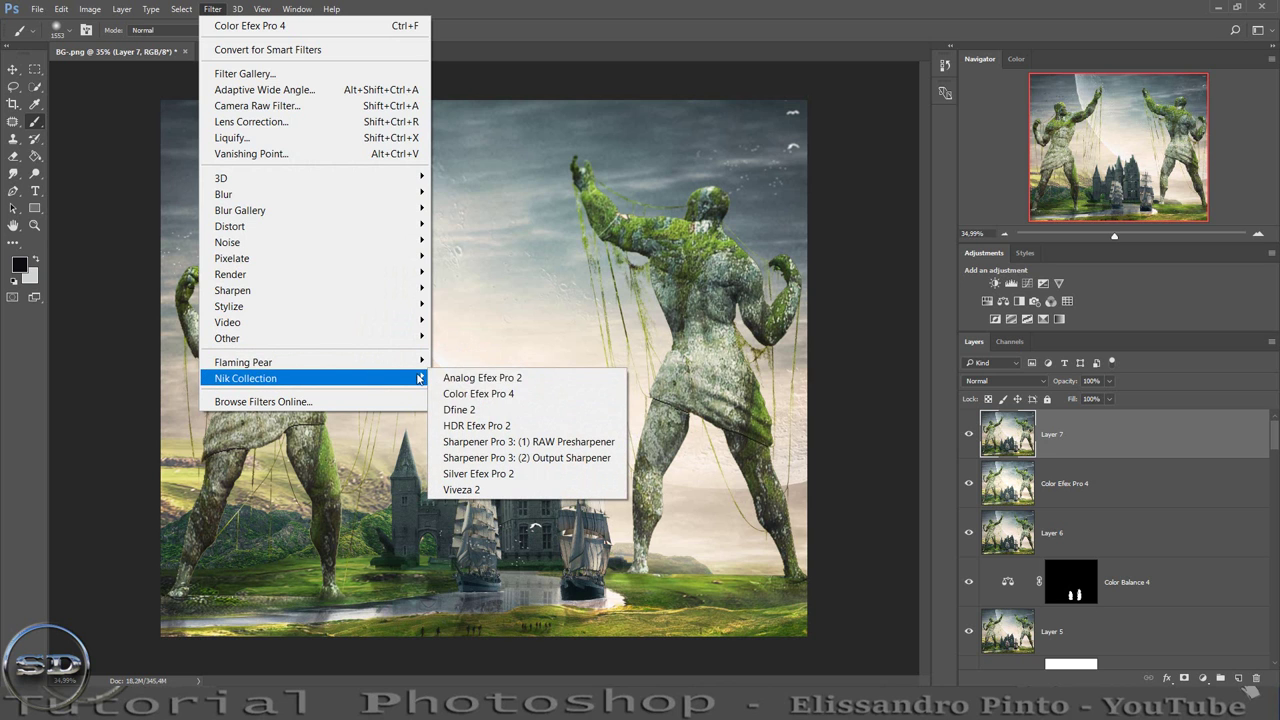
{"action": "left_click", "coordinate": [586, 390]}
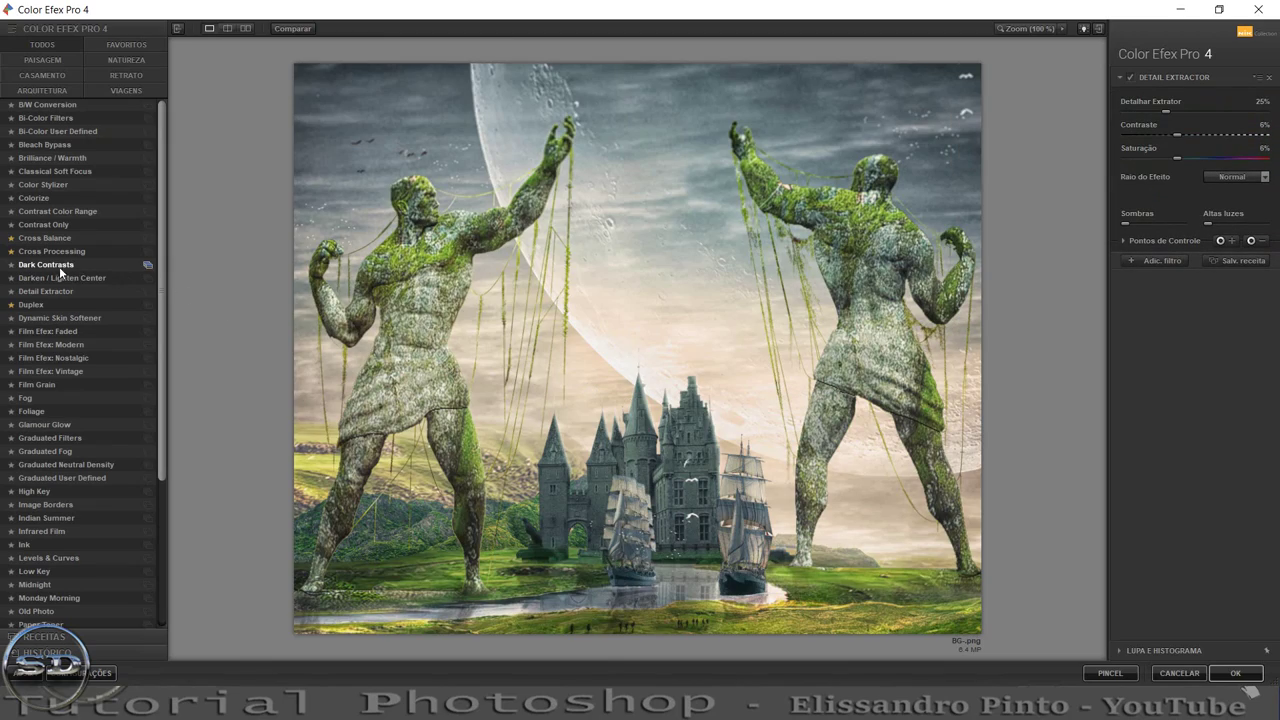
{"action": "left_click", "coordinate": [44, 239]}
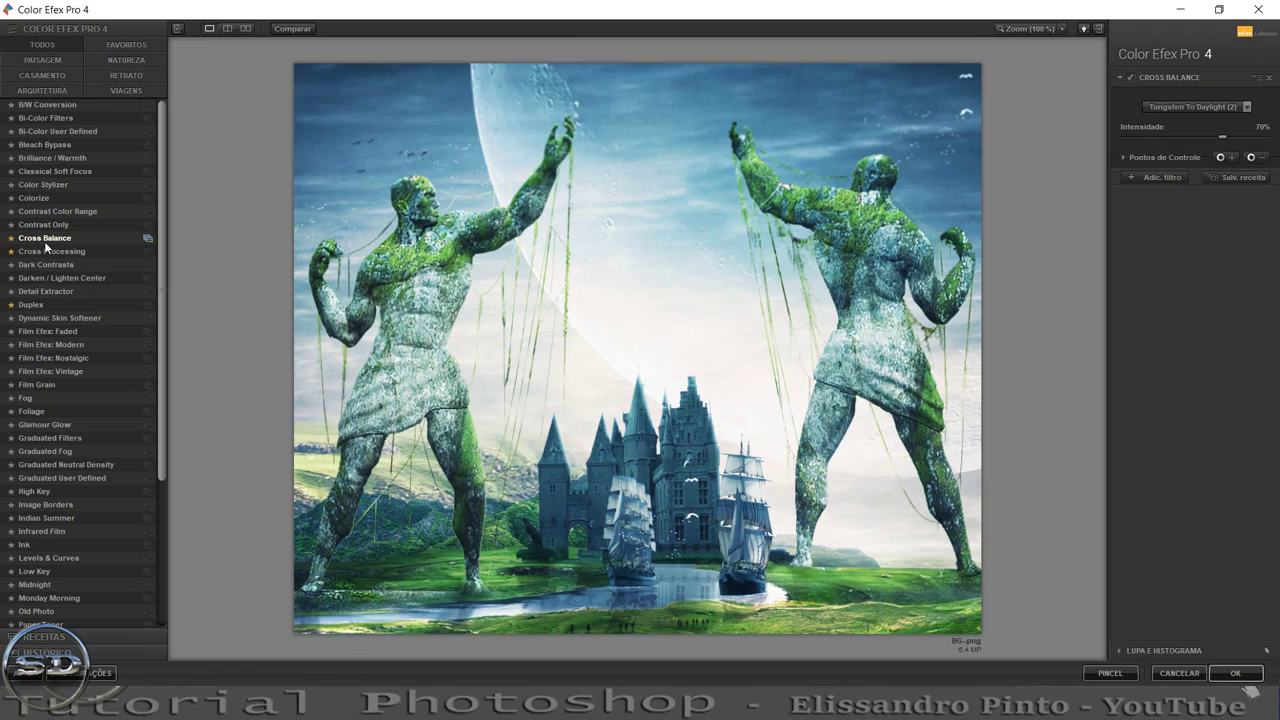
{"action": "left_click", "coordinate": [1194, 106]}
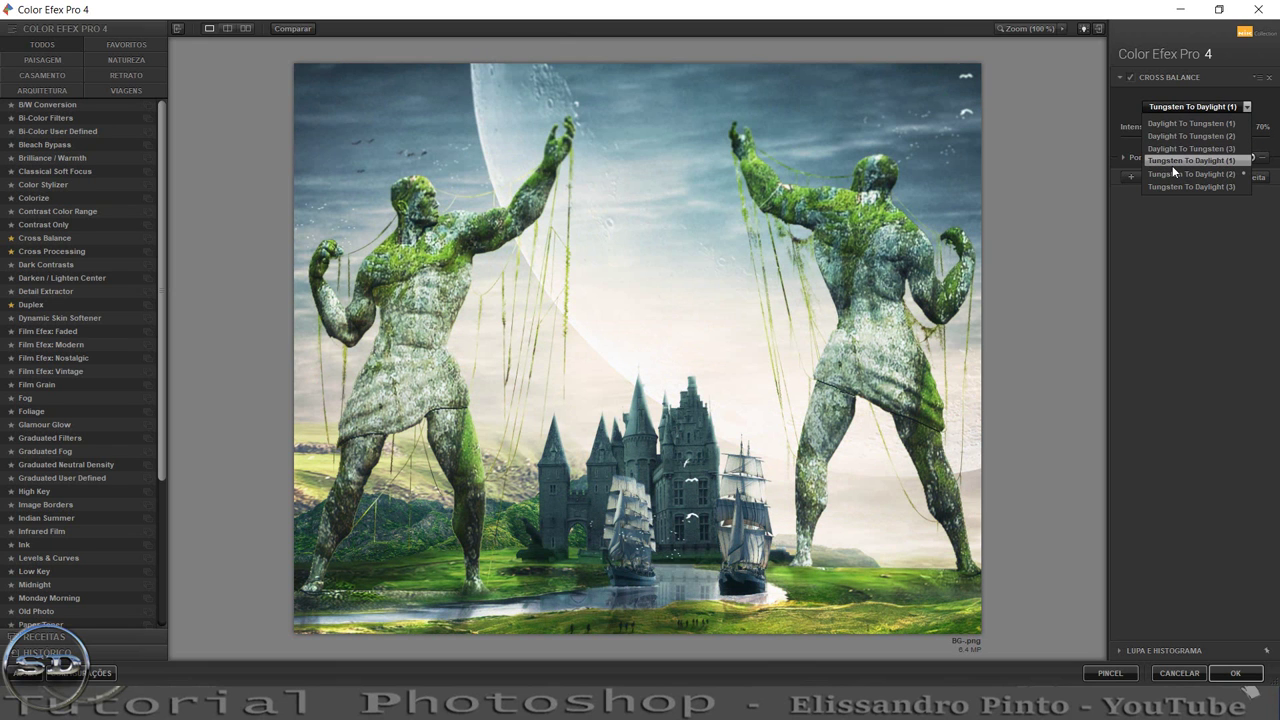
{"action": "left_click", "coordinate": [1173, 165]}
{"action": "left_click", "coordinate": [1235, 673]}
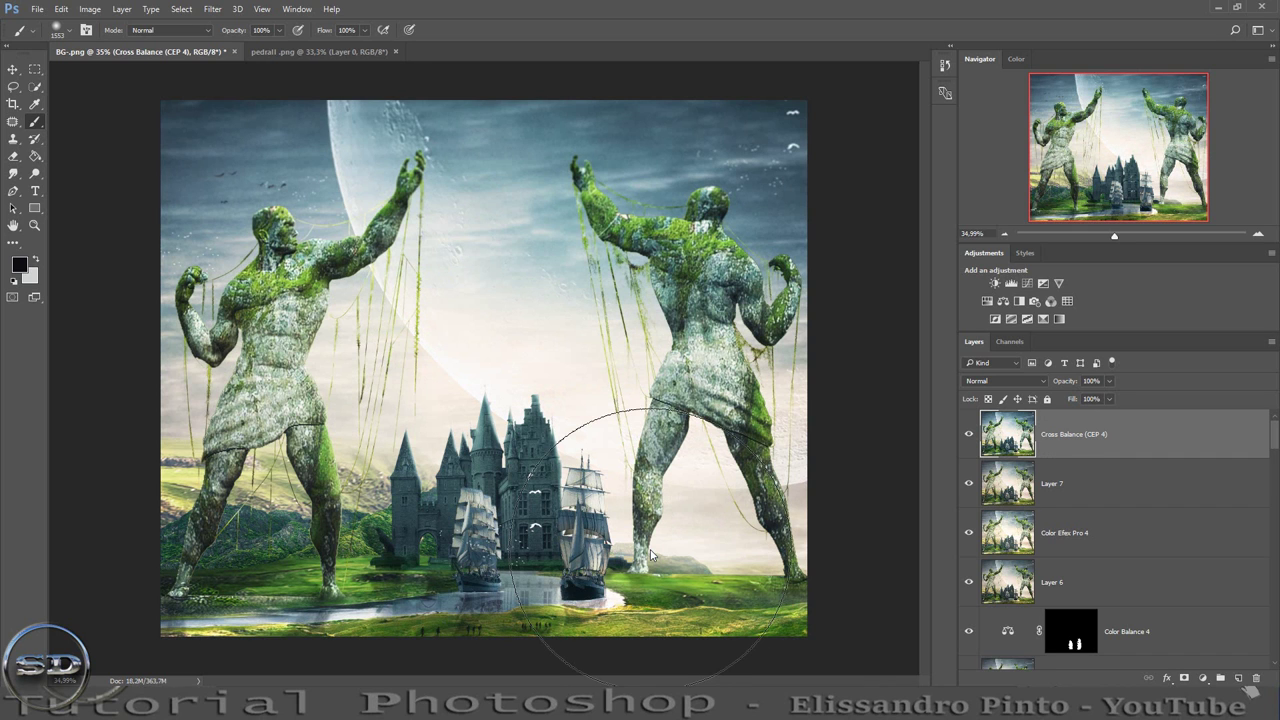
Compare the Cross Balance layer on and off, then set it to 76% opacity and 74% fill.
{"action": "left_click", "coordinate": [968, 440]}
{"action": "left_click", "coordinate": [968, 440]}
{"action": "mouse_move", "coordinate": [1081, 398]}
{"action": "left_mouse_down"}
{"action": "mouse_move", "coordinate": [1060, 400]}
{"action": "mouse_move", "coordinate": [1054, 381]}
{"action": "left_mouse_up"}
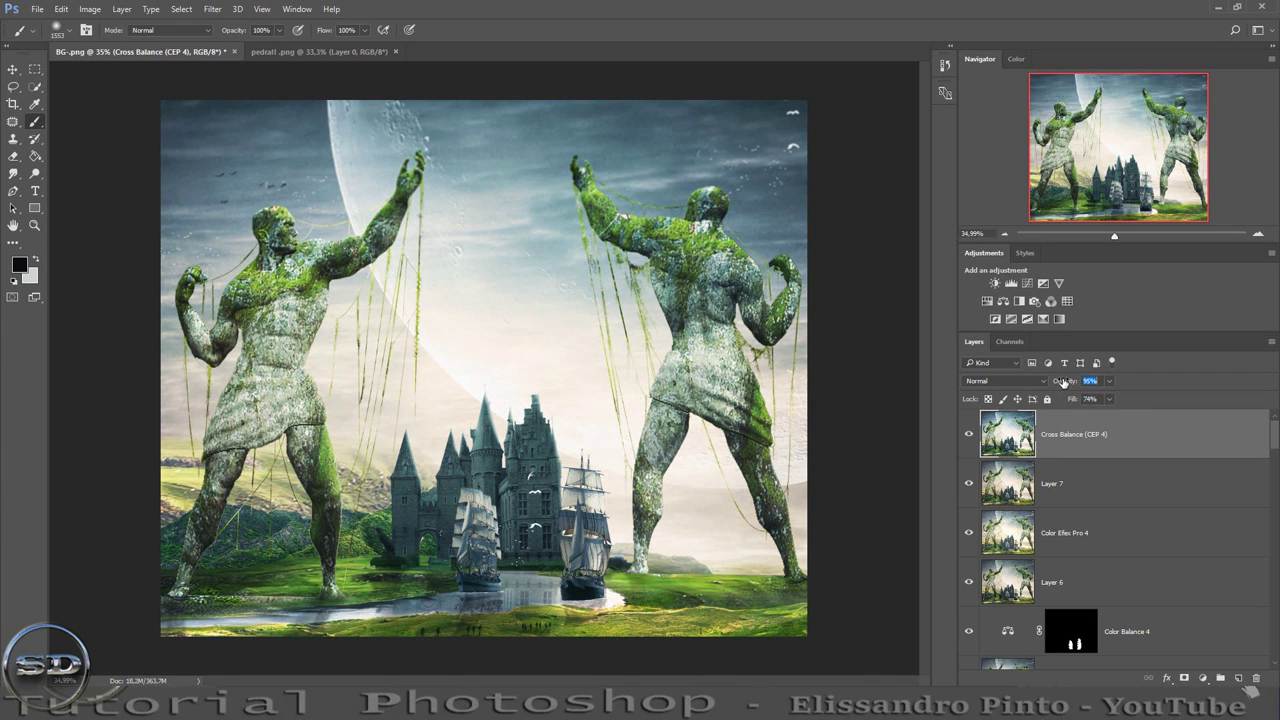
{"action": "key", "text": "Return"}
Stamp the visible composite into new Layers 8 and 9 and bring up the Filter menu's Nik plugins.
{"action": "key", "text": "ctrl+shift+alt+e"}
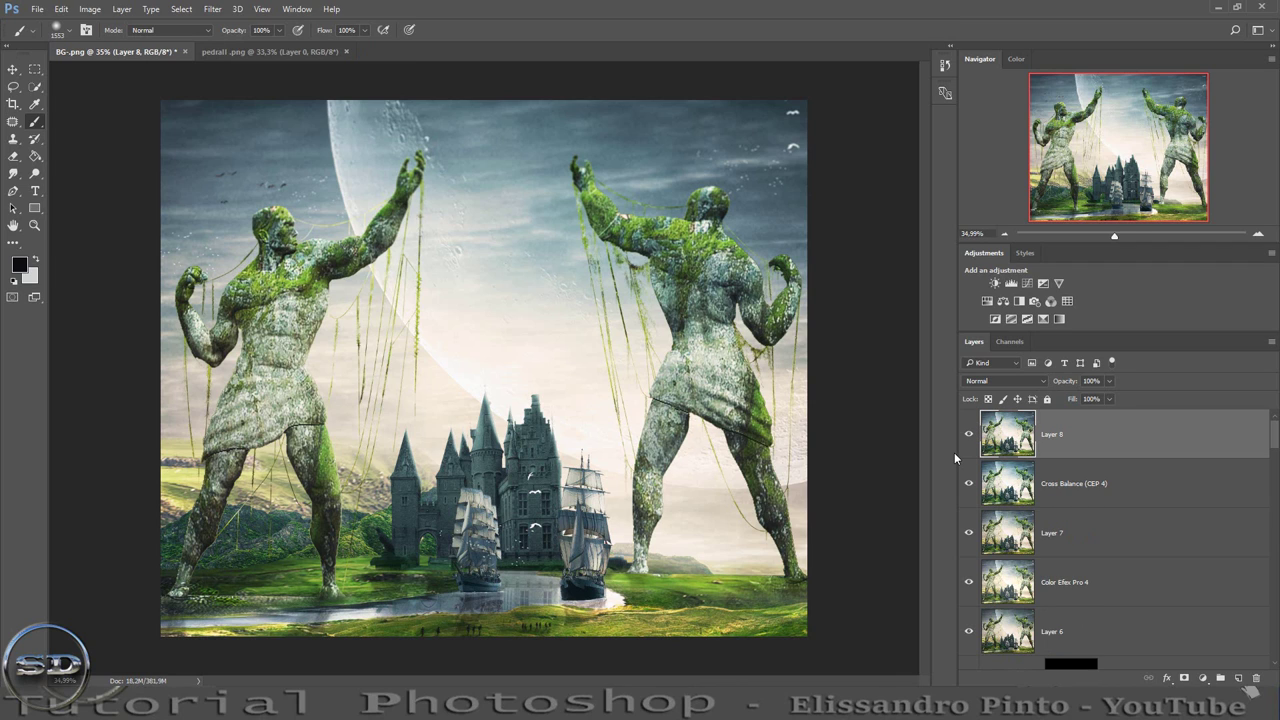
{"action": "key", "text": "ctrl+shift+alt+e"}
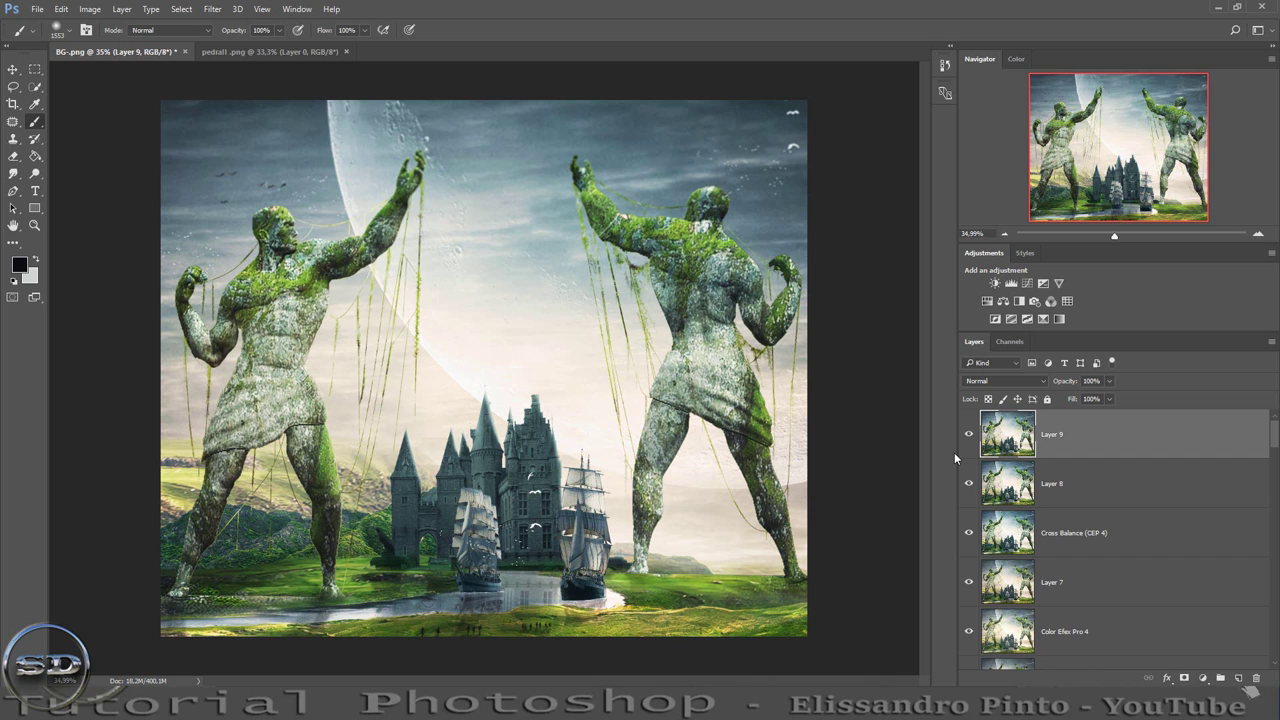
{"action": "left_click", "coordinate": [212, 9]}
{"action": "mouse_move", "coordinate": [246, 378]}
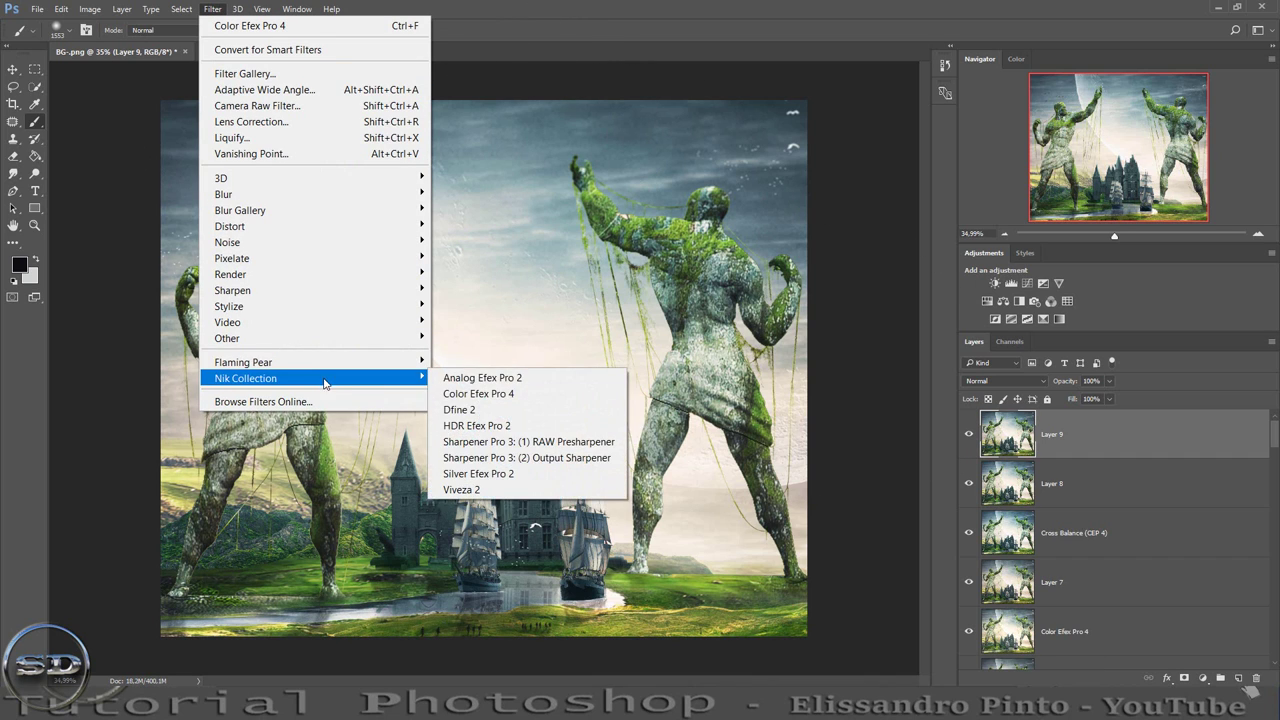
Apply Viveza 2 with global brightness 2%, contrast 3% and saturation -4%.
{"action": "left_click", "coordinate": [462, 489]}
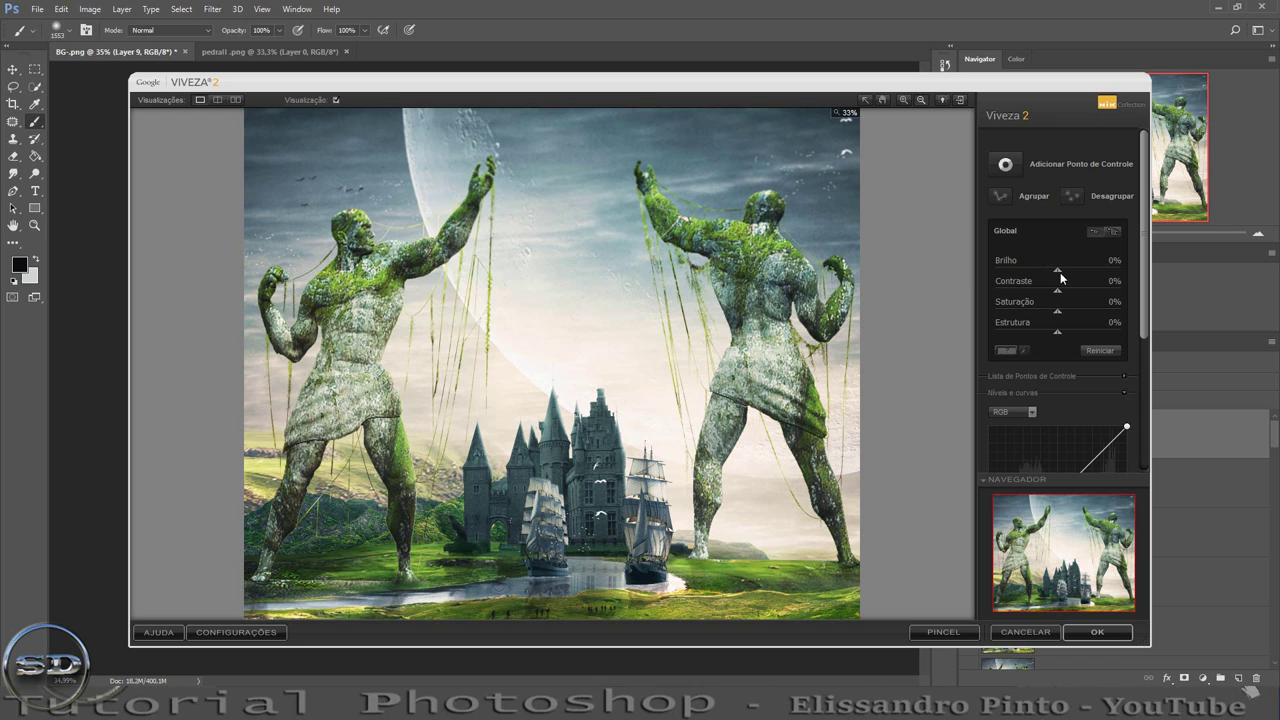
{"action": "mouse_move", "coordinate": [1058, 272]}
{"action": "left_mouse_down"}
{"action": "mouse_move", "coordinate": [1042, 272]}
{"action": "mouse_move", "coordinate": [1071, 292]}
{"action": "left_mouse_up"}
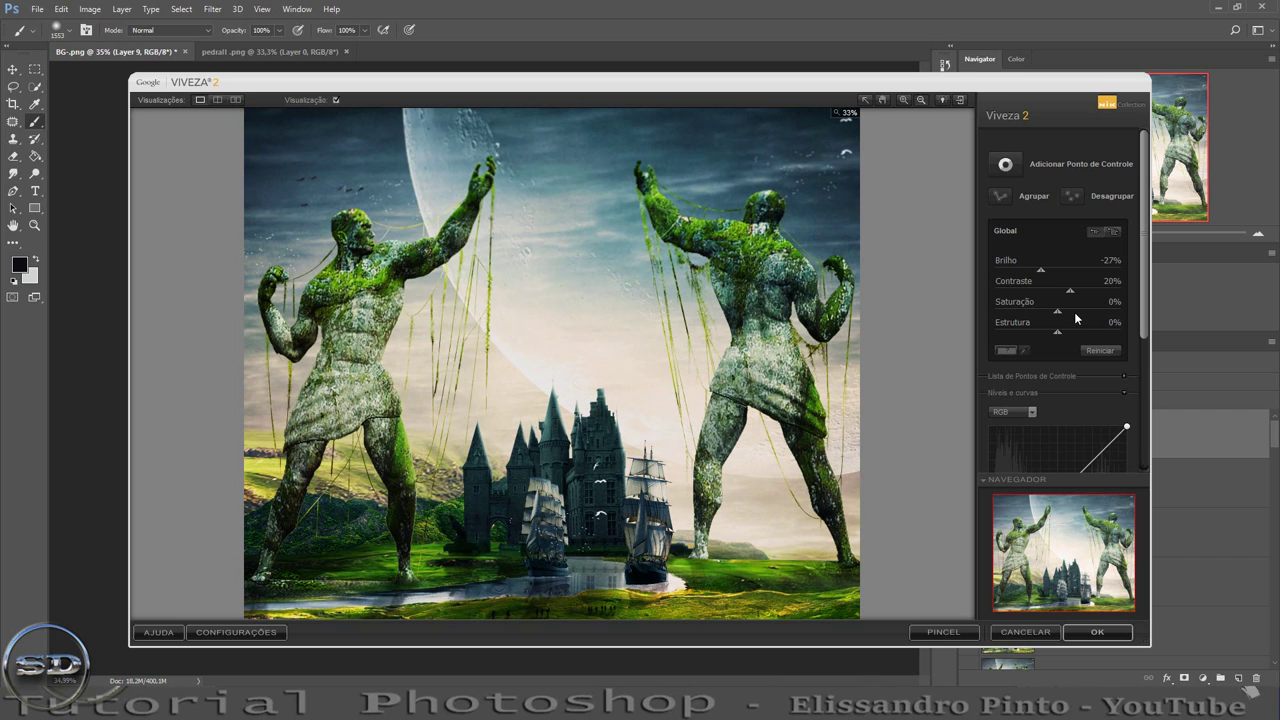
{"action": "mouse_move", "coordinate": [1058, 312]}
{"action": "left_mouse_down"}
{"action": "mouse_move", "coordinate": [1020, 326]}
{"action": "mouse_move", "coordinate": [1042, 317]}
{"action": "left_mouse_up"}
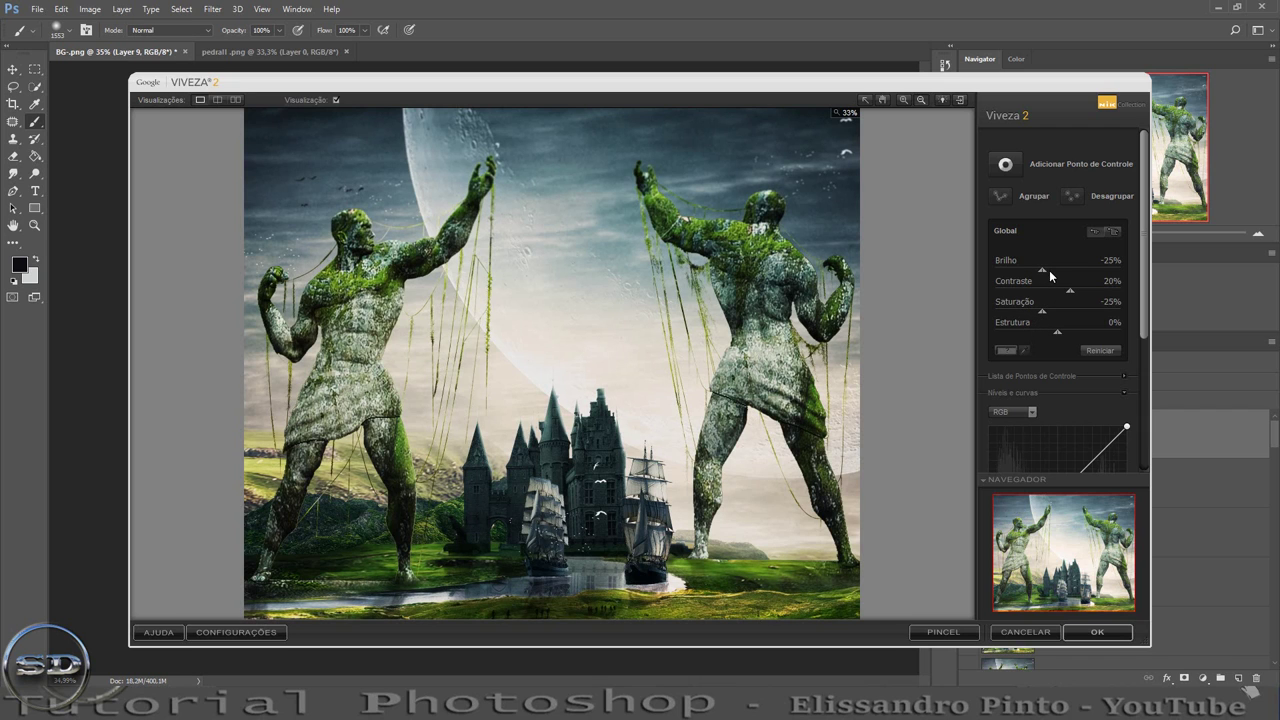
{"action": "mouse_move", "coordinate": [1047, 271]}
{"action": "left_mouse_down"}
{"action": "mouse_move", "coordinate": [1070, 268]}
{"action": "mouse_move", "coordinate": [1056, 267]}
{"action": "mouse_move", "coordinate": [1046, 296]}
{"action": "mouse_move", "coordinate": [1066, 267]}
{"action": "left_mouse_up"}
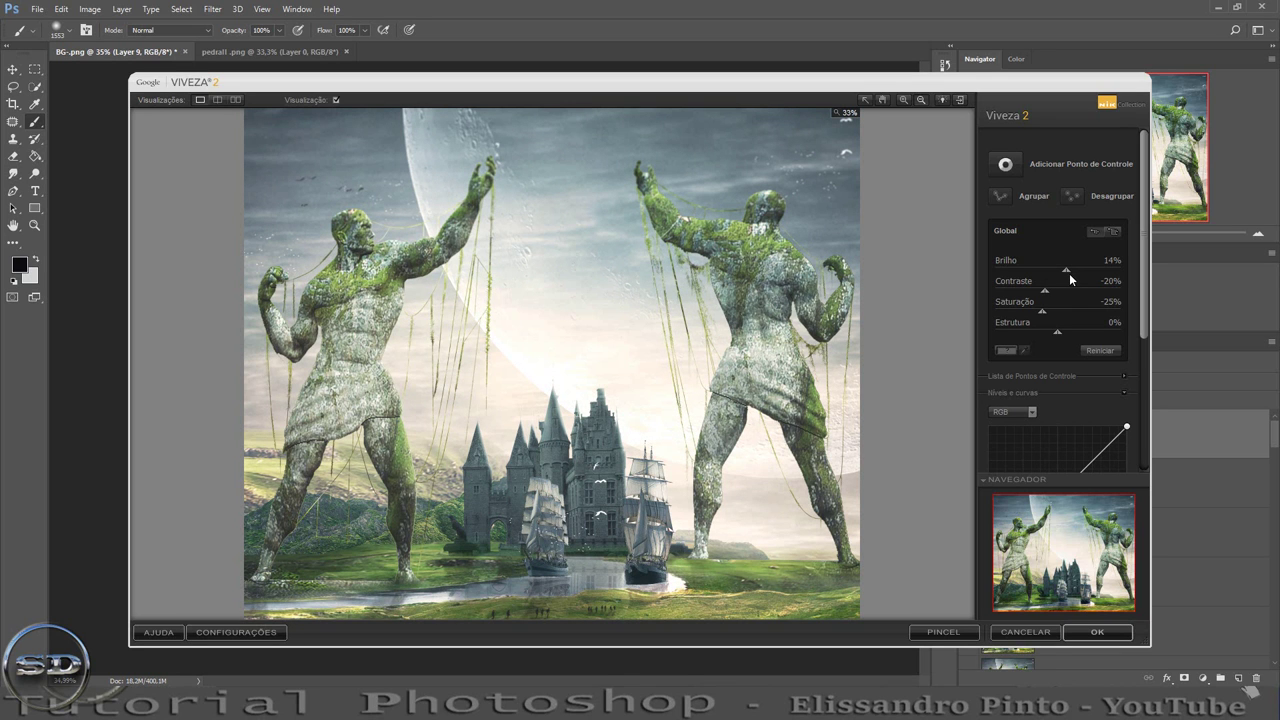
{"action": "mouse_move", "coordinate": [1045, 291]}
{"action": "left_mouse_down"}
{"action": "mouse_move", "coordinate": [1072, 295]}
{"action": "mouse_move", "coordinate": [1060, 293]}
{"action": "mouse_move", "coordinate": [1074, 270]}
{"action": "mouse_move", "coordinate": [1058, 270]}
{"action": "left_mouse_up"}
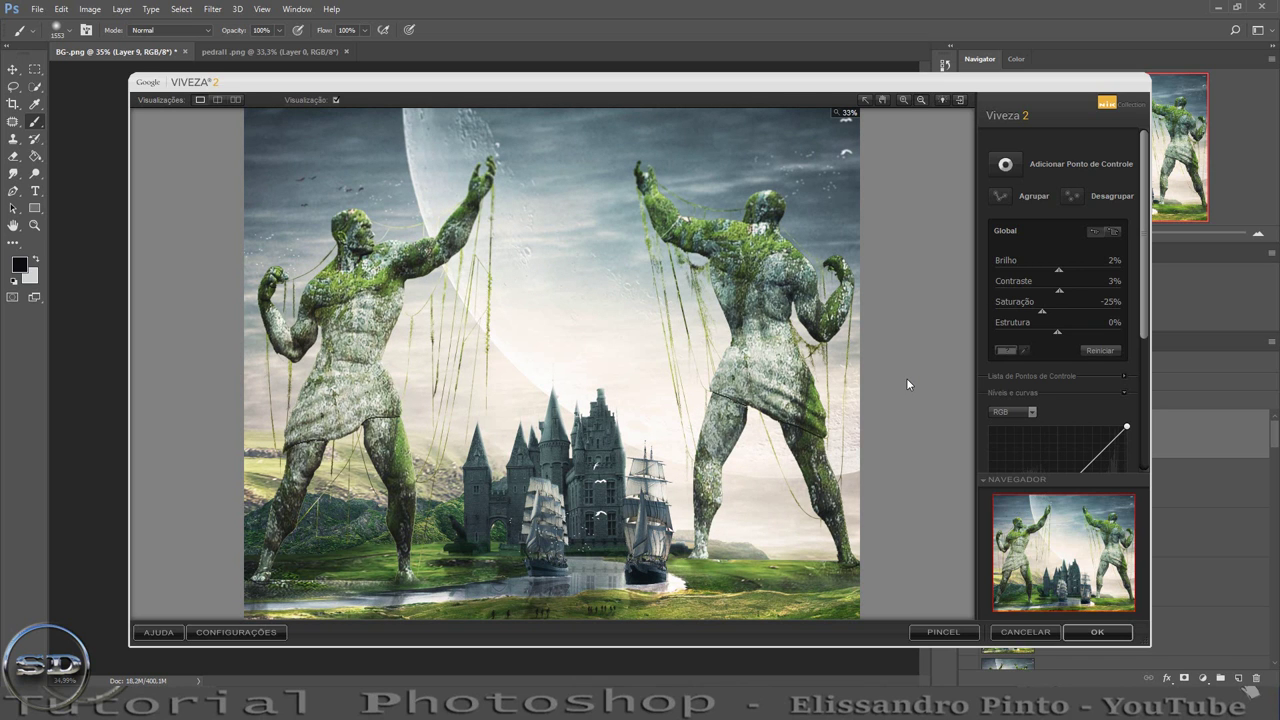
{"action": "left_click_drag", "start_coordinate": [1045, 310], "coordinate": [1063, 309]}
{"action": "left_click", "coordinate": [1097, 636]}
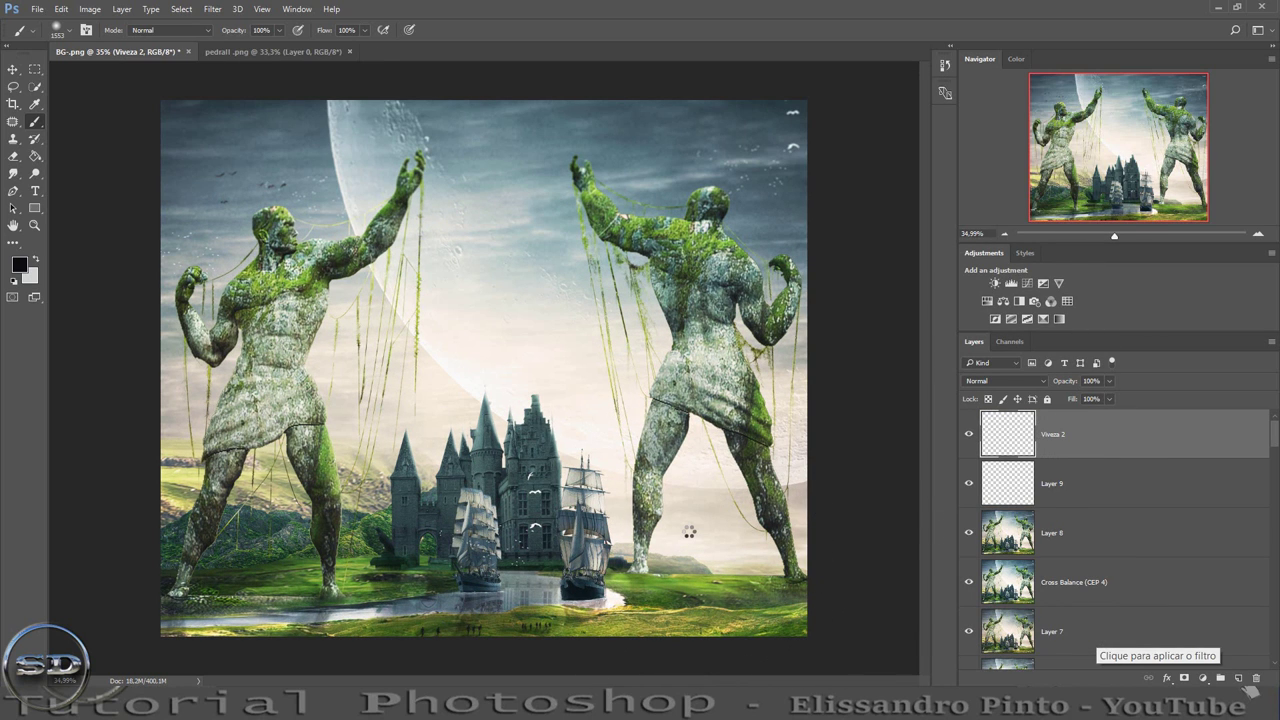
Toggle the Viveza 2 layer on and off to compare the grade.
{"action": "left_click", "coordinate": [968, 434]}
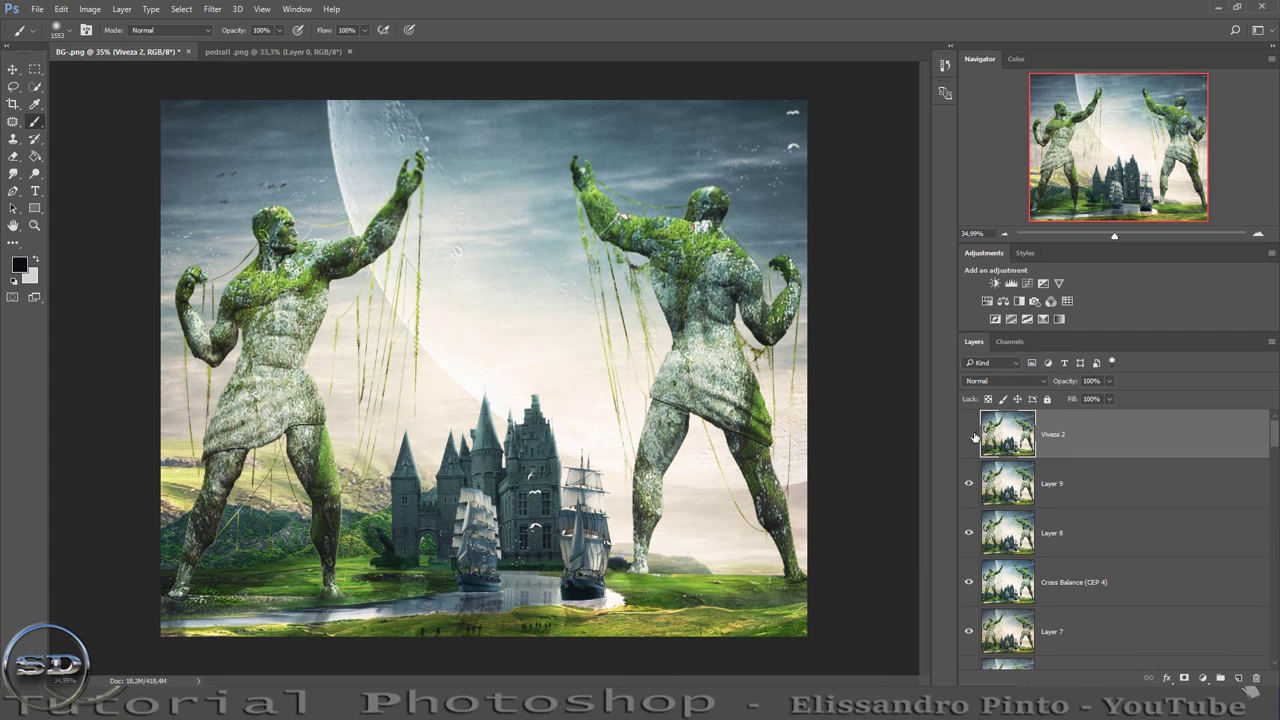
{"action": "left_click", "coordinate": [968, 434]}
{"action": "left_click", "coordinate": [968, 434]}
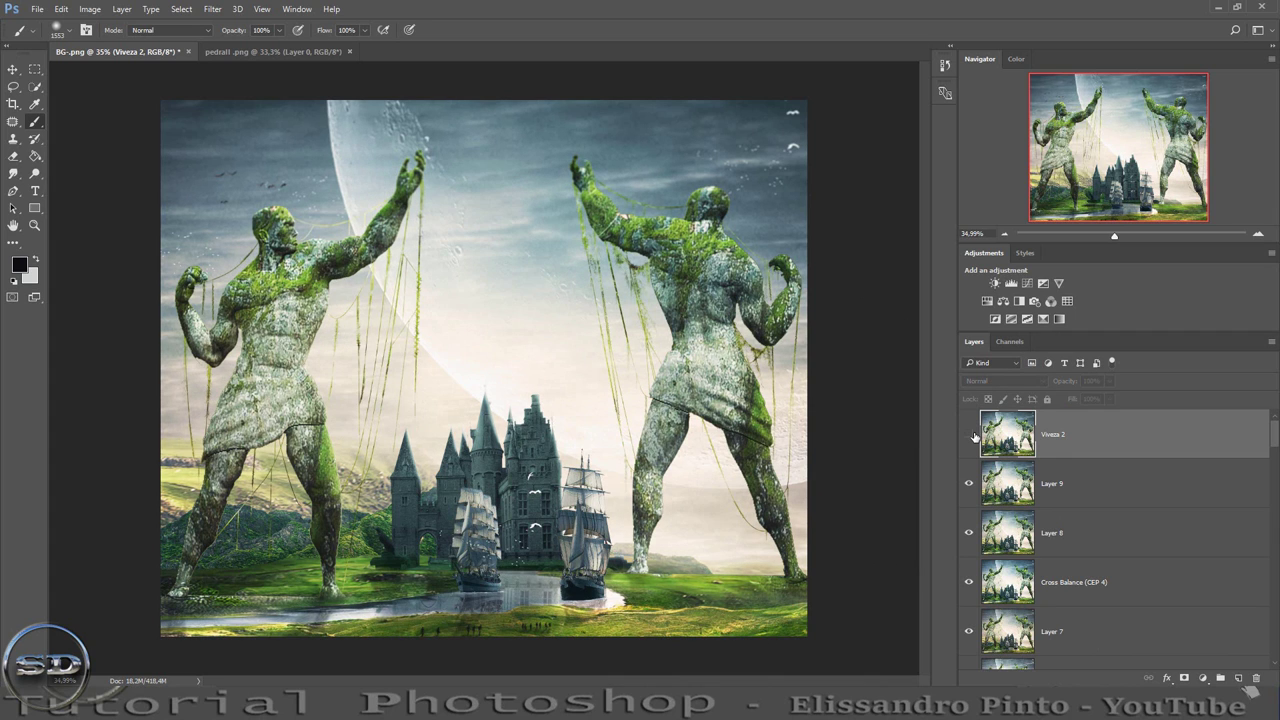
{"action": "left_click", "coordinate": [968, 434]}
Add a Vibrance 1 adjustment layer and adjust its Vibrance slider, leaving saturation at 0.
{"action": "left_click", "coordinate": [1060, 283]}
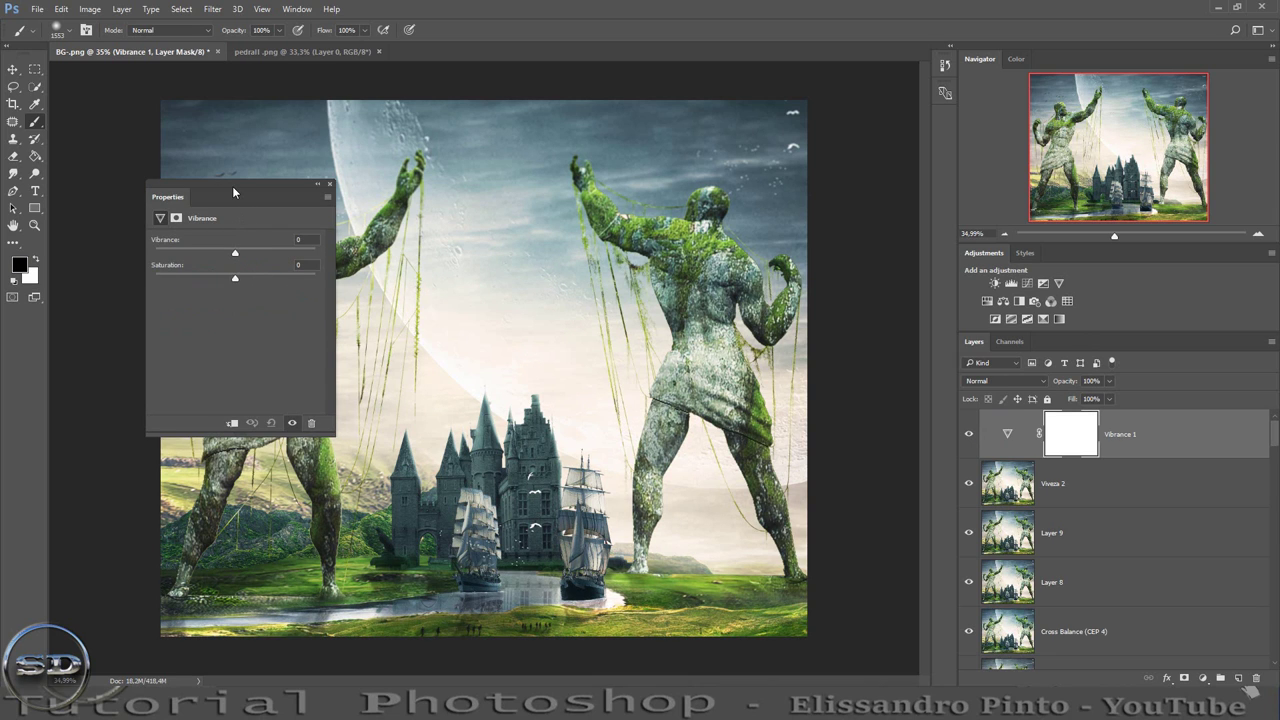
{"action": "left_click_drag", "start_coordinate": [232, 186], "coordinate": [853, 295]}
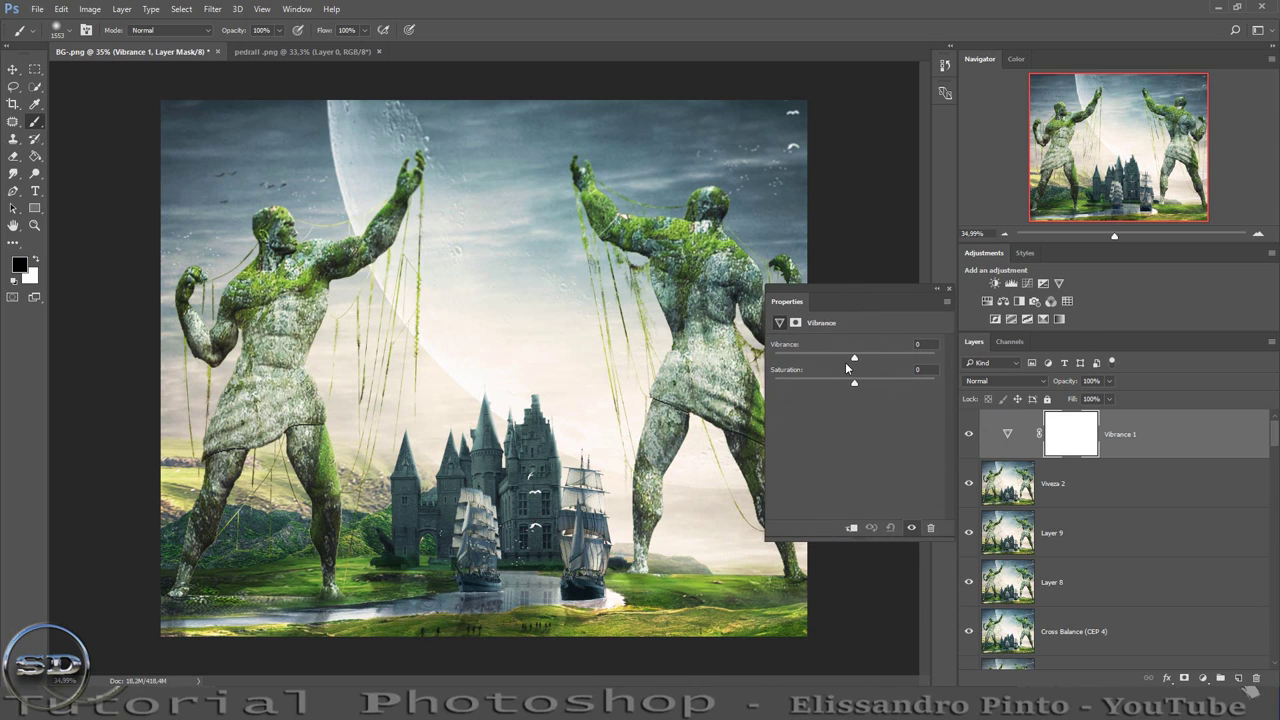
{"action": "left_click_drag", "start_coordinate": [855, 361], "coordinate": [761, 375]}
{"action": "mouse_move", "coordinate": [835, 367]}
{"action": "left_mouse_down"}
{"action": "mouse_move", "coordinate": [910, 367]}
{"action": "mouse_move", "coordinate": [849, 377]}
{"action": "left_mouse_up"}
{"action": "left_click", "coordinate": [948, 290]}
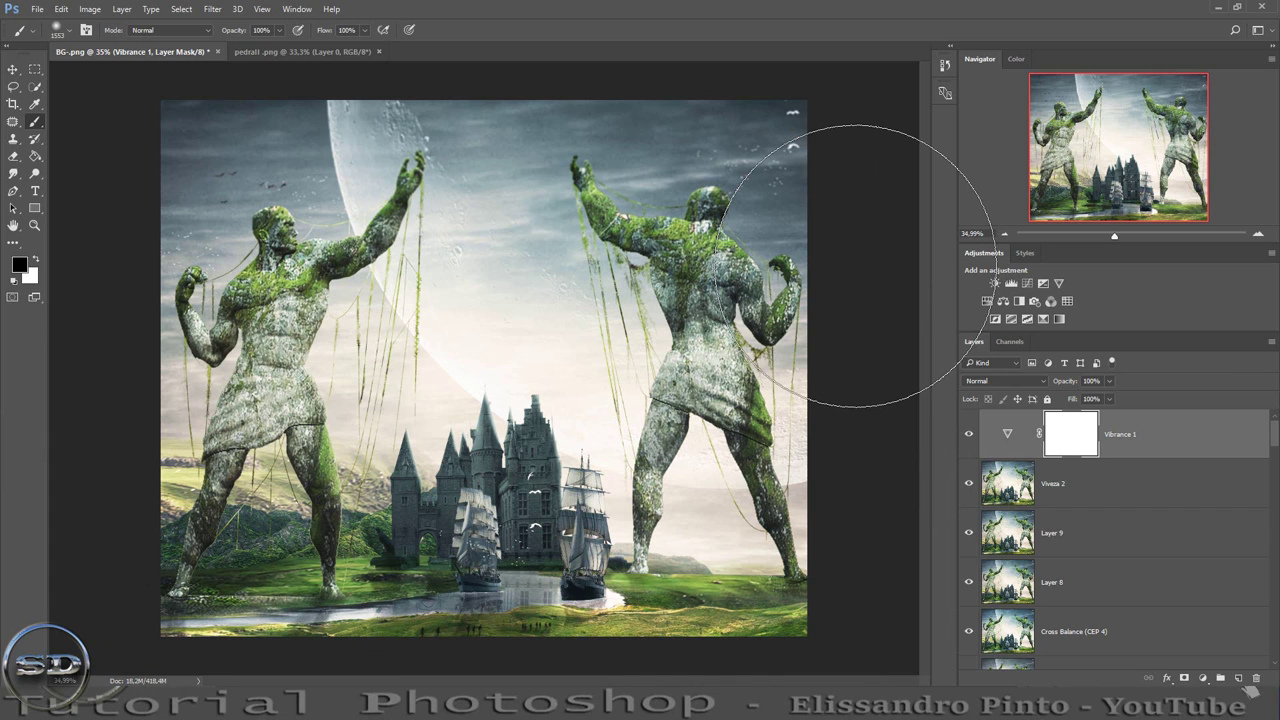
Add a Color Balance layer with midtones Magenta-Green +21 and Yellow-Blue -3.
{"action": "left_click", "coordinate": [1003, 301]}
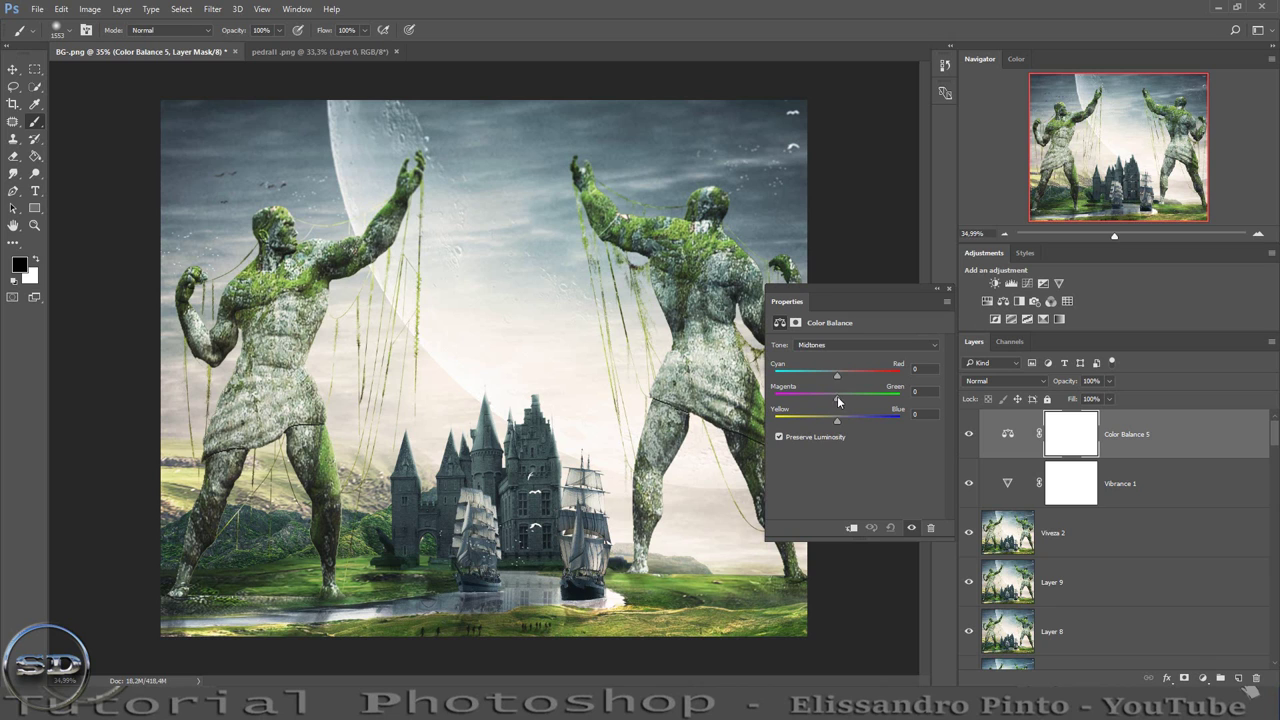
{"action": "left_click_drag", "start_coordinate": [852, 396], "coordinate": [849, 377]}
{"action": "left_click_drag", "start_coordinate": [835, 422], "coordinate": [834, 422]}
{"action": "left_click", "coordinate": [949, 288]}
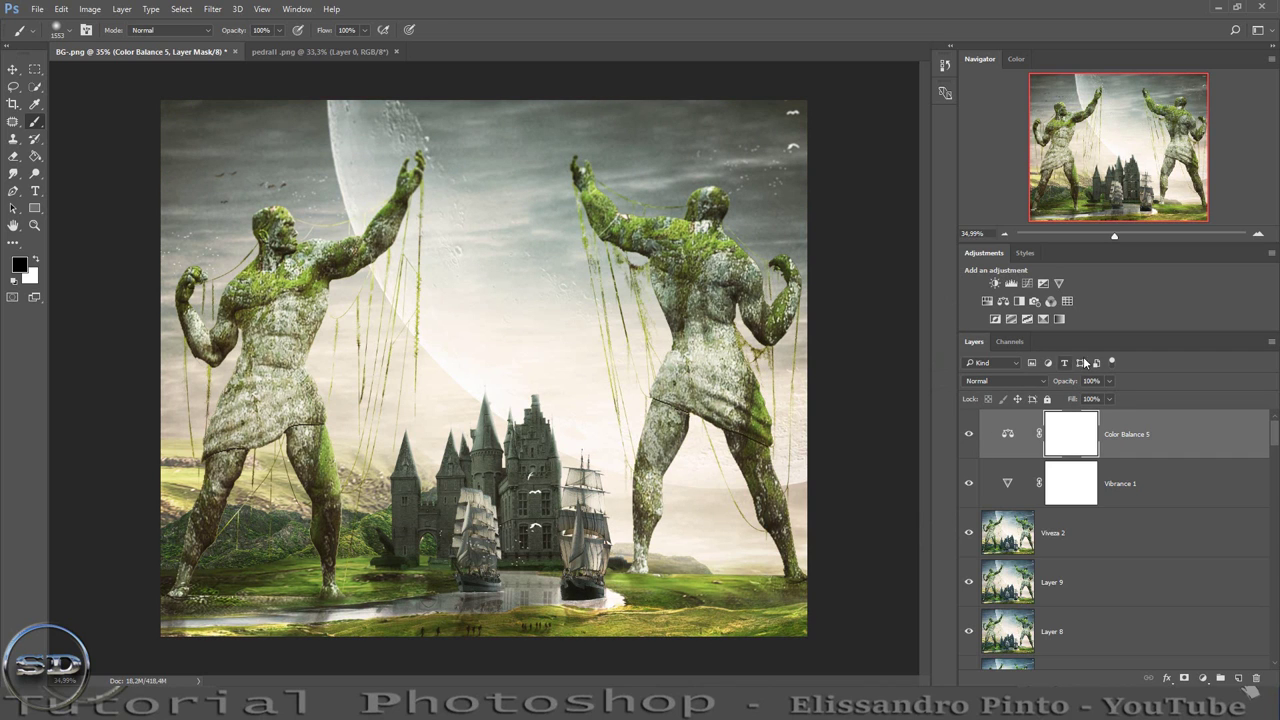
Blend the Color Balance layer at 63% opacity and 59% fill, comparing it on and off.
{"action": "left_click_drag", "start_coordinate": [1069, 402], "coordinate": [1037, 385]}
{"action": "left_click", "coordinate": [969, 440]}
{"action": "left_click", "coordinate": [969, 439]}
Stamp visible into Layer 10 and zoom to about 122% on the ship and shoreline grass.
{"action": "key", "text": "ctrl+shift+alt+e"}
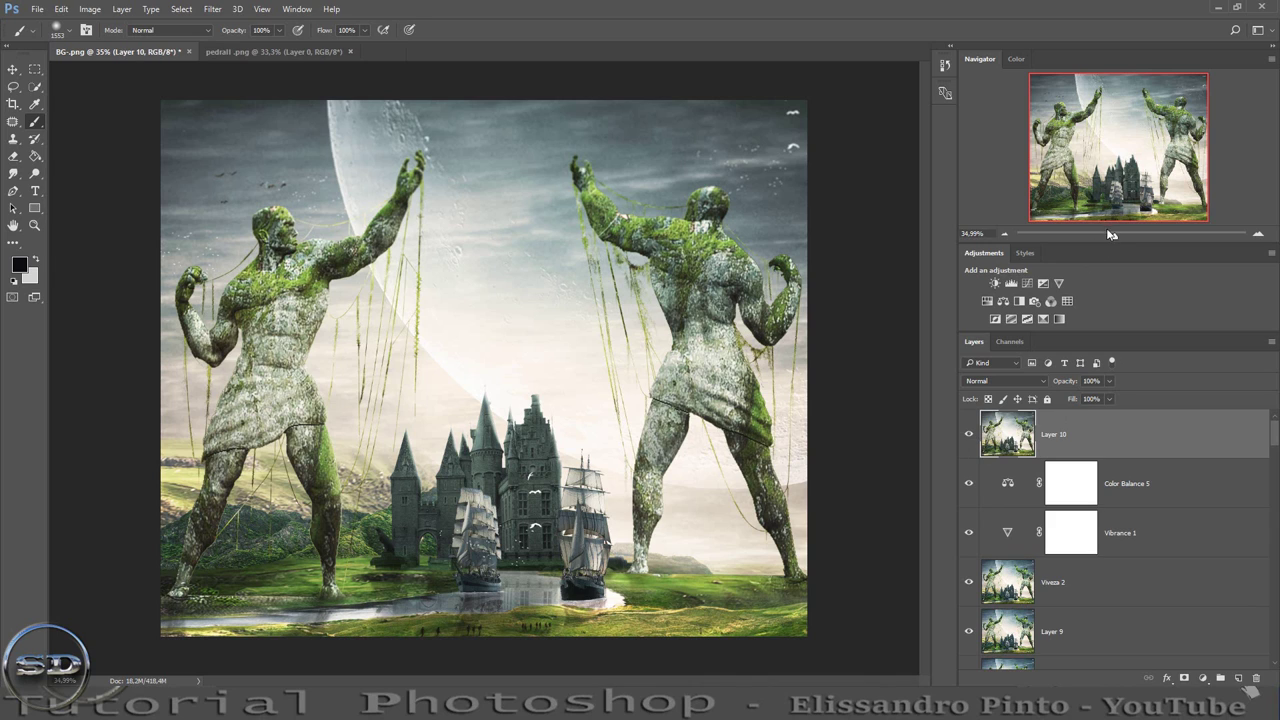
{"action": "left_click_drag", "start_coordinate": [1110, 234], "coordinate": [1138, 234]}
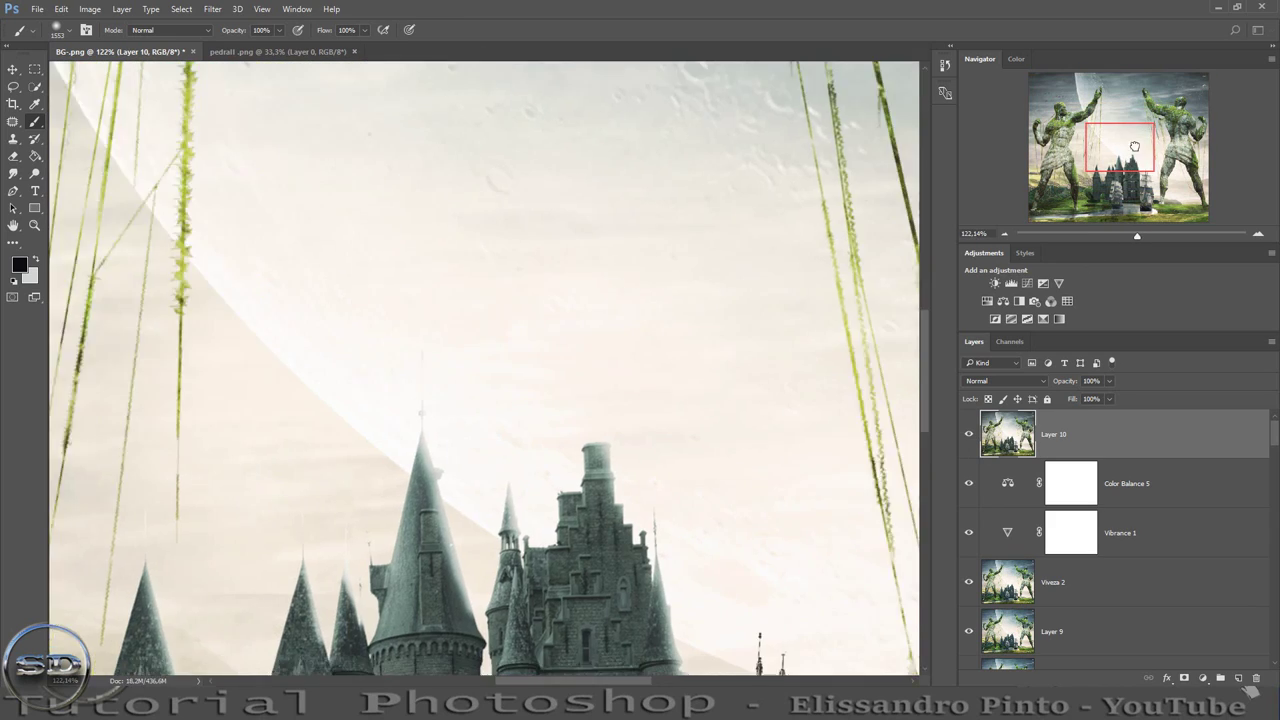
{"action": "left_click_drag", "start_coordinate": [1134, 146], "coordinate": [1185, 194]}
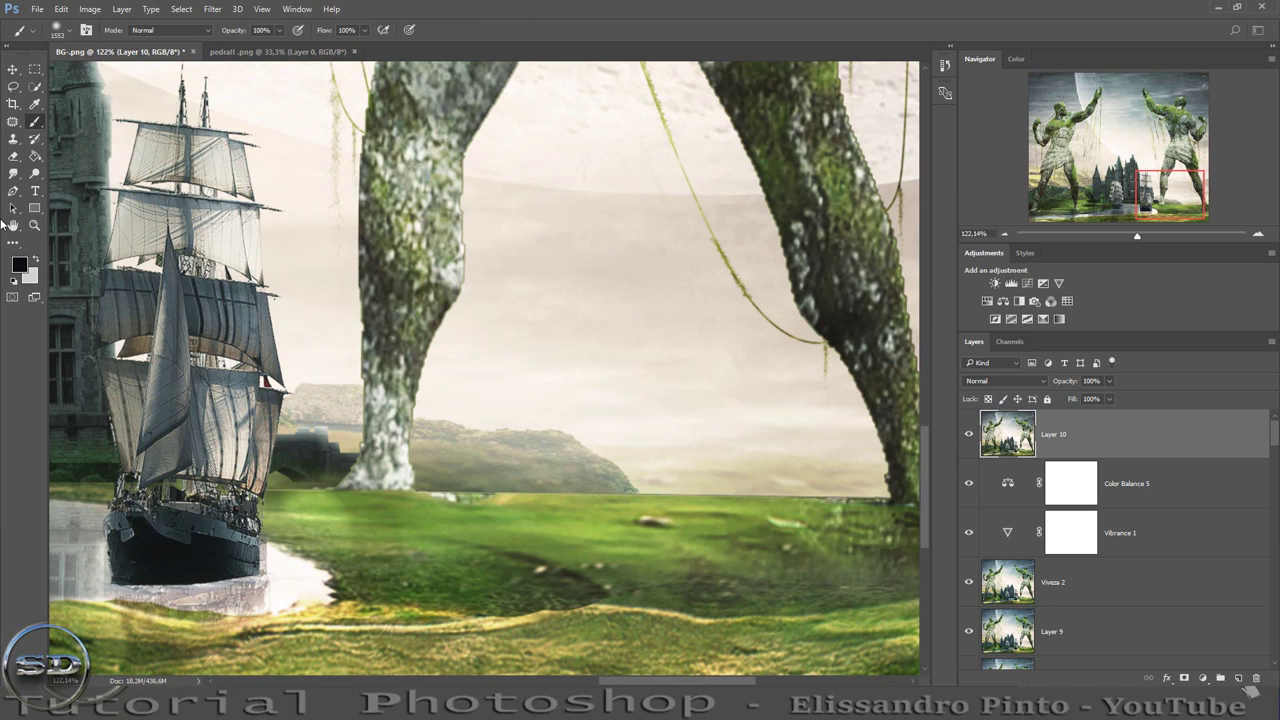
Retouch the shoreline grass with the toning tool limited to Shadows.
{"action": "left_click", "coordinate": [35, 173]}
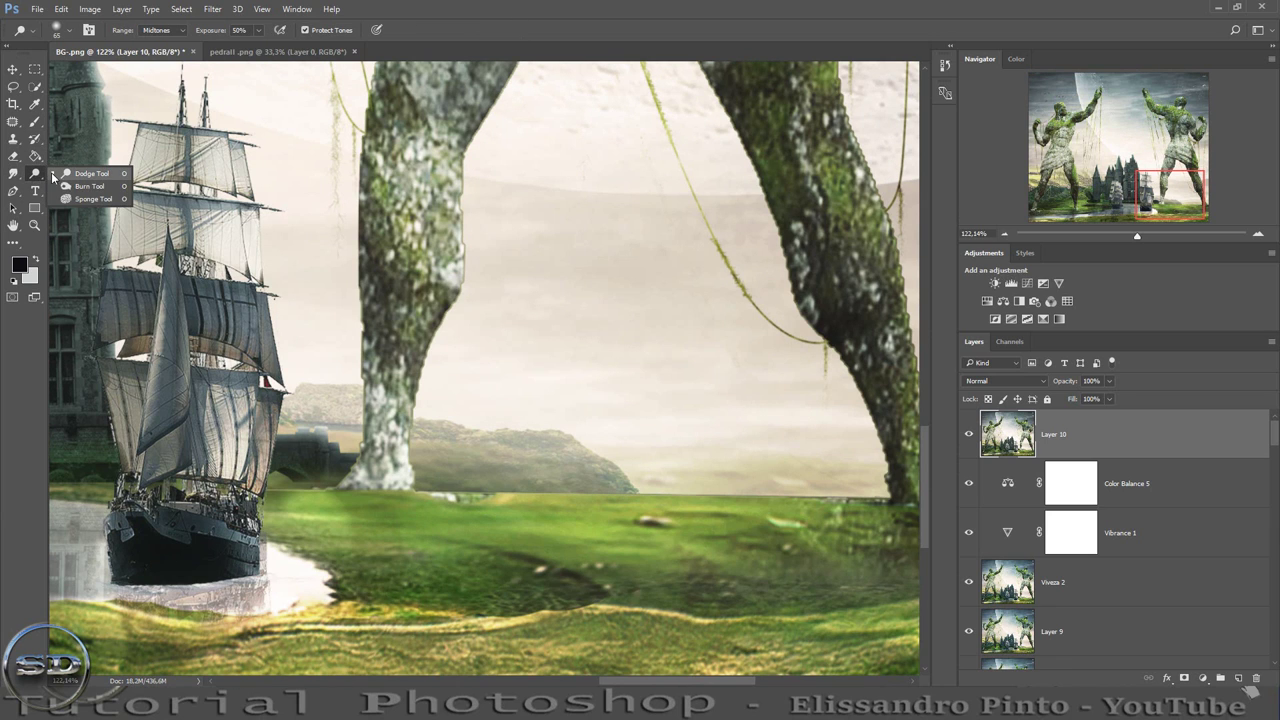
{"action": "left_click", "coordinate": [90, 173]}
{"action": "left_click", "coordinate": [155, 30]}
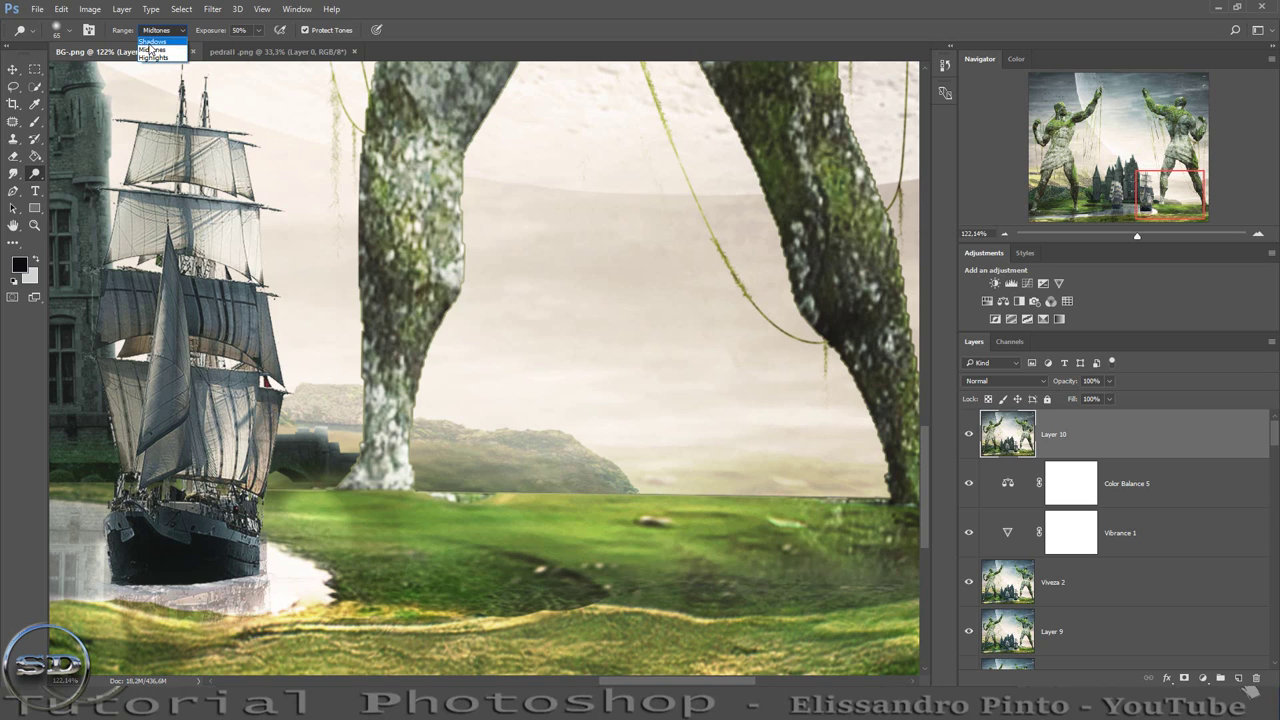
{"action": "left_click", "coordinate": [151, 42]}
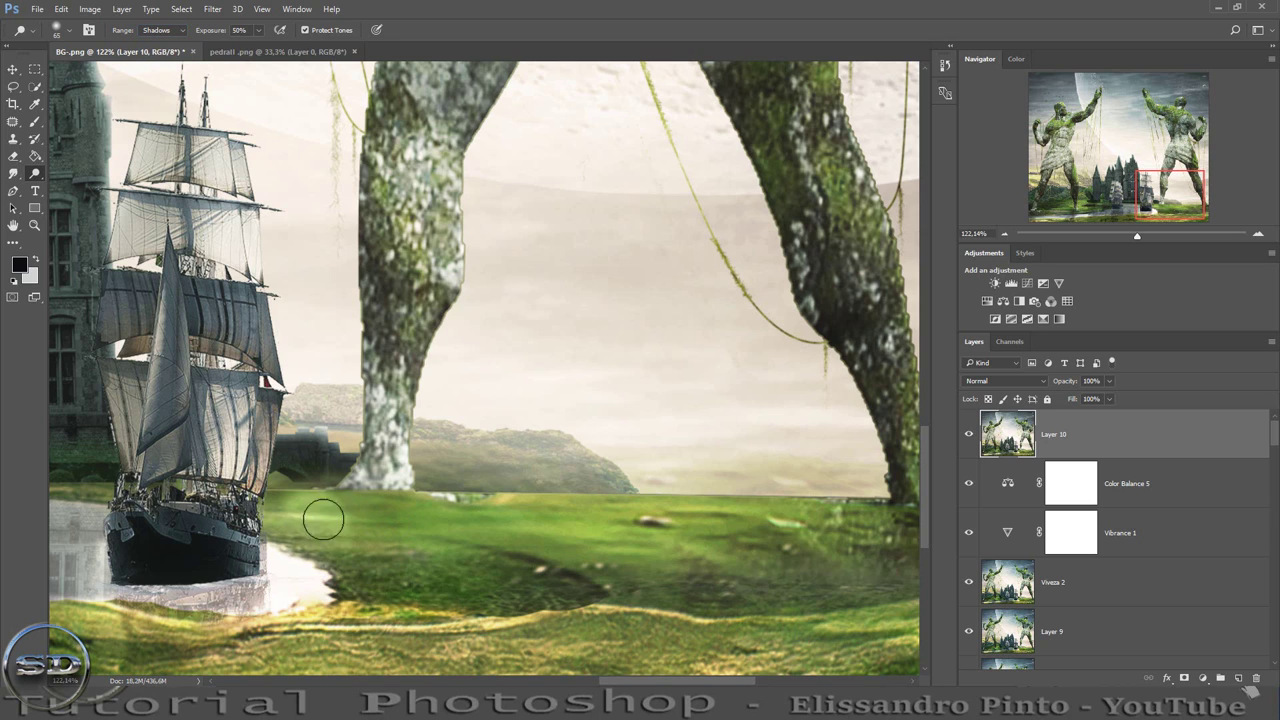
{"action": "left_click_drag", "start_coordinate": [323, 518], "coordinate": [400, 588]}
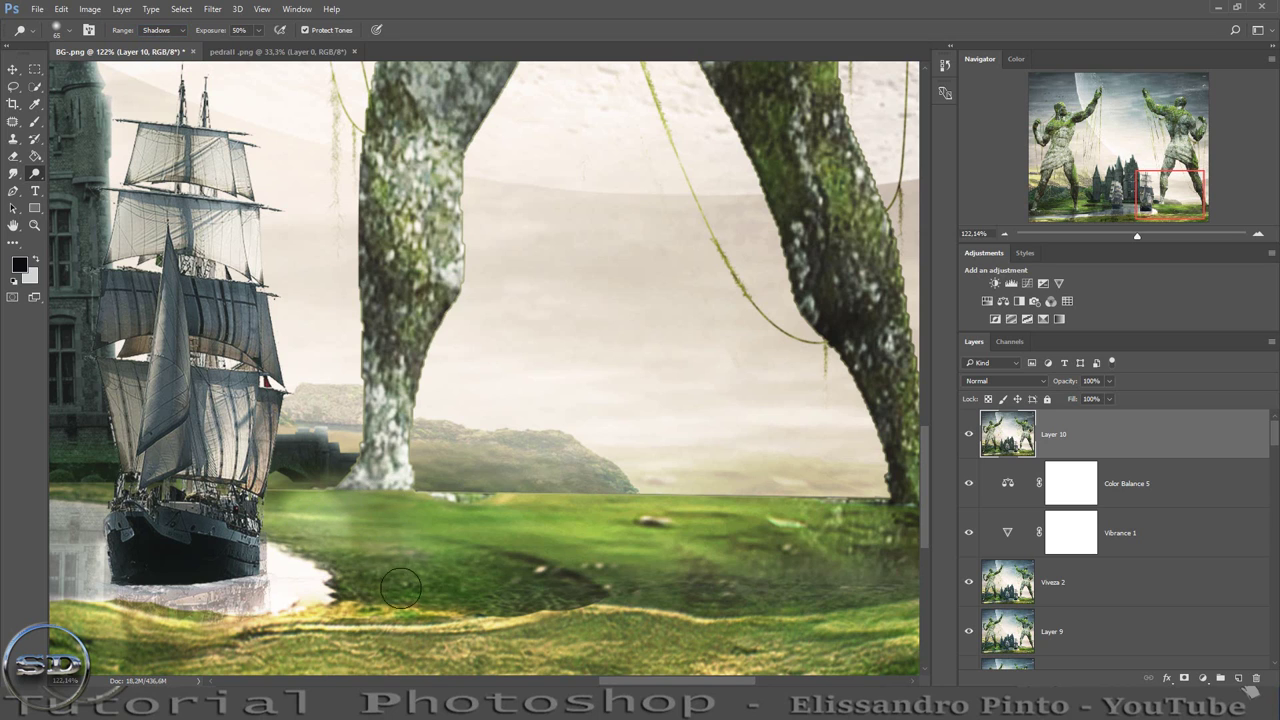
Burn the shoreline grass beside the ship with Midtones range at 50% exposure.
{"action": "left_click", "coordinate": [160, 34]}
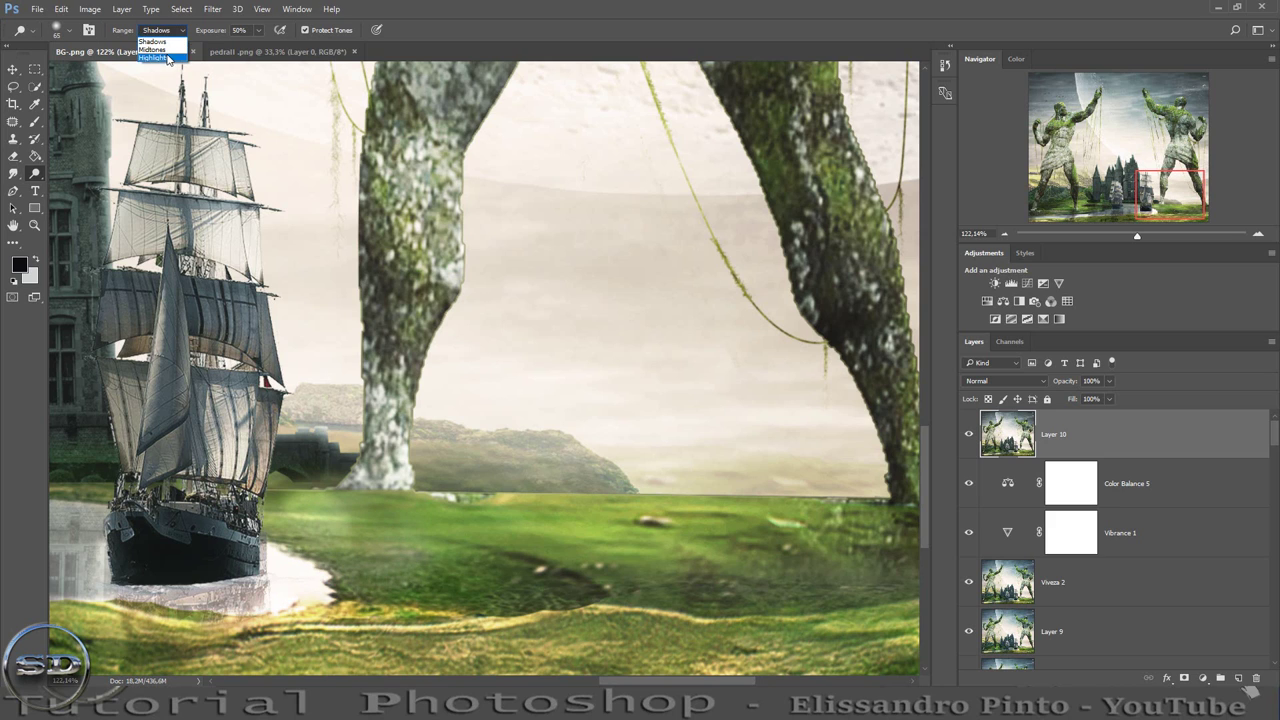
{"action": "left_click", "coordinate": [160, 49]}
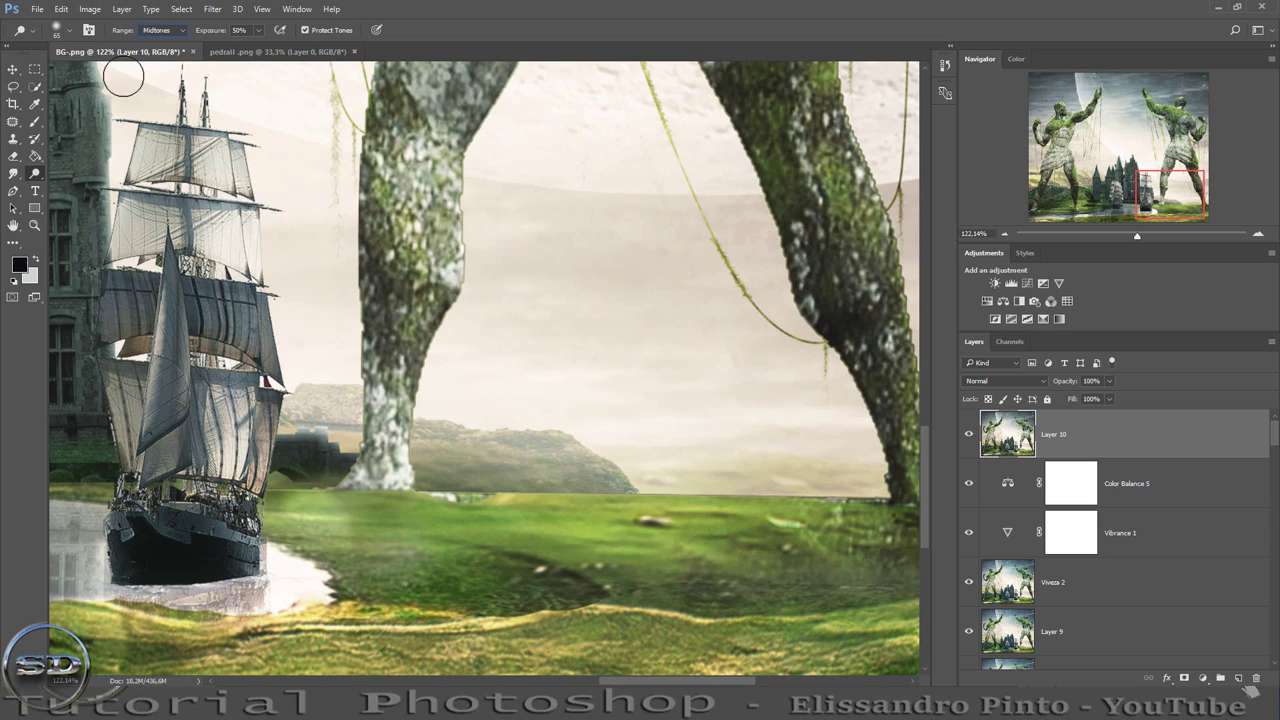
{"action": "right_click", "coordinate": [36, 178]}
{"action": "left_click", "coordinate": [88, 186]}
{"action": "mouse_move", "coordinate": [328, 514]}
{"action": "left_mouse_down"}
{"action": "mouse_move", "coordinate": [331, 502]}
{"action": "mouse_move", "coordinate": [307, 519]}
{"action": "left_mouse_up"}
{"action": "left_click_drag", "start_coordinate": [1136, 188], "coordinate": [1155, 198]}
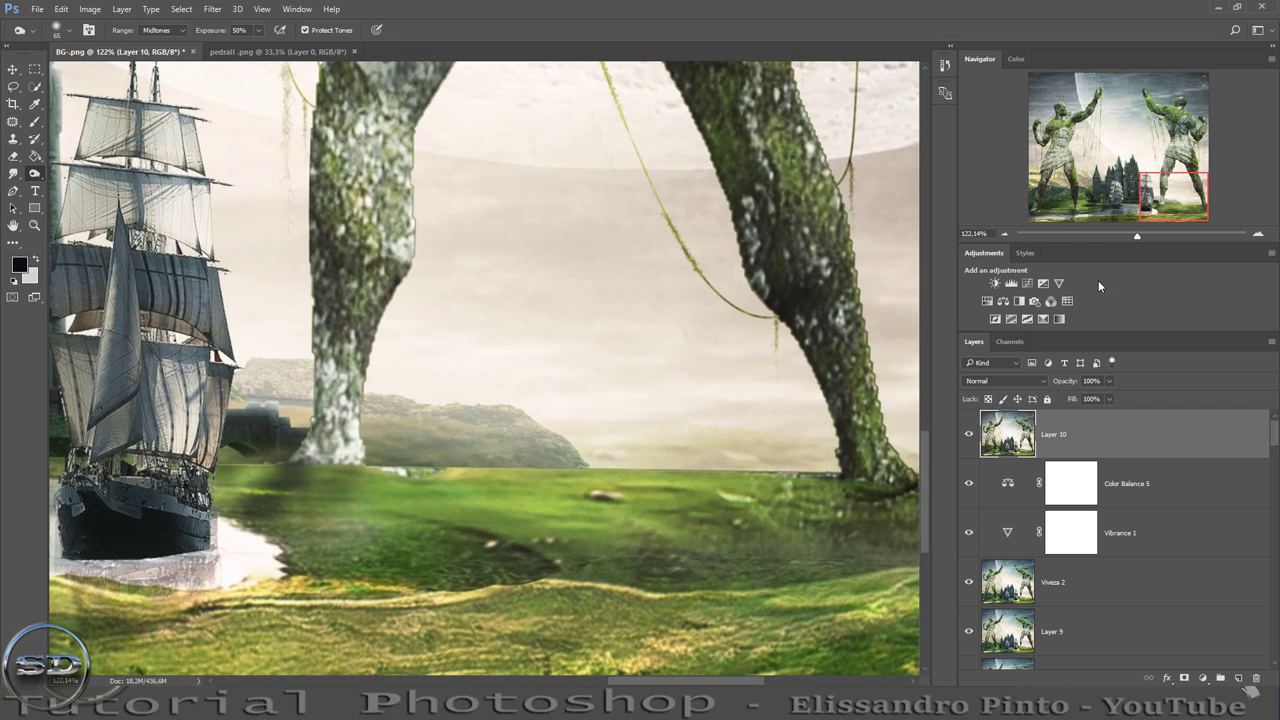
{"action": "left_click_drag", "start_coordinate": [626, 683], "coordinate": [665, 683]}
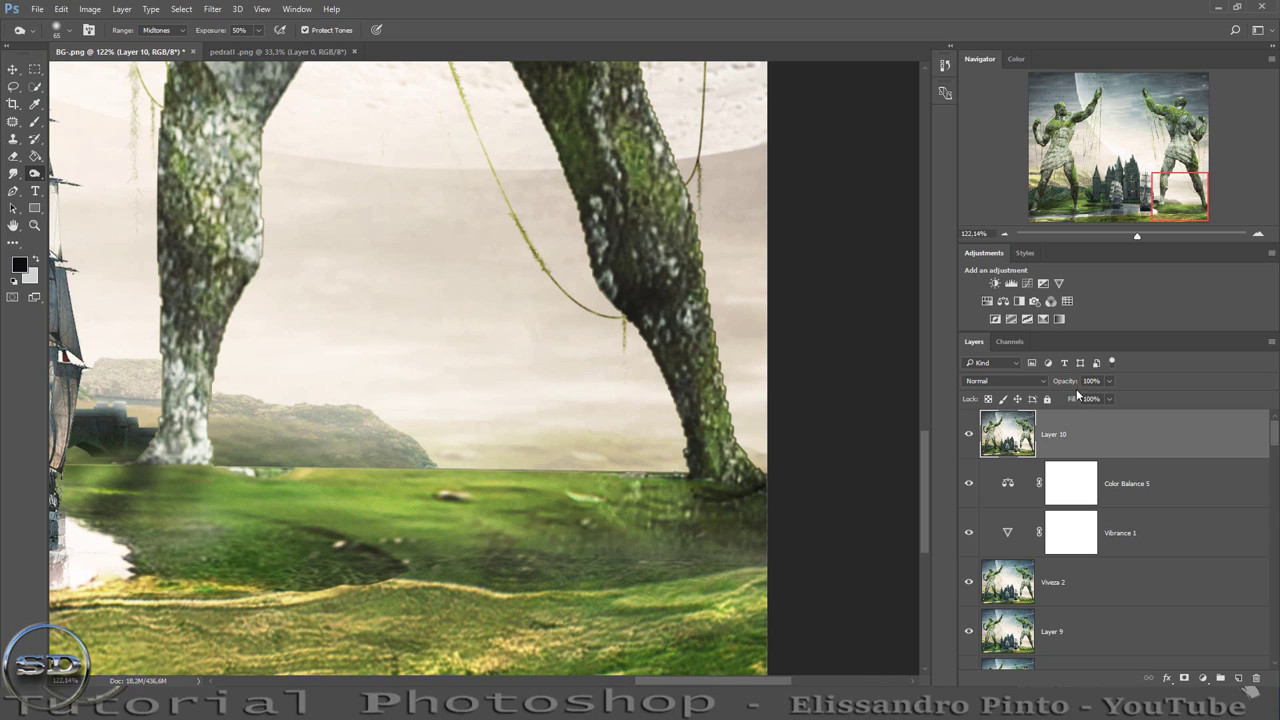
Set Layer 10 to 61% opacity, comparing it on and off and leaving it visible.
{"action": "left_click_drag", "start_coordinate": [1070, 381], "coordinate": [1045, 382]}
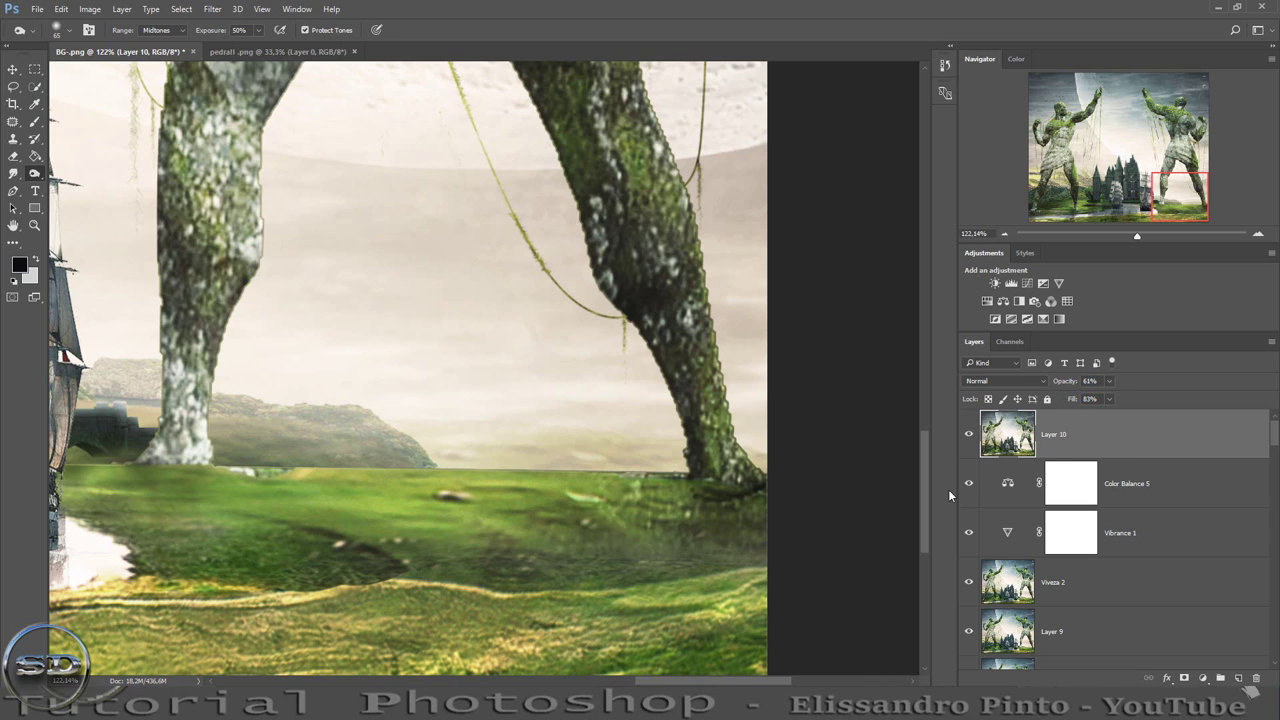
{"action": "left_click", "coordinate": [968, 432]}
{"action": "left_click", "coordinate": [968, 432]}
{"action": "left_click_drag", "start_coordinate": [1136, 234], "coordinate": [1121, 235]}
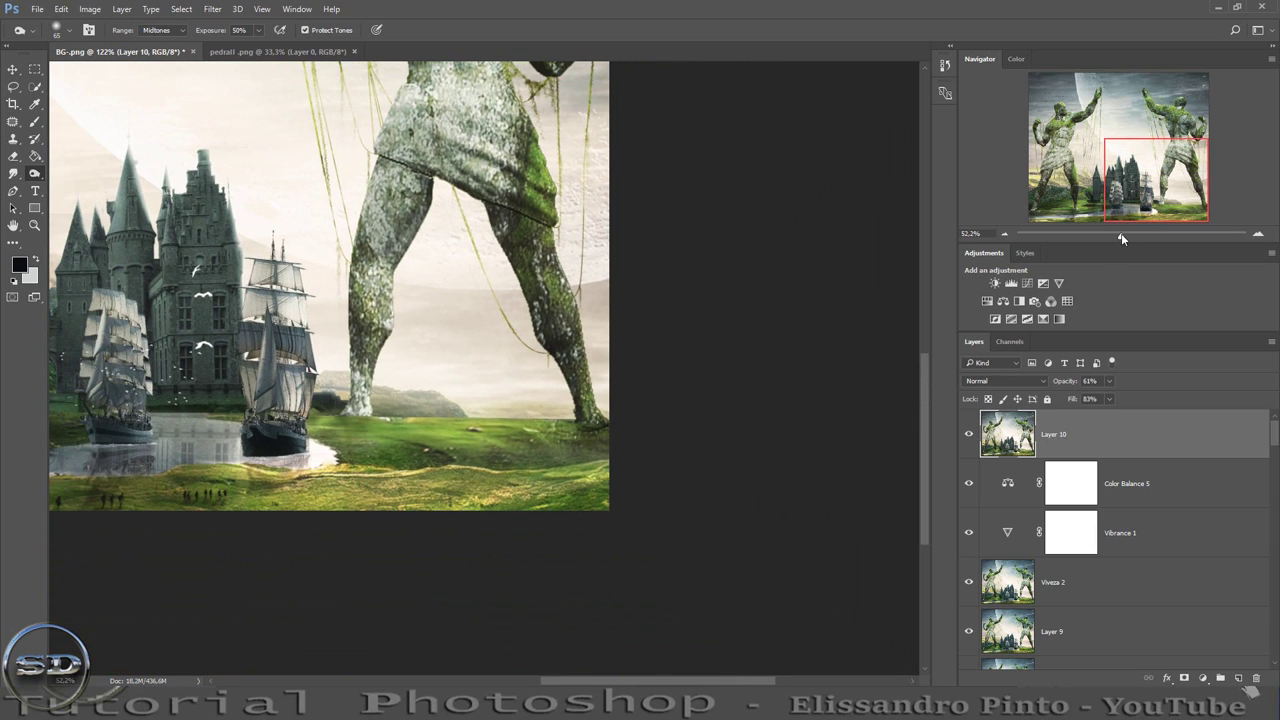
{"action": "left_click", "coordinate": [969, 435]}
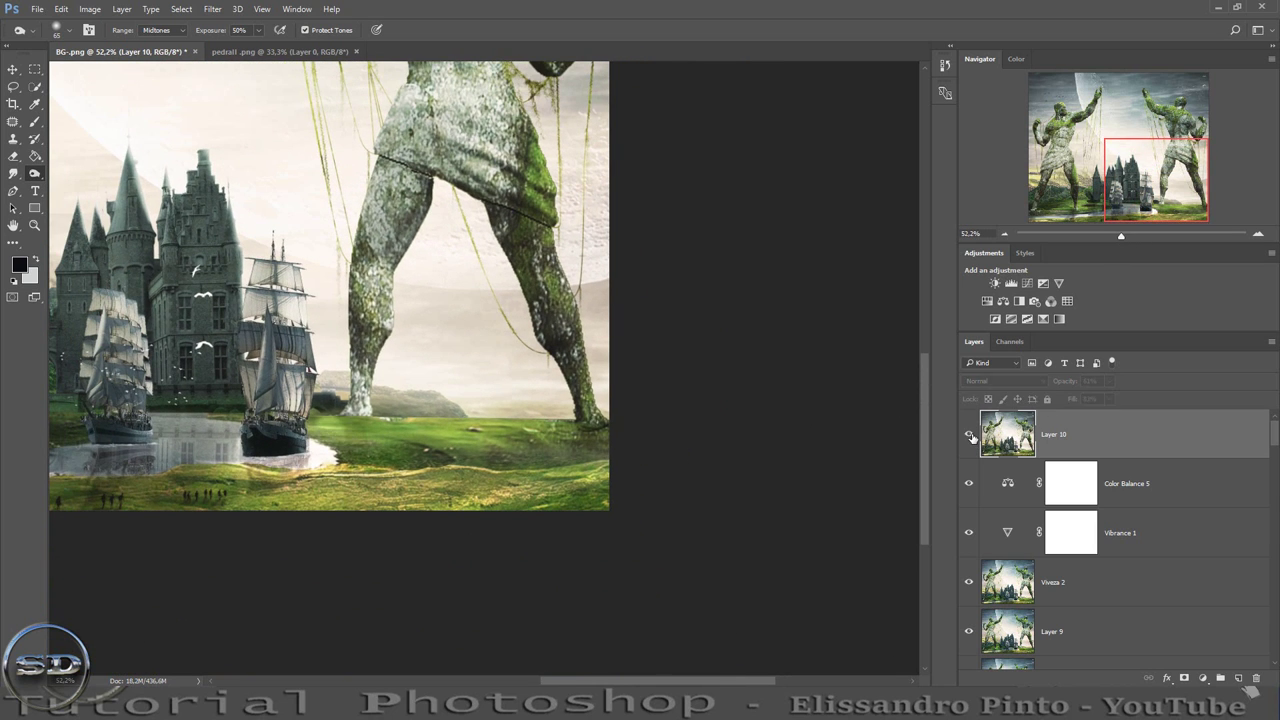
Zoom to about 135% on the left statue's legs and the grass beneath them.
{"action": "left_click_drag", "start_coordinate": [1120, 240], "coordinate": [1112, 240]}
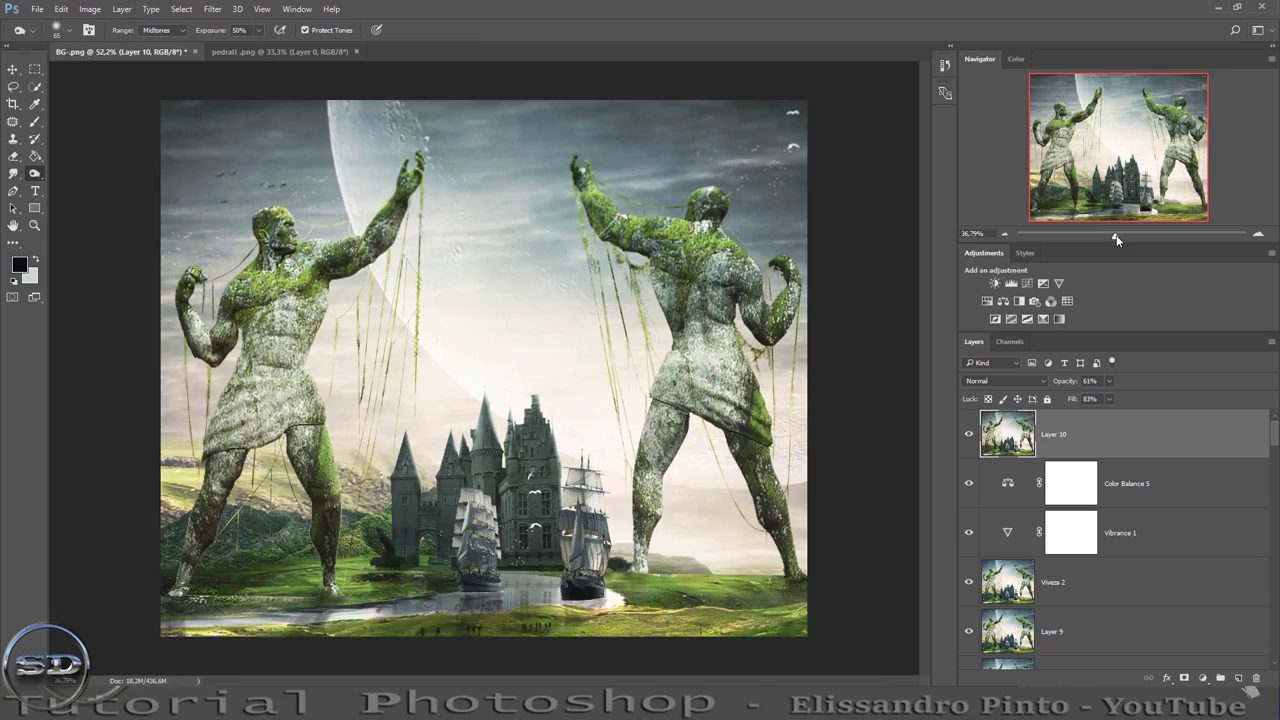
{"action": "left_click_drag", "start_coordinate": [1112, 238], "coordinate": [1142, 236]}
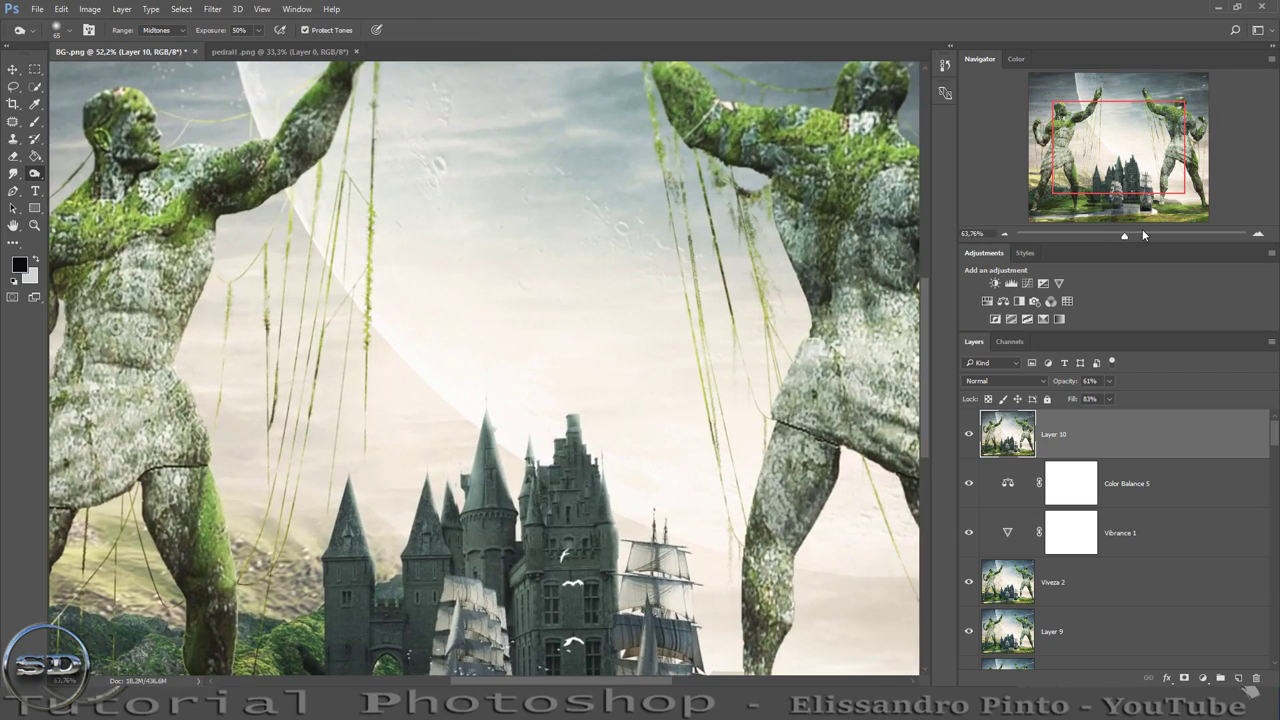
{"action": "left_click_drag", "start_coordinate": [1120, 155], "coordinate": [1062, 209]}
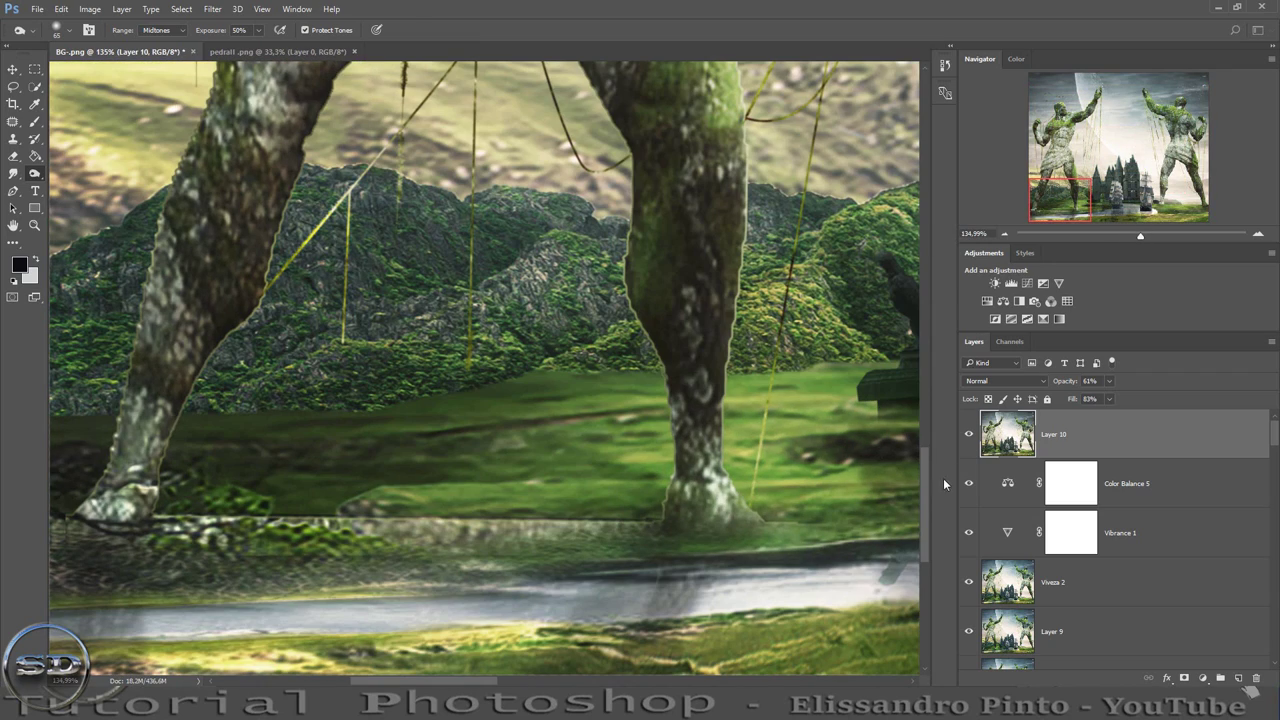
Burn the grass edges, river bank and ground around the statue's feet.
{"action": "left_click_drag", "start_coordinate": [929, 489], "coordinate": [922, 517]}
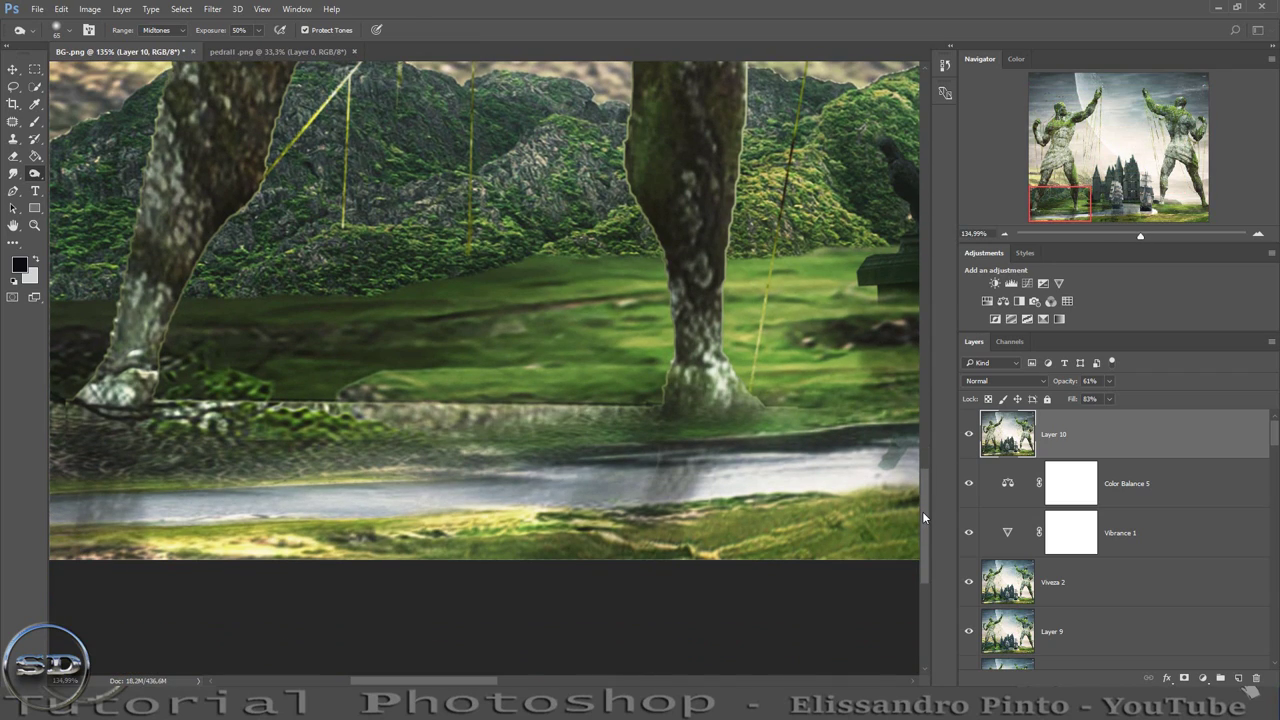
{"action": "right_click", "coordinate": [37, 173]}
{"action": "left_click", "coordinate": [70, 187]}
{"action": "left_click_drag", "start_coordinate": [672, 571], "coordinate": [615, 535]}
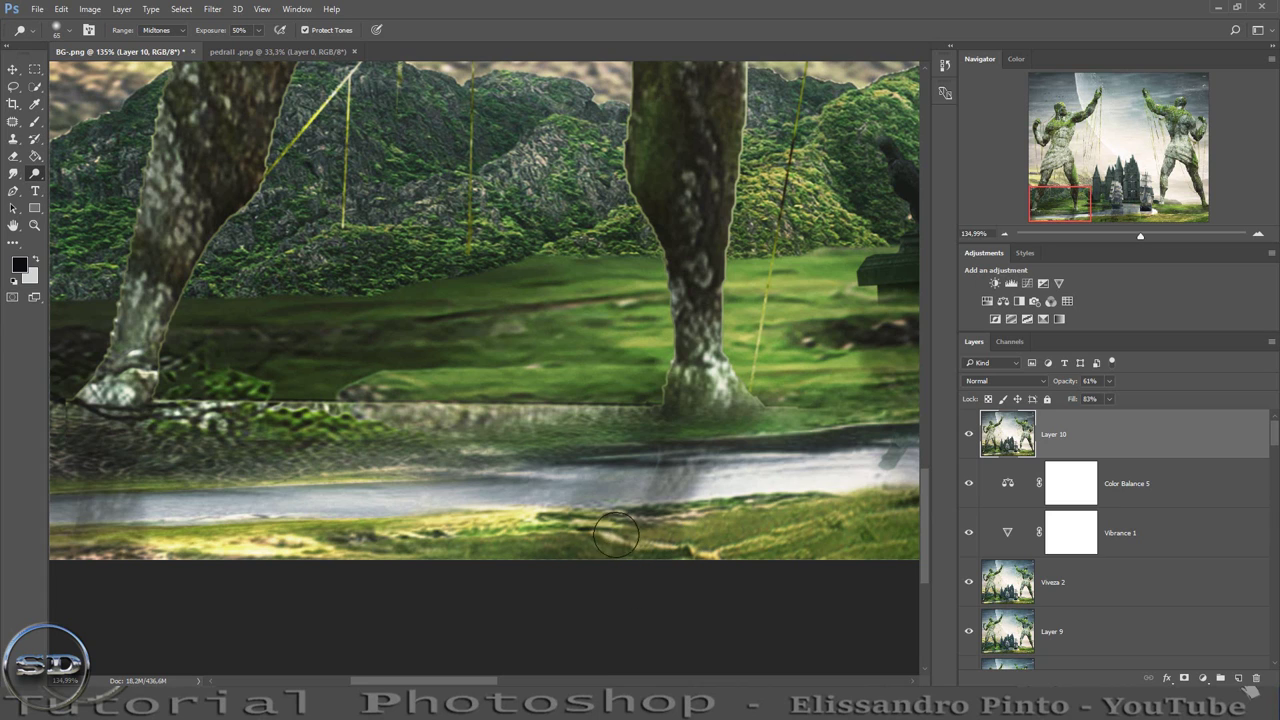
{"action": "mouse_move", "coordinate": [108, 543]}
{"action": "left_mouse_down"}
{"action": "mouse_move", "coordinate": [131, 548]}
{"action": "mouse_move", "coordinate": [120, 534]}
{"action": "left_mouse_up"}
{"action": "mouse_move", "coordinate": [763, 463]}
{"action": "left_mouse_down"}
{"action": "mouse_move", "coordinate": [744, 455]}
{"action": "mouse_move", "coordinate": [680, 482]}
{"action": "left_mouse_up"}
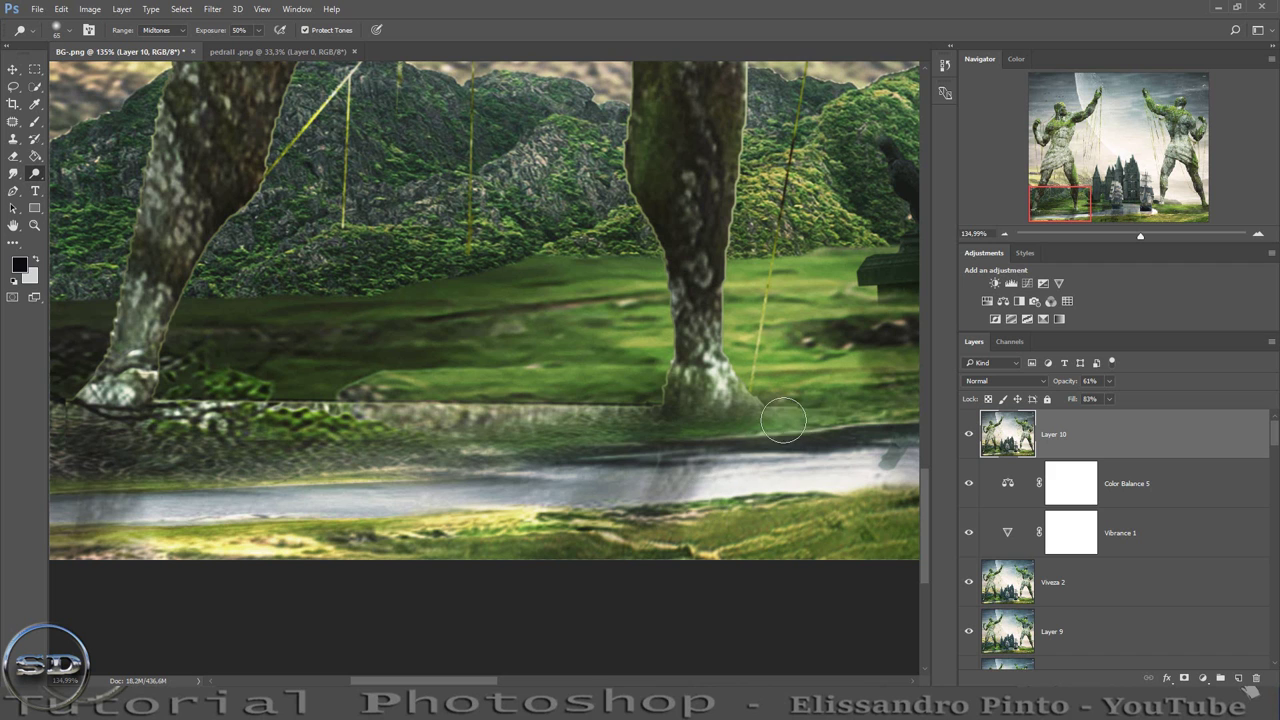
{"action": "left_click_drag", "start_coordinate": [783, 420], "coordinate": [820, 422]}
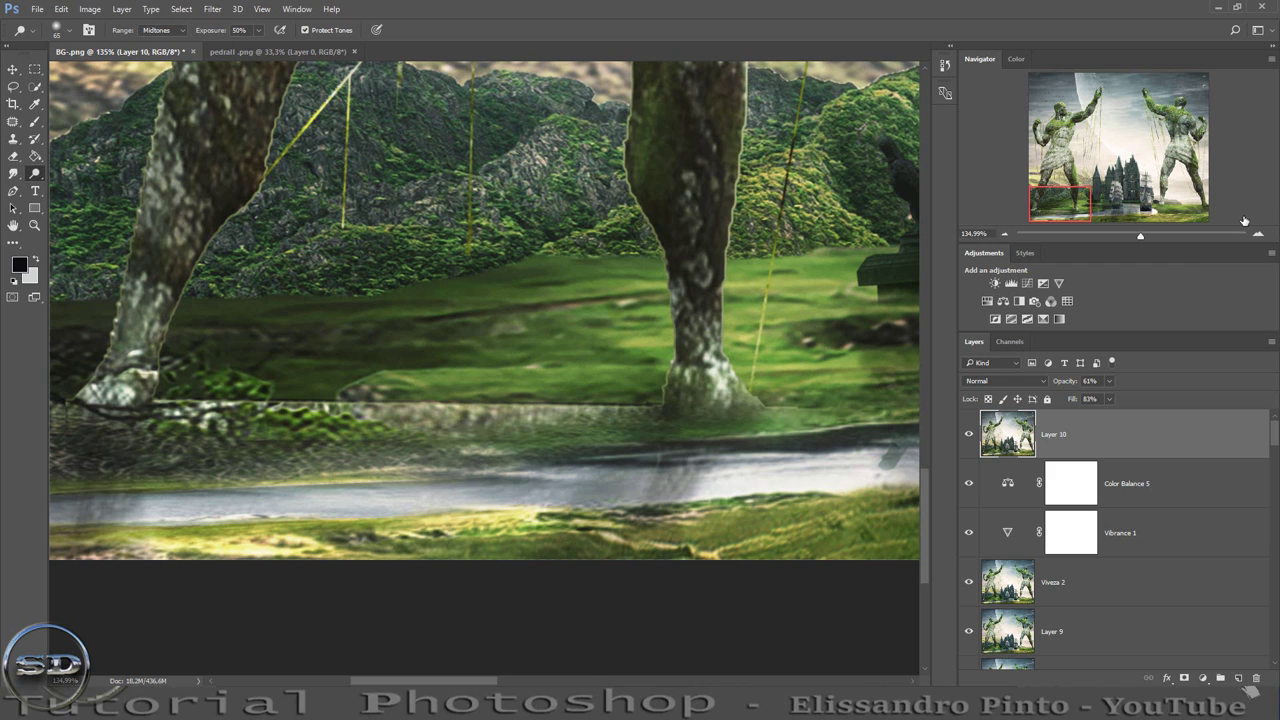
Dodge the grassy ridge along the riverbank below the castle and ships.
{"action": "left_click_drag", "start_coordinate": [1140, 238], "coordinate": [1119, 238]}
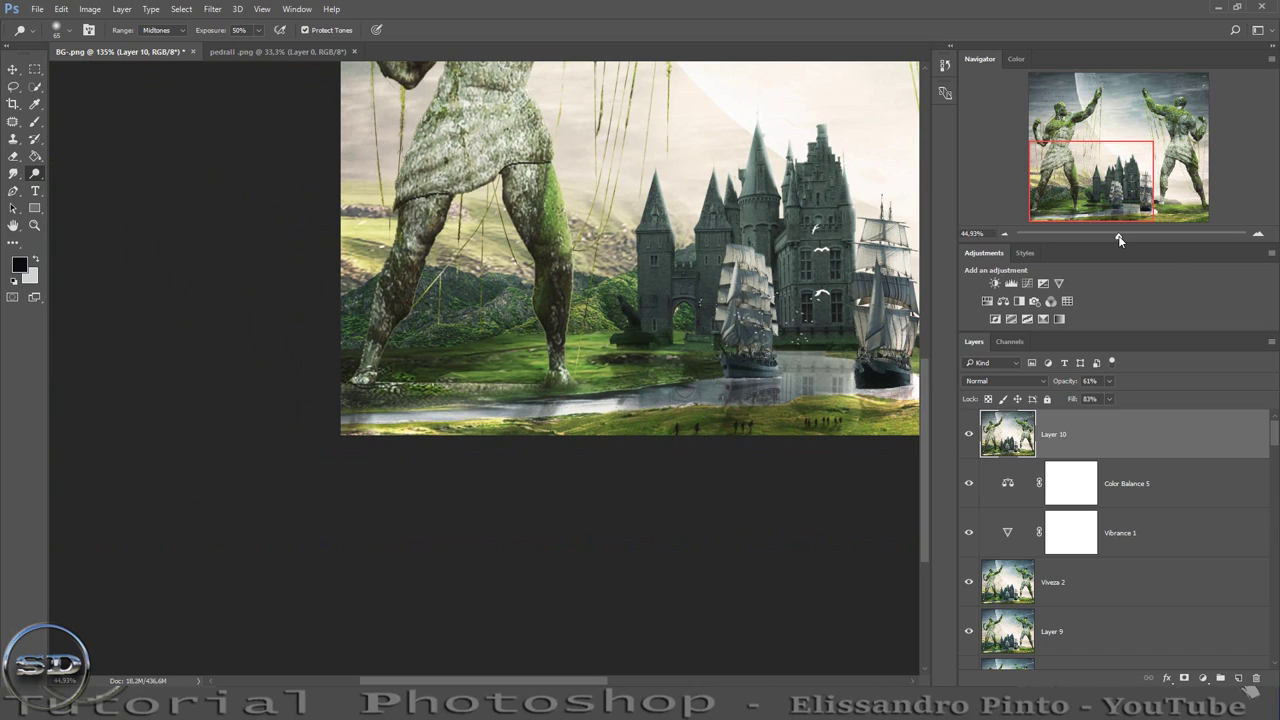
{"action": "left_click_drag", "start_coordinate": [1119, 238], "coordinate": [1133, 238]}
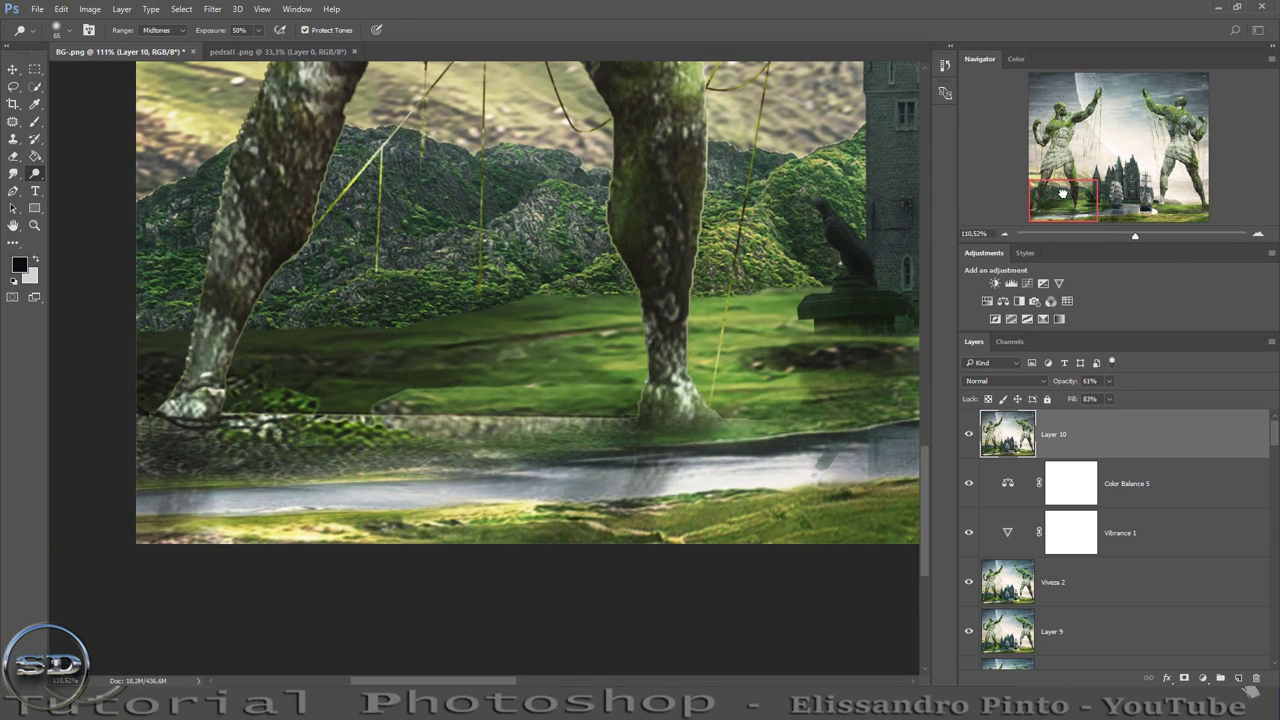
{"action": "left_click_drag", "start_coordinate": [1066, 190], "coordinate": [1140, 190]}
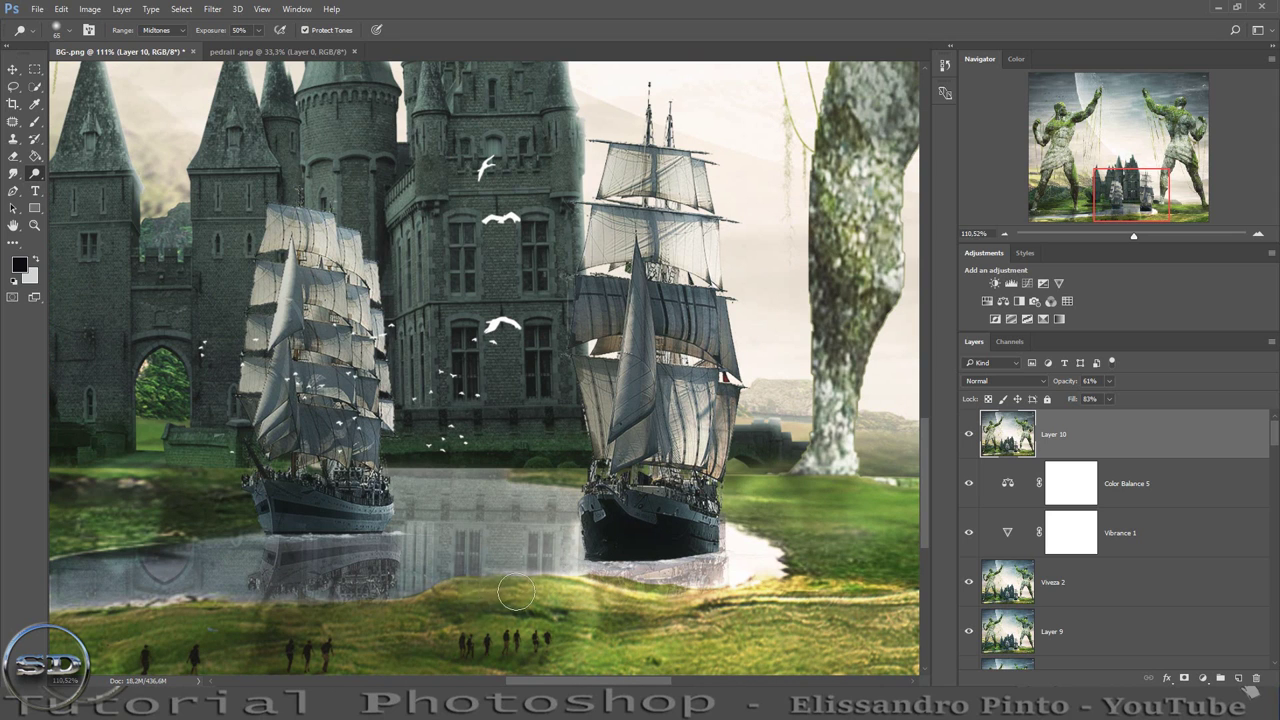
{"action": "mouse_move", "coordinate": [476, 592]}
{"action": "left_mouse_down"}
{"action": "mouse_move", "coordinate": [615, 596]}
{"action": "mouse_move", "coordinate": [696, 548]}
{"action": "mouse_move", "coordinate": [819, 576]}
{"action": "mouse_move", "coordinate": [842, 612]}
{"action": "mouse_move", "coordinate": [866, 620]}
{"action": "mouse_move", "coordinate": [835, 534]}
{"action": "mouse_move", "coordinate": [880, 494]}
{"action": "left_mouse_up"}
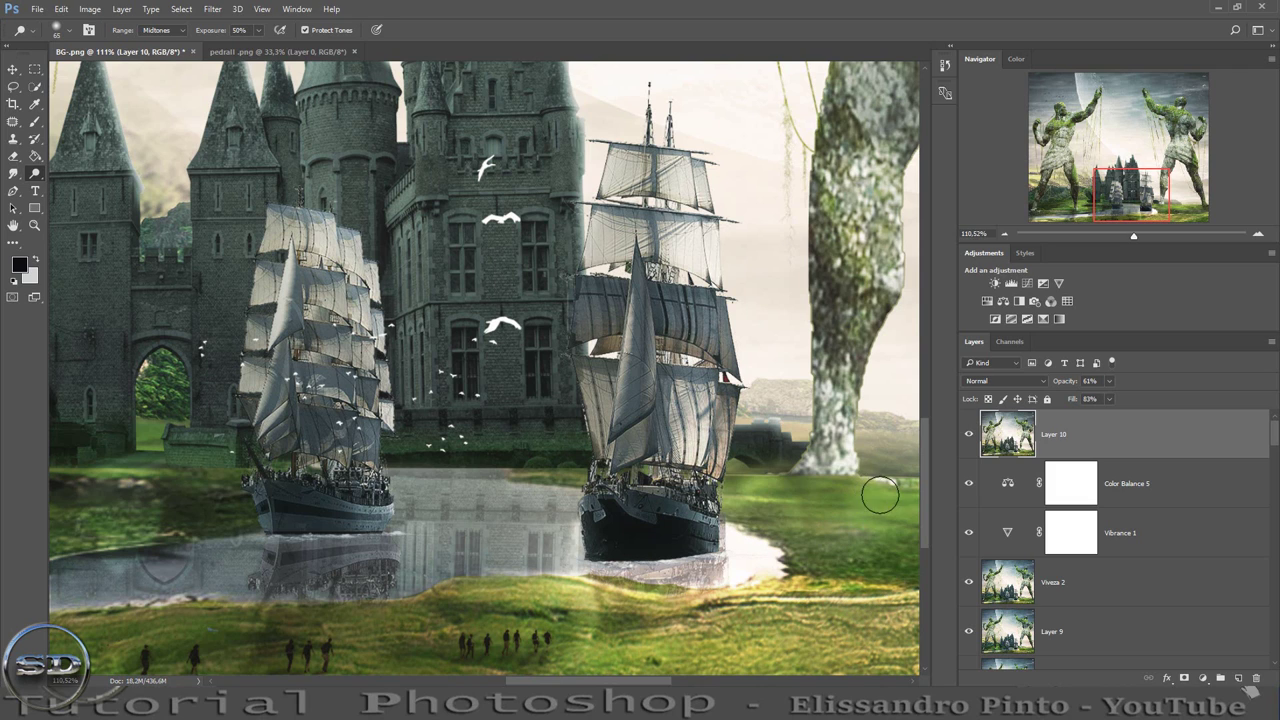
{"action": "left_click_drag", "start_coordinate": [1115, 186], "coordinate": [1153, 189]}
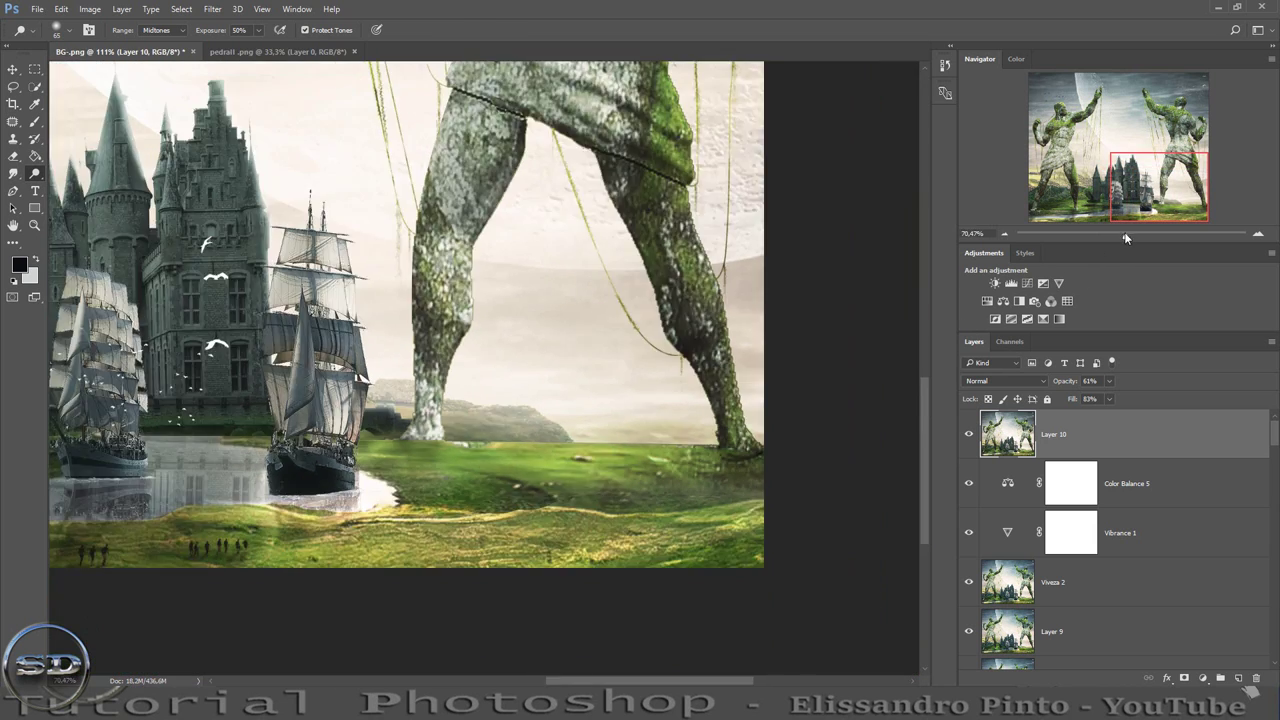
{"action": "left_click_drag", "start_coordinate": [1133, 236], "coordinate": [1108, 236]}
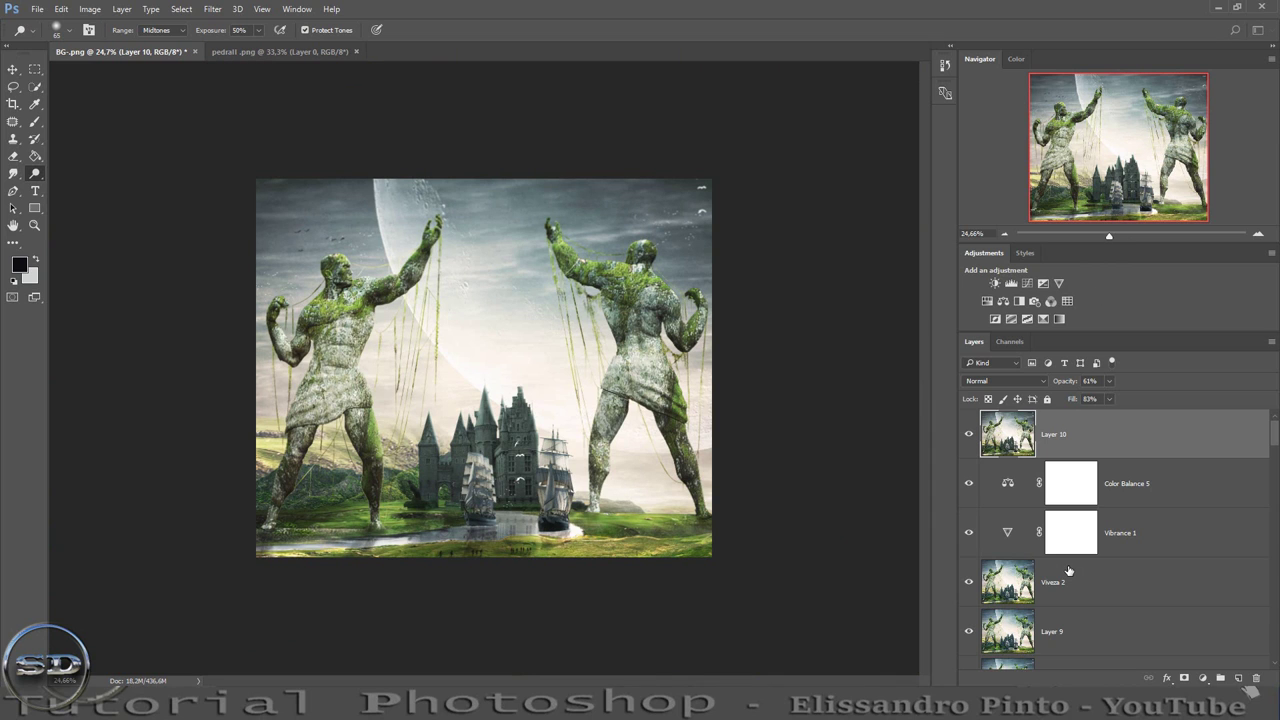
Stamp visible into Layer 11 and add a Color Lookup layer using 2Strip.look.
{"action": "key", "text": "ctrl+alt+shift+e"}
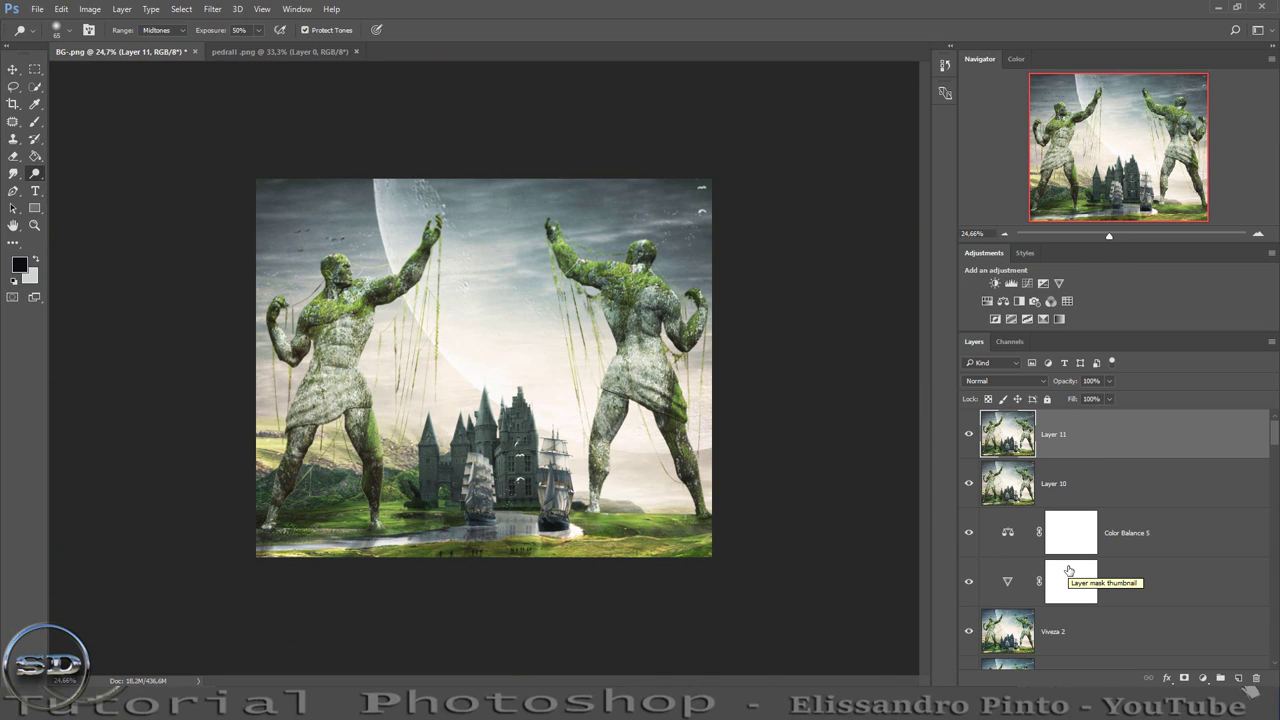
{"action": "left_click", "coordinate": [1203, 678]}
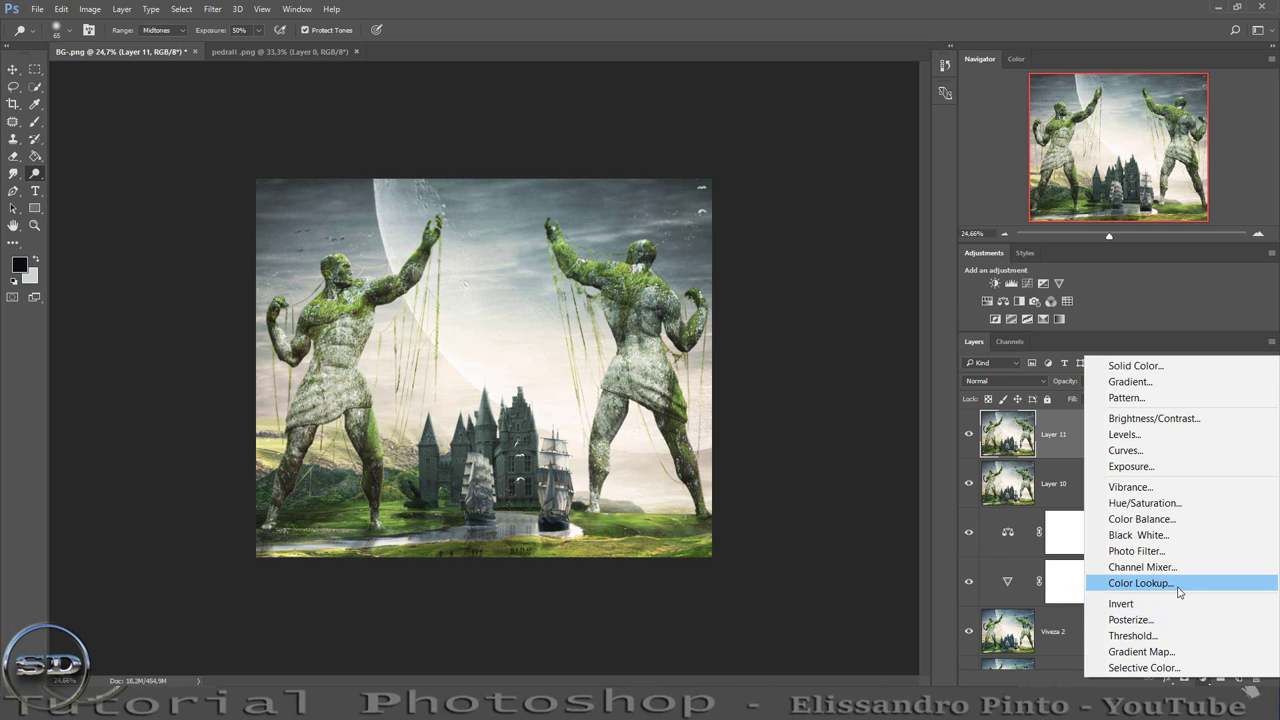
{"action": "left_click", "coordinate": [1140, 583]}
{"action": "left_click", "coordinate": [861, 345]}
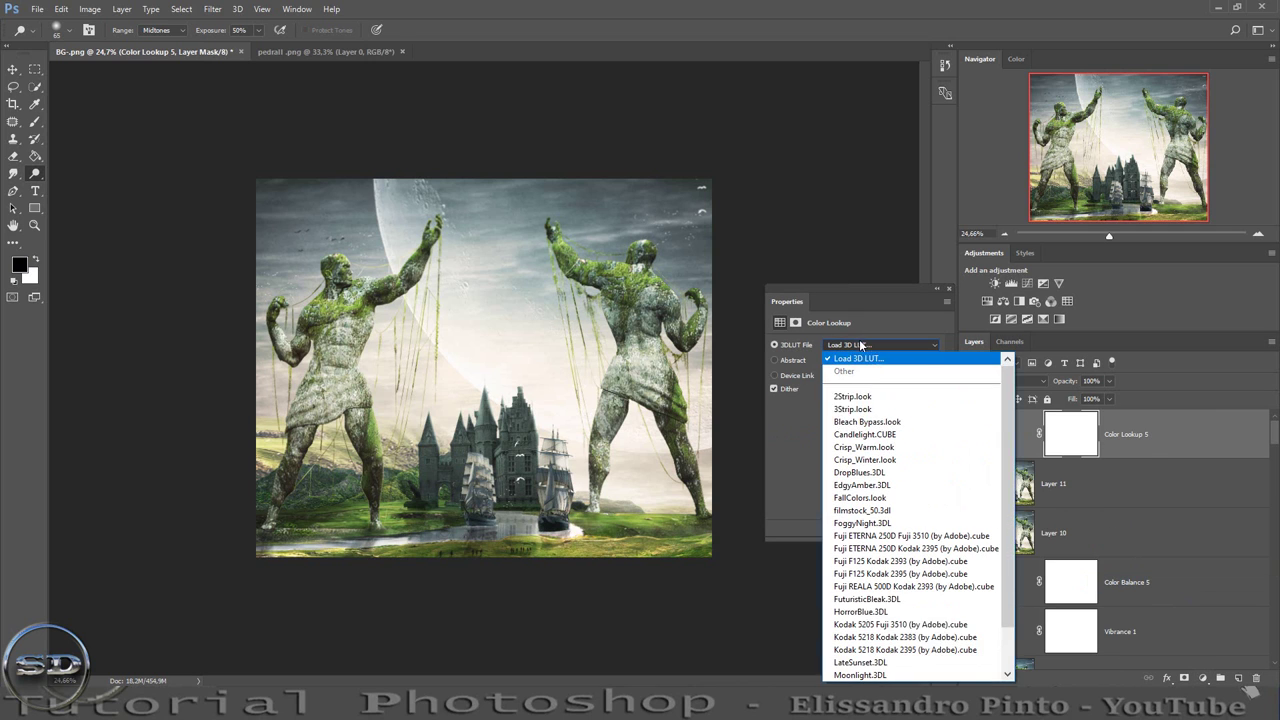
{"action": "left_click", "coordinate": [856, 394]}
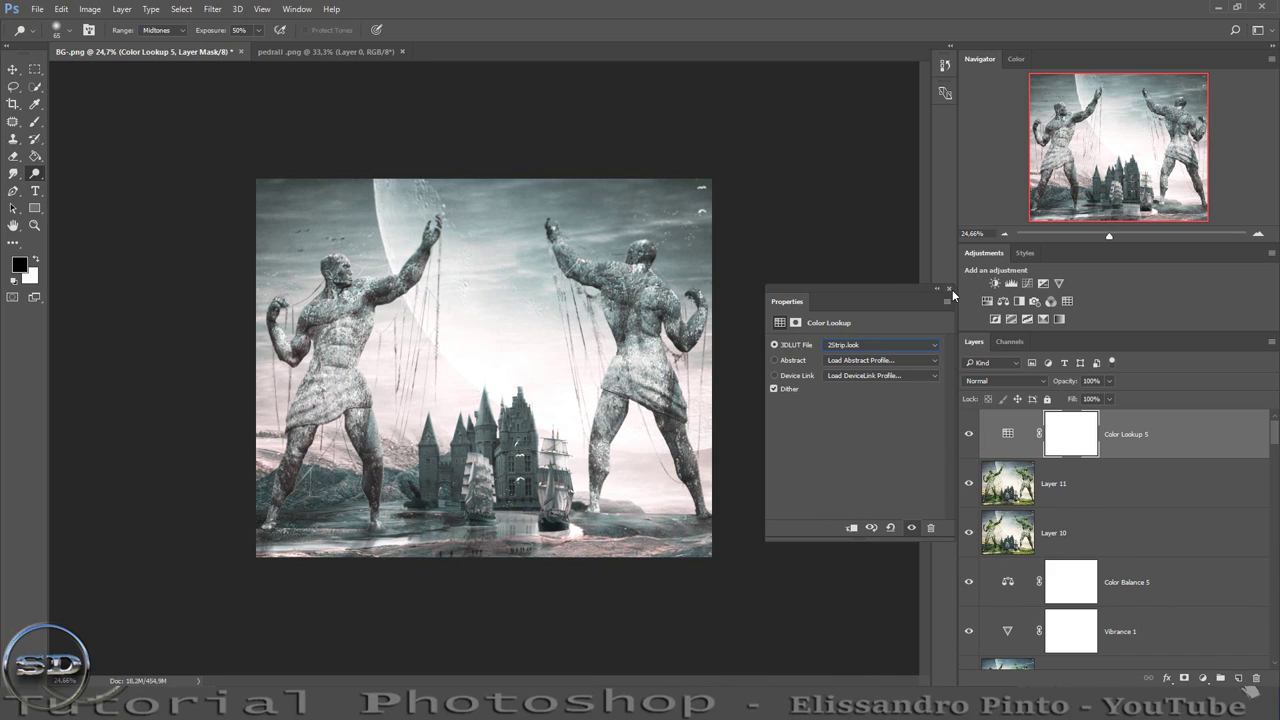
{"action": "left_click", "coordinate": [950, 289]}
Compare the Color Lookup 5 grade, then lower it to 54% opacity and 34% fill.
{"action": "left_click", "coordinate": [970, 440]}
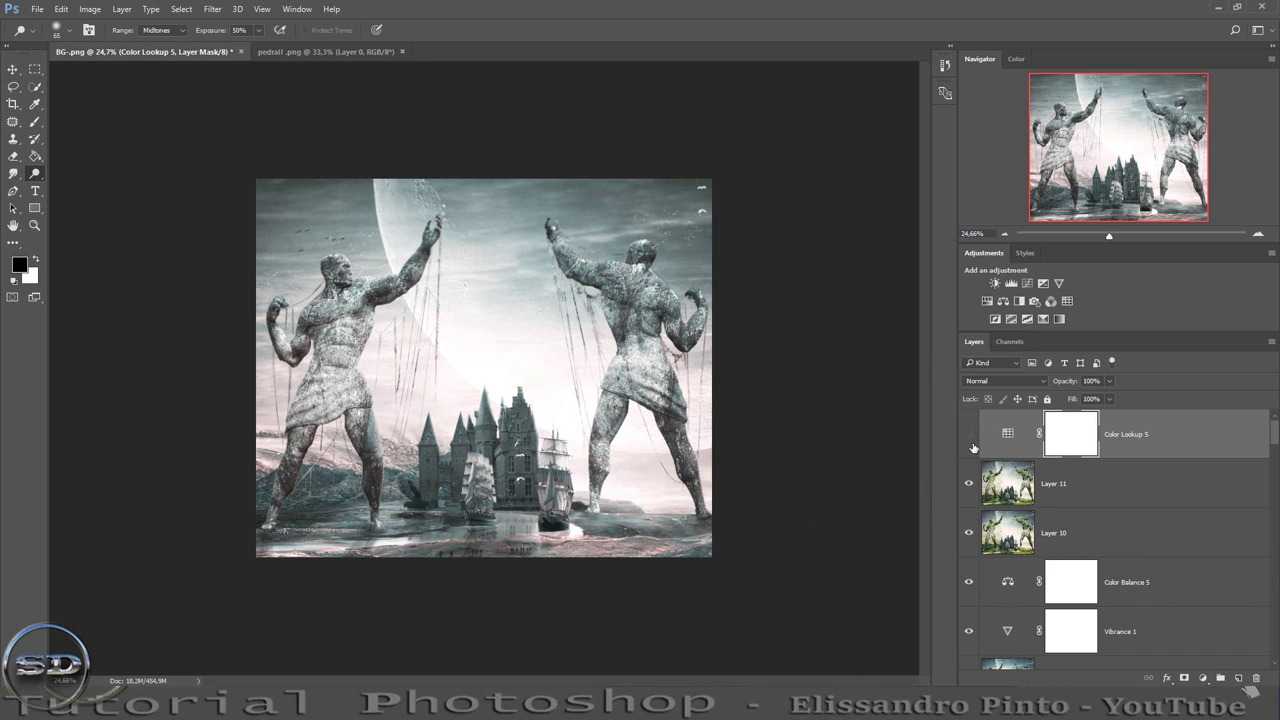
{"action": "left_click", "coordinate": [969, 436]}
{"action": "left_click_drag", "start_coordinate": [1066, 401], "coordinate": [1040, 386]}
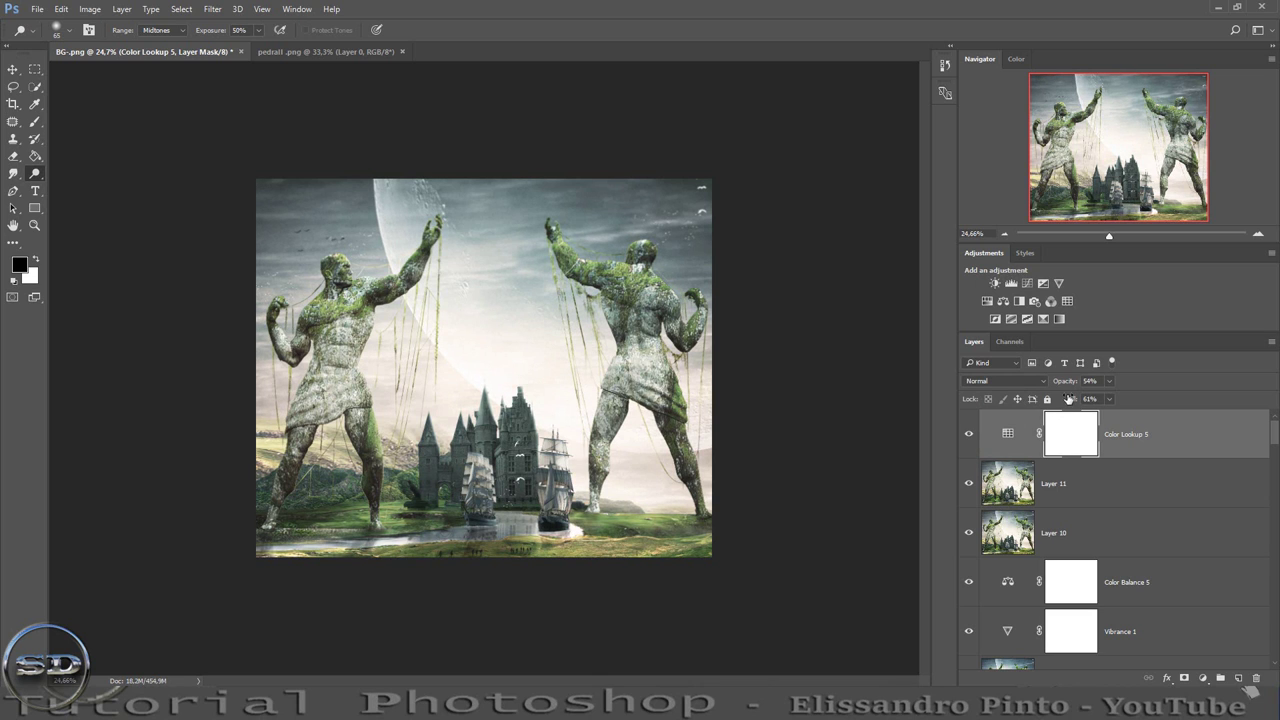
{"action": "left_click_drag", "start_coordinate": [1072, 399], "coordinate": [1056, 399]}
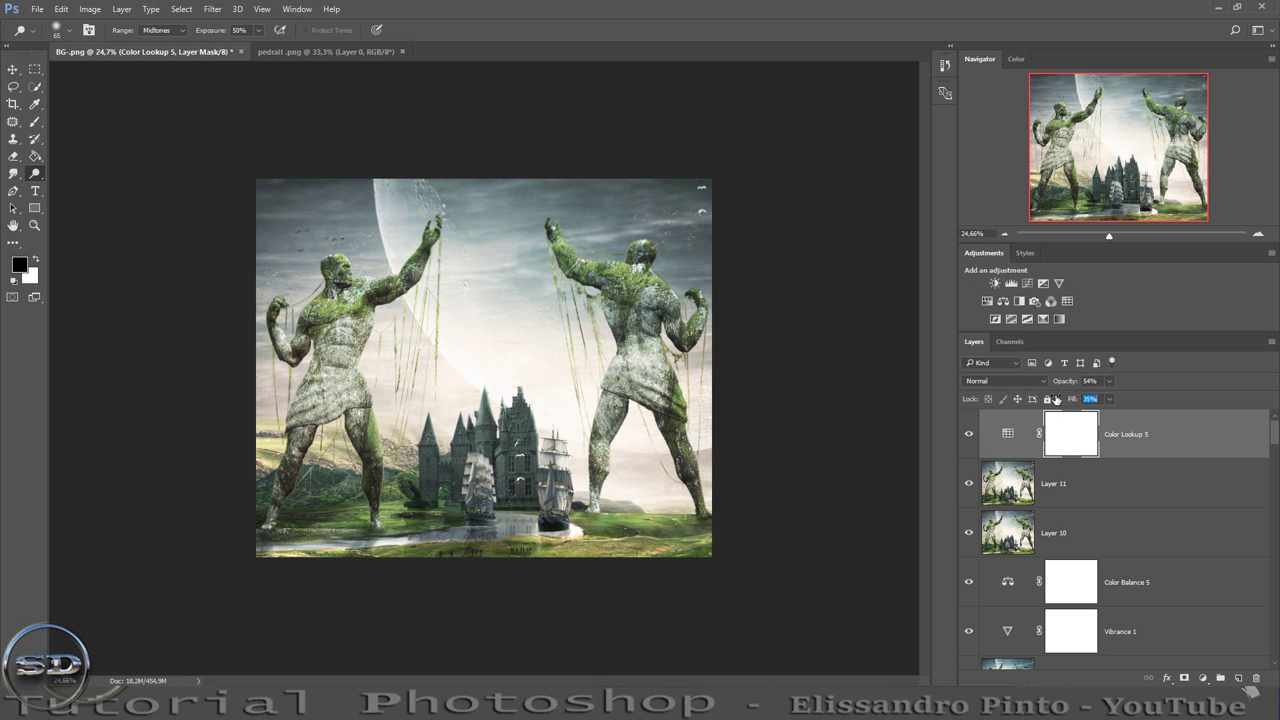
Add a Color Lookup 6 adjustment layer using the 3Strip.look LUT.
{"action": "left_click", "coordinate": [1203, 678]}
{"action": "left_click", "coordinate": [1162, 580]}
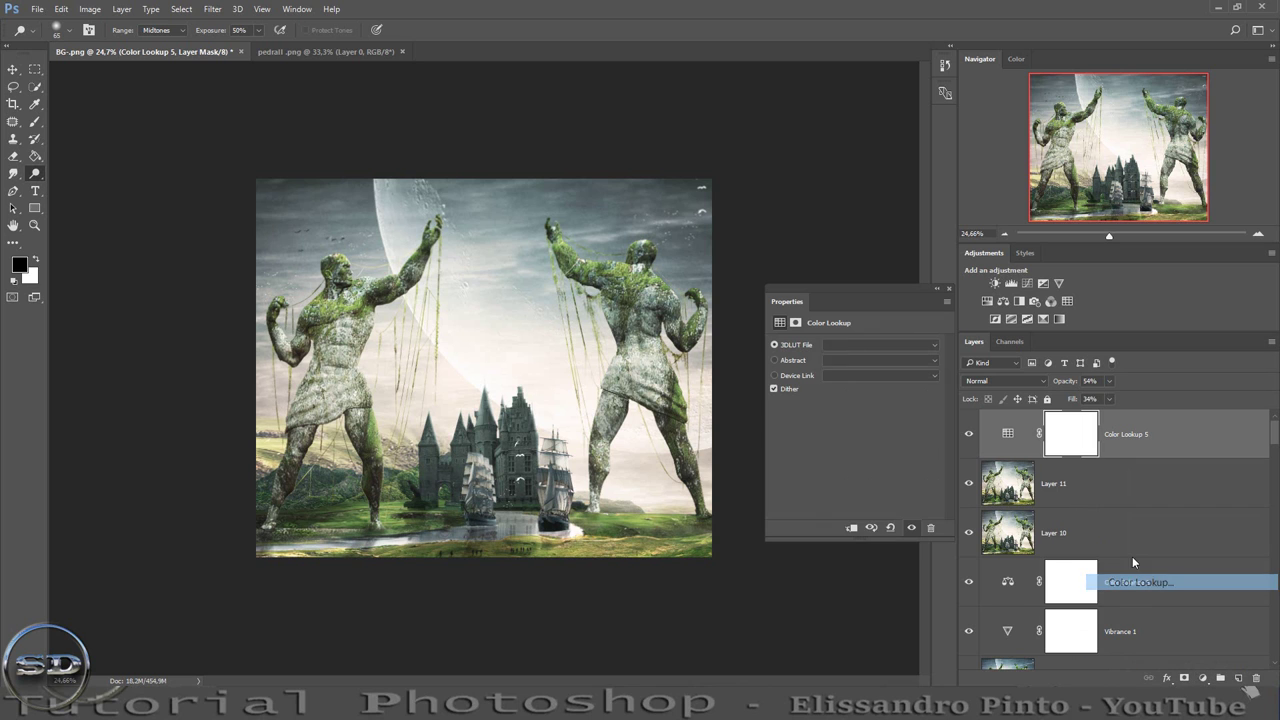
{"action": "left_click", "coordinate": [862, 342]}
{"action": "left_click", "coordinate": [860, 399]}
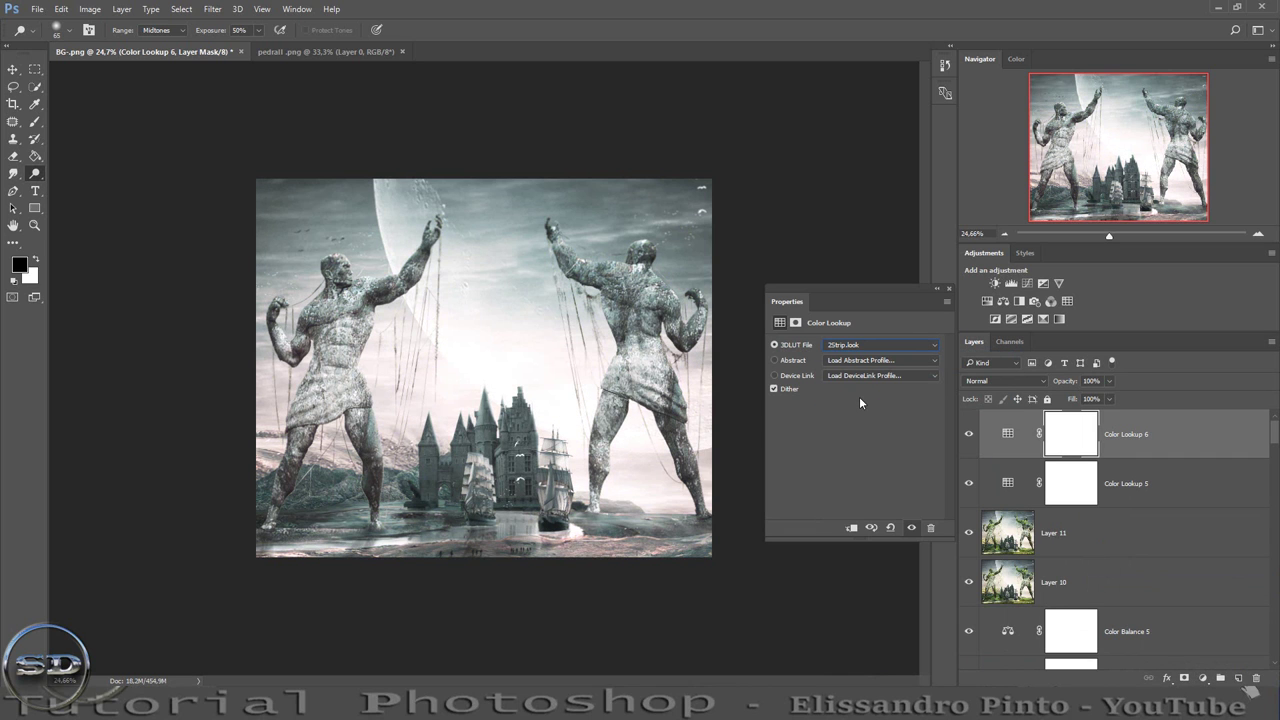
{"action": "key", "text": "Down"}
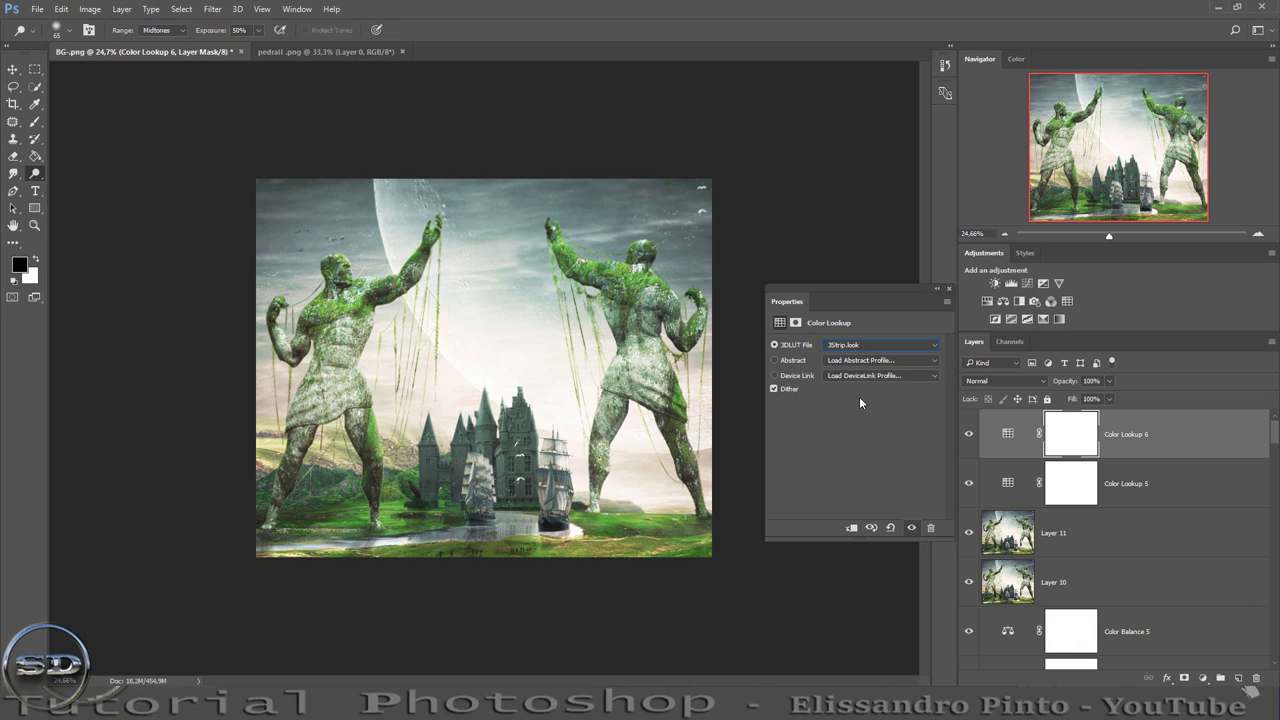
{"action": "left_click", "coordinate": [948, 288]}
Zoom in on the statues and compare the image with and without Color Lookup 6.
{"action": "left_click", "coordinate": [968, 434]}
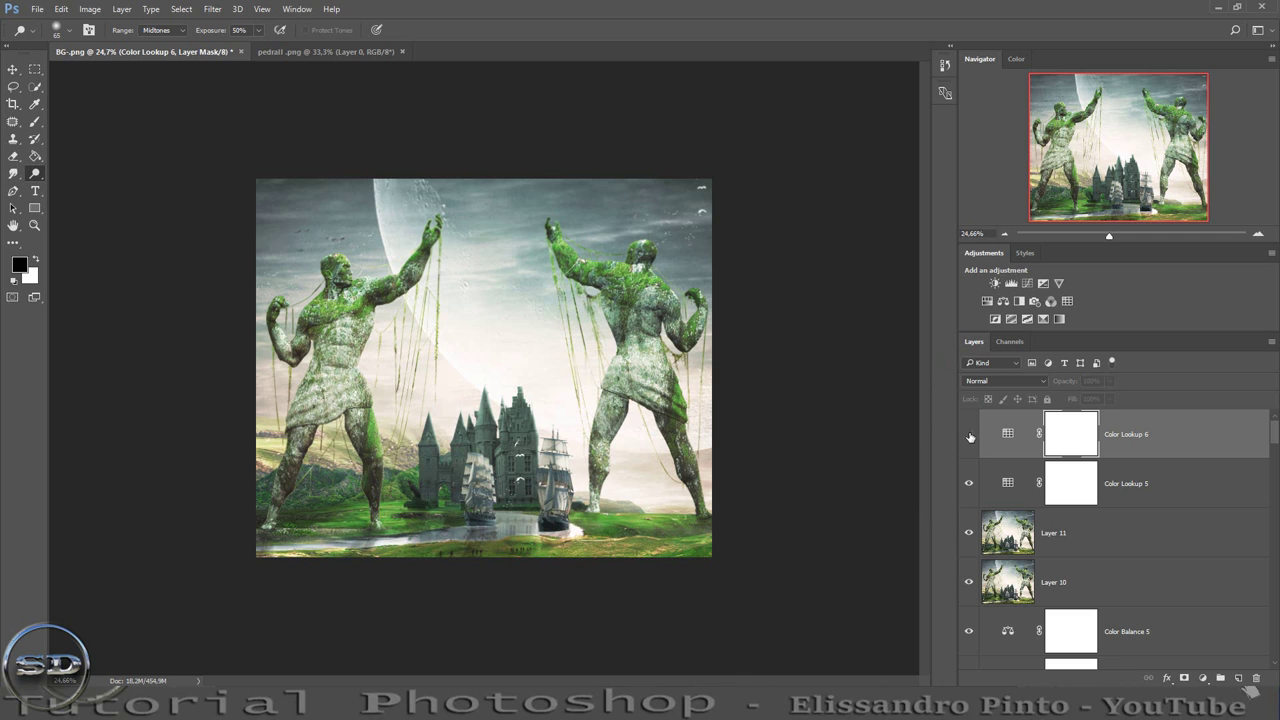
{"action": "left_click", "coordinate": [968, 434]}
{"action": "left_click_drag", "start_coordinate": [1109, 236], "coordinate": [1122, 238]}
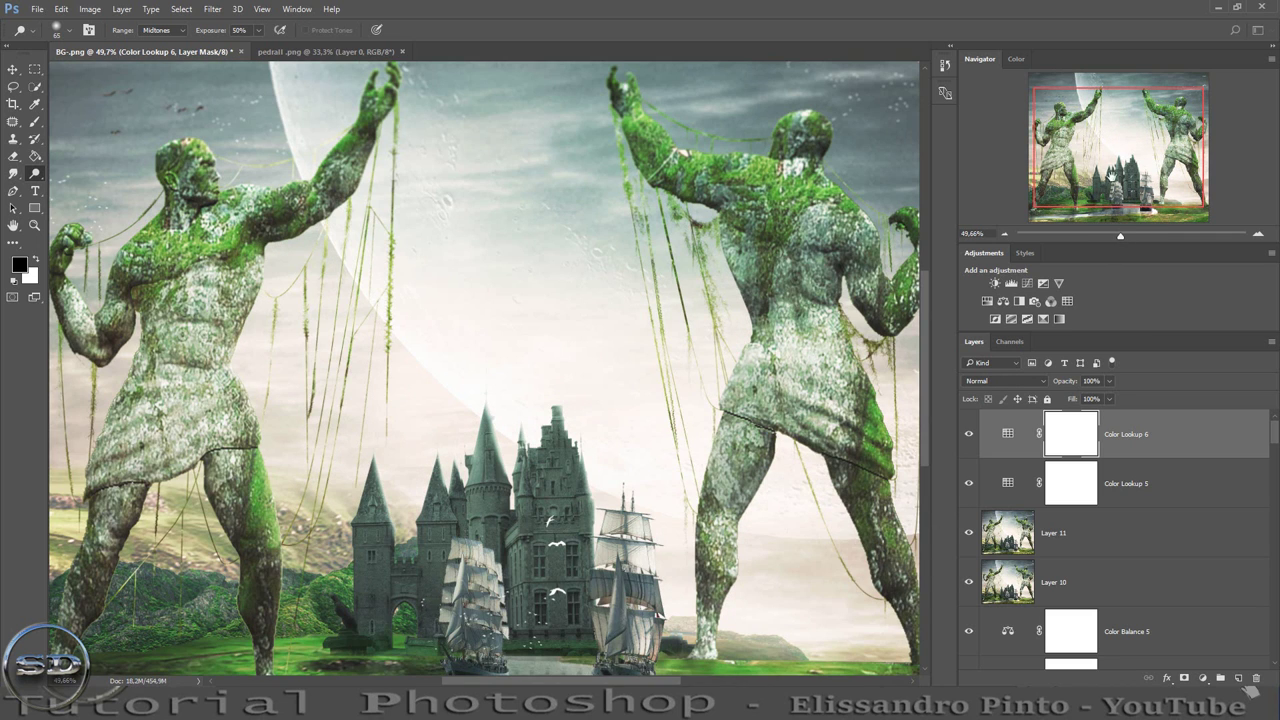
{"action": "mouse_move", "coordinate": [1111, 178]}
{"action": "left_mouse_down"}
{"action": "mouse_move", "coordinate": [1114, 162]}
{"action": "mouse_move", "coordinate": [1114, 186]}
{"action": "left_mouse_up"}
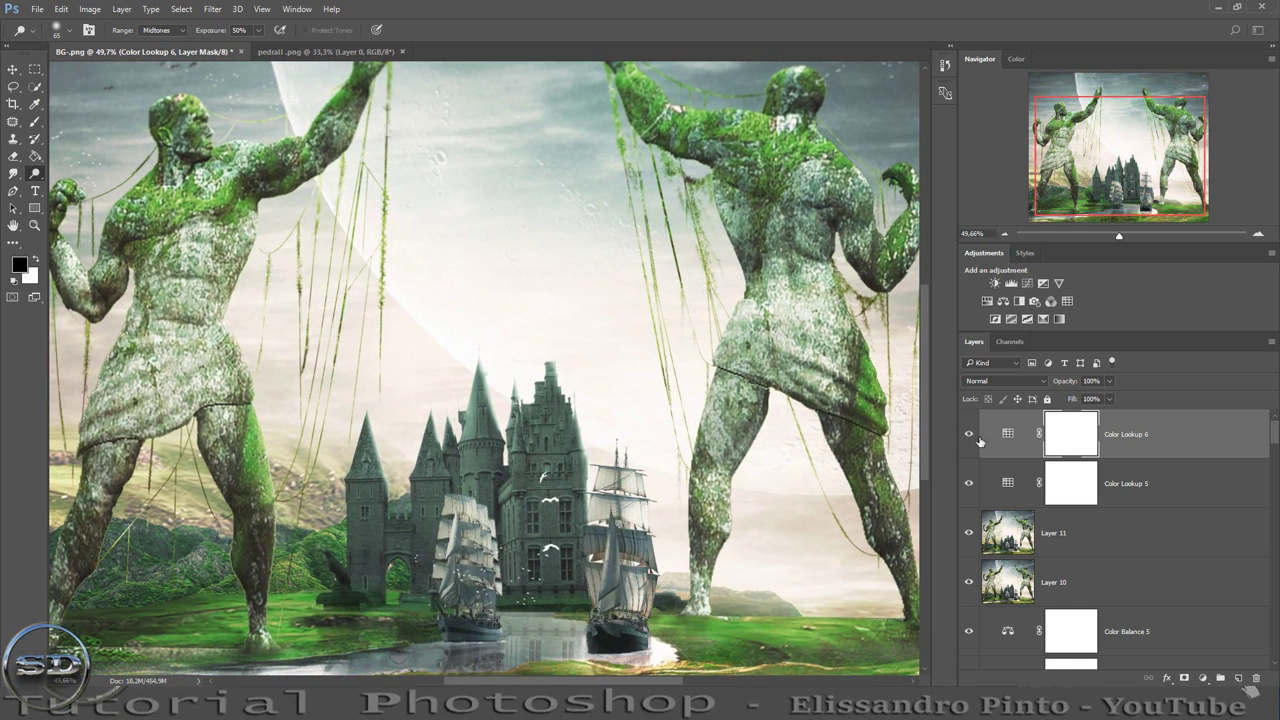
{"action": "left_click", "coordinate": [966, 436]}
{"action": "left_click", "coordinate": [966, 436]}
Set Color Lookup 6 to 60% opacity and 70% fill, then stamp visible into Layer 12.
{"action": "mouse_move", "coordinate": [1073, 399]}
{"action": "left_mouse_down"}
{"action": "mouse_move", "coordinate": [1046, 399]}
{"action": "mouse_move", "coordinate": [1040, 384]}
{"action": "left_mouse_up"}
{"action": "left_click_drag", "start_coordinate": [1116, 238], "coordinate": [1109, 236]}
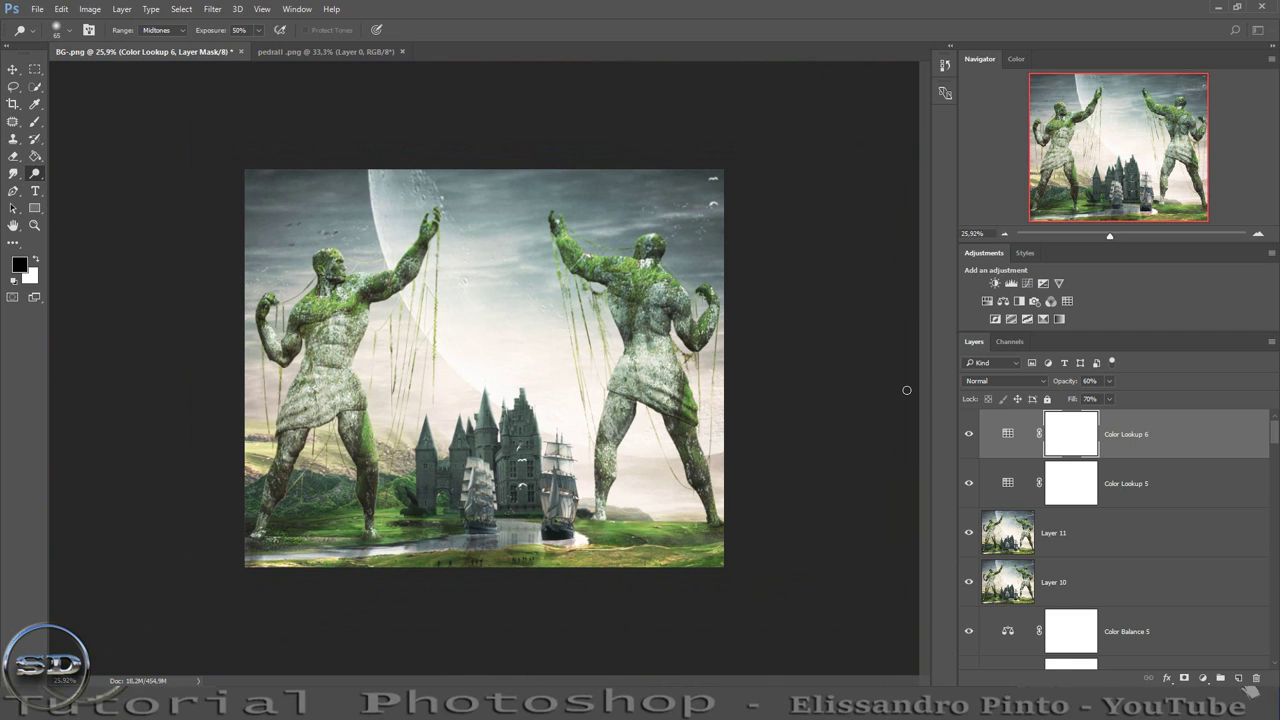
{"action": "key", "text": "ctrl+alt+shift+e"}
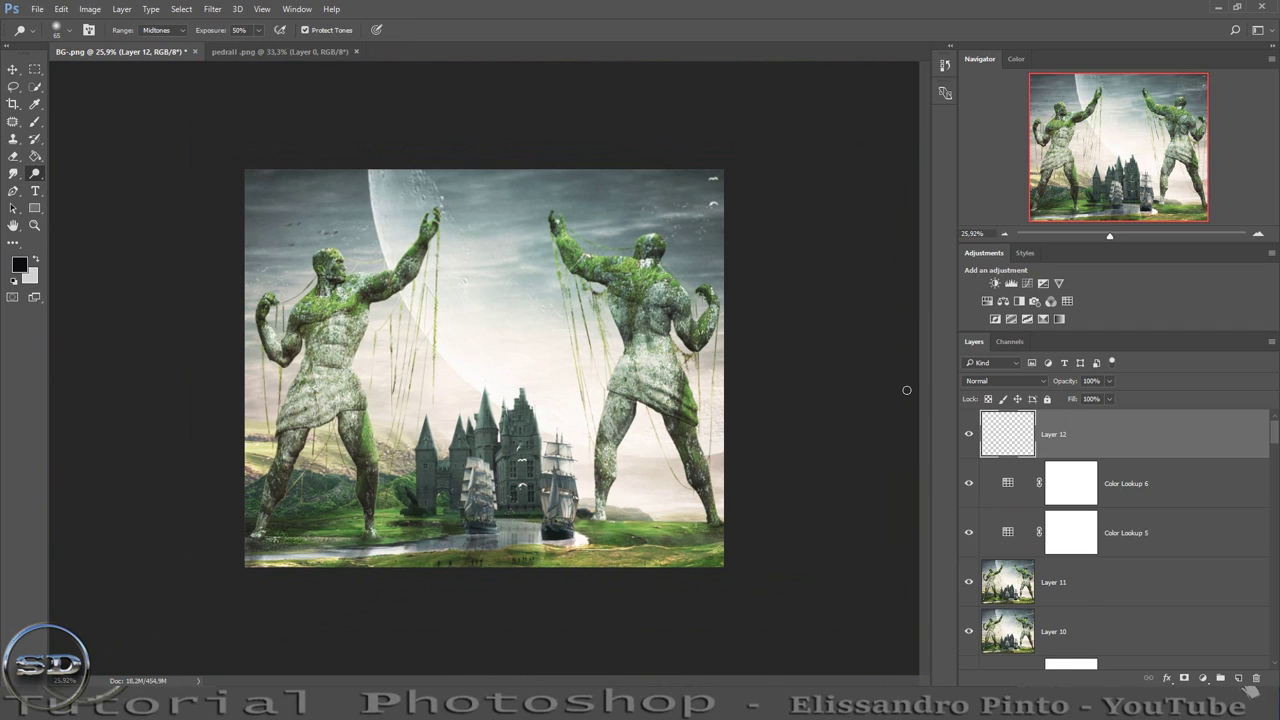